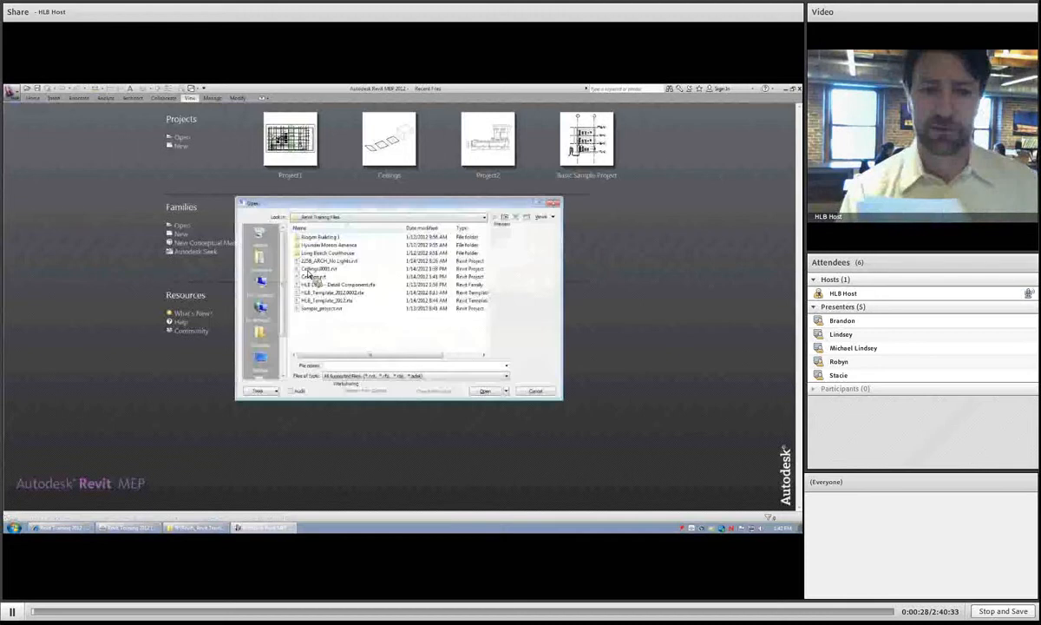
- Open the project Ceilings.rvt and display its ceilings in the default 3D view
left_click(315, 276)
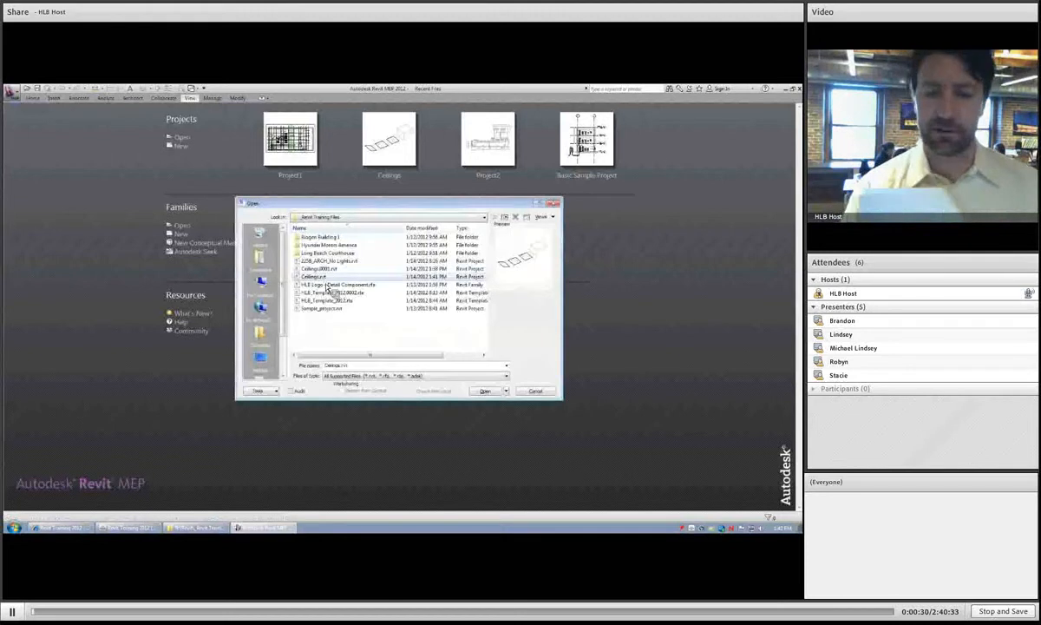
left_click(486, 391)
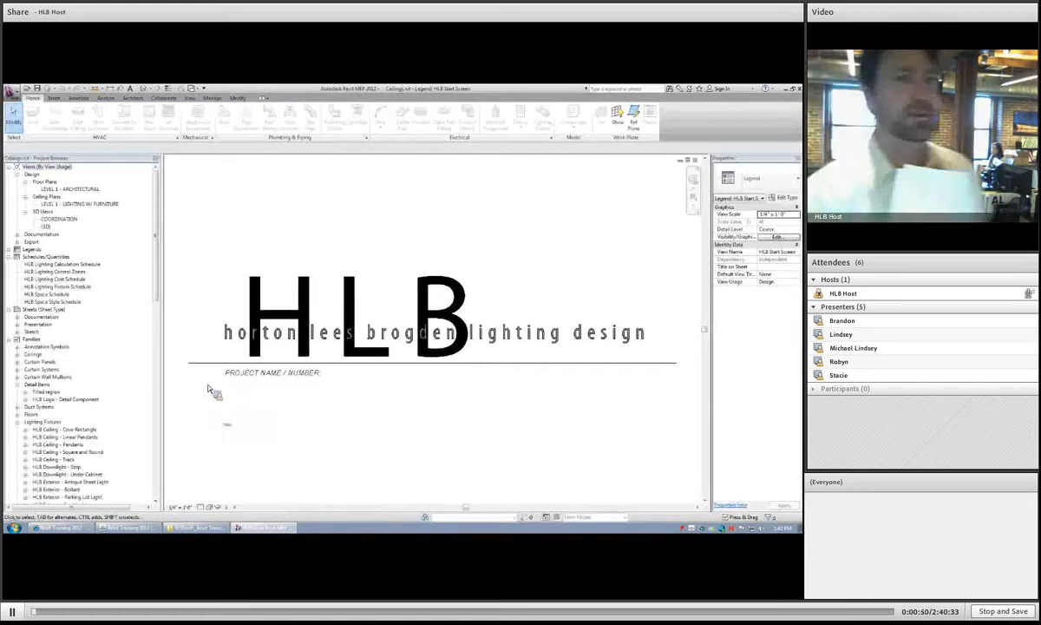
left_click(146, 88)
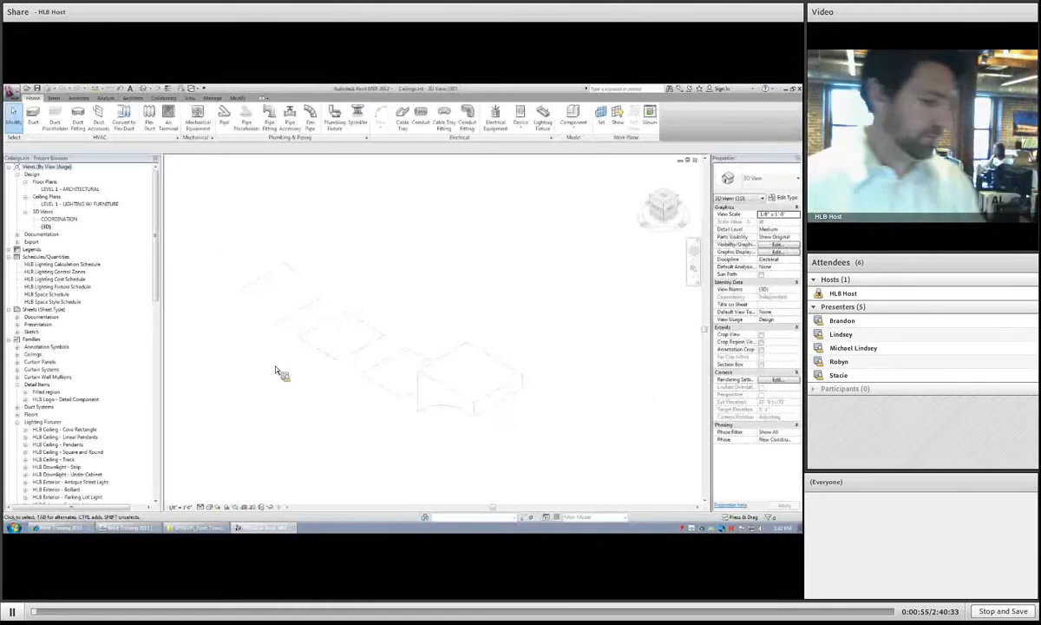
middle_click_drag(276, 349, 308, 372, "shift")
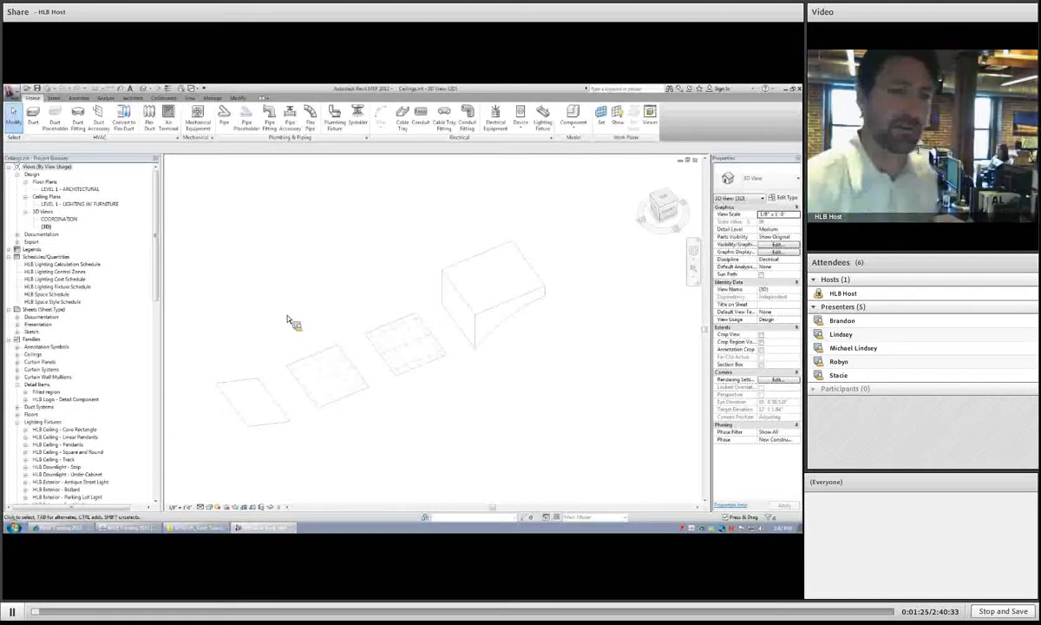
- Start placing a 2'x4' 120V Hosted - Troffer - Lens fixture on a work plane and set the sloped basic ceiling as placement plane
left_click(543, 129)
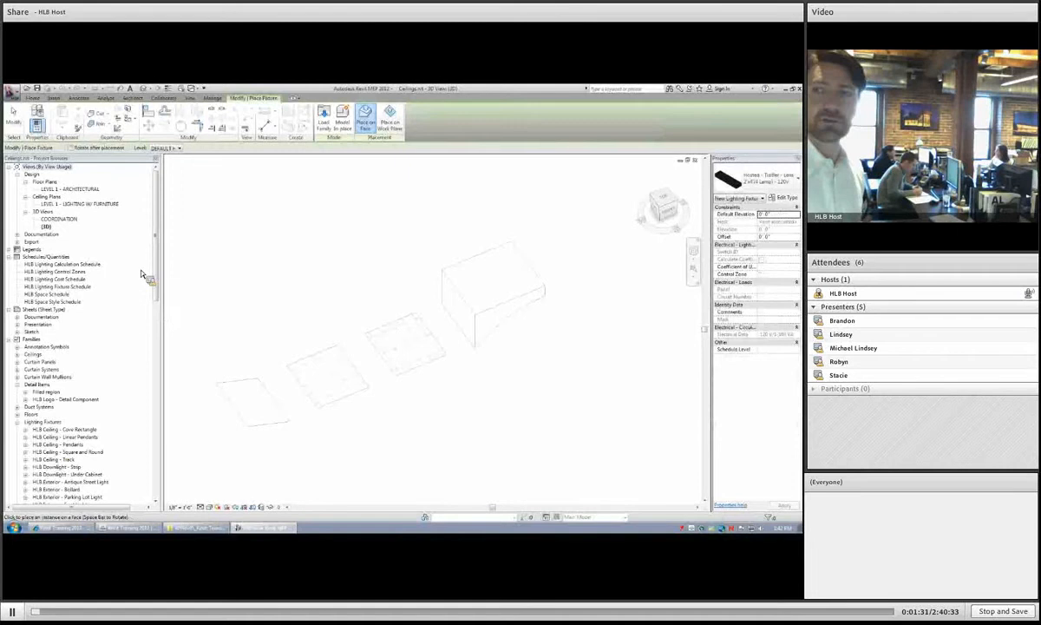
scroll(290, 376, "down", 3)
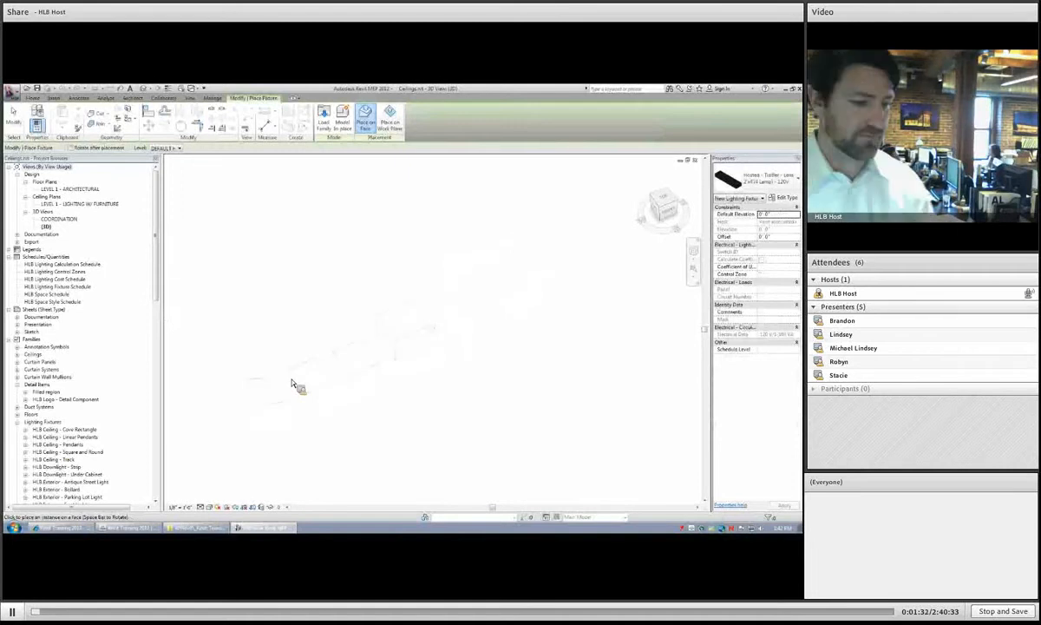
middle_click_drag(296, 385, 329, 236, "shift")
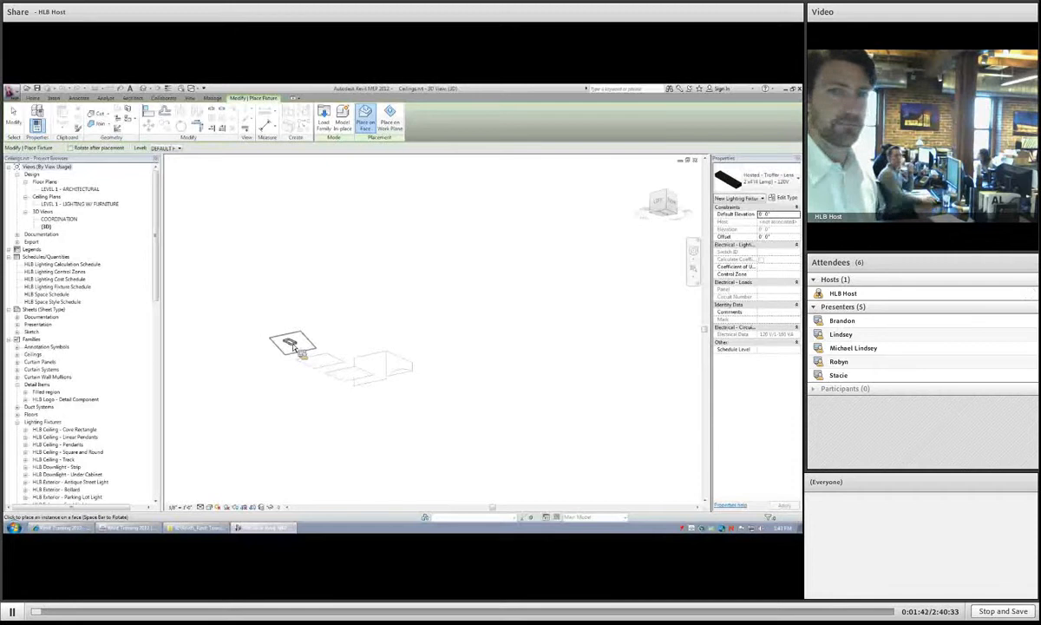
left_click(389, 118)
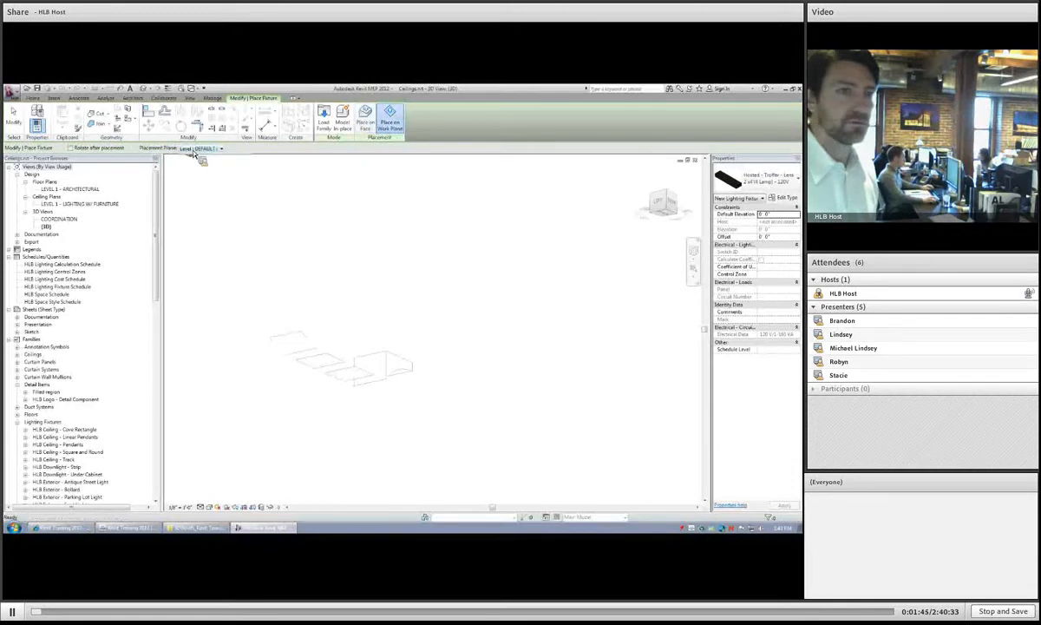
left_click(194, 153)
left_click(194, 168)
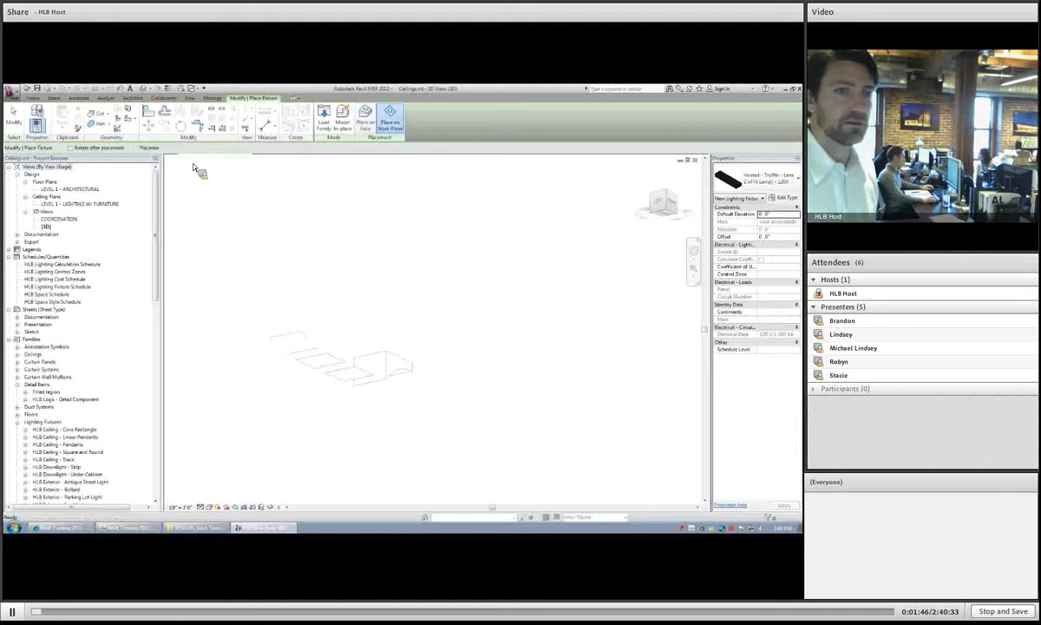
left_click(376, 348)
- Place the troffer on the sloped ceiling and end the placement
left_click(316, 346)
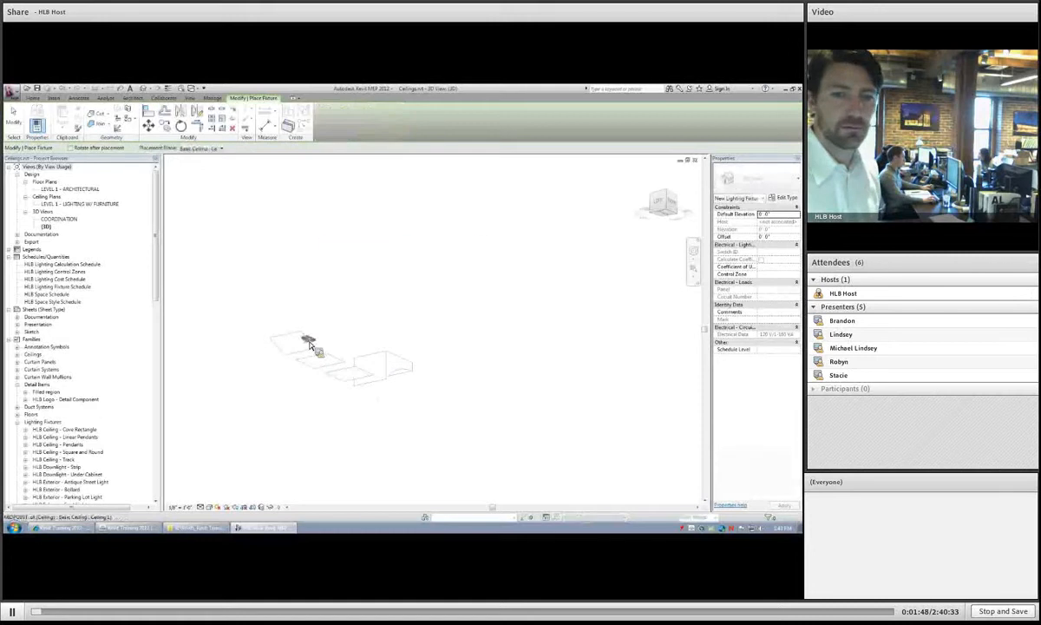
left_click(296, 350)
middle_click_drag(314, 337, 308, 407, "shift")
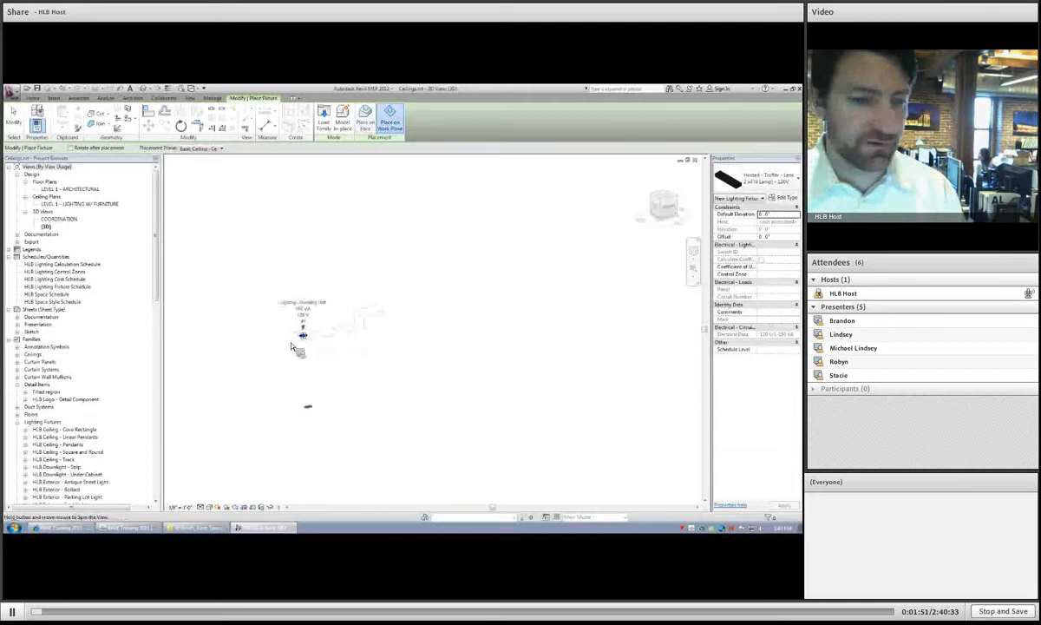
key("Escape")
key("Escape")
- Examine from the front how the placed troffer sits relative to the sloped ceiling
scroll(302, 349, "up", 5)
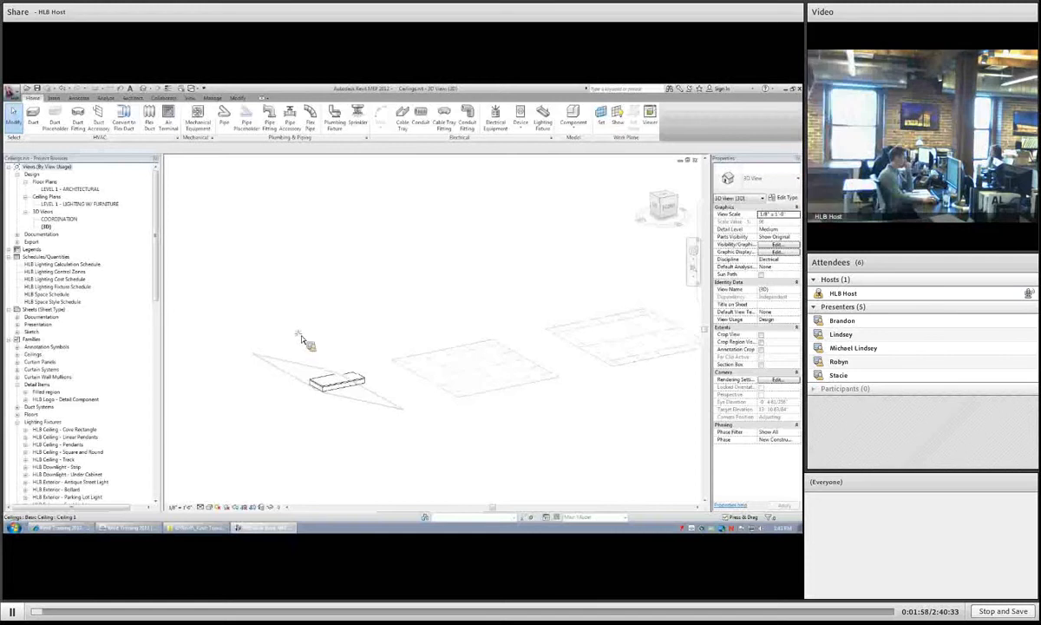
left_click(324, 381)
middle_click_drag(324, 381, 320, 310, "shift")
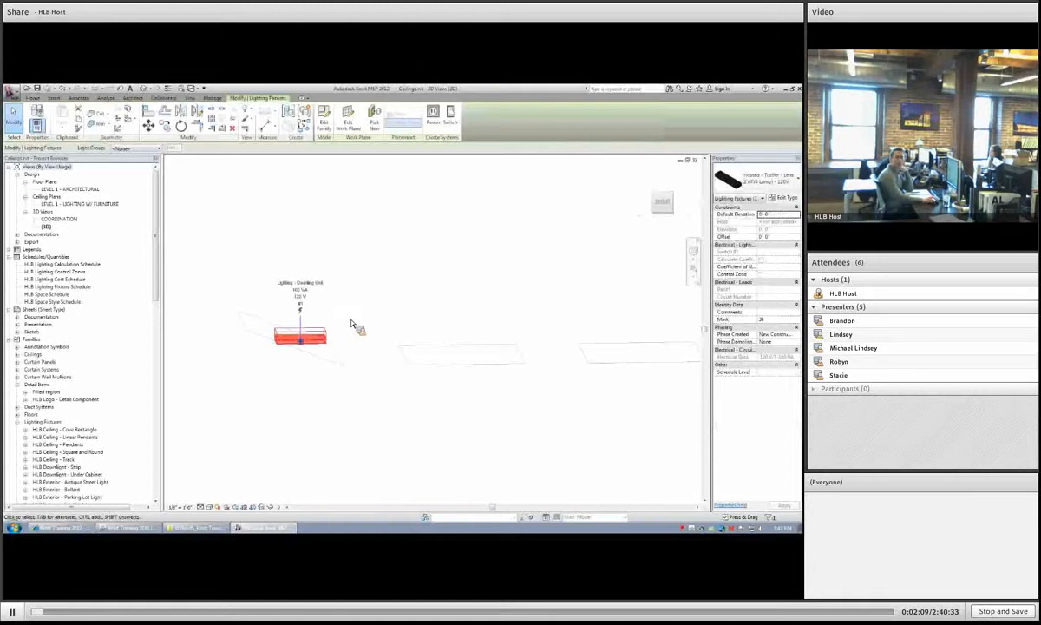
scroll(345, 321, "down", 2)
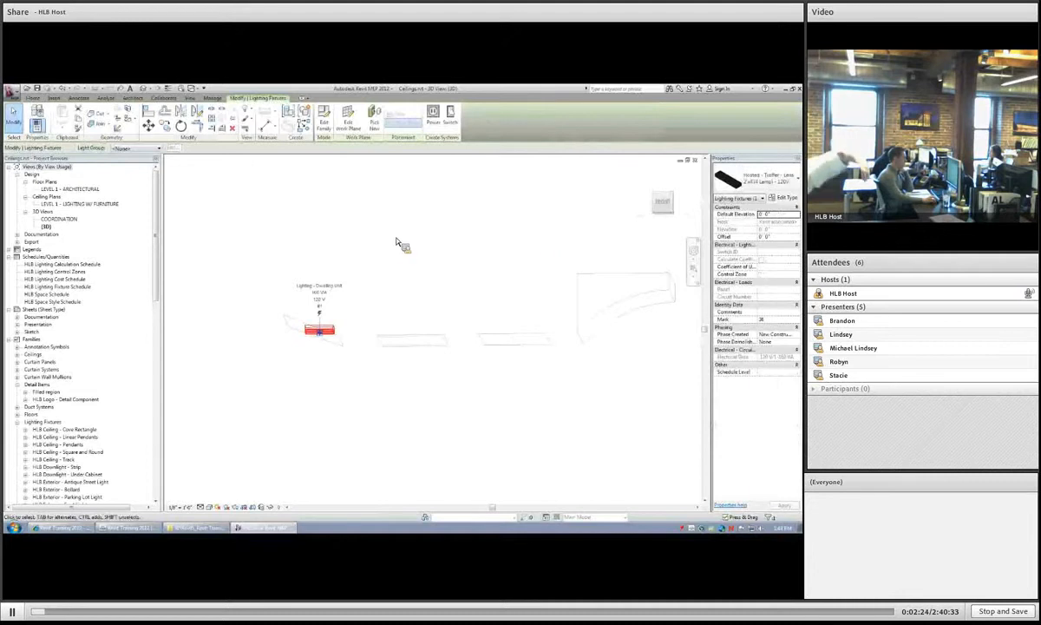
left_click(53, 437)
scroll(153, 271, "down", 3)
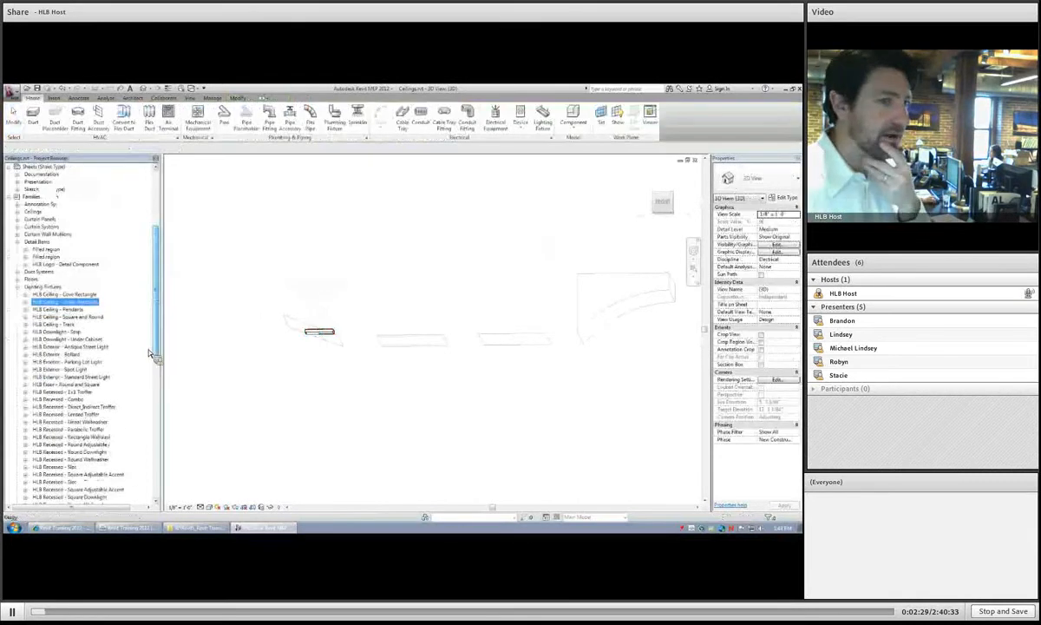
scroll(149, 354, "down", 8)
left_click(52, 272)
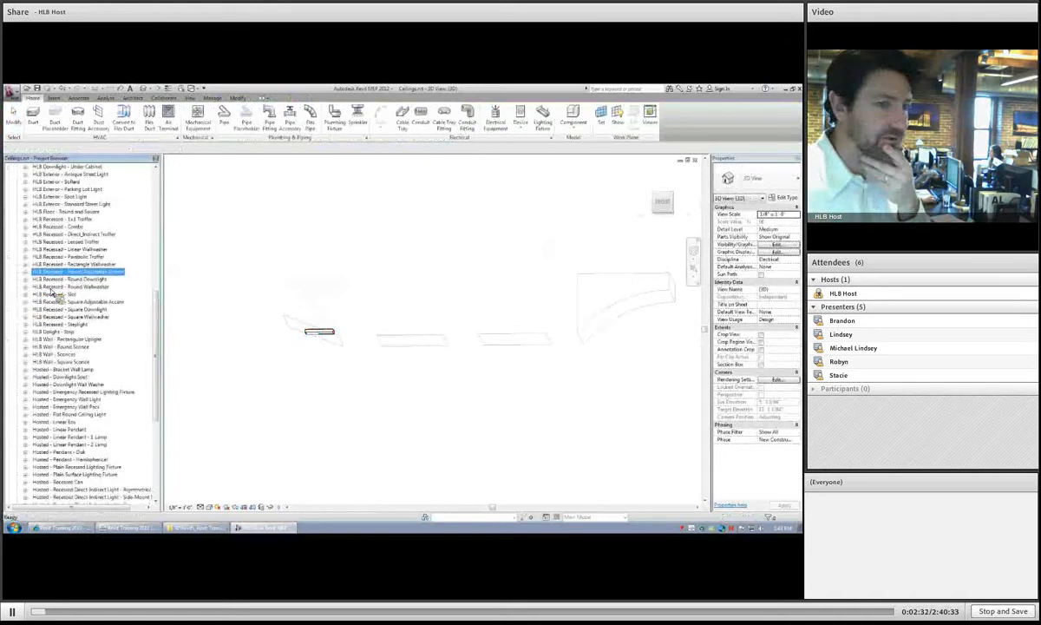
left_click(25, 279)
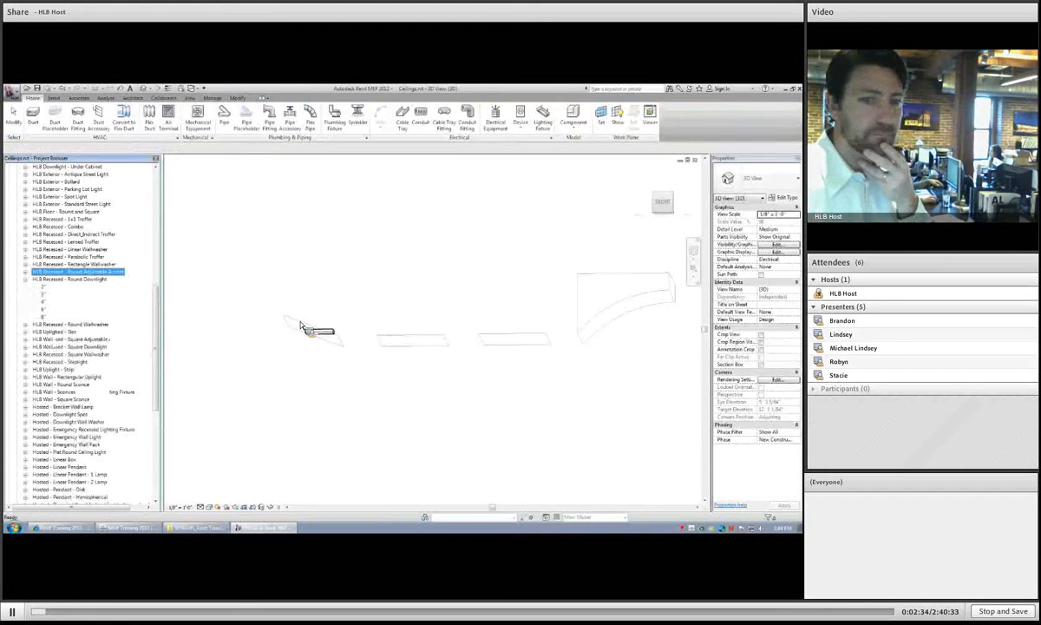
left_click_drag(87, 263, 176, 263)
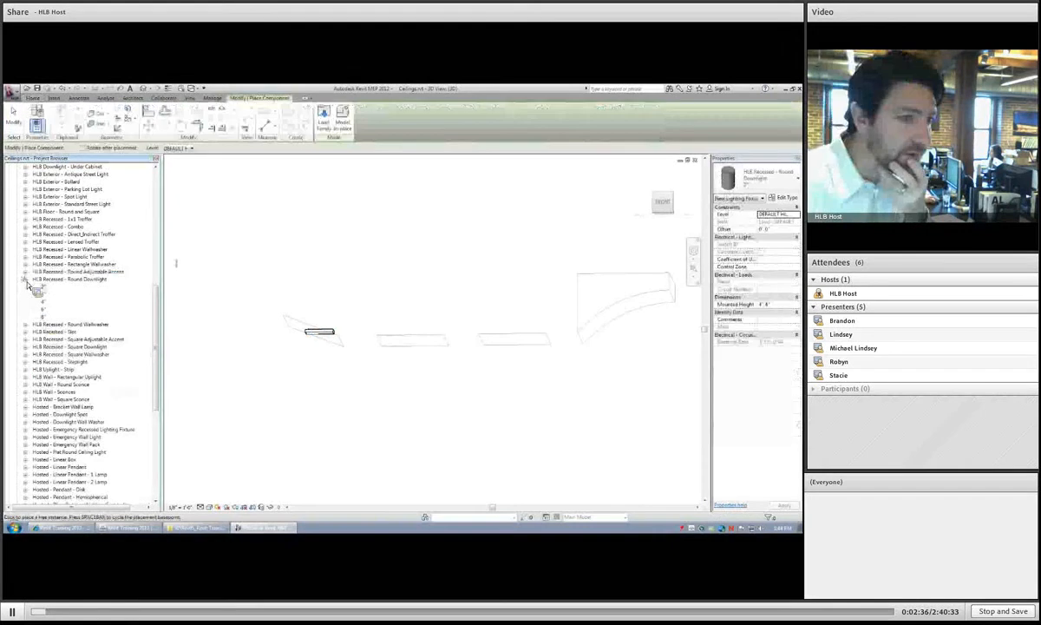
left_click(25, 279)
left_click_drag(70, 279, 61, 421)
- Find the Hosted - Recessed Can family and start placing its 6" Incandescent - 120V type with the type properties unchanged
scroll(61, 421, "down", 1)
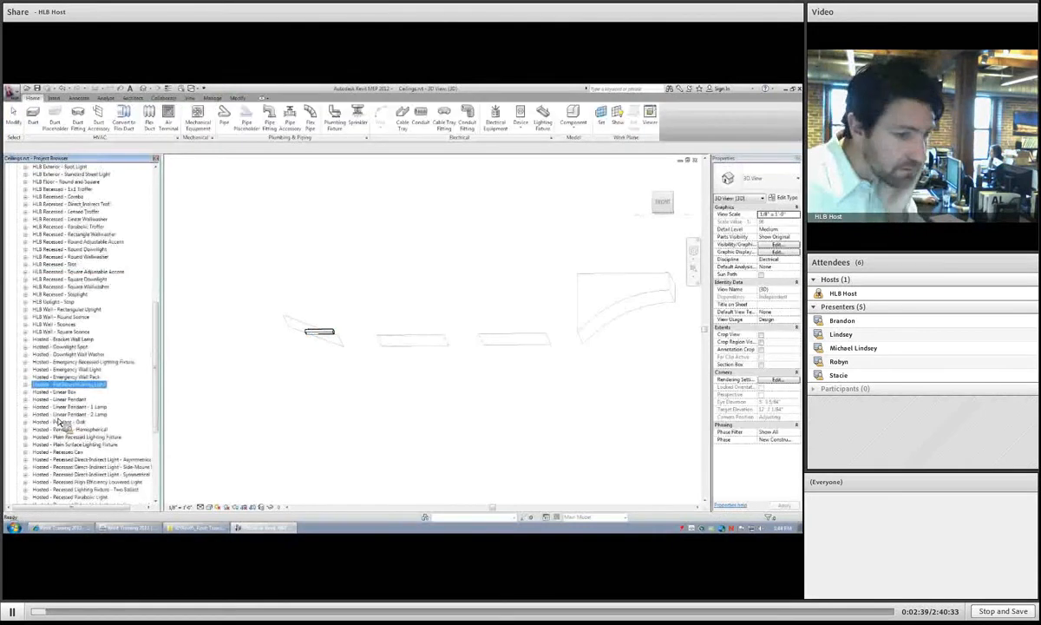
scroll(63, 412, "down", 3)
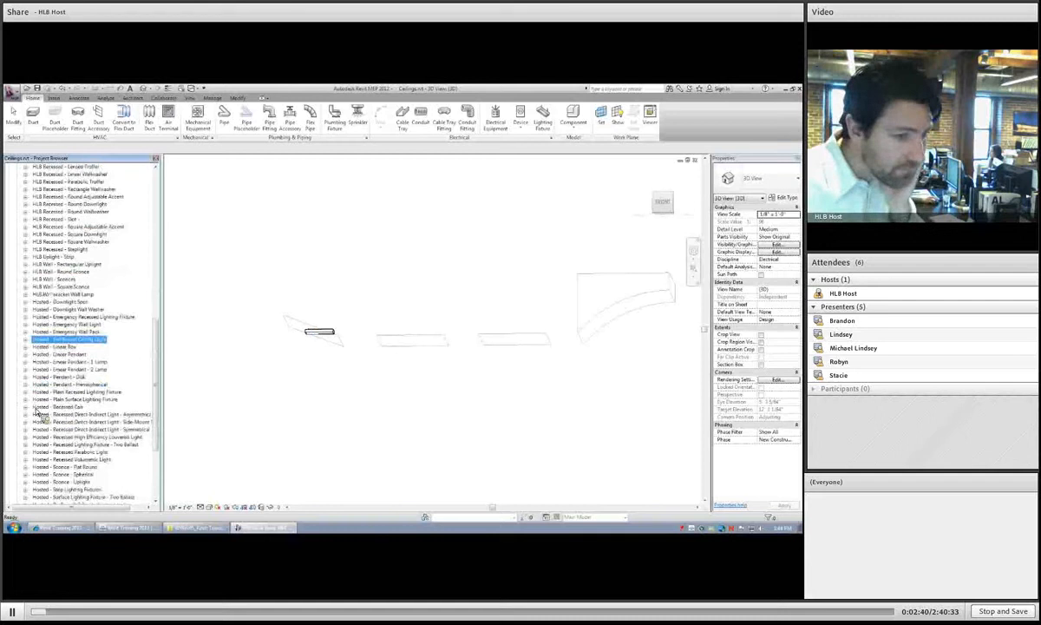
left_click(26, 407)
double_click(54, 415)
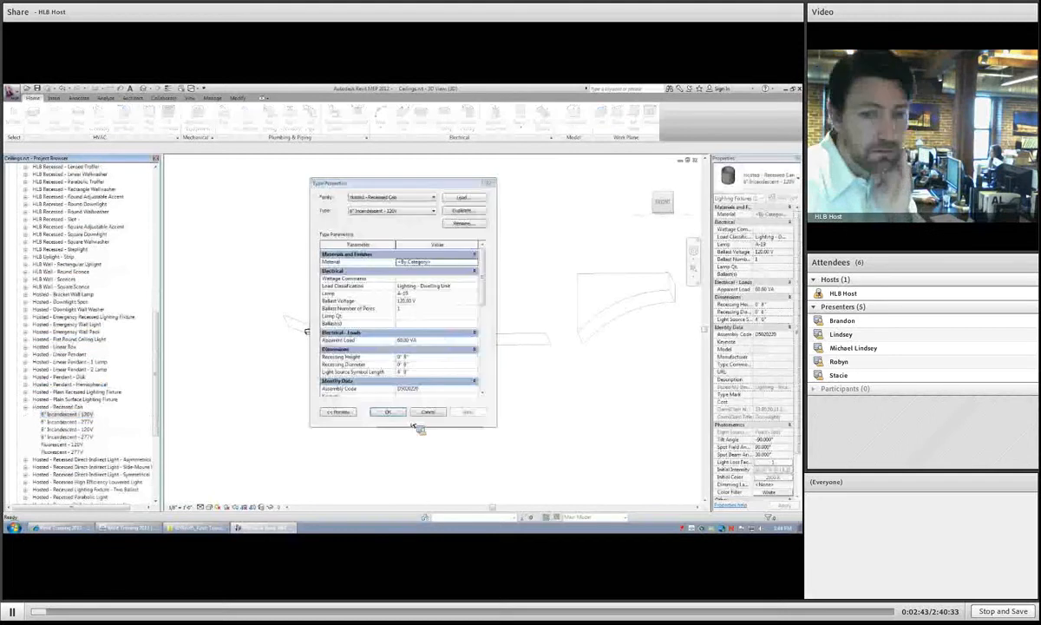
left_click(388, 412)
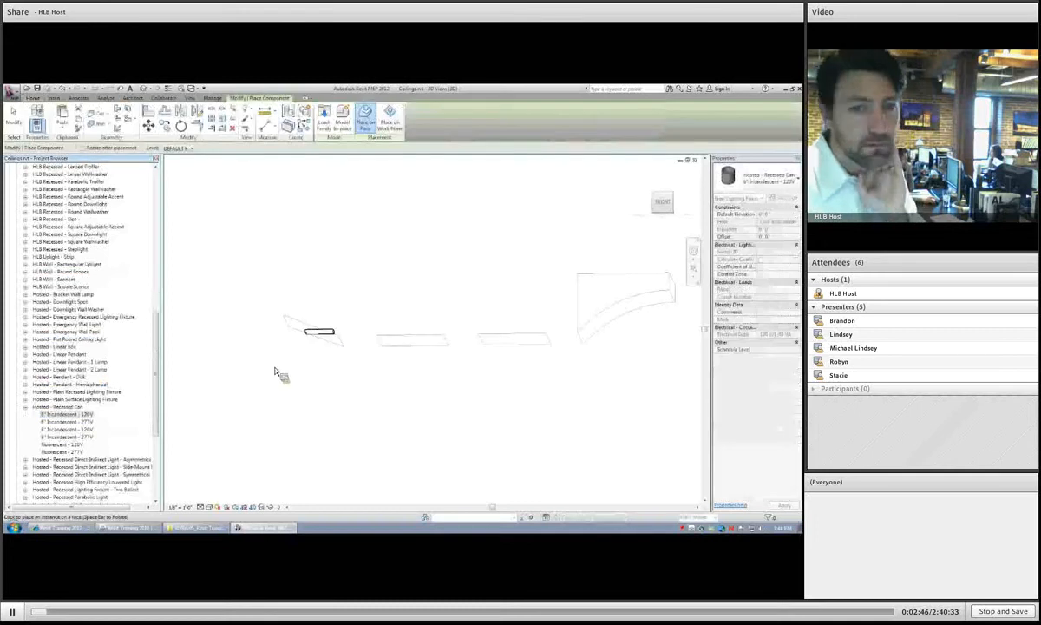
- Place the recessed can on the face of the sloped ceiling beside the troffer and end the placement
scroll(296, 343, "down", 3)
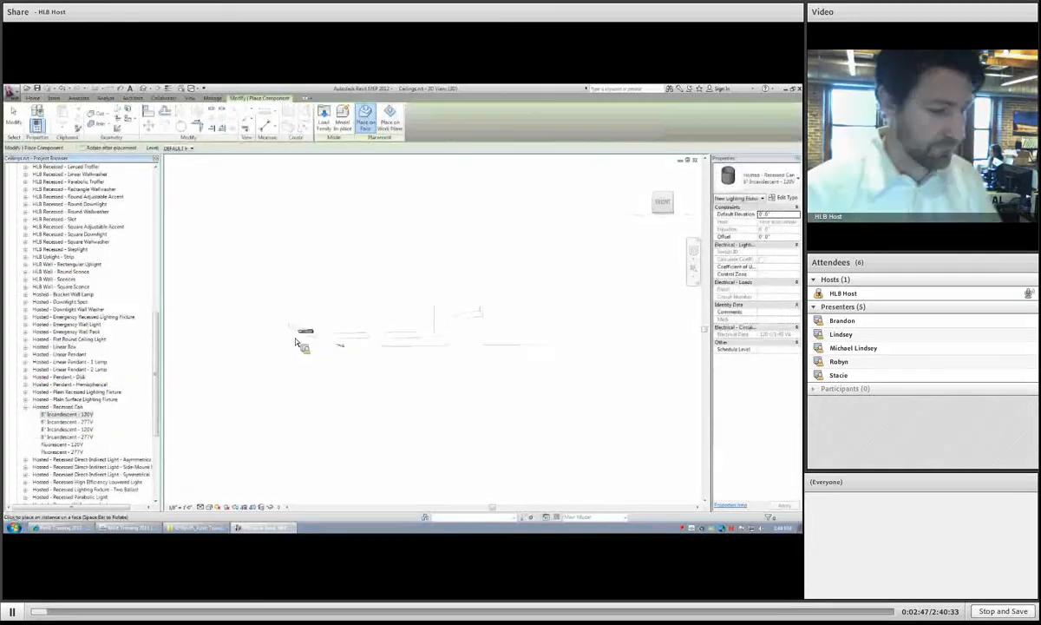
middle_click_drag(296, 343, 303, 312, "shift")
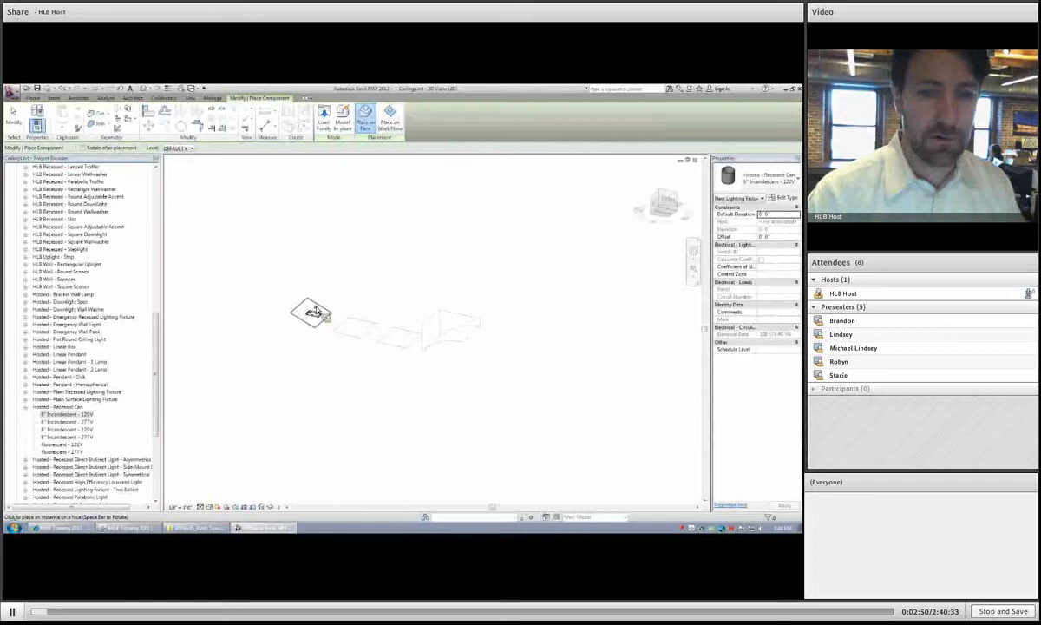
scroll(314, 310, "up", 2)
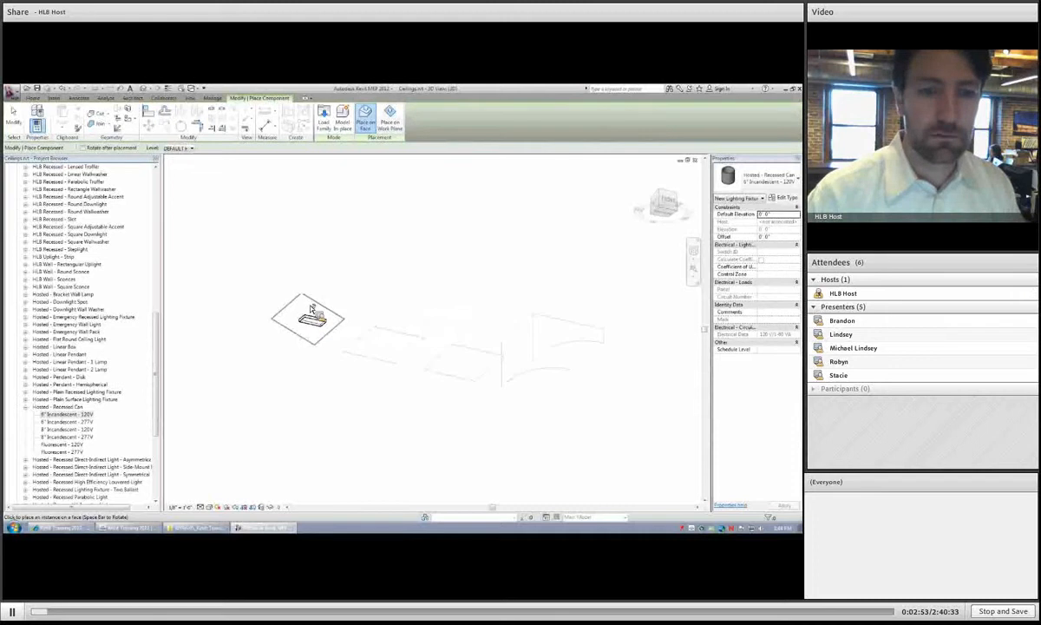
scroll(312, 311, "down", 3)
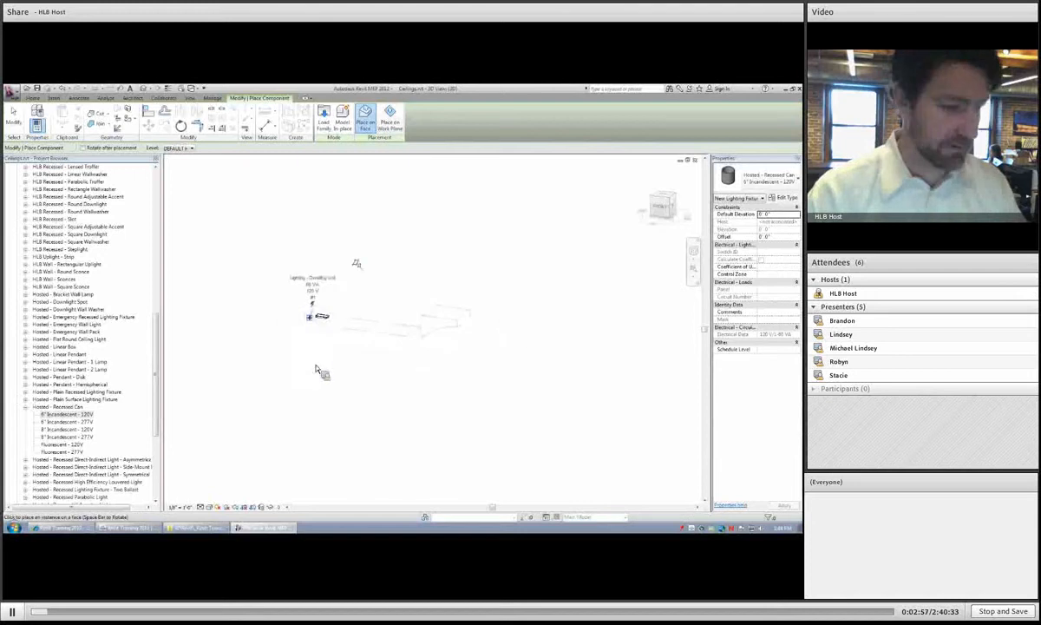
key("Escape")
key("Escape")
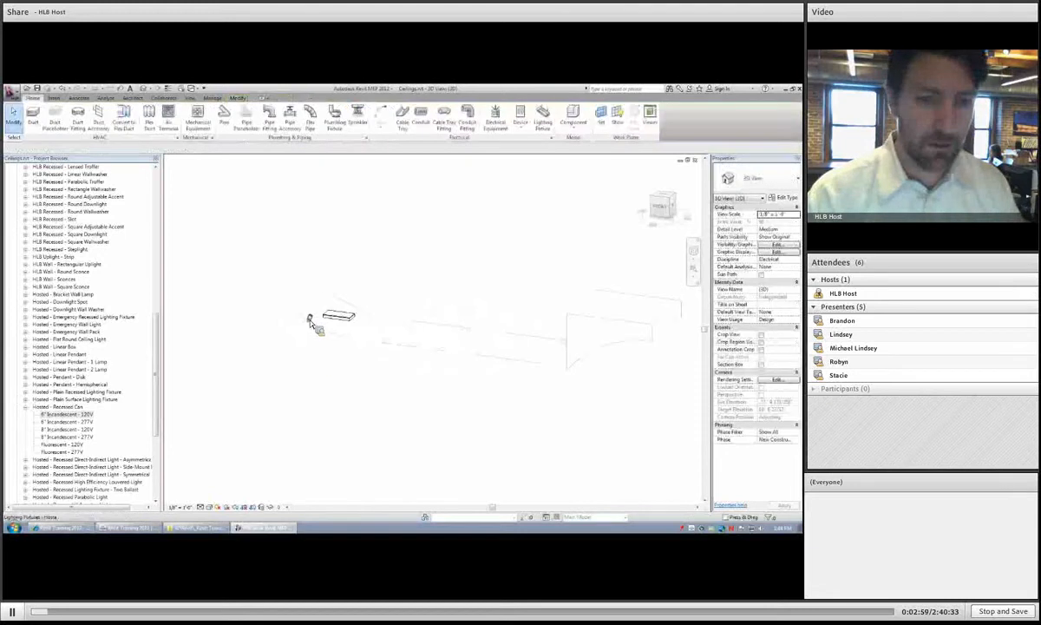
- Shift the recessed can slightly inward from the edge of the sloped ceiling and deselect it
scroll(310, 322, "up", 3)
left_click(299, 317)
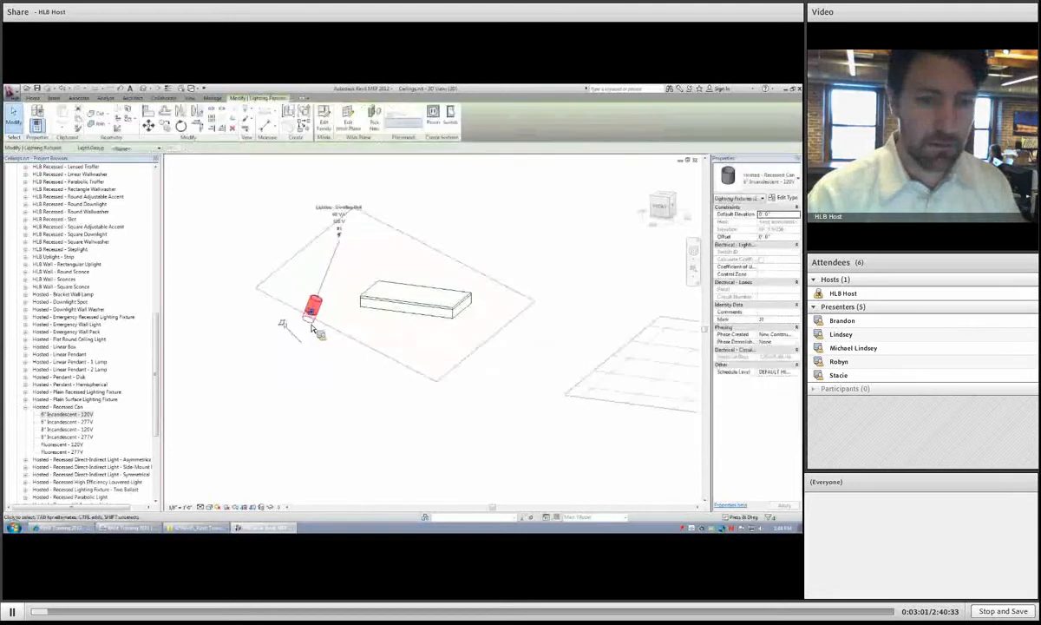
left_click(287, 343)
- Compare the tilt of the recessed can and the troffer on the sloped ceiling from the front
scroll(278, 334, "down", 5)
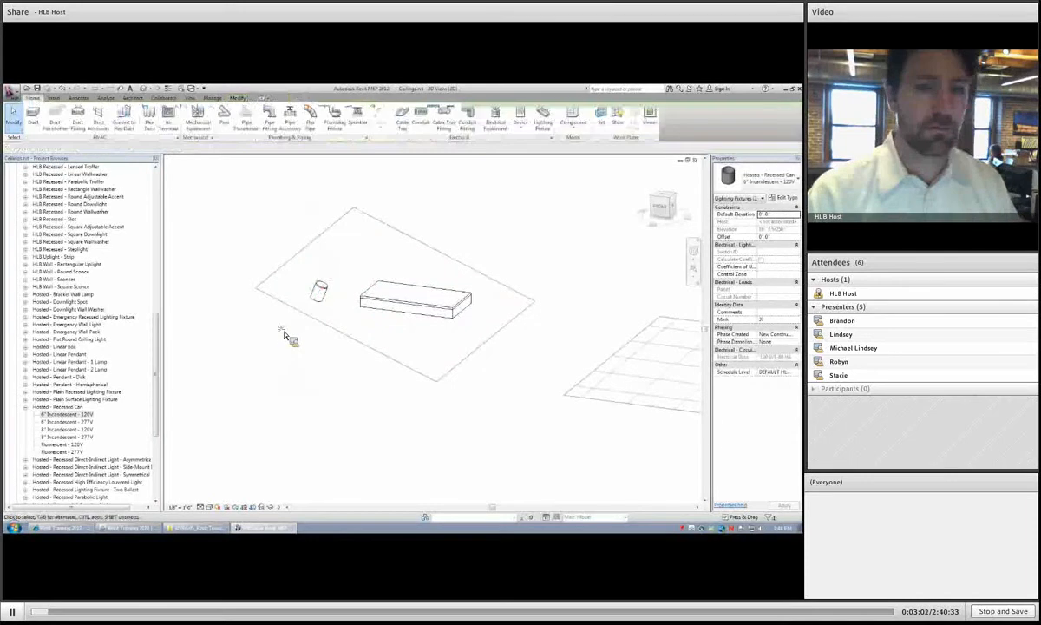
scroll(277, 334, "down", 4)
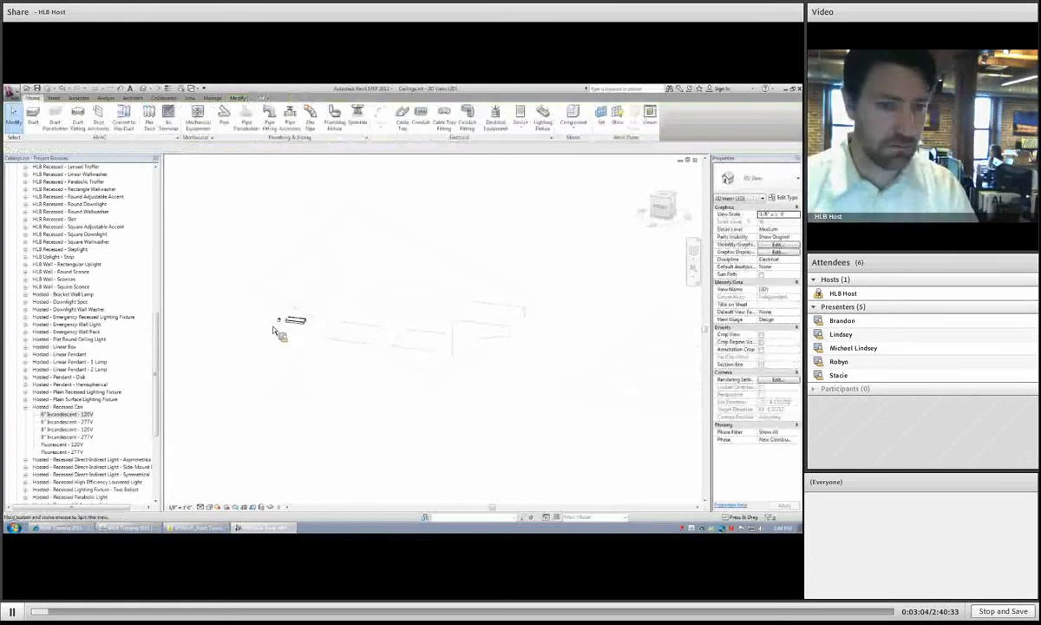
middle_click_drag(302, 340, 326, 291, "shift")
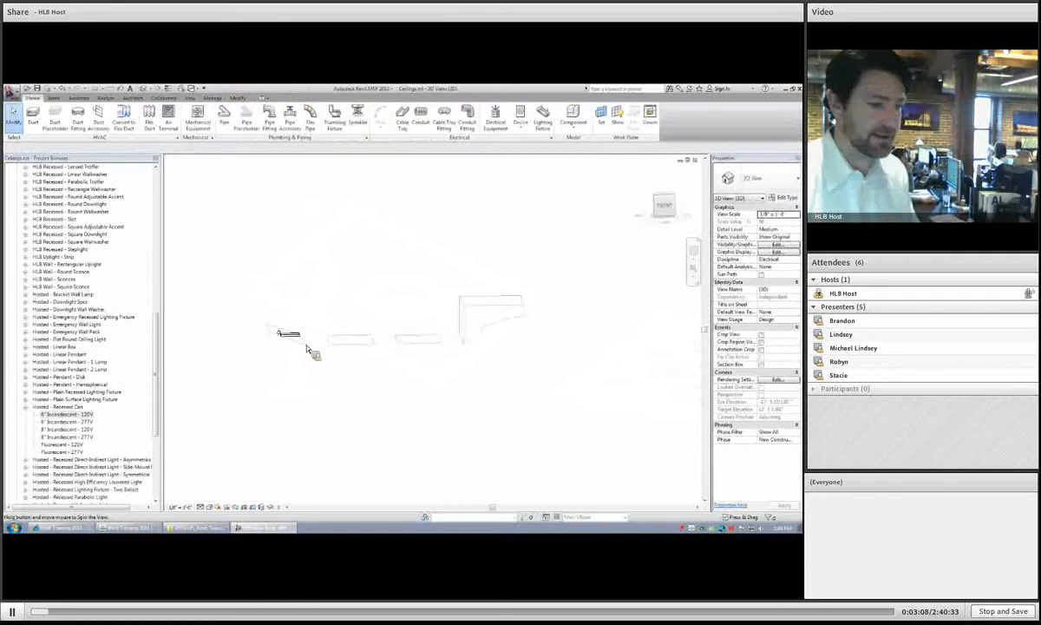
mouse_move(357, 361)
middle_mouse_down("shift")
mouse_move(356, 349)
mouse_move(354, 362)
middle_mouse_up("shift")
- Open the sloped ceiling's Hosted - Troffer - Lens family for editing and examine its category and family parameters for orientation options
left_click(356, 366)
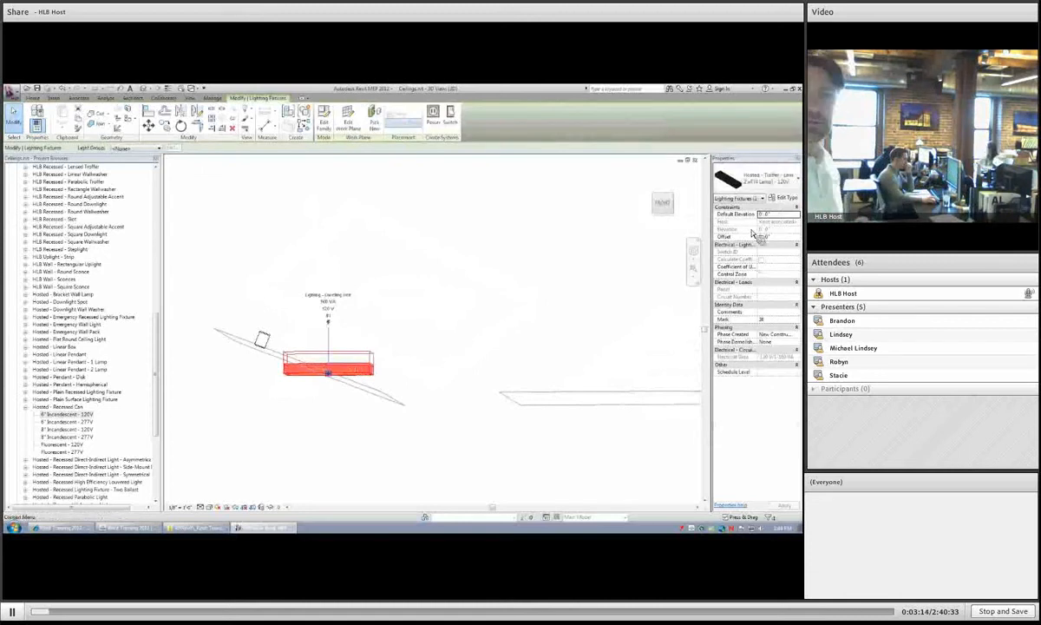
left_click(324, 122)
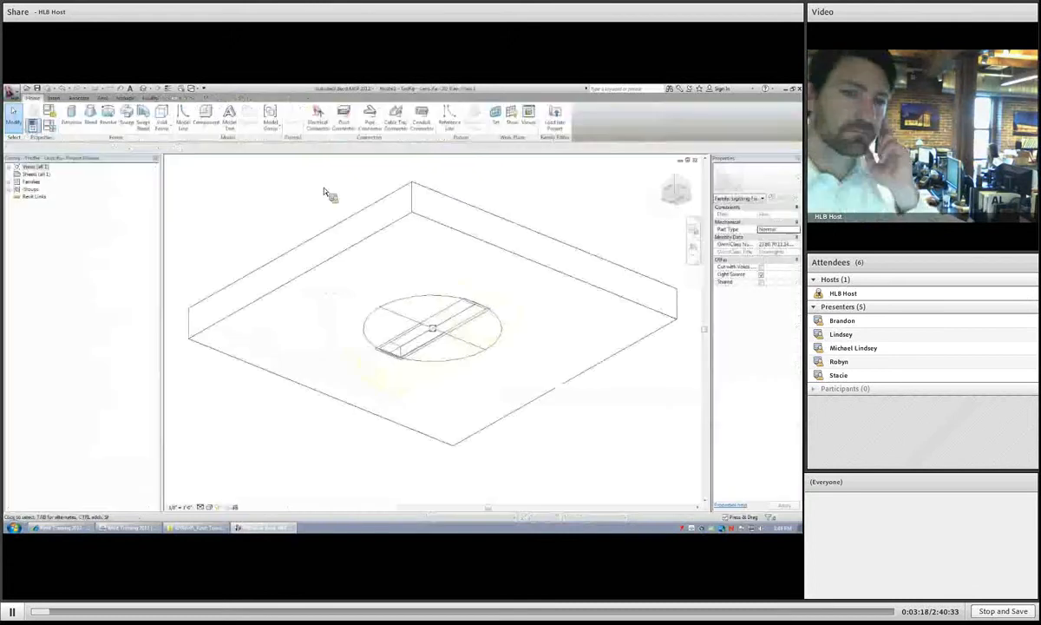
left_click(54, 110)
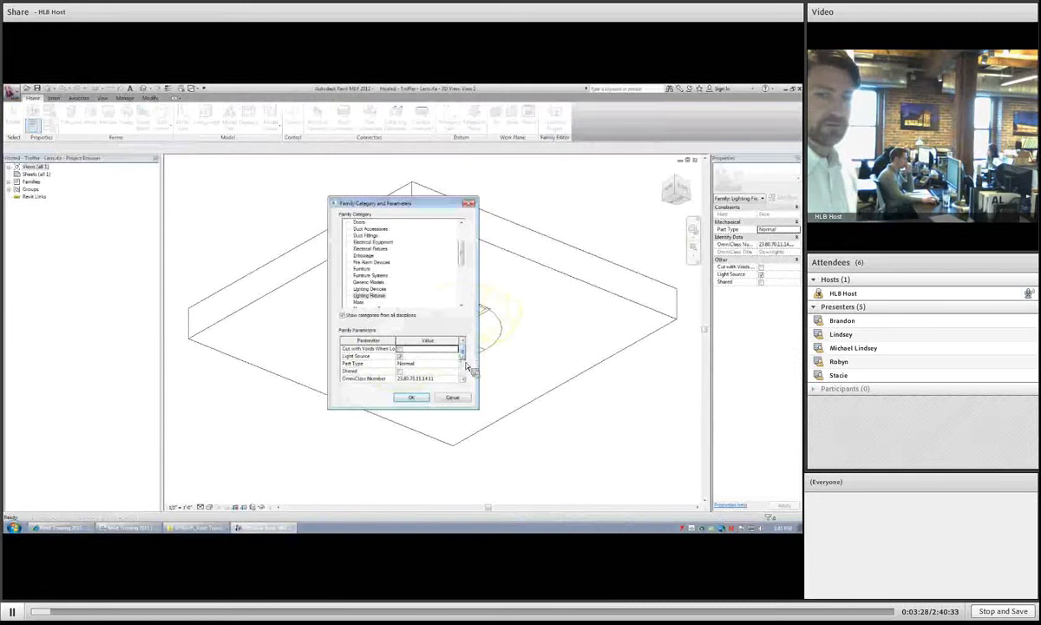
mouse_move(466, 362)
left_mouse_down()
mouse_move(465, 377)
mouse_move(463, 360)
left_mouse_up()
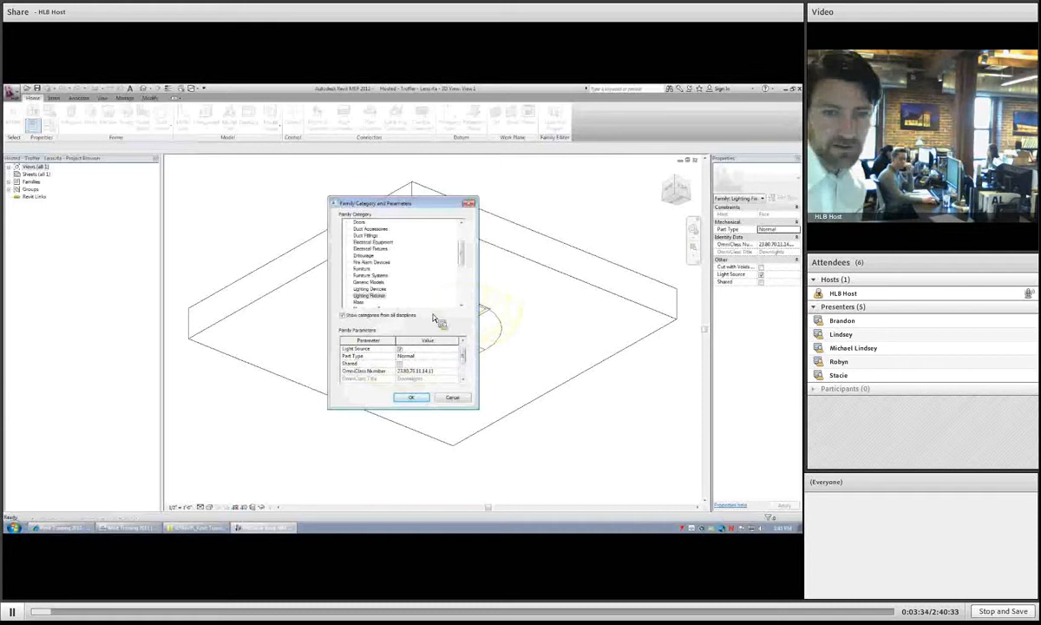
left_click_drag(462, 245, 462, 267)
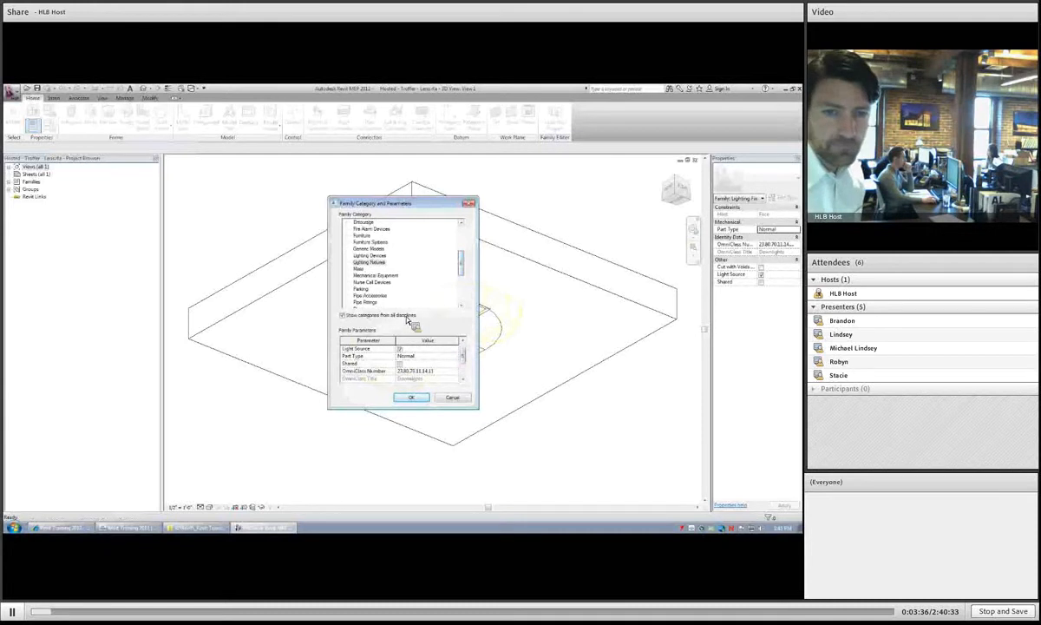
left_click_drag(463, 356, 463, 351)
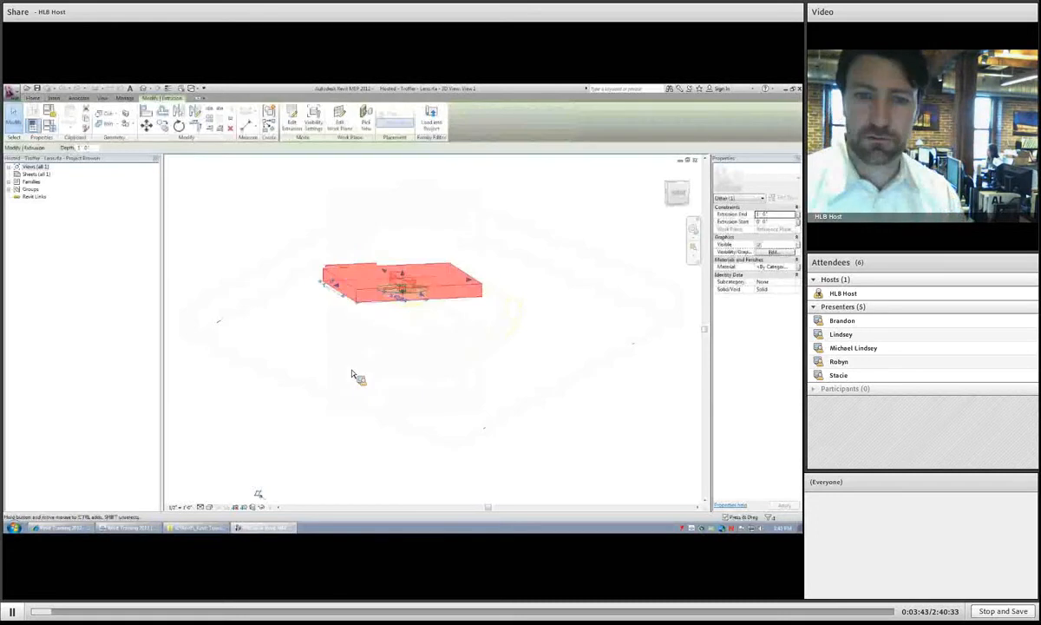
- Inspect the host extrusion in the troffer family and close the family without saving changes
middle_click_drag(352, 373, 402, 343, "shift")
key("Escape")
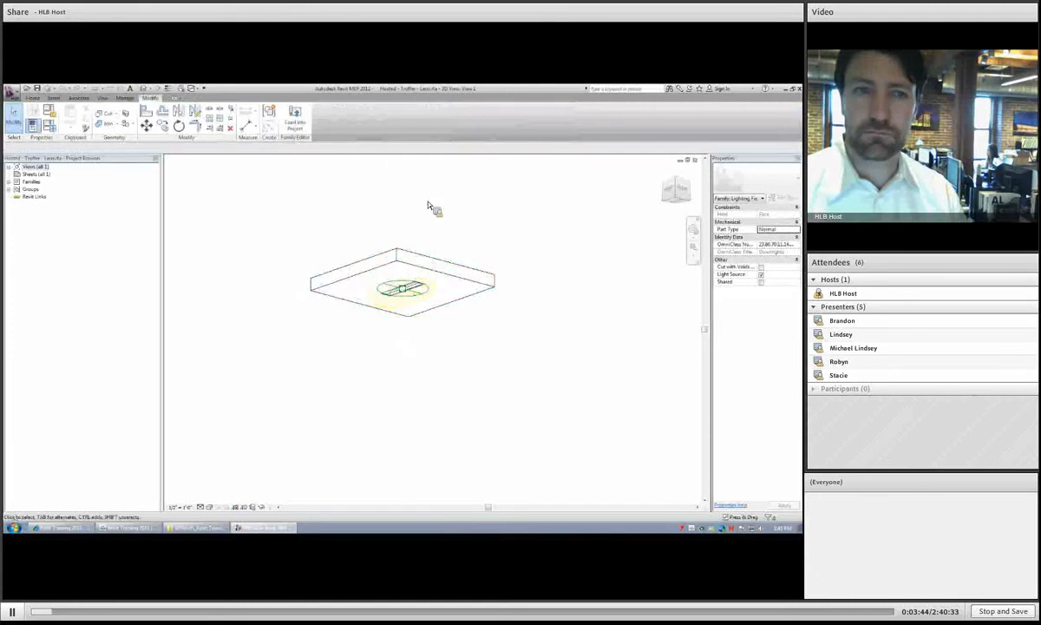
left_click(694, 159)
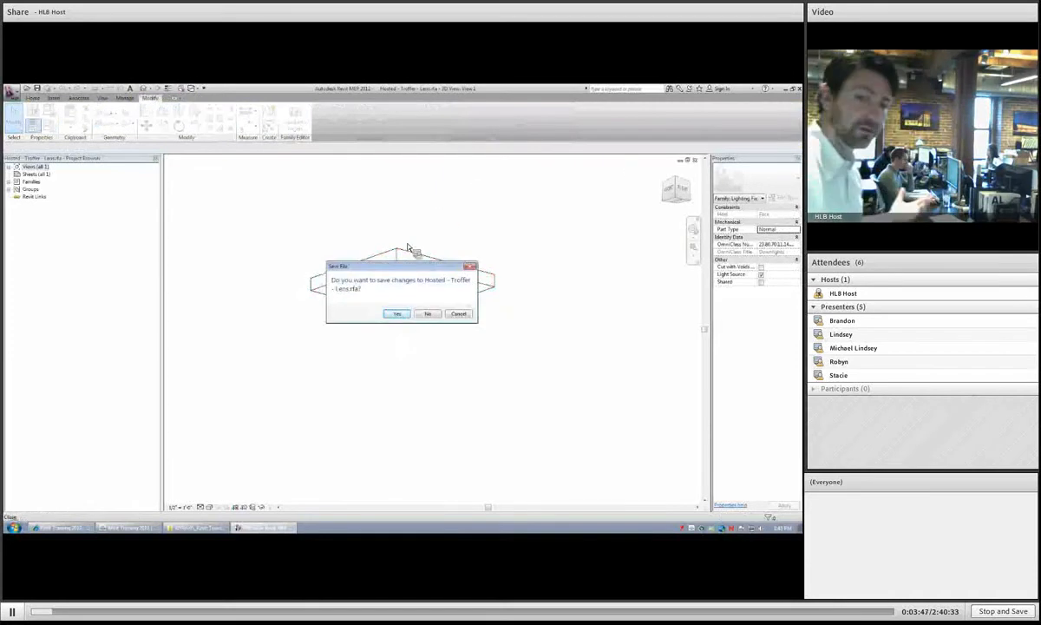
left_click(427, 313)
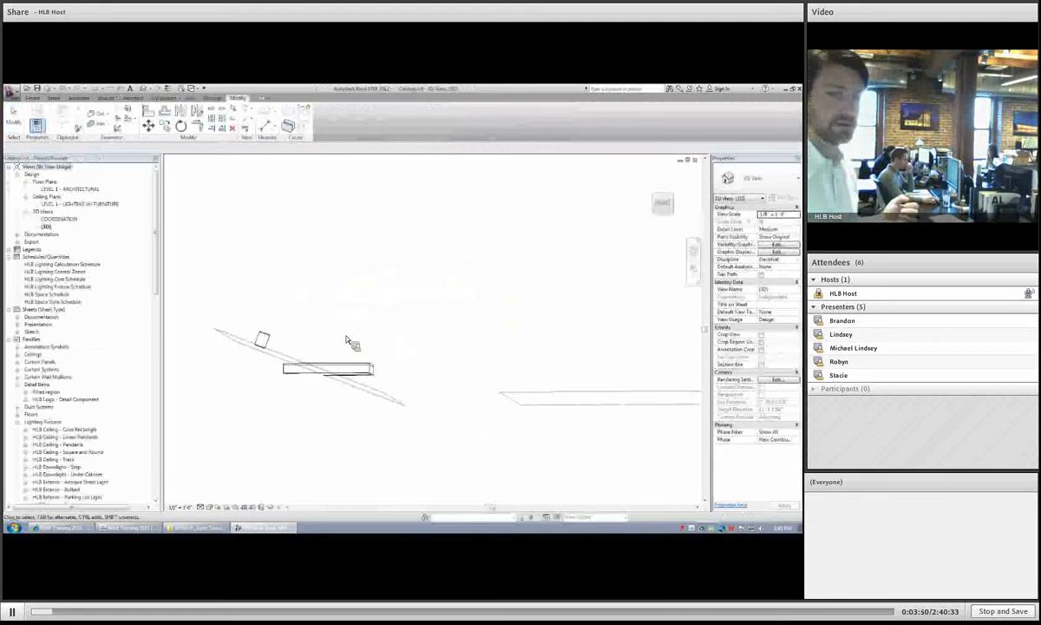
- Edit the hosted troffer's work plane with the Pick a plane option and try to pick a new plane for it
middle_click_drag(336, 338, 372, 389, "shift")
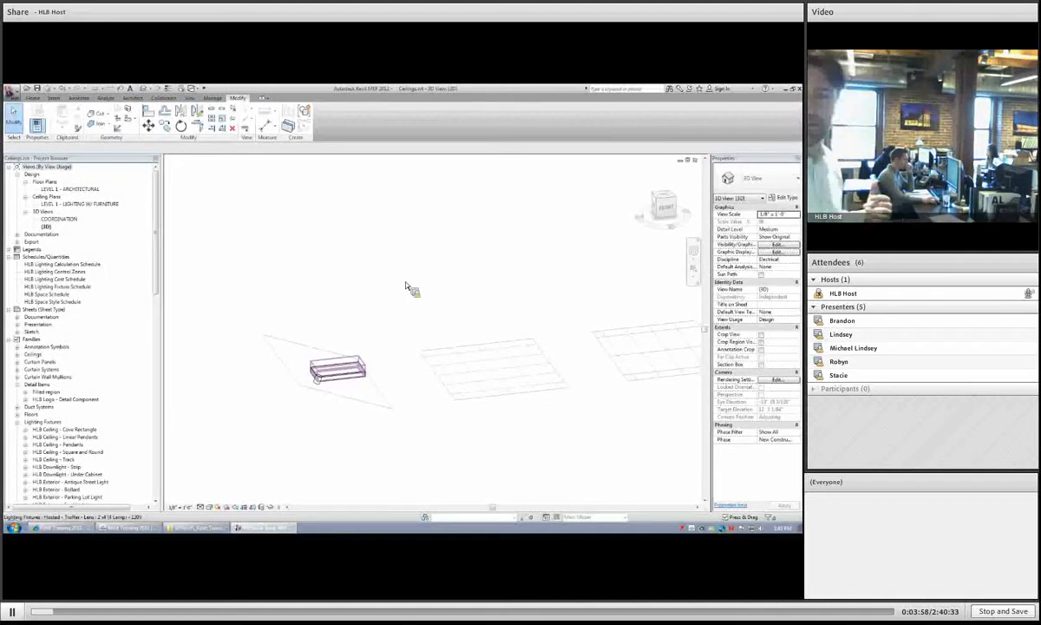
left_click(362, 360)
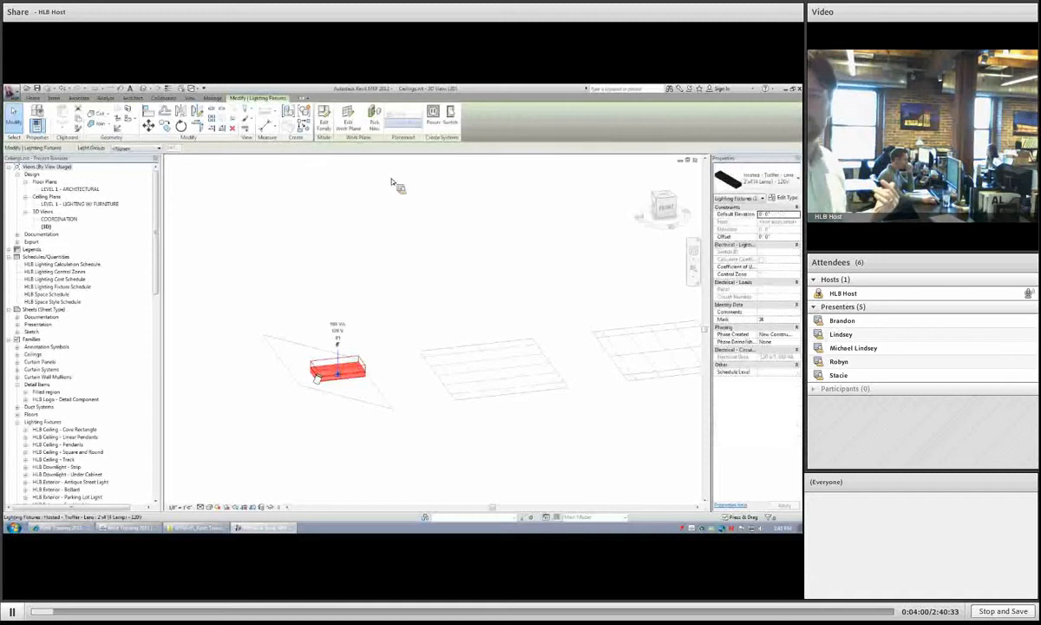
left_click(348, 120)
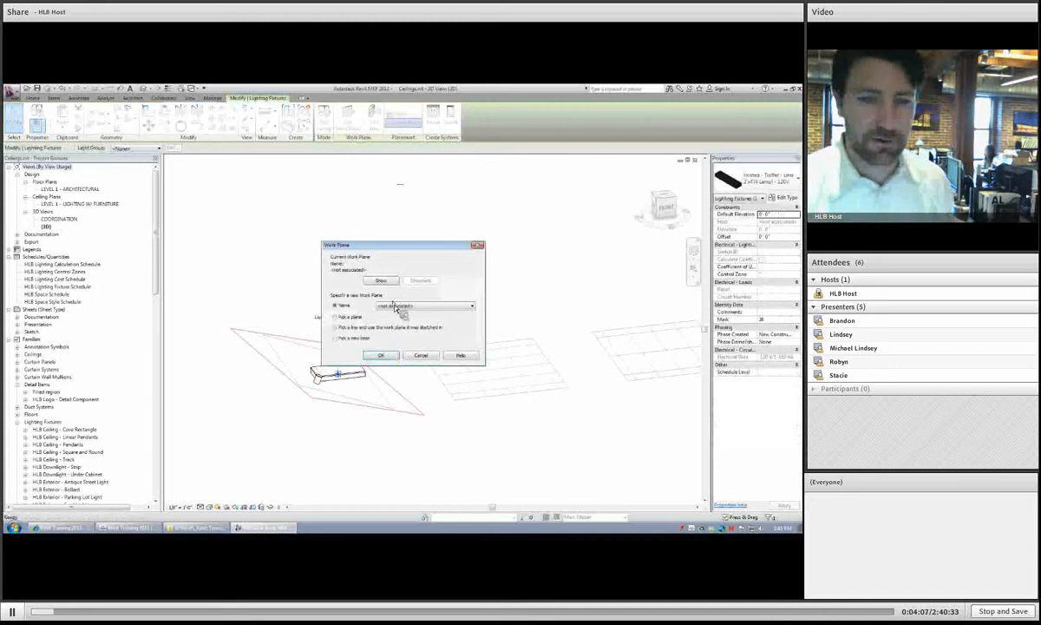
left_click(341, 317)
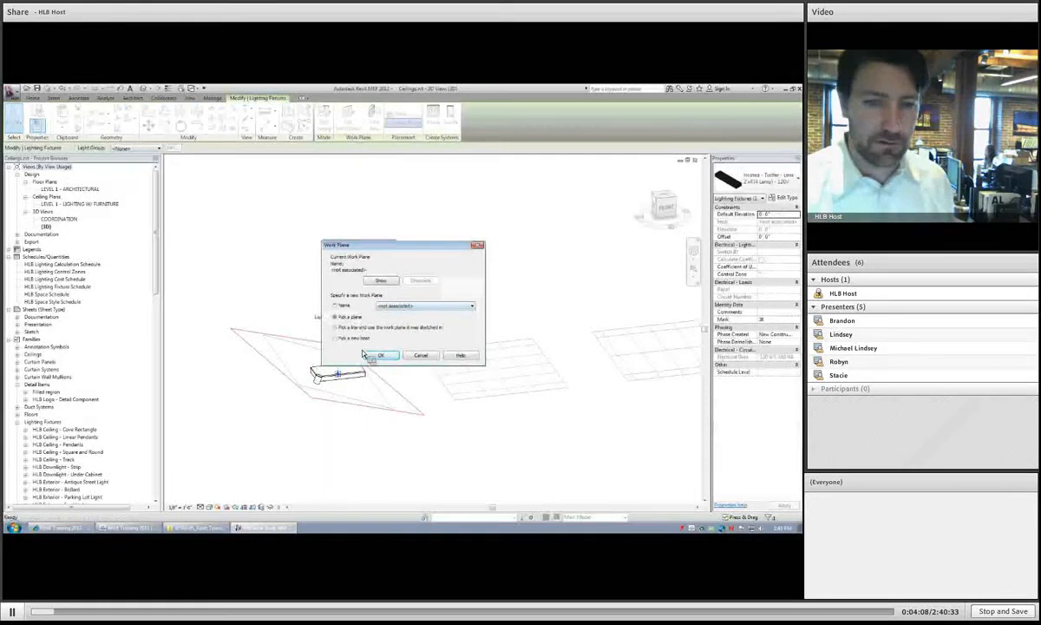
left_click(380, 355)
middle_click_drag(362, 380, 388, 331, "shift")
left_click(339, 374)
scroll(388, 331, "up", 3)
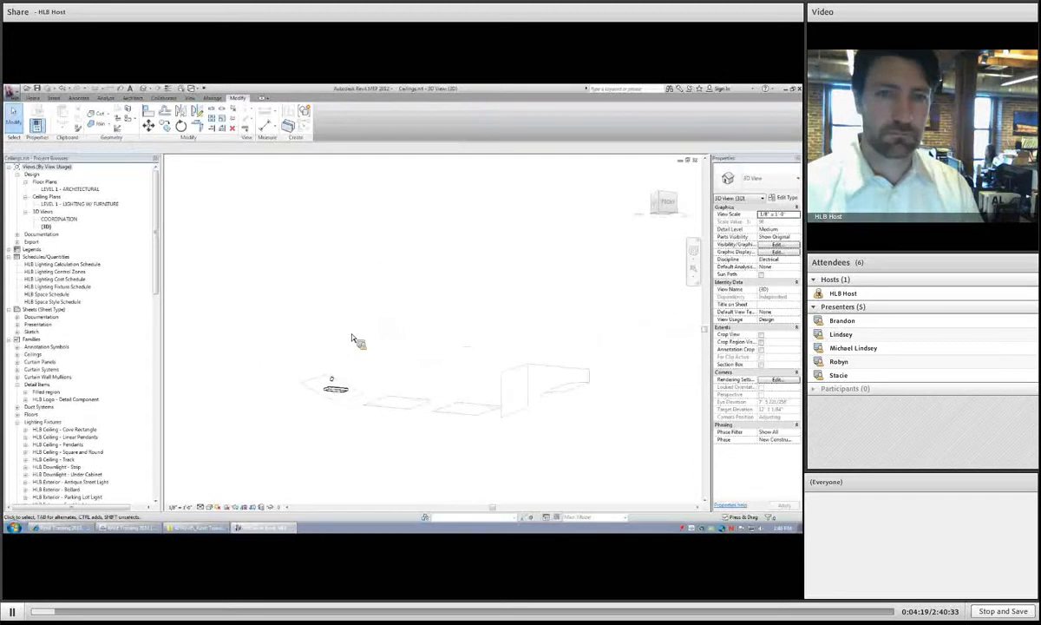
- Open the Hosted - Recessed Can family from the placed can and examine its category and family parameters
scroll(353, 330, "down", 3)
middle_click_drag(352, 330, 399, 311, "shift")
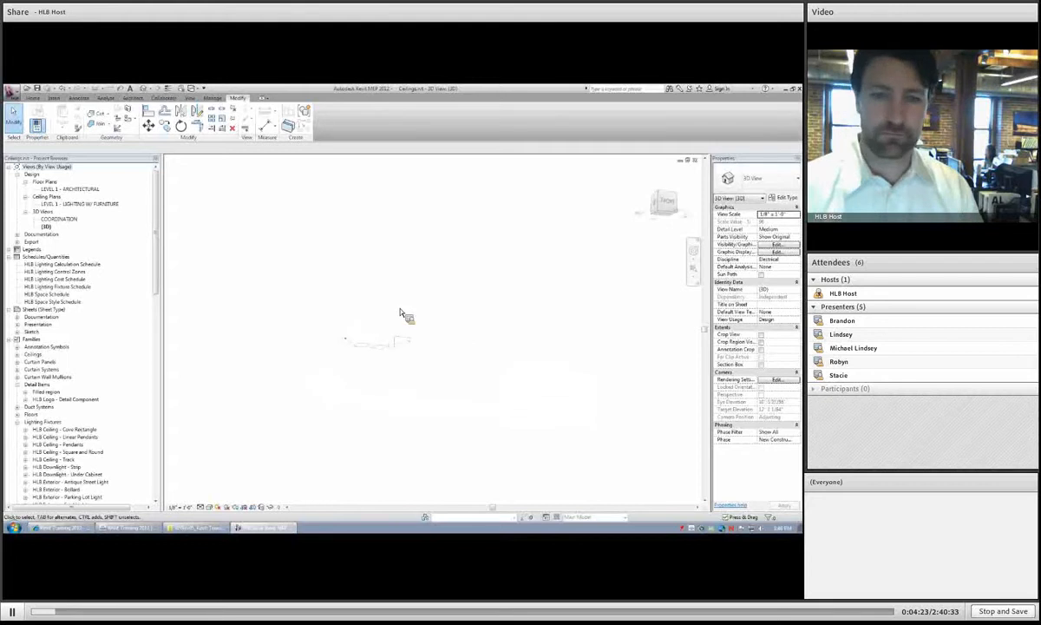
scroll(339, 345, "up", 3)
left_click(363, 327)
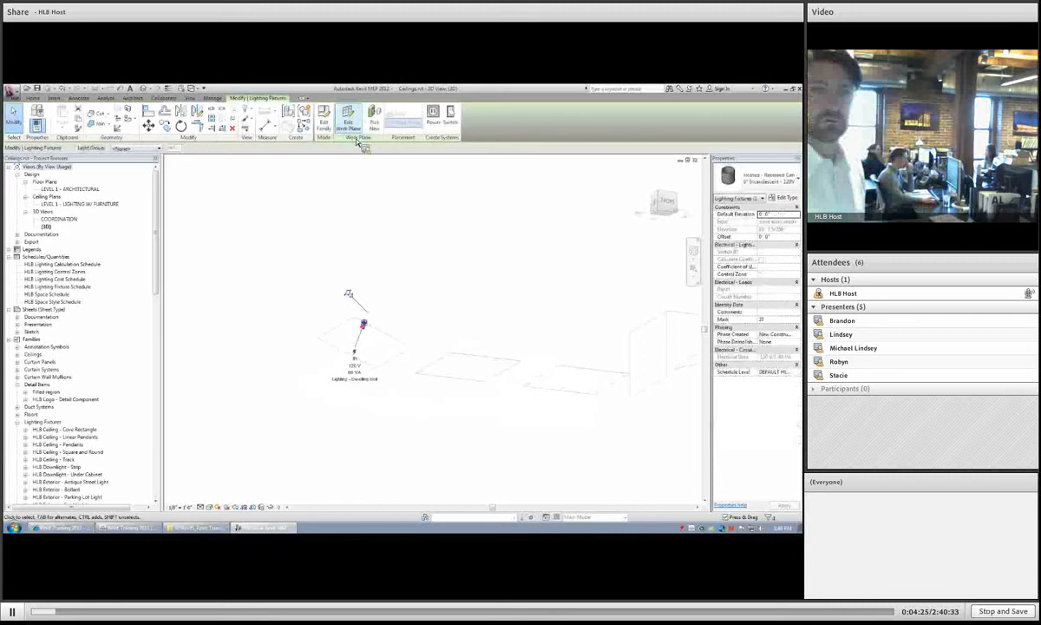
left_click(326, 123)
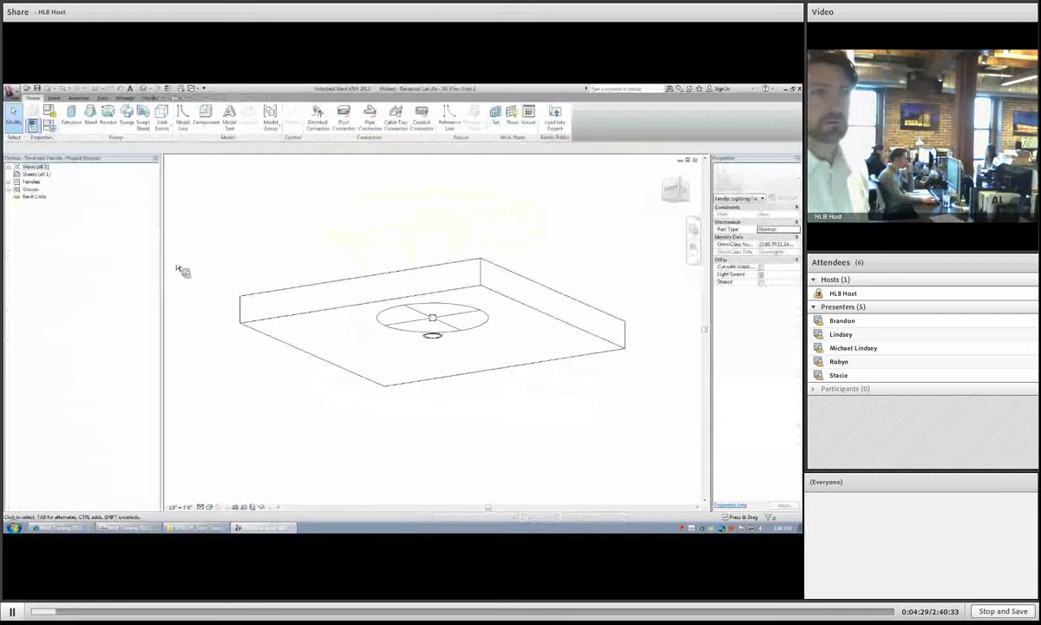
left_click(50, 111)
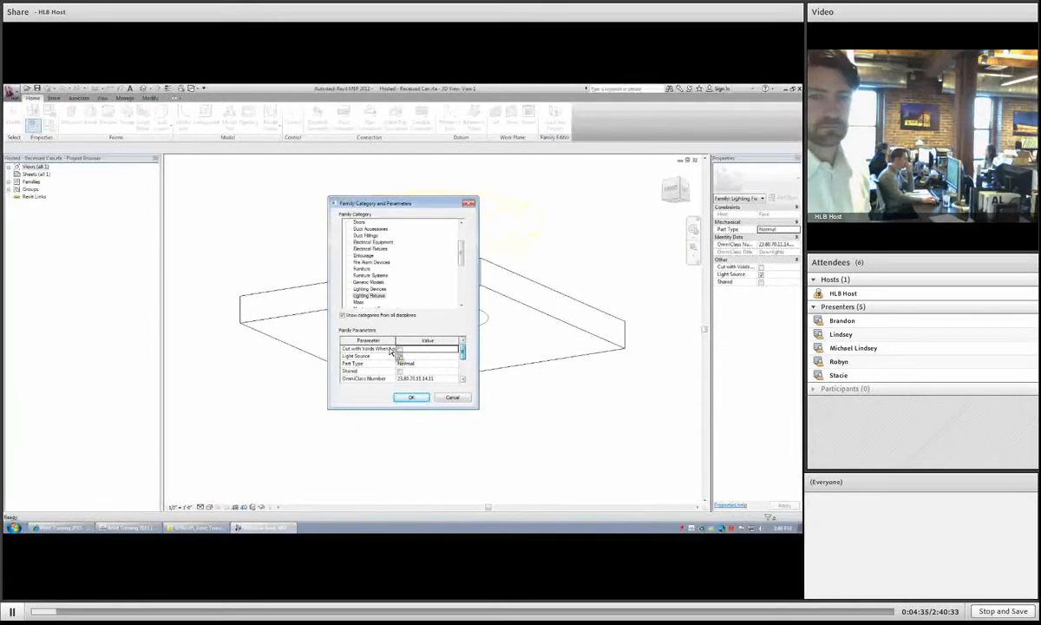
mouse_move(404, 345)
left_mouse_down()
mouse_move(420, 346)
mouse_move(399, 354)
left_mouse_up()
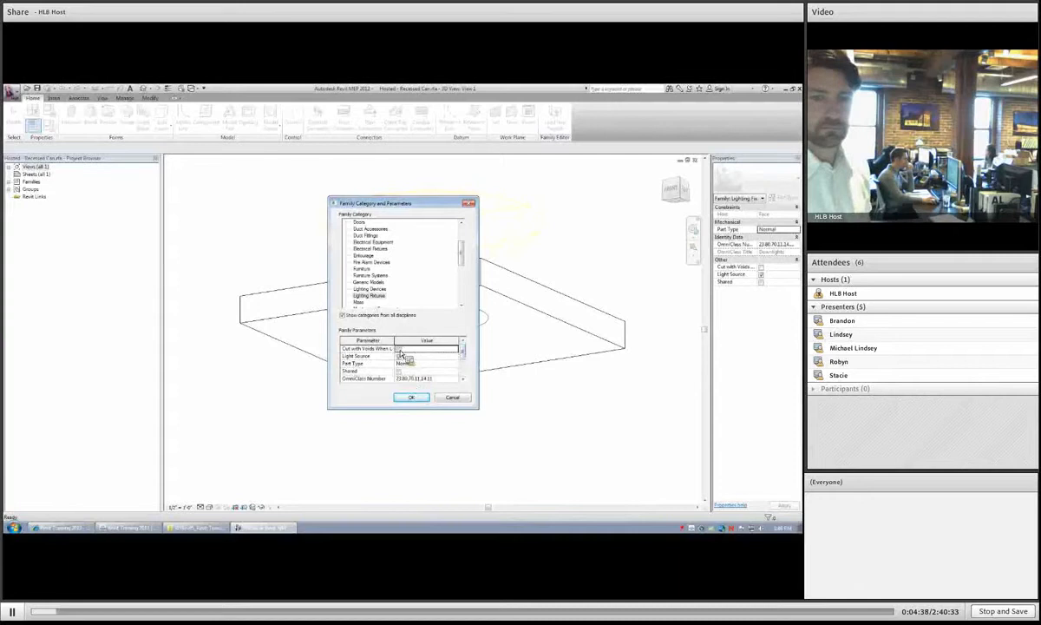
left_click(411, 398)
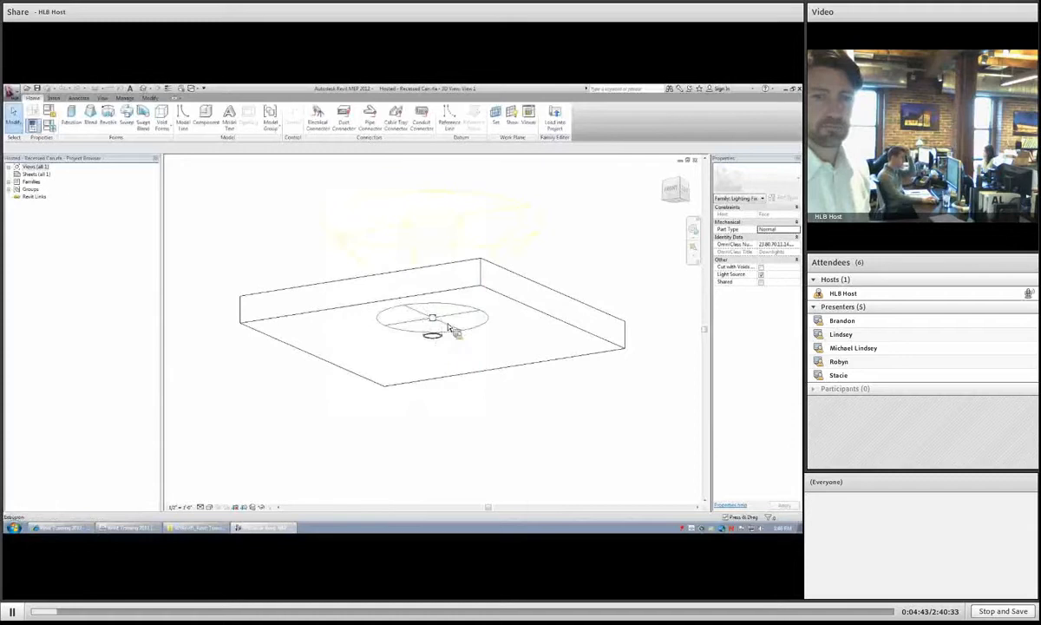
- Inspect the host extrusion in the recessed can family and close the family to return to the Ceilings project
left_click(528, 271)
left_click(695, 161)
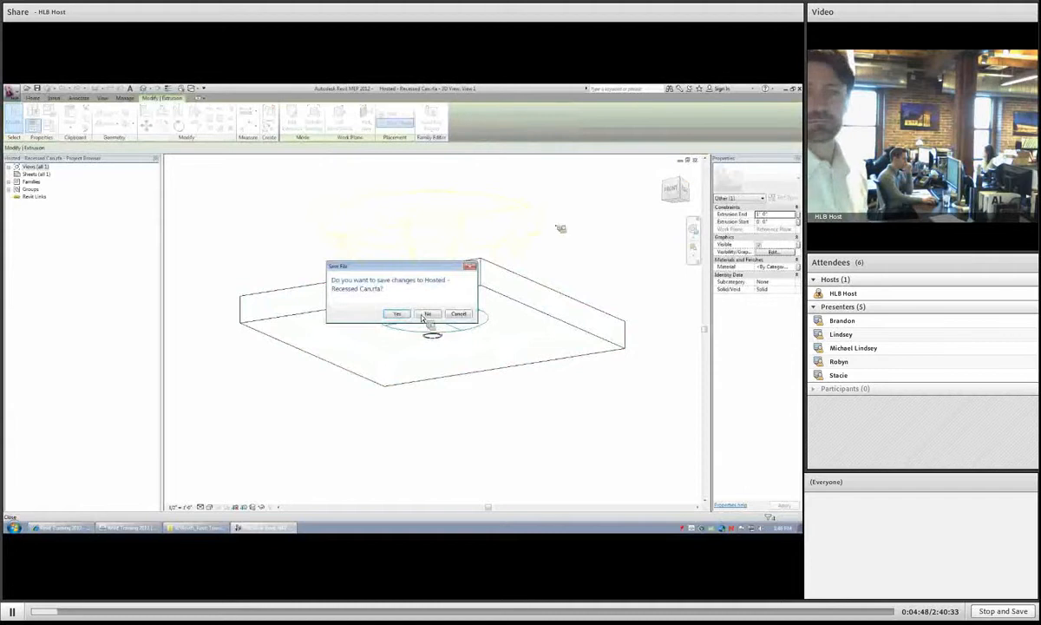
left_click(391, 313)
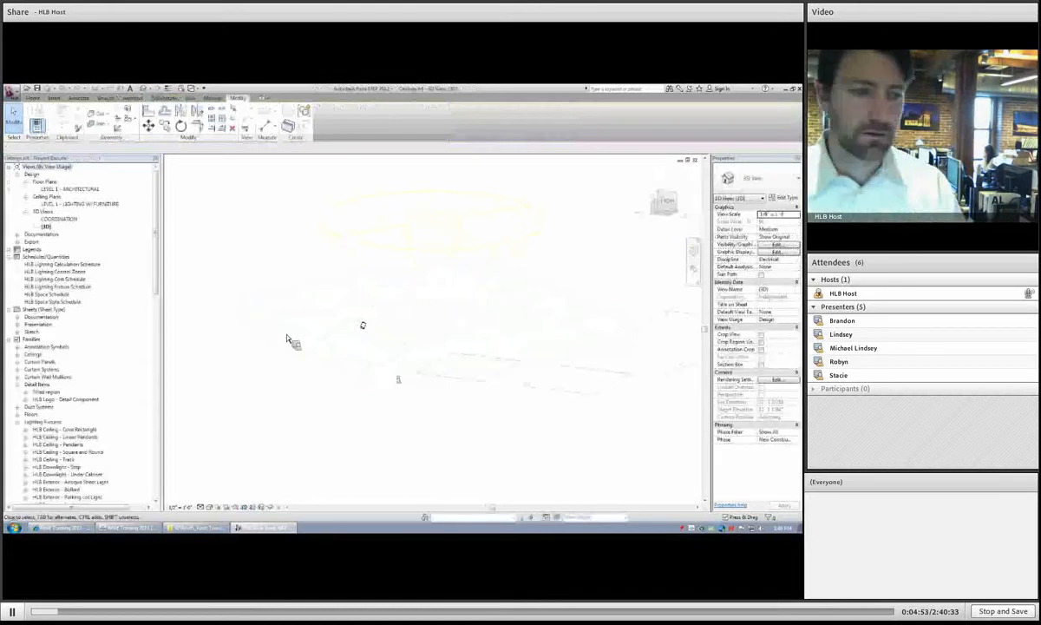
- Expand the HLB Ceiling - Cove Rectangle lighting fixture family and look over its type and the neighbouring ceiling families
left_click(51, 431)
left_click(26, 370)
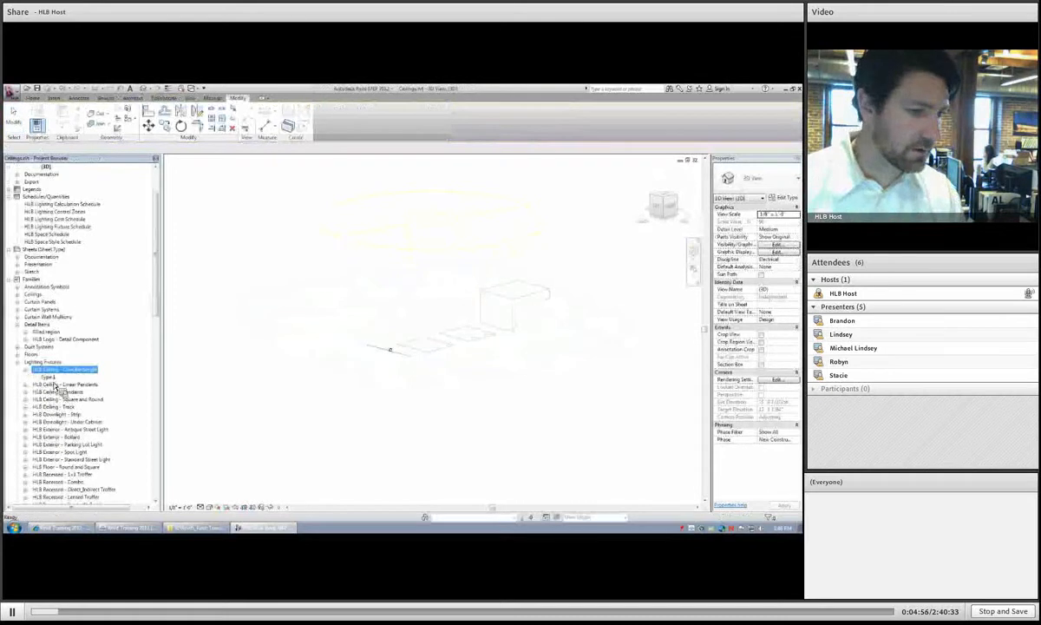
left_click(52, 378)
left_click(39, 407)
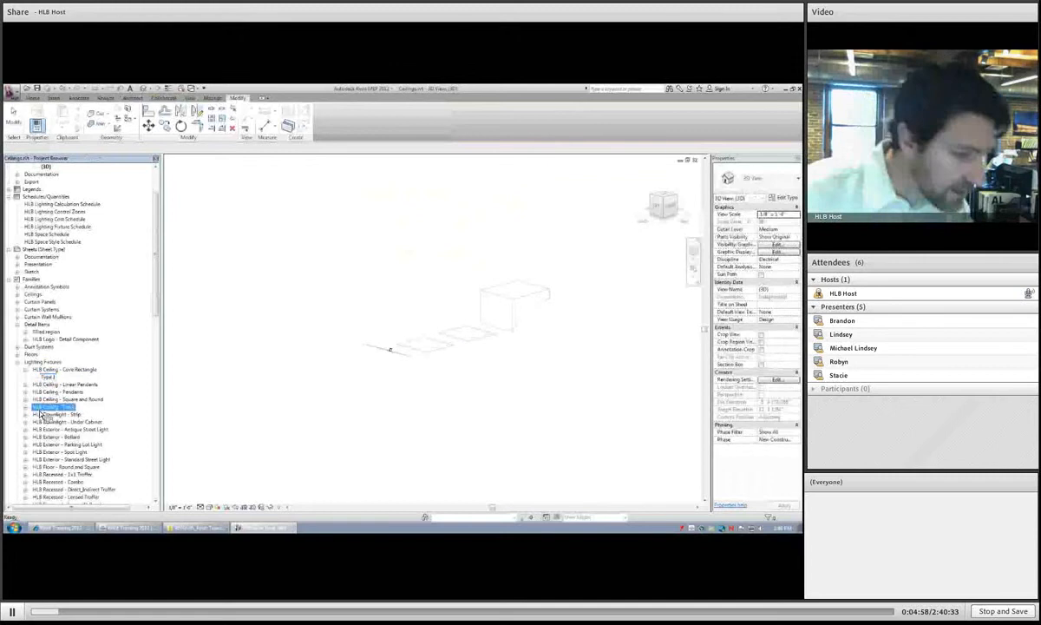
- Find the HLB Recessed - Lensed Troffer family among the lighting fixtures and list its types
scroll(47, 419, "down", 3)
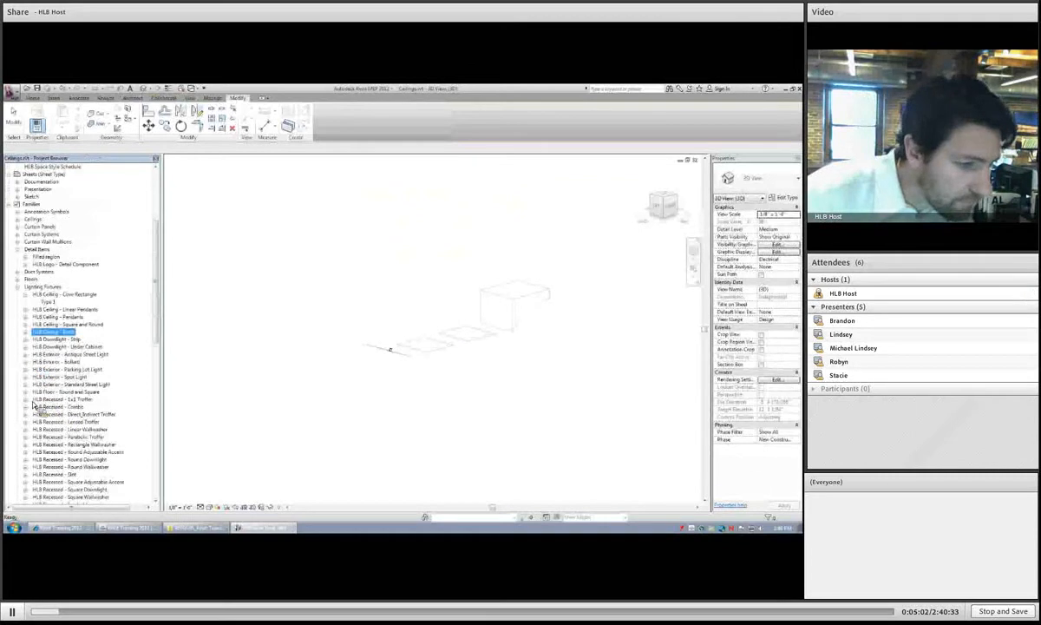
double_click(48, 399)
scroll(47, 399, "down", 2)
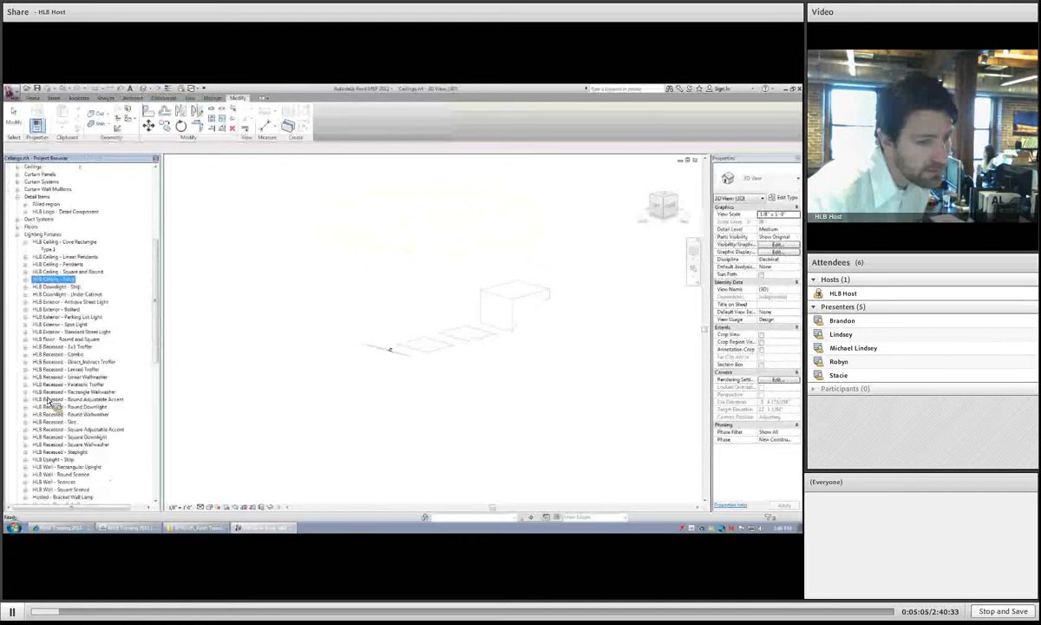
scroll(51, 401, "down", 3)
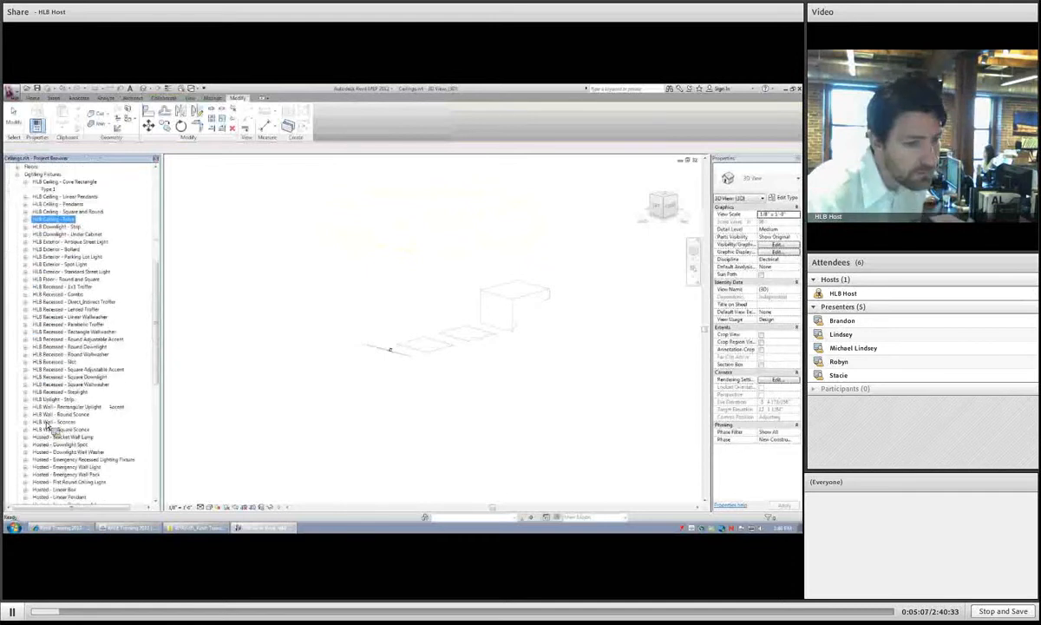
scroll(49, 425, "up", 1)
scroll(52, 420, "up", 1)
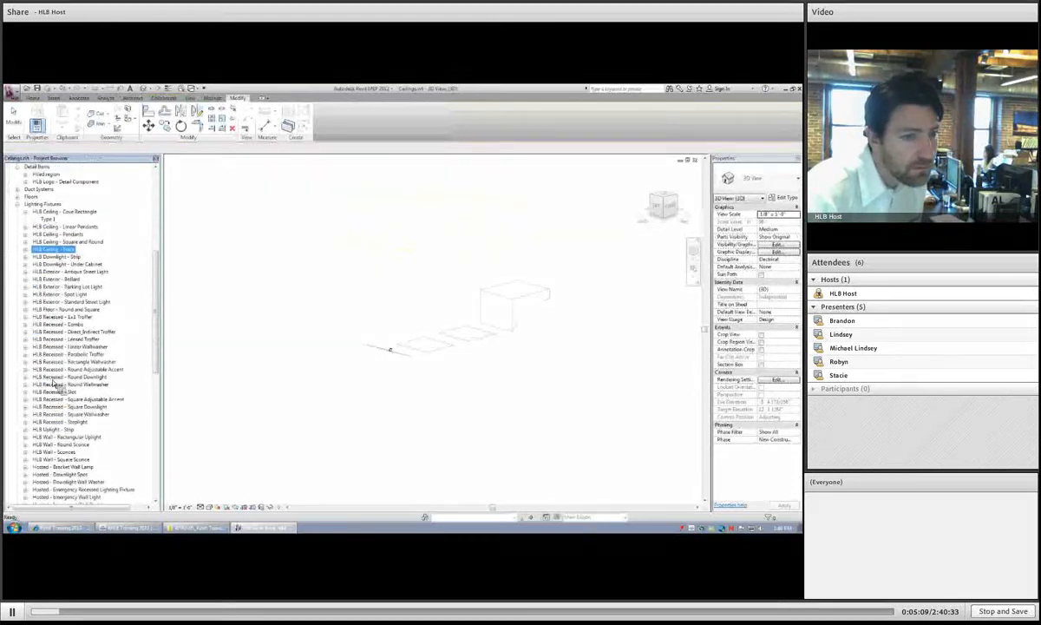
left_click(26, 347)
left_click(26, 339)
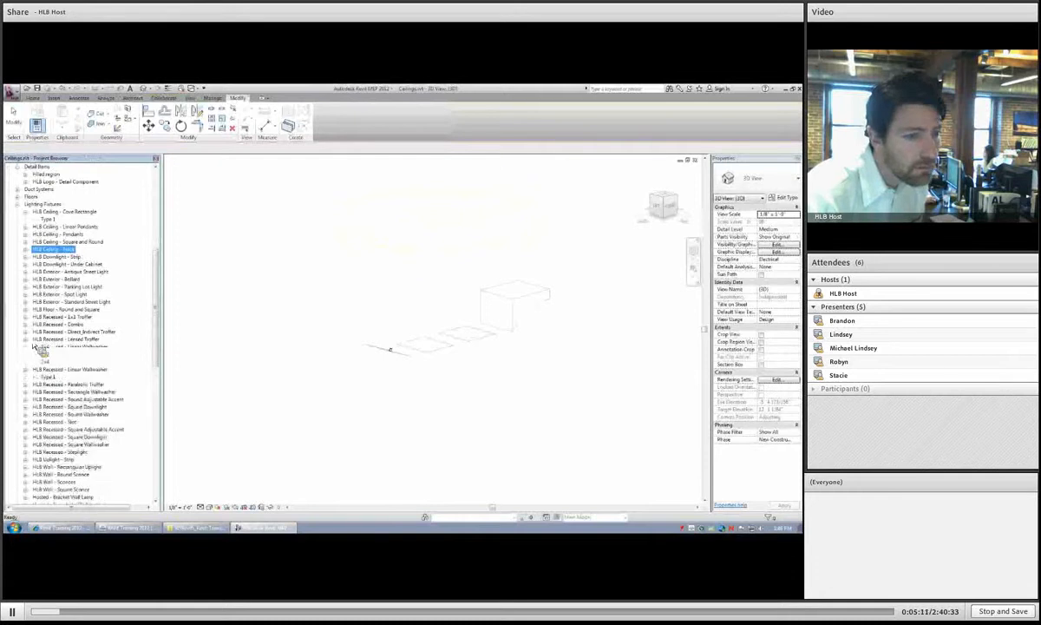
- Place a 1x4 HLB Recessed - Lensed Troffer beside the hosted troffer near the sloped ceiling and end the placement
left_click_drag(34, 348, 363, 388)
middle_click_drag(361, 385, 388, 345, "shift")
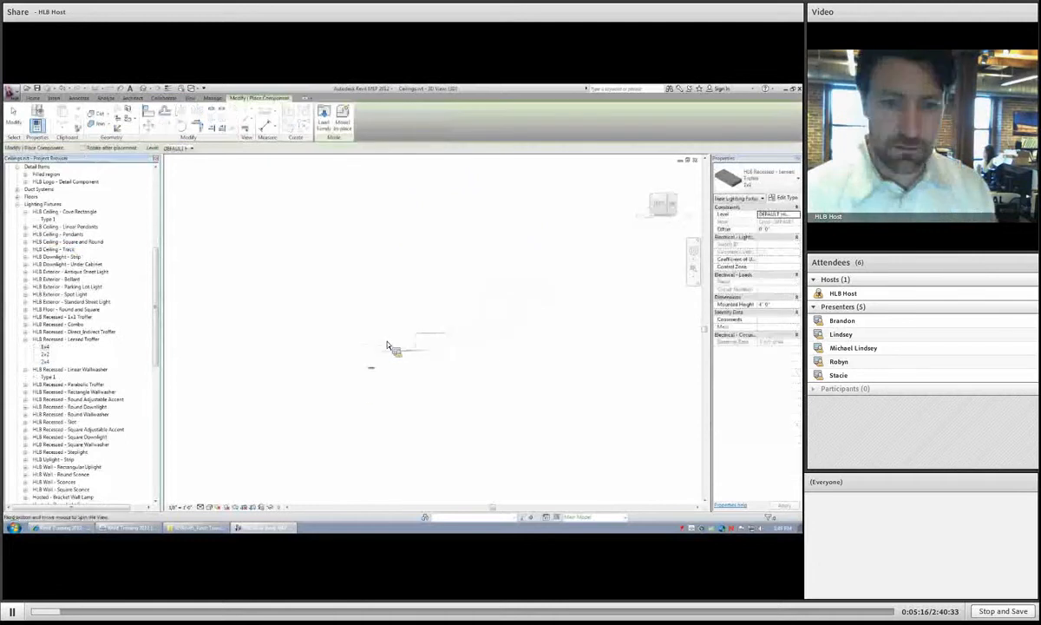
scroll(388, 346, "up", 3)
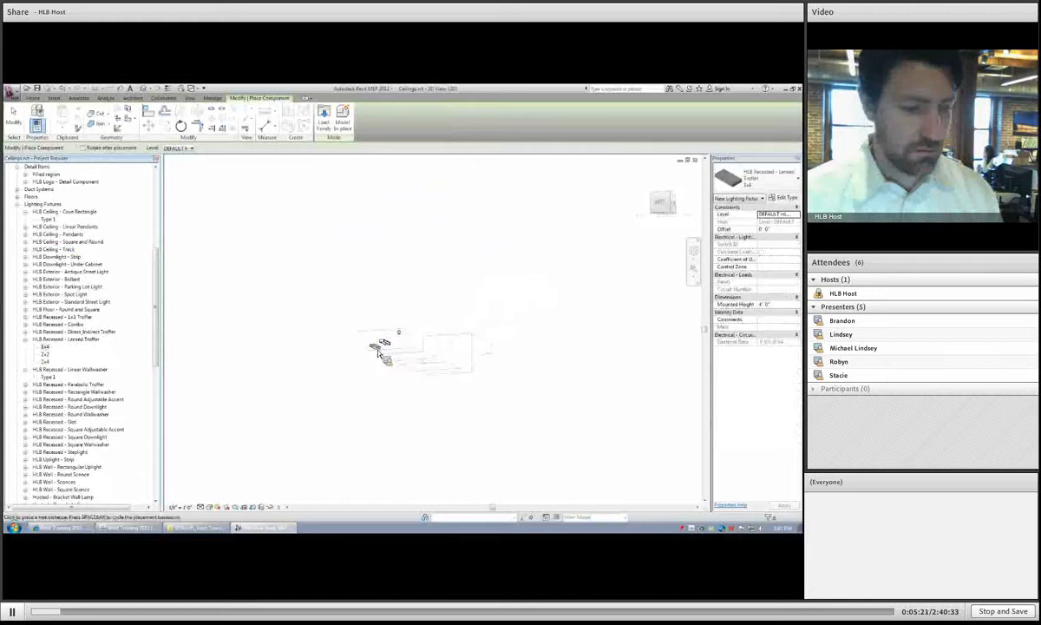
left_click(379, 349)
key("Escape")
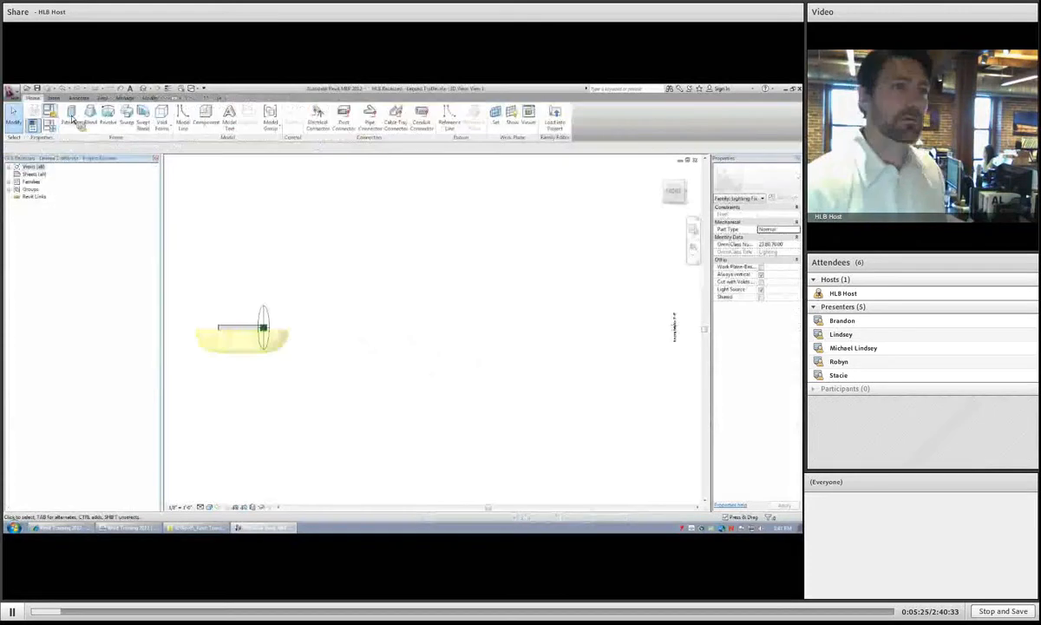
- Clear Always vertical in the HLB Recessed - Lensed Troffer family's parameters and load it into the project, overwriting the existing version
left_click(36, 110)
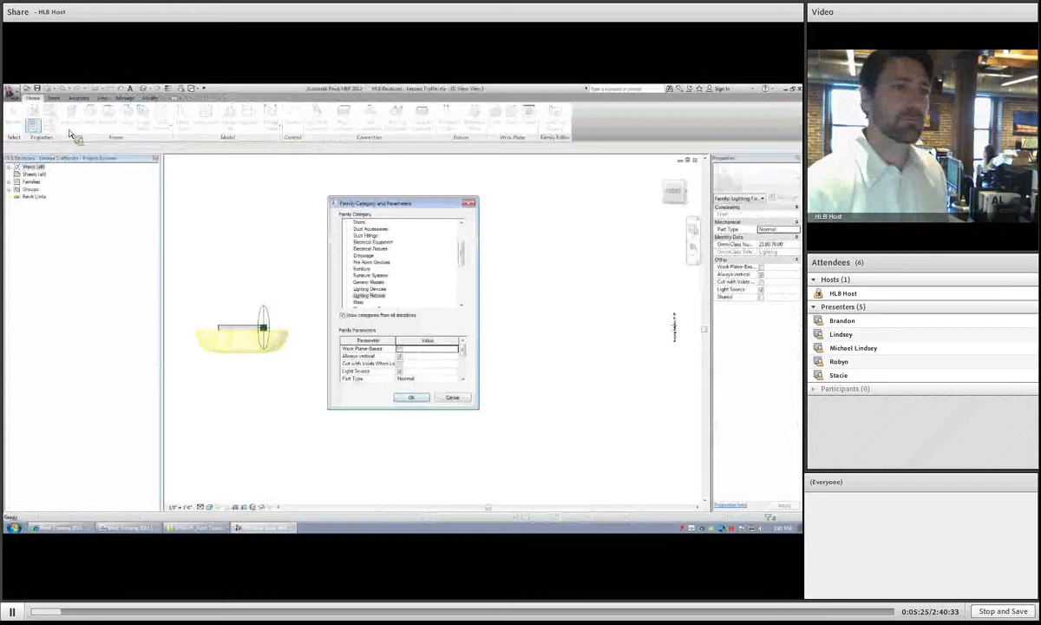
left_click(401, 357)
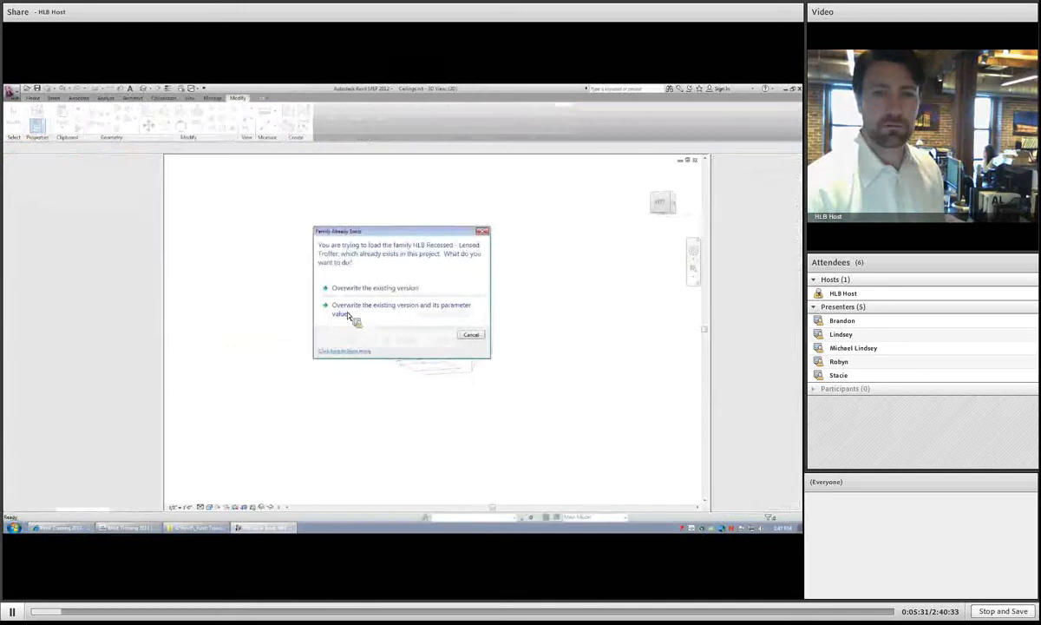
left_click(326, 295)
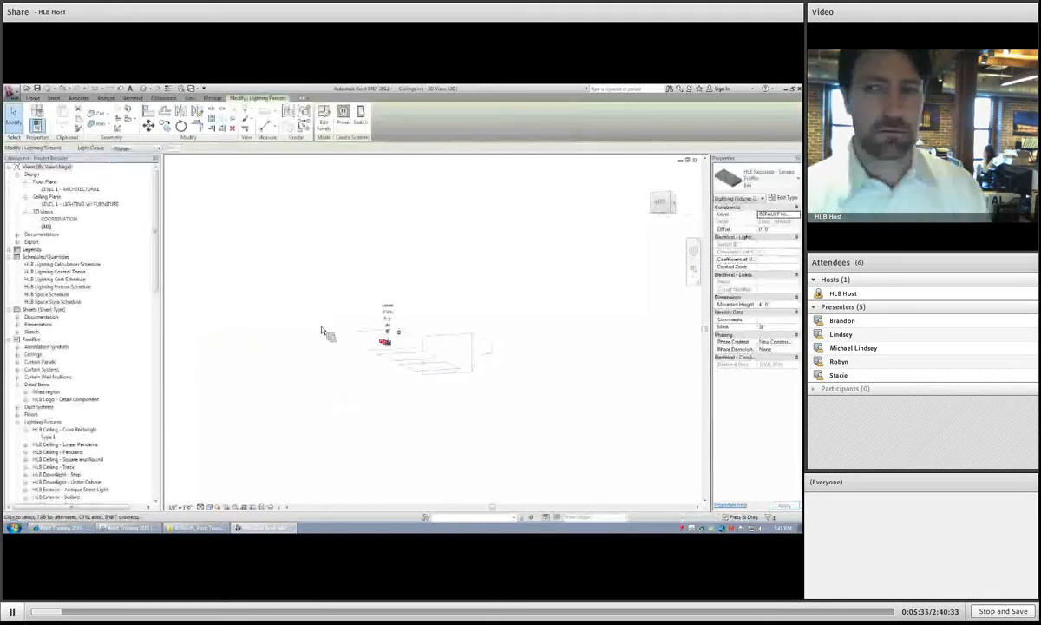
- Check the 3D view's current work plane and the option to specify a new one by picking a plane
middle_click_drag(321, 327, 336, 237, "shift")
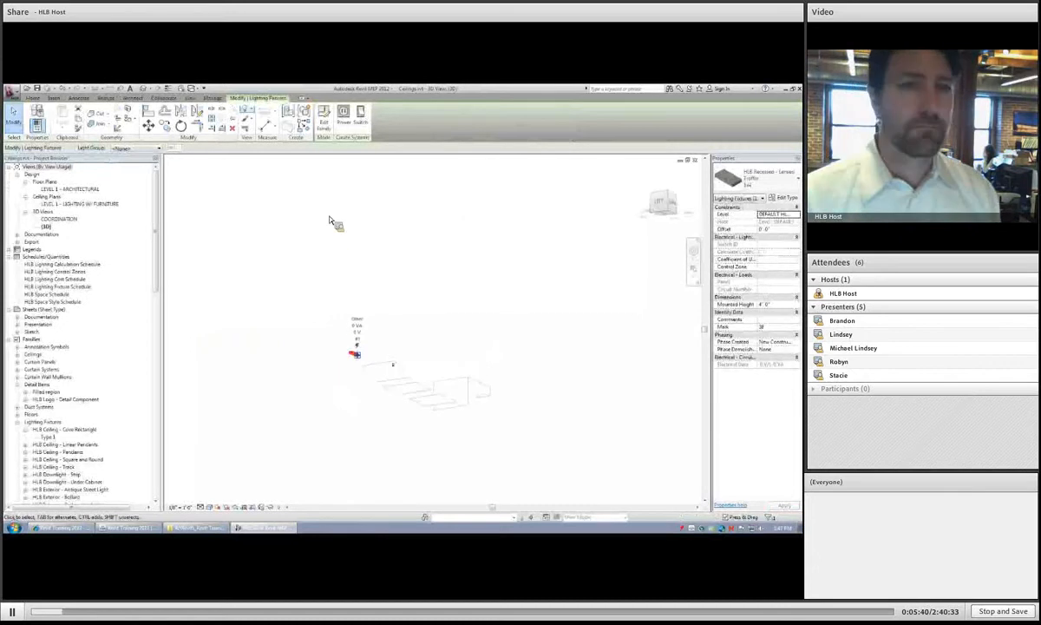
left_click(319, 257)
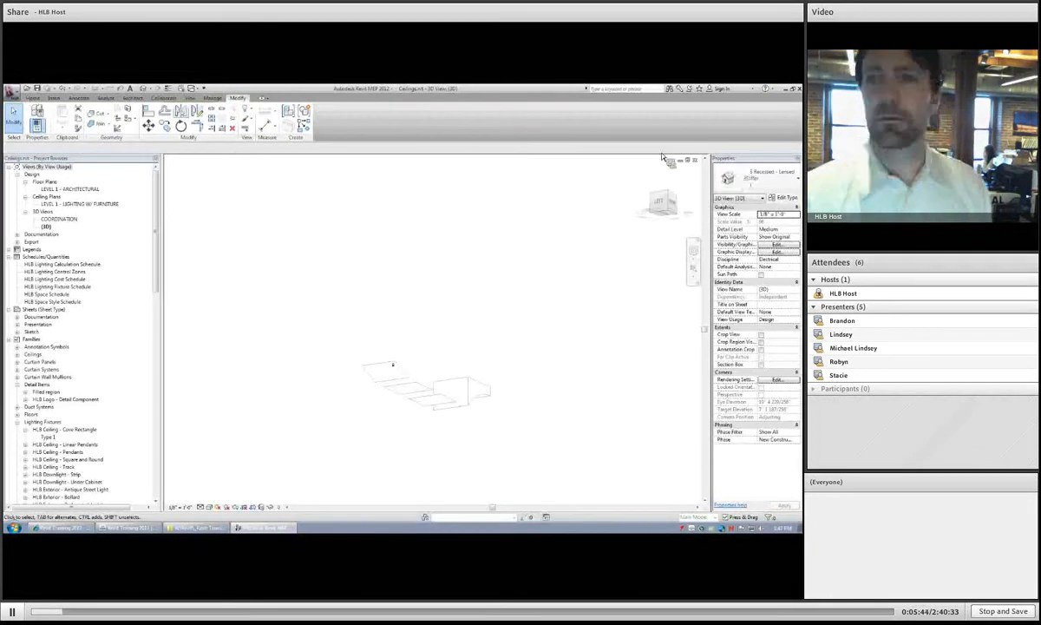
left_click(602, 117)
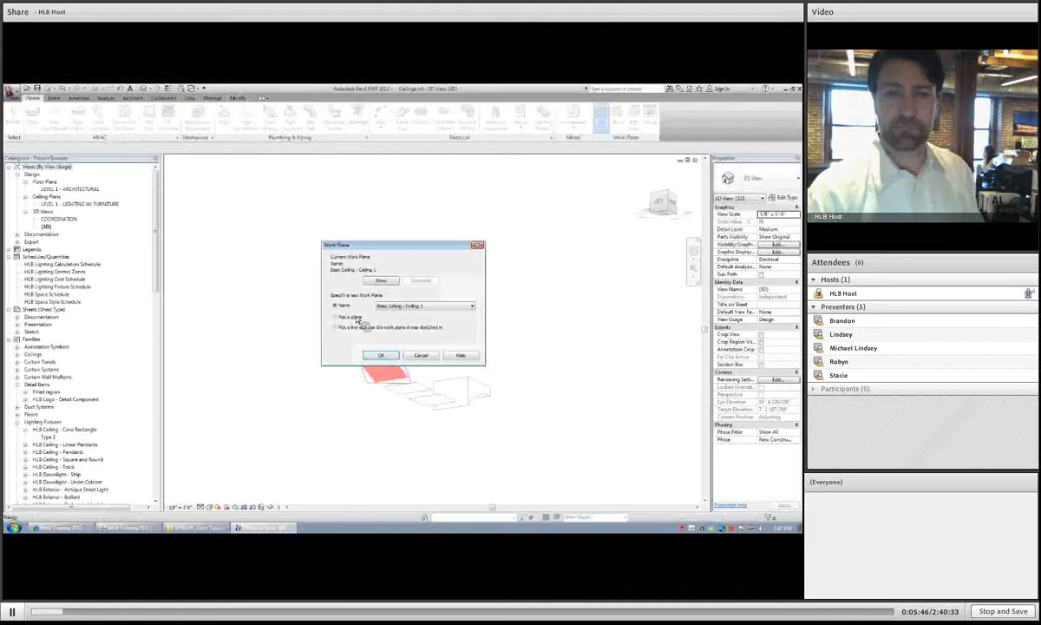
left_click(358, 319)
left_click(381, 355)
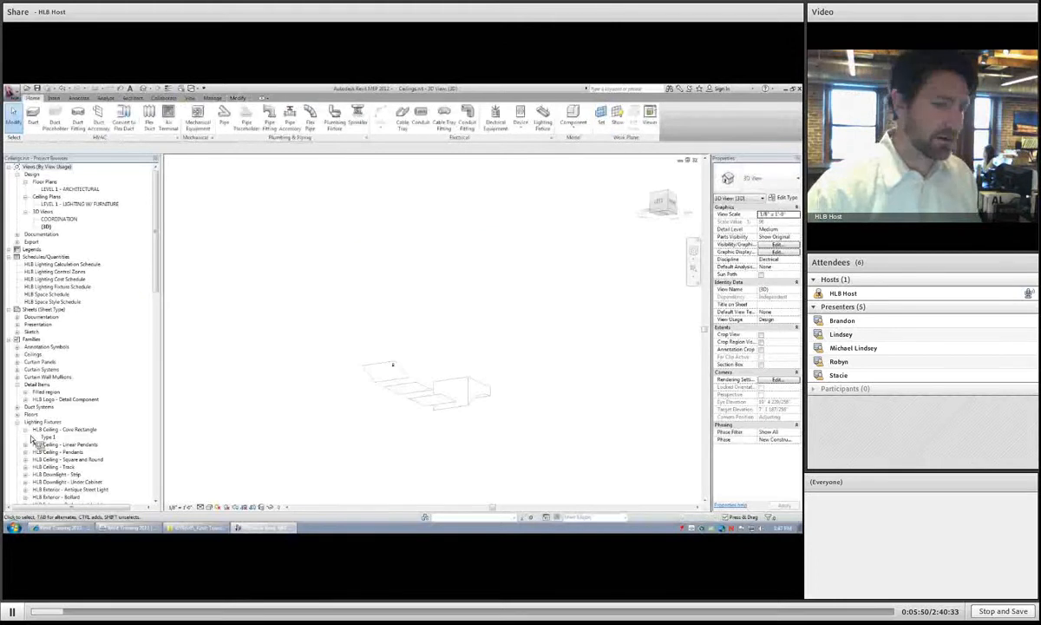
- Open the LEVEL 1 - LIGHTING W/ FURNITURE ceiling plan and inspect the hosted recessed can's properties
middle_click_drag(284, 338, 319, 334, "shift")
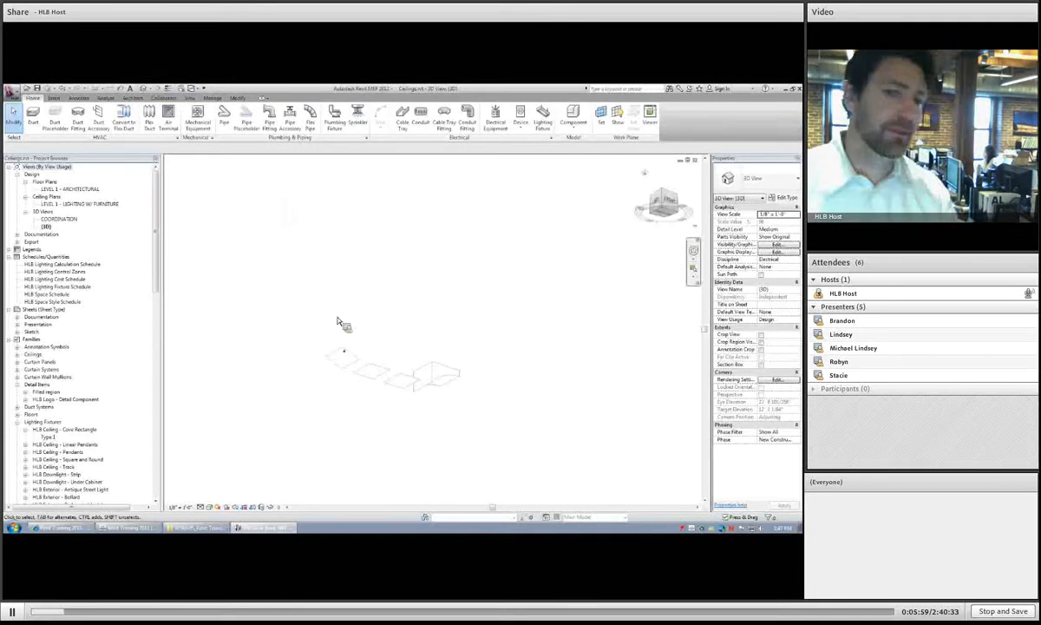
scroll(227, 369, "up", 2)
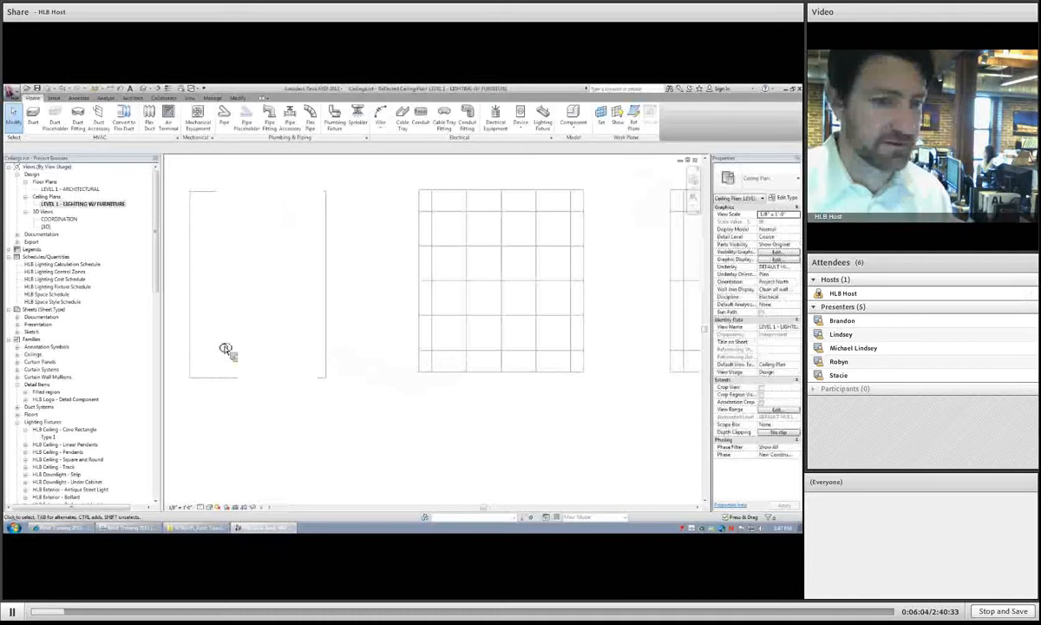
left_click(225, 349)
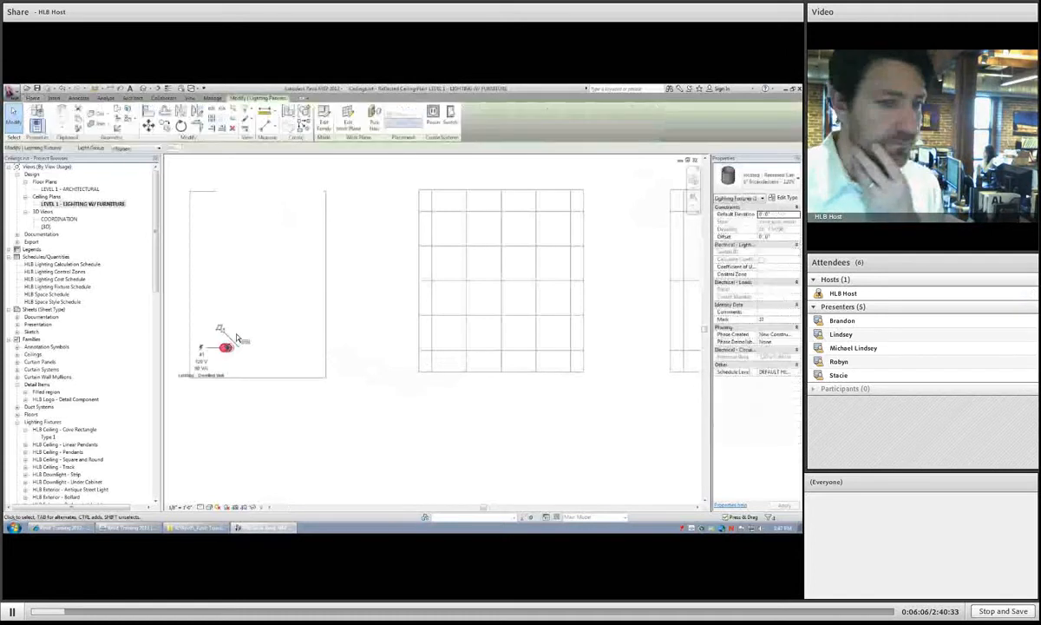
key("Escape")
scroll(250, 337, "down", 2)
scroll(252, 334, "down", 1)
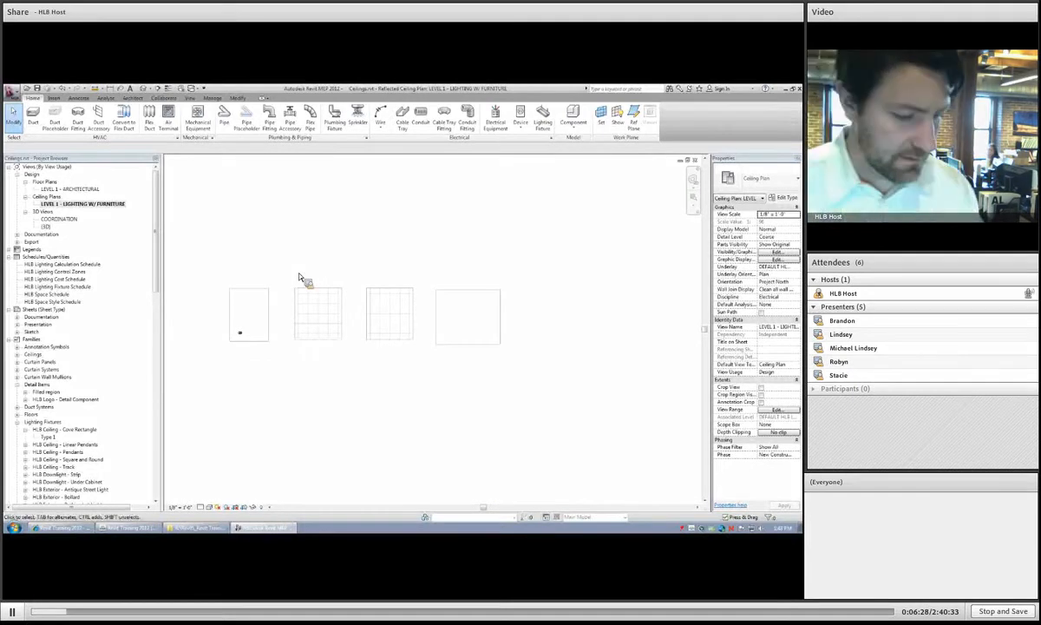
- Align the 2x2 ceiling's grid with the ceiling's left edge and end the Align command
key("a")
key("l")
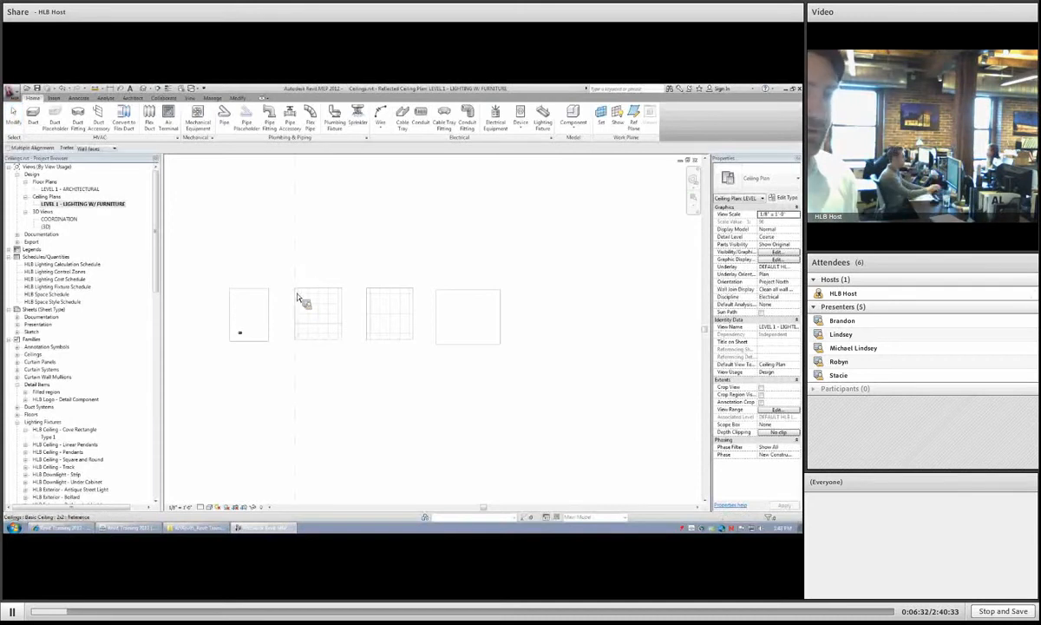
left_click(297, 297)
scroll(299, 298, "up", 2)
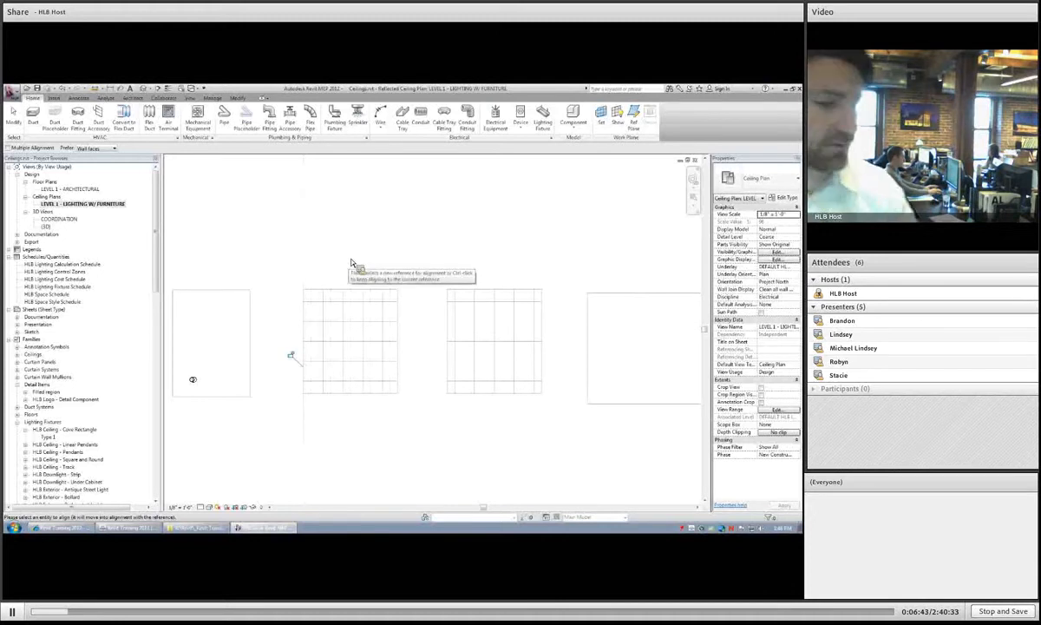
key("Escape")
- Move a grid line of the 2x2 ceiling vertically to shift its grid pattern
left_click(360, 329)
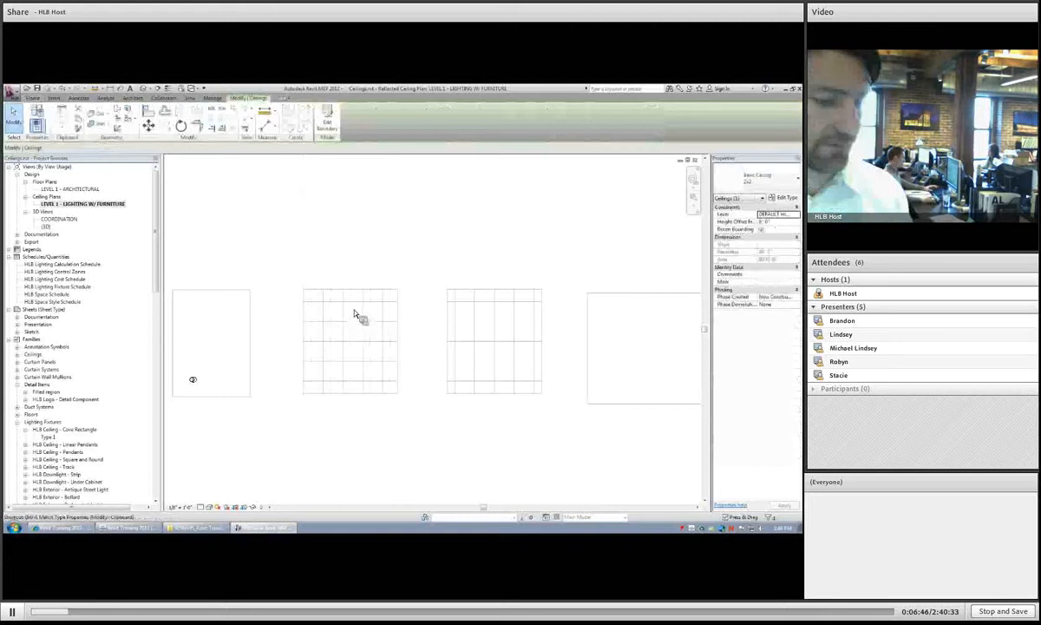
key("v")
left_click(354, 266)
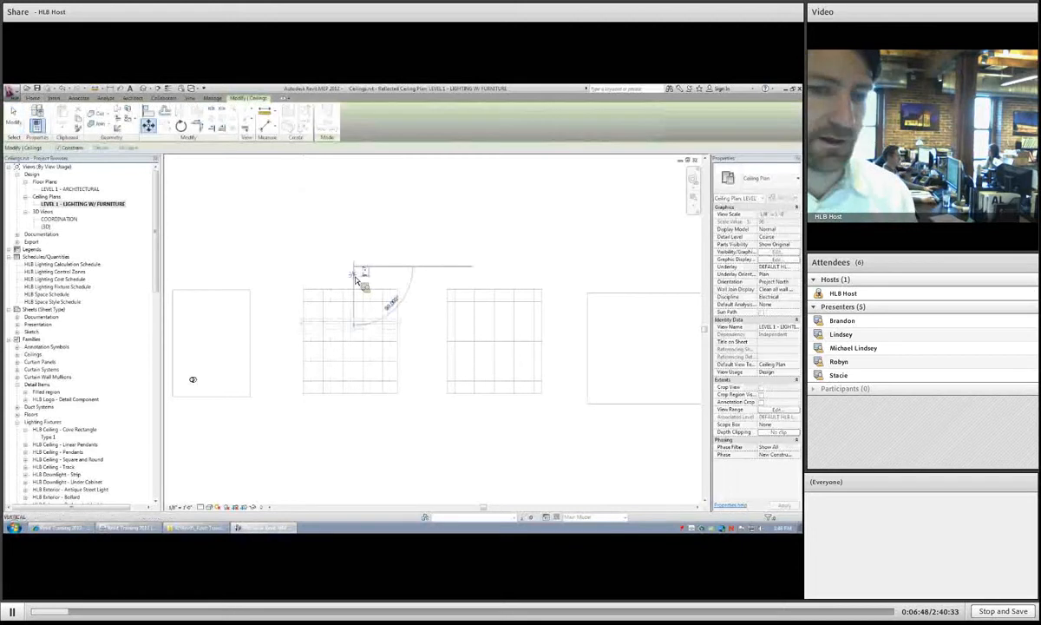
left_click(354, 278)
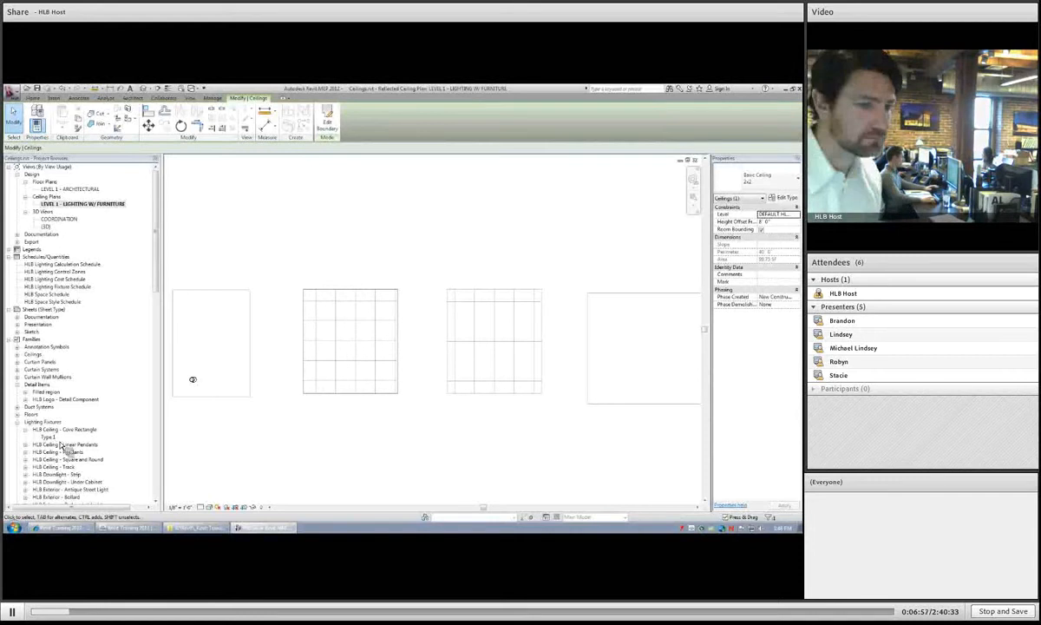
- Place a Hosted - Strip Lighting Fixtures 4' 1 Lamp - 120 on the face of the ceiling that holds the recessed can
scroll(67, 434, "down", 10)
key("Escape")
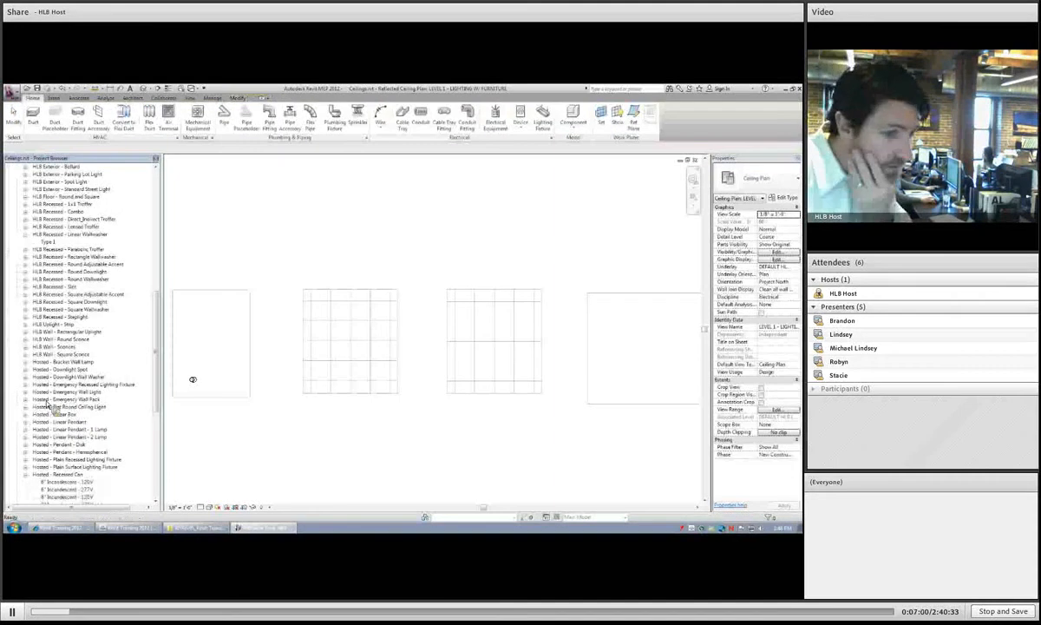
scroll(48, 417, "down", 5)
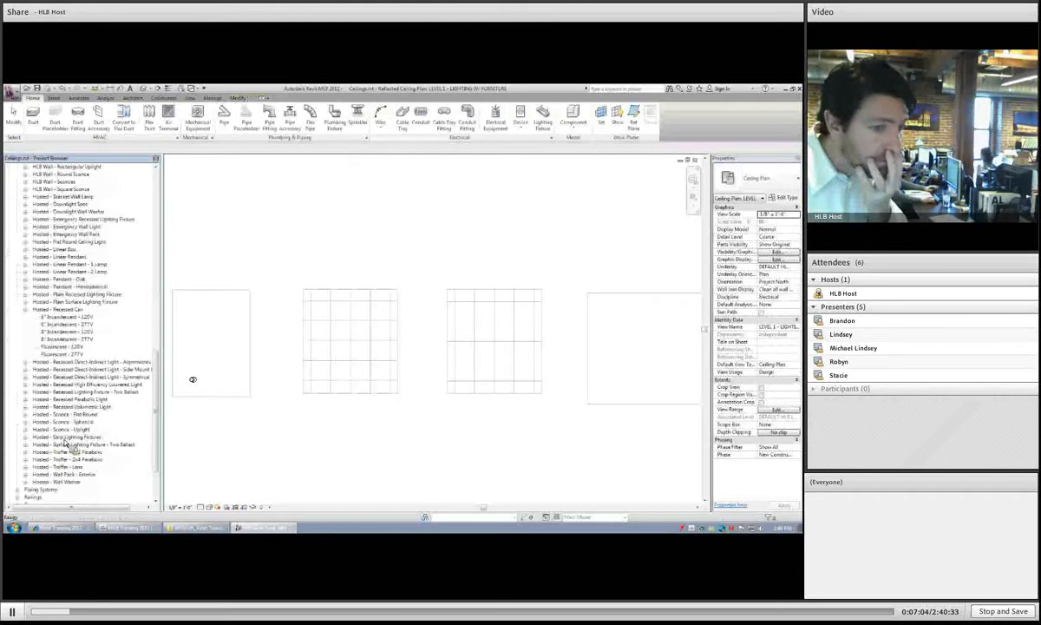
left_click(26, 438)
left_click(58, 445)
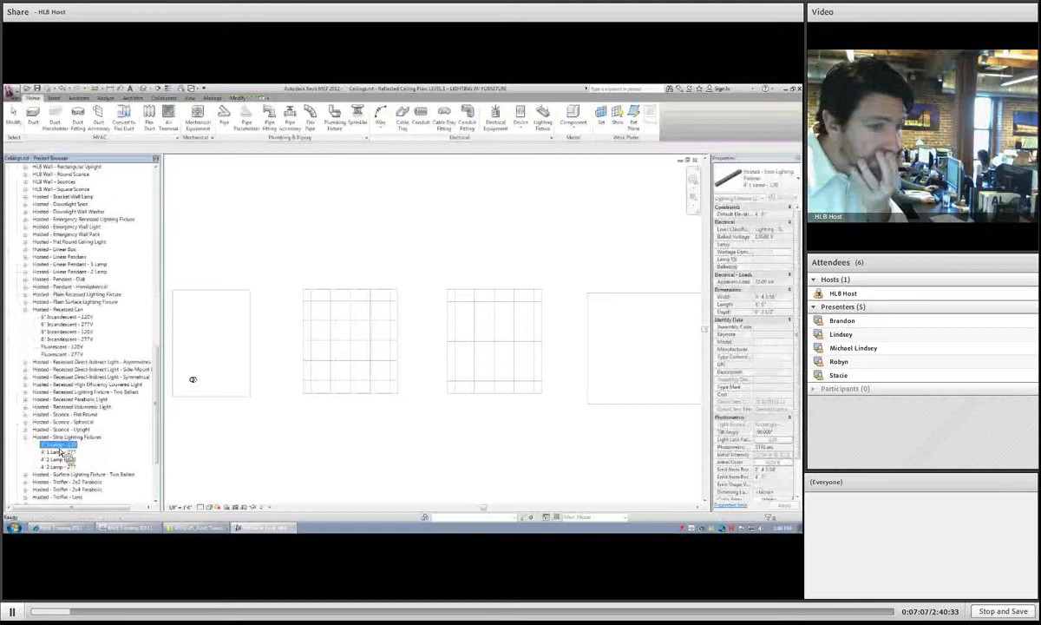
left_click_drag(60, 452, 192, 374)
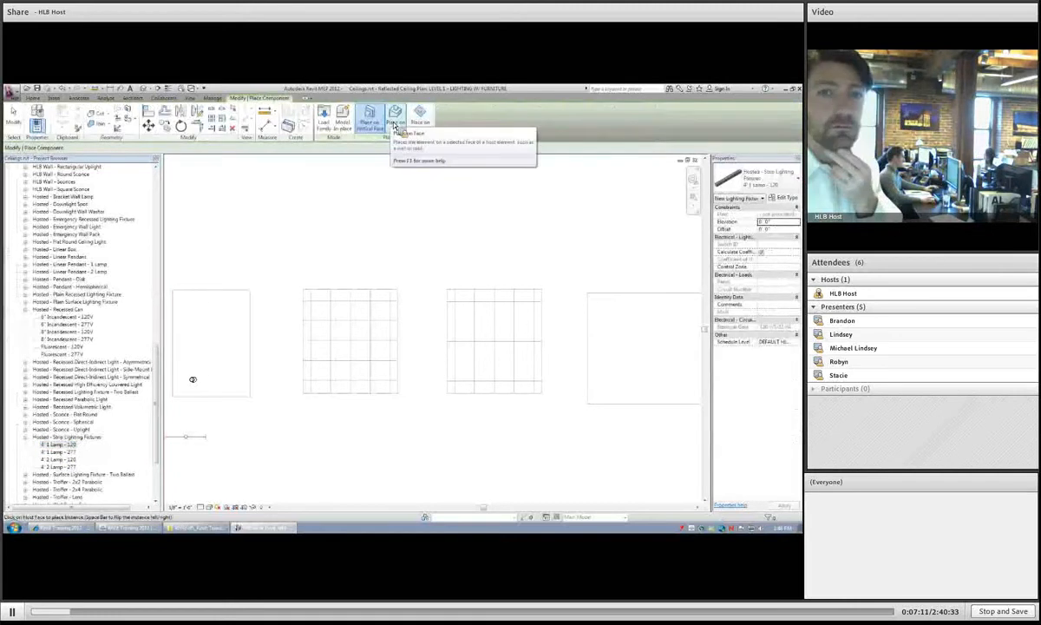
left_click(395, 121)
left_click(212, 355)
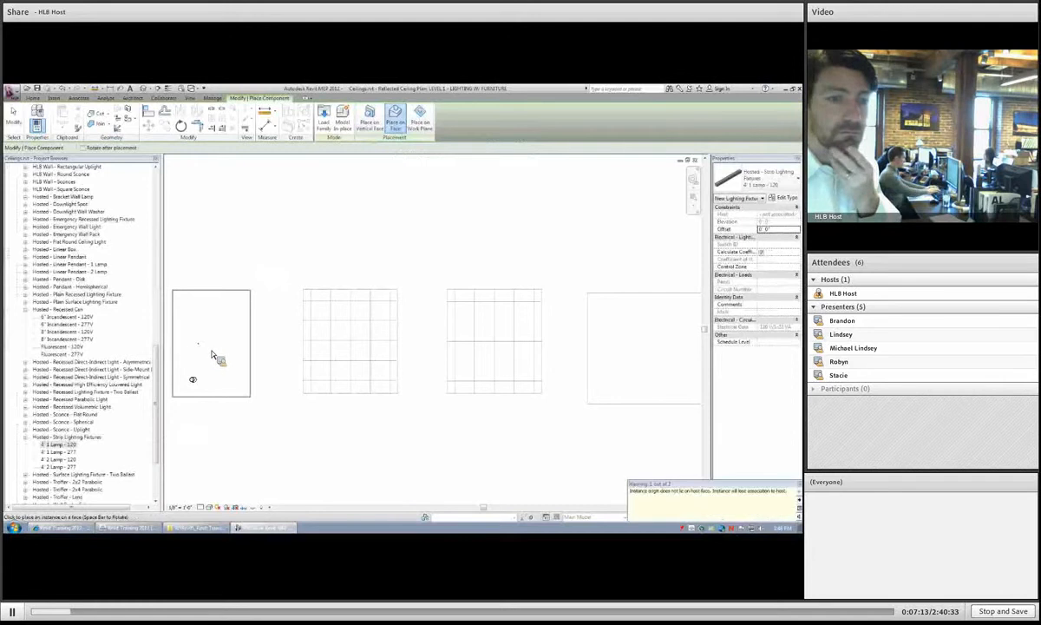
- Set the strip lighting fixture's offset to 0 in the 3D view and deselect it
scroll(222, 360, "down", 2)
scroll(225, 366, "down", 2)
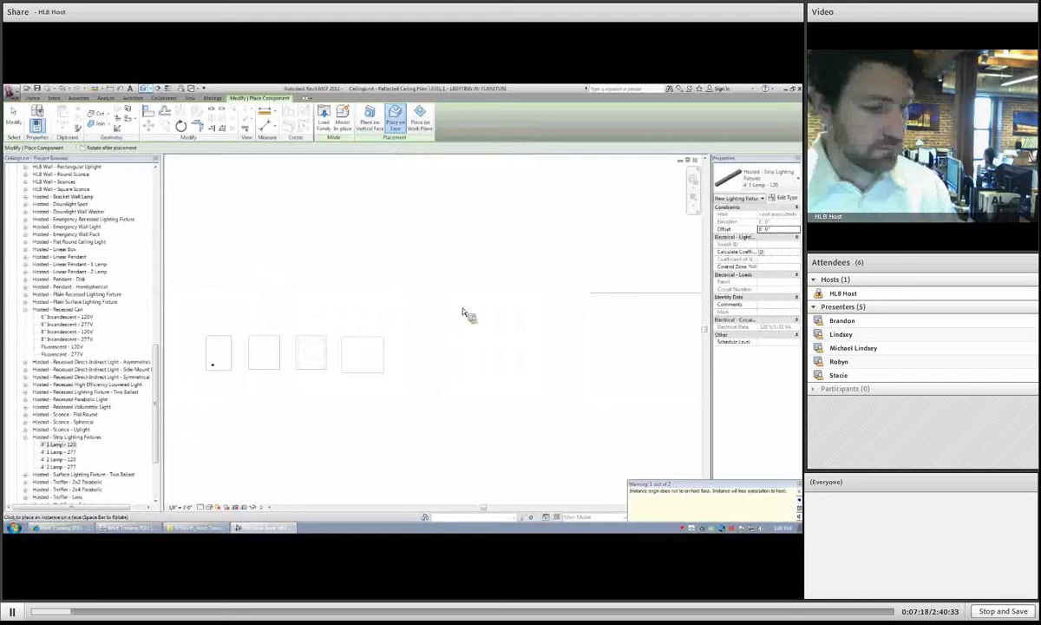
left_click(466, 344)
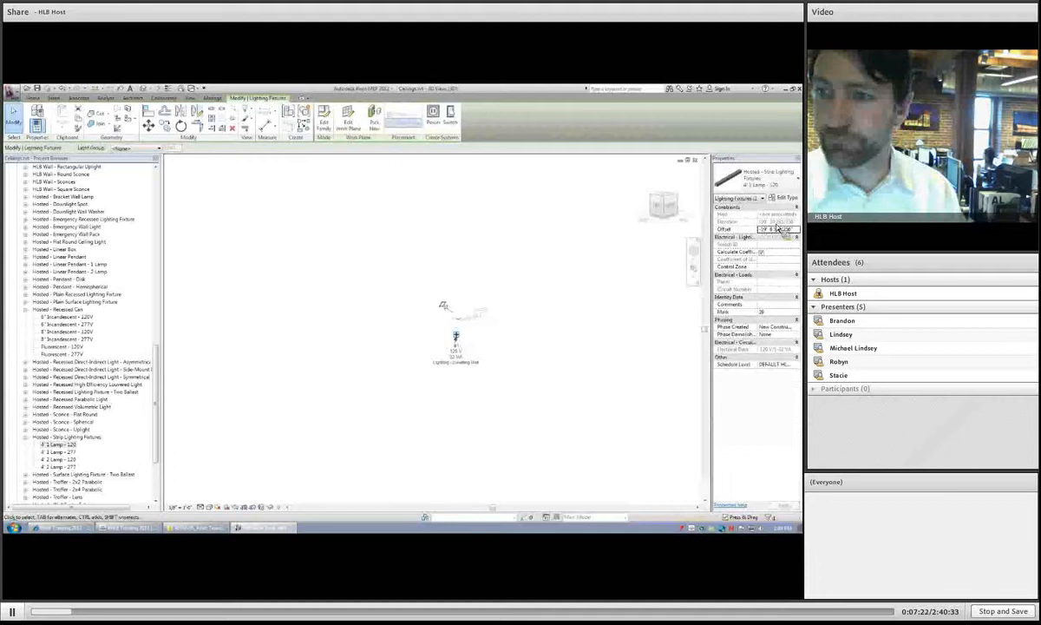
left_click_drag(779, 228, 727, 219)
type("0")
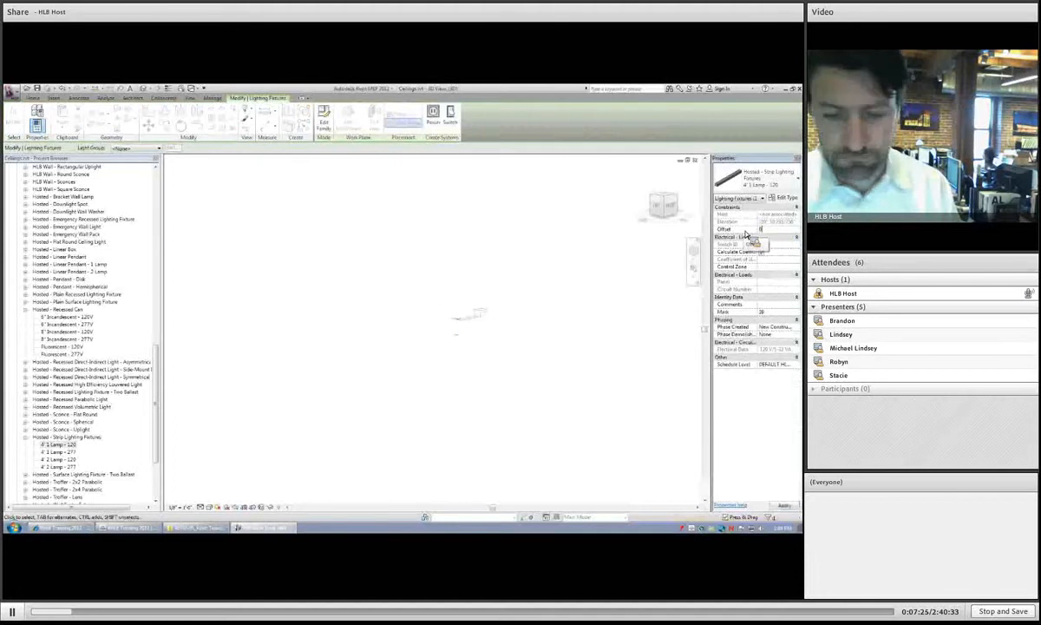
key("Return")
left_click(577, 228)
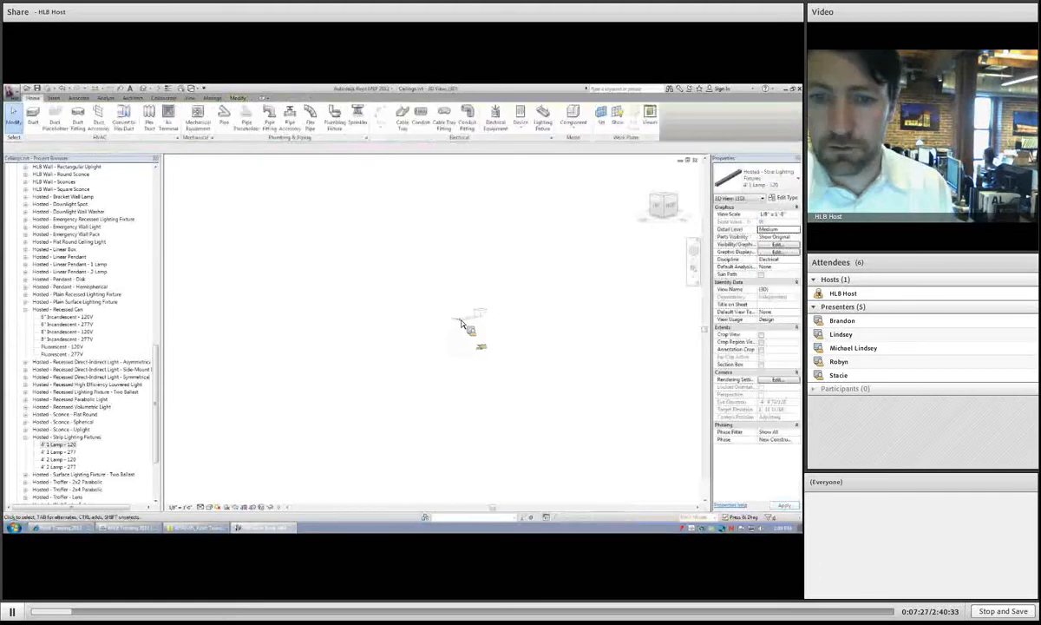
- Inspect the strip lighting fixture's position against the ceilings in the 3D view and delete it
scroll(463, 326, "up", 4)
left_click(465, 334)
middle_click_drag(465, 335, 243, 247, "shift")
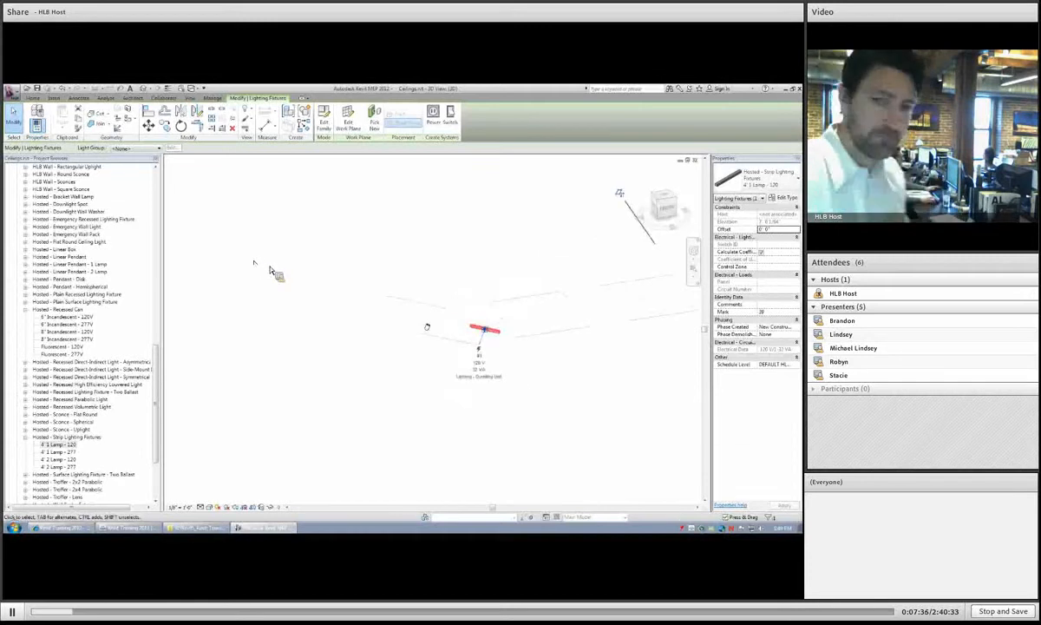
left_click(270, 270)
left_click(497, 332)
key("Delete")
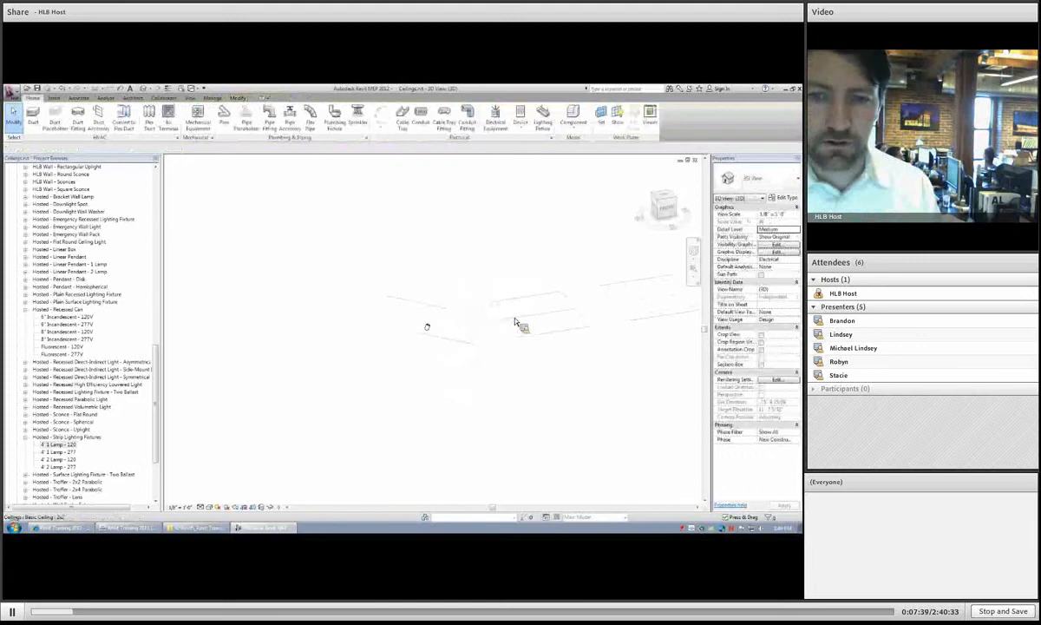
left_click(452, 281)
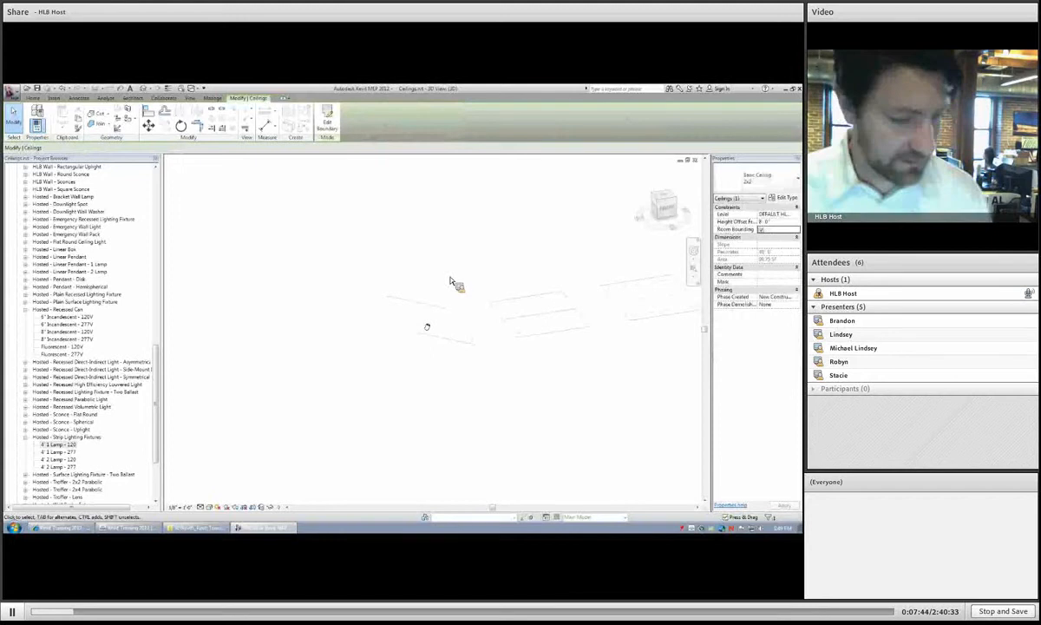
key("r")
key("o")
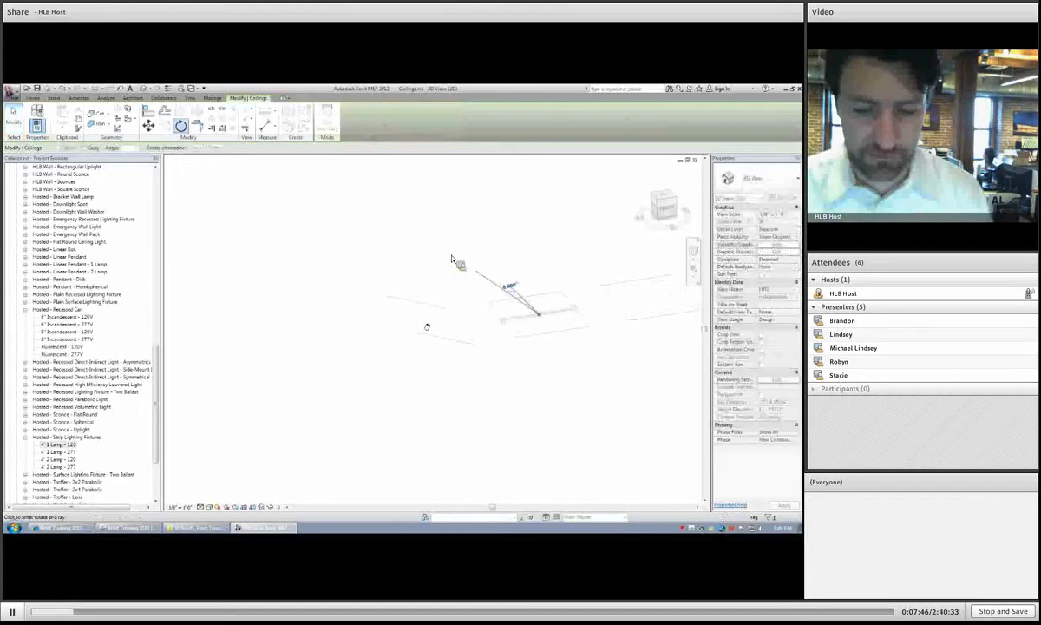
key("Escape")
key("Escape")
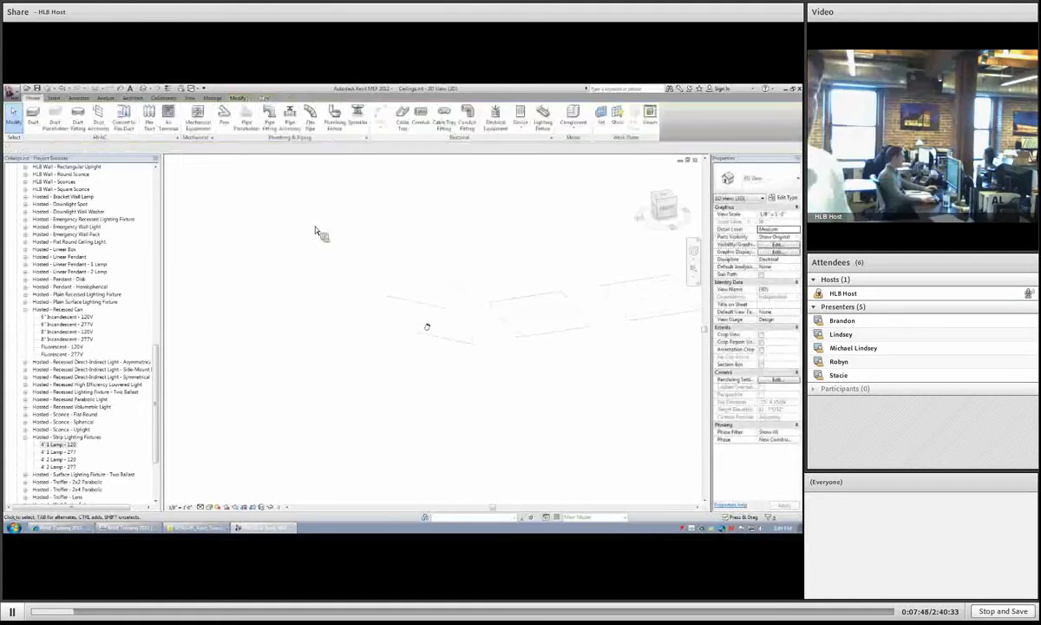
- Rotate the 2x4 ceiling's grid by 90 degrees in the LEVEL 1 - LIGHTING W/ FURNITURE ceiling plan
scroll(149, 338, "up", 5)
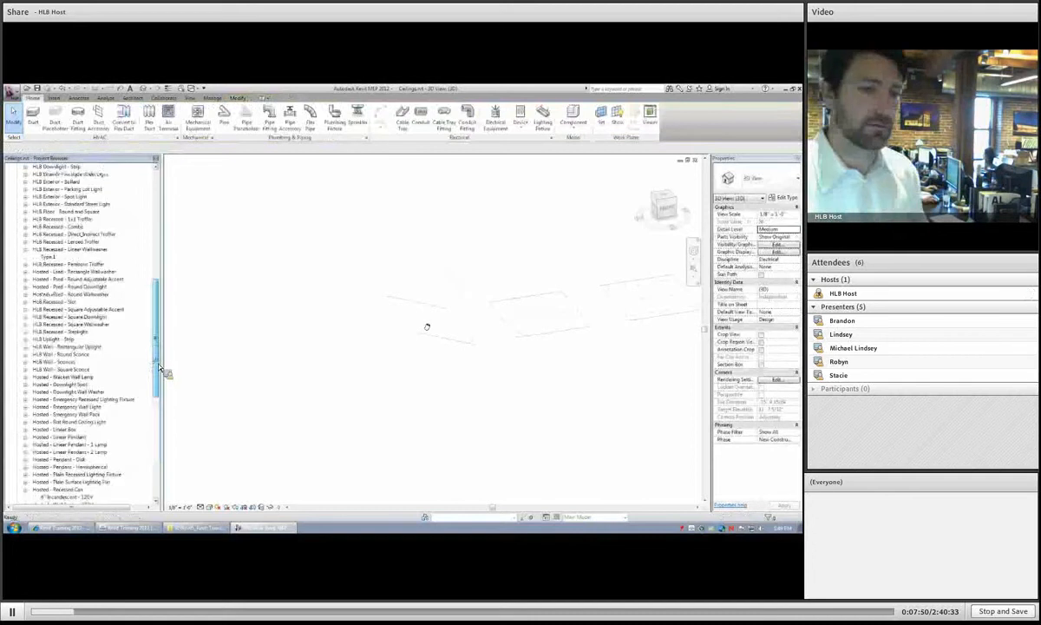
left_click_drag(159, 367, 154, 219)
double_click(86, 205)
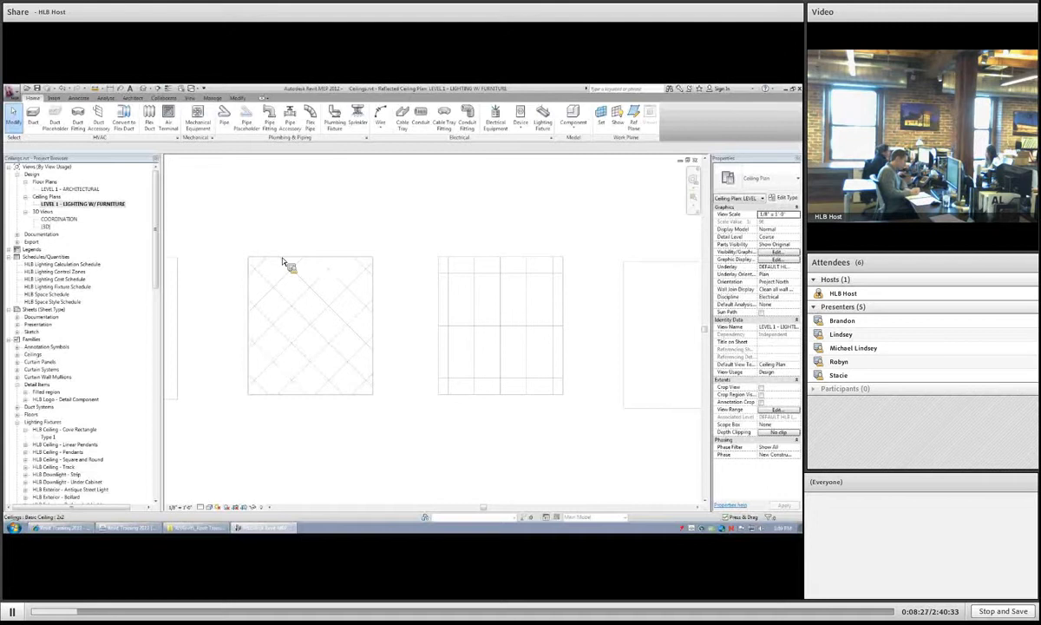
left_click(489, 307)
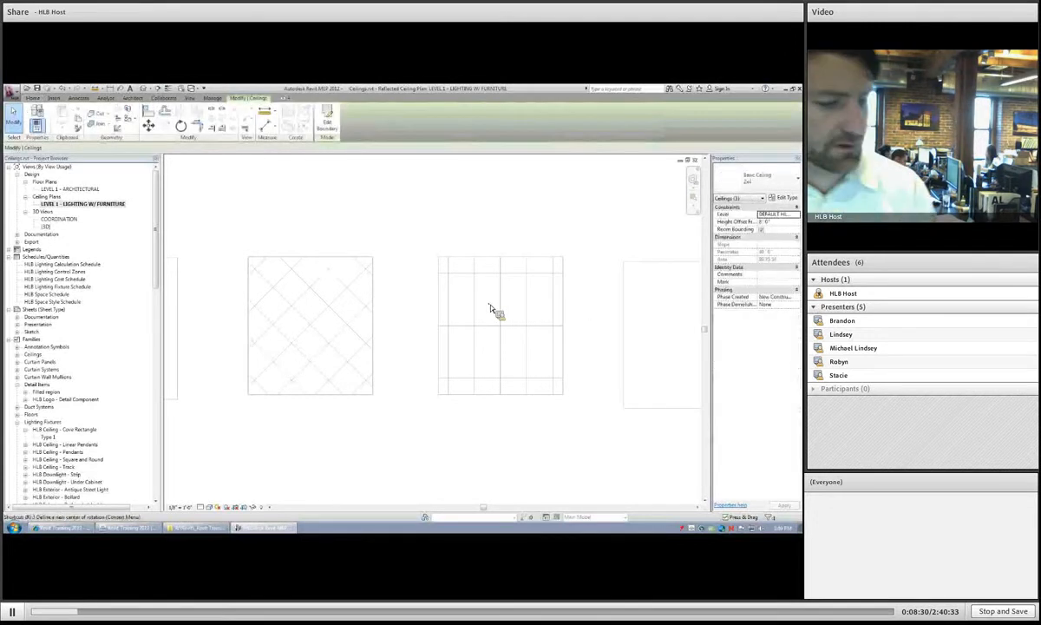
key("r")
key("o")
left_click(488, 239)
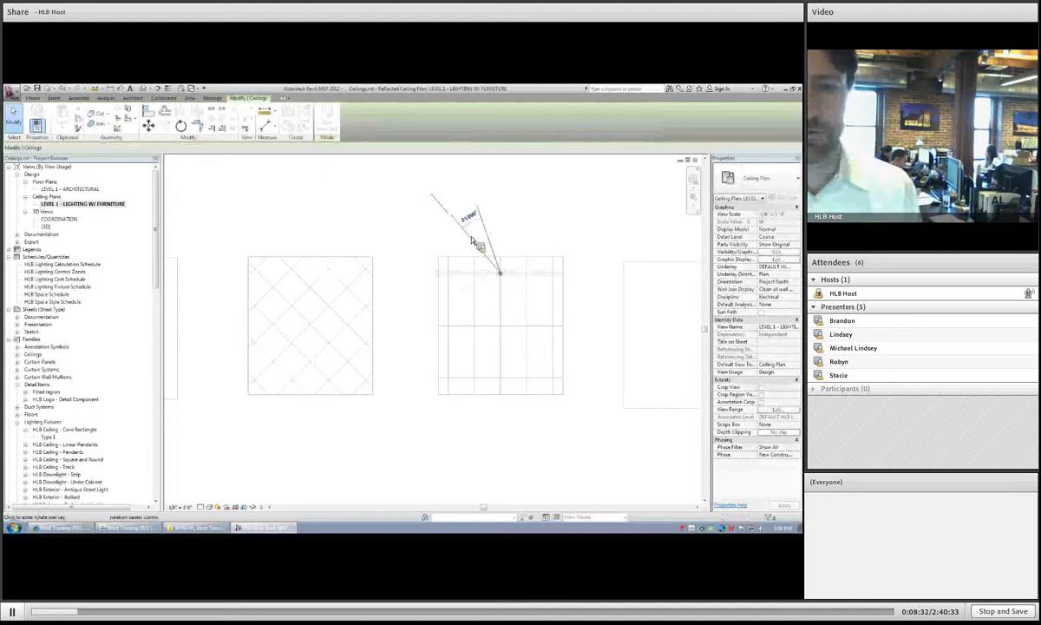
left_click(472, 243)
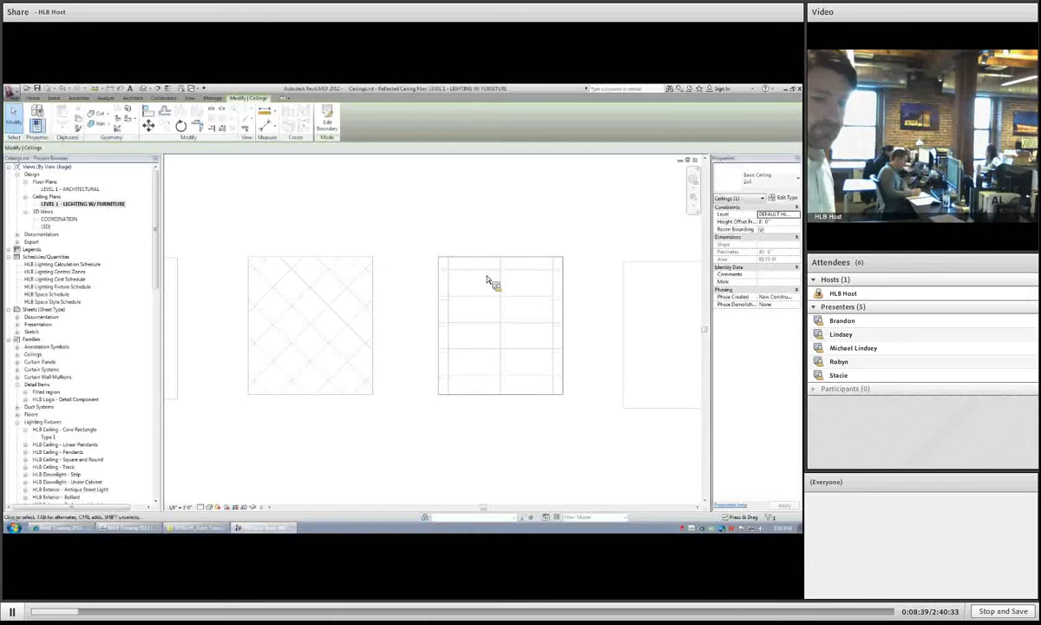
- Nudge the 2x4 ceiling's grid upward in small increments and deselect it
key("Up")
key("Up")
key("Up")
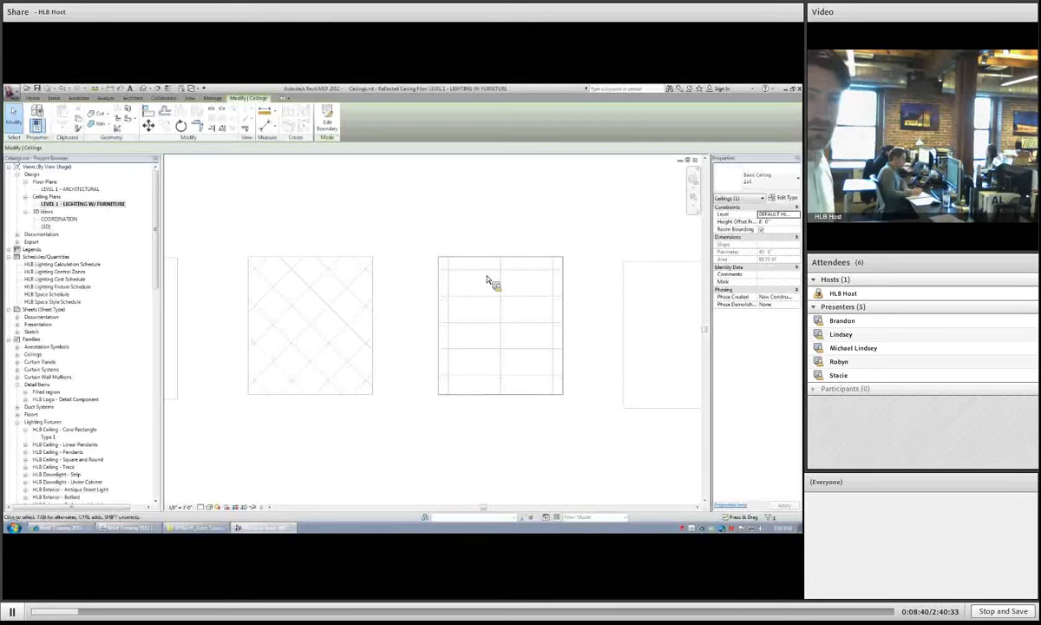
key("Up")
key("Up")
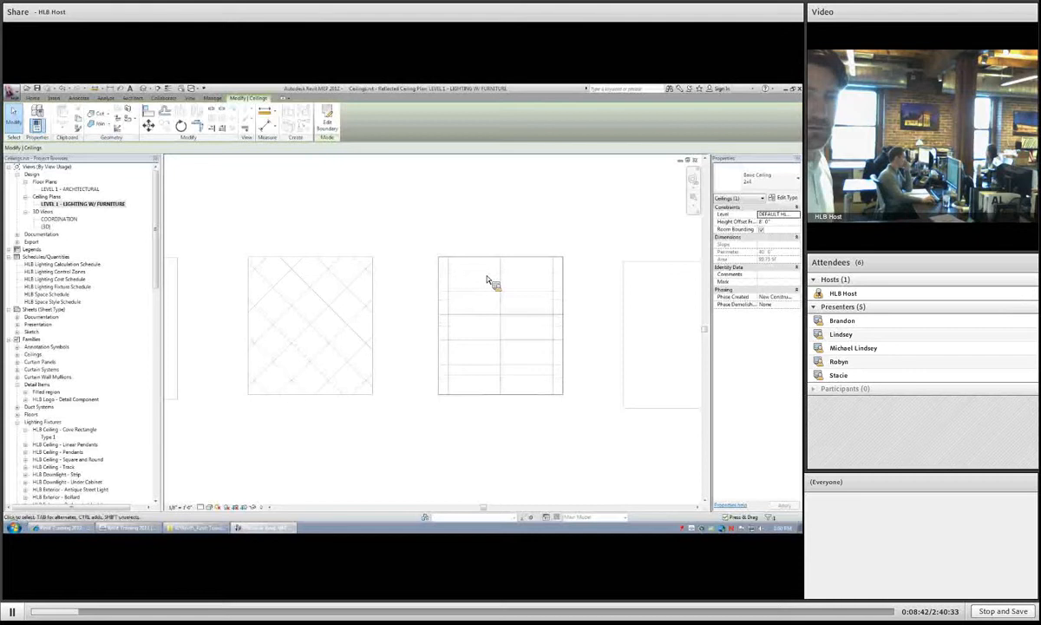
left_click(550, 223)
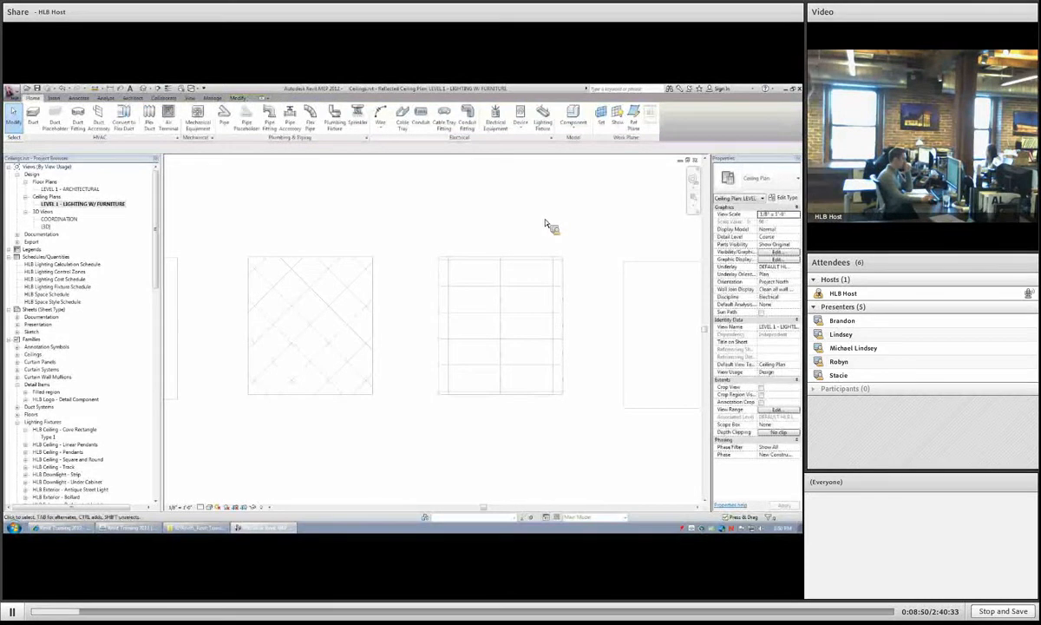
- Duplicate the 2X4 ACT material from the 2x4 ceiling's type properties and name the copy 4x4 ACT
left_click(523, 258)
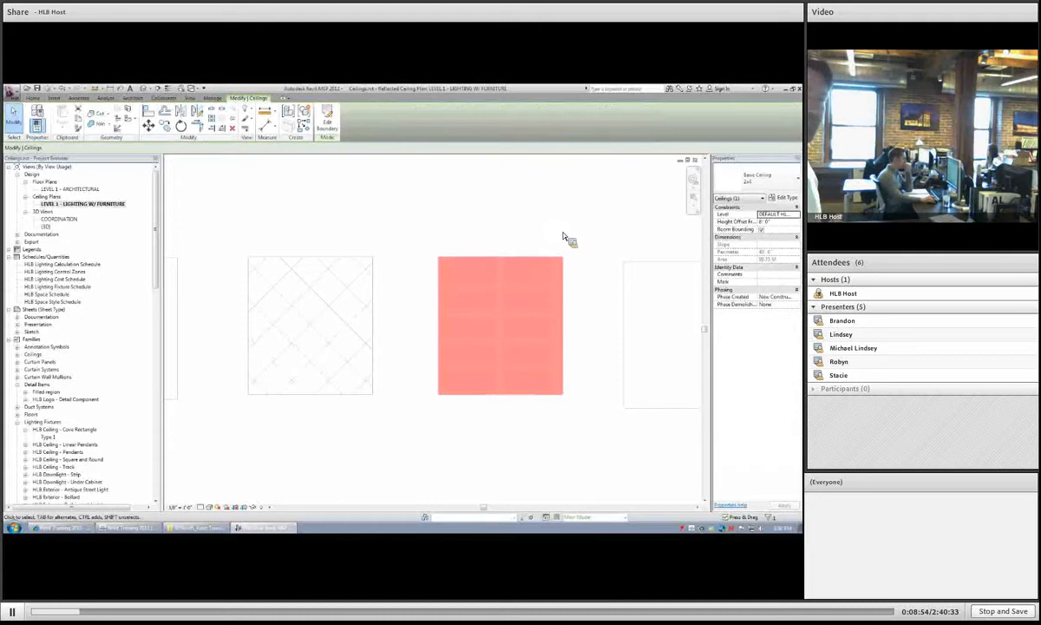
left_click(792, 201)
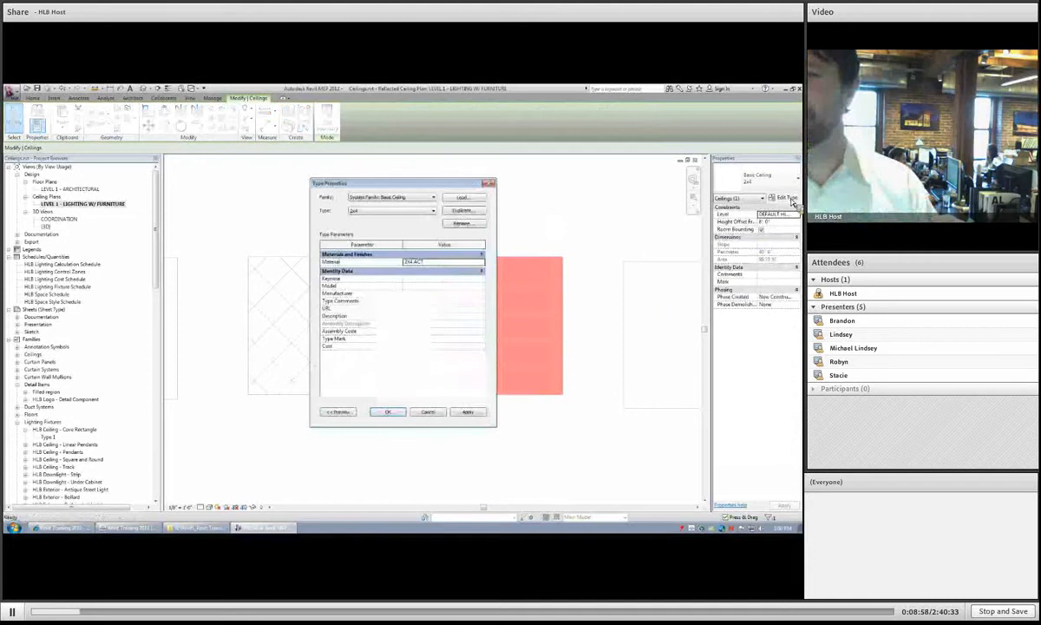
left_click(484, 262)
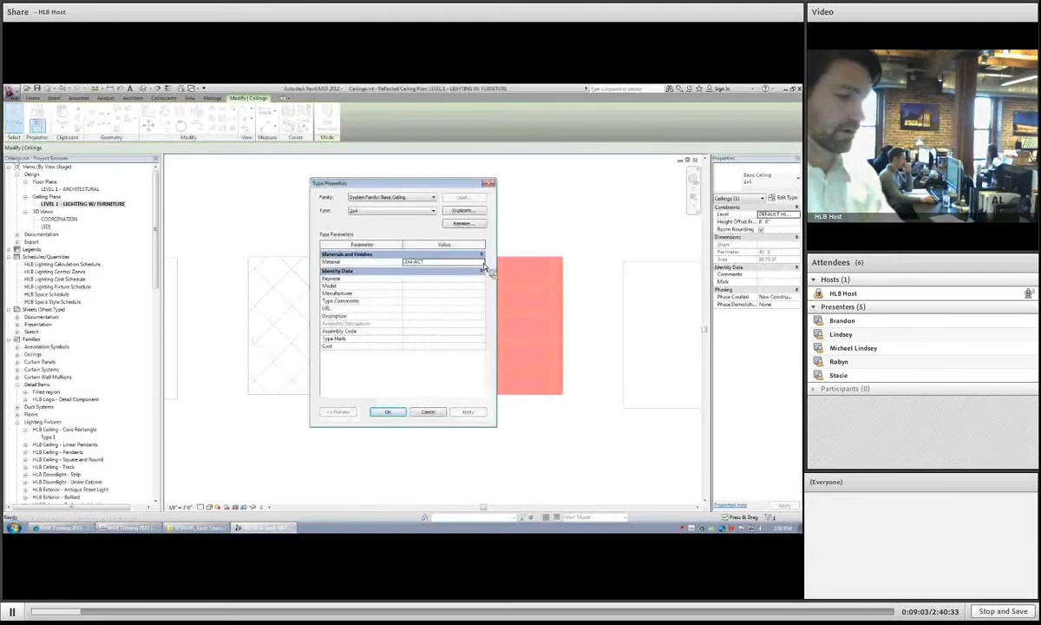
key("ctrl")
left_click(484, 264)
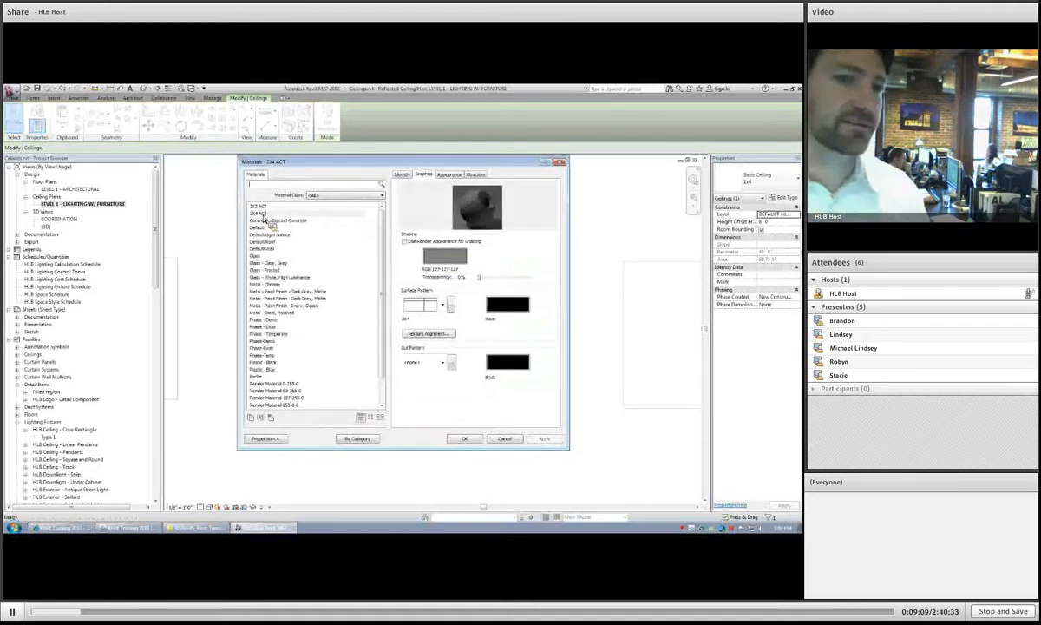
key("ctrl")
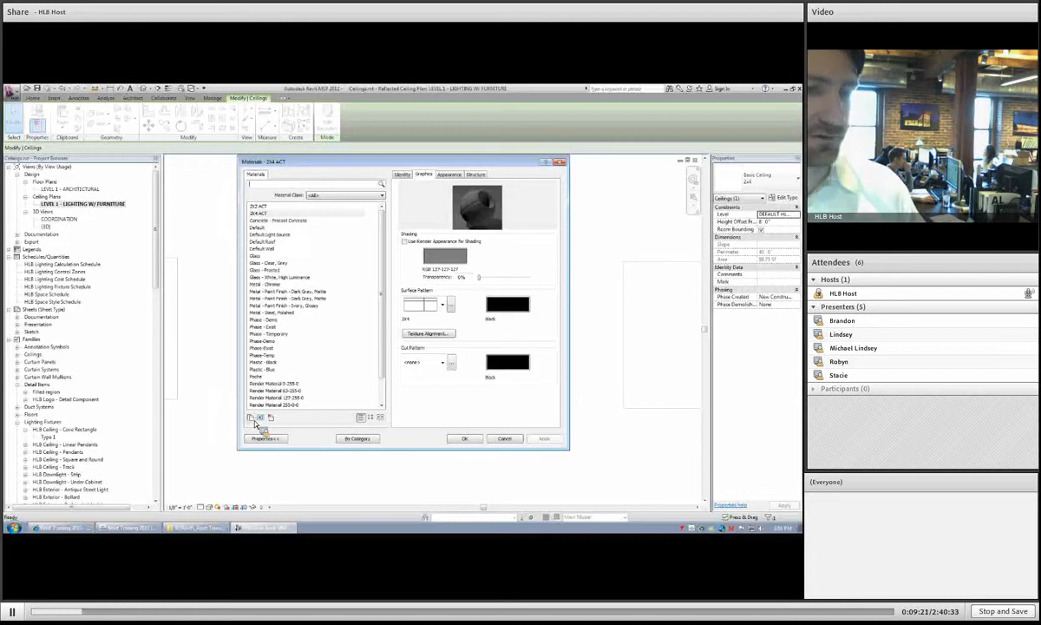
left_click(253, 419)
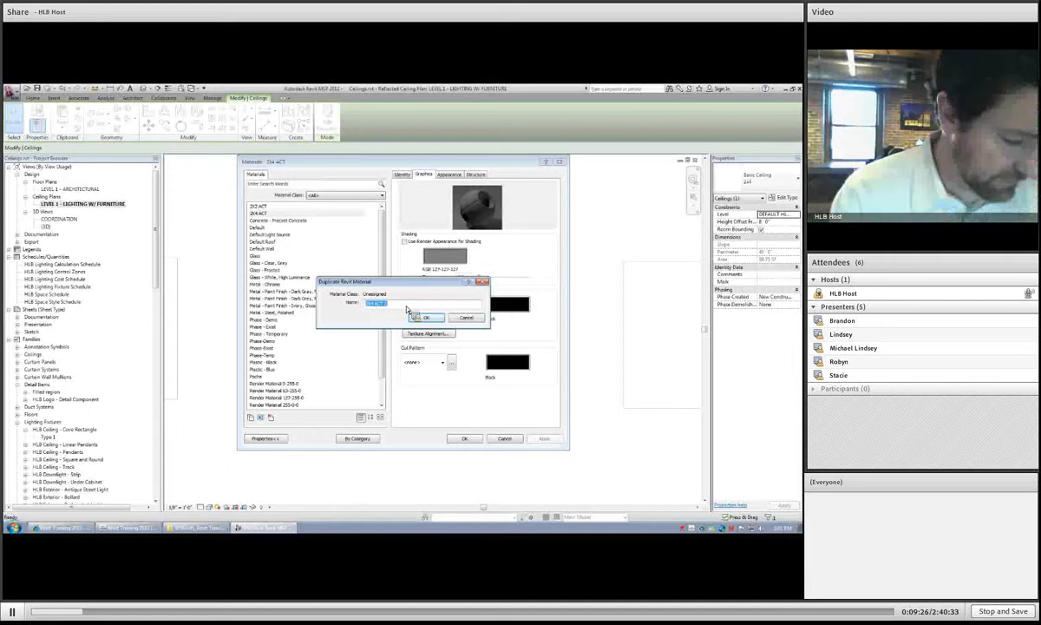
type("testing")
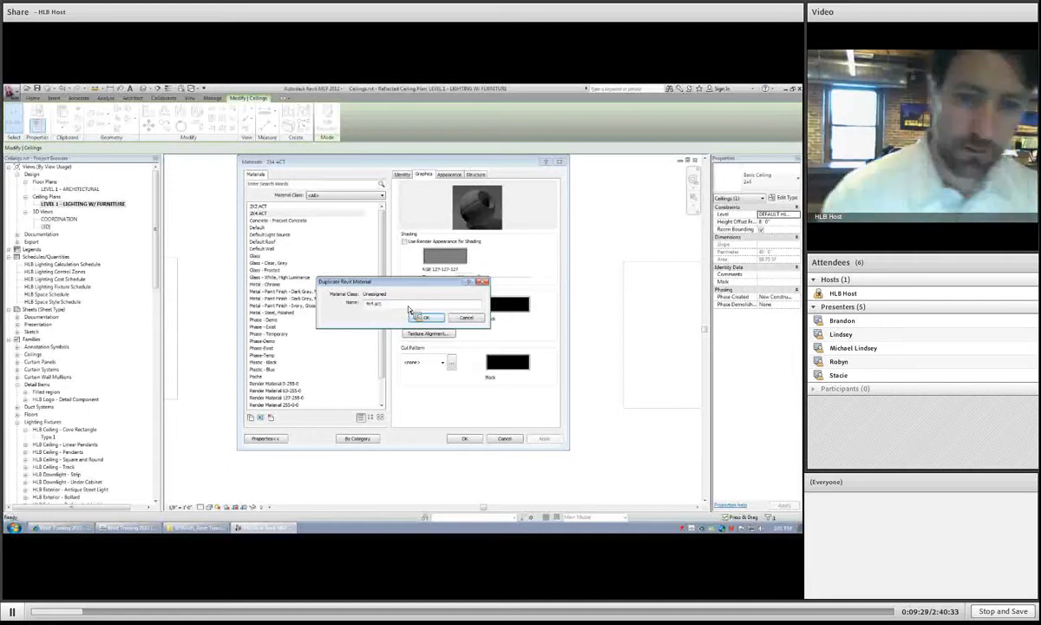
type("ACT")
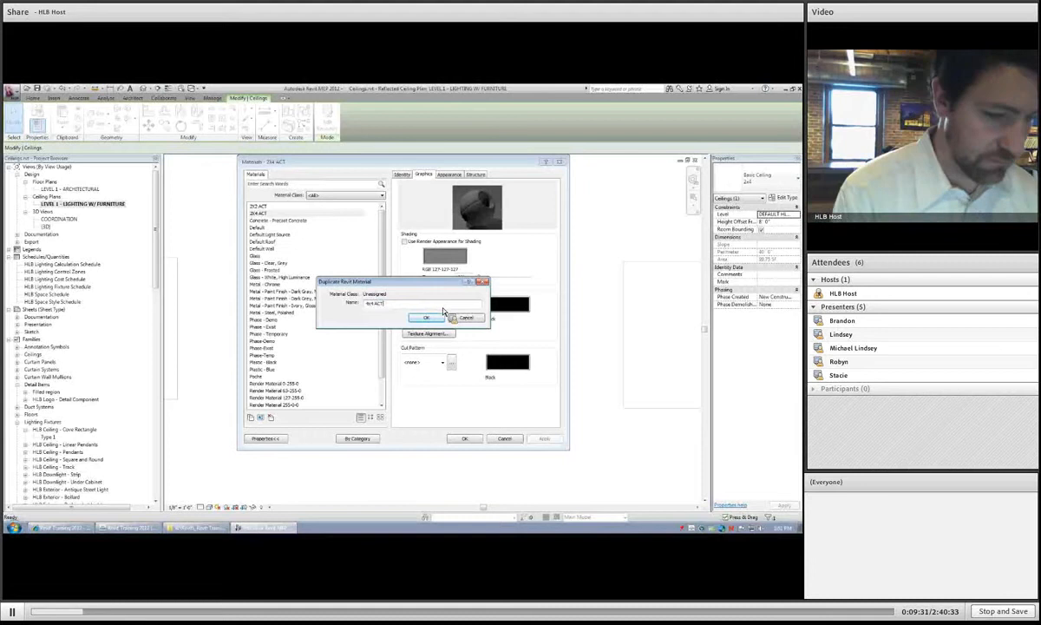
left_click(437, 319)
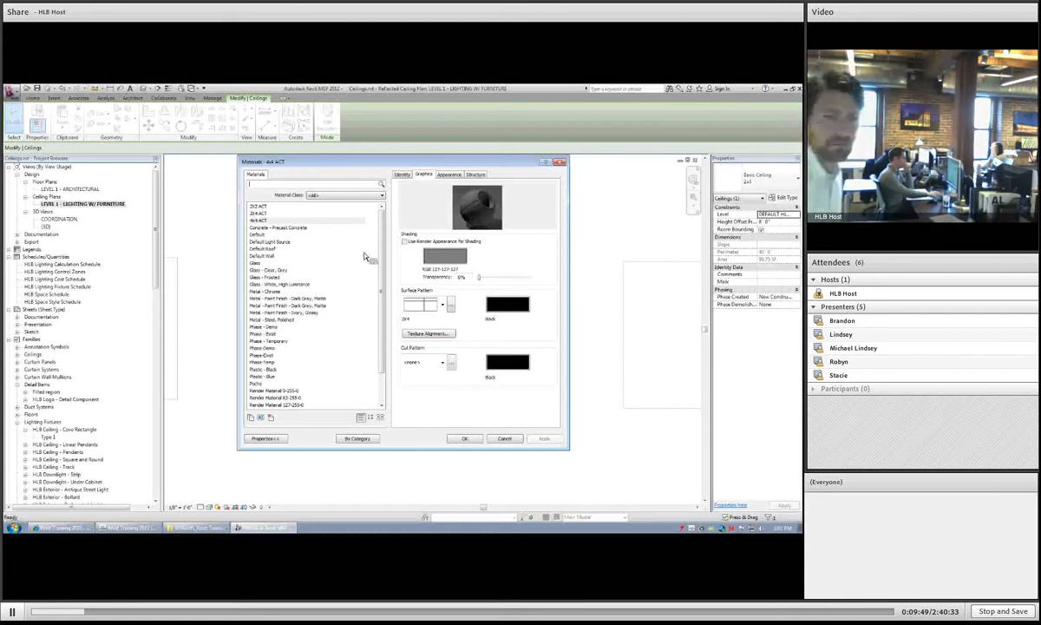
right_click(266, 221)
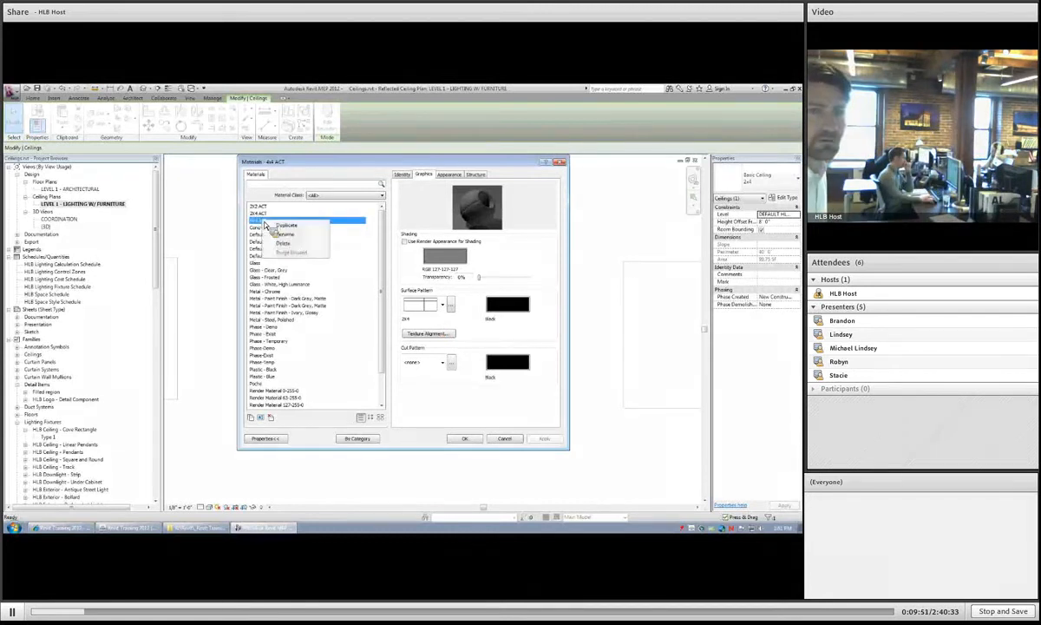
left_click(267, 212)
right_click(271, 214)
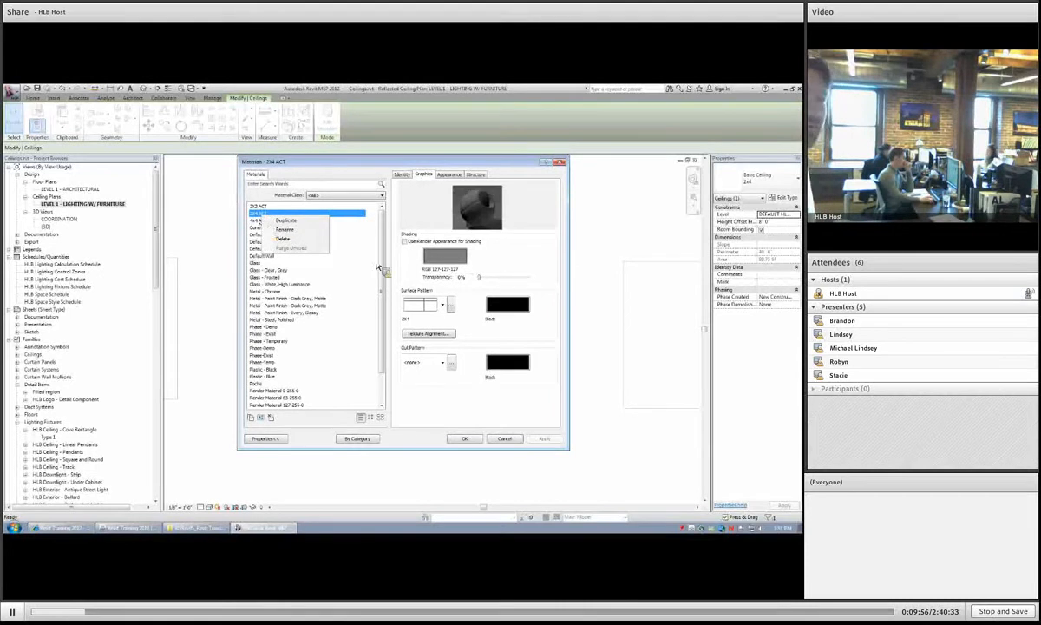
- Create a new model surface pattern for the 4x4 ACT material, named 4x4, with a line angle of 0 and crosshatch lines
left_click(261, 221)
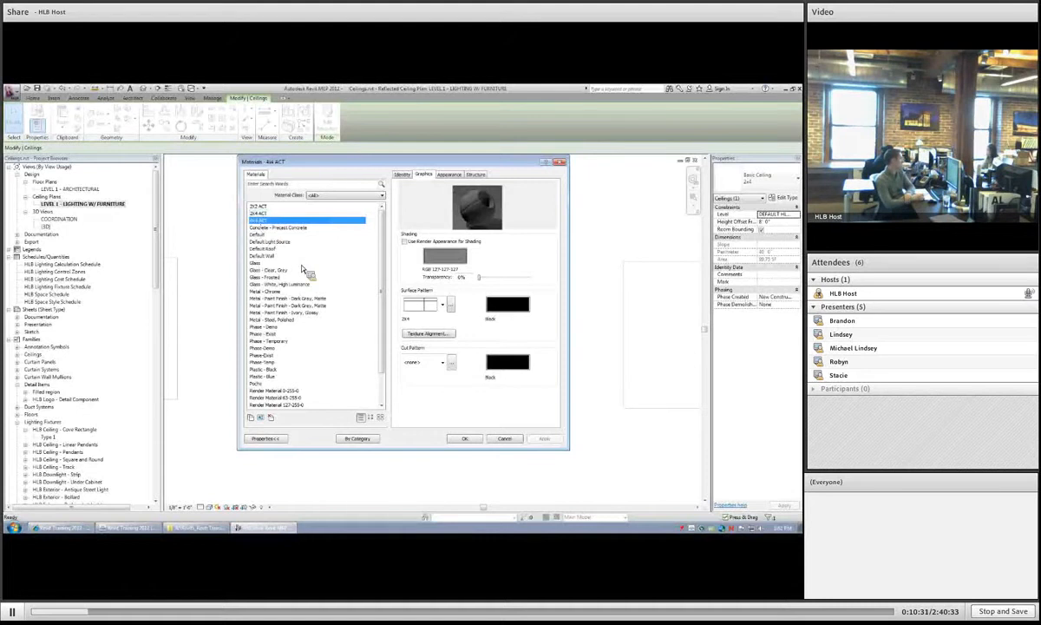
left_click(451, 307)
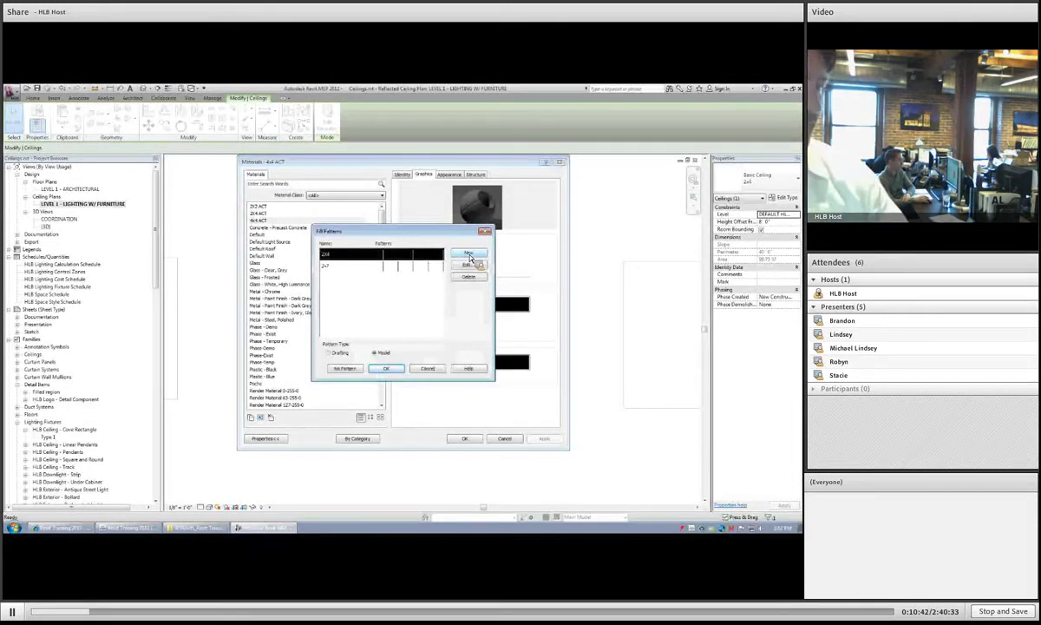
key("ctrl")
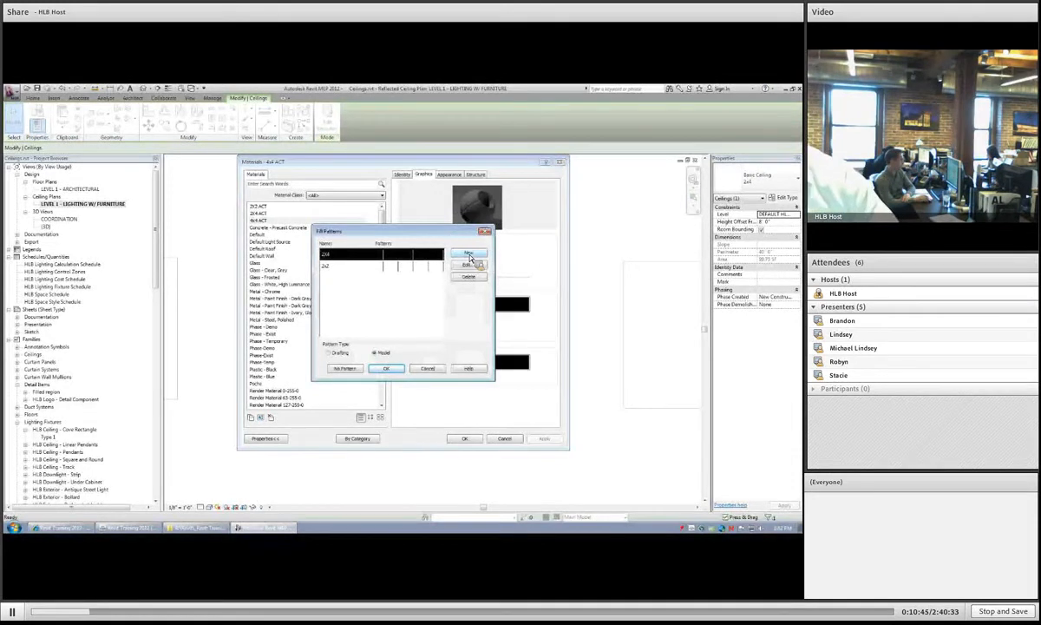
left_click(469, 254)
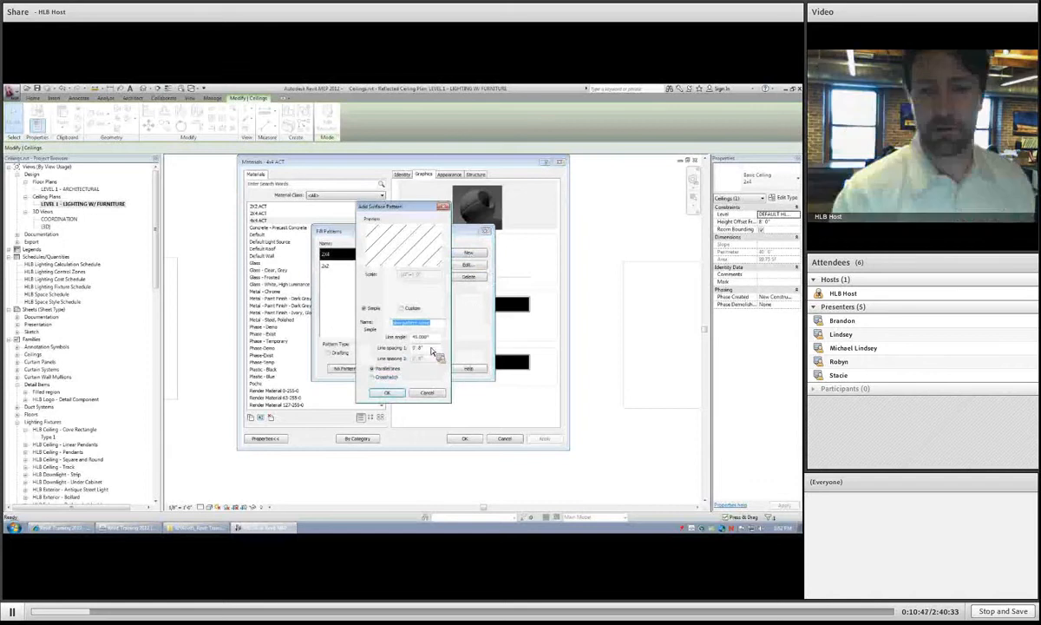
type("4x4")
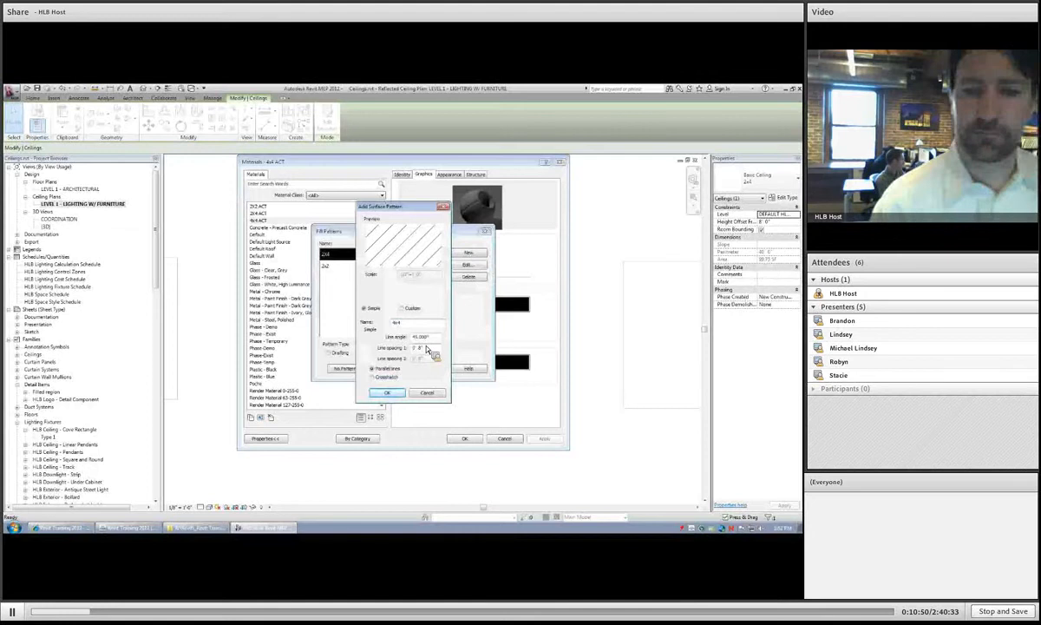
key("Tab")
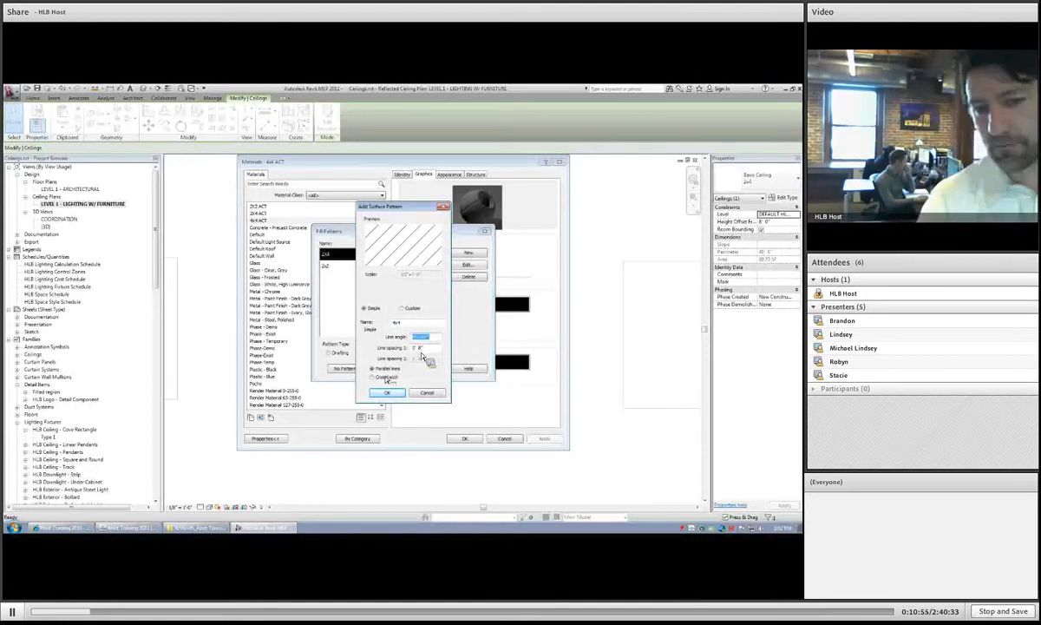
type("0")
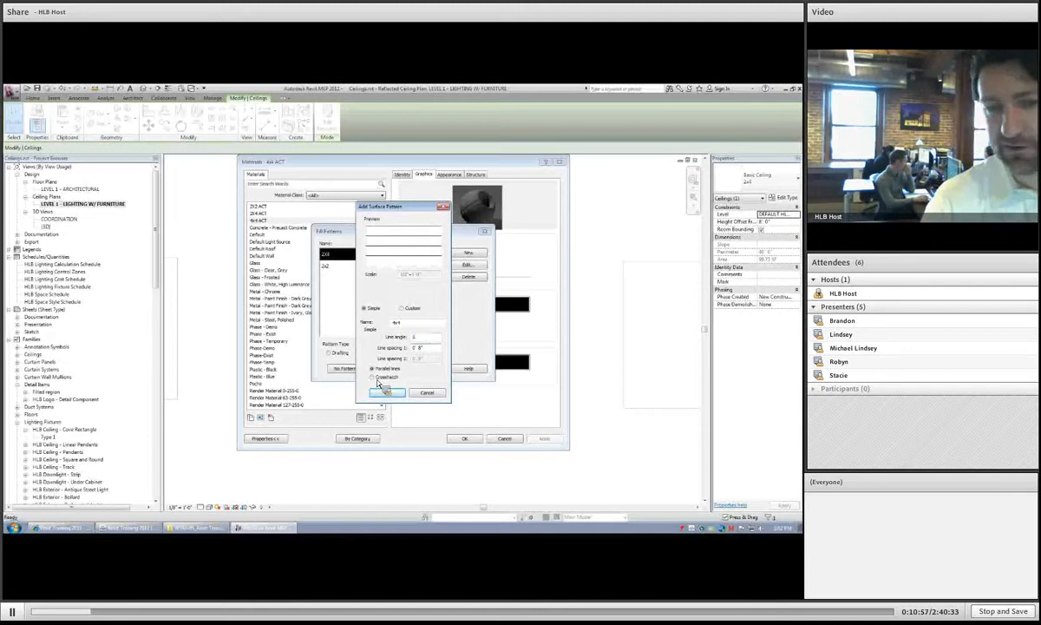
key("Tab")
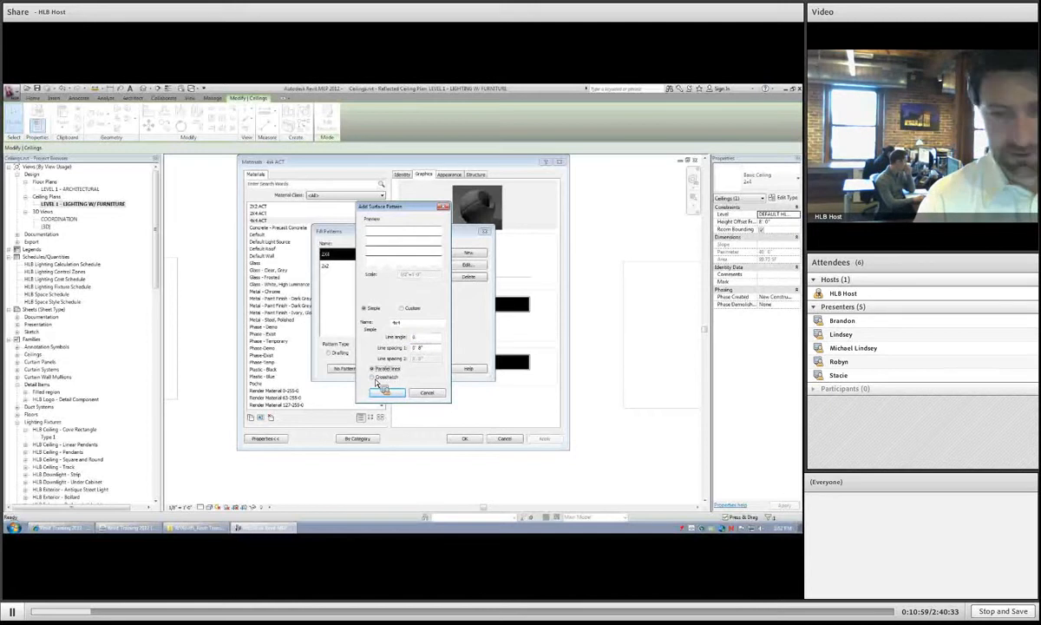
left_click(374, 377)
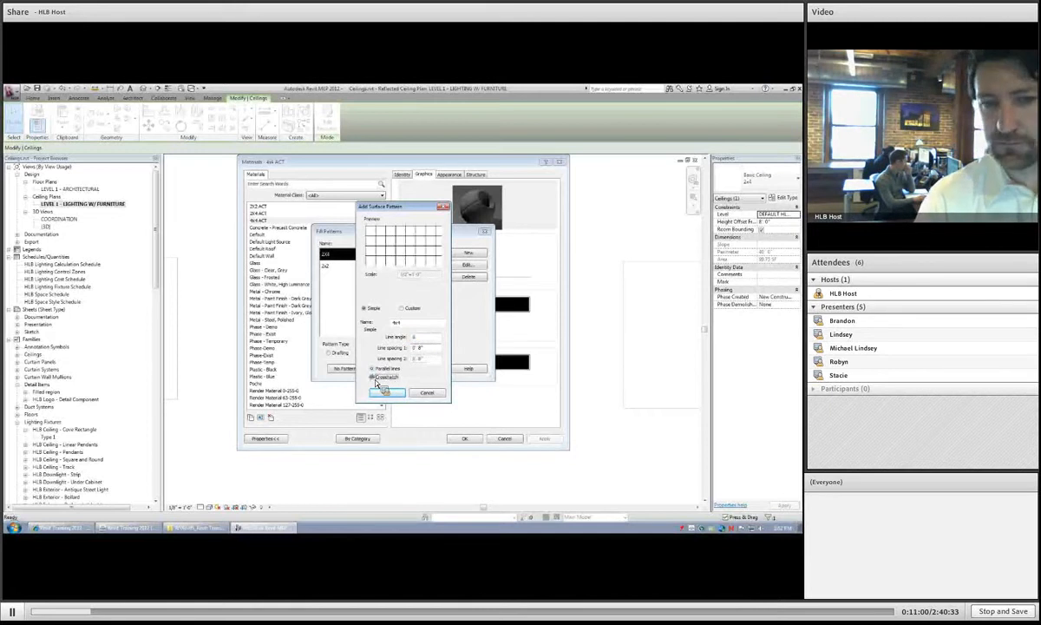
- Set both line spacings of the 4x4 surface pattern to 4' and save the pattern
double_click(420, 348)
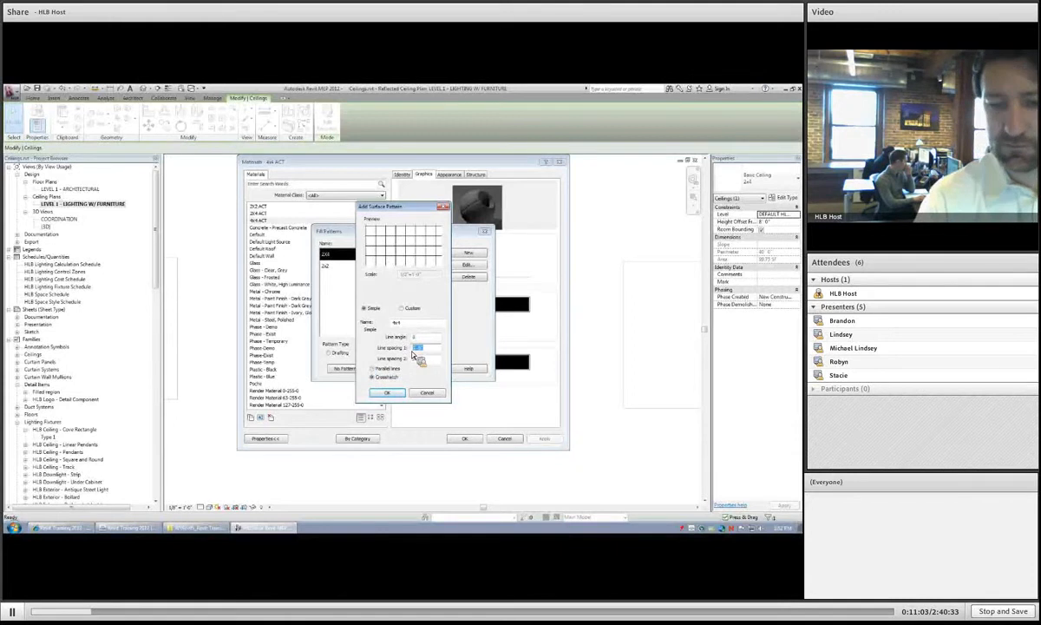
type("4")
double_click(419, 359)
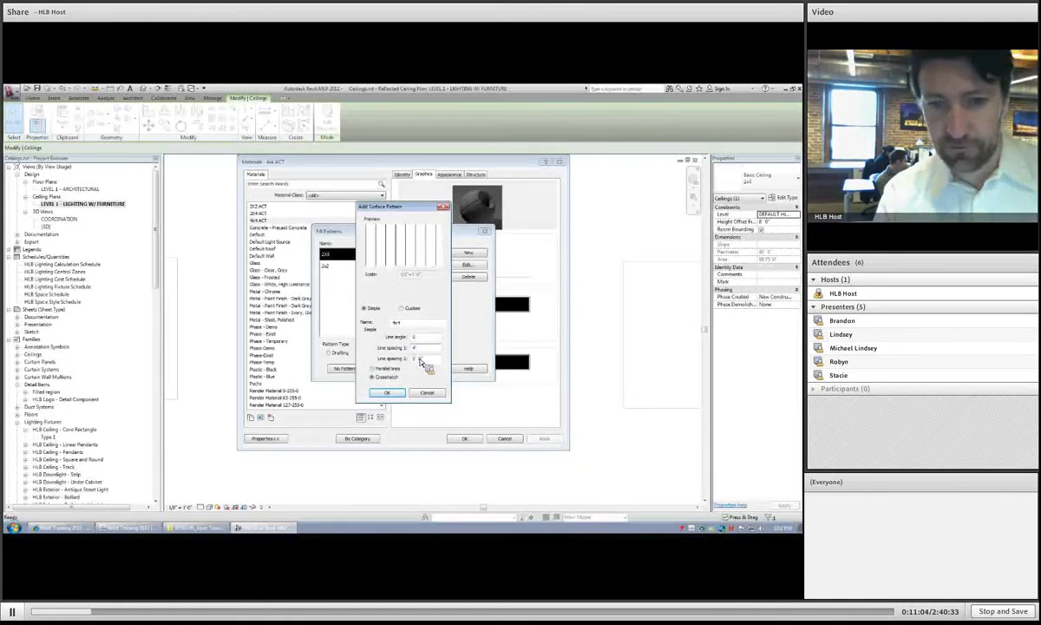
type("4")
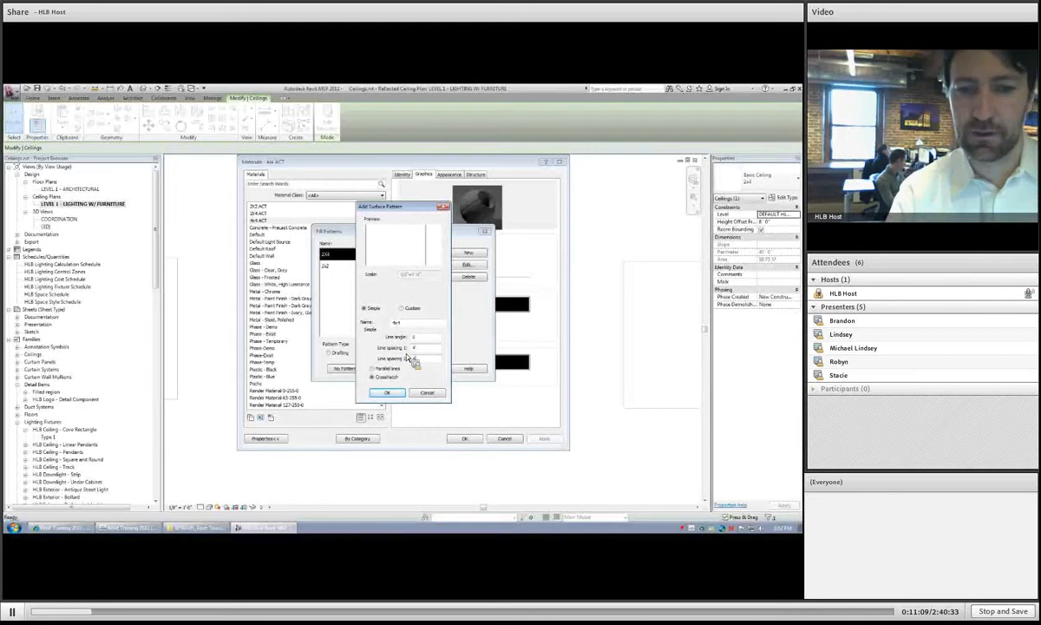
left_click(388, 392)
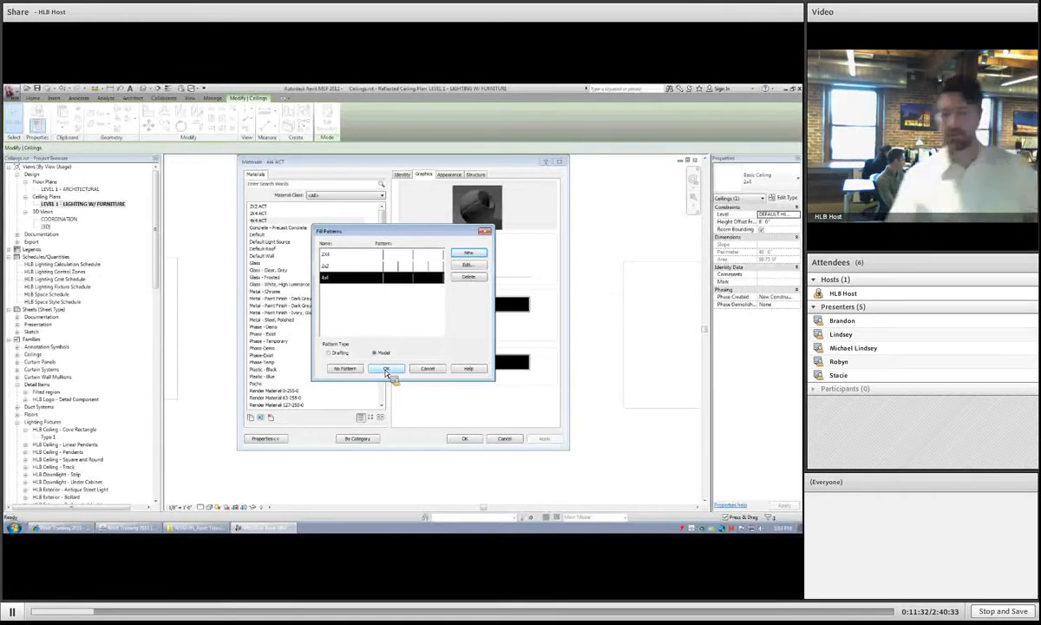
- Apply the 4x4 pattern to the 4x4 ACT material and assign that material to the 2x4 ceiling type
left_click(386, 369)
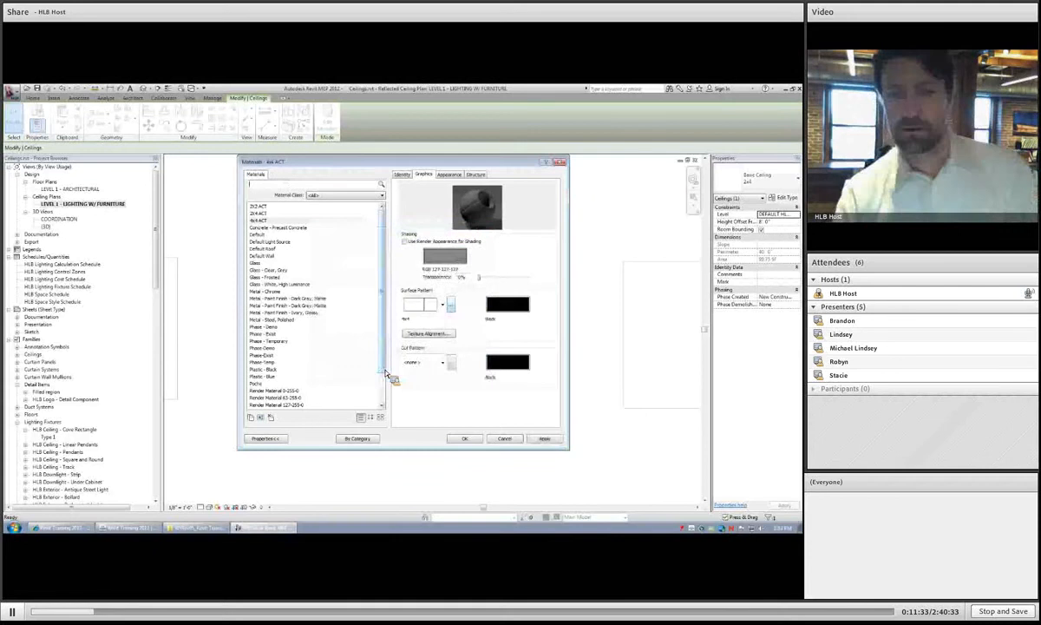
left_click(464, 438)
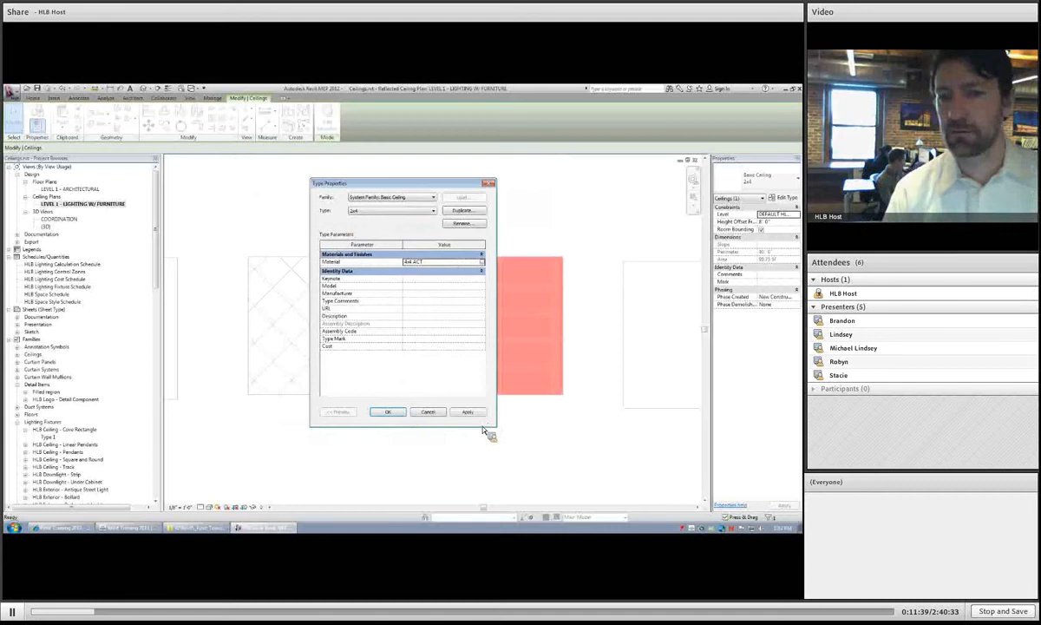
left_click(484, 430)
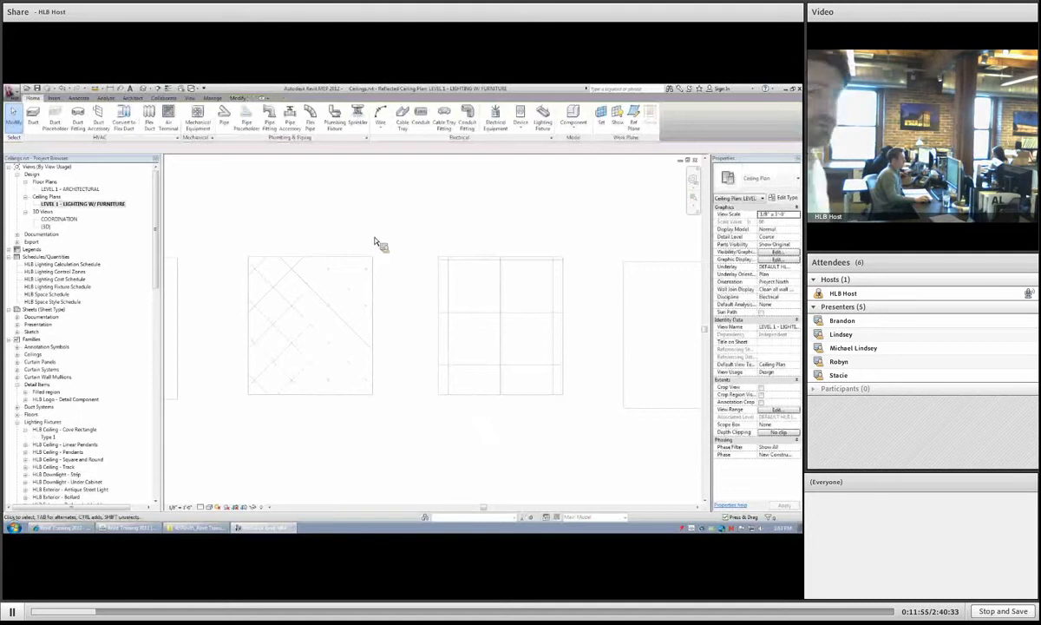
- Sketch a closed L-shaped boundary about 23' wide for a new ceiling, to the right of the four existing ceilings
scroll(360, 282, "down", 5)
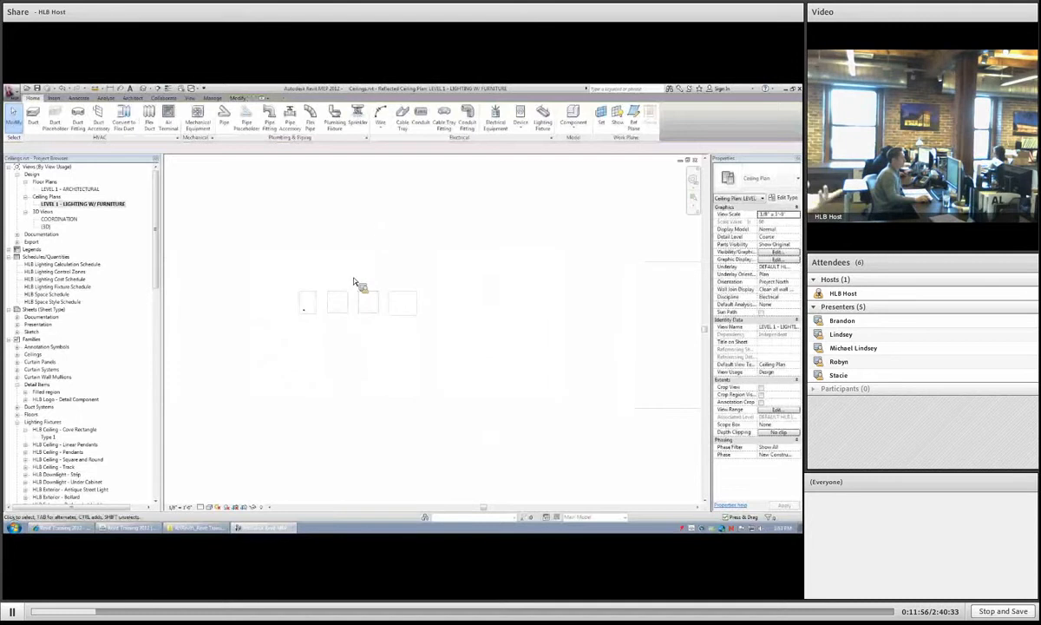
left_click(135, 99)
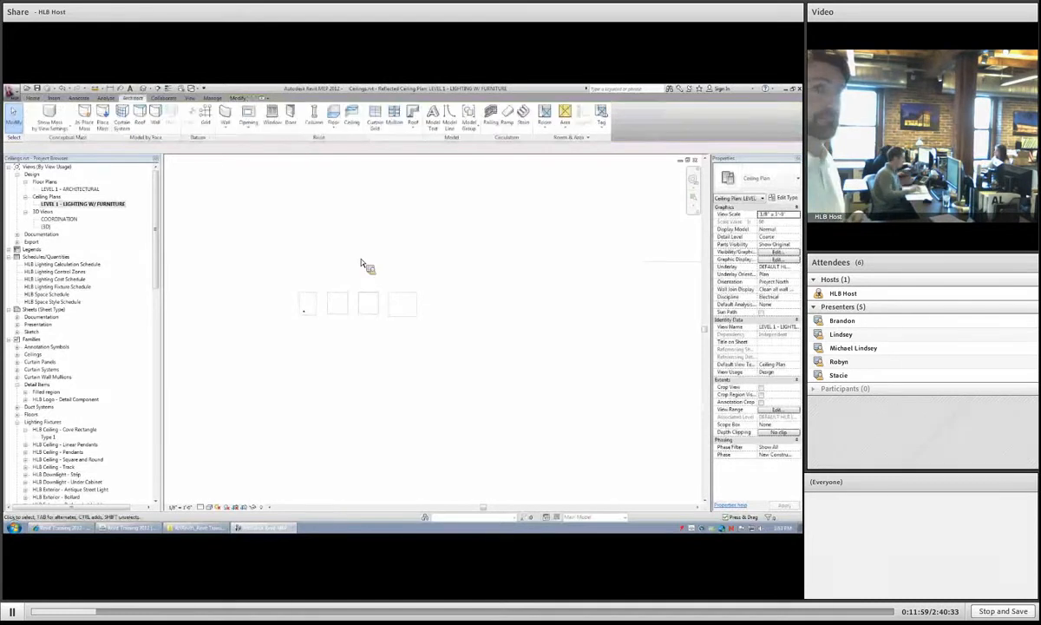
left_click(354, 130)
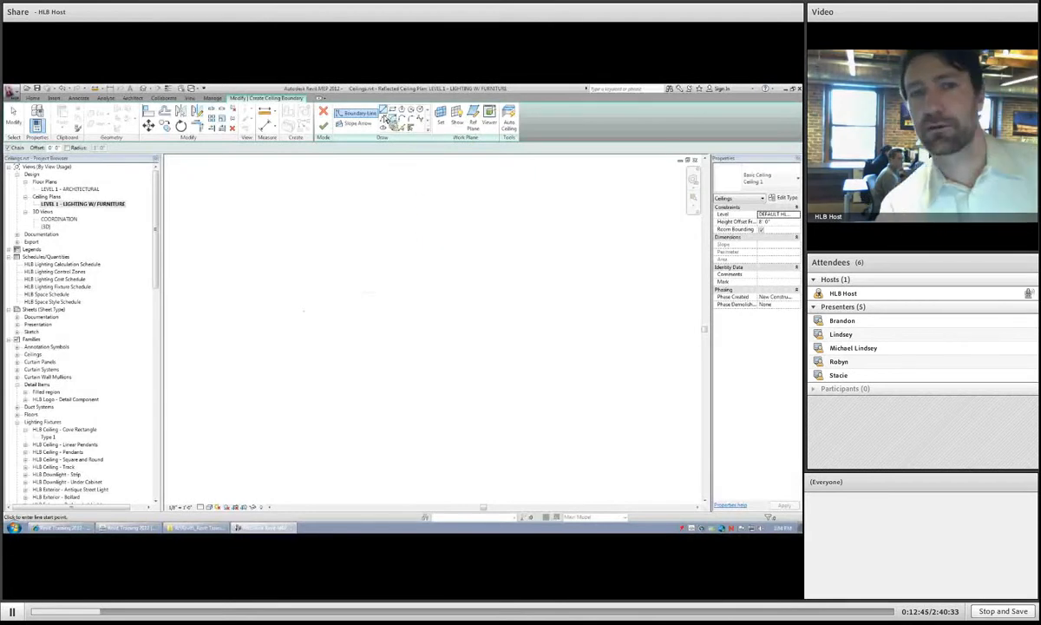
left_click(435, 300)
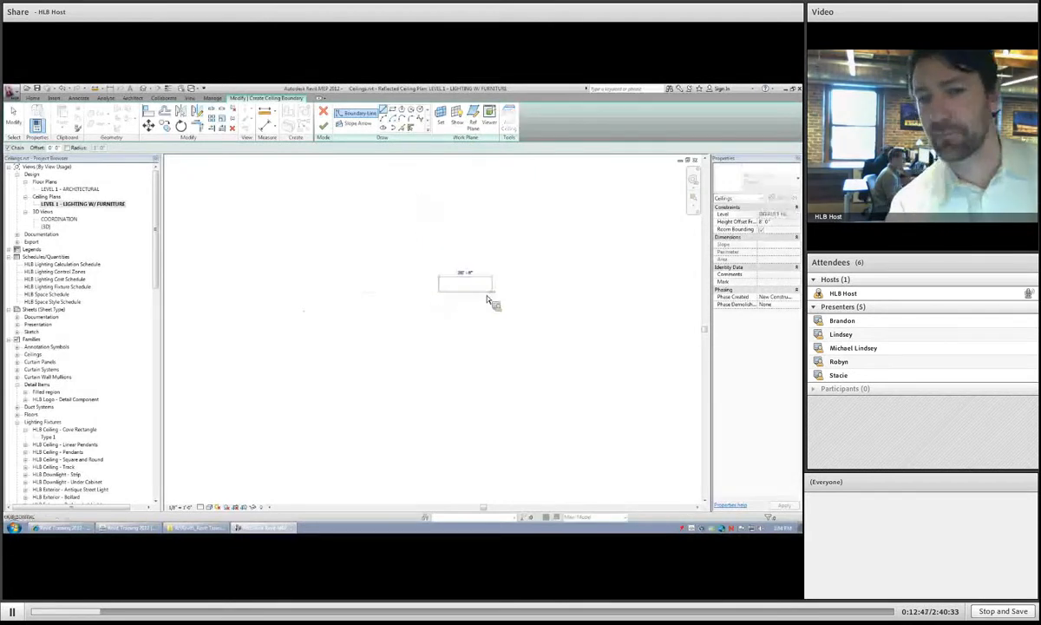
left_click(514, 297)
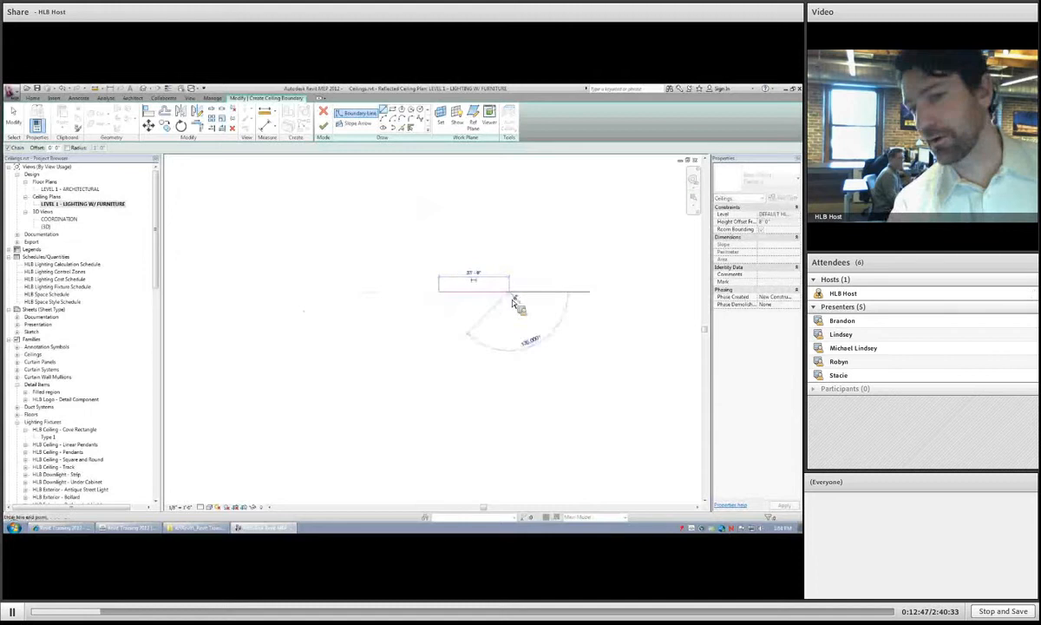
left_click(510, 386)
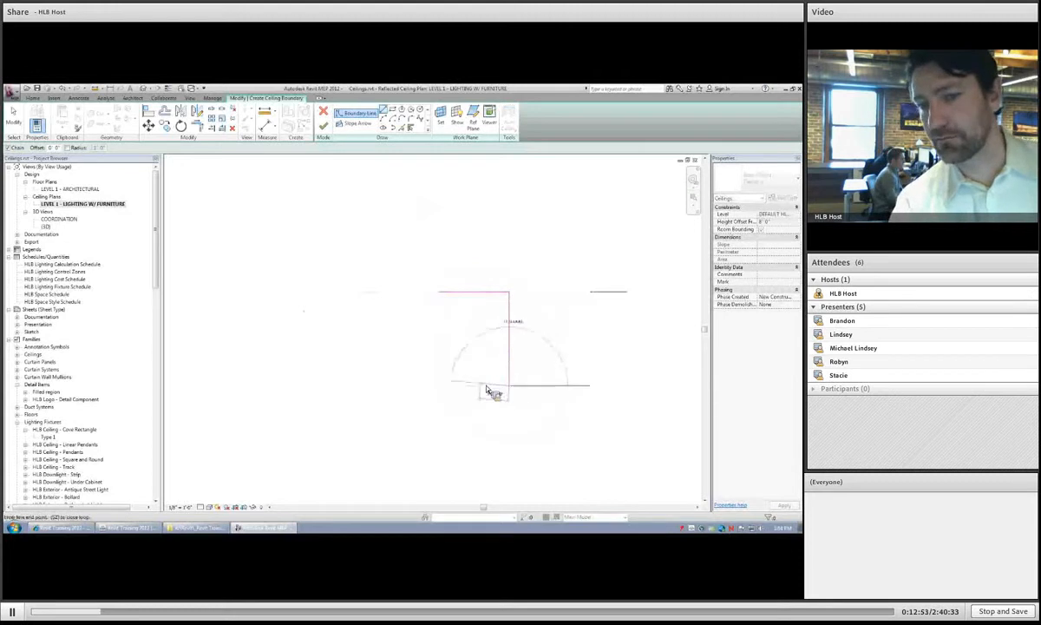
left_click(475, 385)
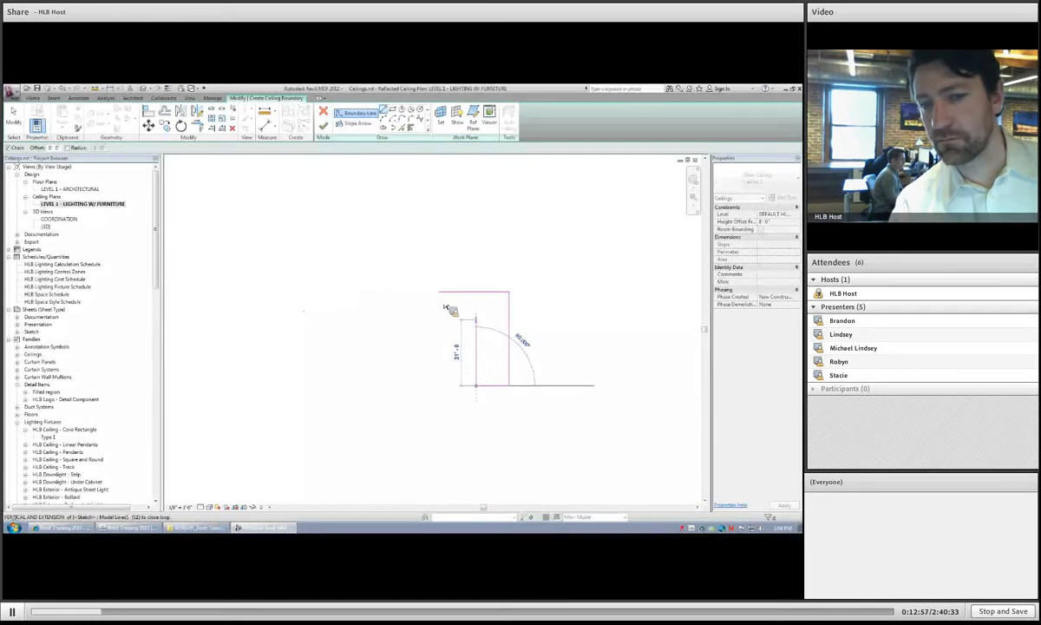
left_click(440, 323)
left_click(439, 317)
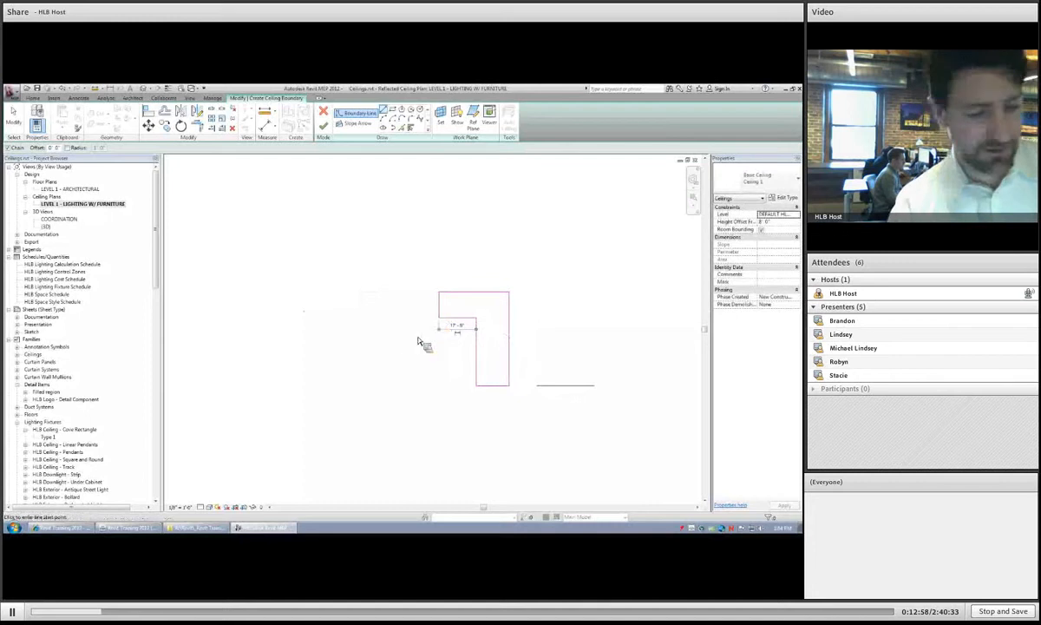
- Finish the L-shaped ceiling boundary and change the new ceiling's type to the Basic Ceiling 2x2
key("Escape")
key("Escape")
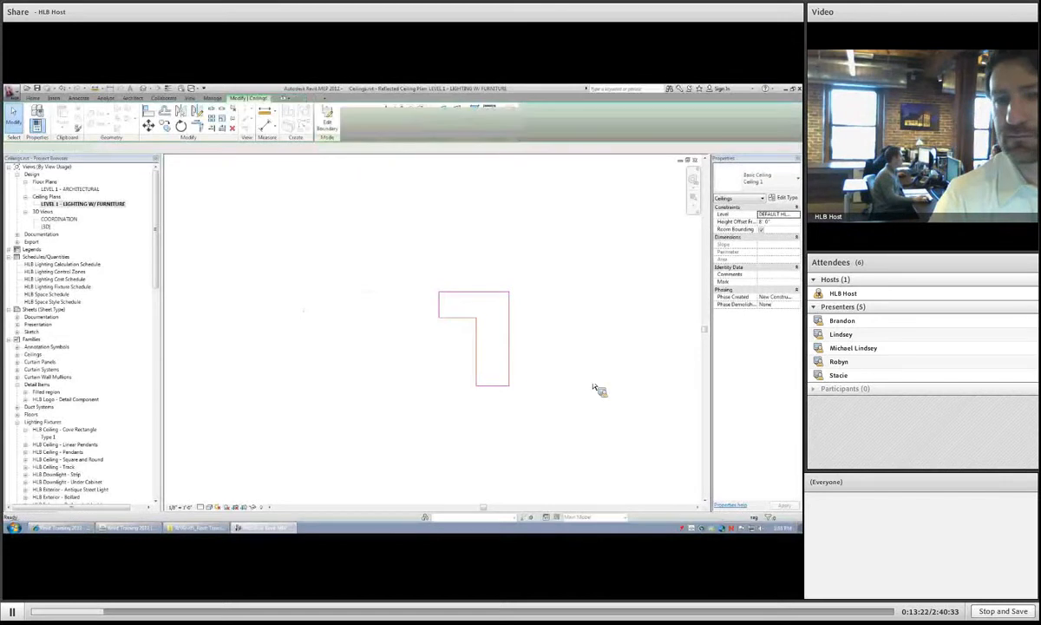
left_click(505, 365)
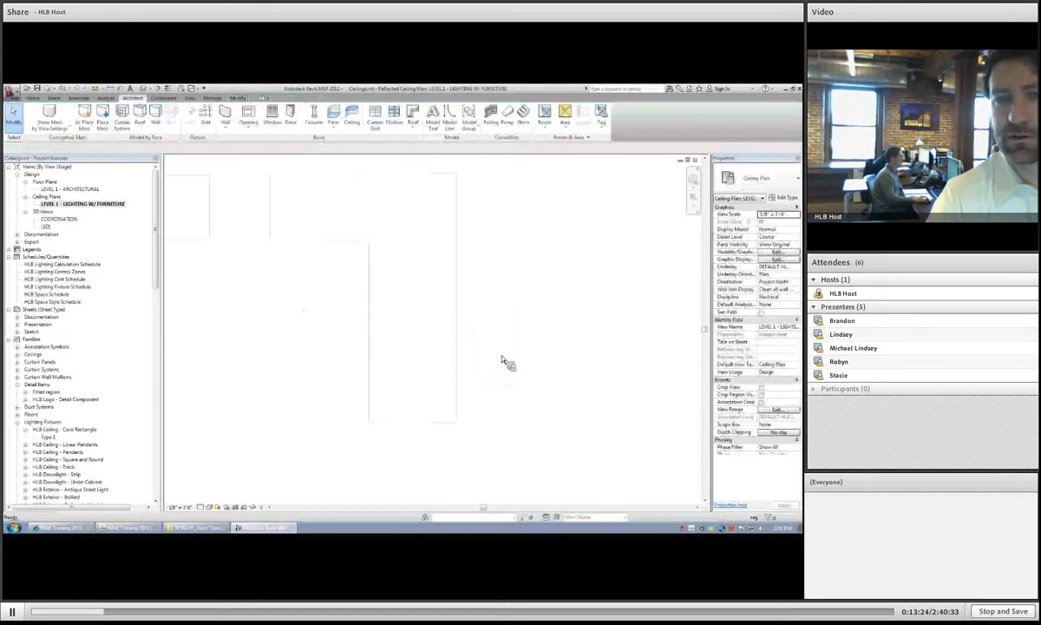
left_click(460, 382)
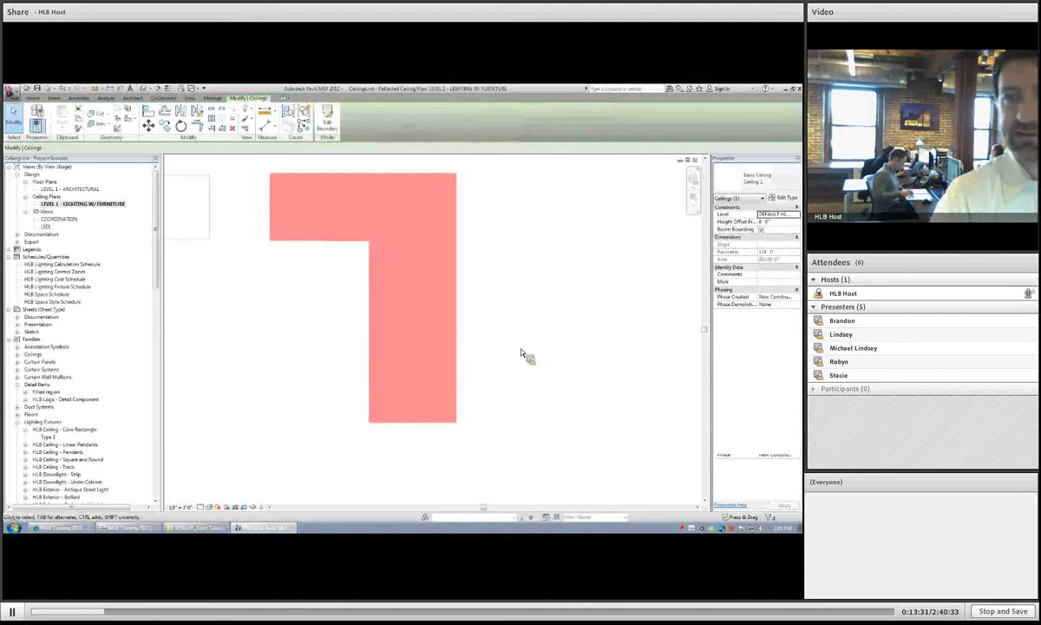
scroll(643, 217, "down", 1)
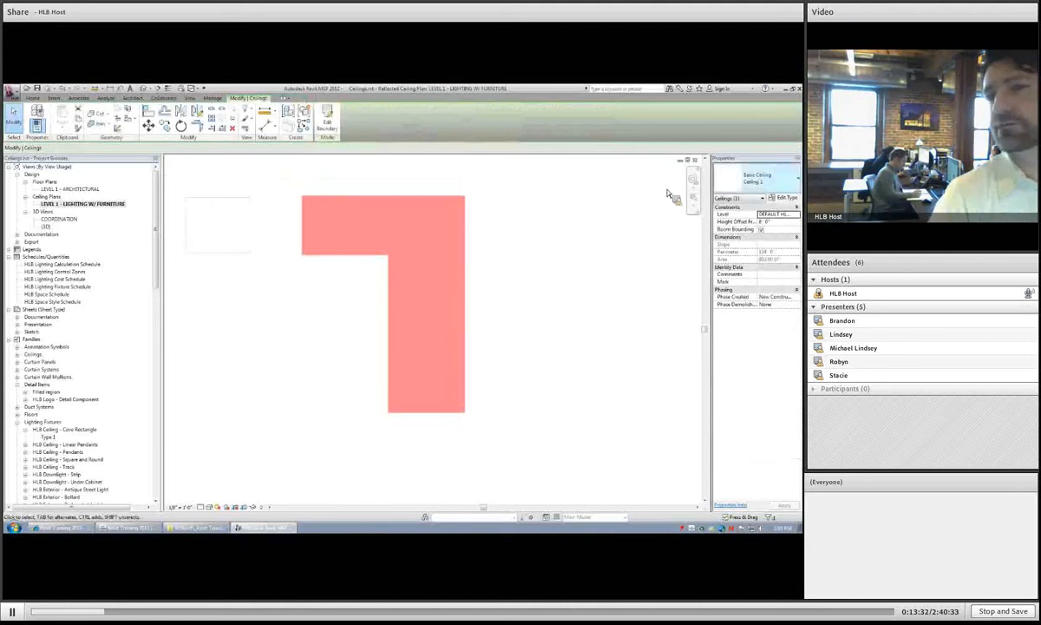
left_click(772, 187)
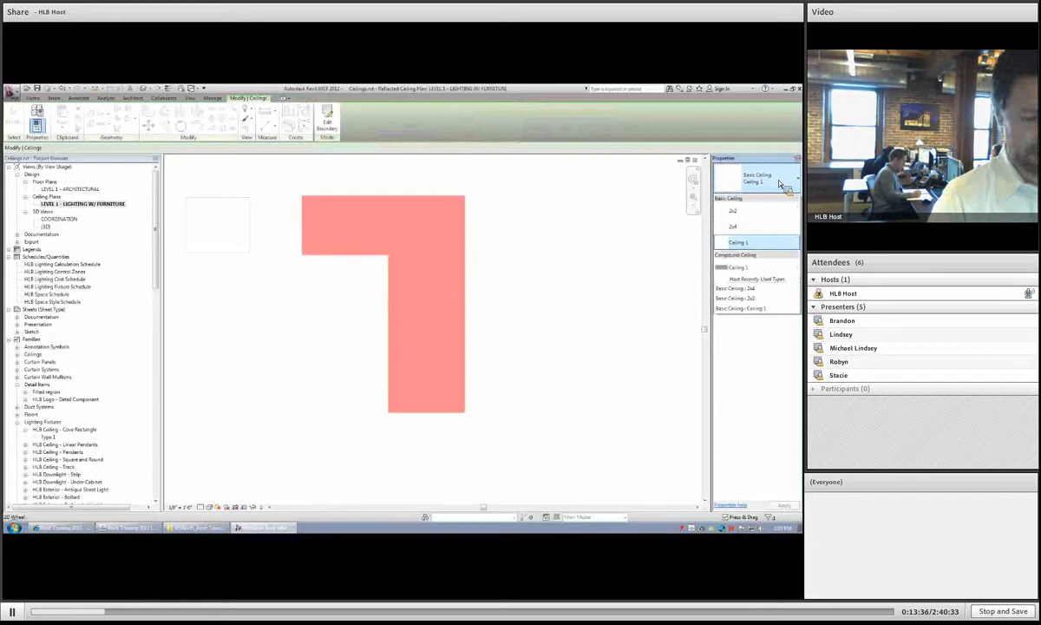
left_click(745, 215)
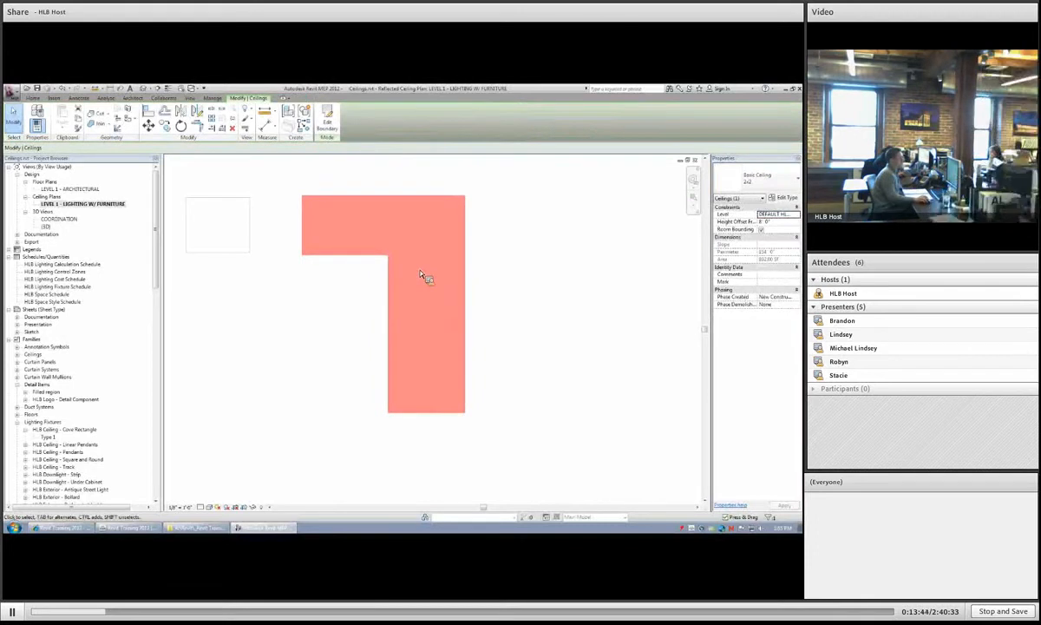
key("Escape")
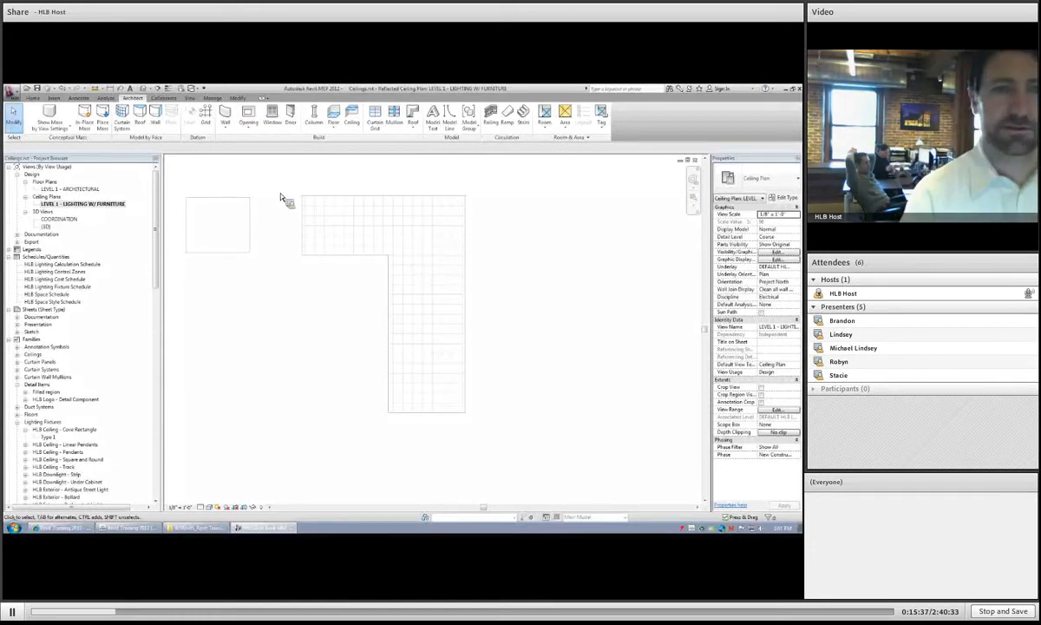
- Open the default 3D view and choose the 6" Incandescent - 120V type of the Hosted - Recessed Can family for placement
left_click(143, 89)
middle_click_drag(312, 274, 462, 276)
left_click(52, 398)
scroll(52, 403, "down", 3)
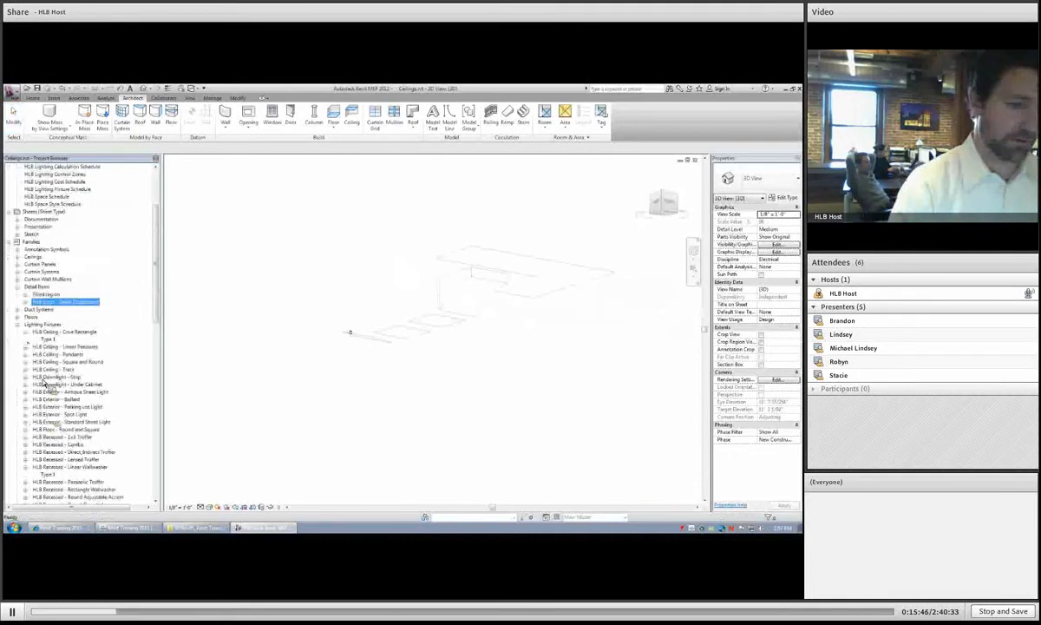
left_click(52, 399)
scroll(43, 399, "down", 3)
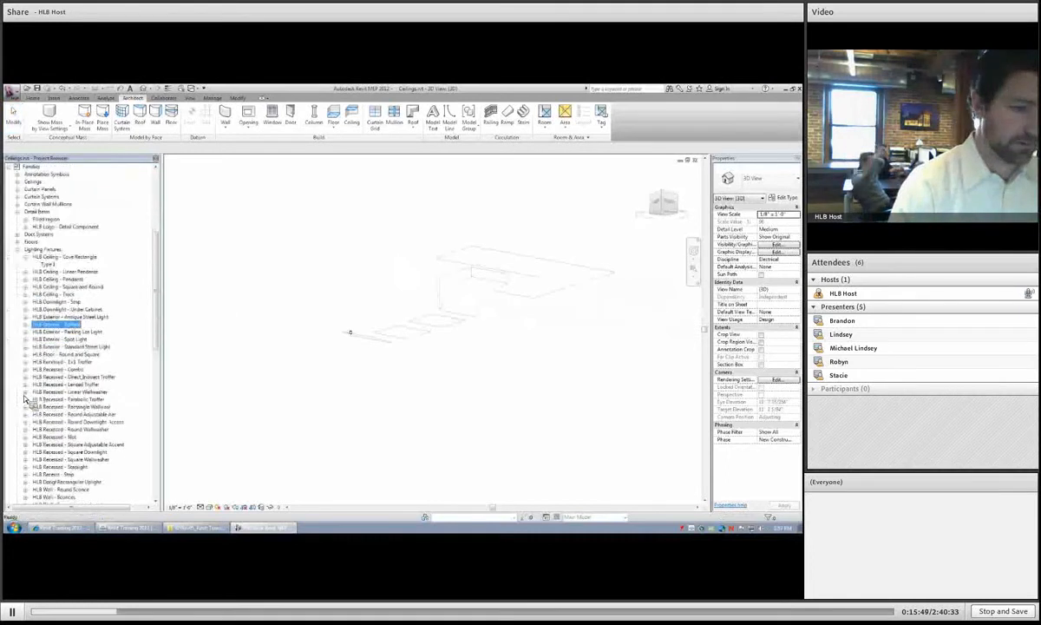
scroll(35, 404, "down", 5)
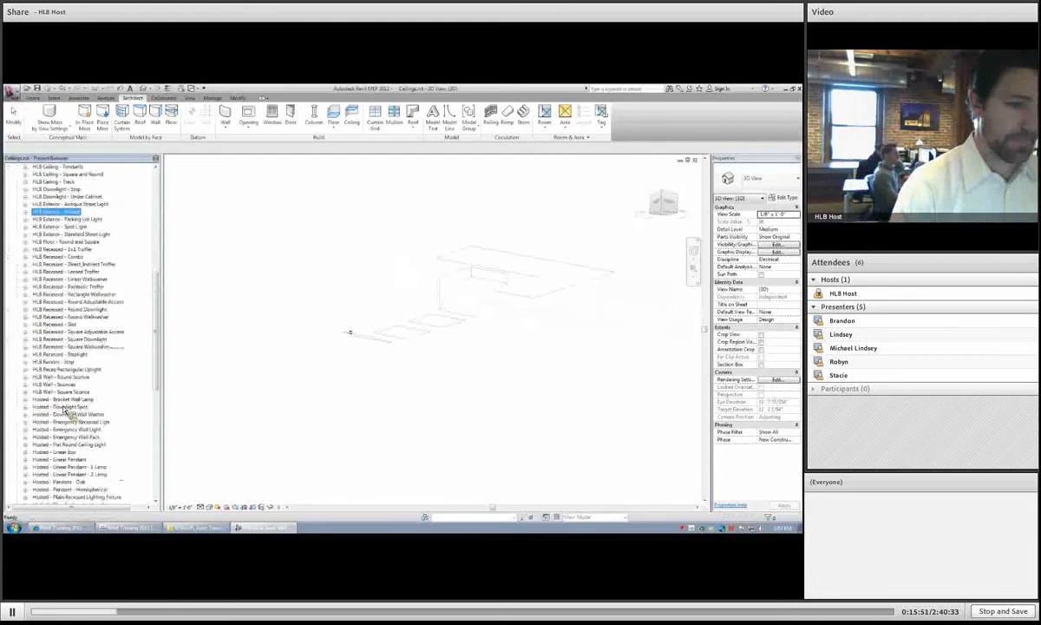
scroll(63, 408, "down", 6)
double_click(61, 384)
left_click(67, 392)
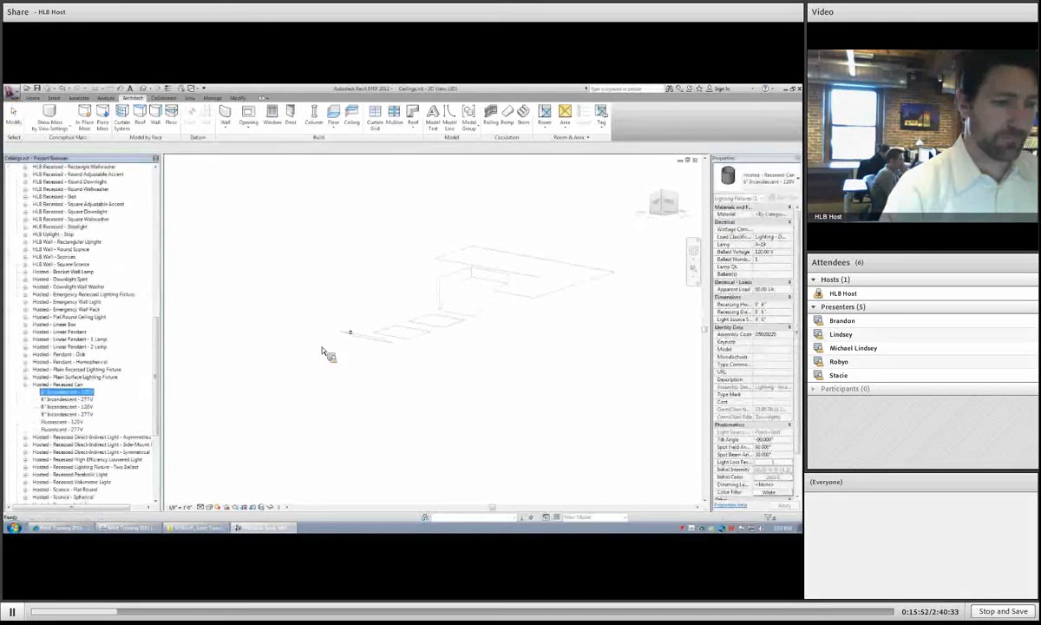
- Place the 6" Incandescent - 120V recessed can on the curved face of the box-shaped object next to the ceilings
left_click_drag(322, 350, 324, 345)
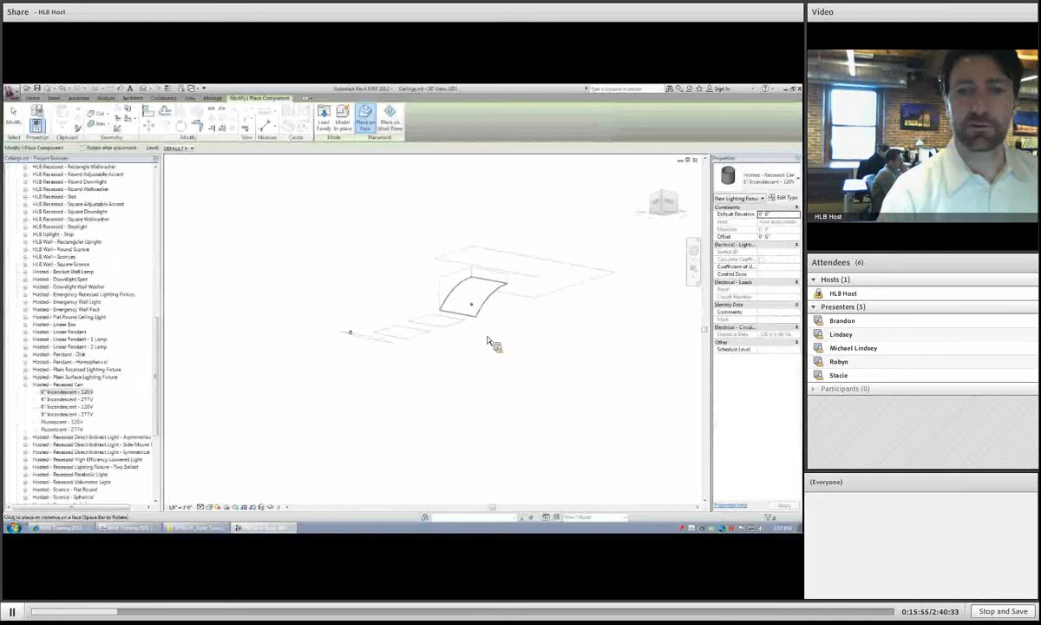
left_click(474, 308)
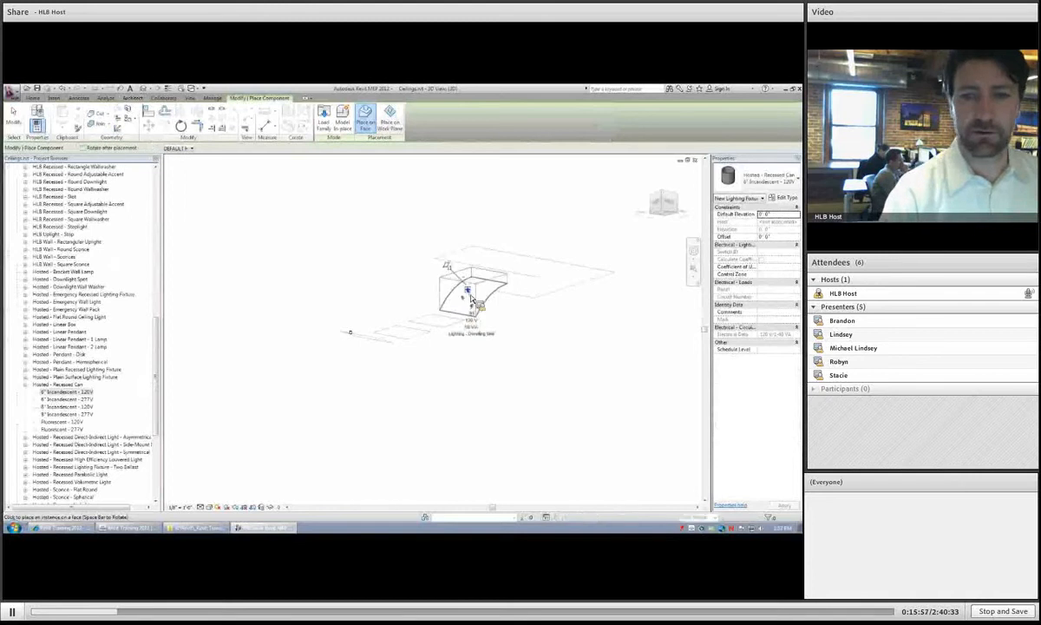
middle_click_drag(463, 309, 485, 336, "shift")
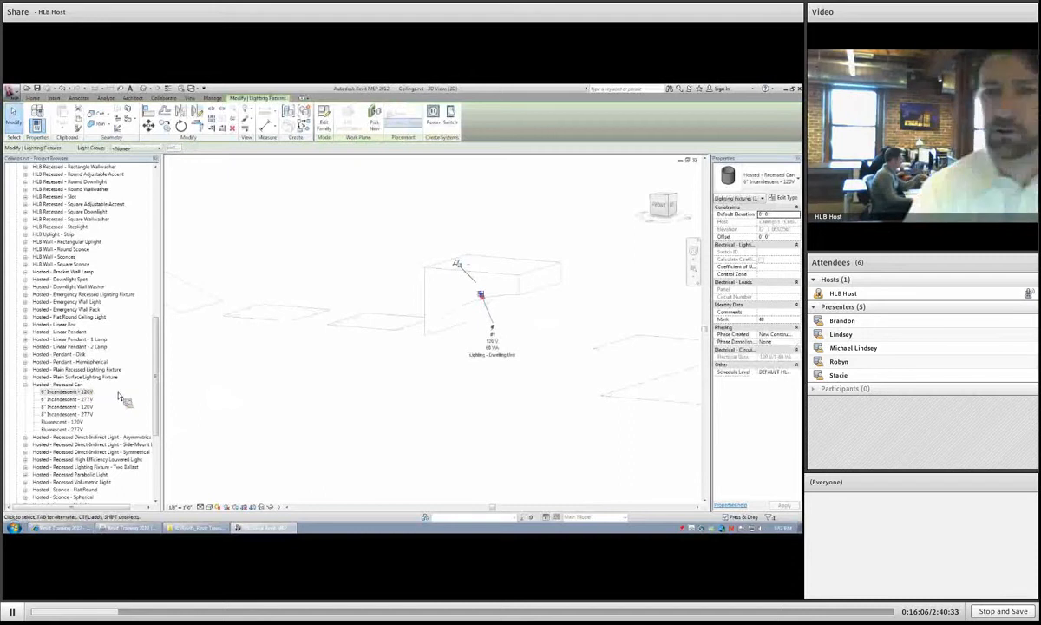
left_click(530, 313)
scroll(527, 331, "down", 2)
middle_click_drag(527, 333, 386, 365, "shift")
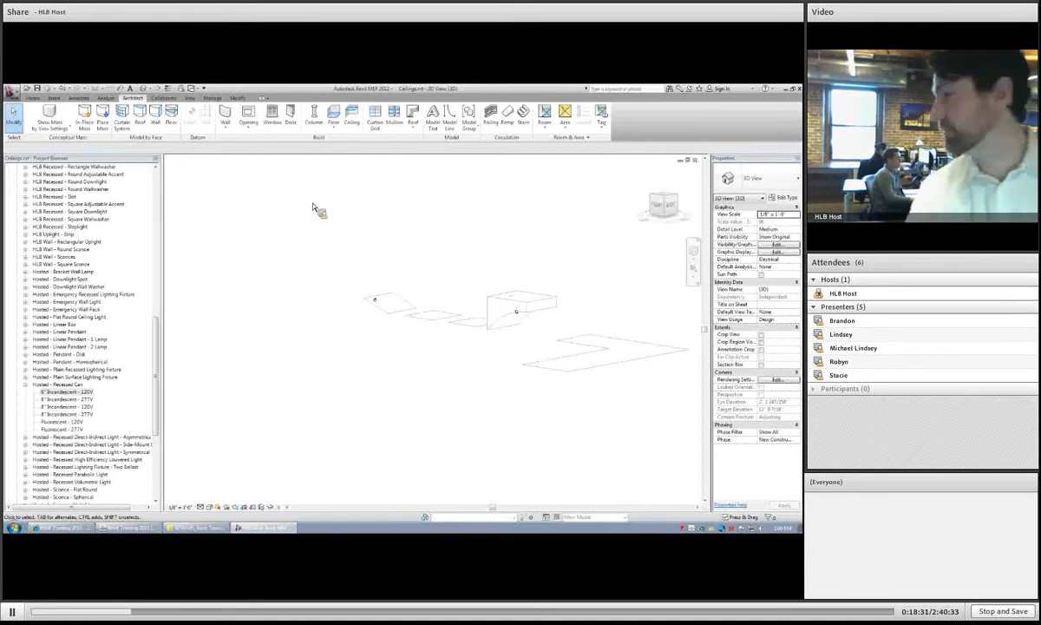
- Load the Troffer Light - 2x4 Parabolic family from the library's Electrical Components, Lighting, Internal folder, dismissing the save reminder
left_click(53, 98)
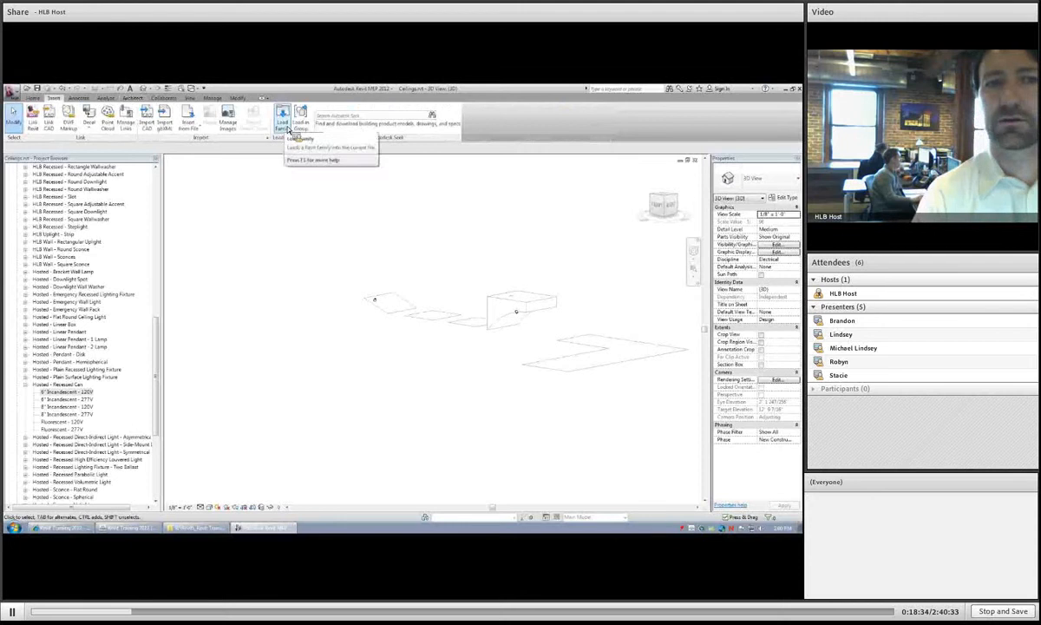
left_click(283, 121)
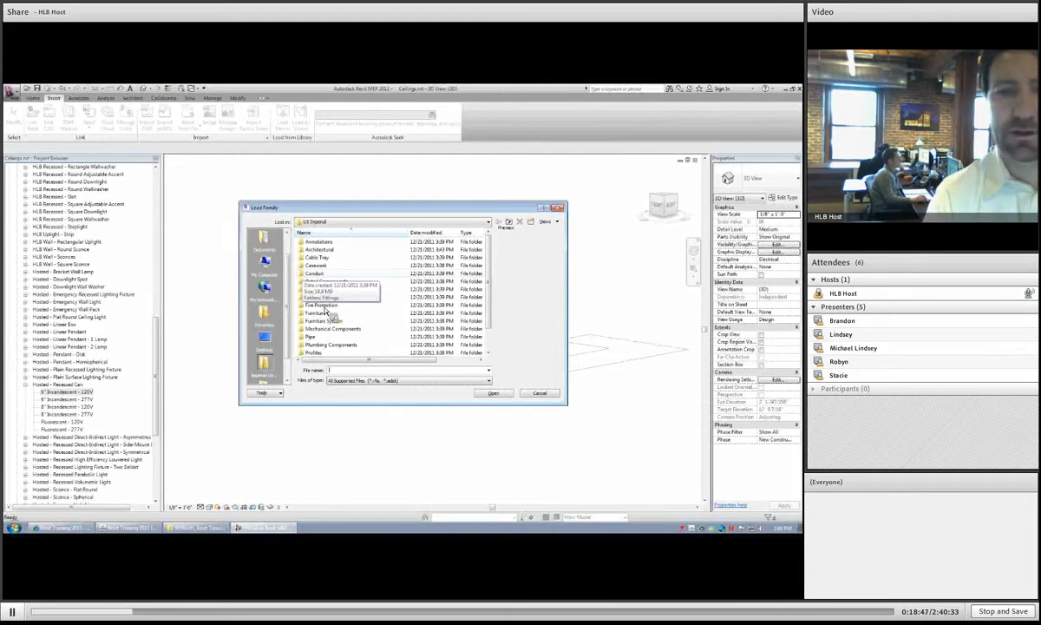
double_click(322, 297)
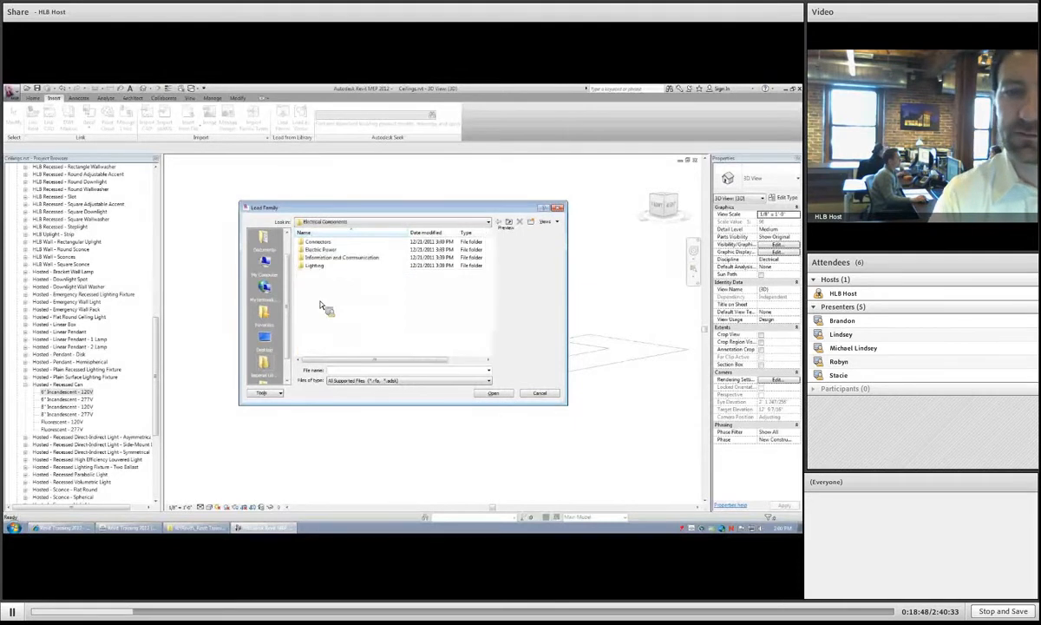
double_click(316, 265)
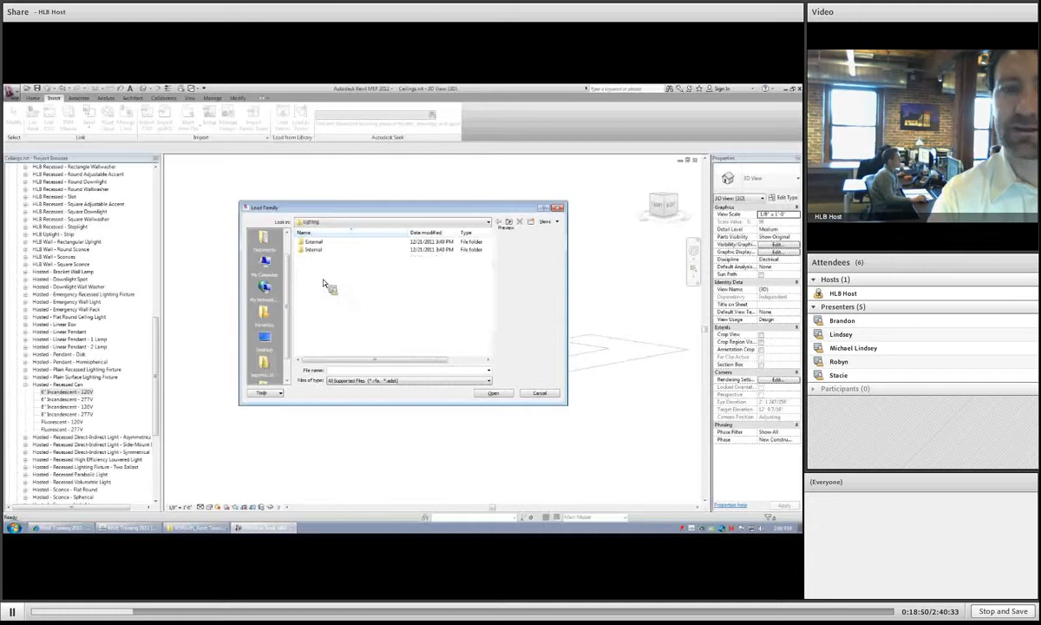
double_click(318, 251)
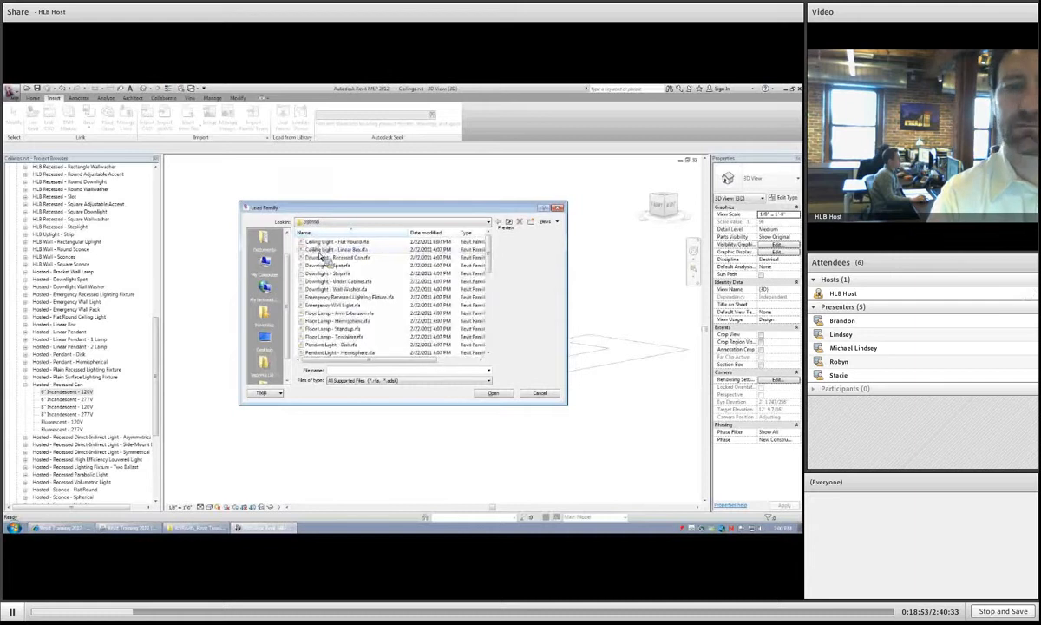
left_click(326, 281)
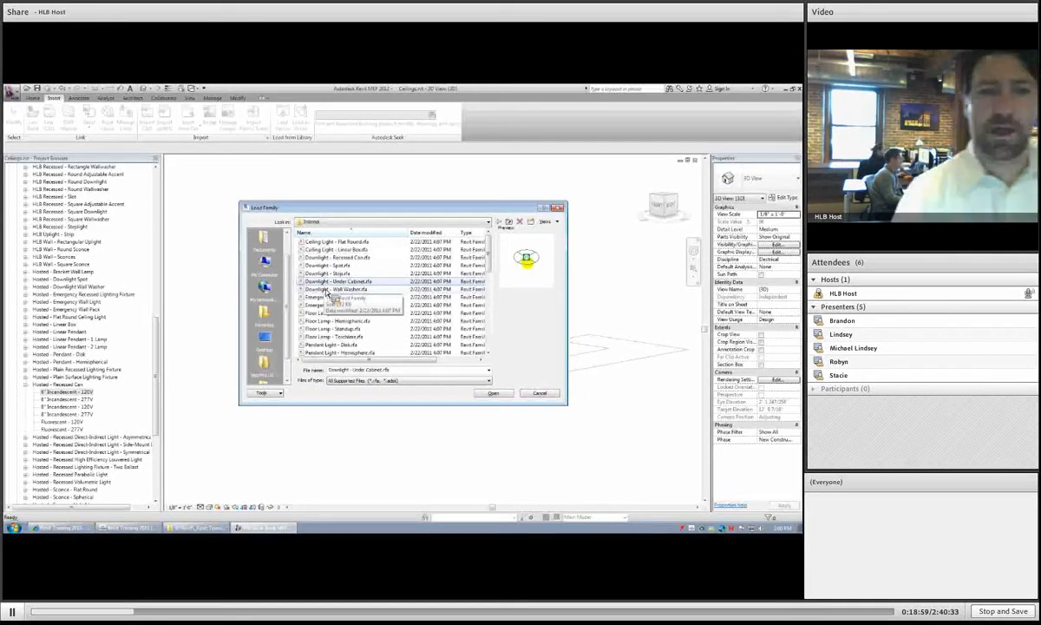
scroll(321, 303, "down", 5)
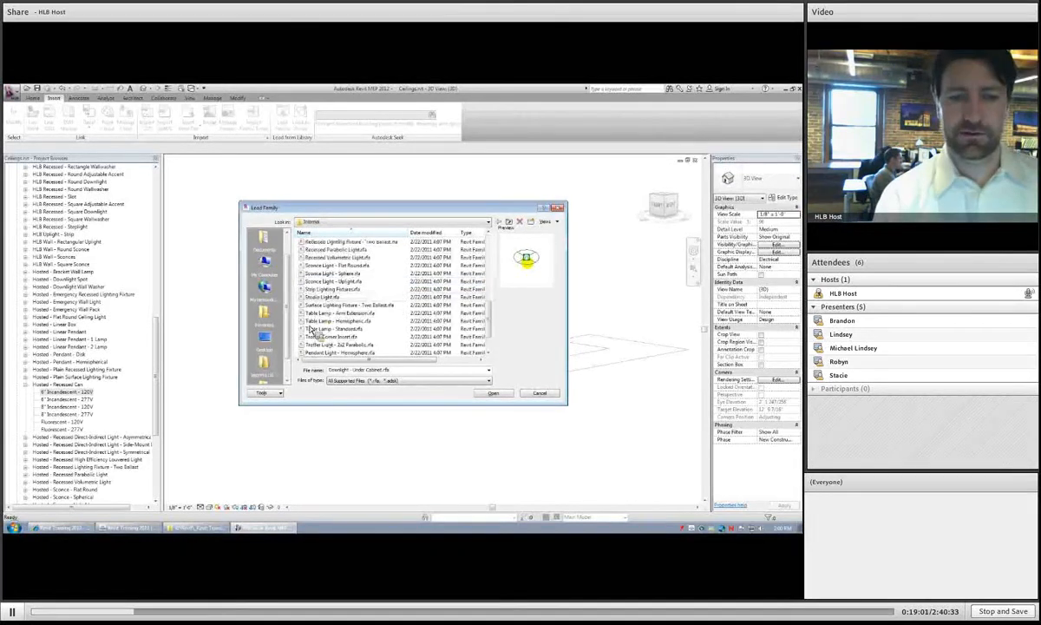
scroll(312, 330, "down", 2)
left_click(408, 320)
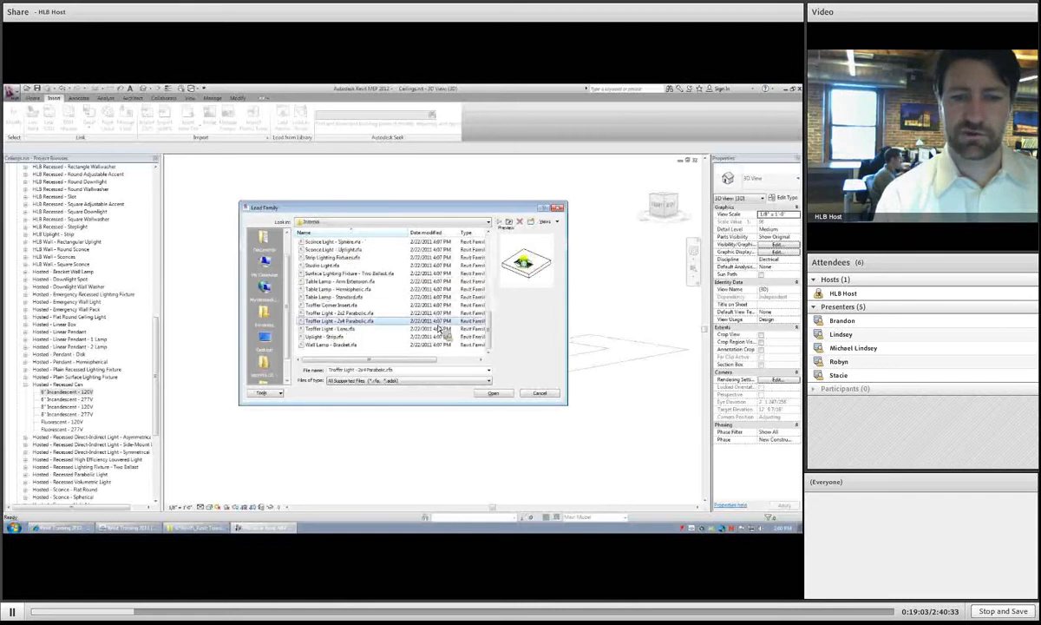
left_click(492, 393)
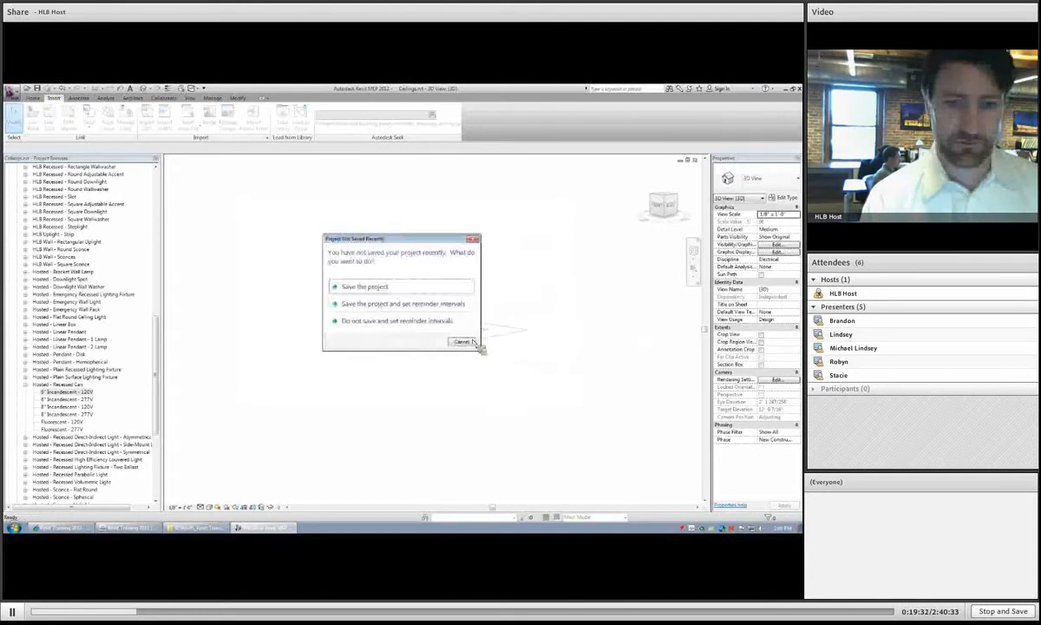
left_click(459, 342)
- Place a 2x4 (2 Lamp) - 120V parabolic troffer on the end ceiling with the existing fixture and another on the curved face
scroll(386, 315, "up", 3)
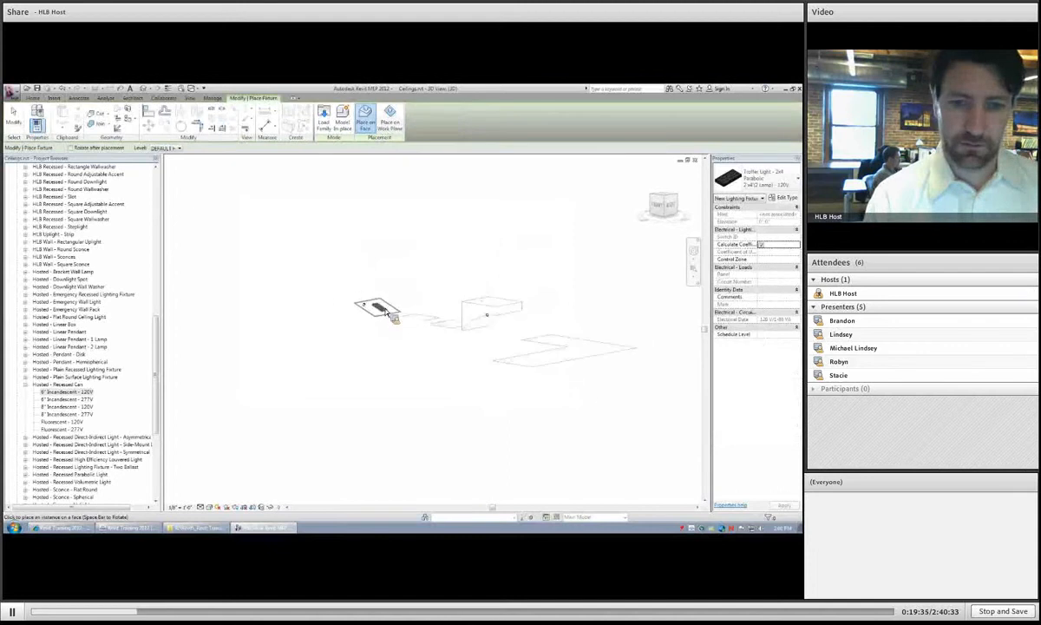
left_click(386, 315)
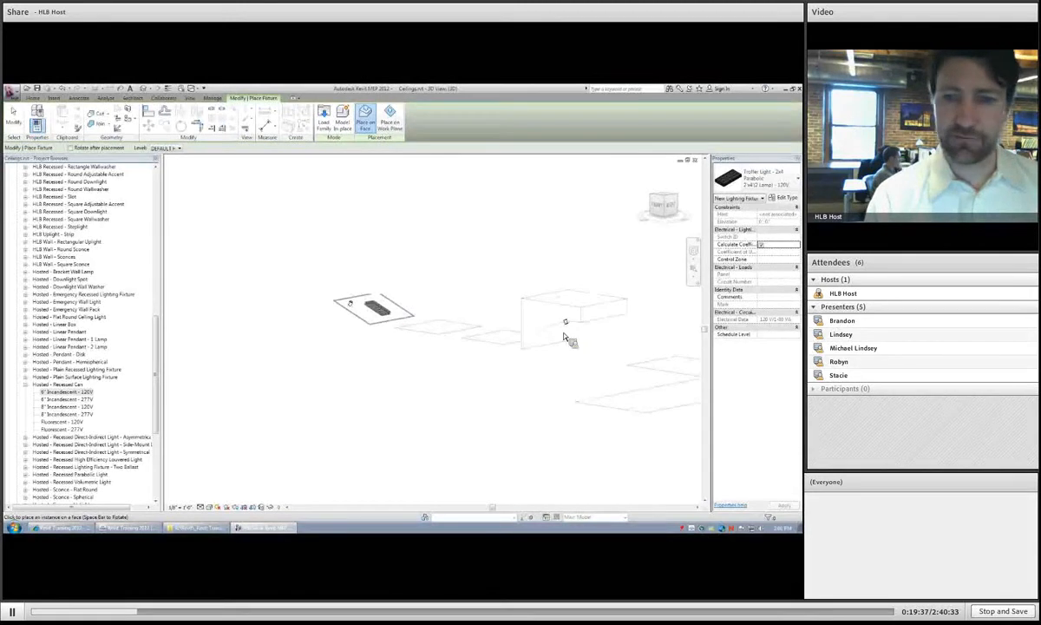
scroll(541, 385, "down", 2)
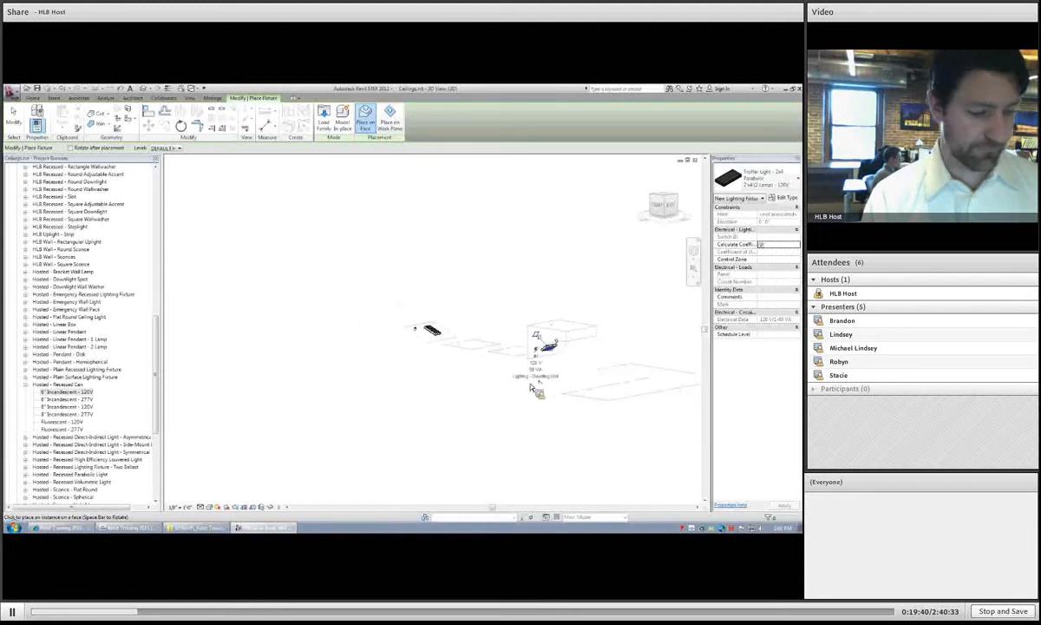
key("Escape")
key("Escape")
scroll(423, 349, "down", 1)
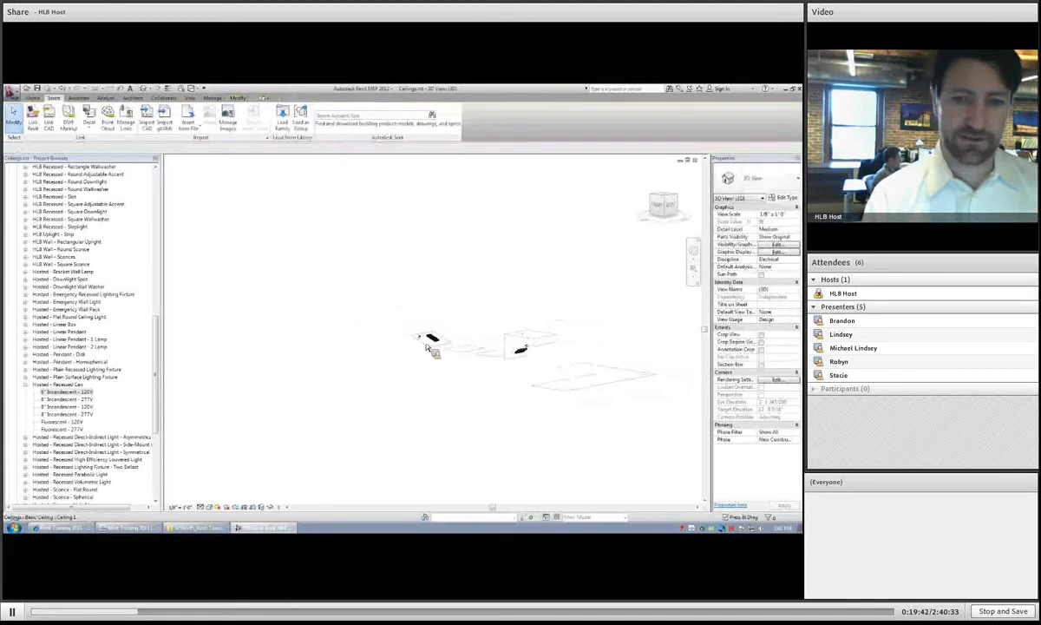
- Examine from several angles how the 2x4 troffers sit on the end ceiling and the curved face, selecting the ceiling troffer
left_click(422, 349)
middle_click_drag(417, 380, 569, 349, "shift")
scroll(411, 343, "up", 4)
left_click(437, 356)
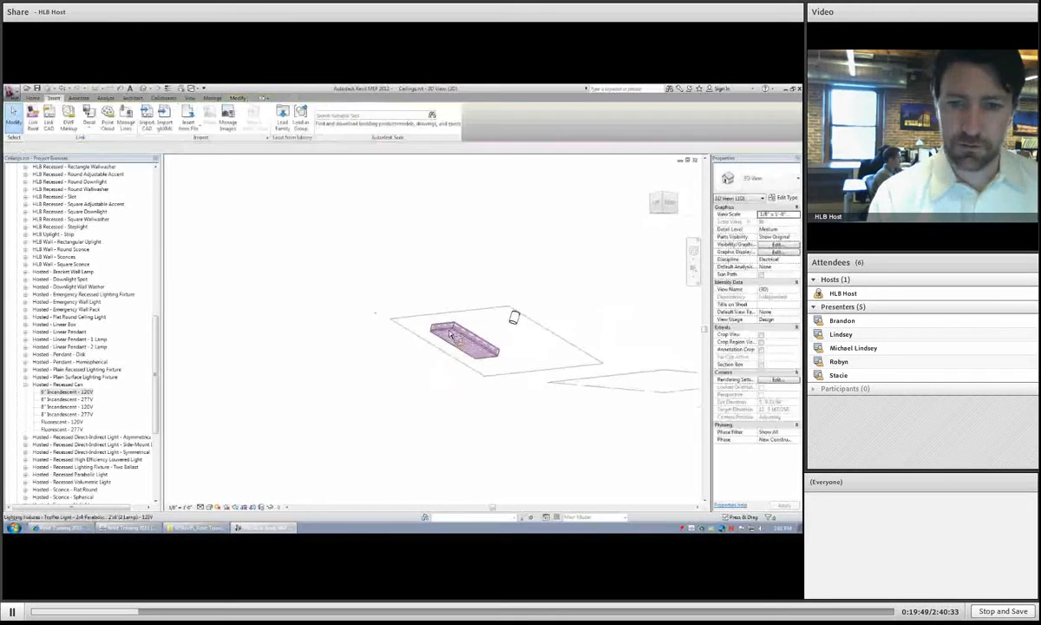
left_click(451, 328)
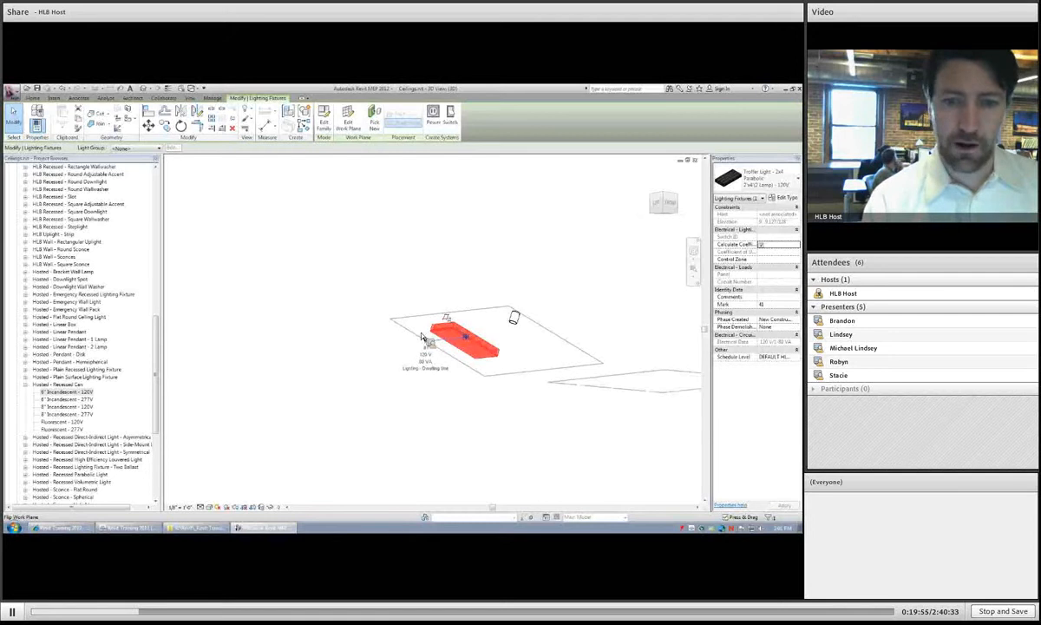
middle_click_drag(416, 338, 302, 351, "shift")
scroll(425, 367, "up", 3)
left_click(474, 374)
scroll(474, 374, "down", 4)
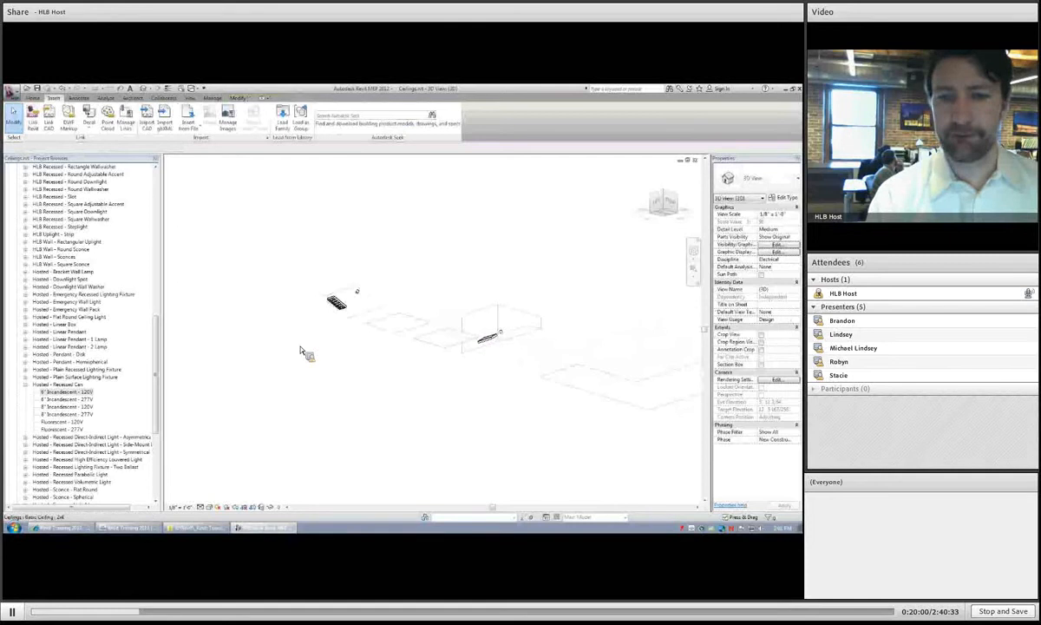
scroll(329, 308, "up", 4)
left_click(349, 286)
scroll(349, 284, "up", 2)
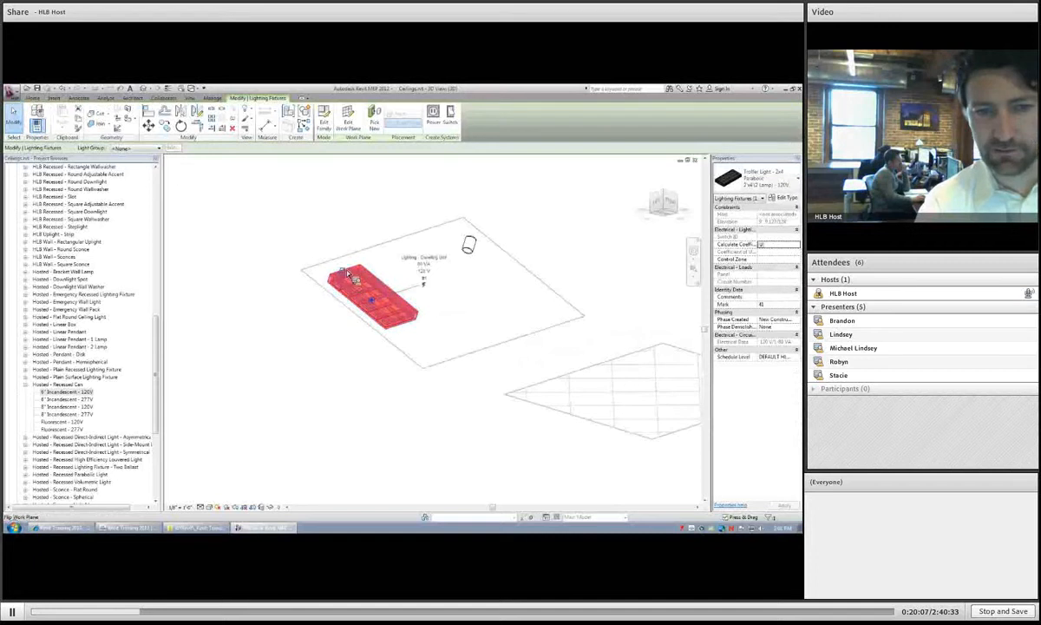
key("Escape")
scroll(350, 271, "down", 3)
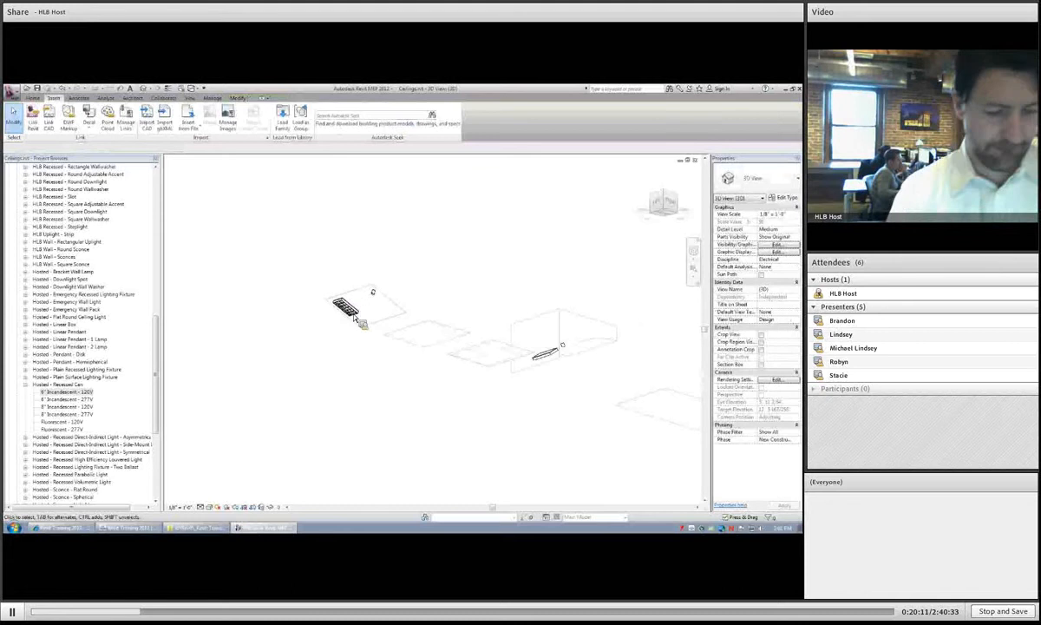
left_click(352, 304)
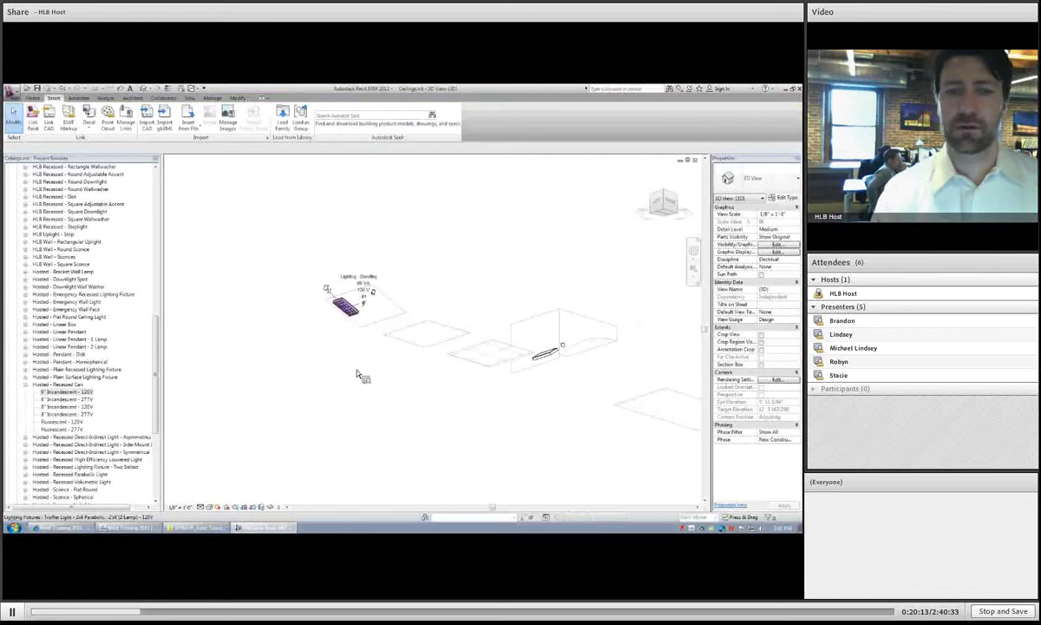
middle_click_drag(412, 347, 386, 246, "shift")
left_click(386, 246)
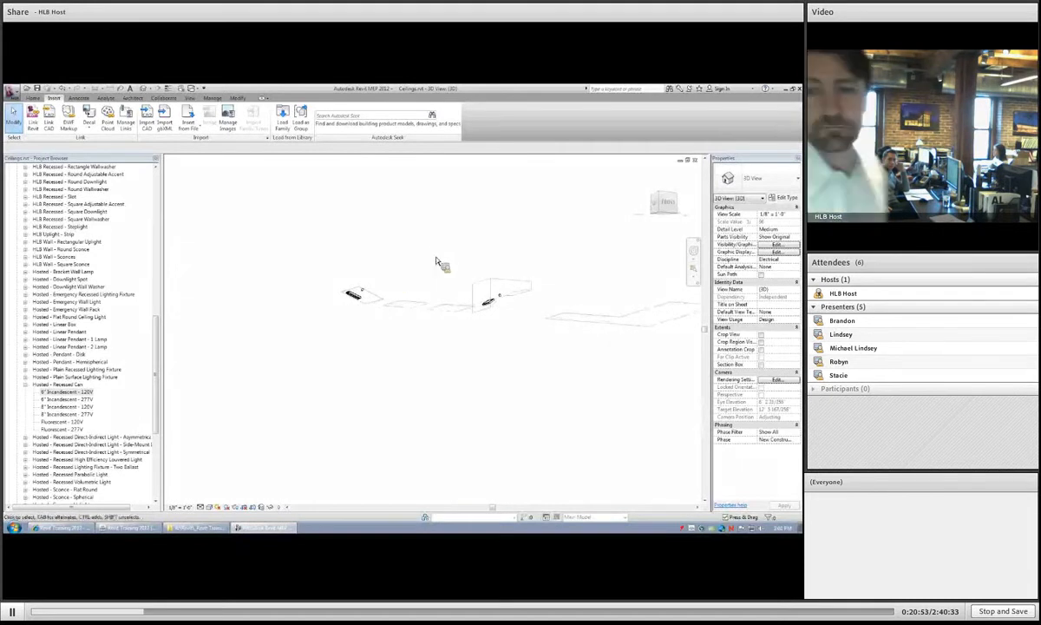
- Close the Ceilings project and the HLB Recessed troffer family without saving changes to either file
scroll(436, 261, "down", 3)
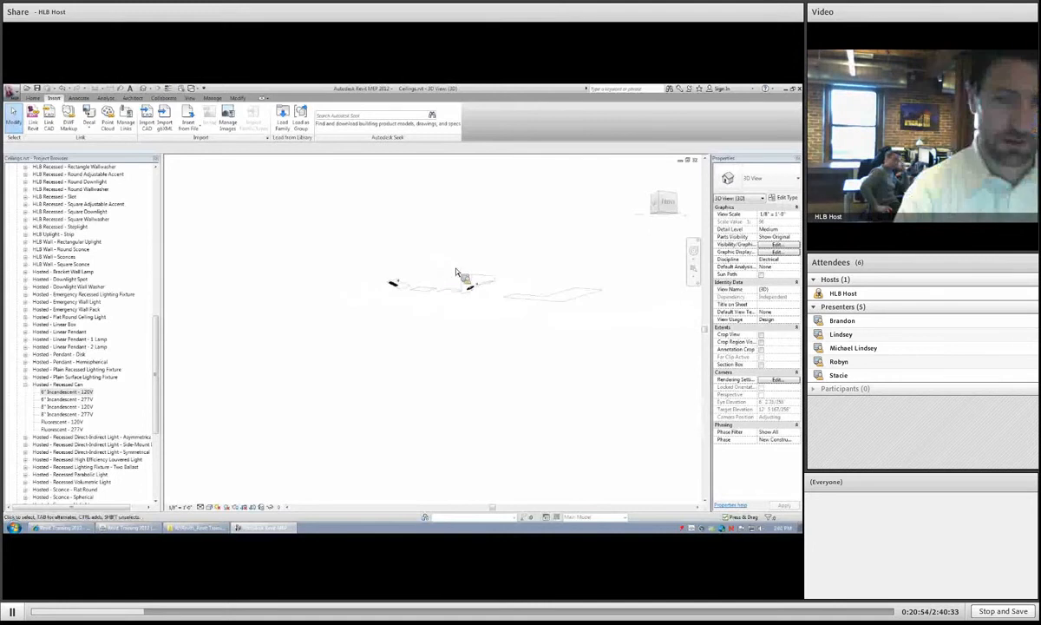
middle_click_drag(465, 280, 453, 299, "shift")
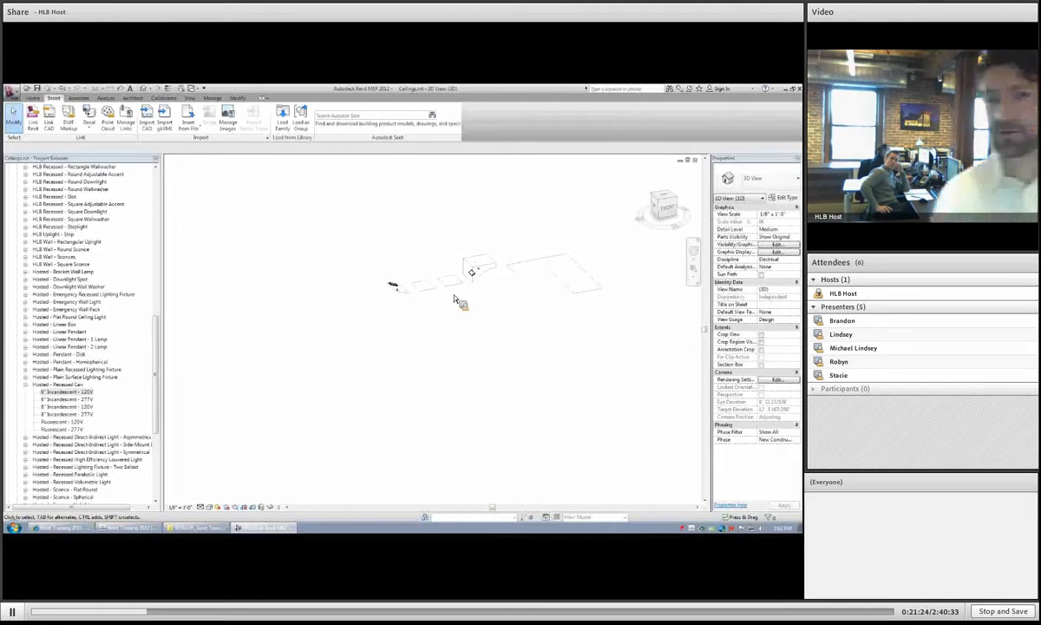
left_click(696, 160)
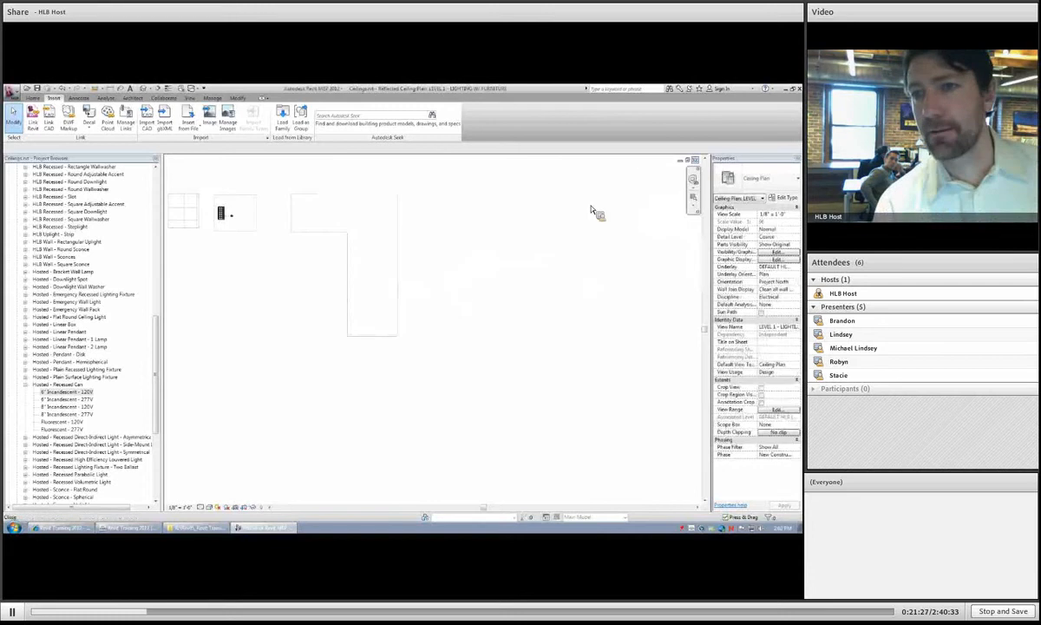
left_click(695, 161)
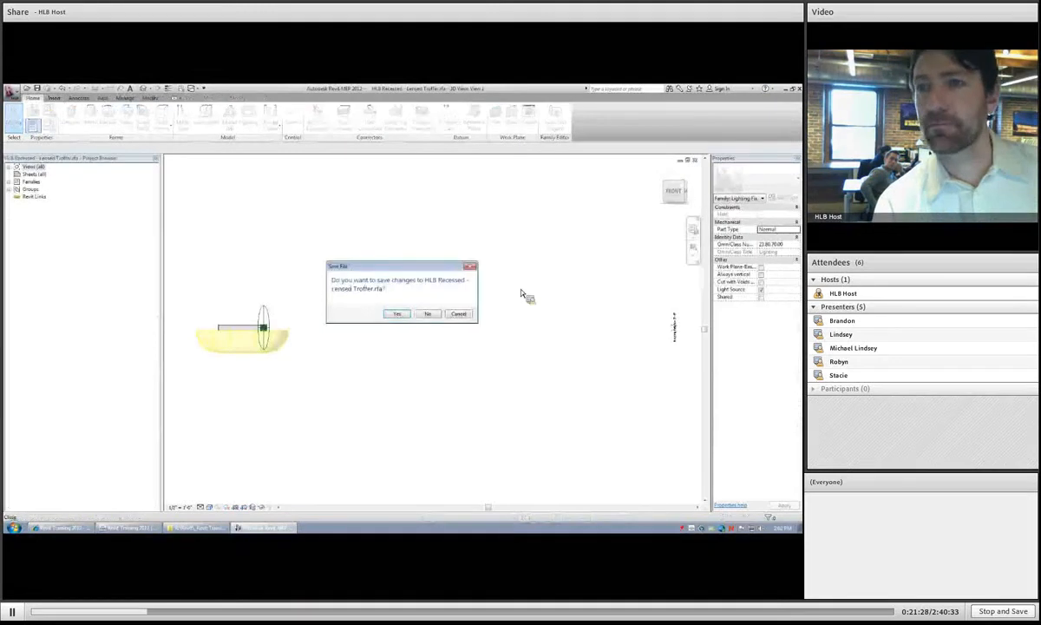
key("n")
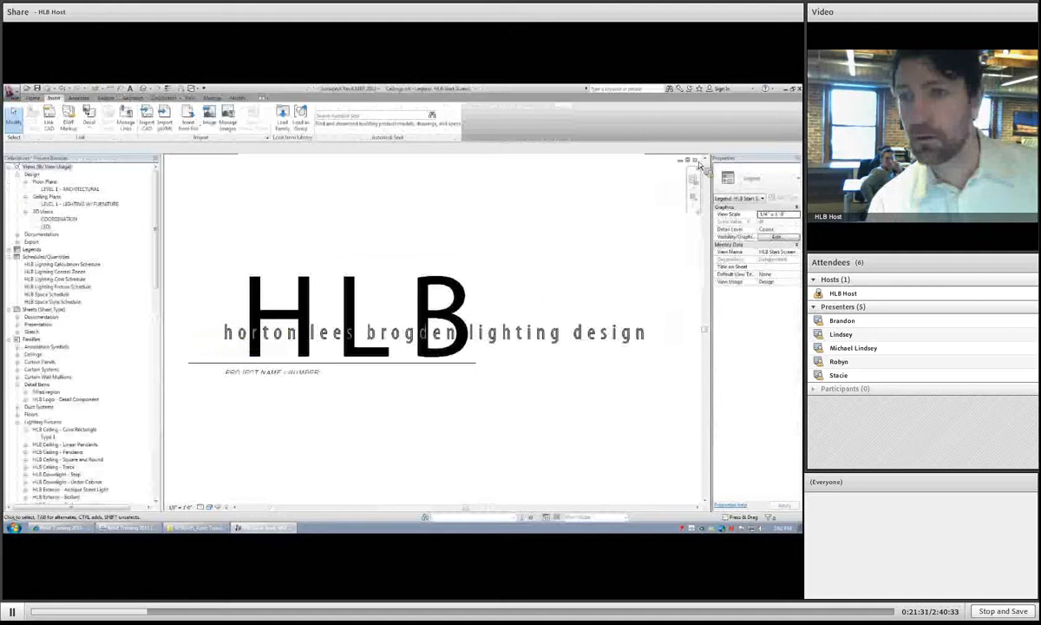
left_click(696, 161)
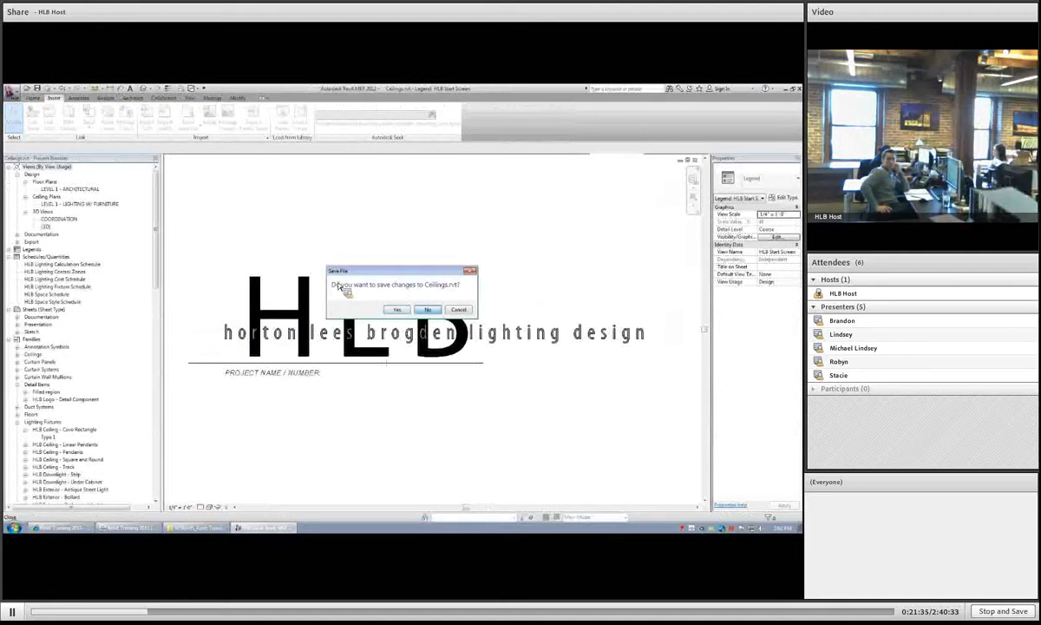
key("n")
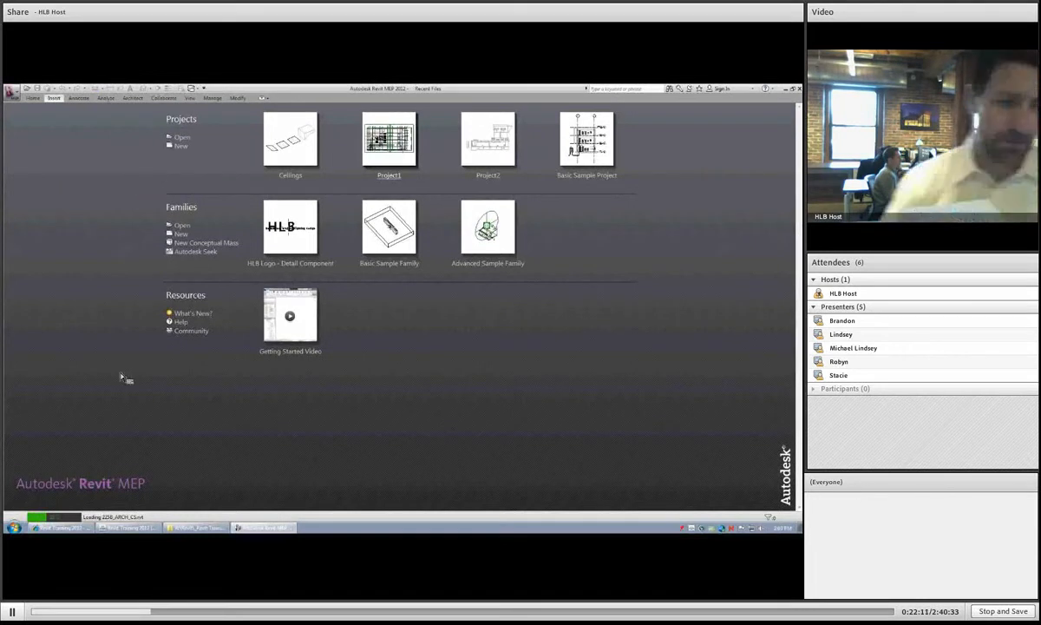
- Open the LEVEL 2 ceiling plan from the Design views of Project1
left_click(127, 529)
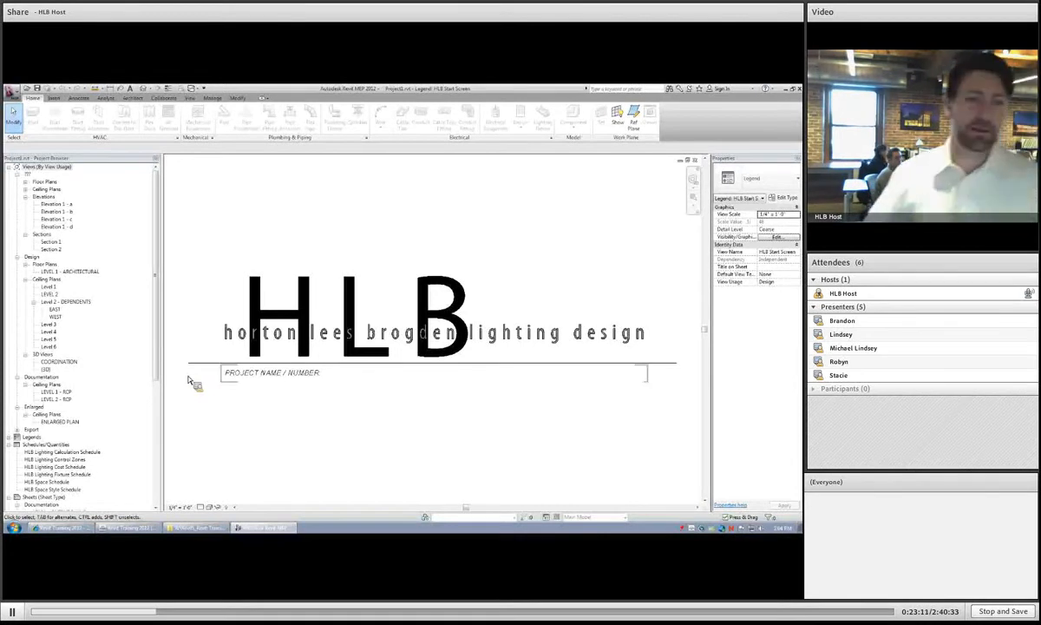
left_click(56, 218)
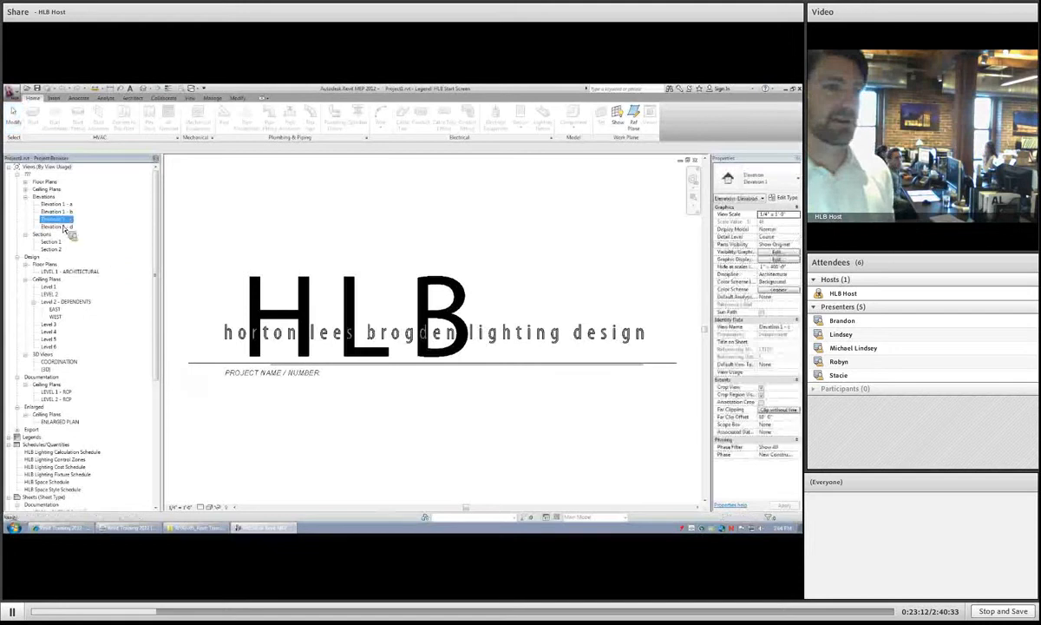
left_click_drag(64, 227, 33, 189)
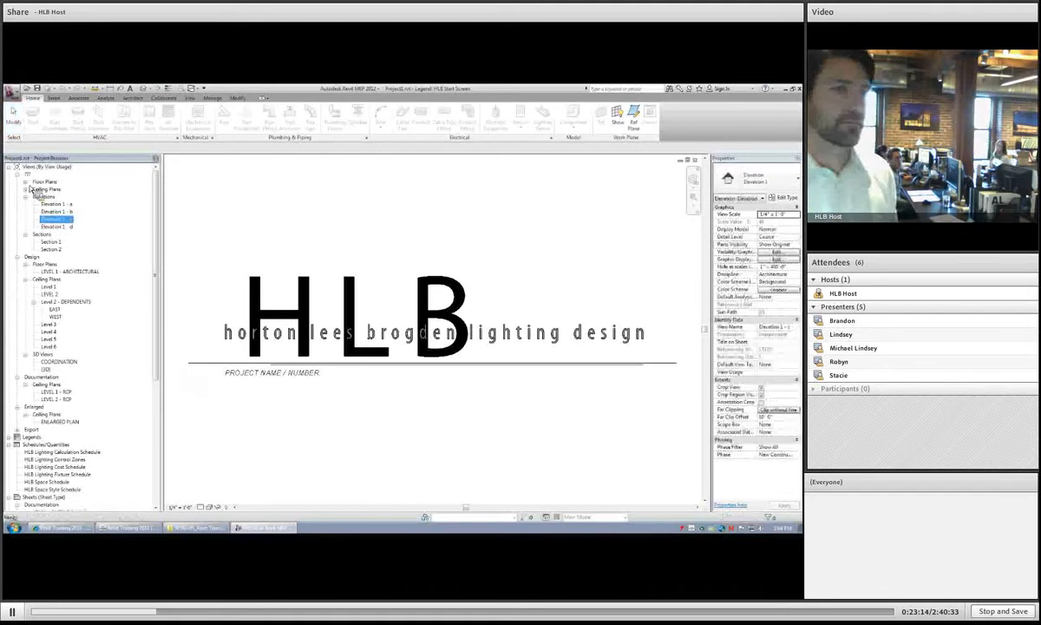
left_click(26, 182)
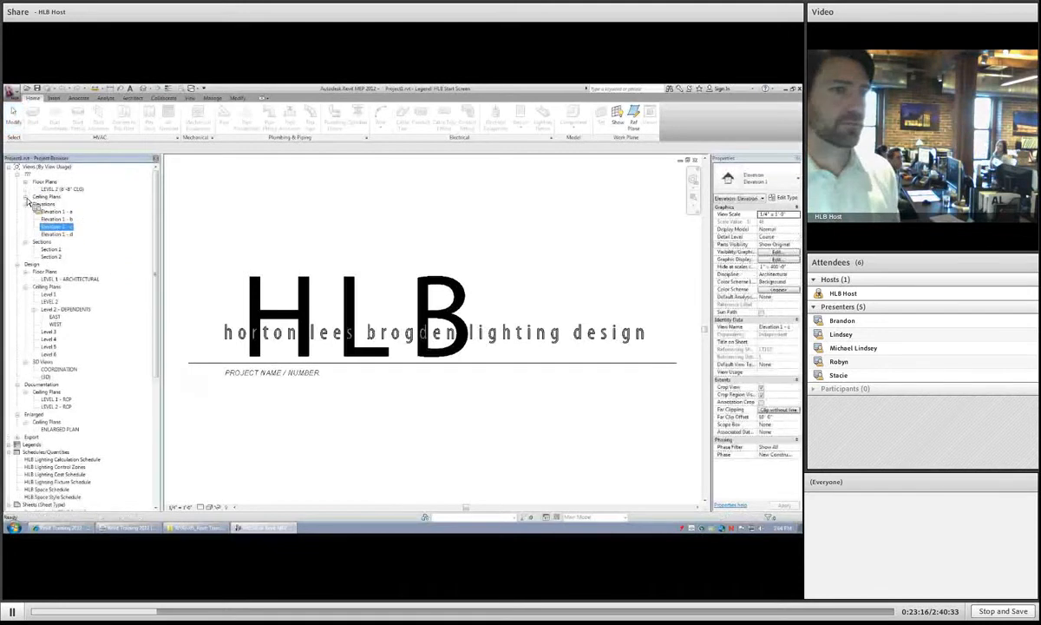
left_click(50, 301)
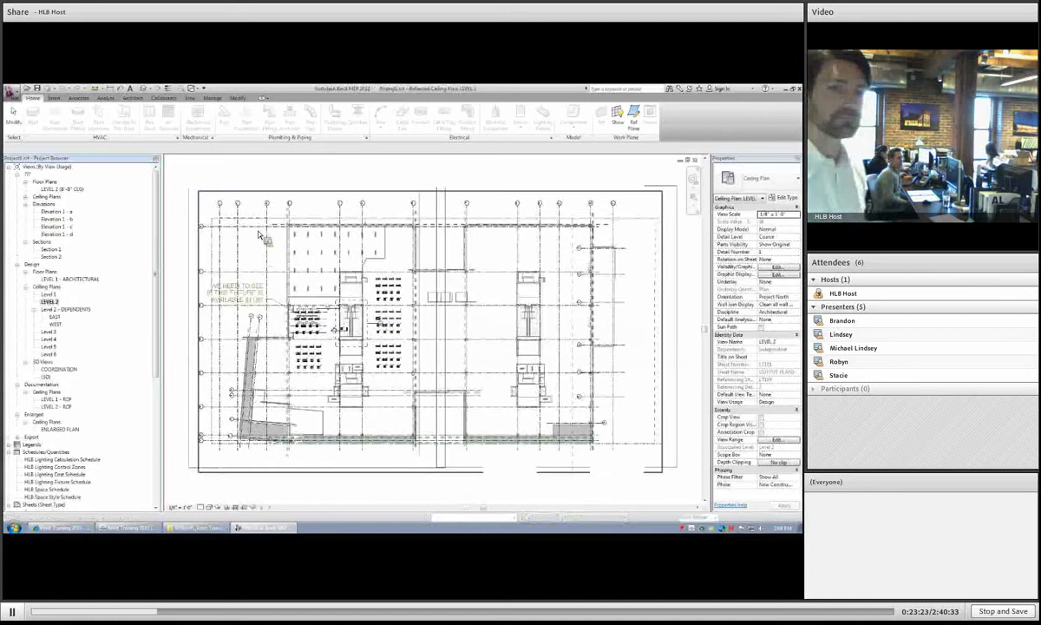
- Examine the family categories offered for a Model In-Place component and cancel without creating one
left_click(574, 131)
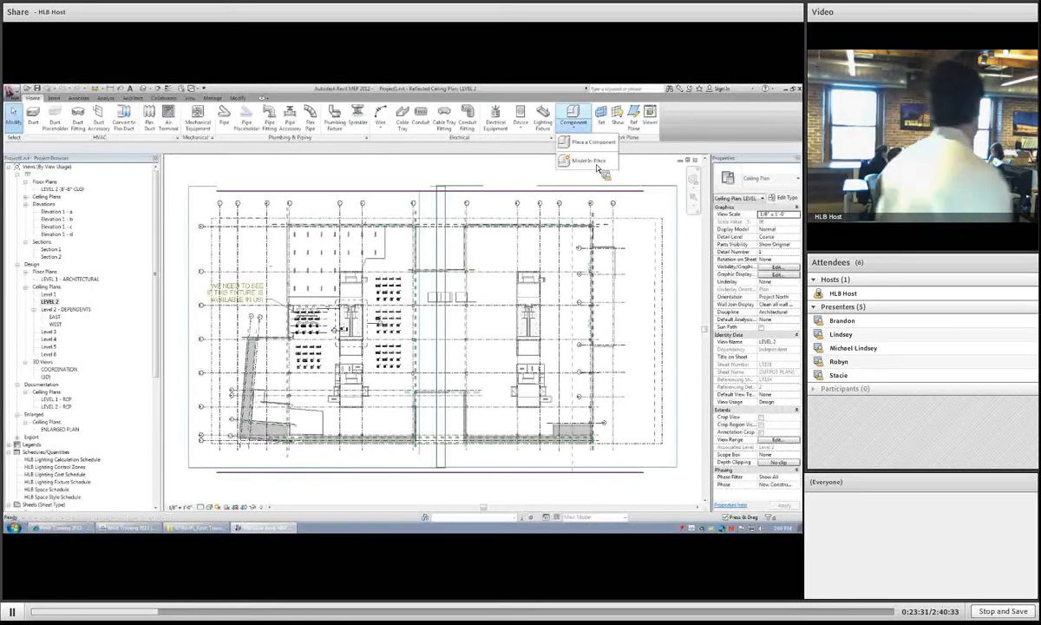
left_click(596, 163)
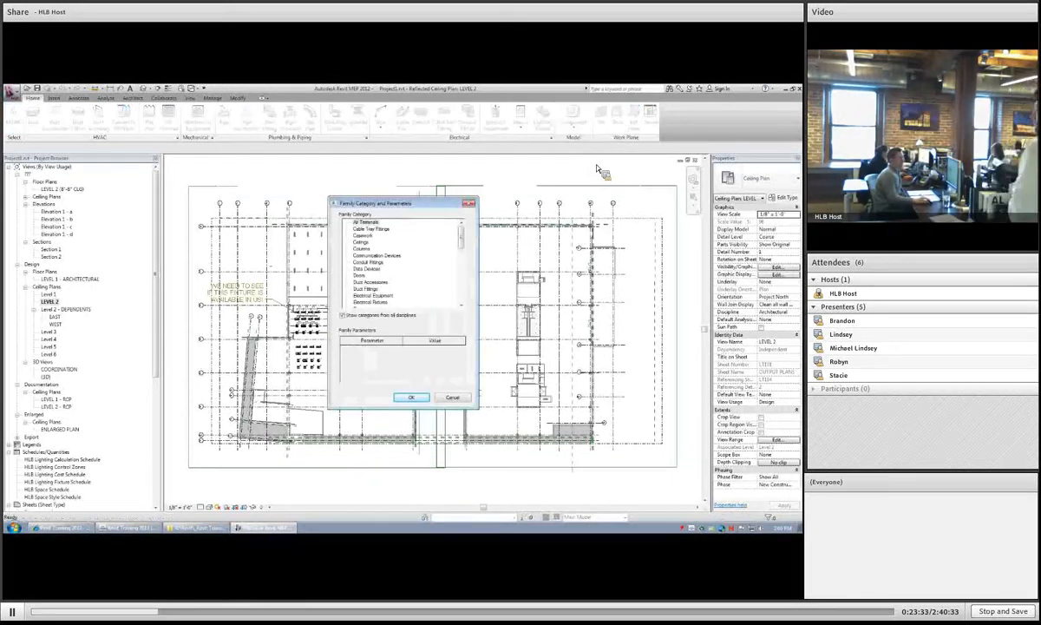
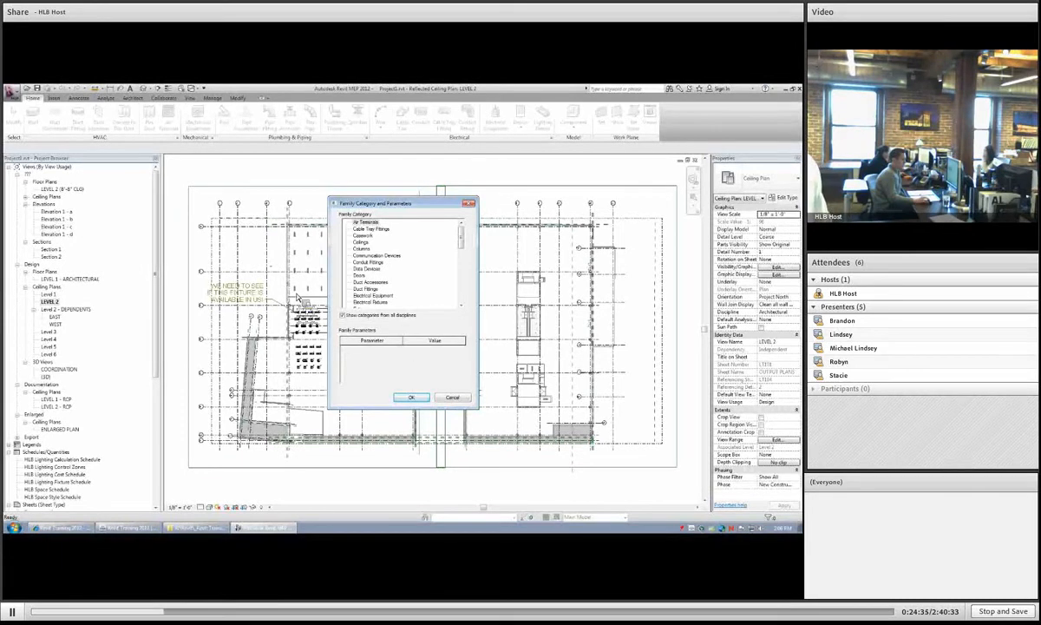
left_click(452, 397)
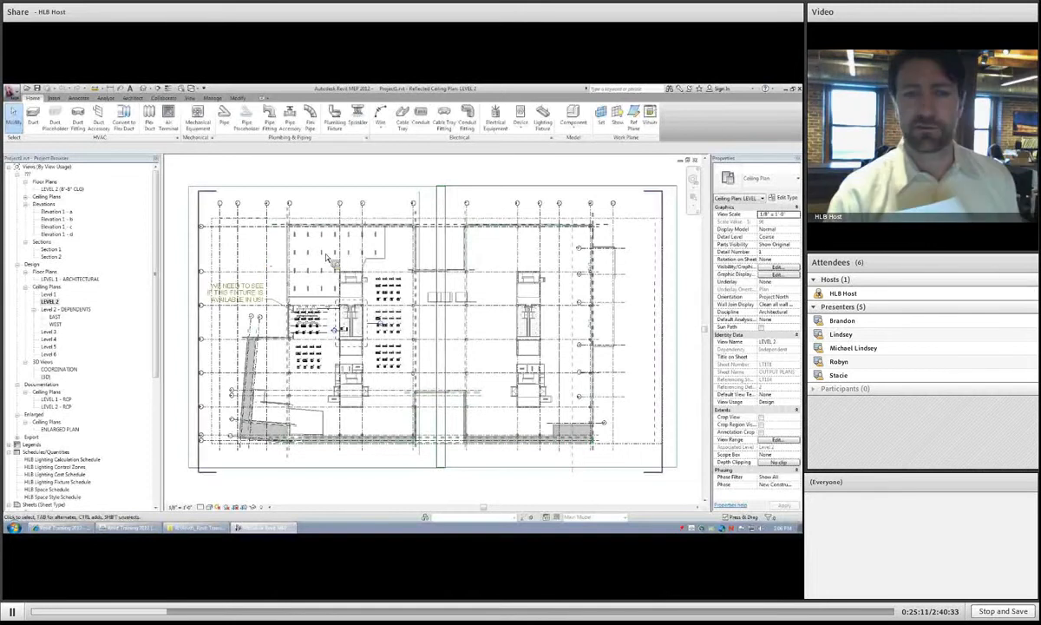
- Check the Room Bounding setting in the type properties of the linked architectural model and deselect the link
left_click(590, 211)
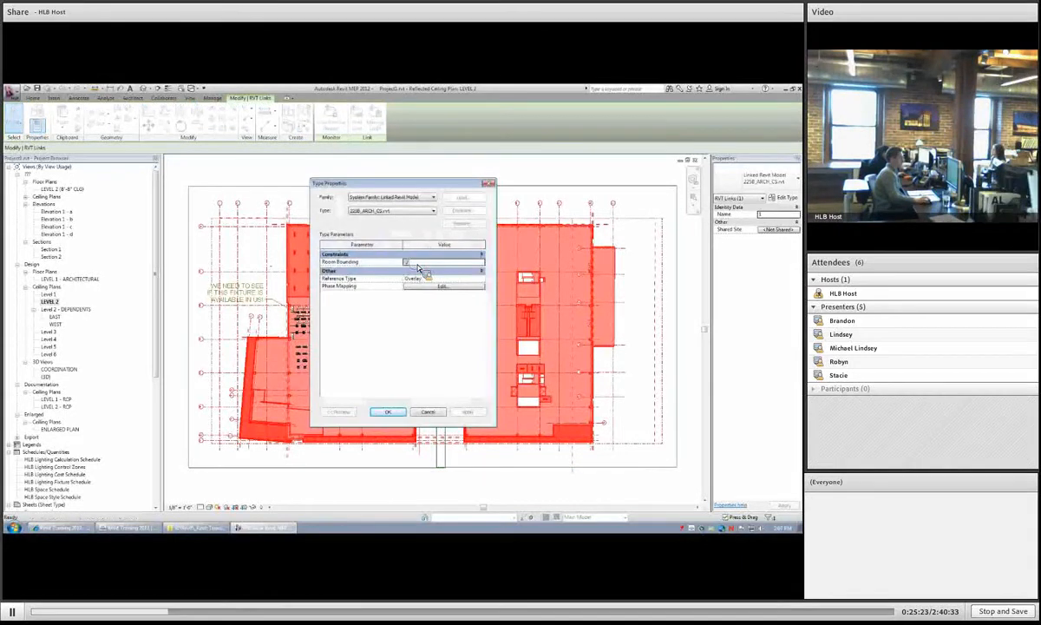
key("ctrl")
key("ctrl")
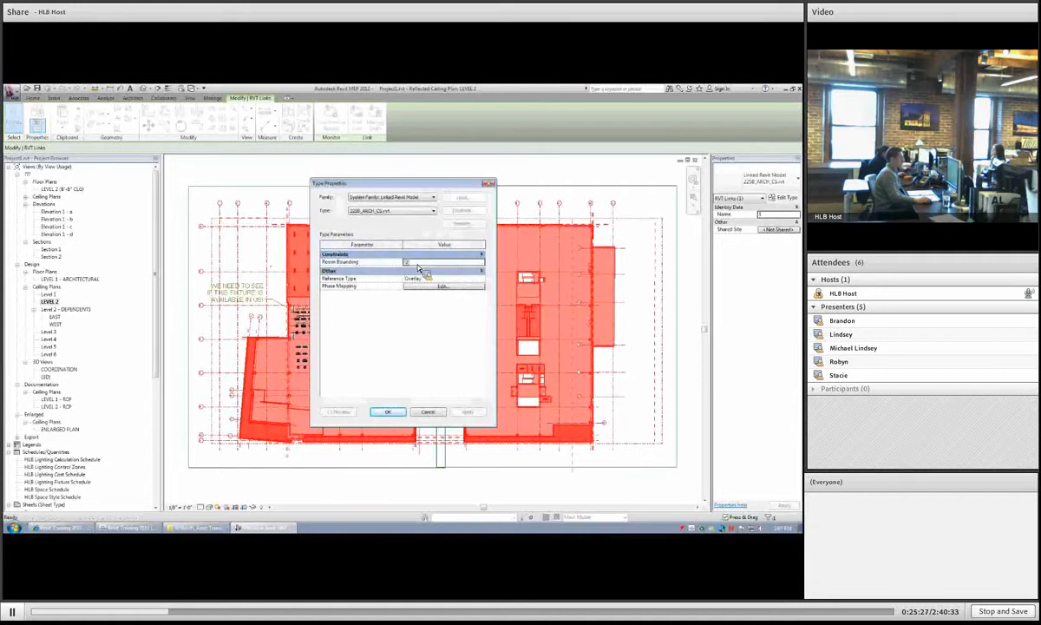
left_click(388, 411)
left_click(241, 190)
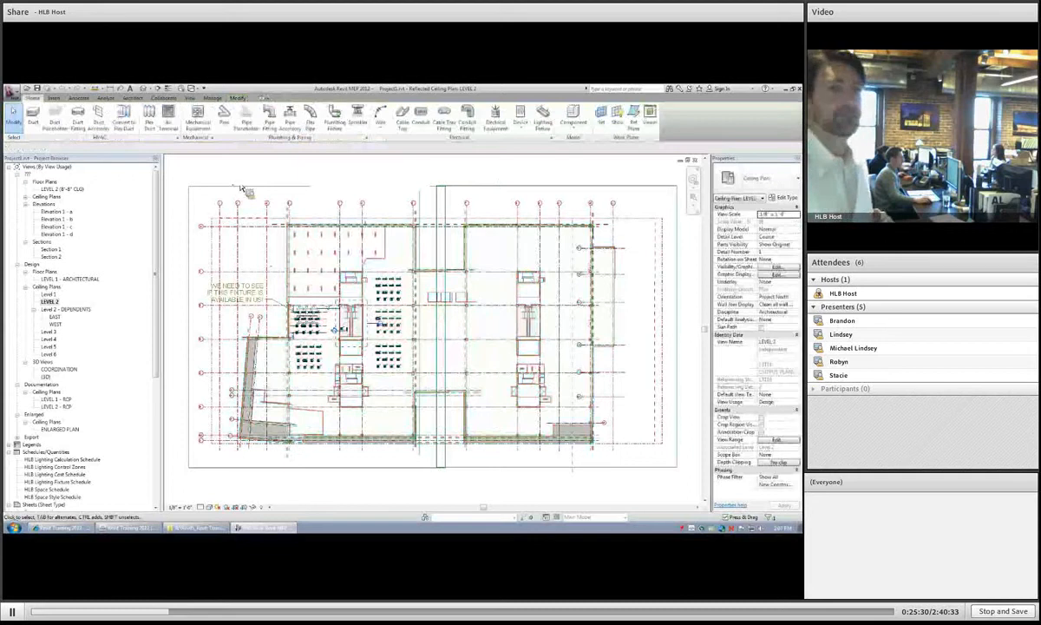
- Place tagged spaces automatically in all enclosed areas of the LEVEL 2 ceiling plan and end the Space command
left_click(108, 98)
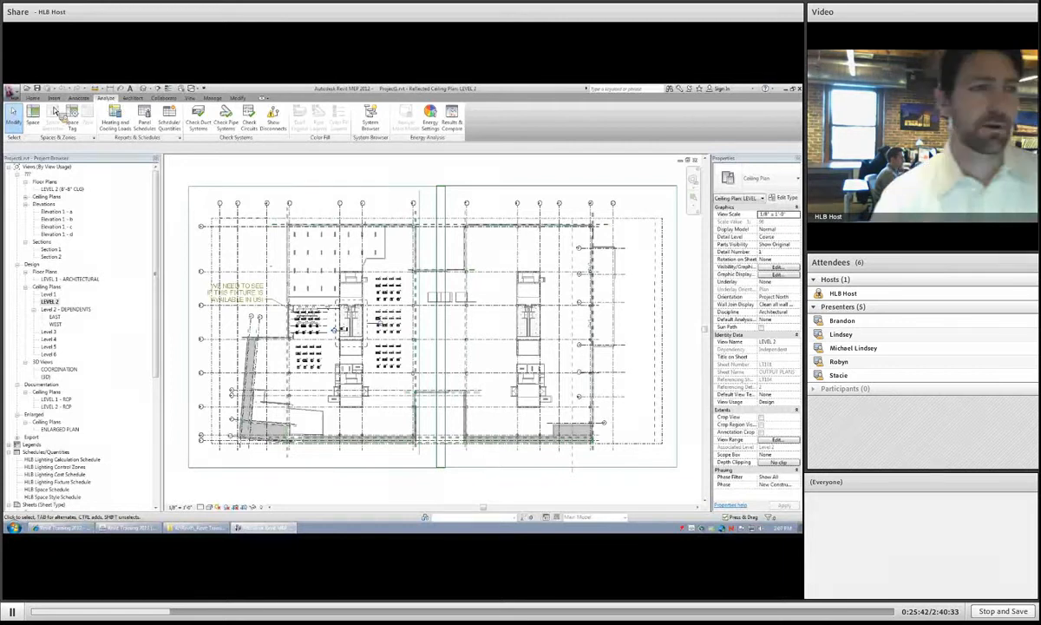
left_click(43, 122)
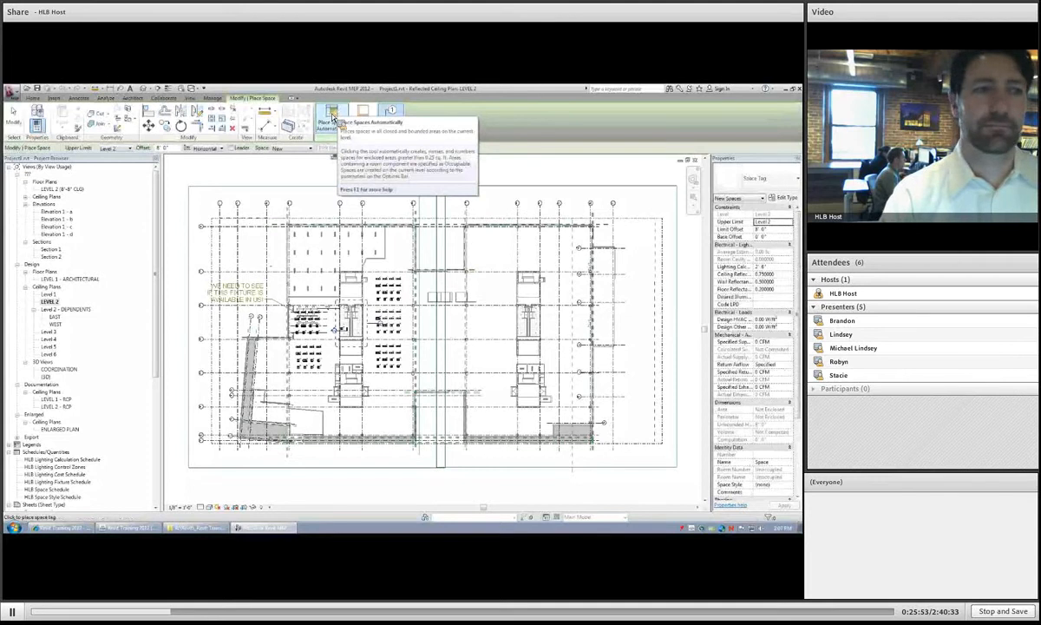
left_click(332, 118)
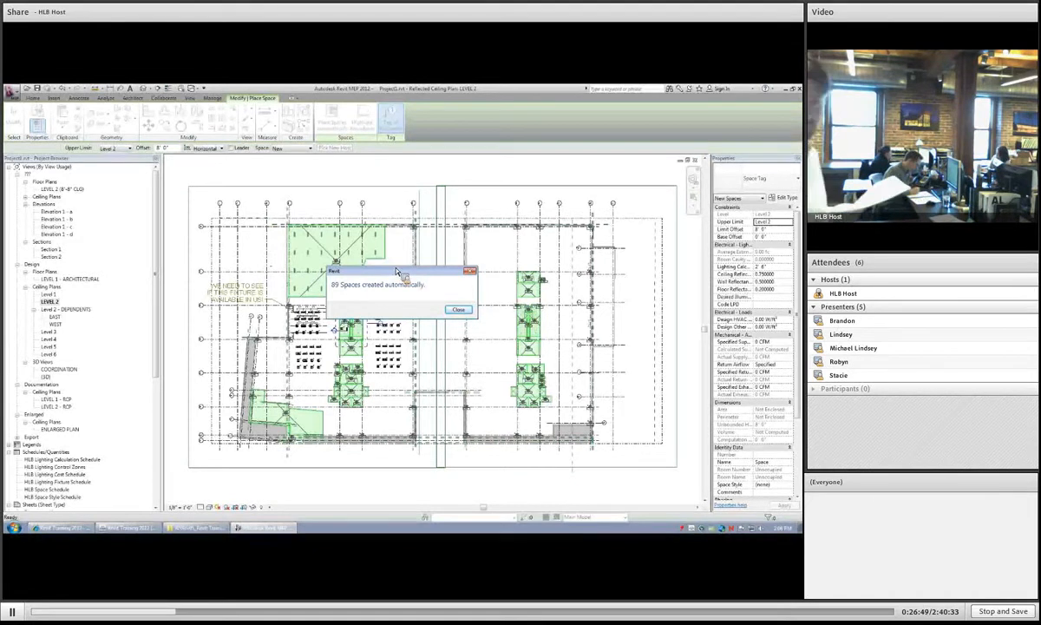
left_click(459, 311)
key("Escape")
key("Escape")
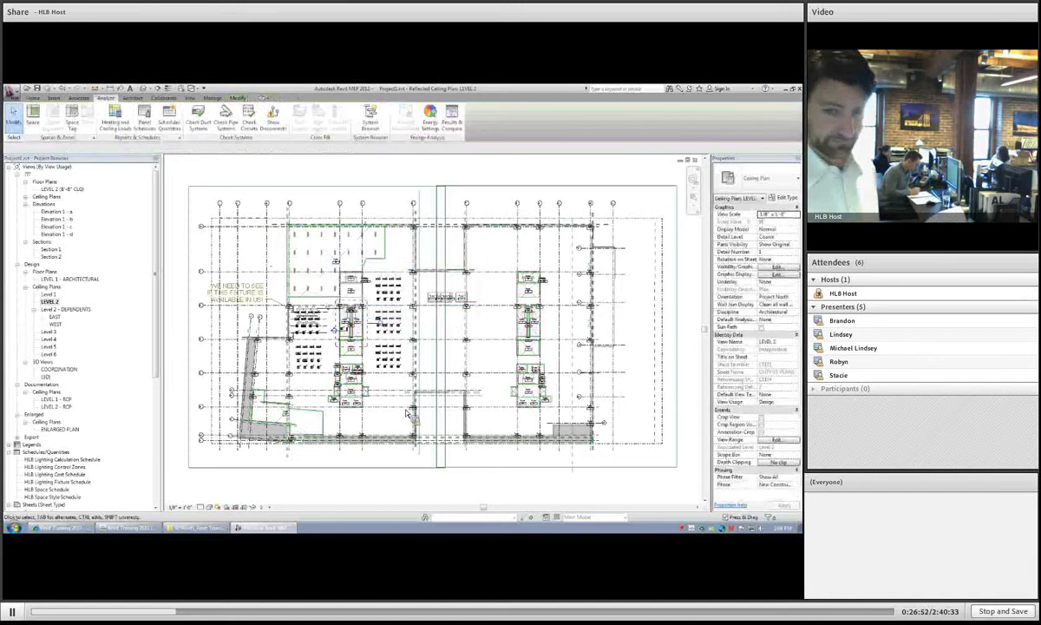
key("Return")
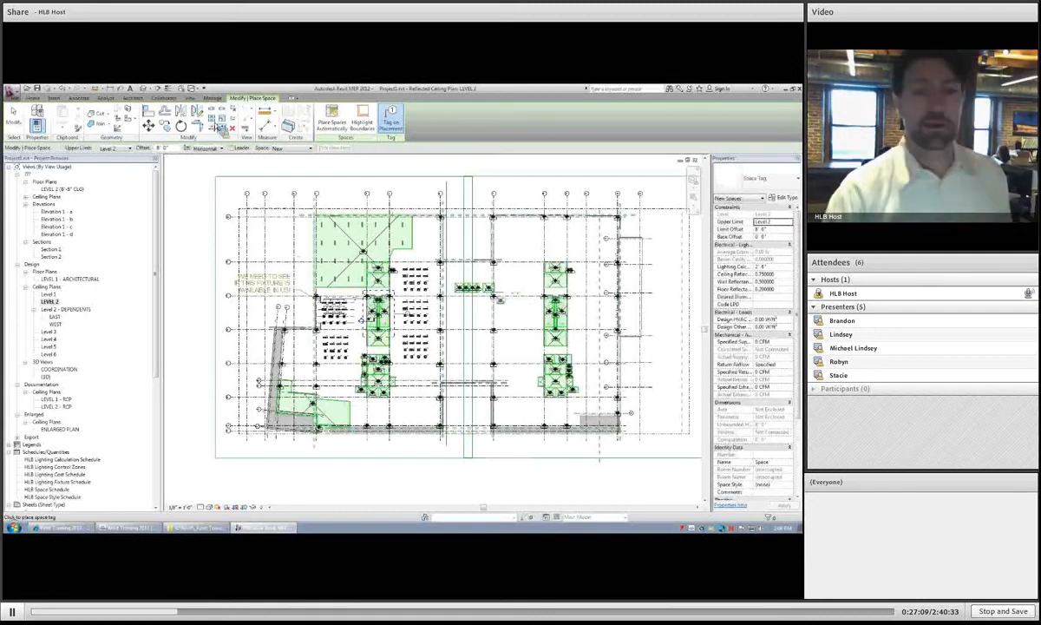
left_click(105, 99)
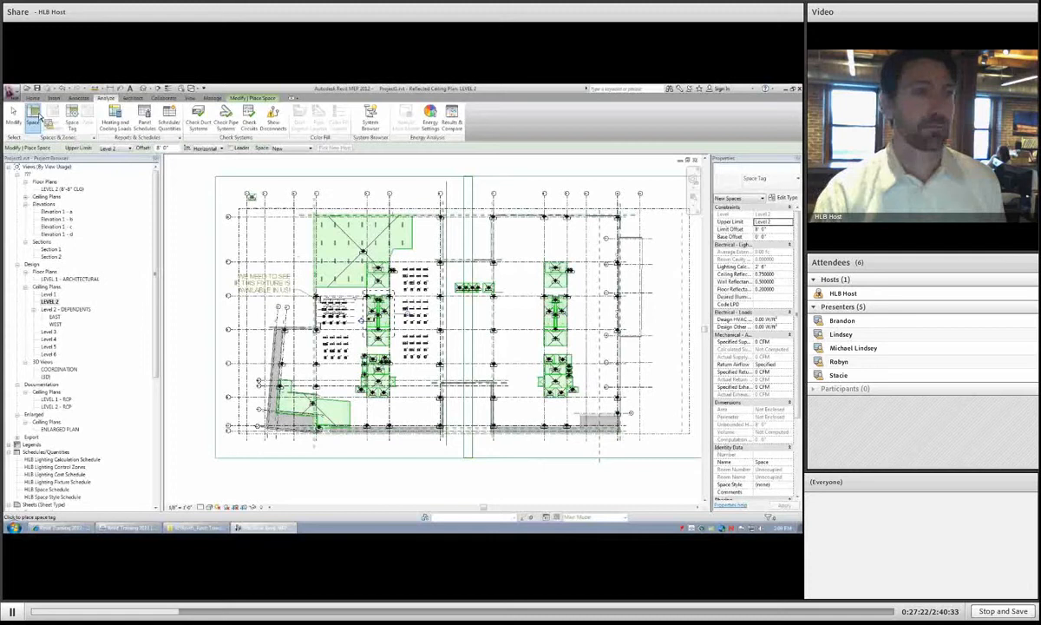
key("Escape")
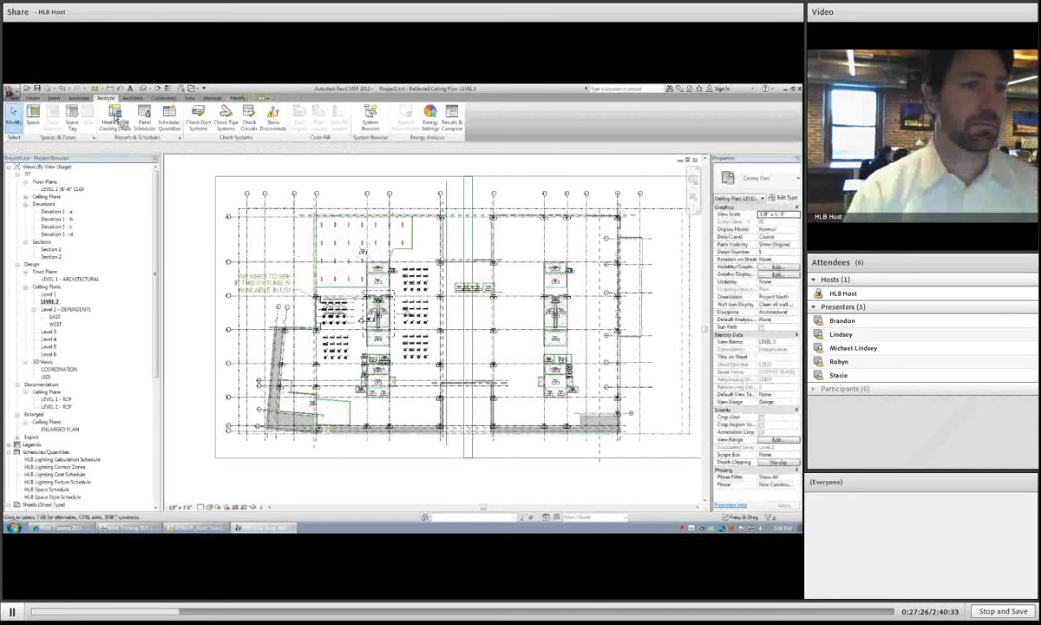
- Move the tag of the large space in the plan's upper-left area further left and select that space
left_click(357, 262)
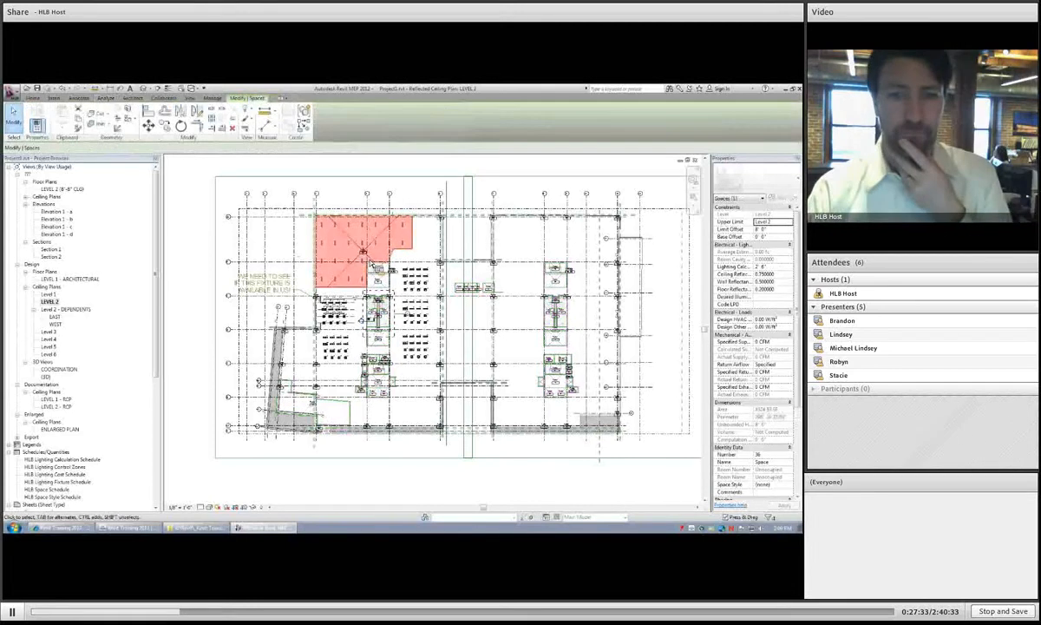
scroll(369, 263, "up", 3)
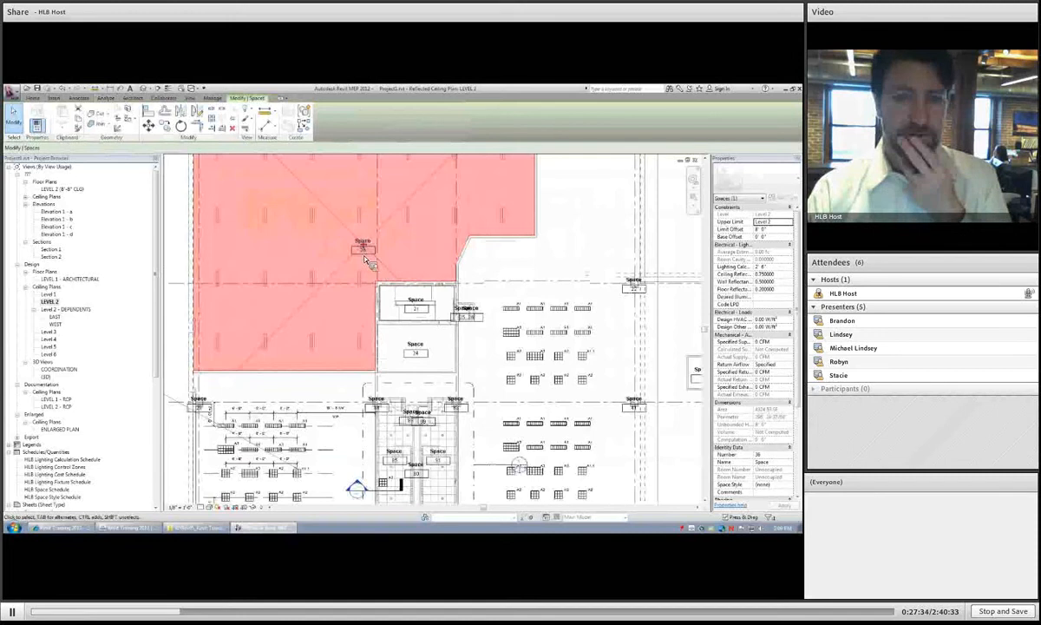
left_click_drag(363, 250, 309, 253)
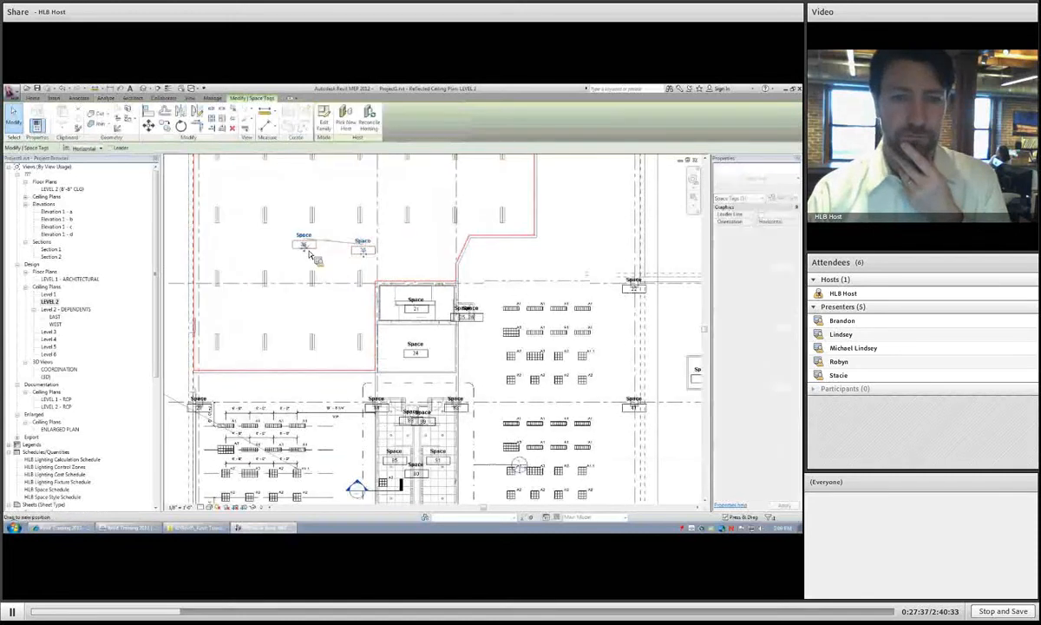
left_click(334, 242)
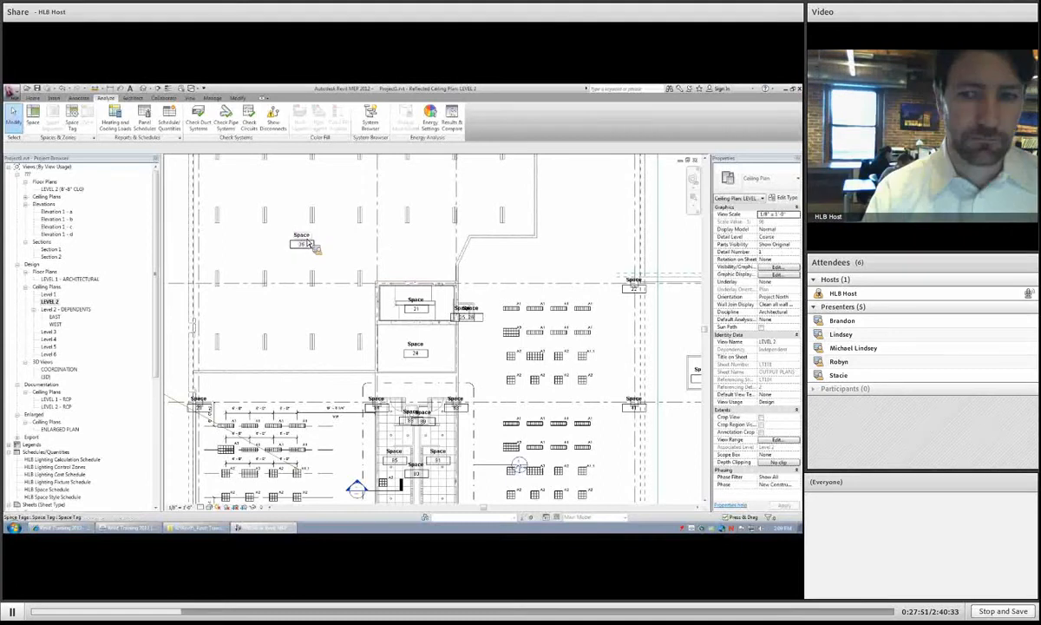
key("Tab")
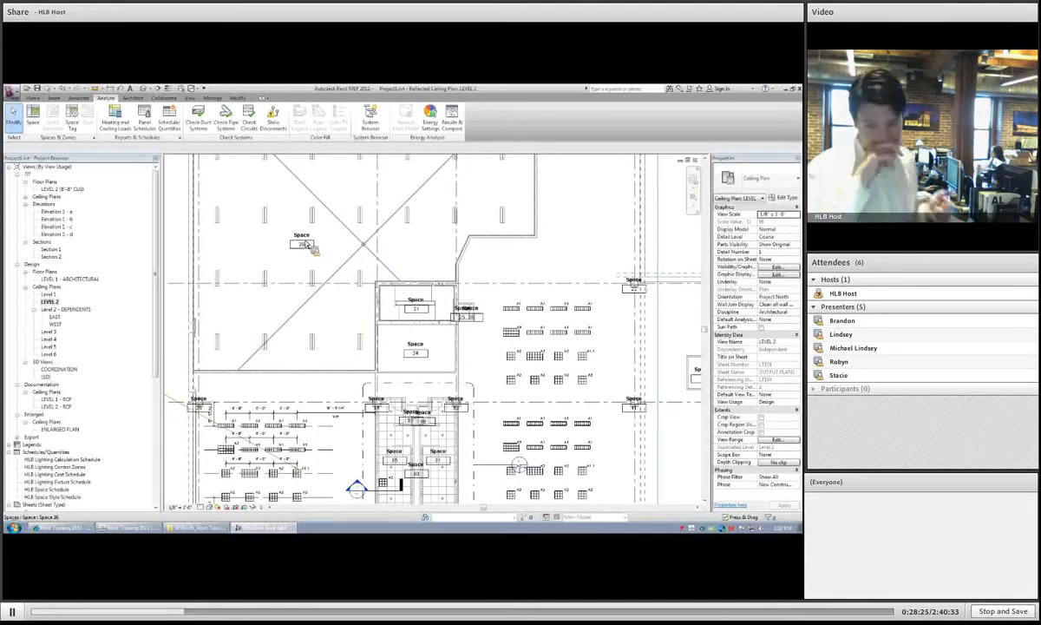
left_click(334, 267)
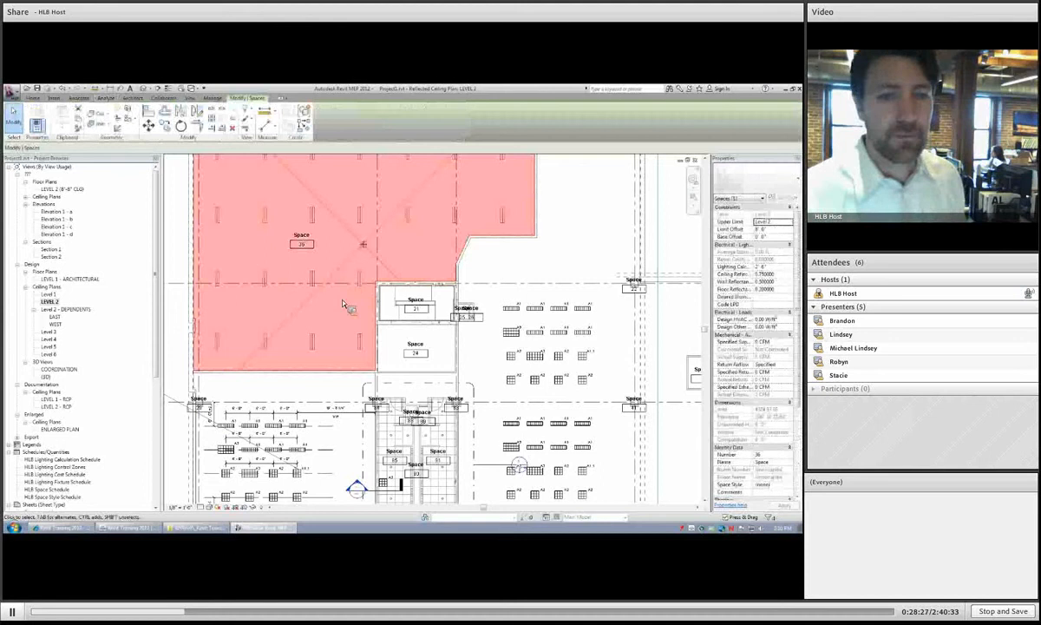
- Move the TYPICAL EXAMPLE fixture group from the area below up into the large upper-left space, removing its constraints
scroll(323, 299, "down", 3)
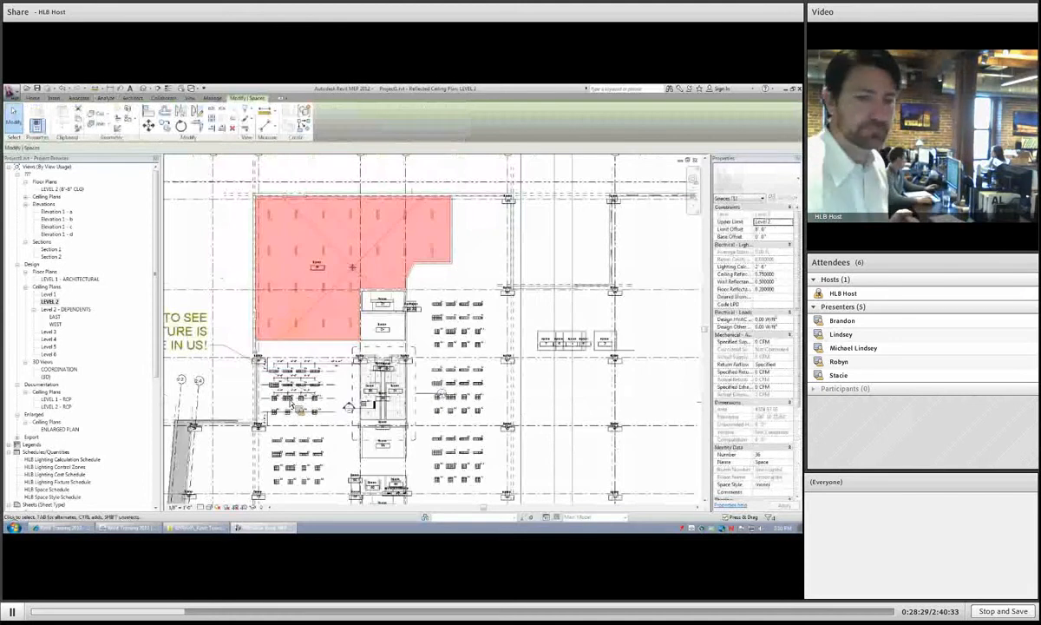
left_click_drag(287, 382, 295, 237)
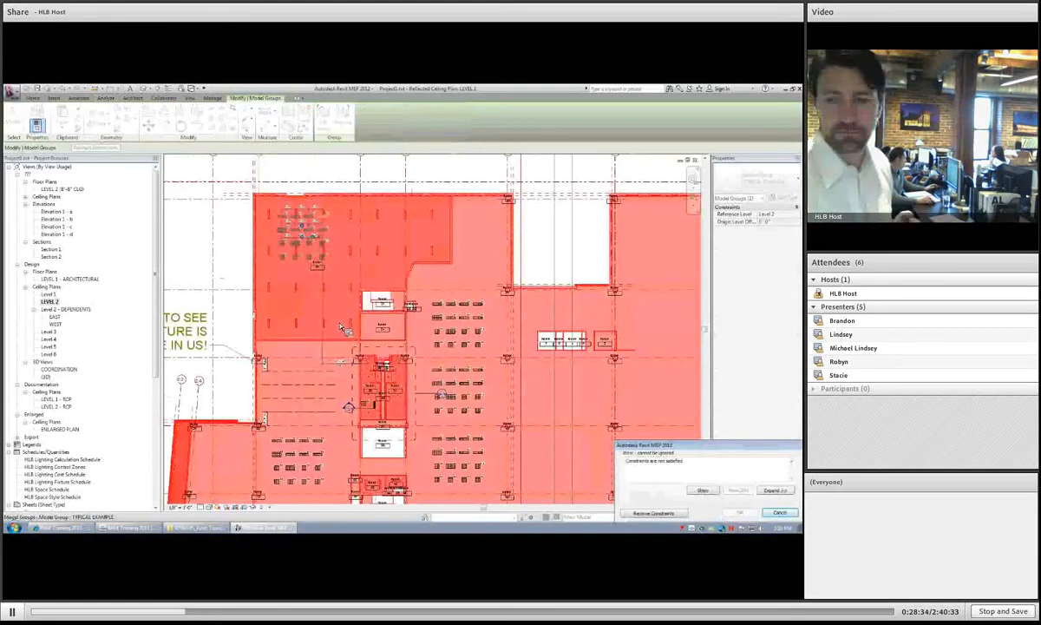
left_click(653, 512)
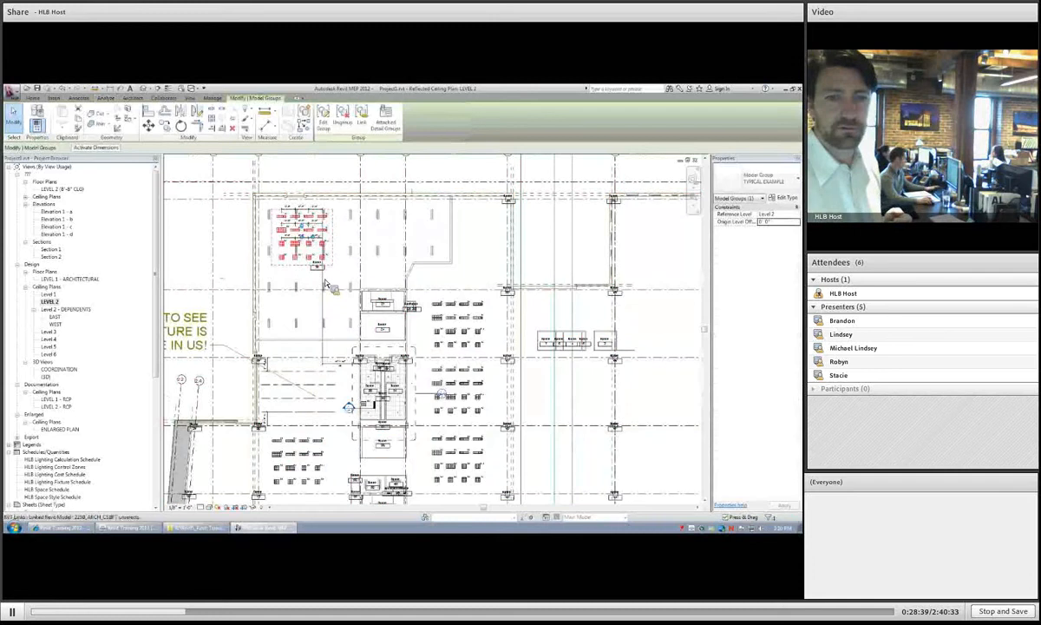
- Move the Section 2 line from the core area up into the large upper-left space and open its section view
key("Escape")
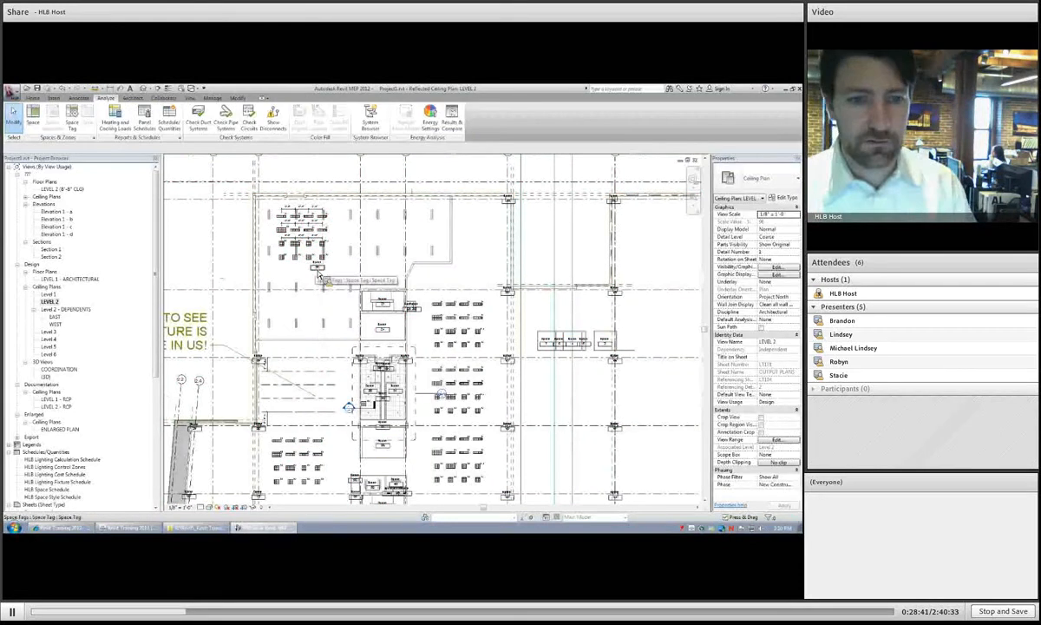
left_click(321, 276)
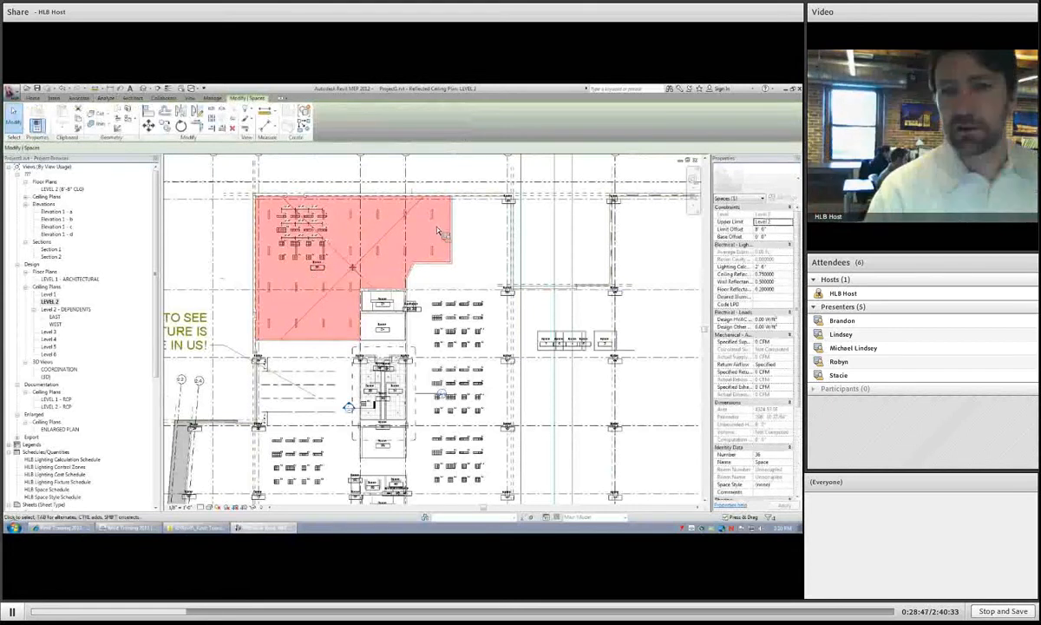
left_click(370, 415)
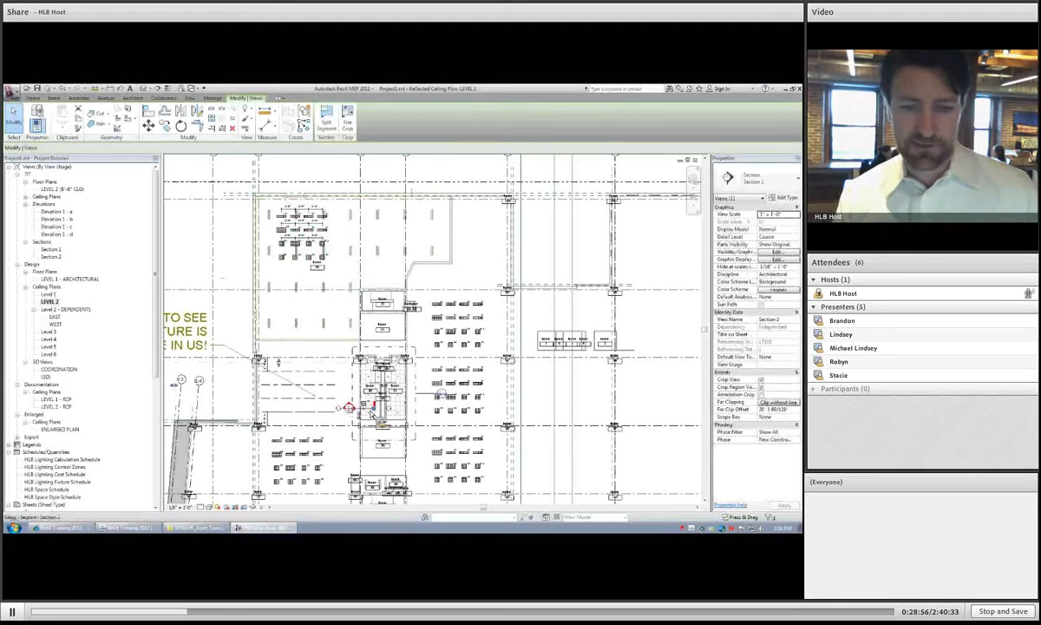
mouse_move(373, 417)
left_mouse_down()
mouse_move(345, 291)
mouse_move(452, 279)
left_mouse_up()
left_click_drag(362, 258, 466, 257)
right_click(382, 233)
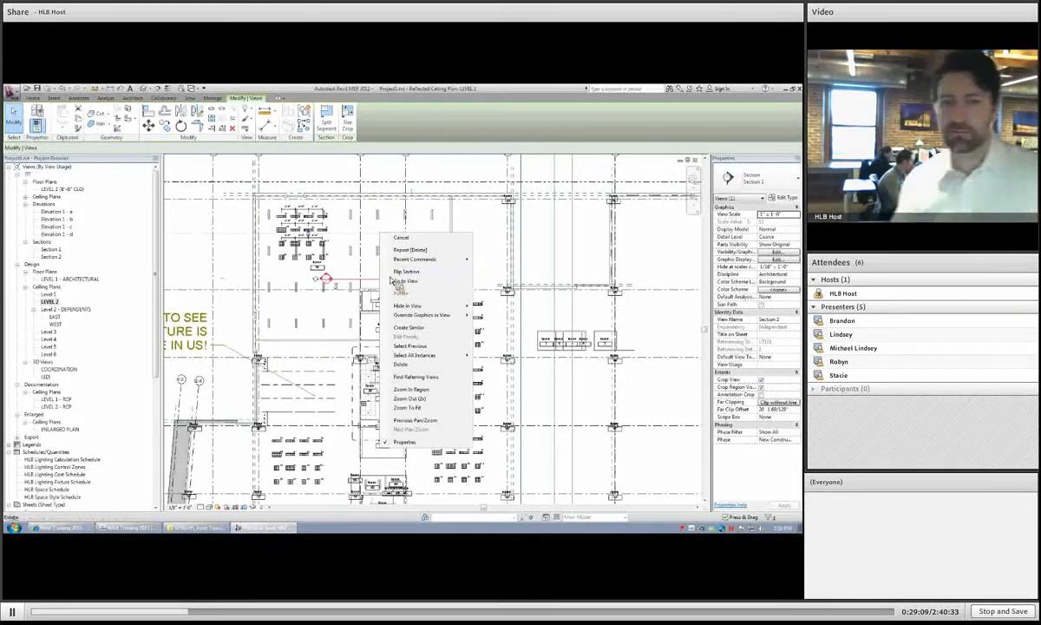
left_click(406, 281)
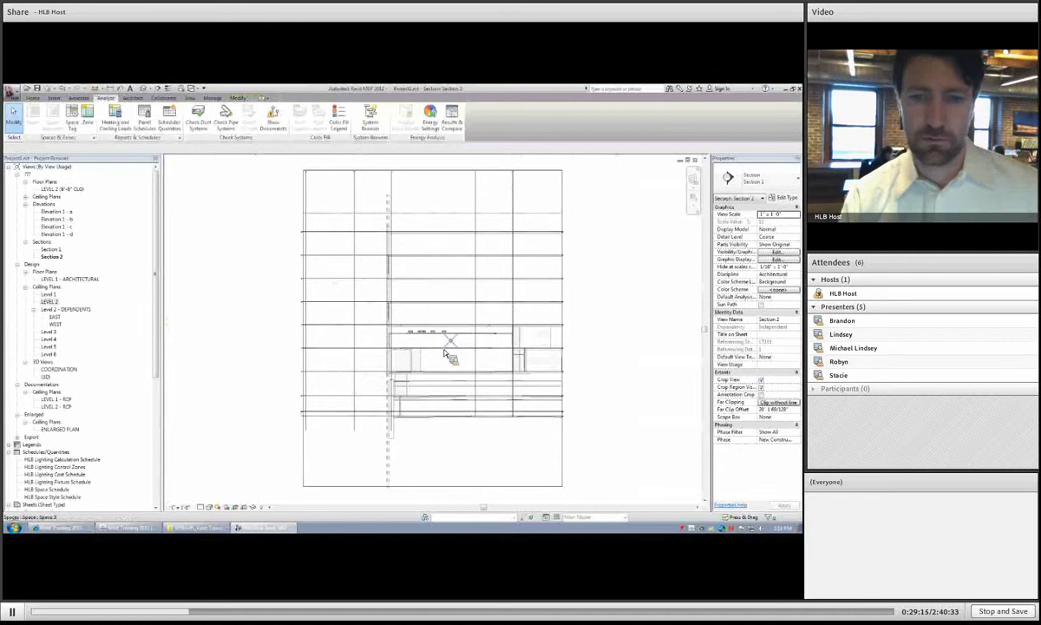
- Stretch the top of the large space above the light fixtures in the section and enter a rounded Limit Offset
left_click(448, 346)
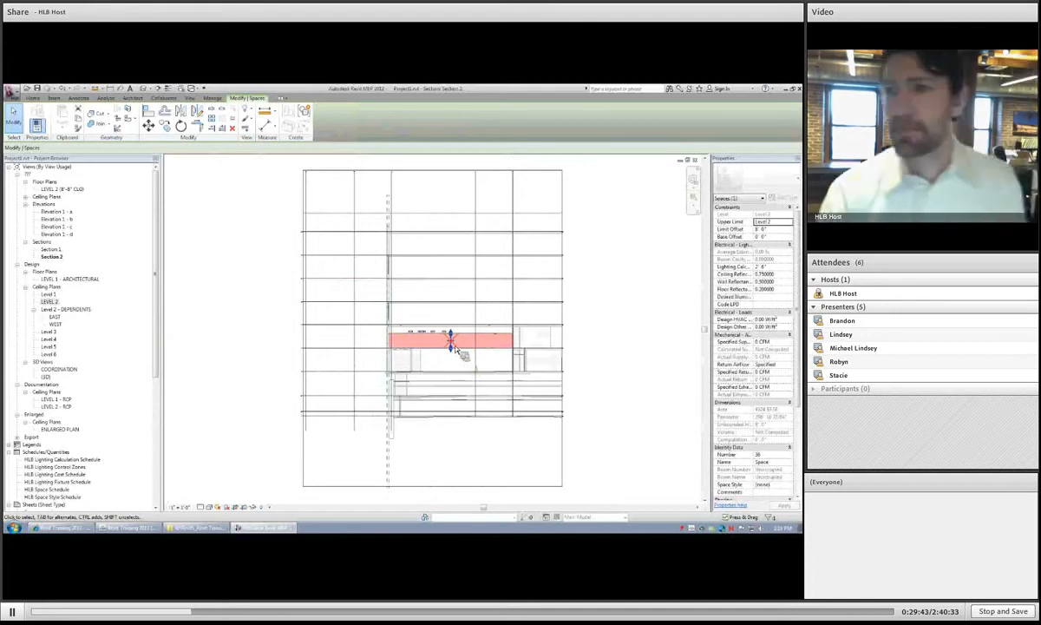
scroll(455, 350, "up", 4)
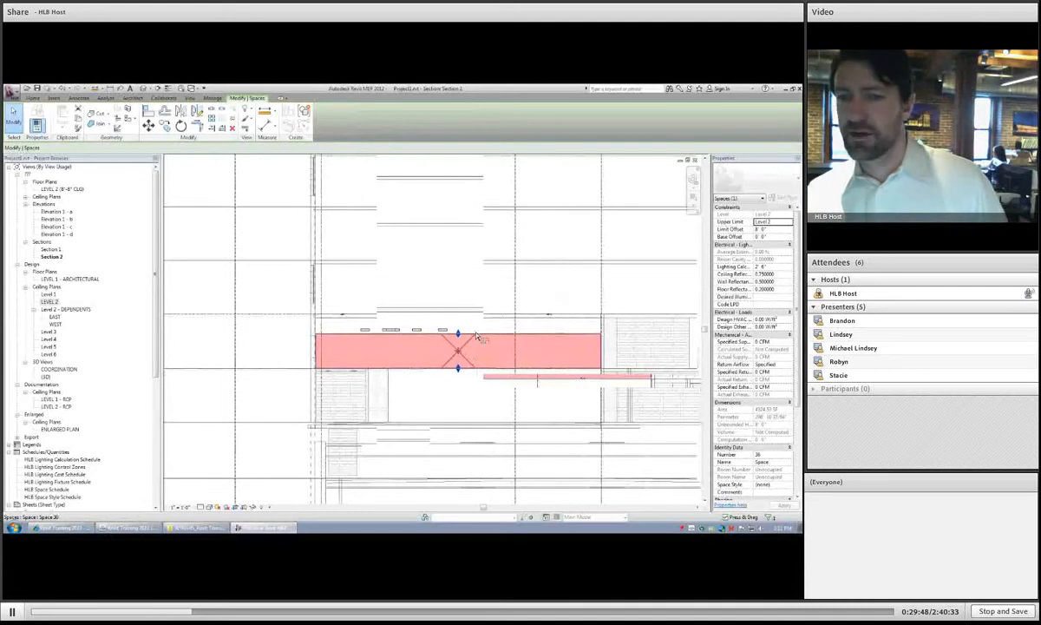
scroll(469, 337, "up", 2)
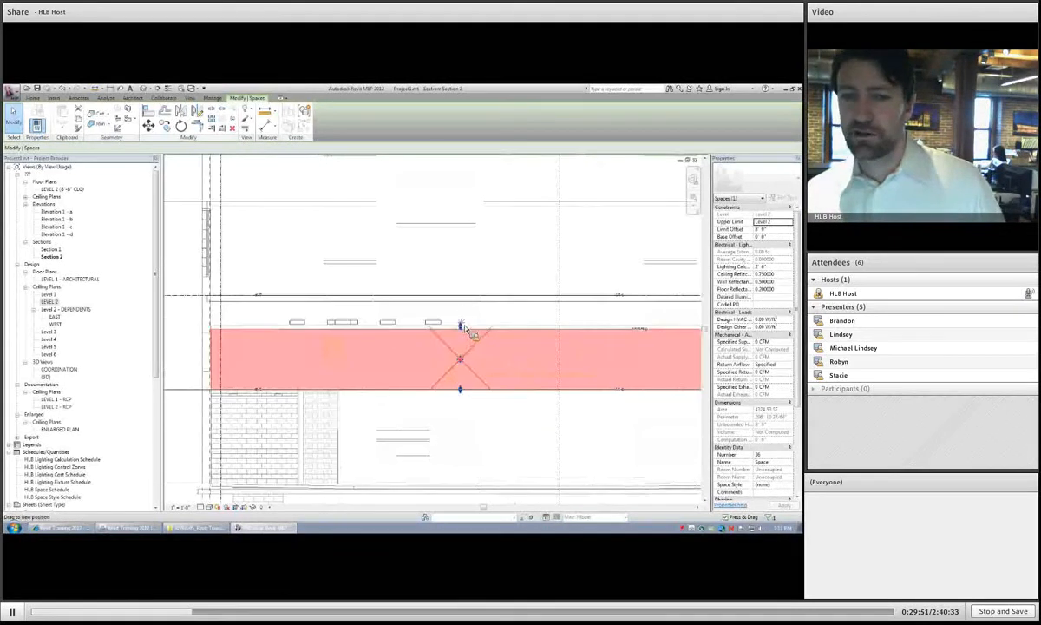
left_click_drag(466, 330, 467, 303)
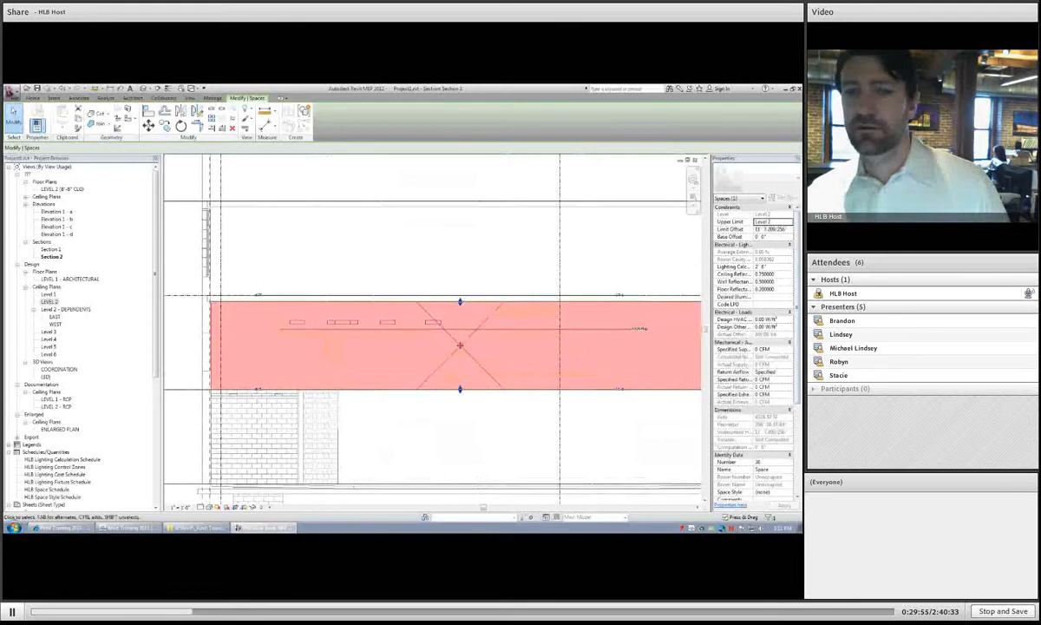
left_click(781, 230)
type("0")
key("Return")
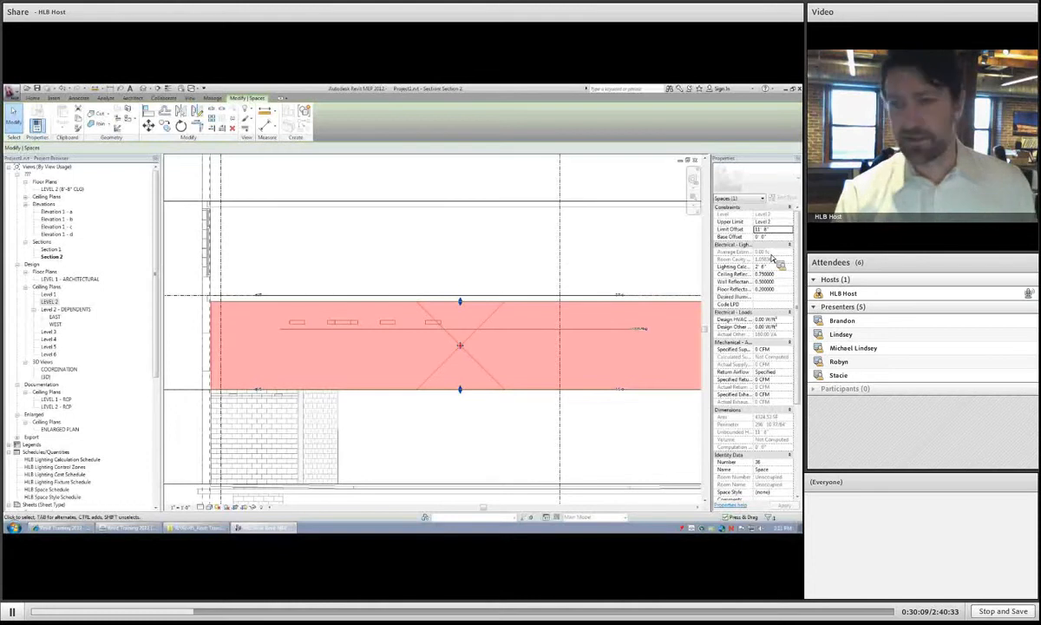
key("ctrl")
key("ctrl")
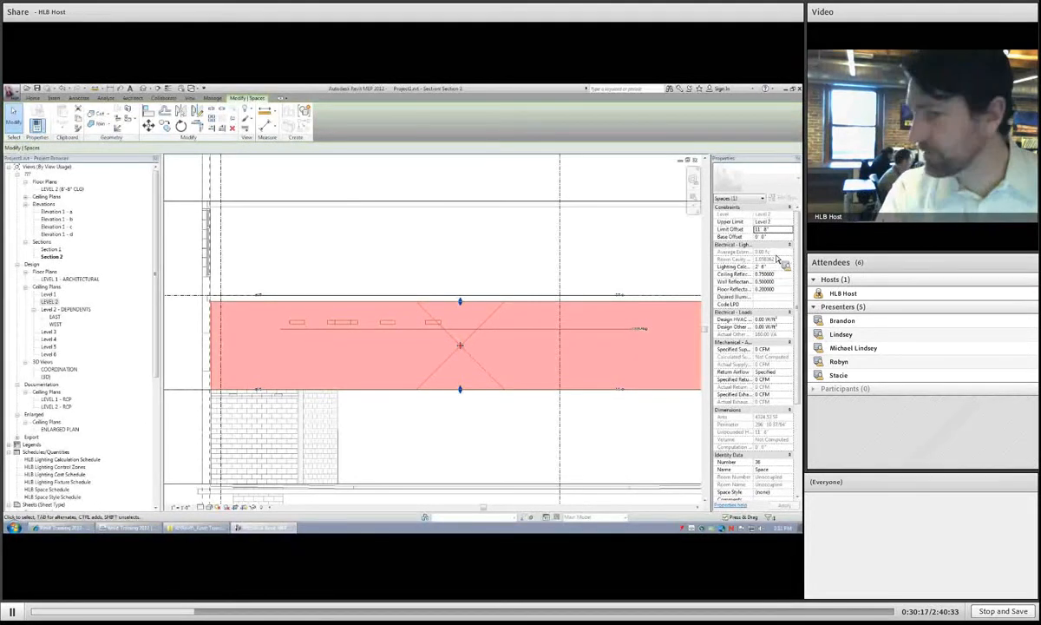
left_click(761, 276)
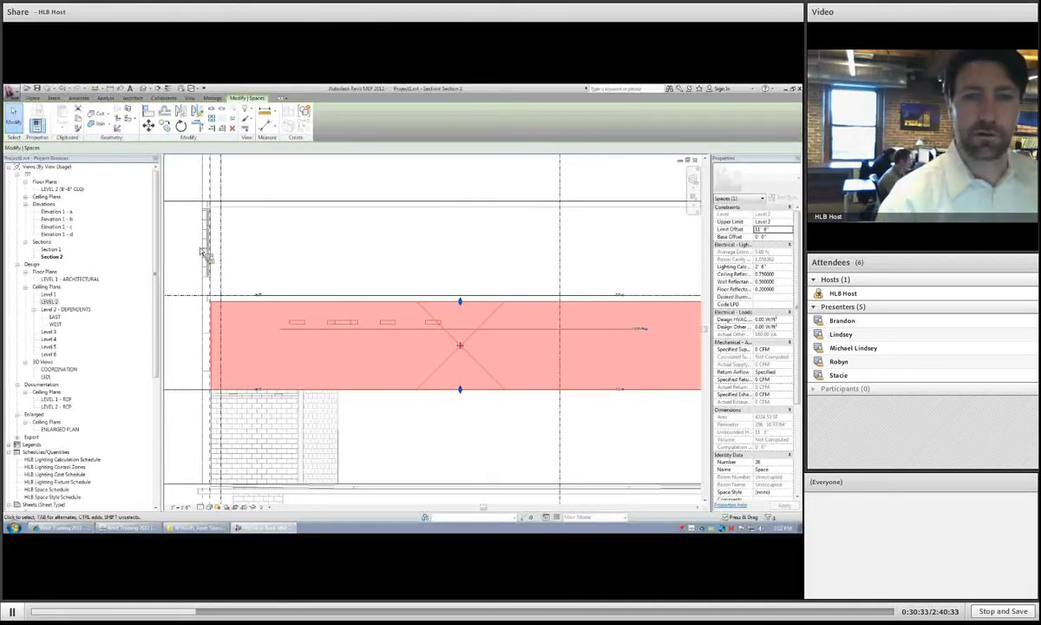
key("Escape")
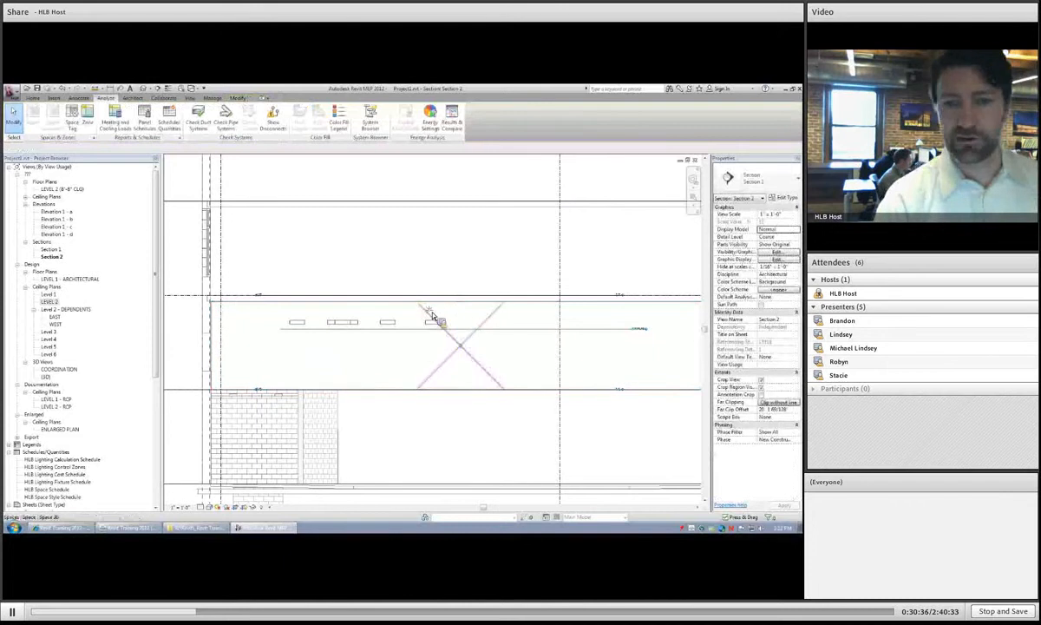
- Assign the Office - open Space Style to the large space in the section and apply it
left_click(430, 320)
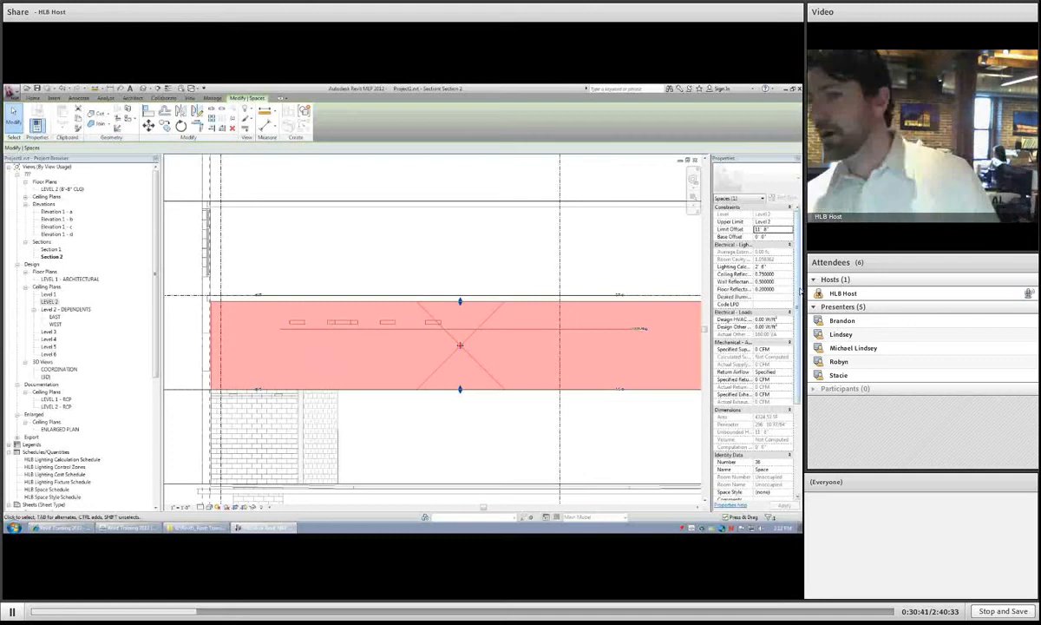
left_click_drag(798, 306, 799, 336)
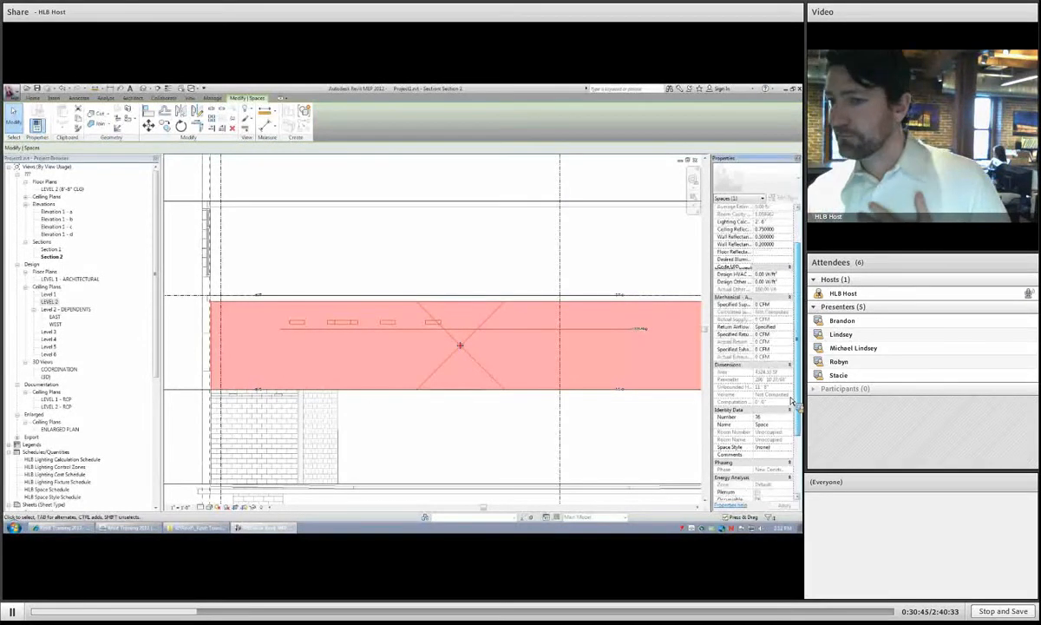
scroll(751, 365, "down", 2)
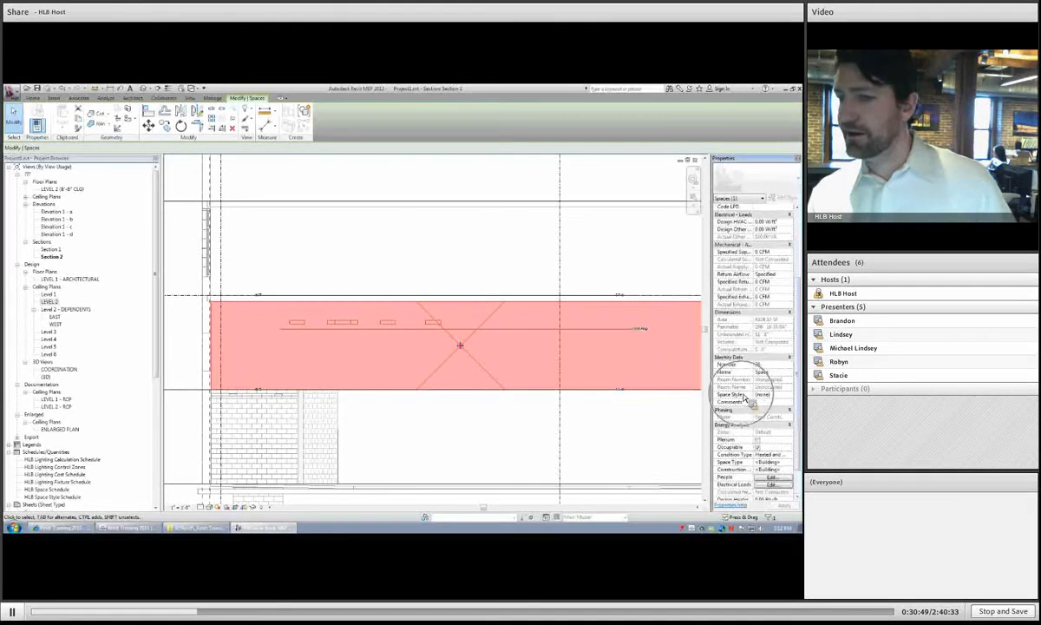
left_click(789, 395)
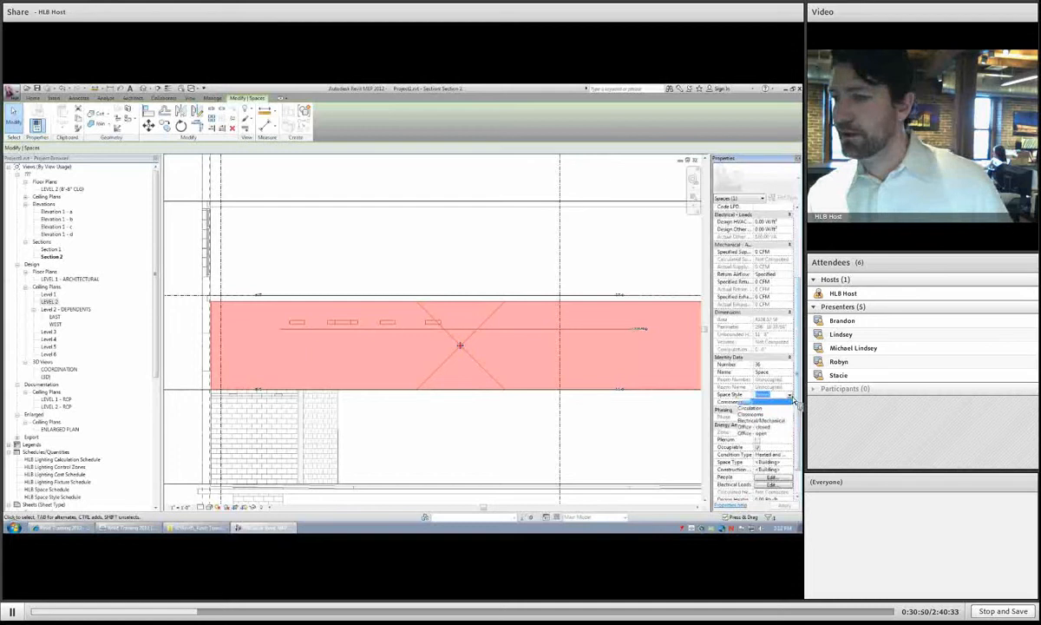
left_click(752, 433)
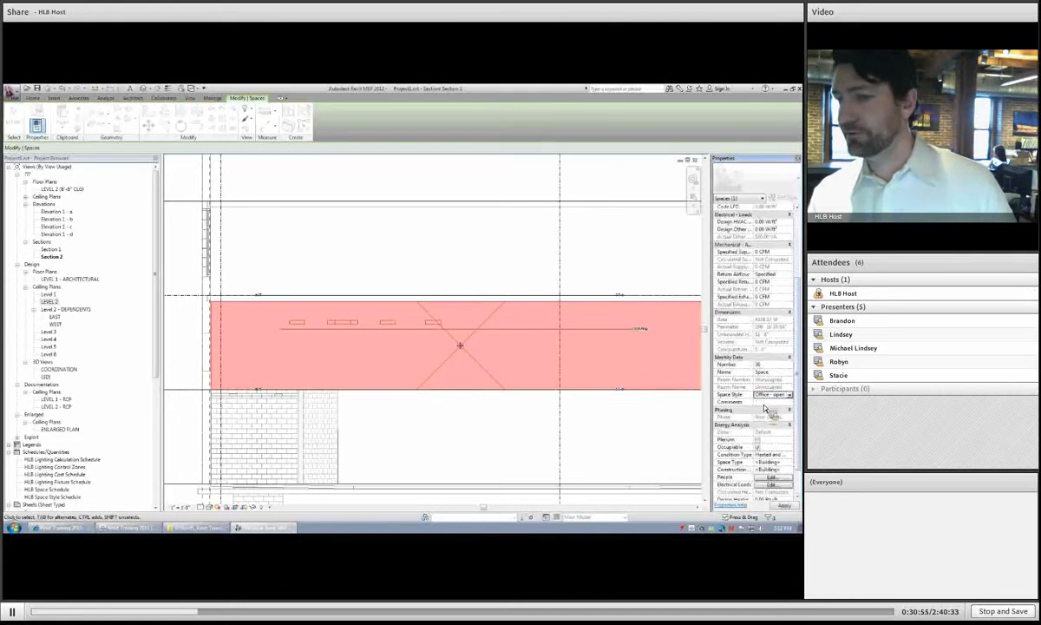
left_click(785, 507)
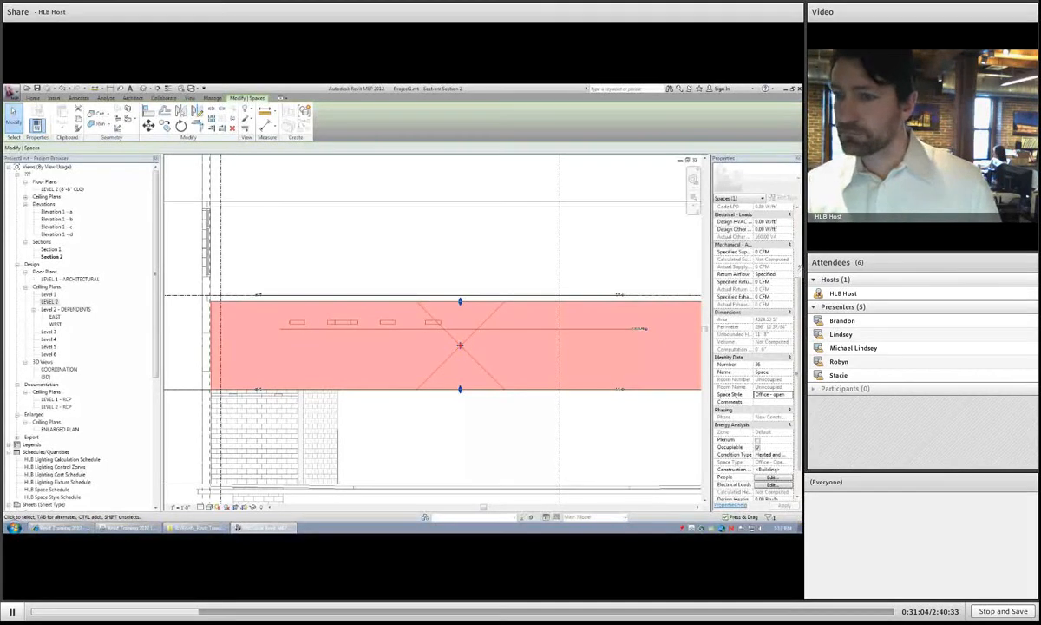
scroll(746, 278, "up", 3)
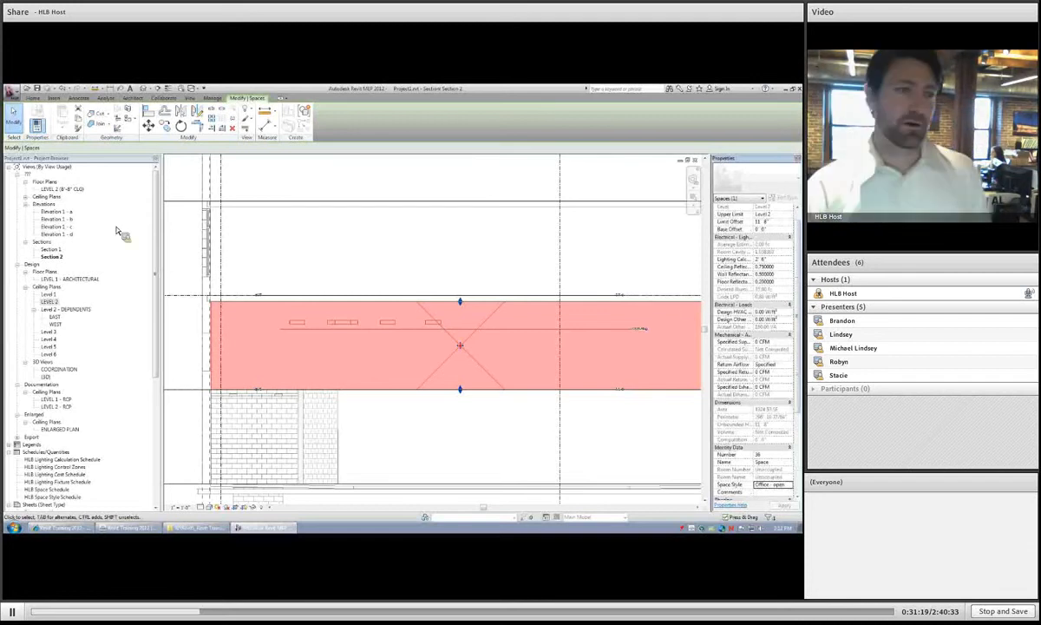
- Open the HLB Space Style Schedule and widen its Key Name and Space Type columns so the entries are readable
left_click_drag(158, 321, 156, 430)
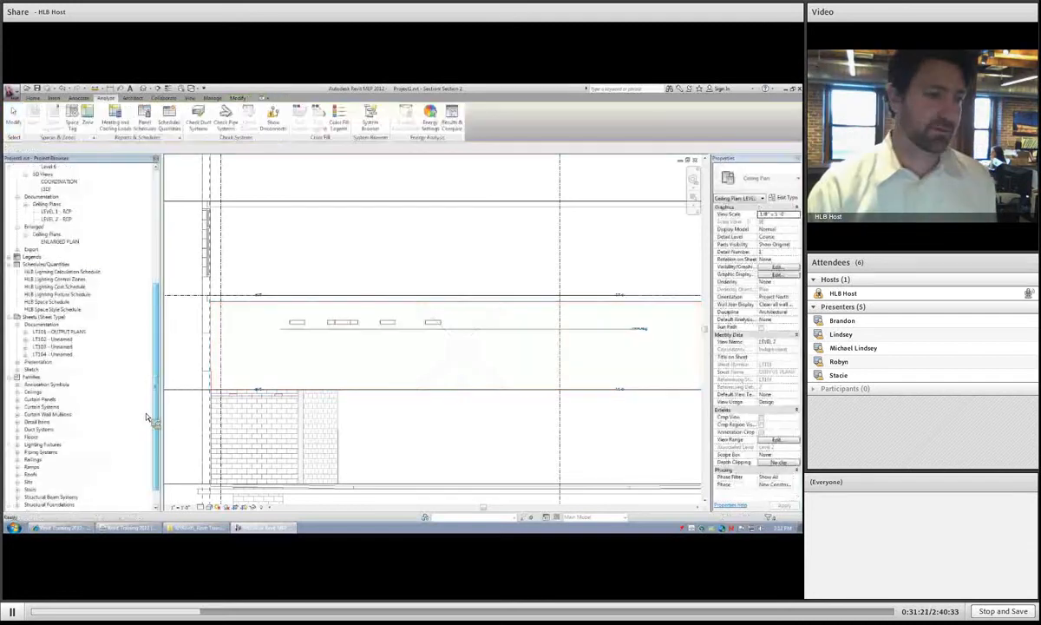
left_click(54, 316)
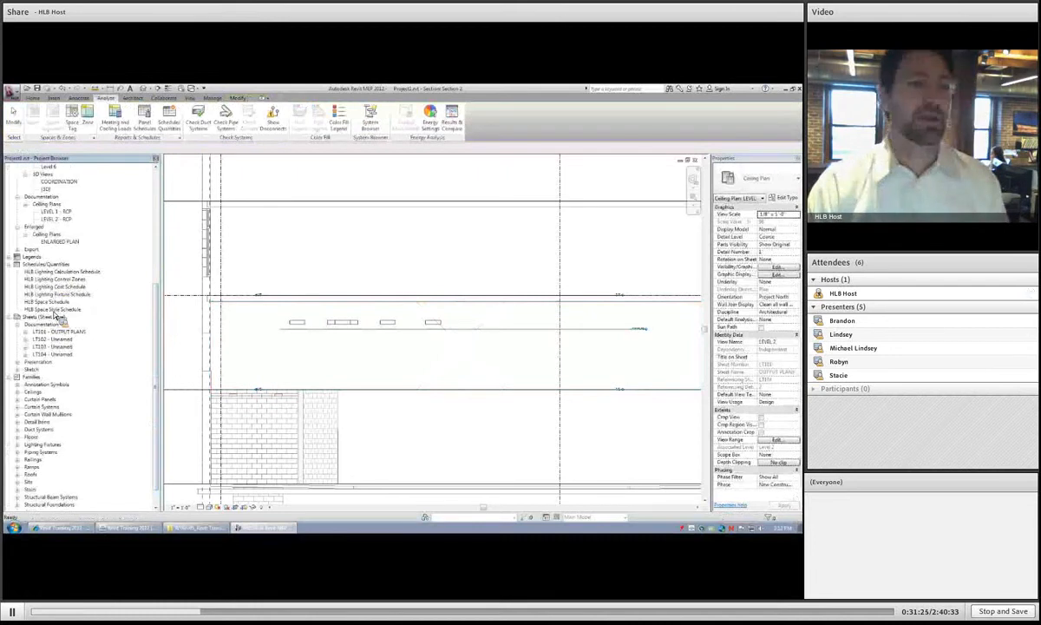
double_click(55, 311)
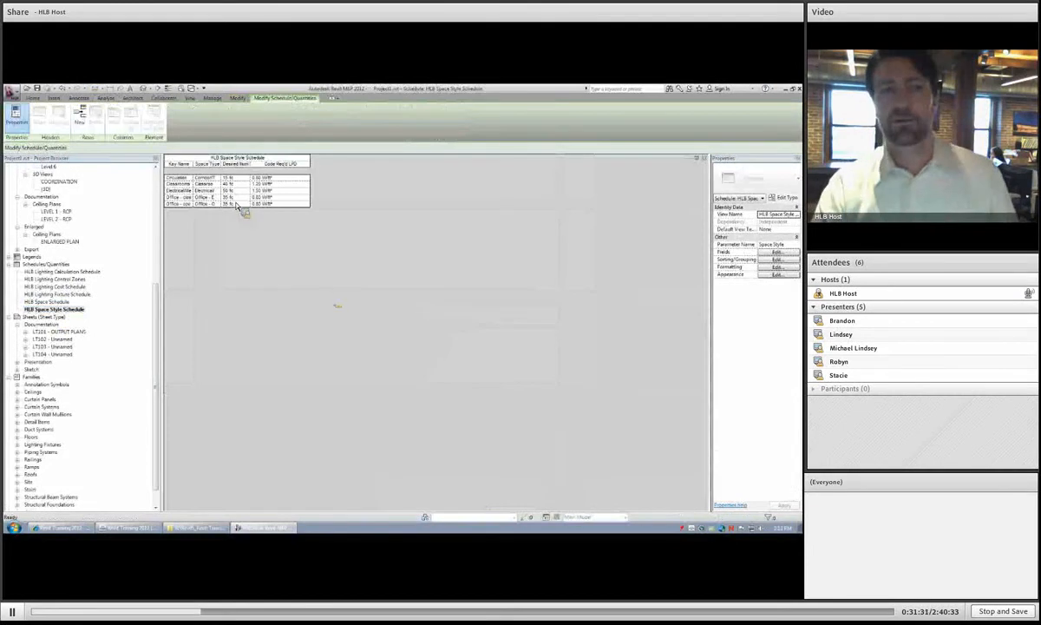
left_click_drag(199, 167, 283, 169)
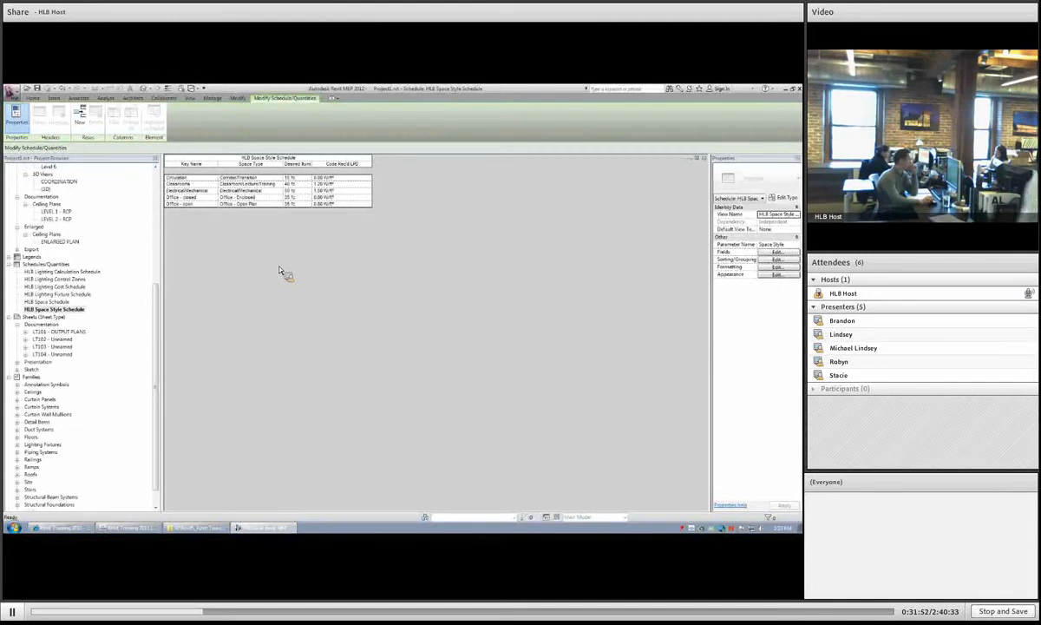
- Add a new row to the space style schedule with the key name Auditoriums
left_click(88, 118)
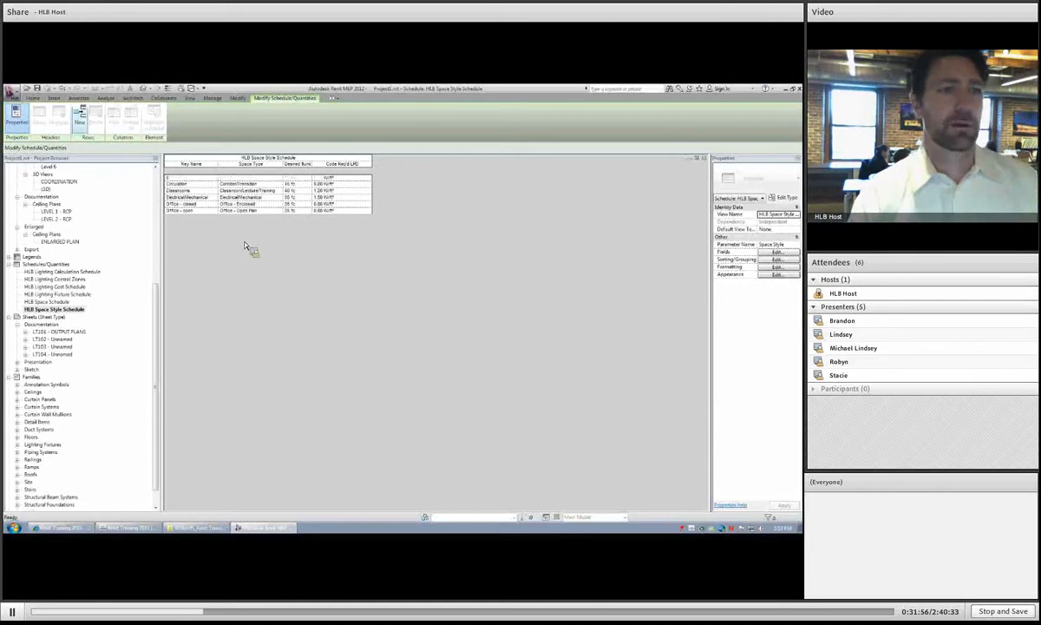
left_click(193, 178)
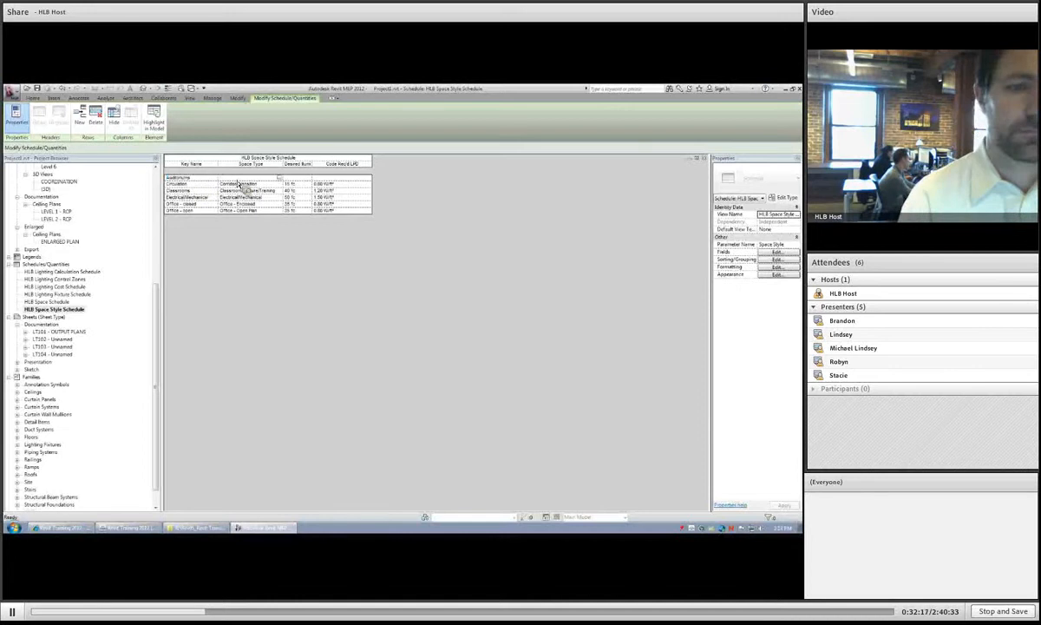
left_click(194, 179)
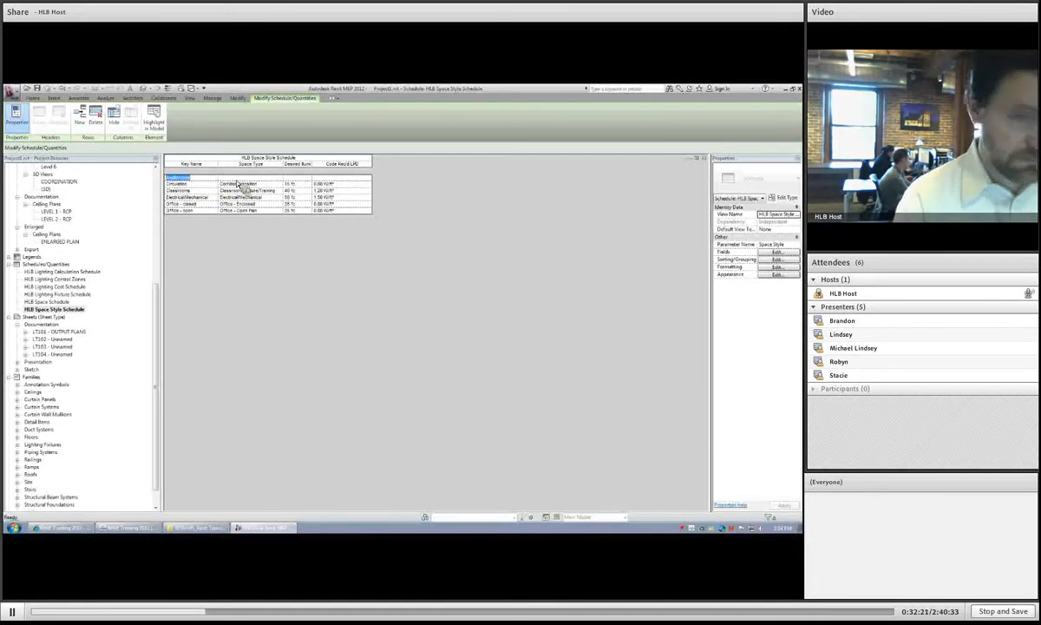
- Try to enter Auditoriums and Auditorium as free text for the new row's Space Type
left_click(261, 179)
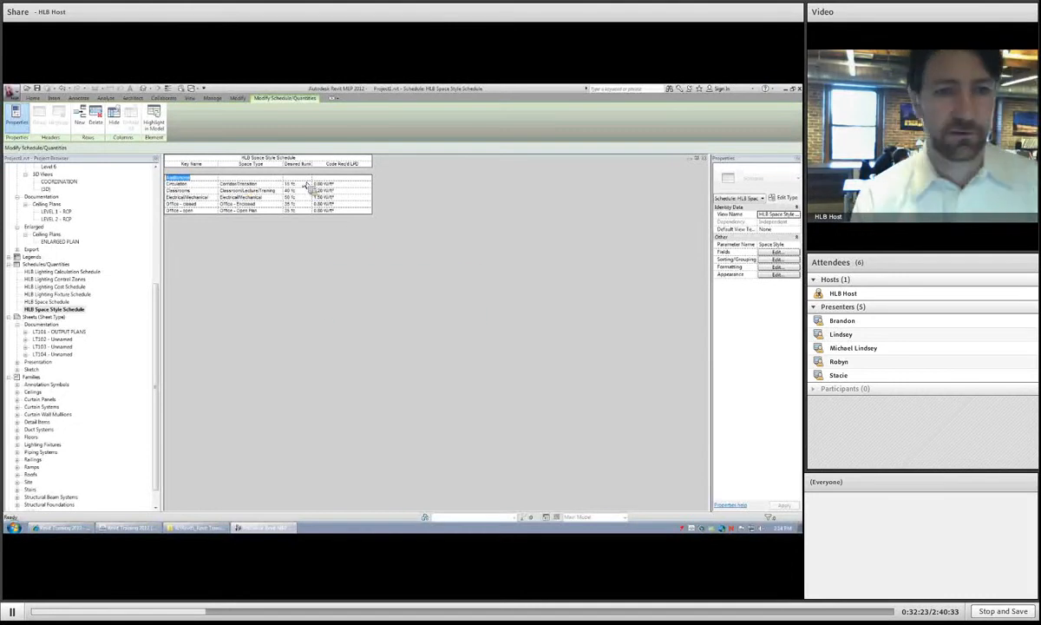
type("Auditoriums")
left_click(304, 179)
left_click(458, 309)
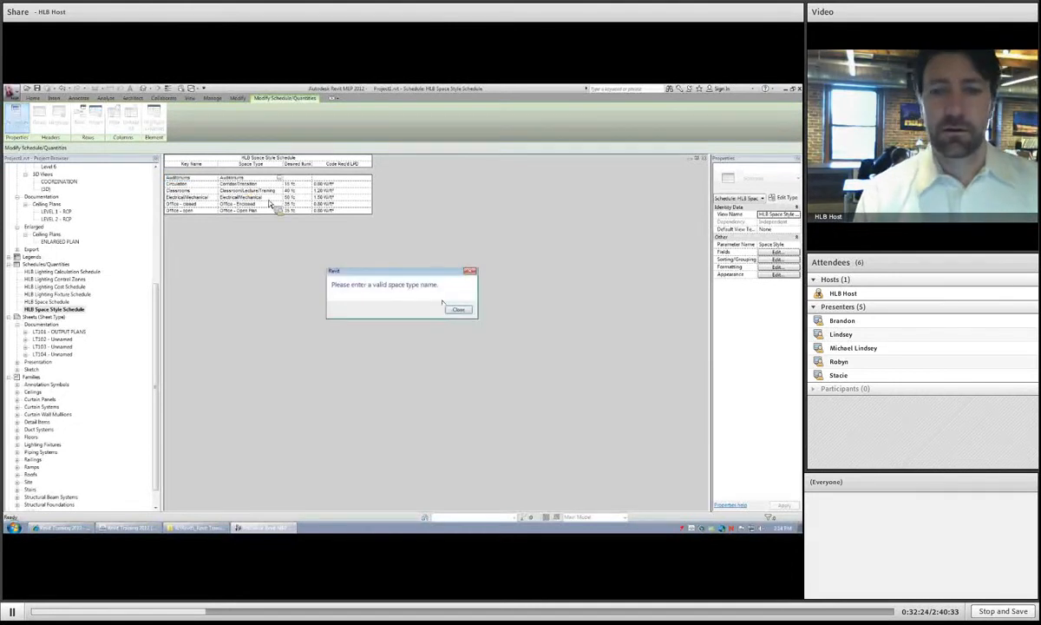
left_click(251, 193)
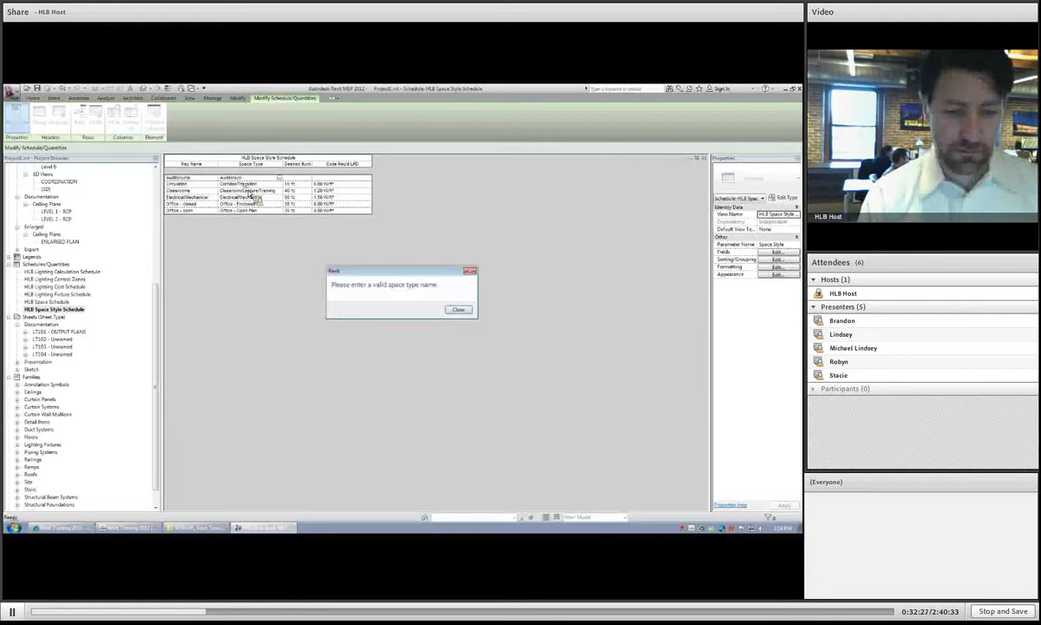
key("Return")
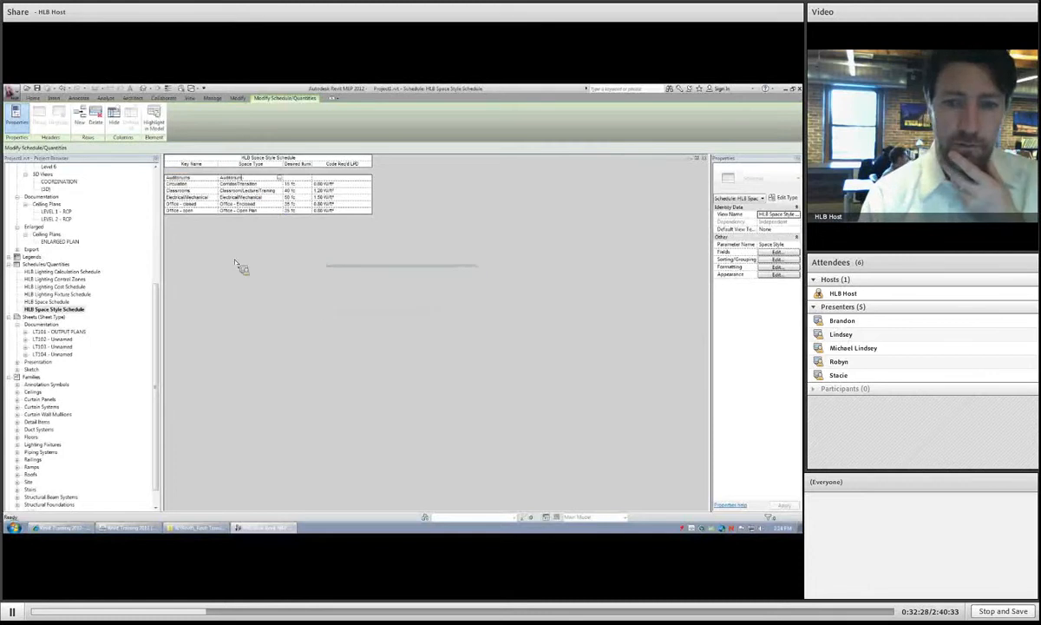
left_click_drag(242, 178, 236, 179)
left_click(196, 180)
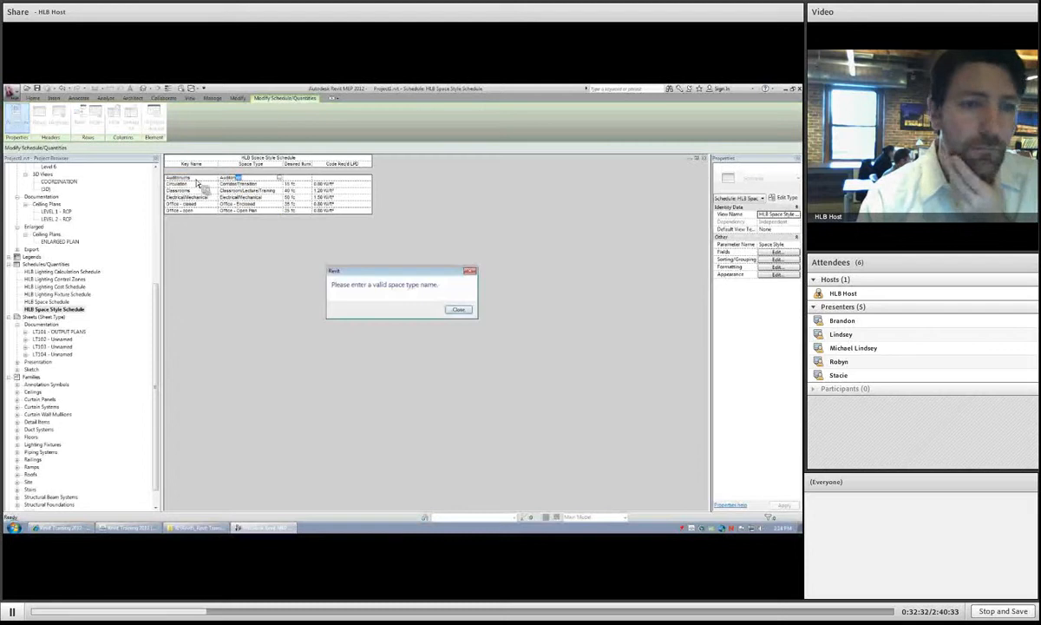
key("Return")
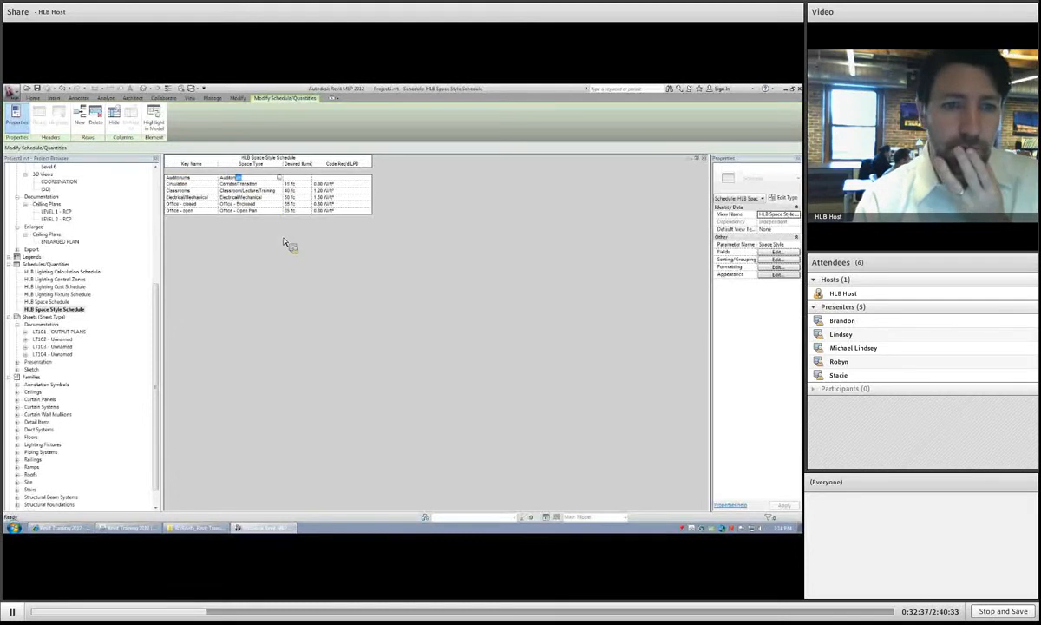
- Set the Auditoriums row's Space Type to Audience/Seating Area - Auditorium from the space type list
left_click(280, 178)
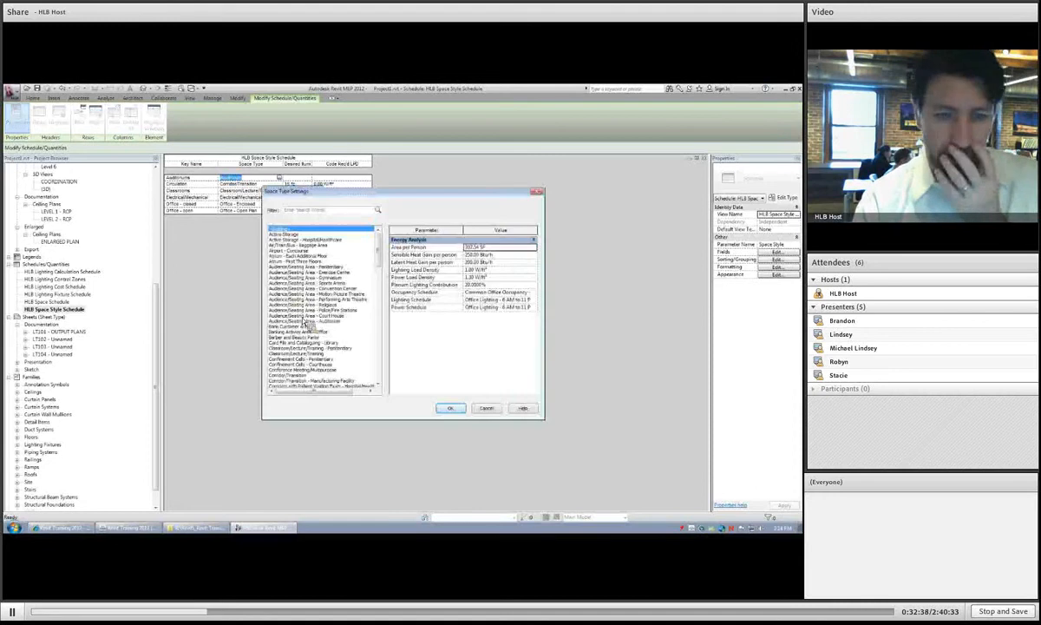
left_click(299, 267)
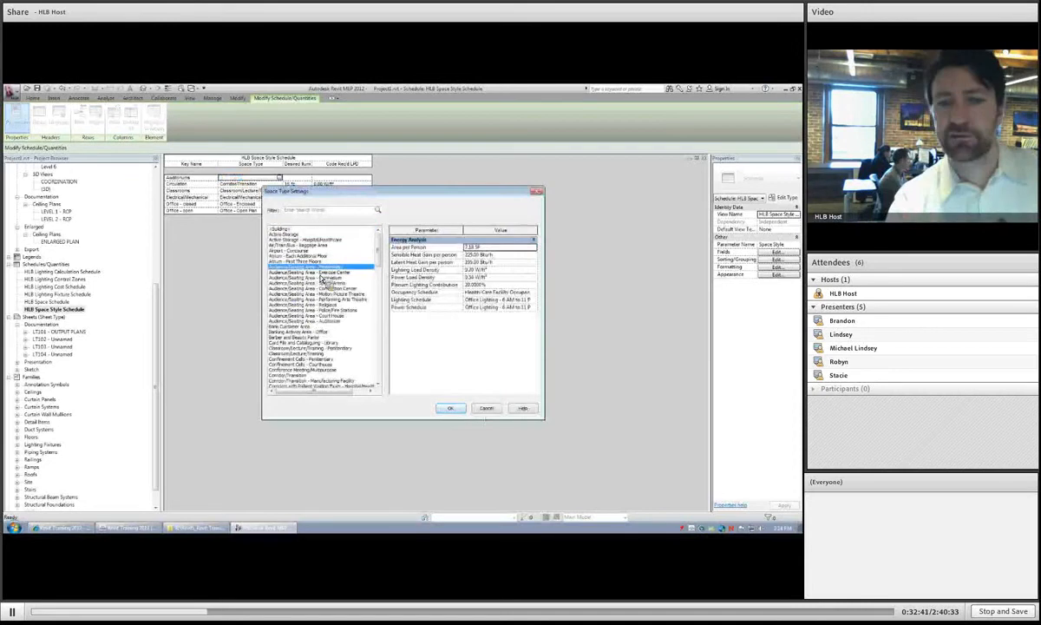
left_click(314, 321)
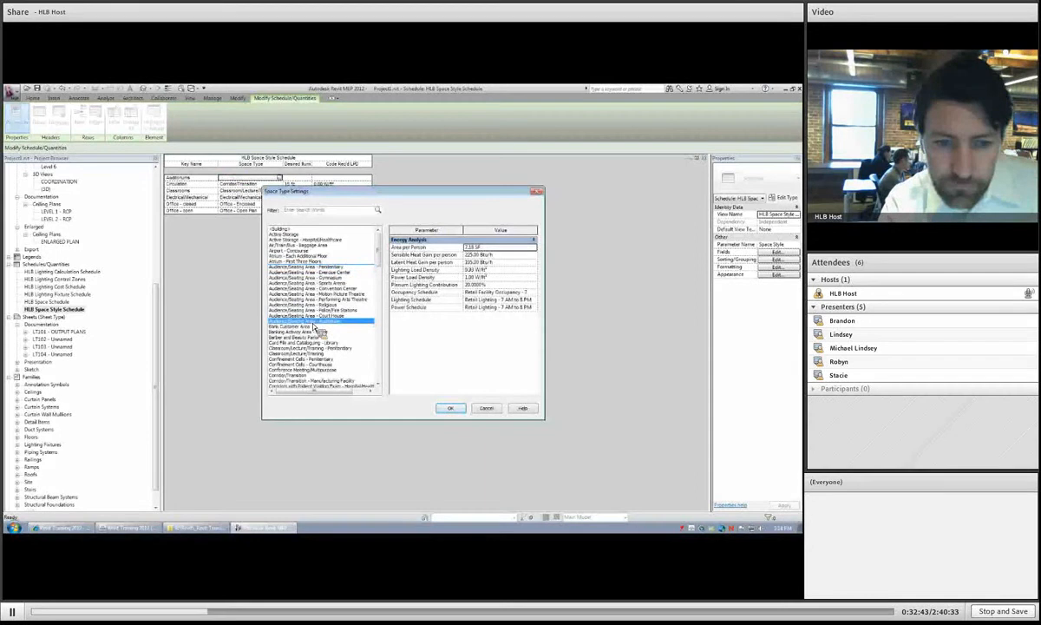
left_click(450, 408)
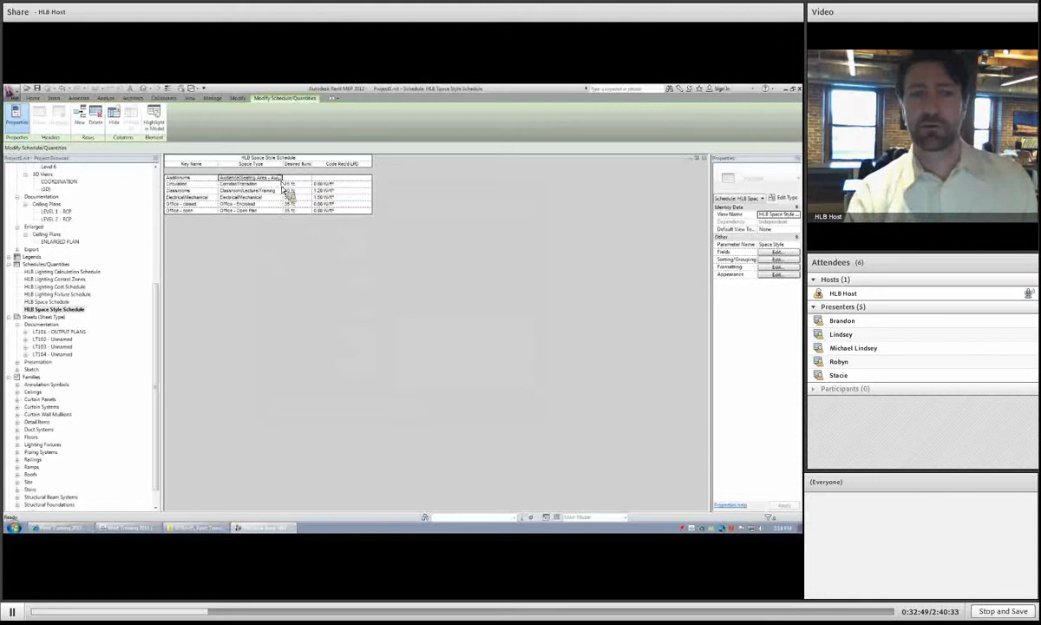
- Review the energy analysis settings behind the Circulation and Auditoriums space types, leaving both assignments as they are
left_click(279, 184)
left_click(279, 184)
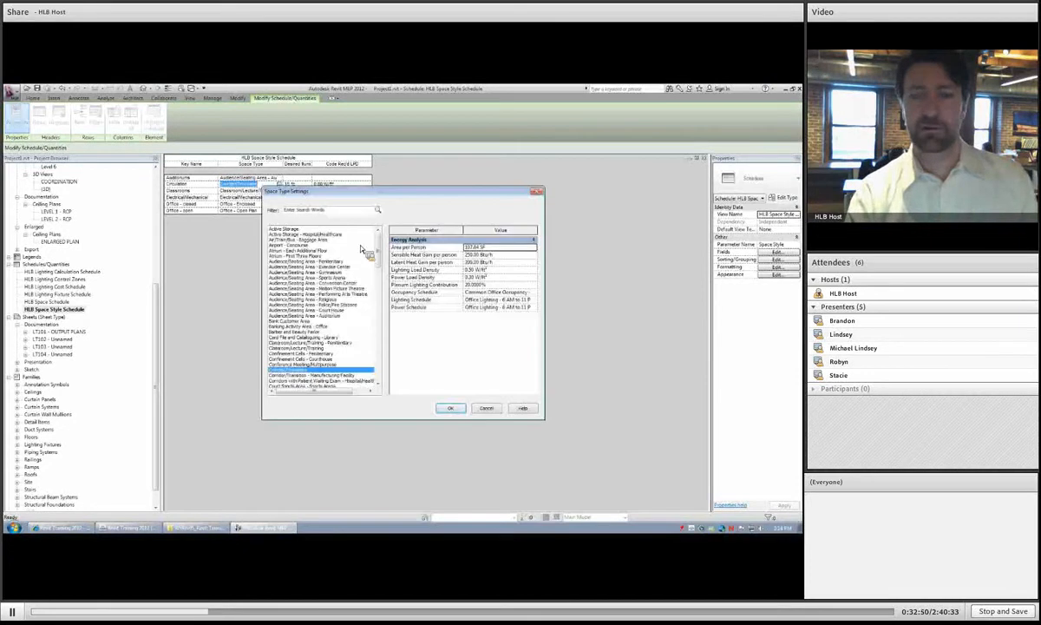
key("Return")
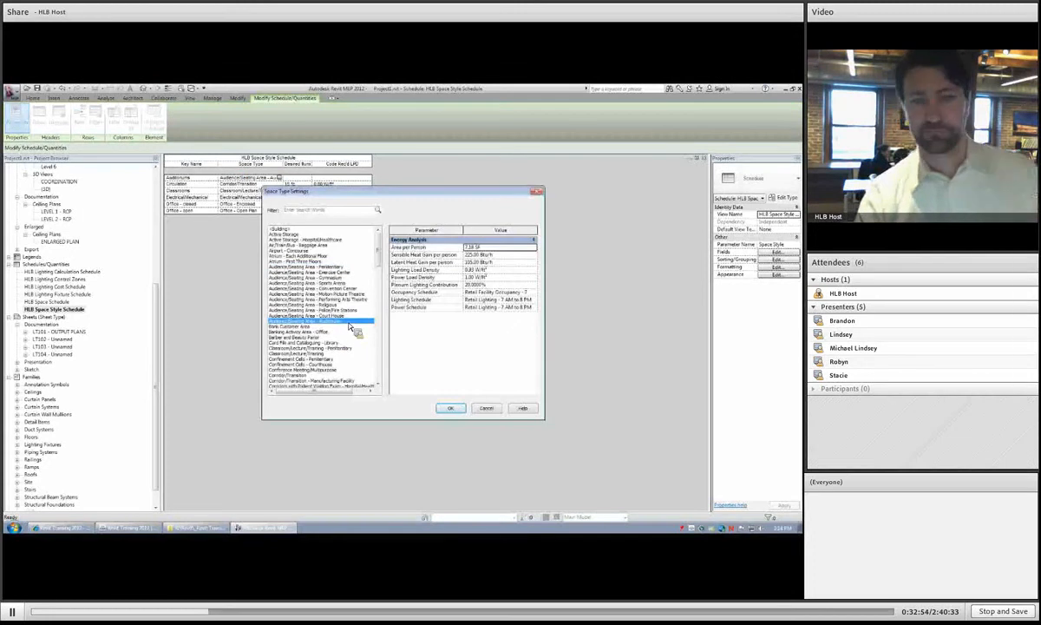
key("ctrl")
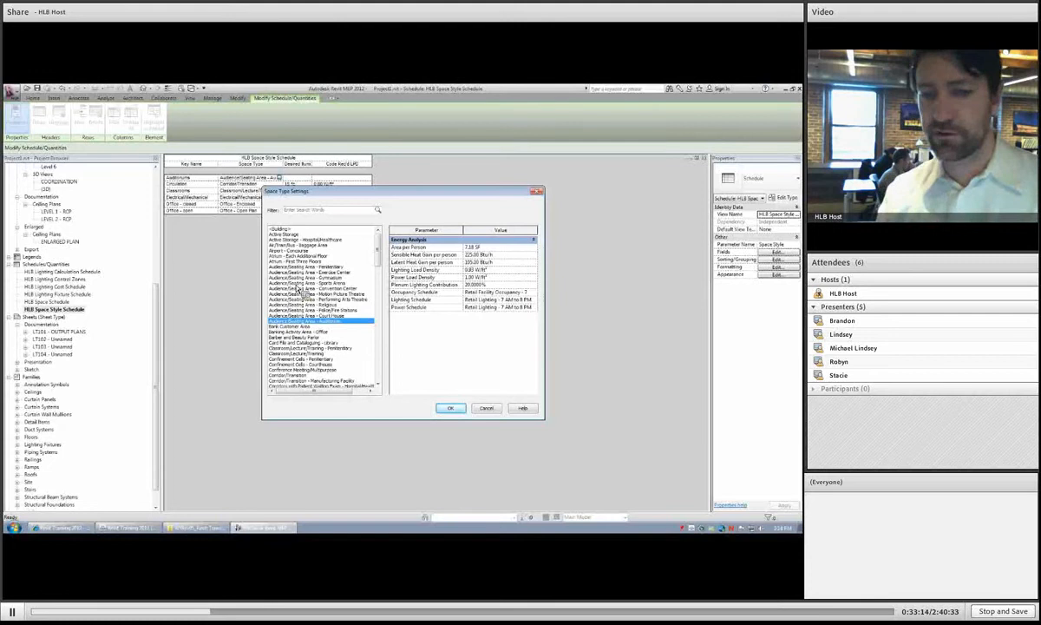
left_click(351, 176)
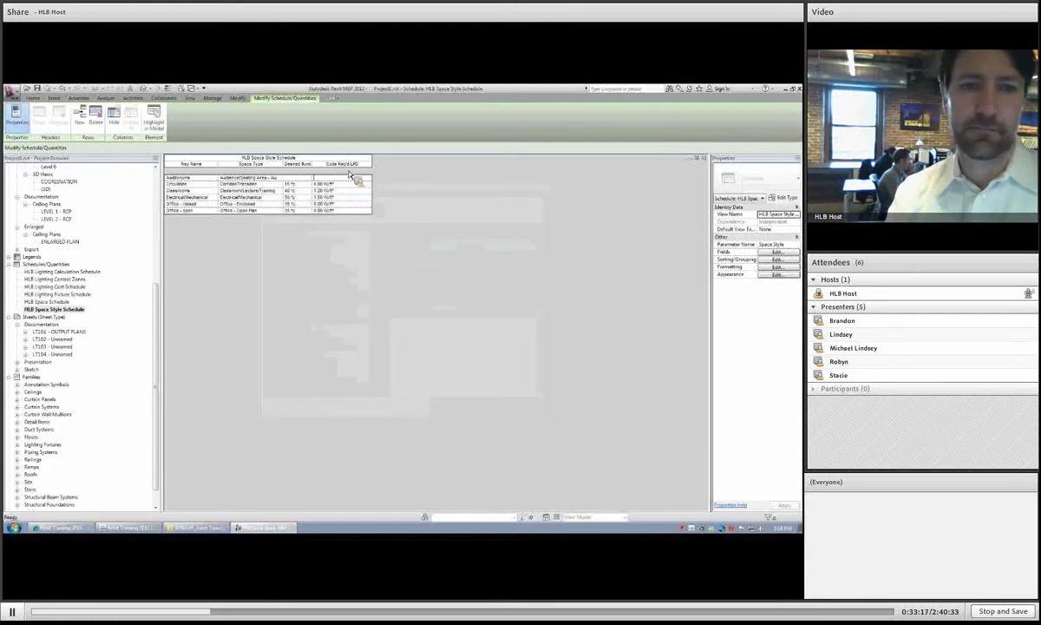
left_click(303, 178)
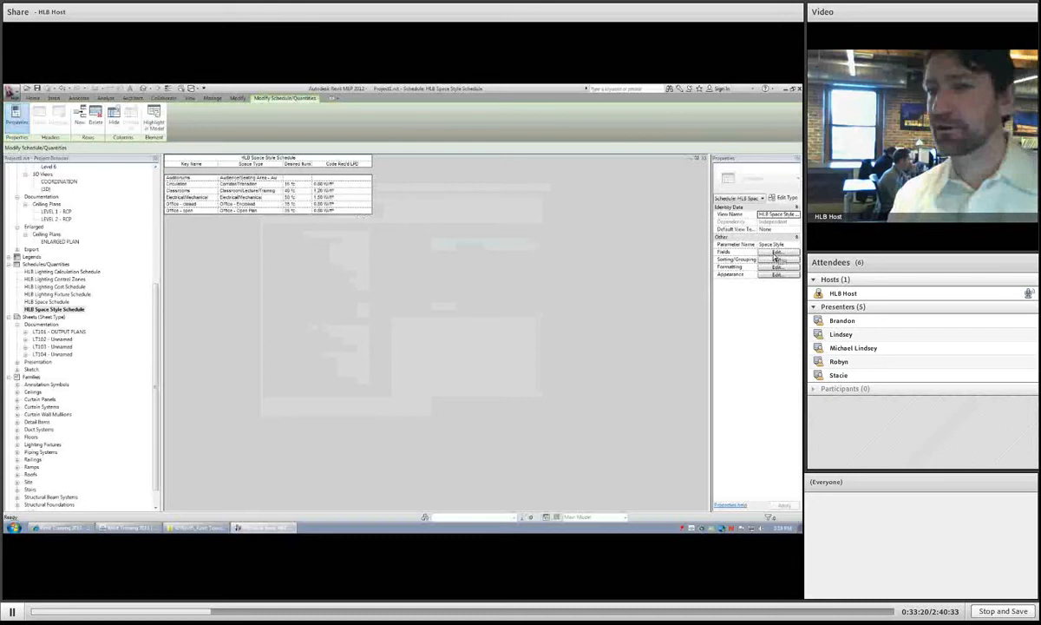
- Look through the space style schedule's available fields for lighting load parameters and close them without adding any
left_click(779, 251)
left_click(333, 288)
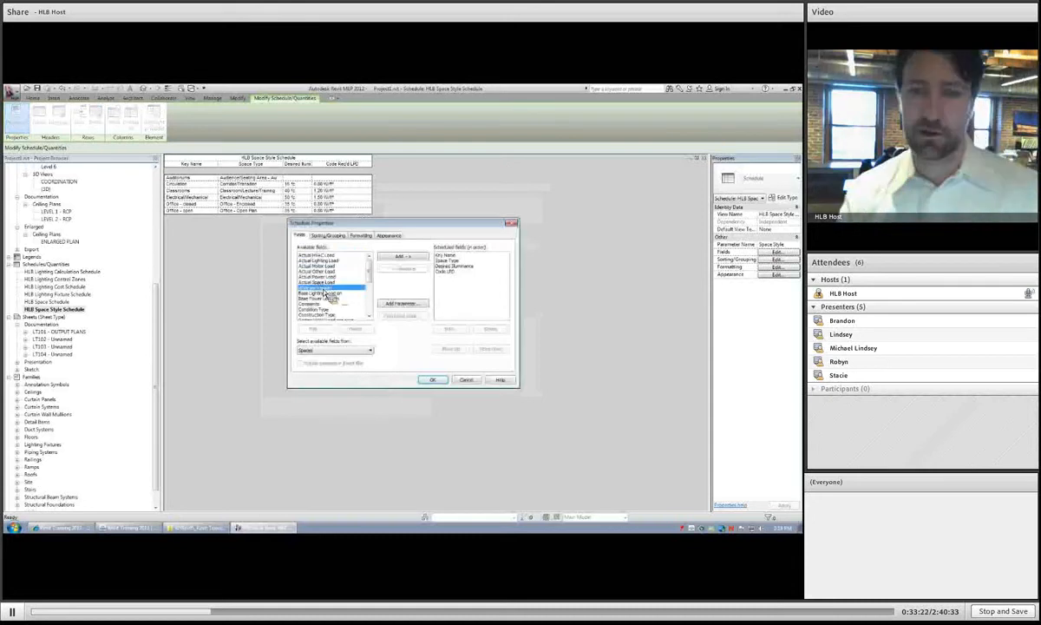
scroll(329, 286, "down", 5)
left_click(317, 276)
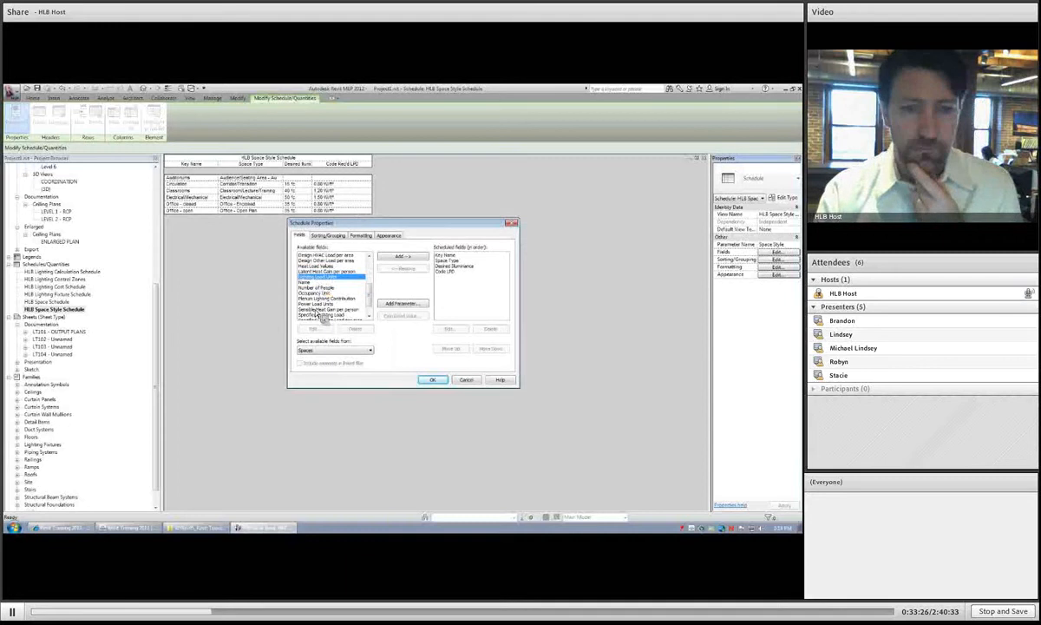
left_click(467, 379)
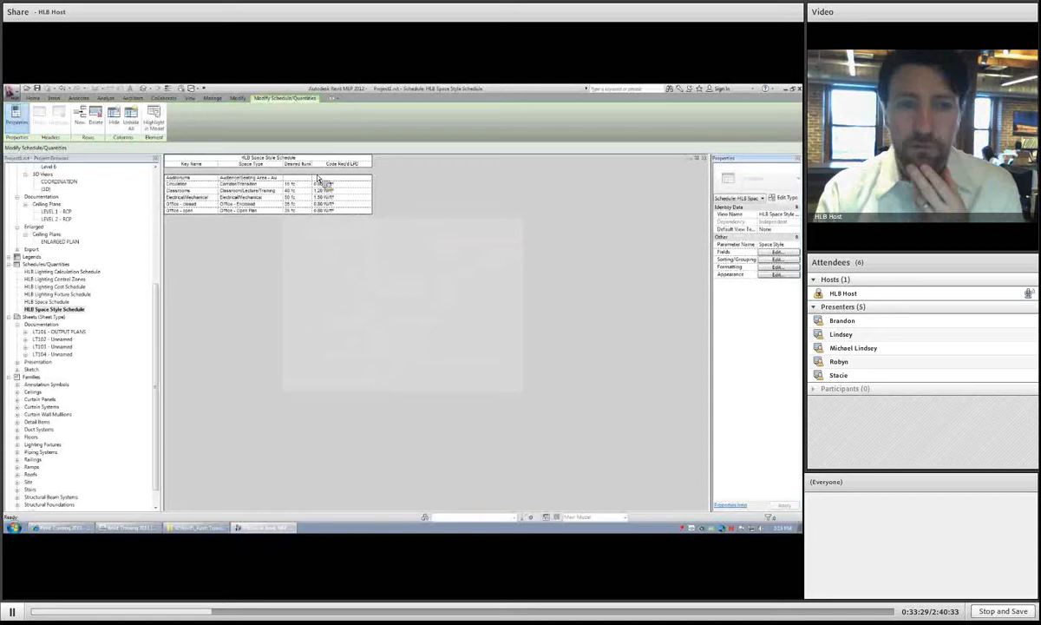
- Set the Auditoriums row's desired illuminance to 40 fc and its code required LPD to 0.8 W/ft²
left_click(280, 177)
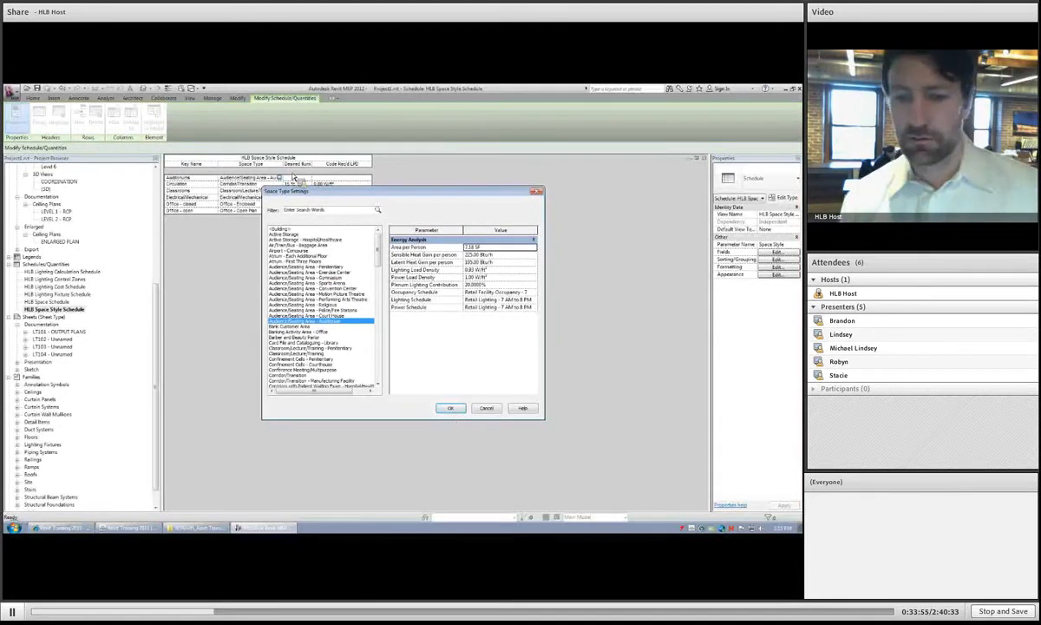
key("Escape")
left_click(290, 179)
type("4")
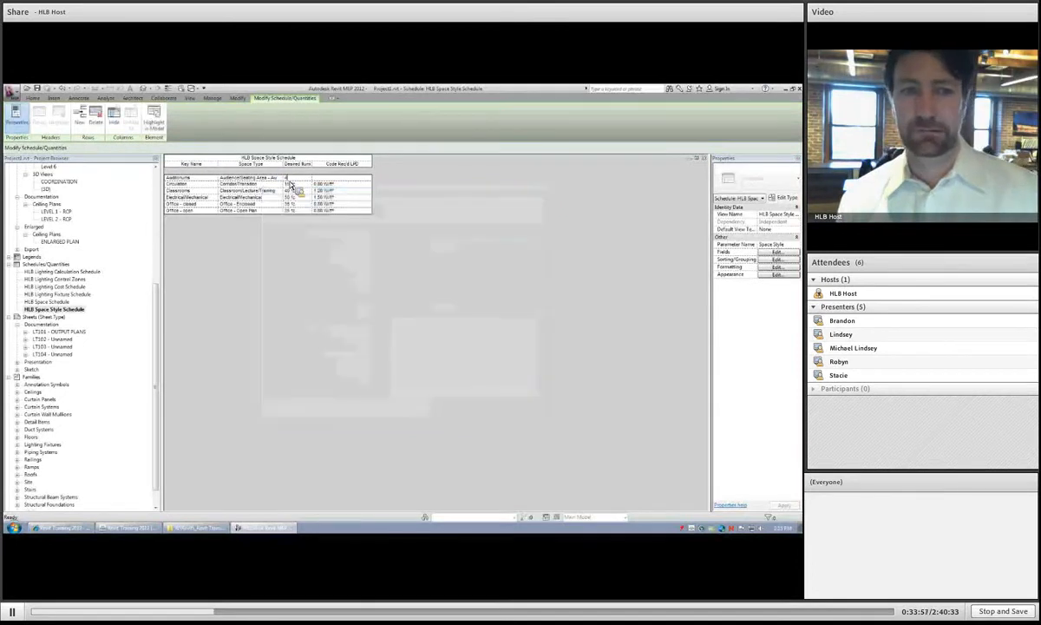
type("0 fc")
key("Return")
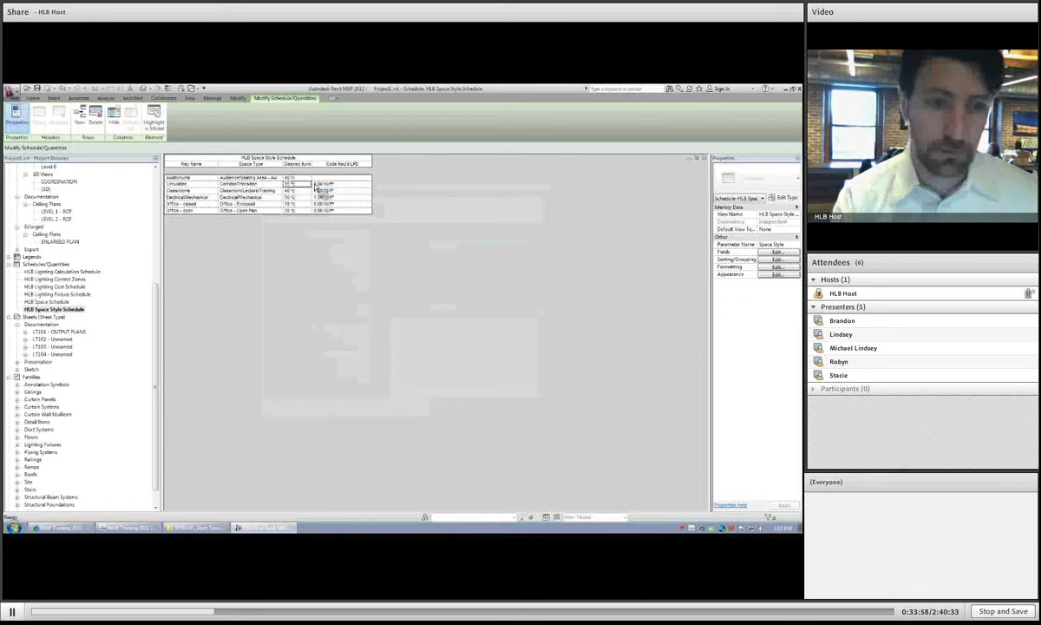
type(".8")
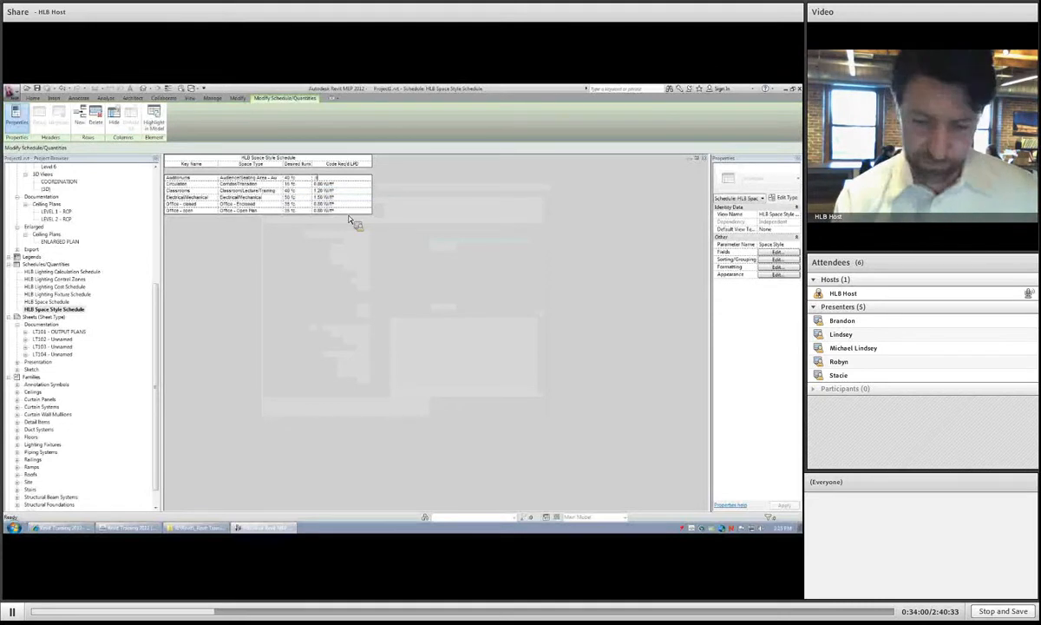
key("Return")
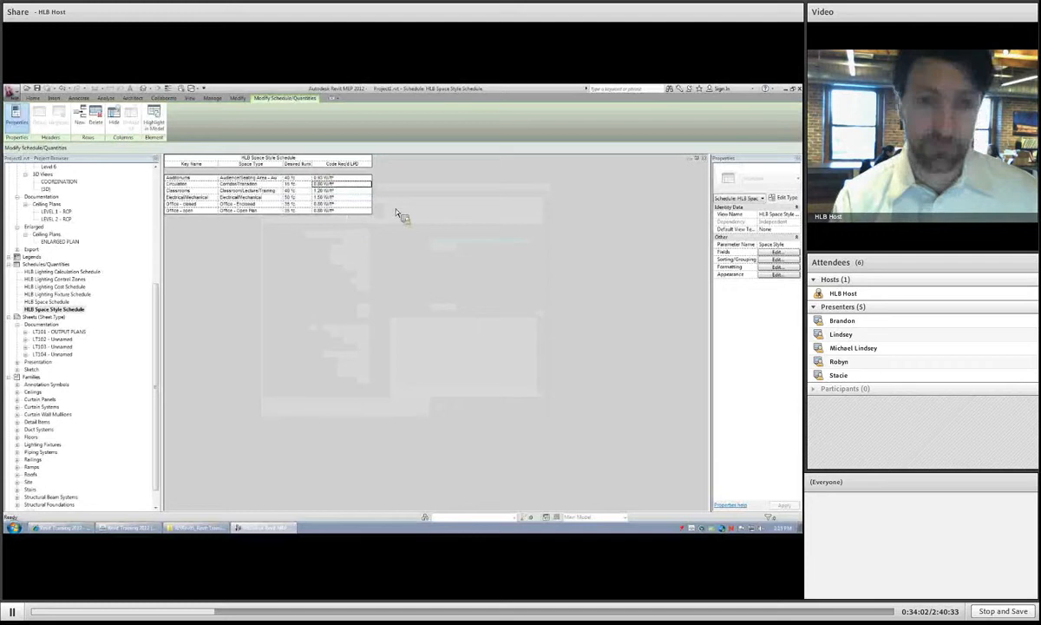
- Close the space style schedule and rename the large space in the section OFFICE
left_click(704, 158)
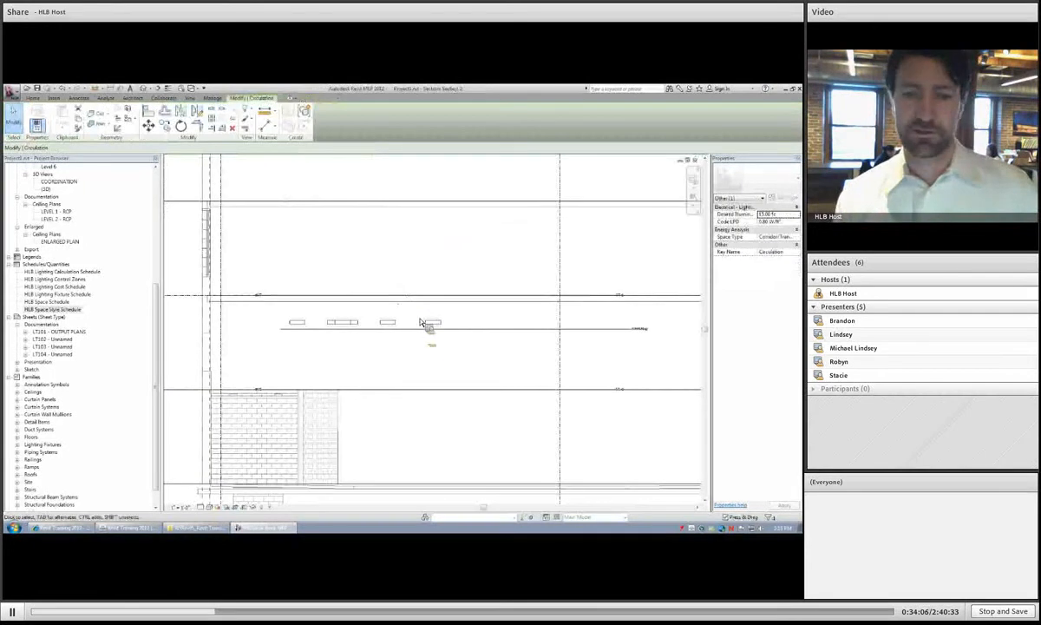
left_click(448, 356)
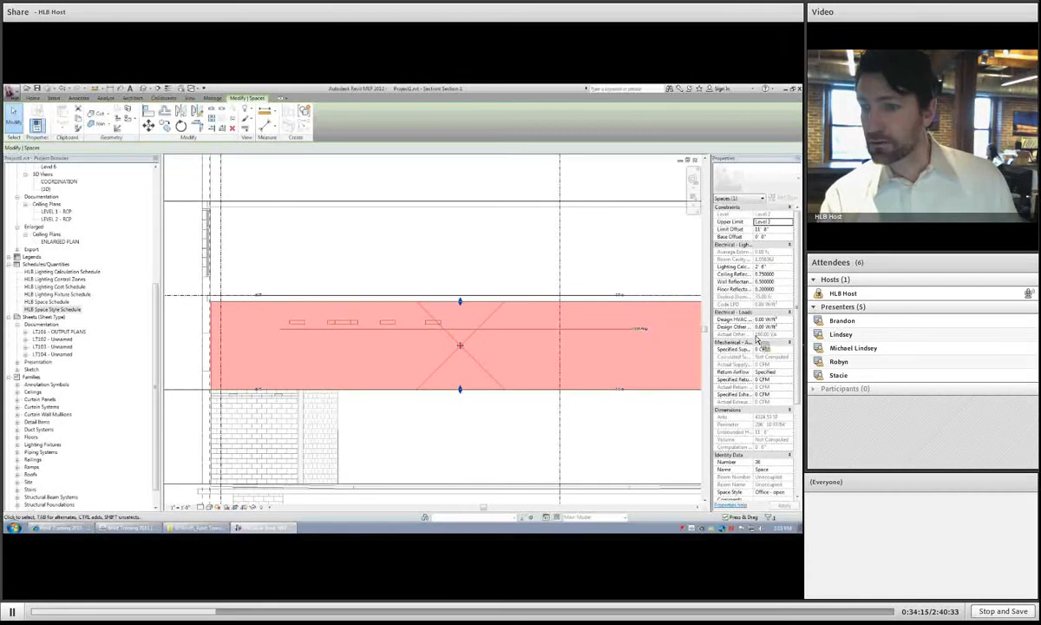
scroll(771, 343, "down", 5)
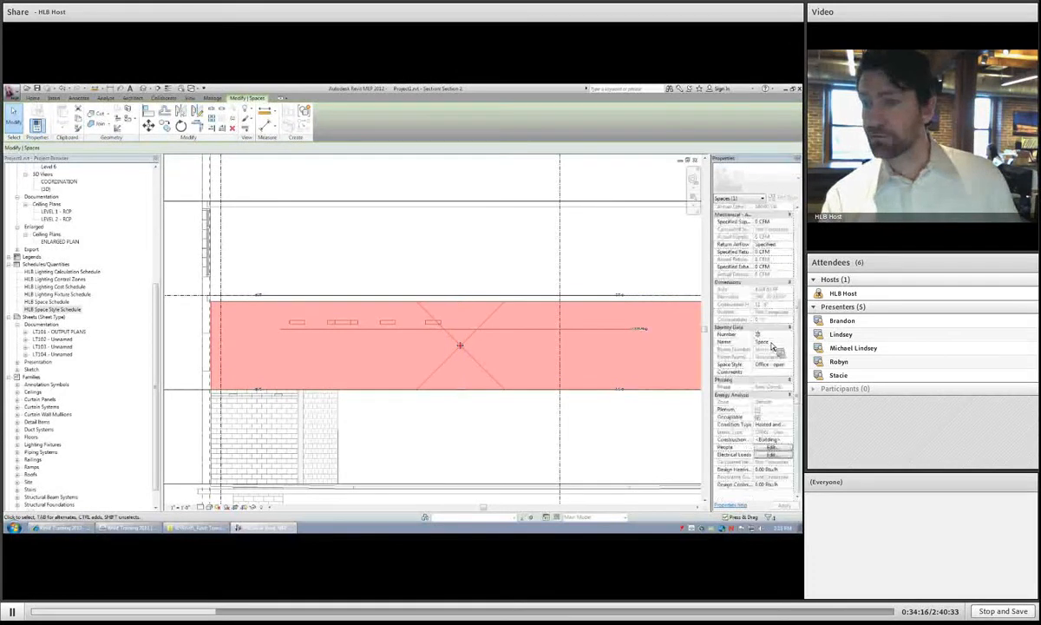
left_click(769, 343)
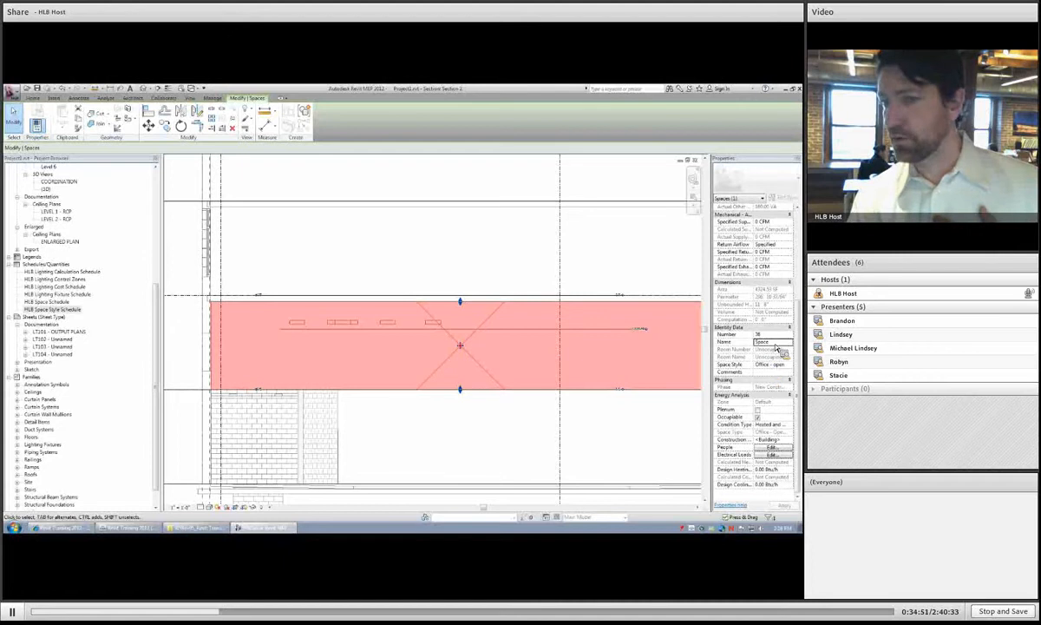
left_click(757, 344)
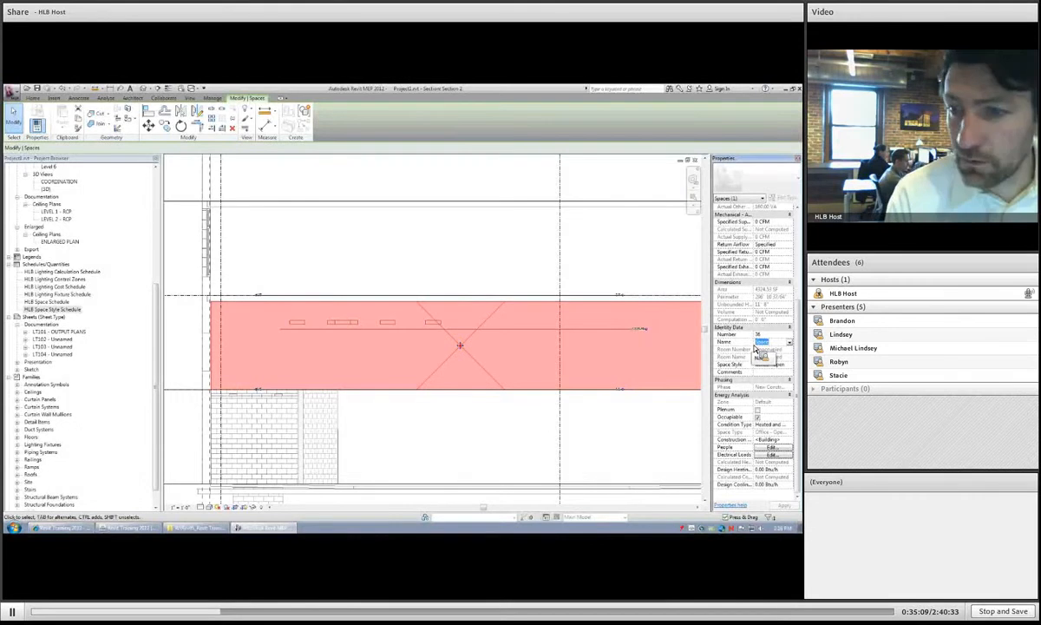
key("BackSpace")
type("OFFI")
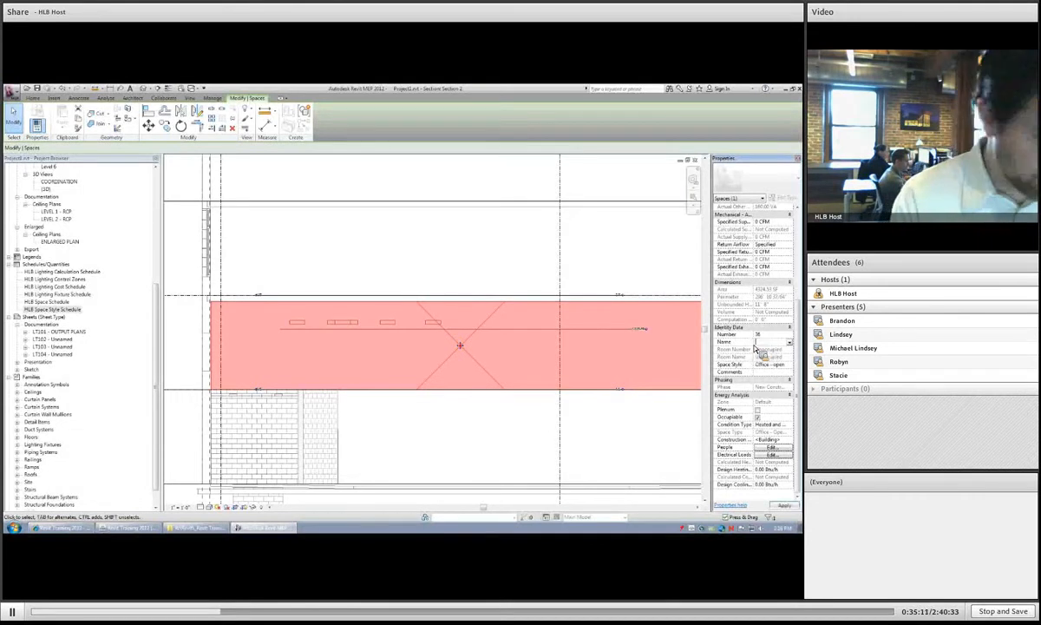
type("CE")
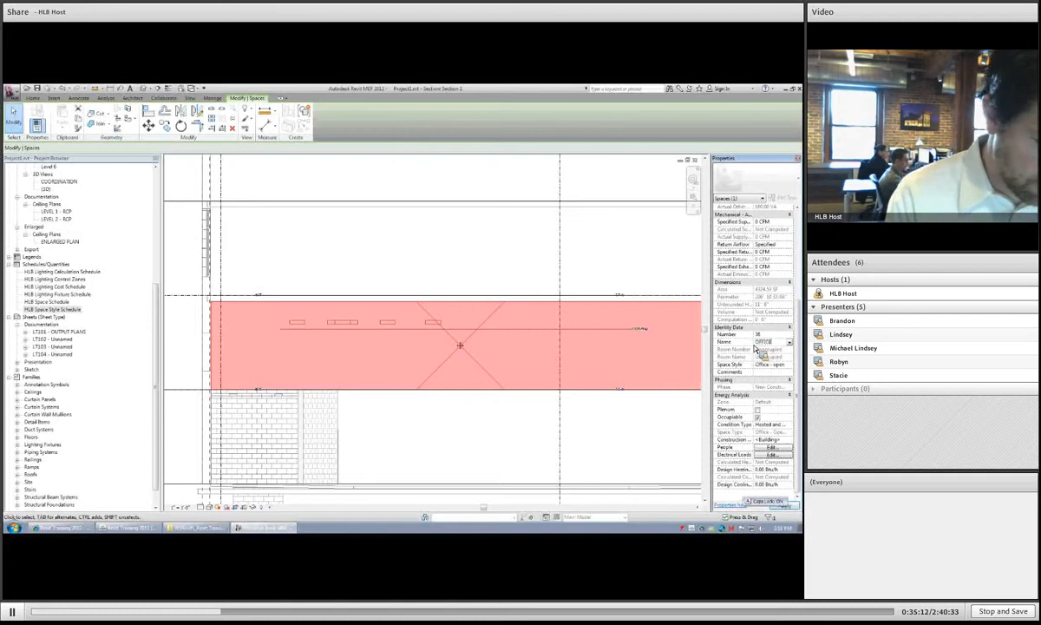
left_click(631, 284)
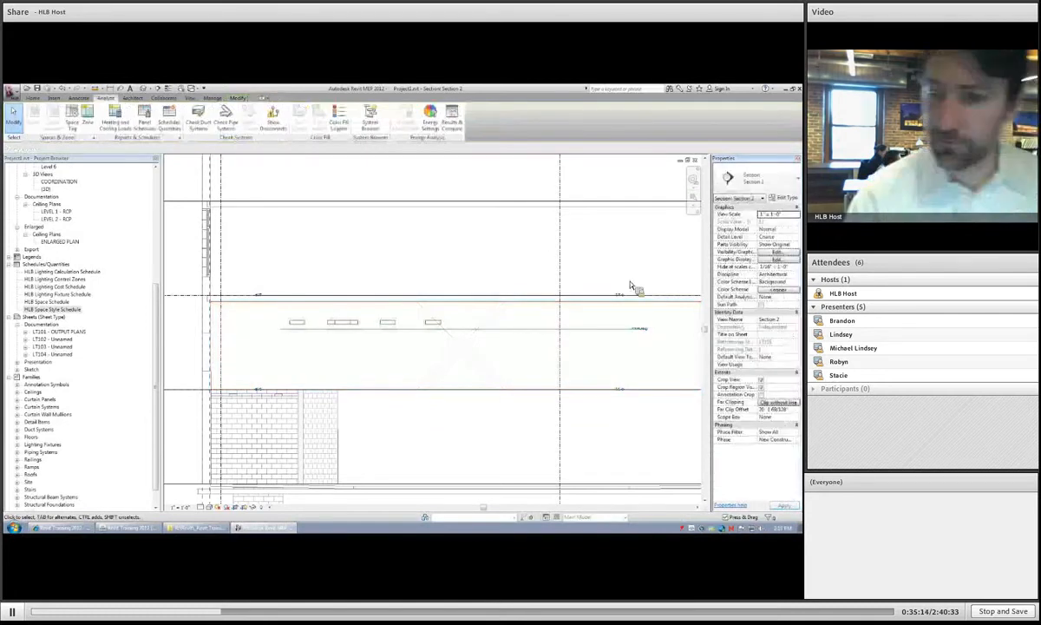
left_click(428, 357)
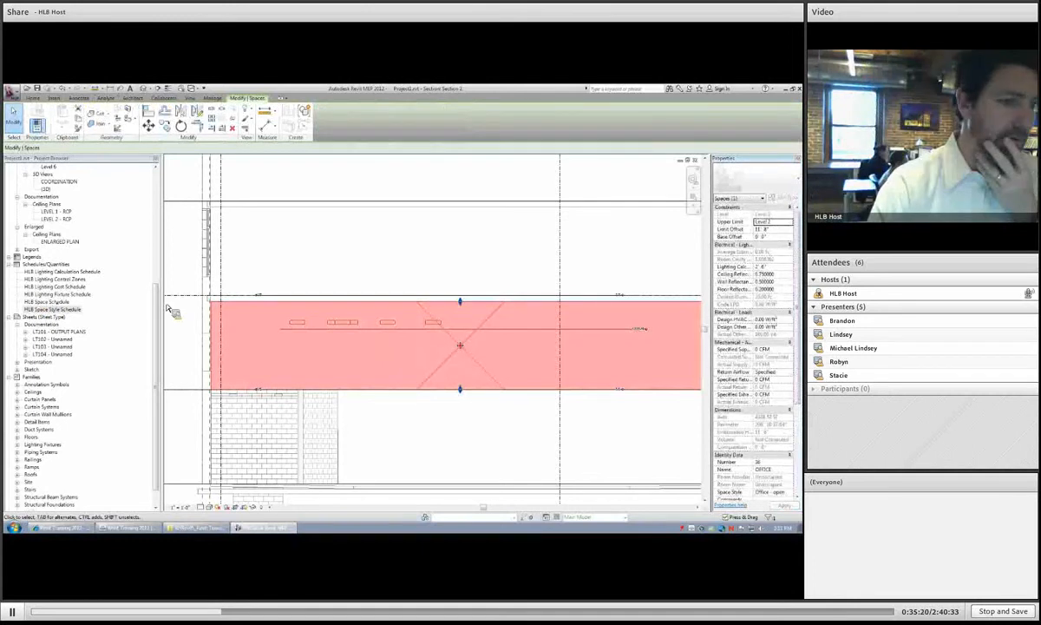
- Open the HLB Space Schedule and filter it by Area with "is greater than or equal to" to exclude the smallest spaces
left_click(49, 302)
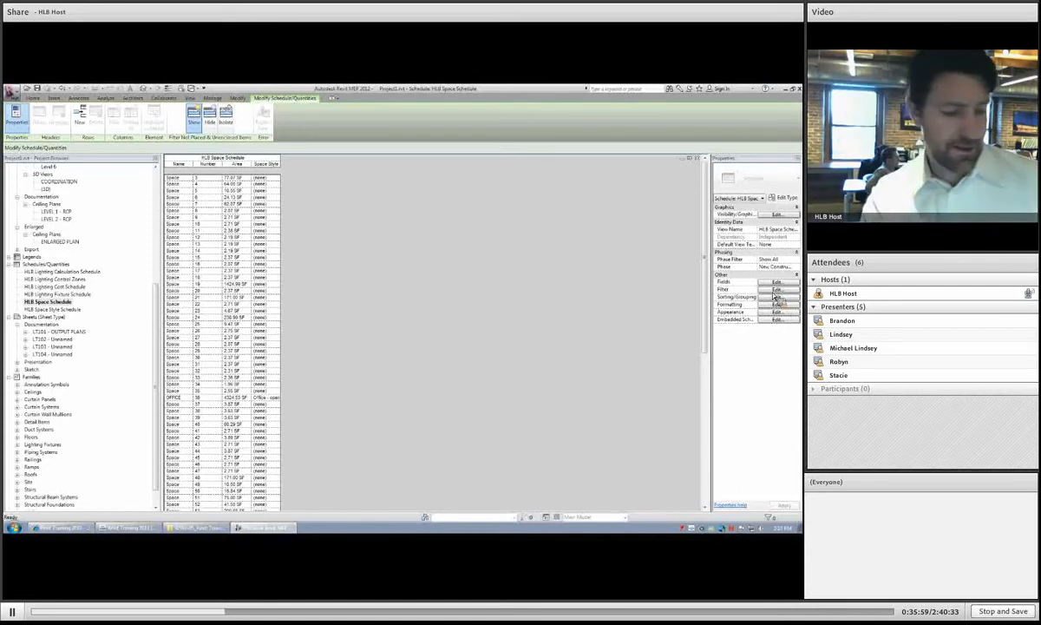
left_click(317, 238)
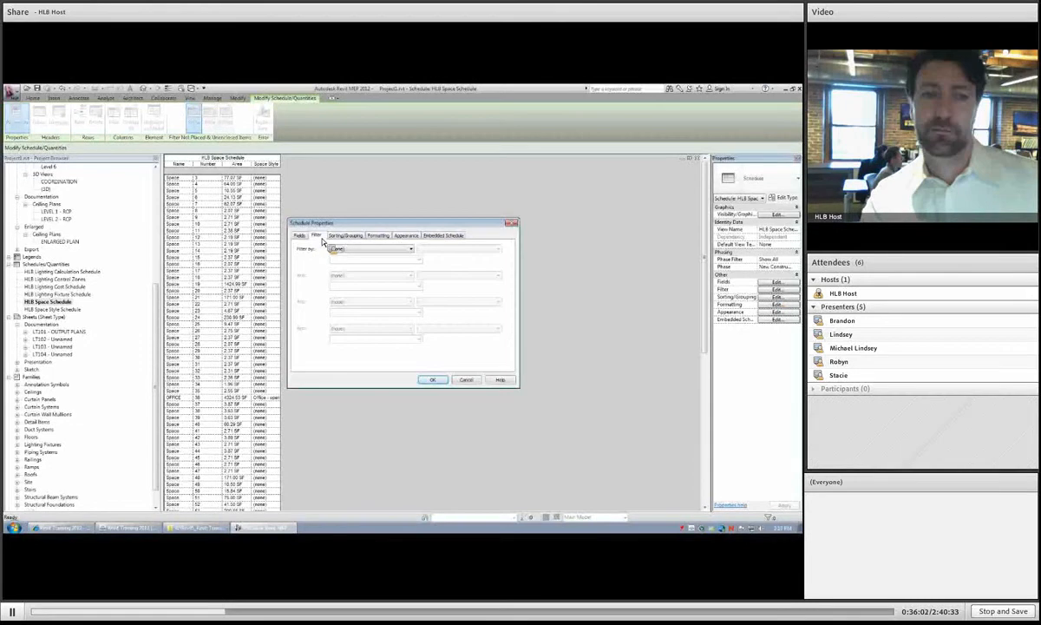
left_click(372, 249)
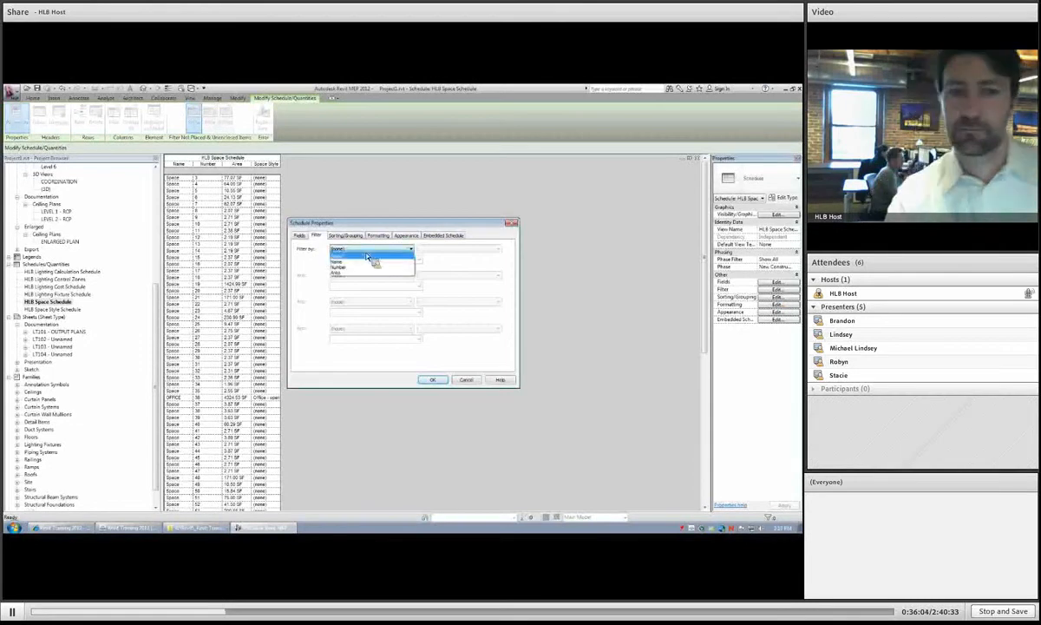
left_click(356, 266)
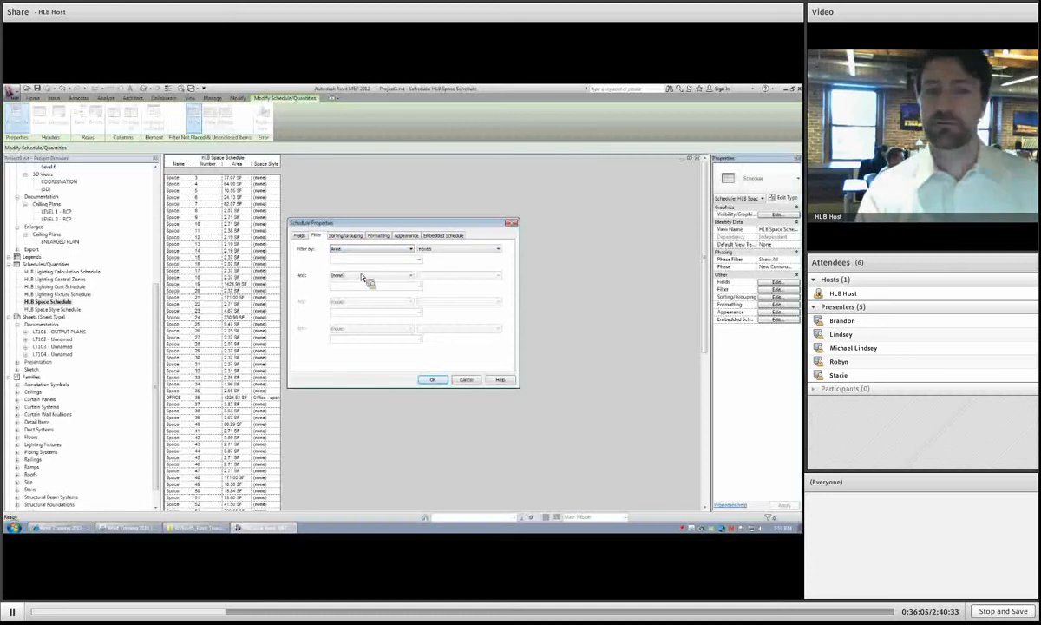
left_click(453, 249)
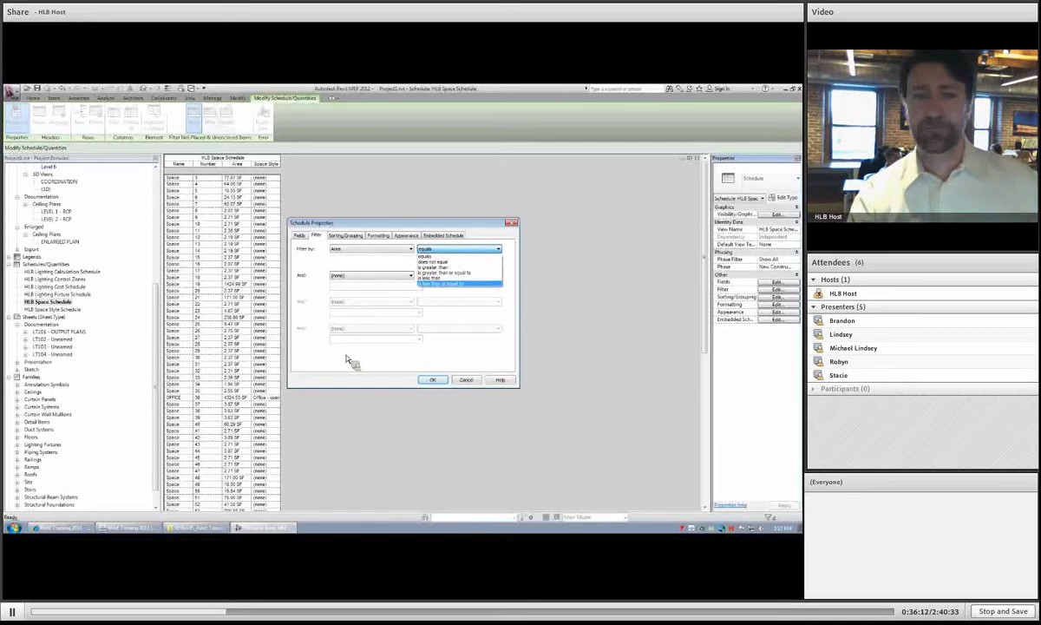
key("Tab")
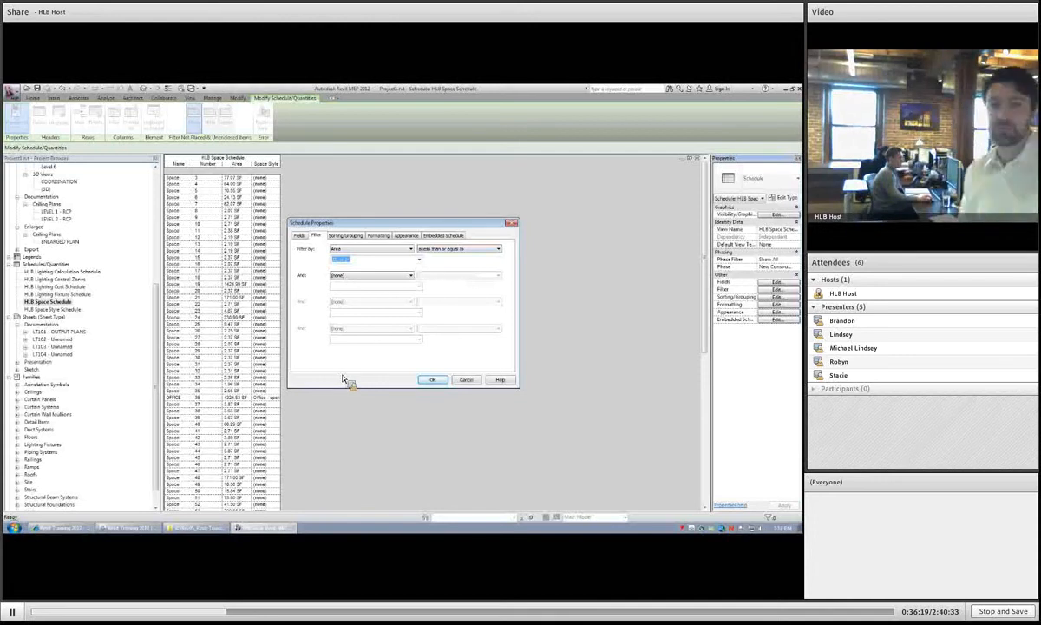
left_click(447, 249)
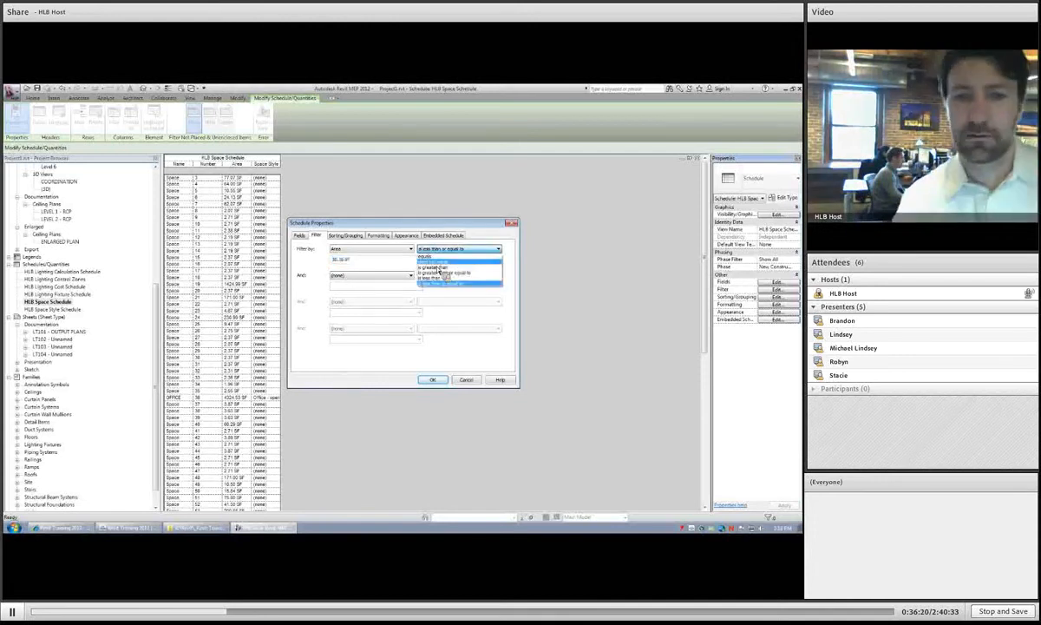
left_click(439, 273)
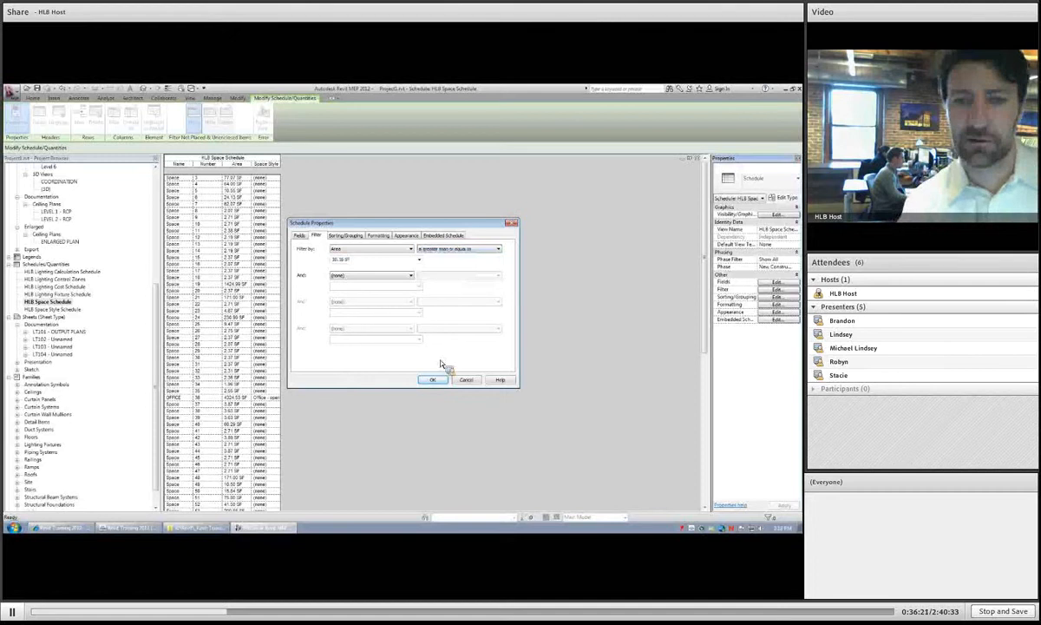
left_click(432, 380)
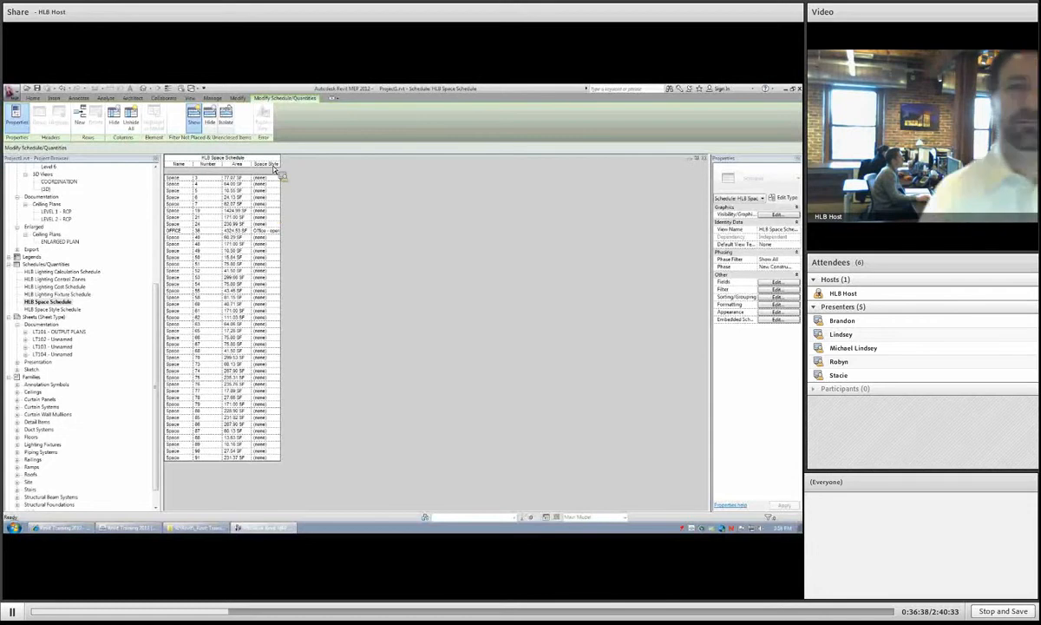
- Widen the Space Style column, look over the OFFICE row's name and style cells, and close the HLB Space Schedule
left_click_drag(281, 164, 300, 167)
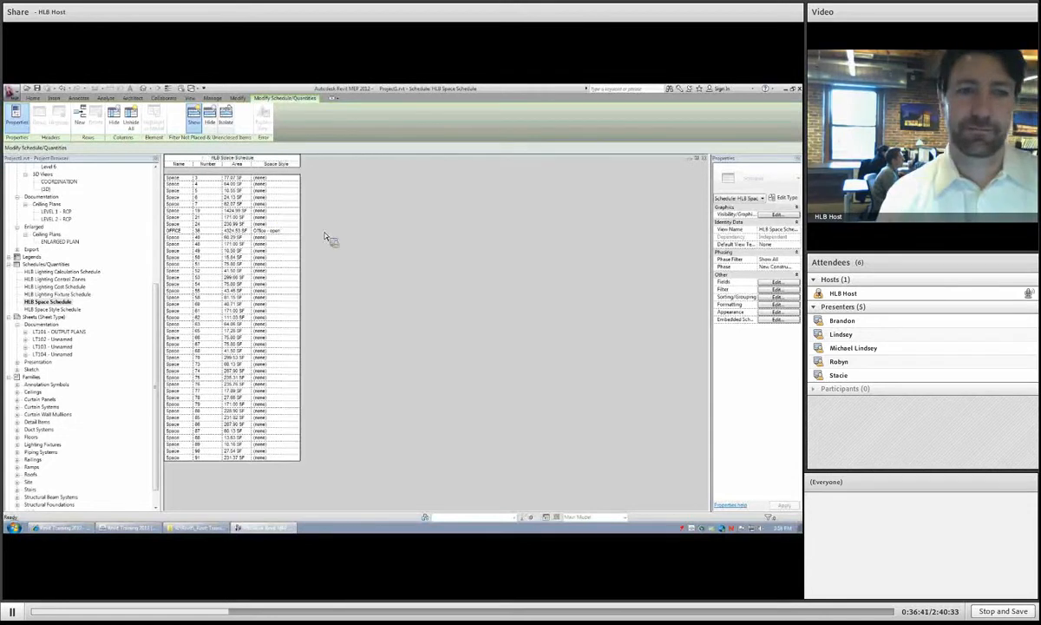
left_click(283, 231)
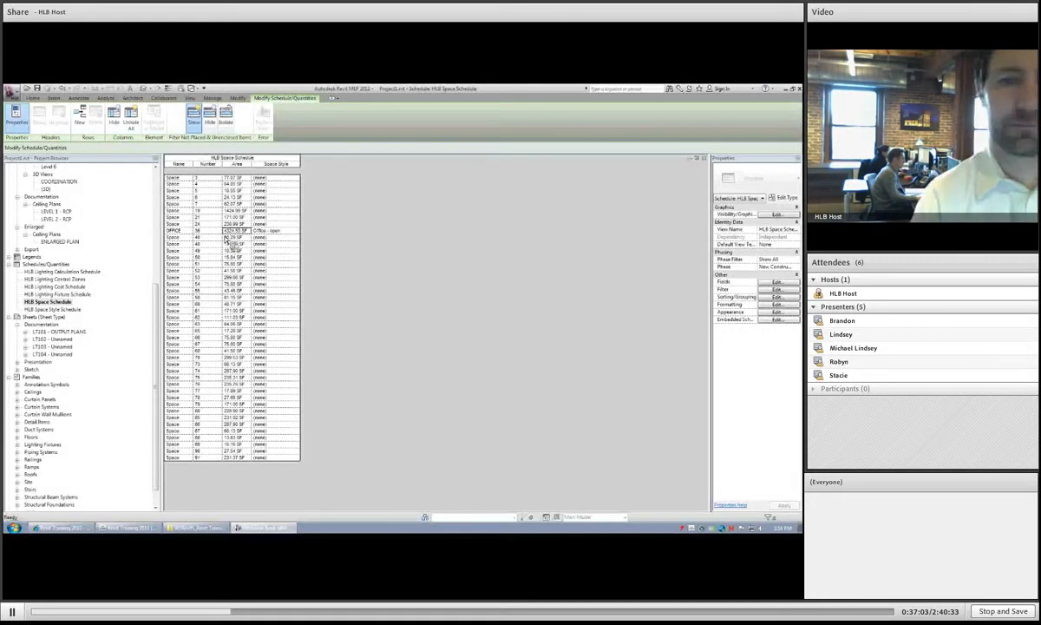
left_click(197, 231)
left_click(190, 232)
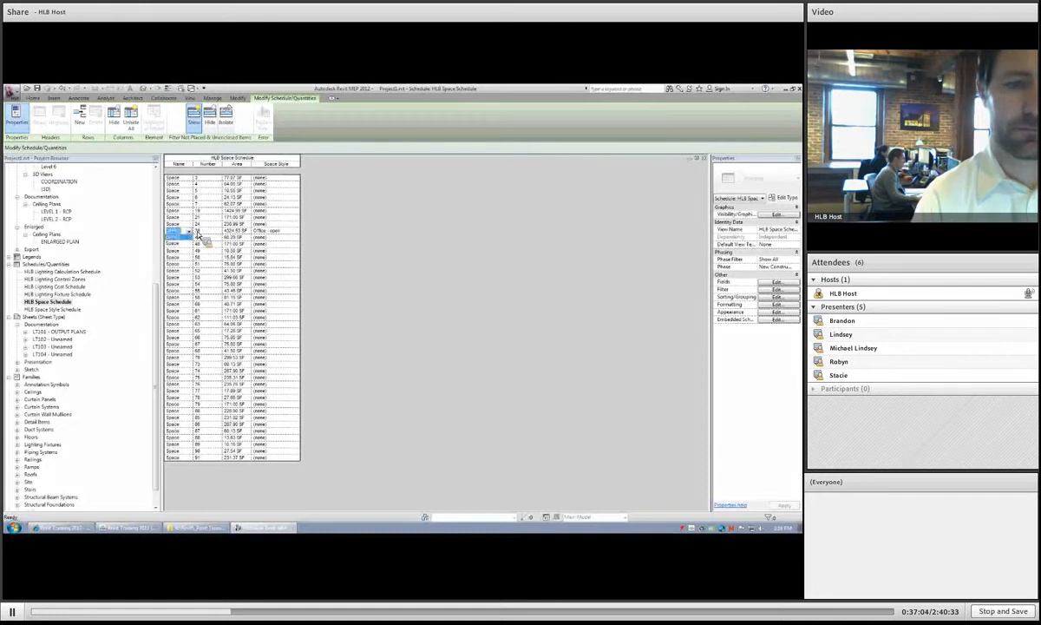
left_click(197, 233)
left_click(199, 234)
left_click(190, 232)
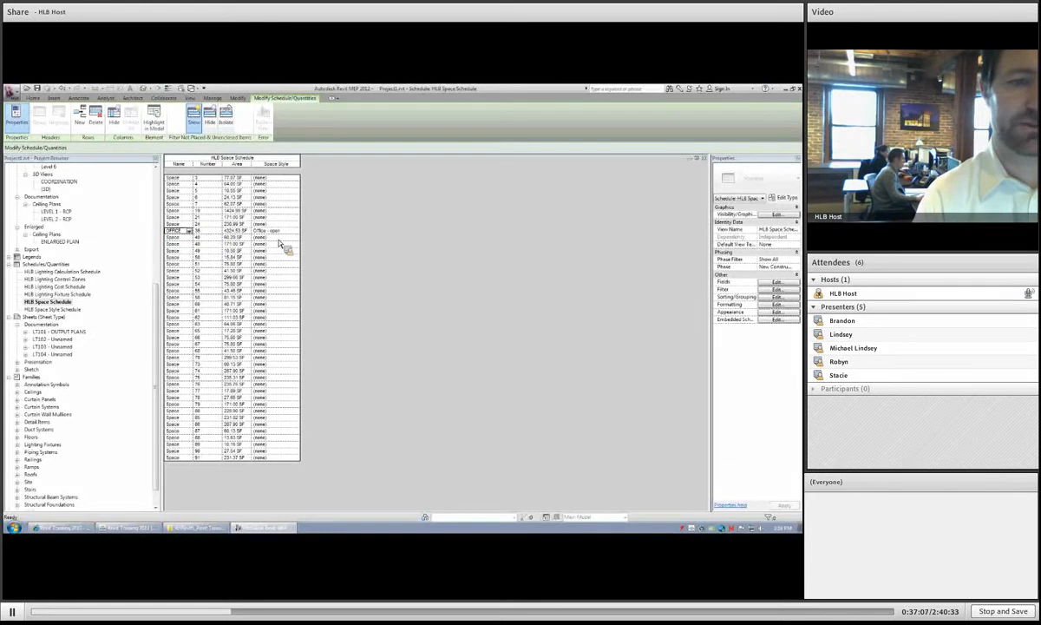
left_click(706, 160)
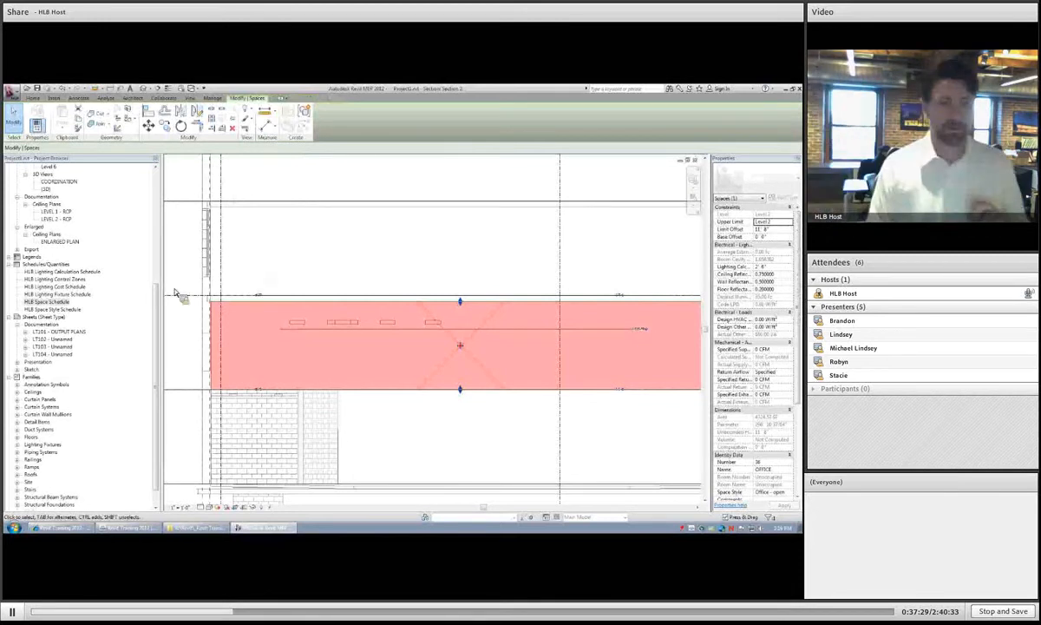
- Try a second HLB Space Schedule filter using Name "does not equal" to leave only the renamed space, and undo it
double_click(48, 302)
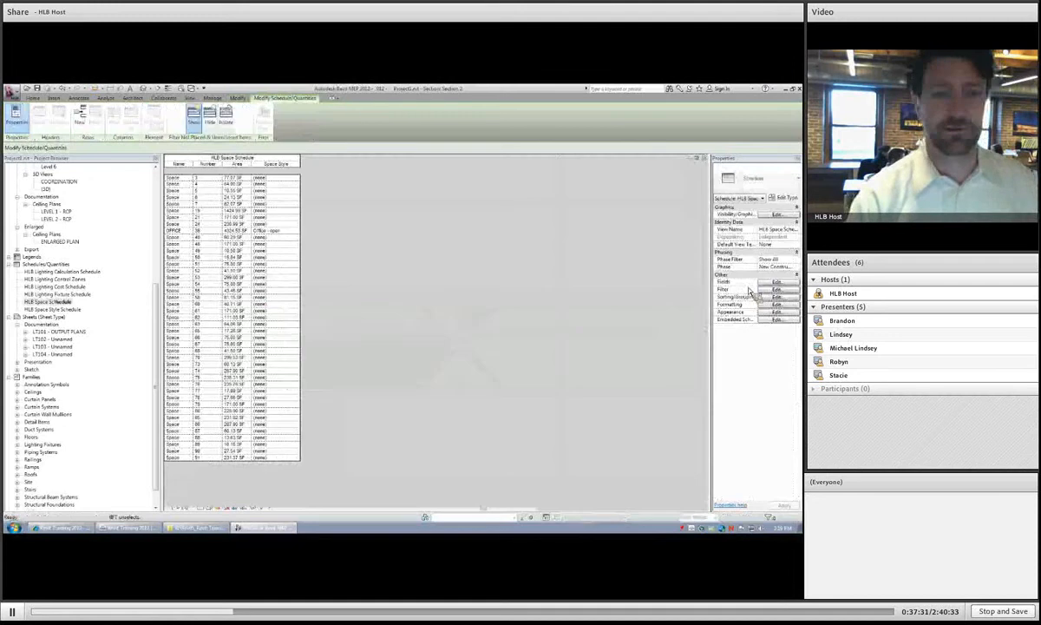
left_click(776, 291)
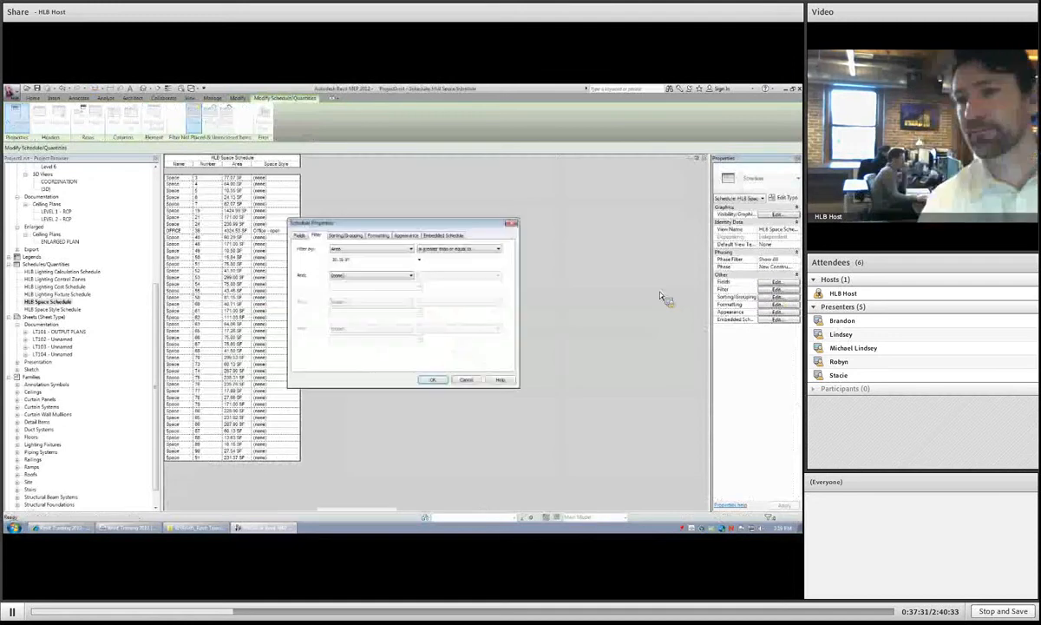
left_click(369, 275)
left_click(352, 294)
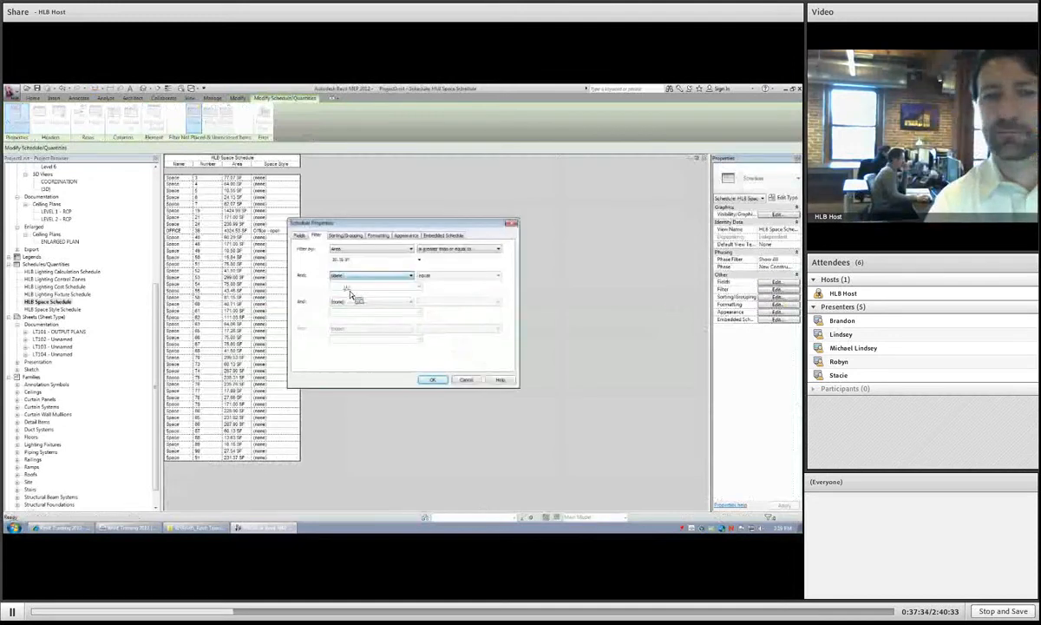
left_click(429, 276)
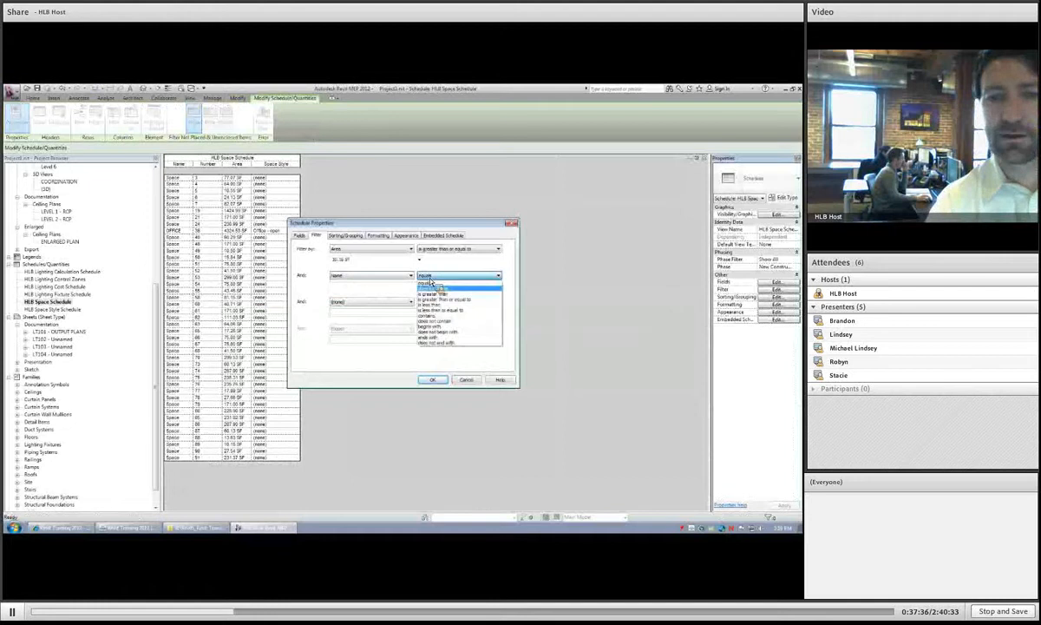
left_click(431, 288)
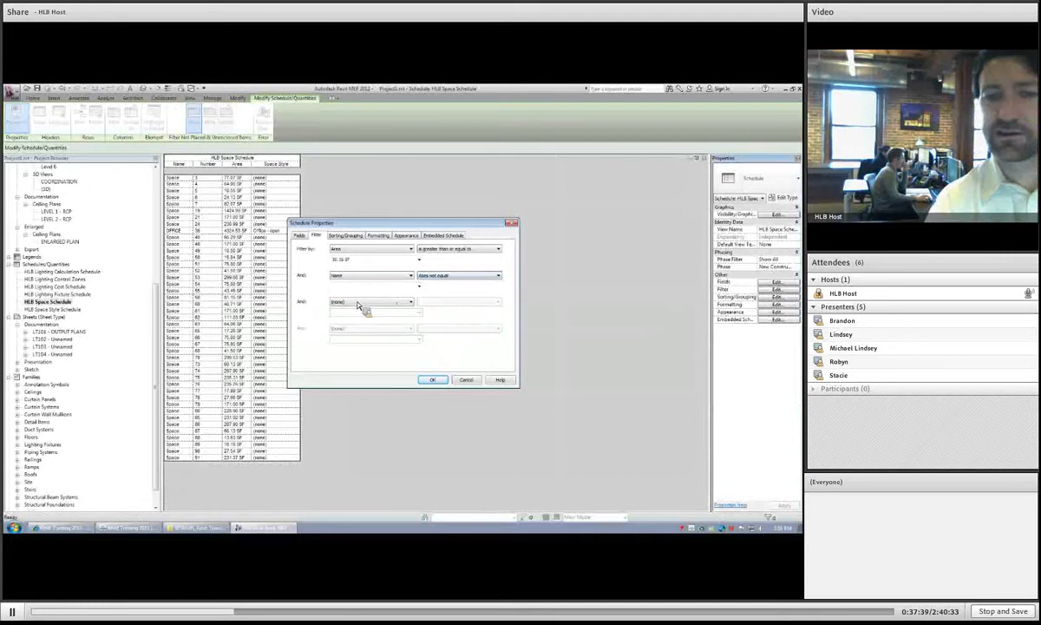
left_click(434, 381)
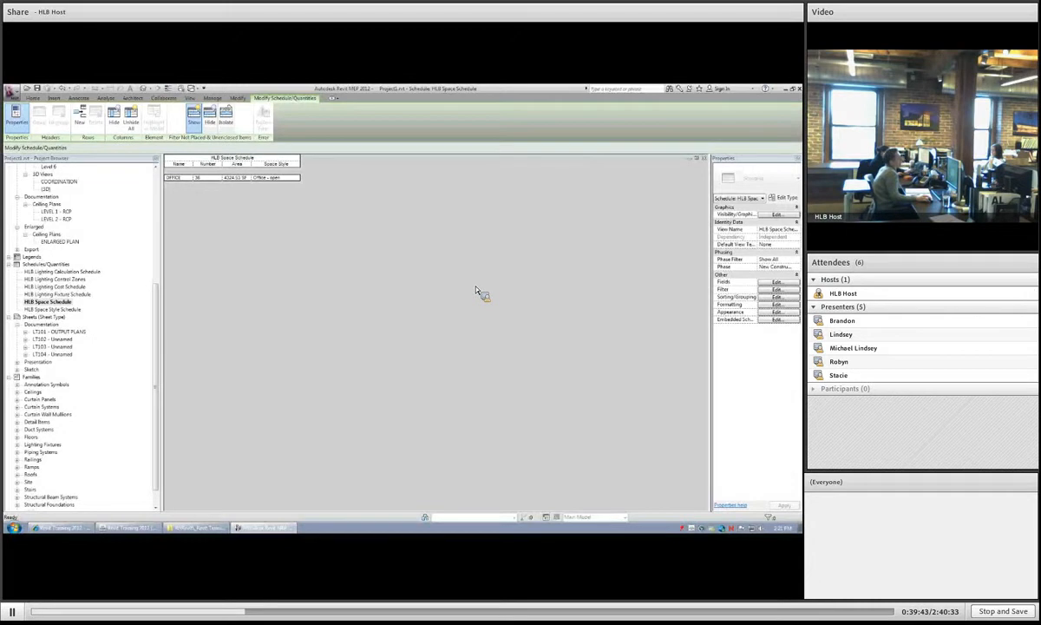
key("ctrl+z")
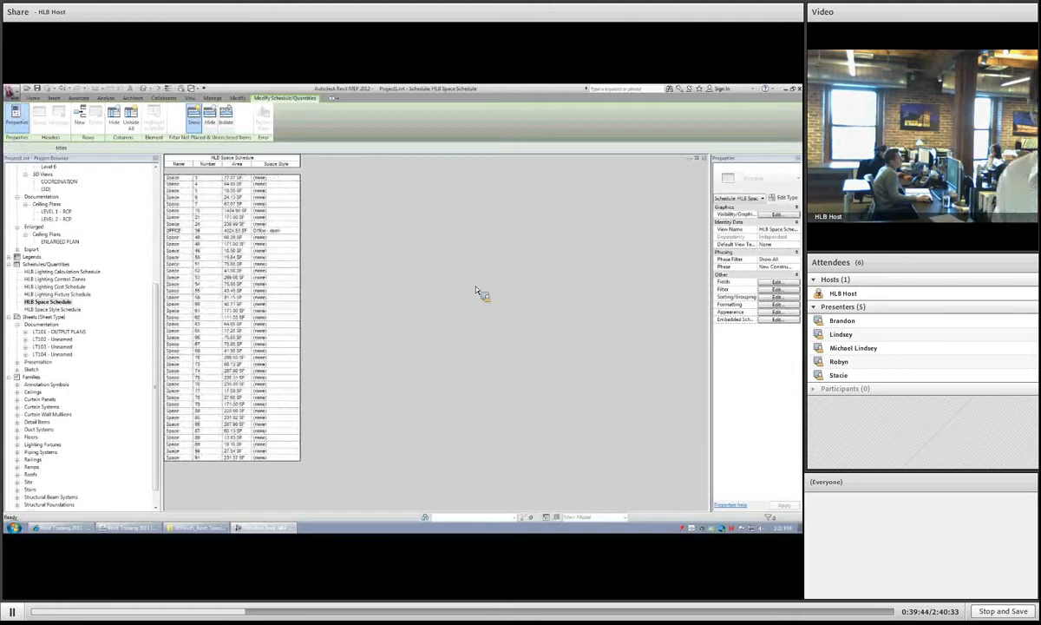
- Close the schedule and section views, and open a recessed parabolic troffer from the TYPICAL EXAMPLE lighting group for family editing
left_click(447, 297)
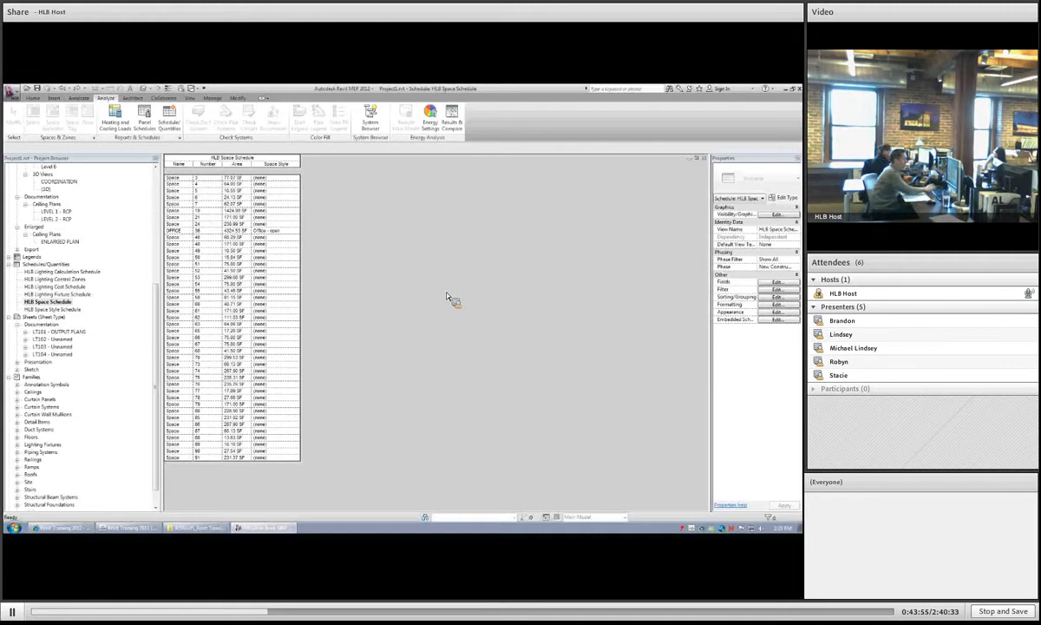
left_click(705, 159)
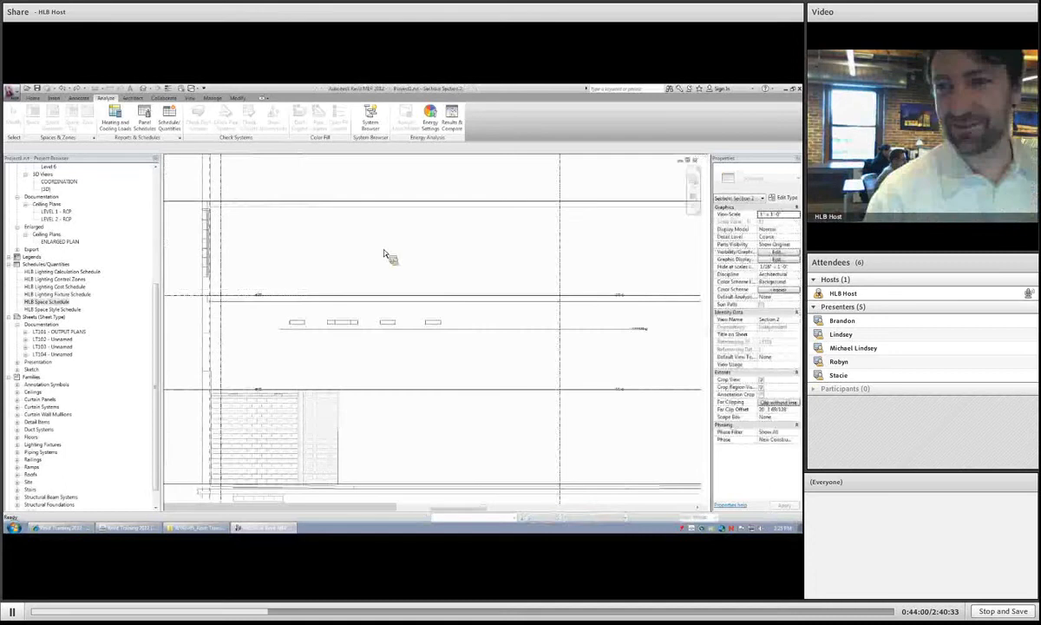
left_click(695, 159)
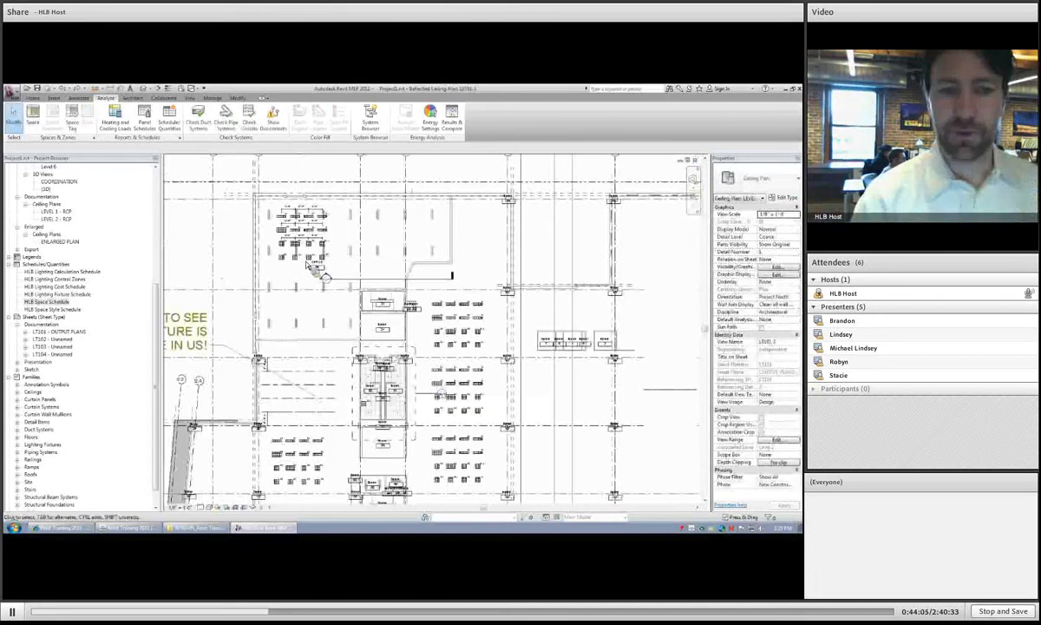
left_click(308, 265)
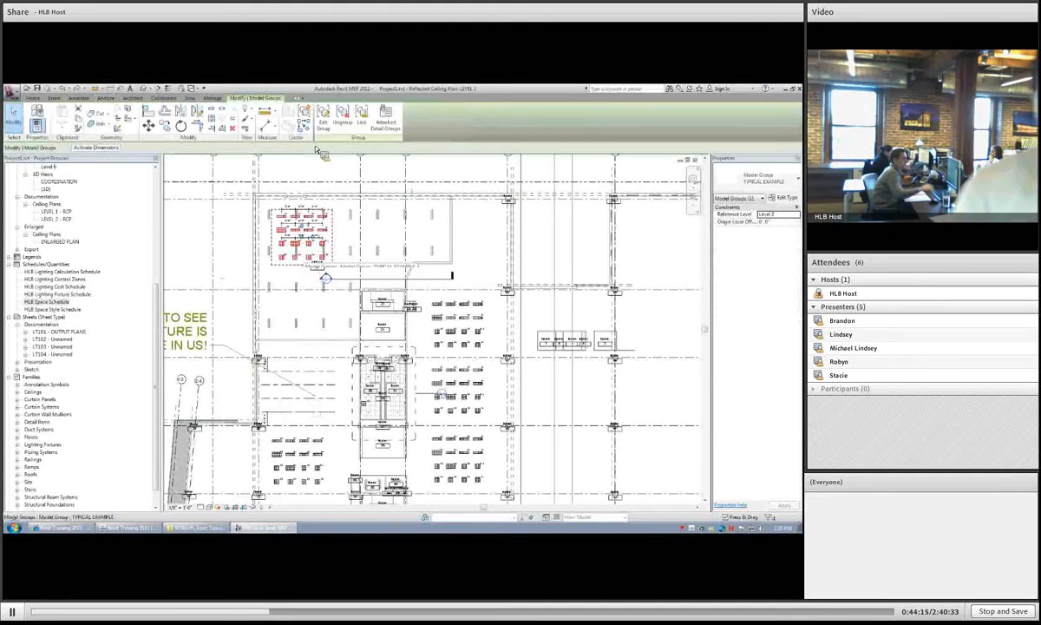
double_click(322, 276)
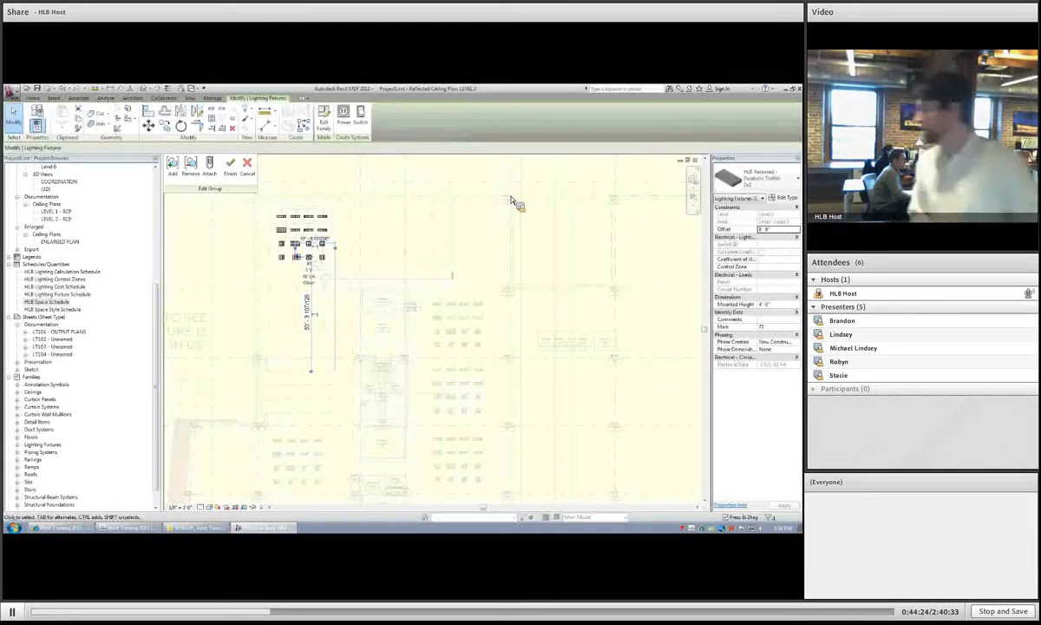
left_click(330, 128)
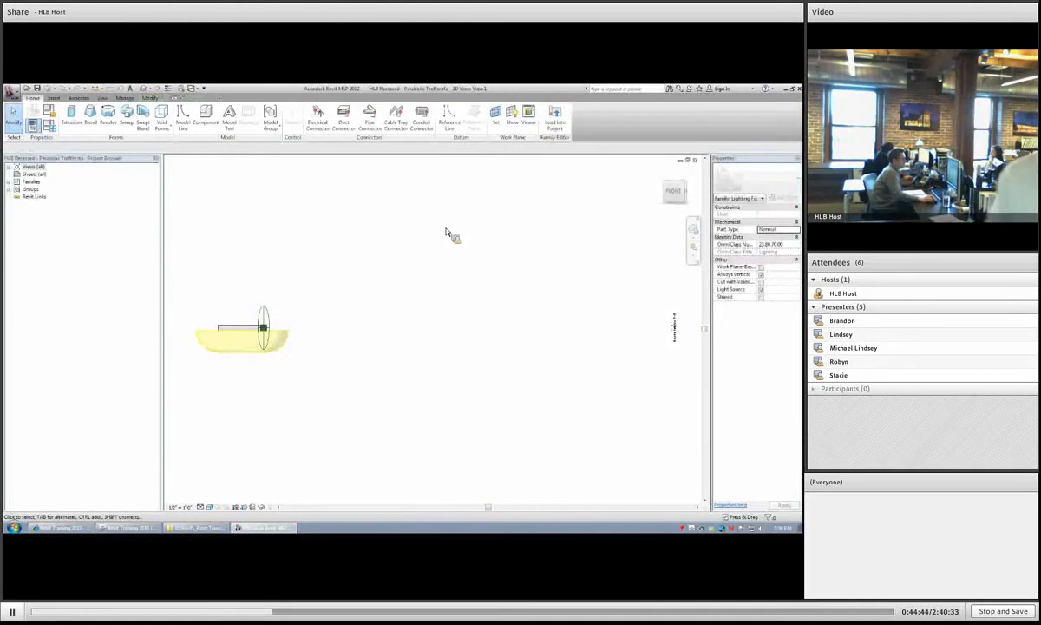
- Select the troffer's electrical connector in the 3D view and set its apparent load to 40 VA
middle_click_drag(449, 230, 487, 259, "shift")
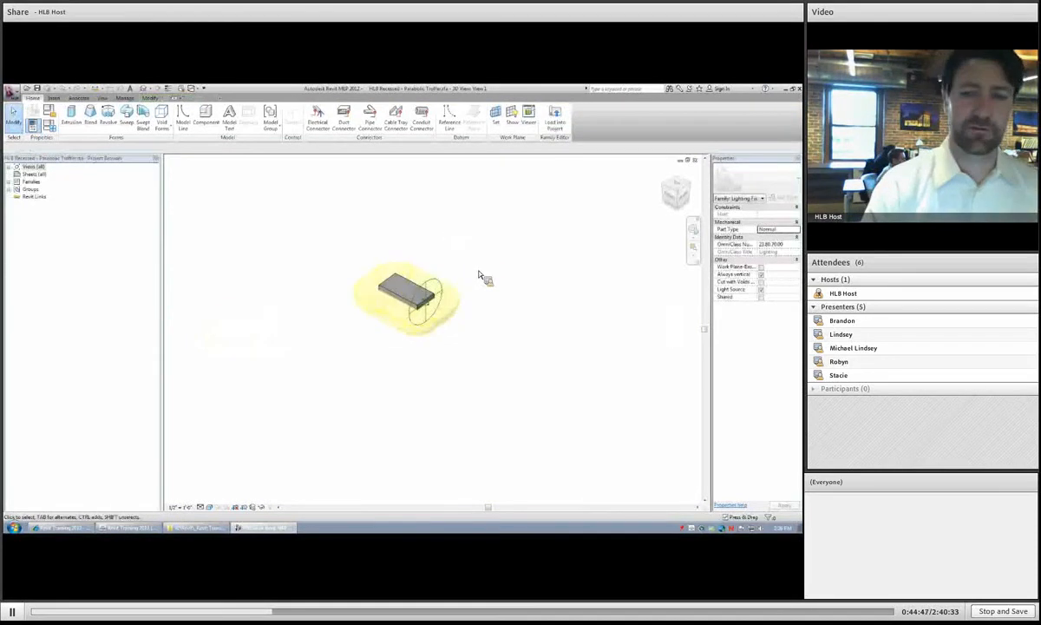
scroll(428, 289, "up", 5)
left_click(429, 290)
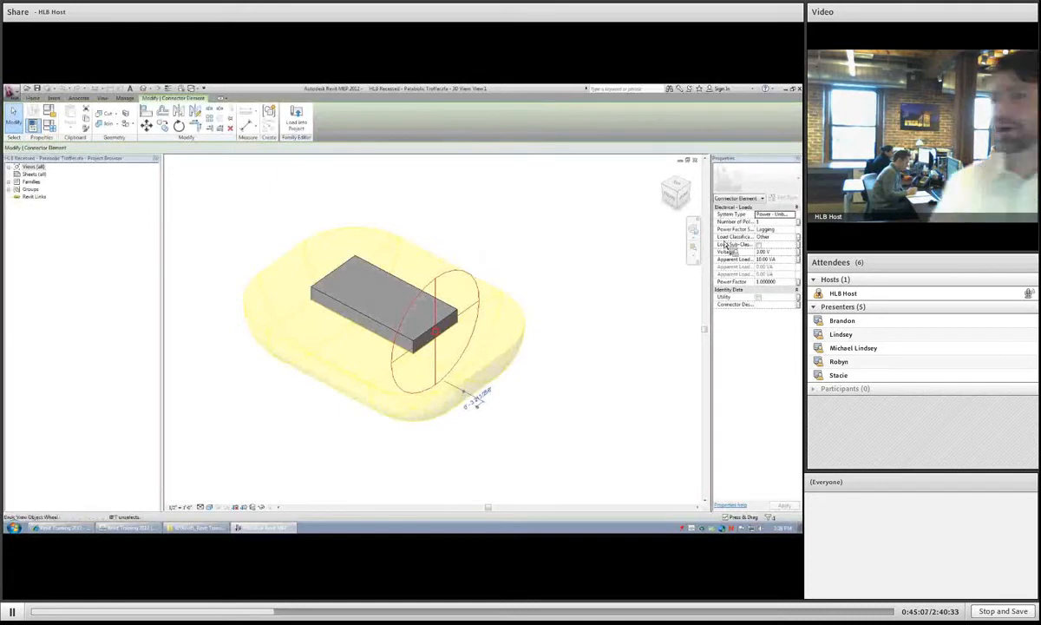
left_click(769, 261)
left_click_drag(769, 260, 755, 263)
key("BackSpace")
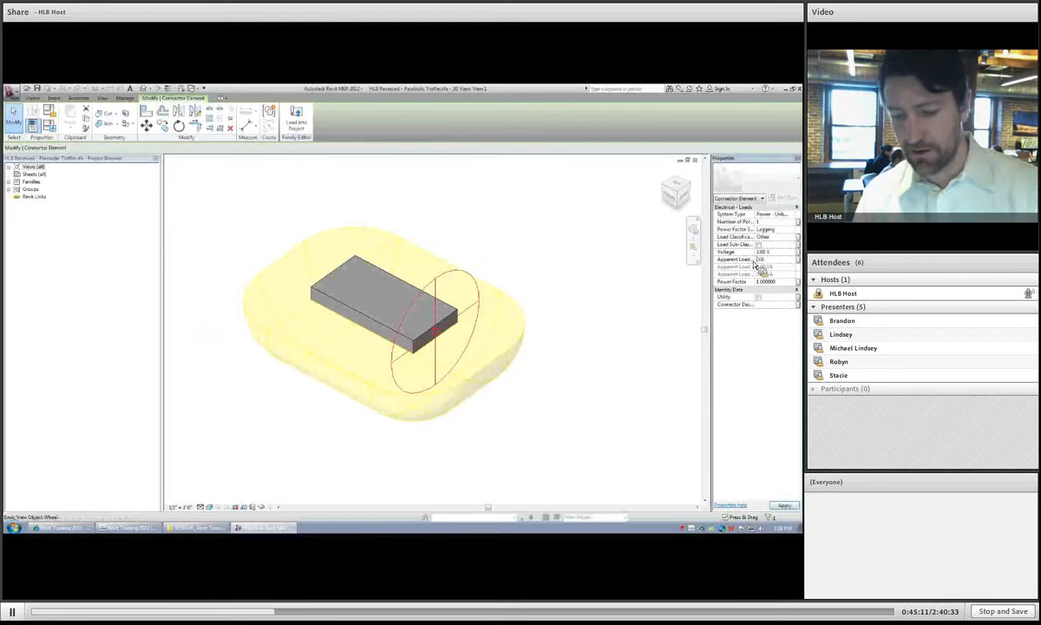
type("80")
- Set the electrical connector's voltage to 277 V
left_click(767, 254)
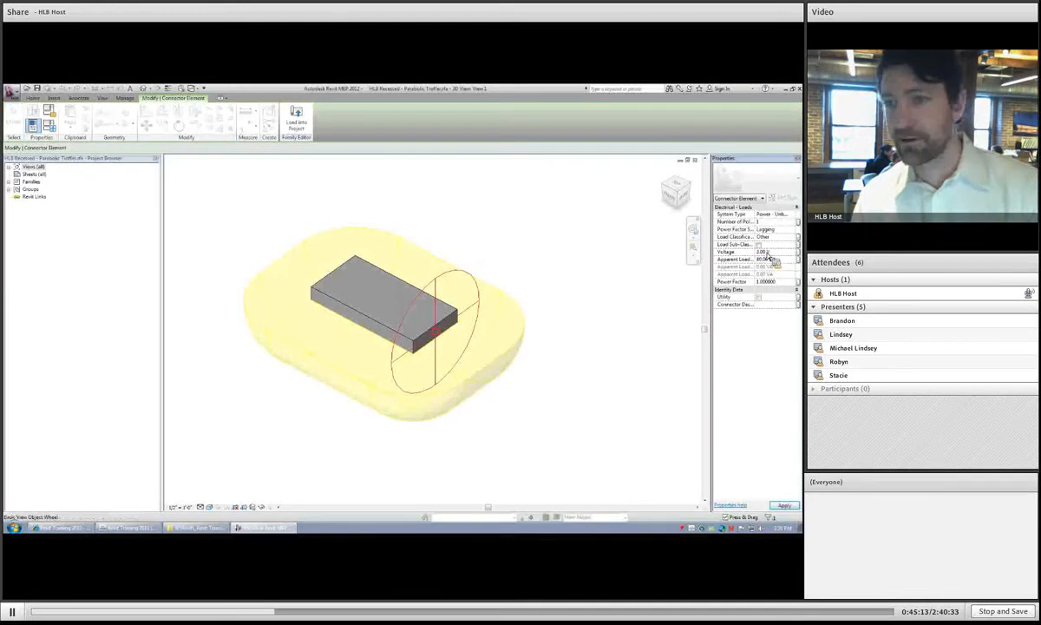
double_click(763, 252)
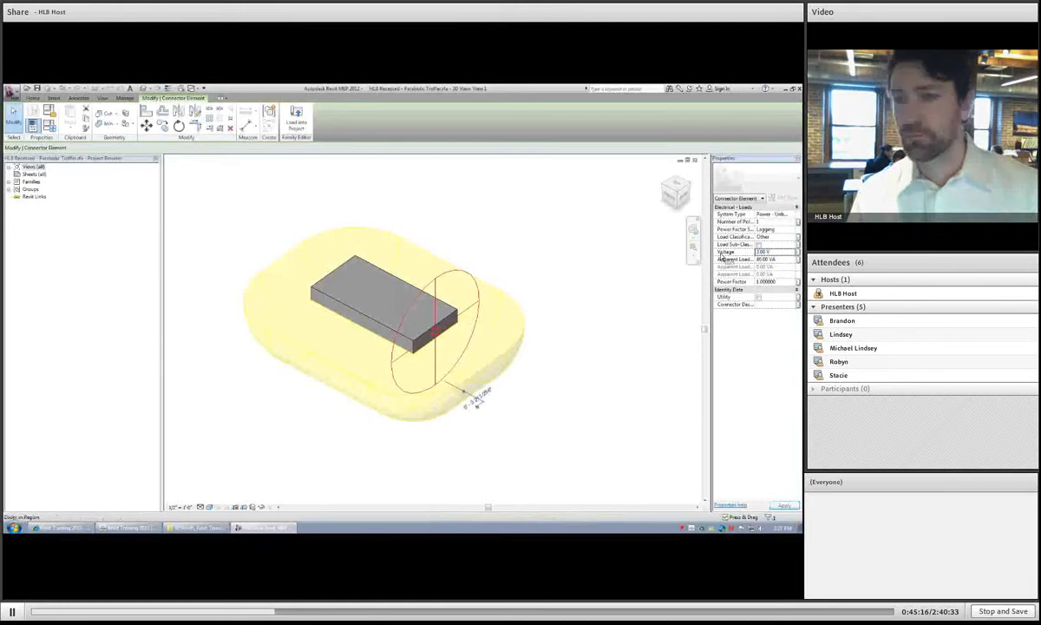
left_click(763, 252)
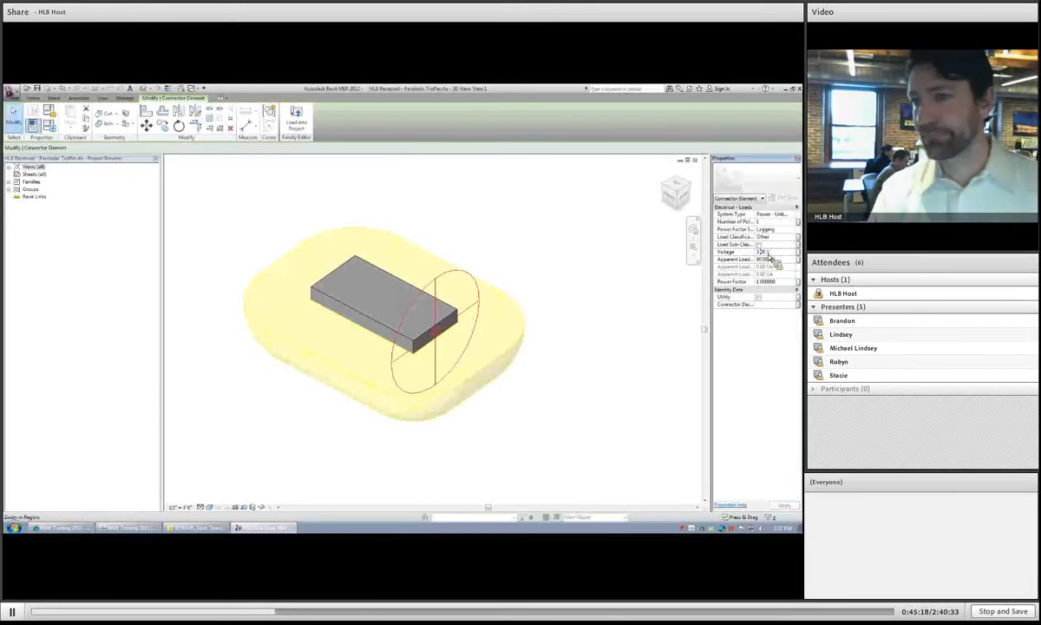
double_click(763, 253)
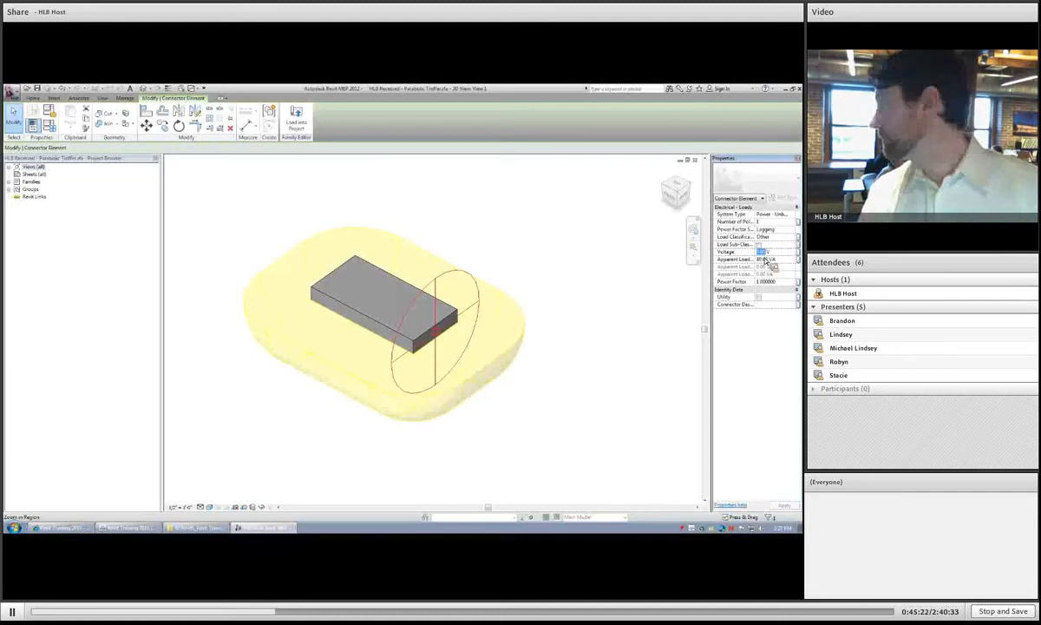
type("277")
key("Return")
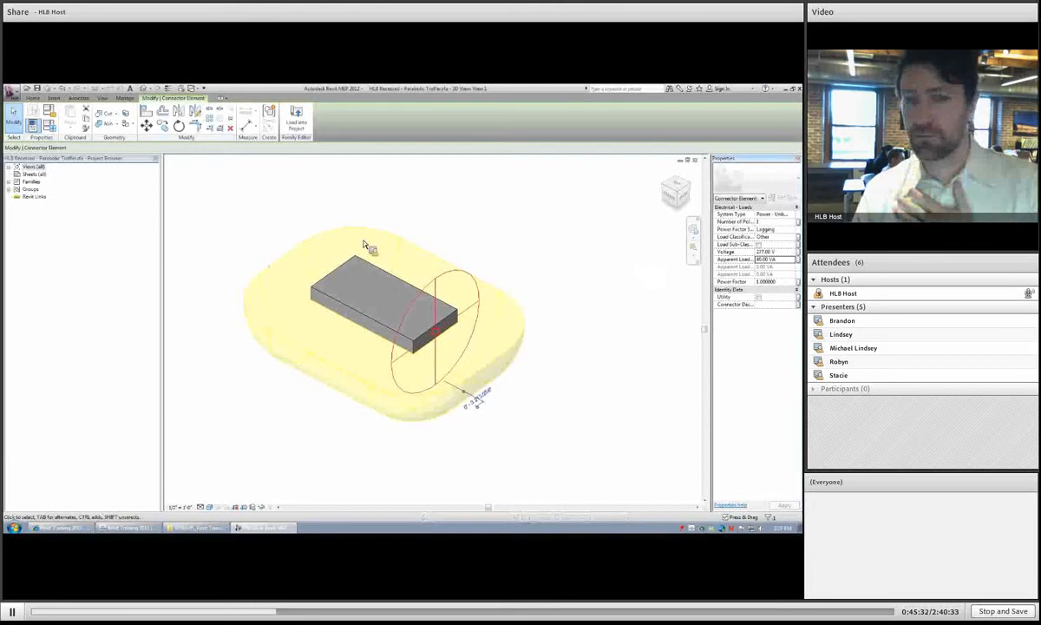
- Change the troffer's light source definition to a photometric web distribution with the rectangle emit shape
left_click(384, 225)
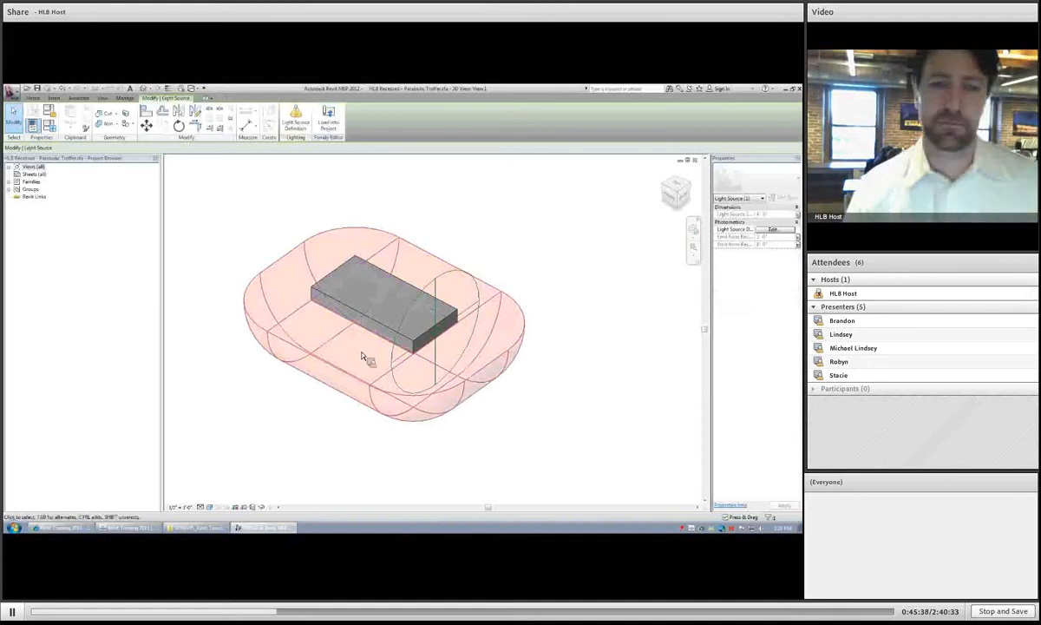
middle_click_drag(365, 360, 409, 390, "shift")
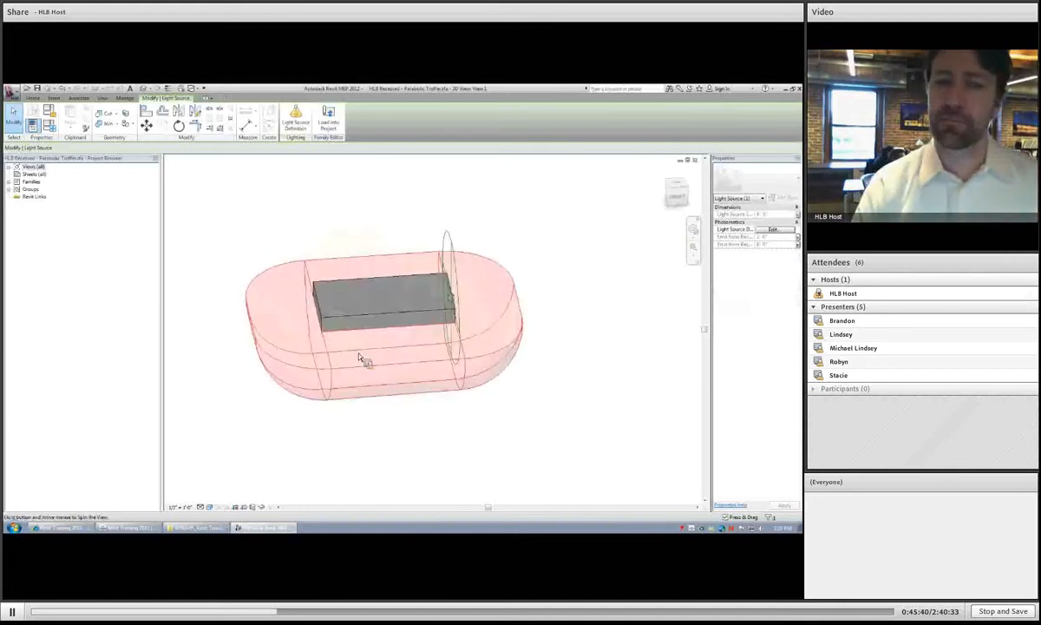
middle_click_drag(365, 360, 528, 392, "shift")
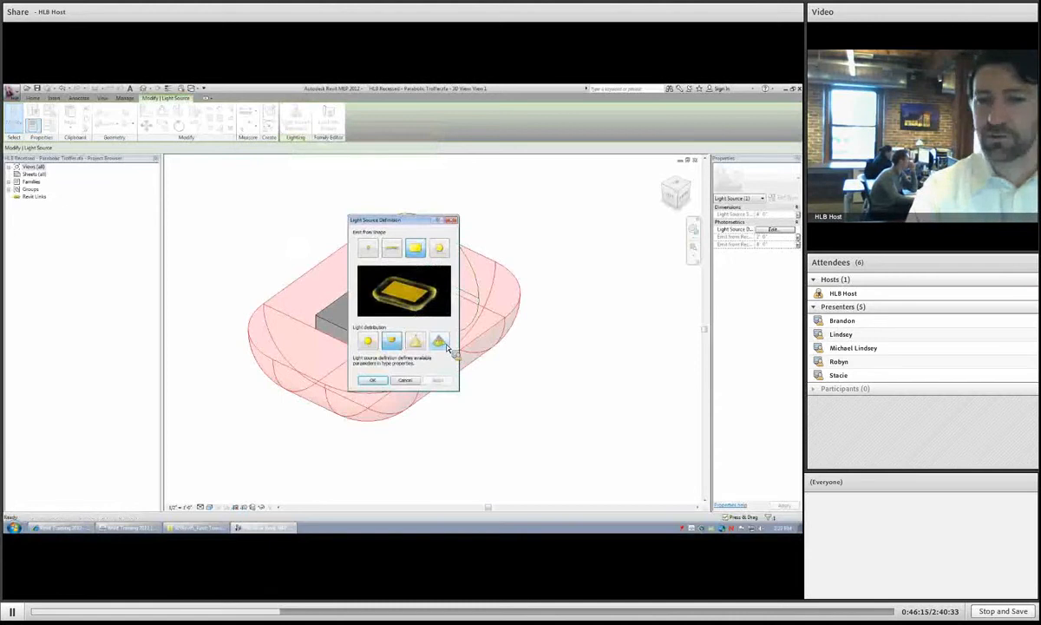
left_click(445, 345)
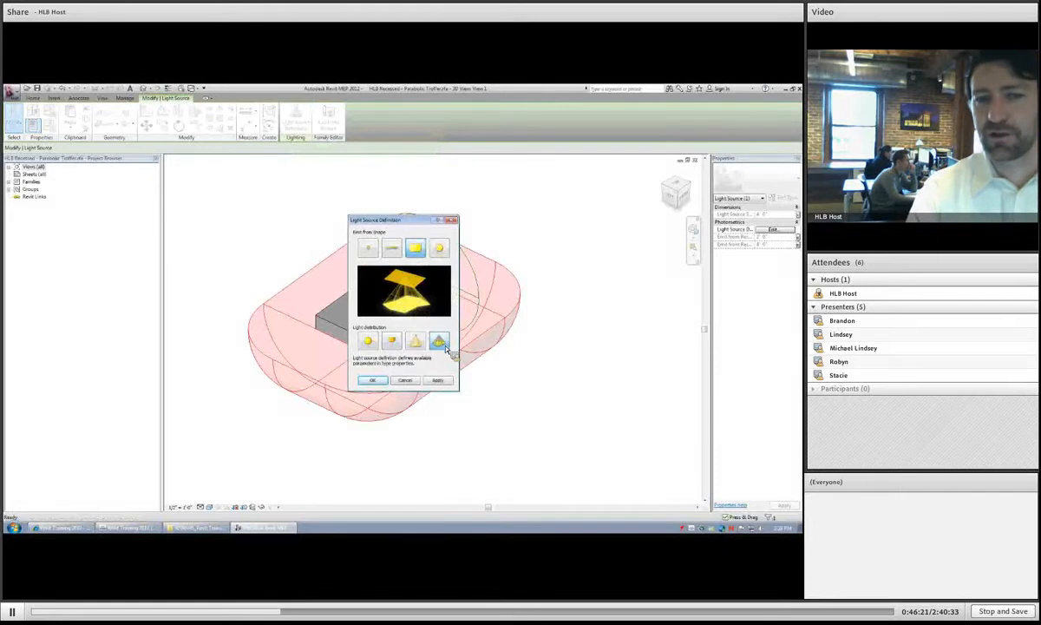
left_click(436, 381)
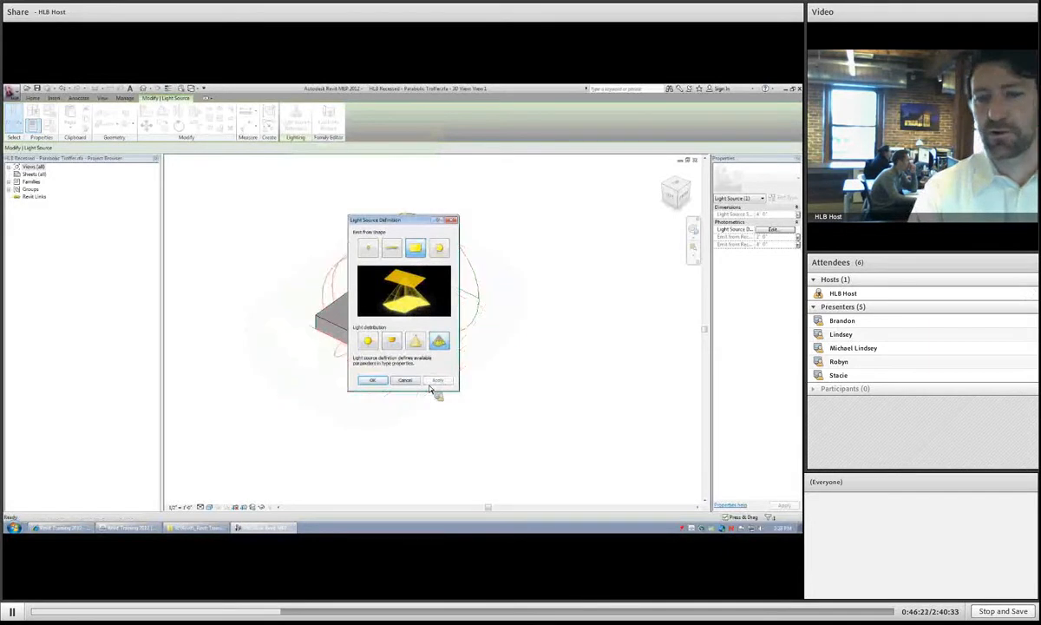
left_click(372, 381)
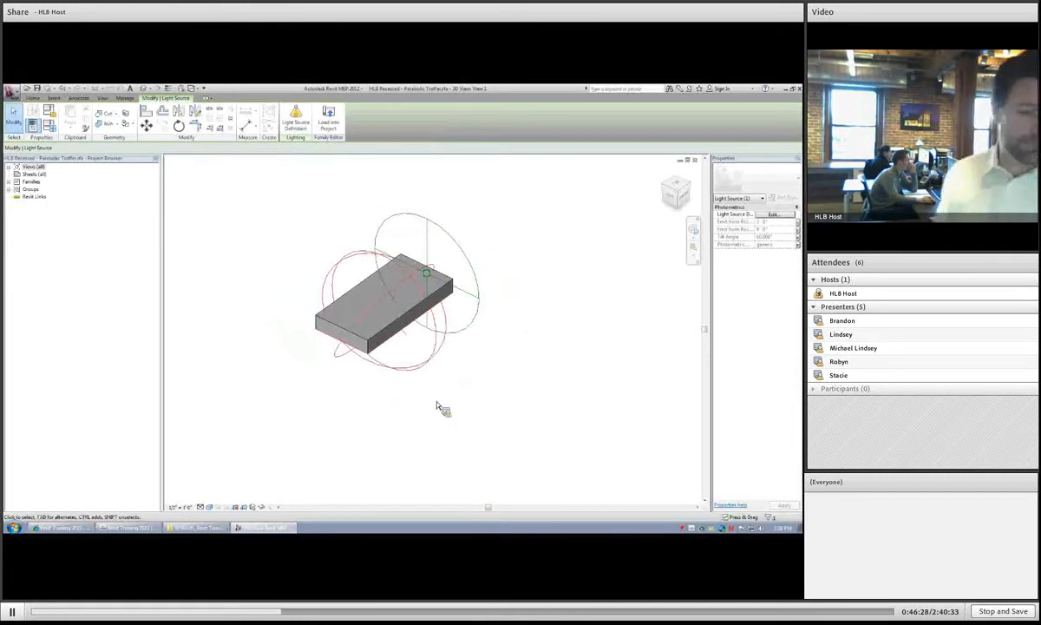
mouse_move(388, 379)
middle_mouse_down("shift")
mouse_move(466, 246)
mouse_move(499, 280)
mouse_move(364, 389)
mouse_move(370, 381)
middle_mouse_up("shift")
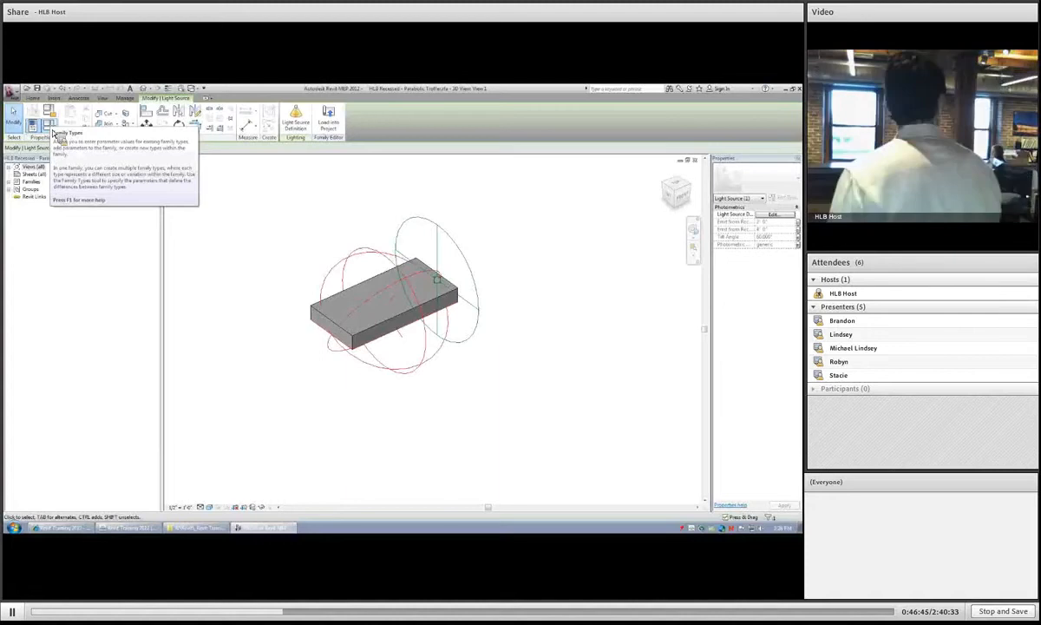
- Assign the 2x4 2Lamp.ies file as the photometric web file of the troffer's 2x4 family type and apply it
left_click(54, 131)
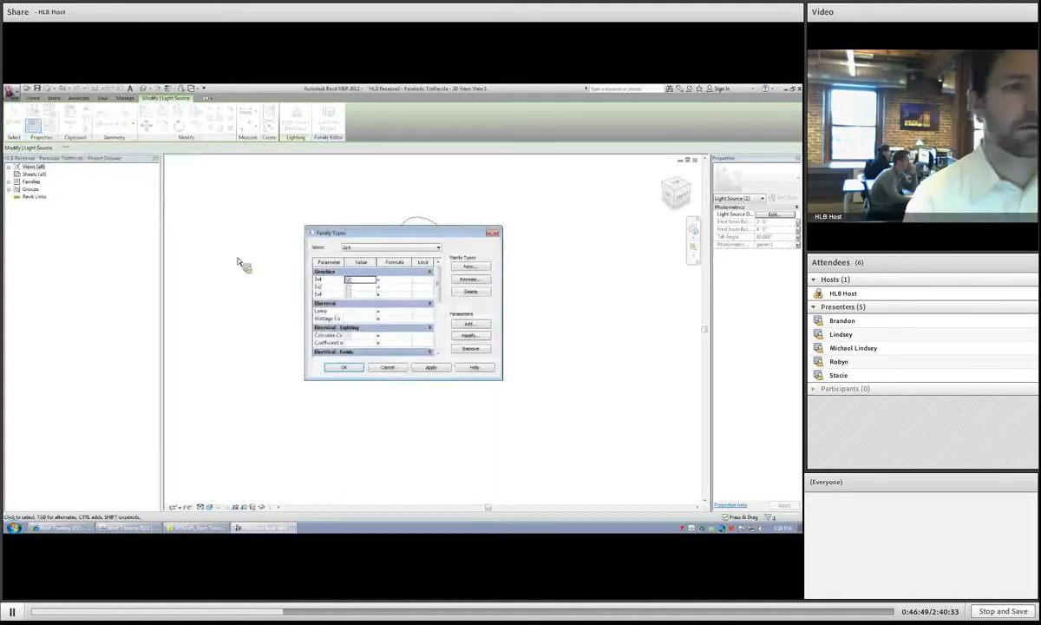
left_click_drag(441, 272, 442, 286)
scroll(373, 313, "down", 5)
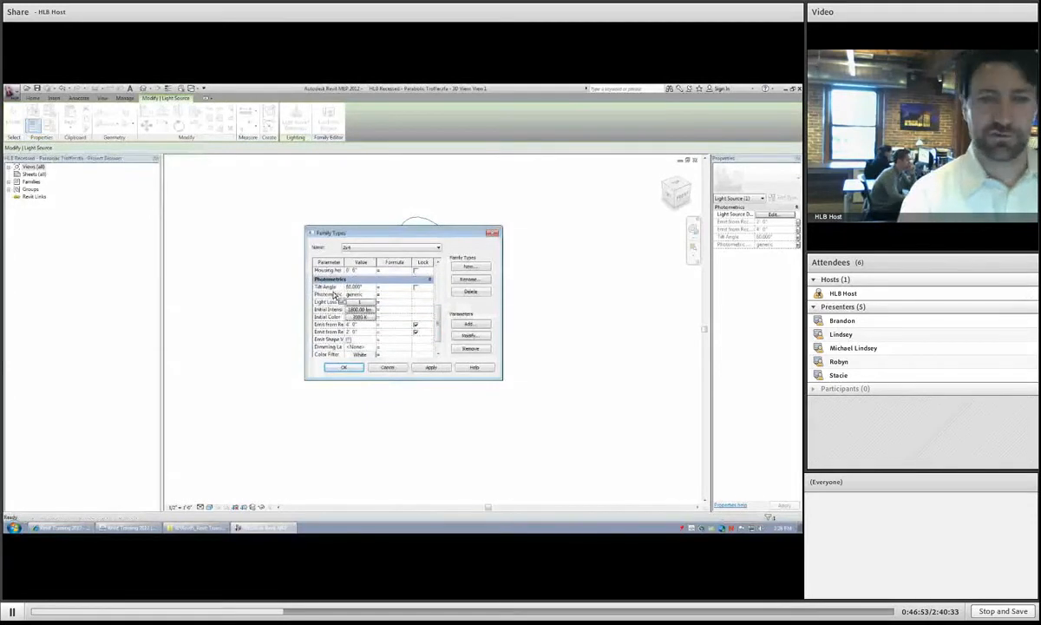
left_click_drag(339, 263, 357, 269)
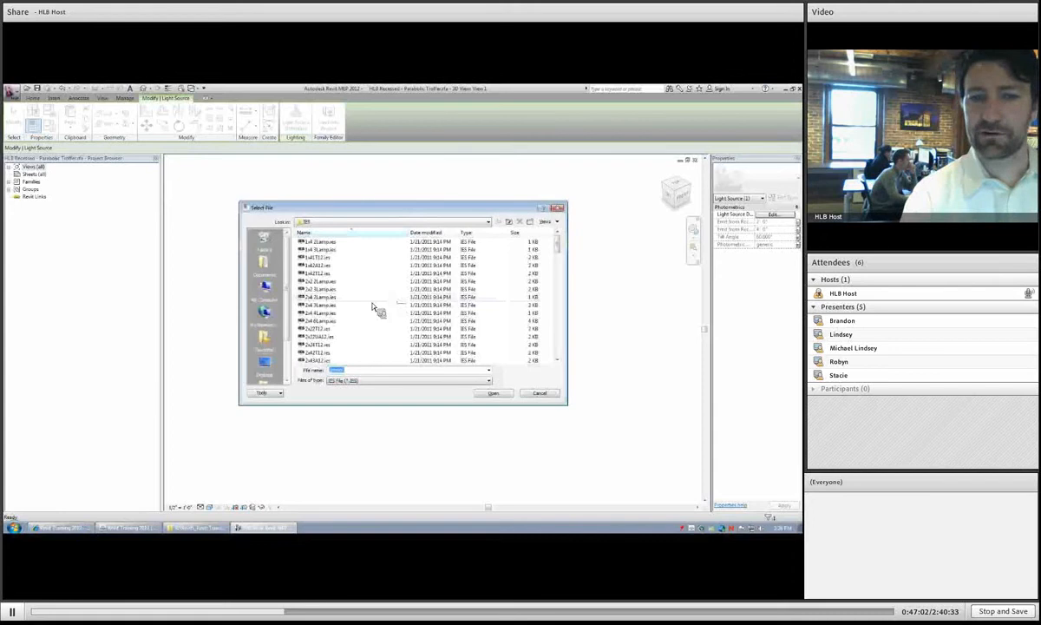
left_click(328, 297)
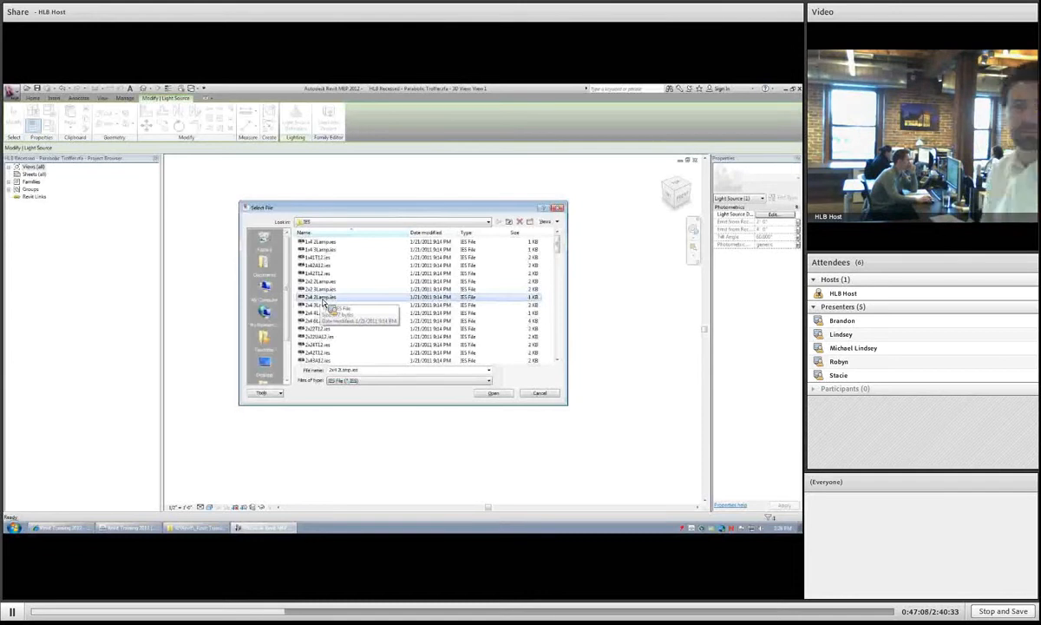
left_click(496, 394)
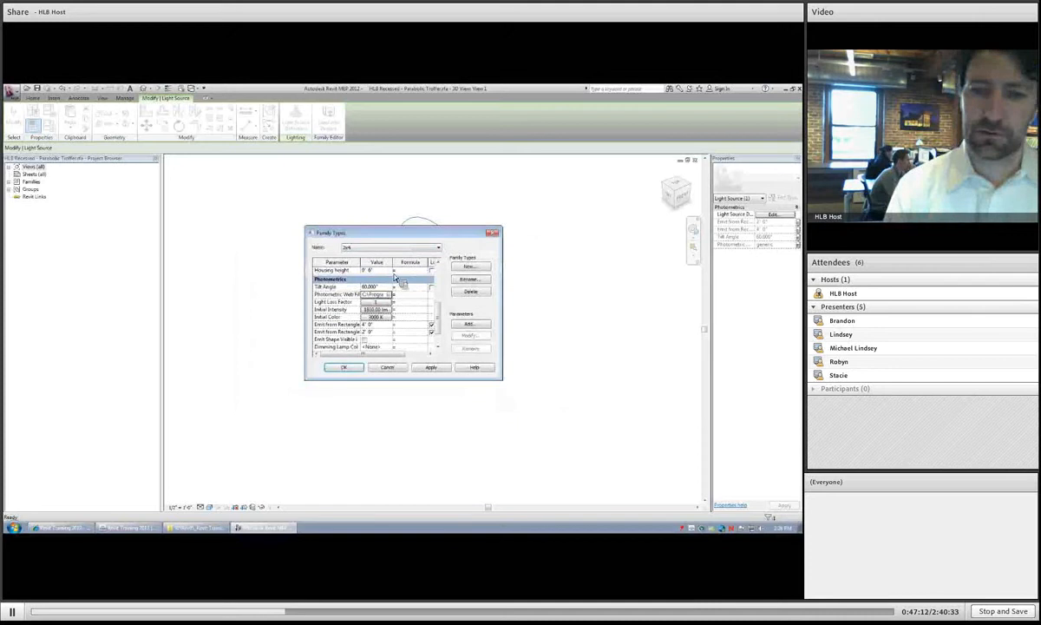
left_click(432, 368)
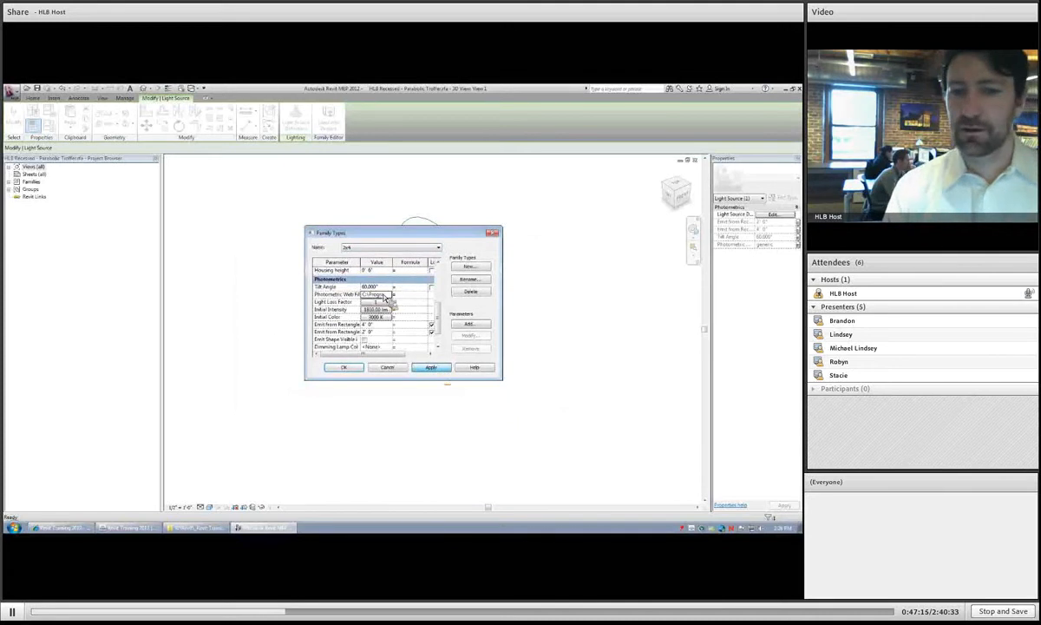
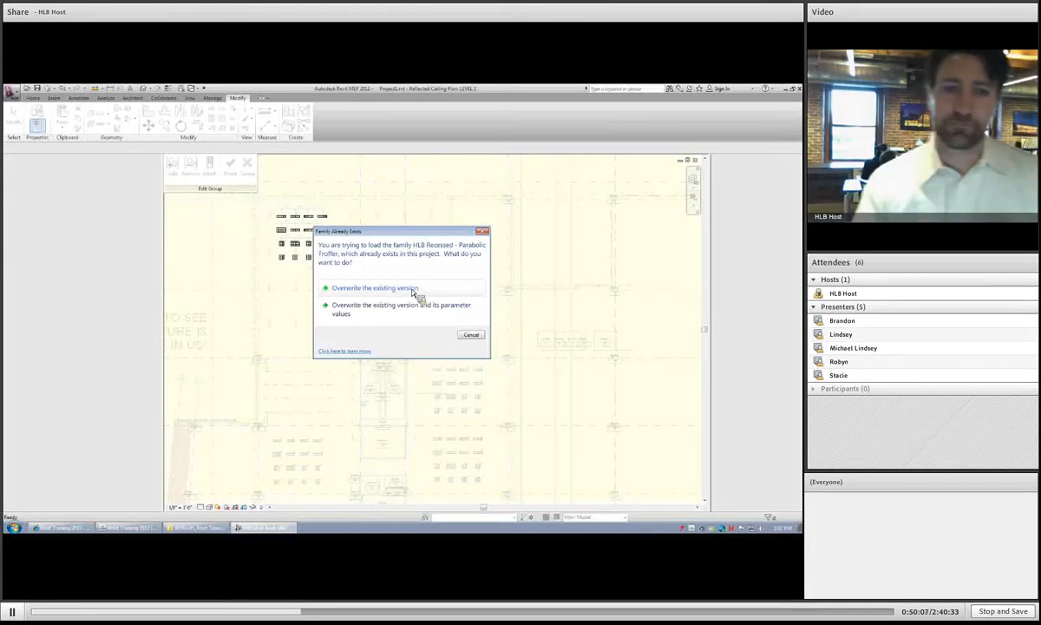
- Overwrite the project's existing HLB Recessed - Parabolic Troffer family and finish editing the TYPICAL EXAMPLE group
left_click(421, 289)
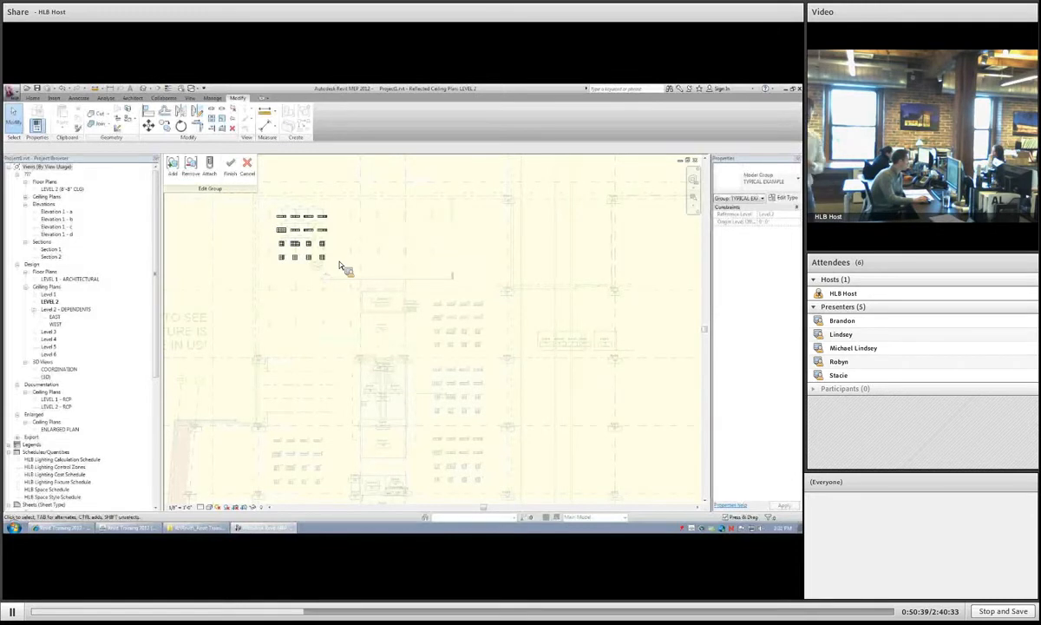
left_click(230, 164)
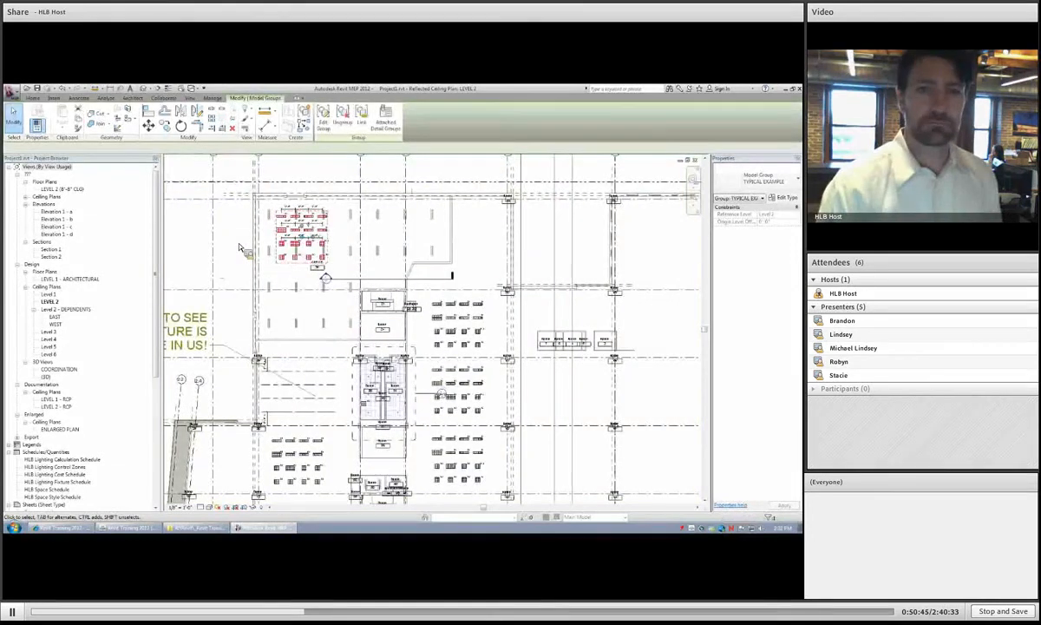
- Return to the Level 2 reflected ceiling plan and select the OFFICE space to review its properties
key("ctrl+Tab")
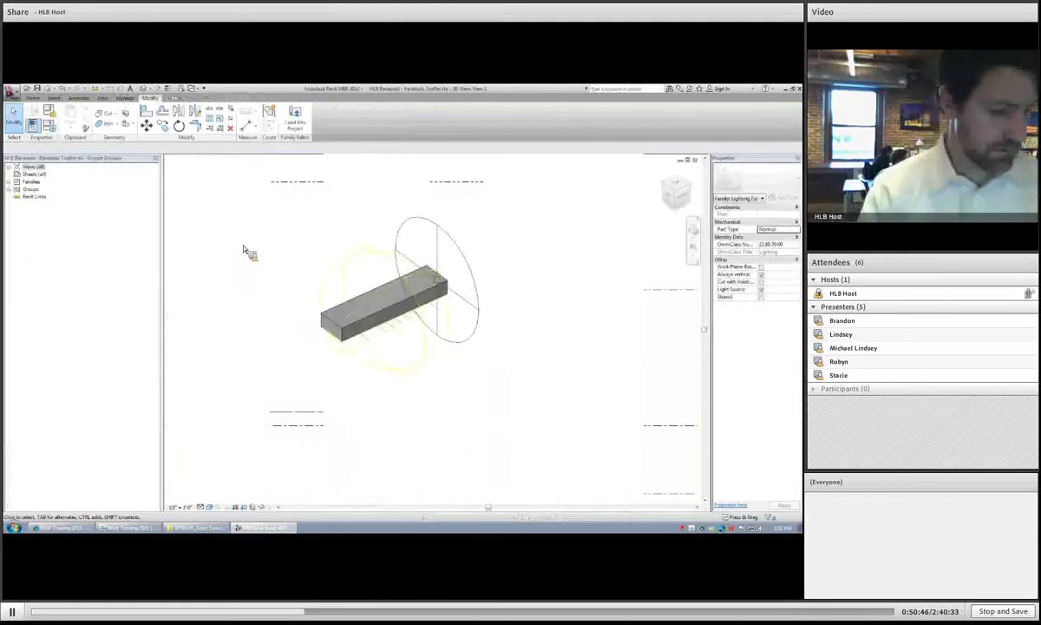
key("ctrl+Tab")
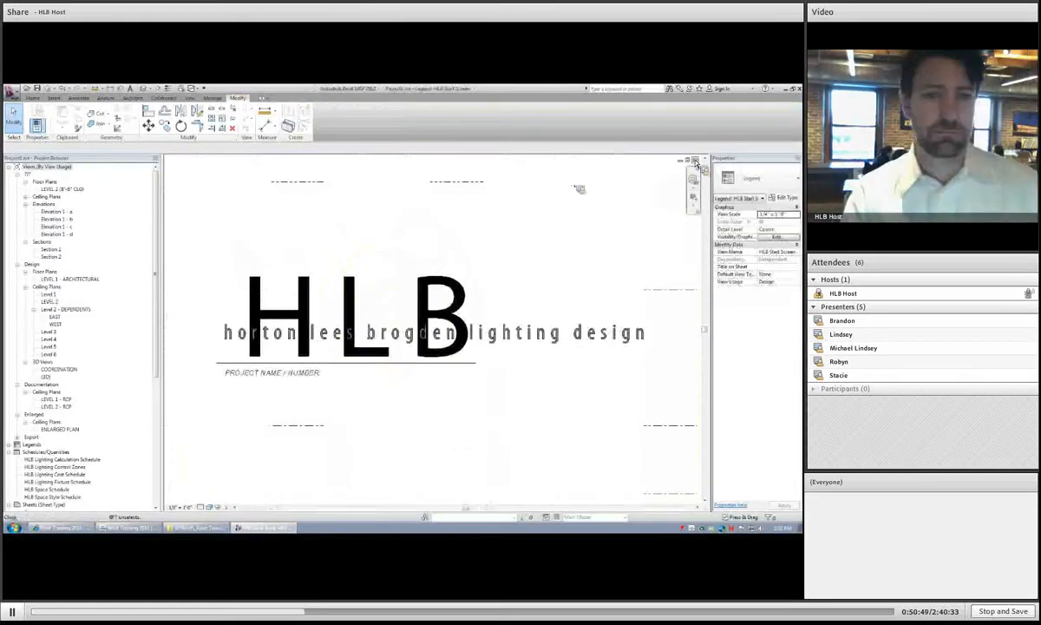
key("ctrl+Tab")
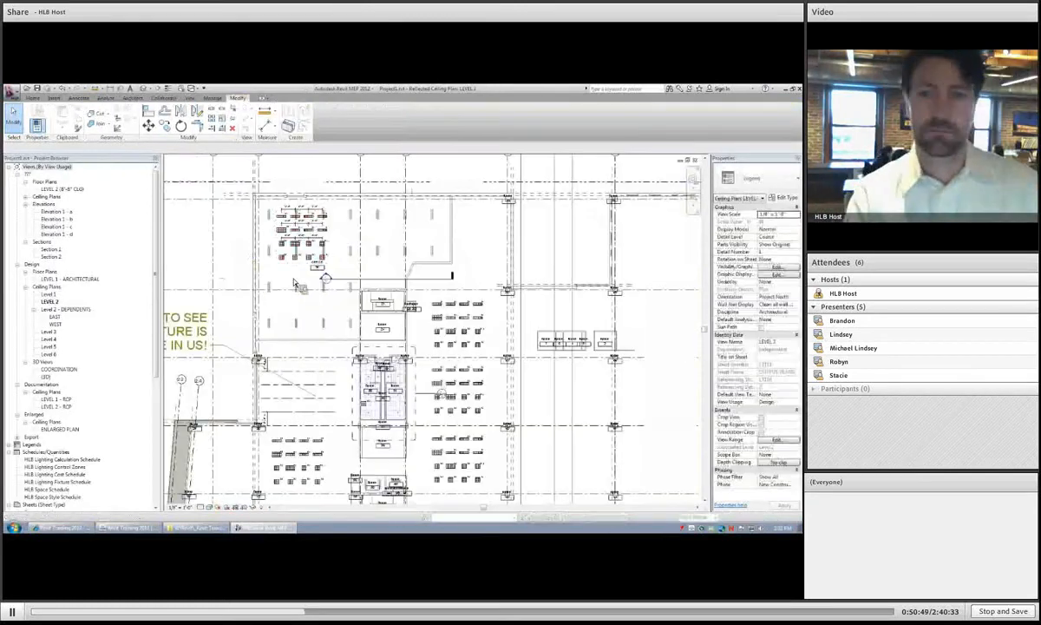
left_click(344, 263)
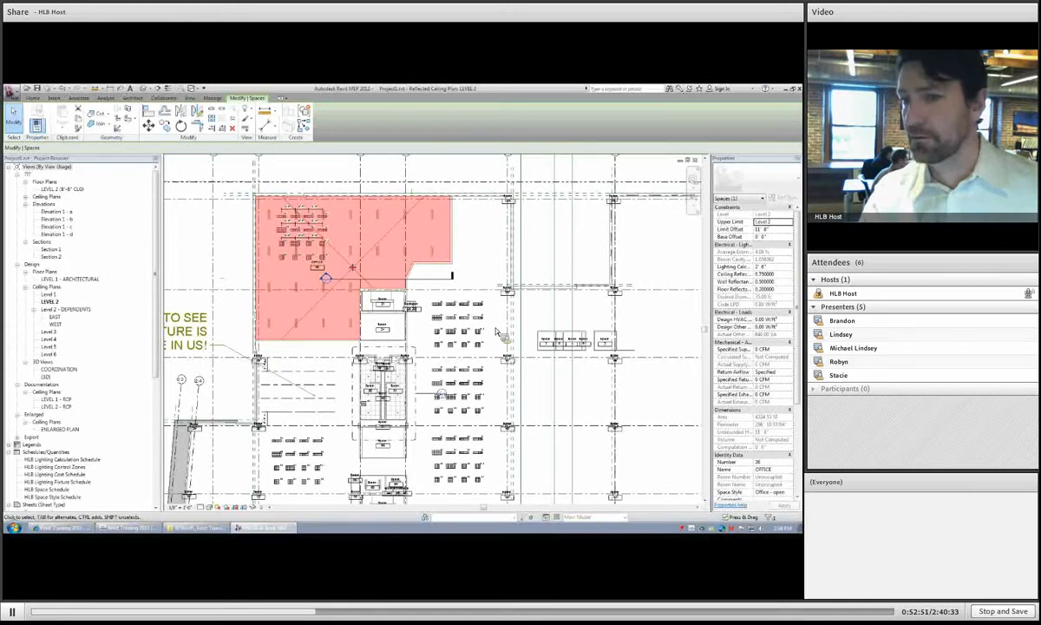
- Open the HLB Lighting Calculation Schedule and check the OFFICE row's Actual LPD against the scheduled field Actual Lighting Load per area
left_click(59, 459)
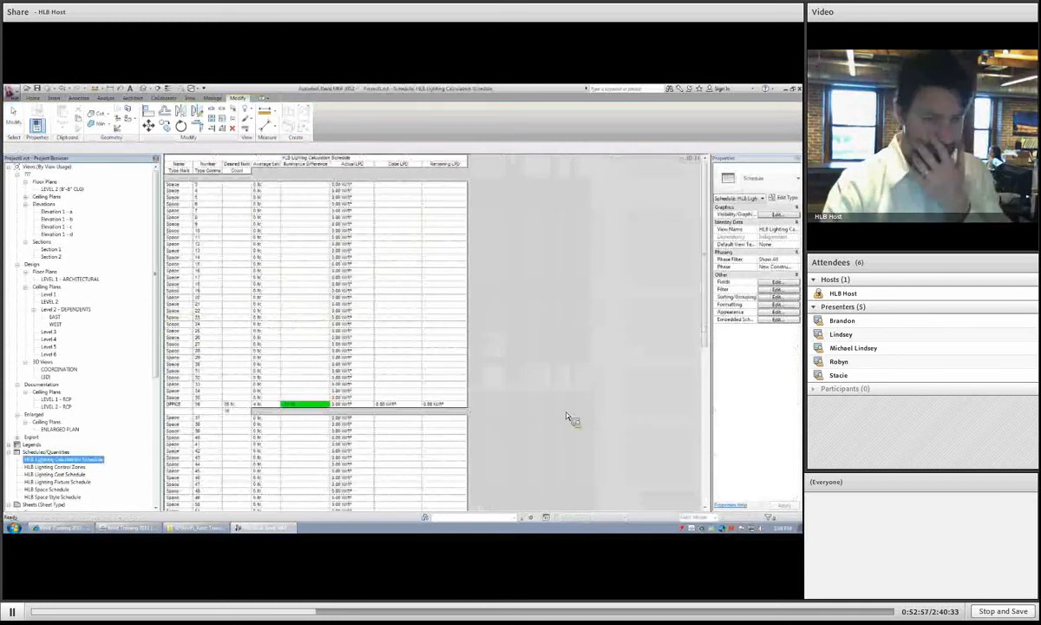
scroll(556, 412, "down", 2)
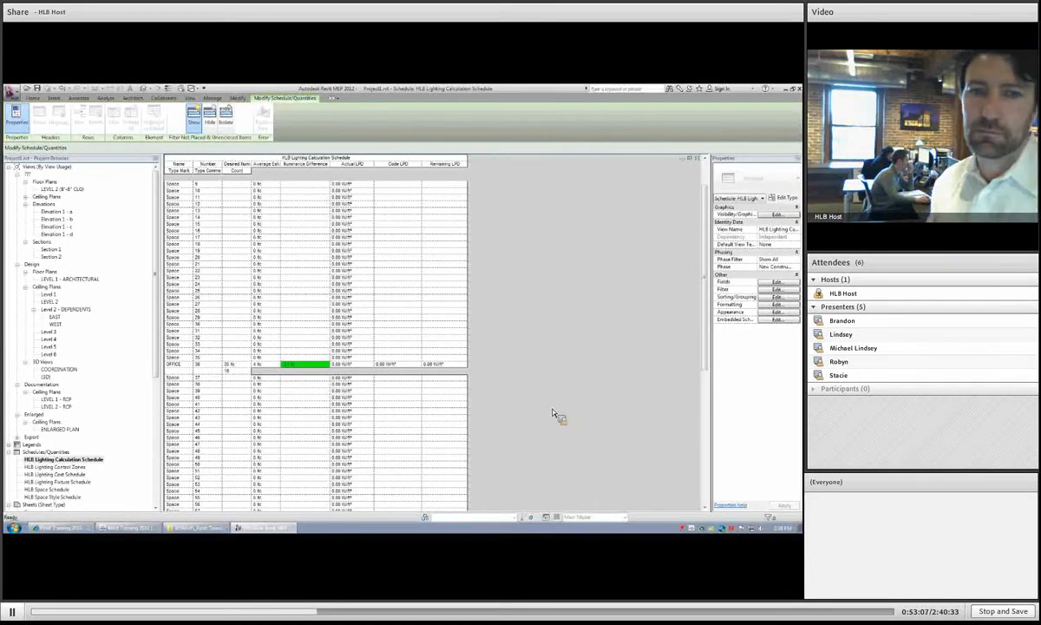
left_click(341, 366)
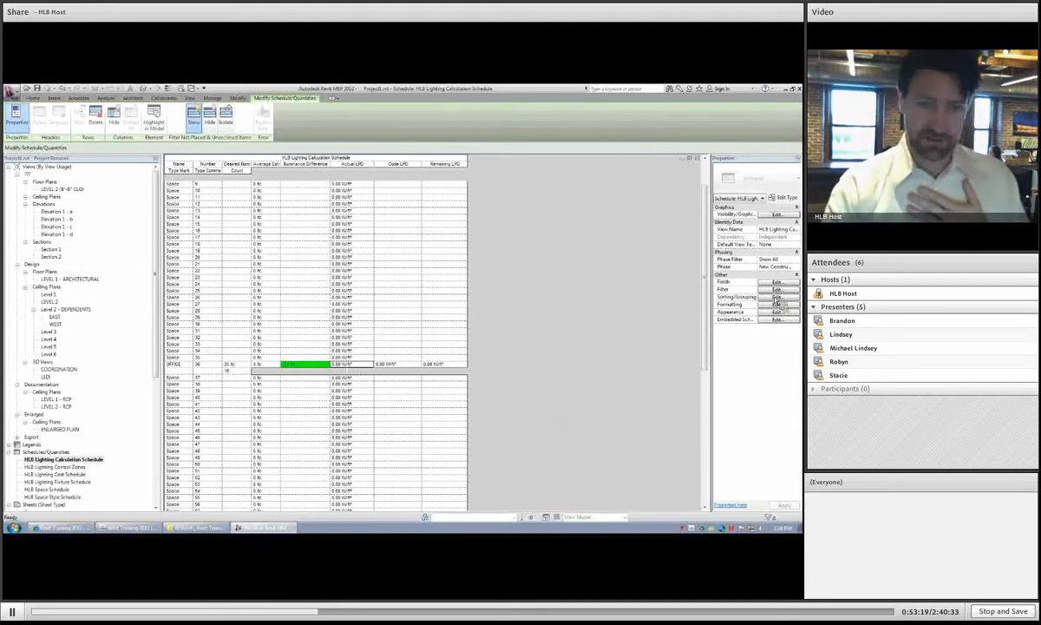
left_click(777, 283)
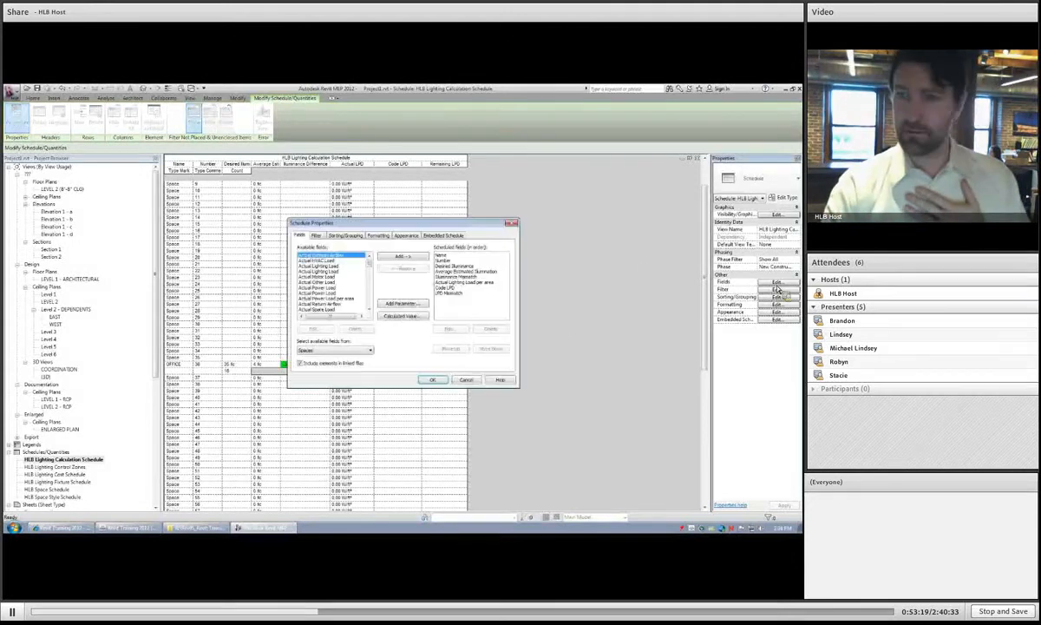
left_click(452, 282)
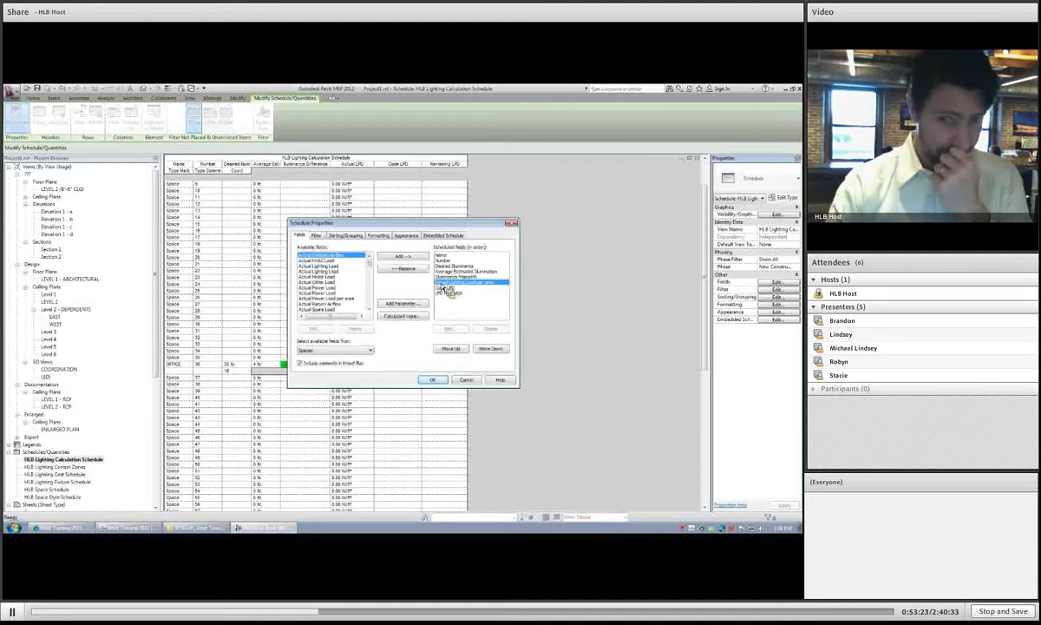
left_click(433, 380)
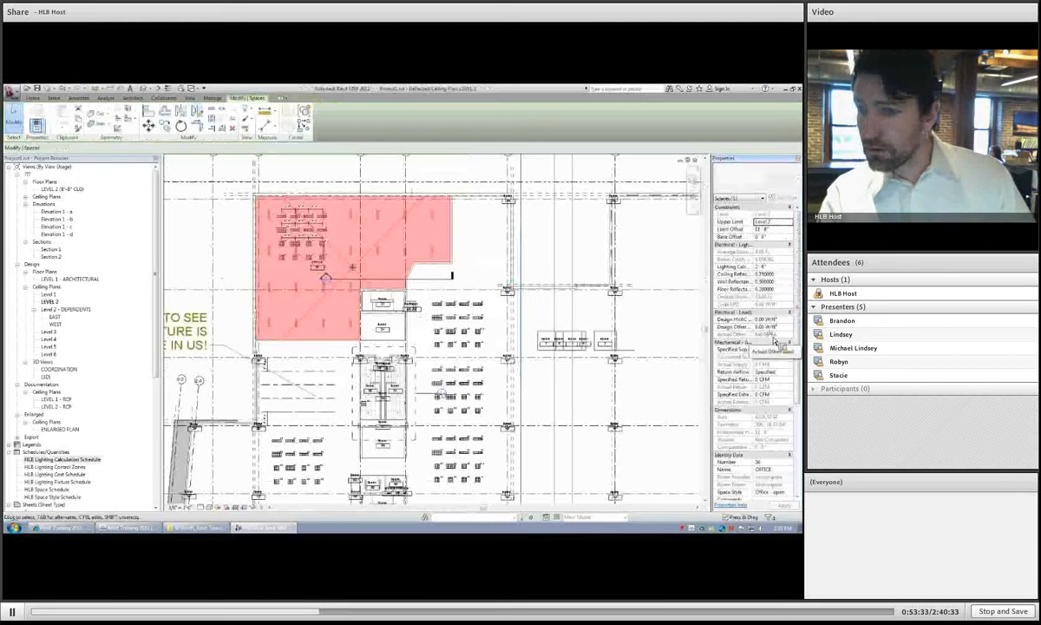
- Widen the property names column to read the OFFICE space's Electrical - Loads parameters in the Level 2 ceiling plan
left_click_drag(754, 338, 777, 340)
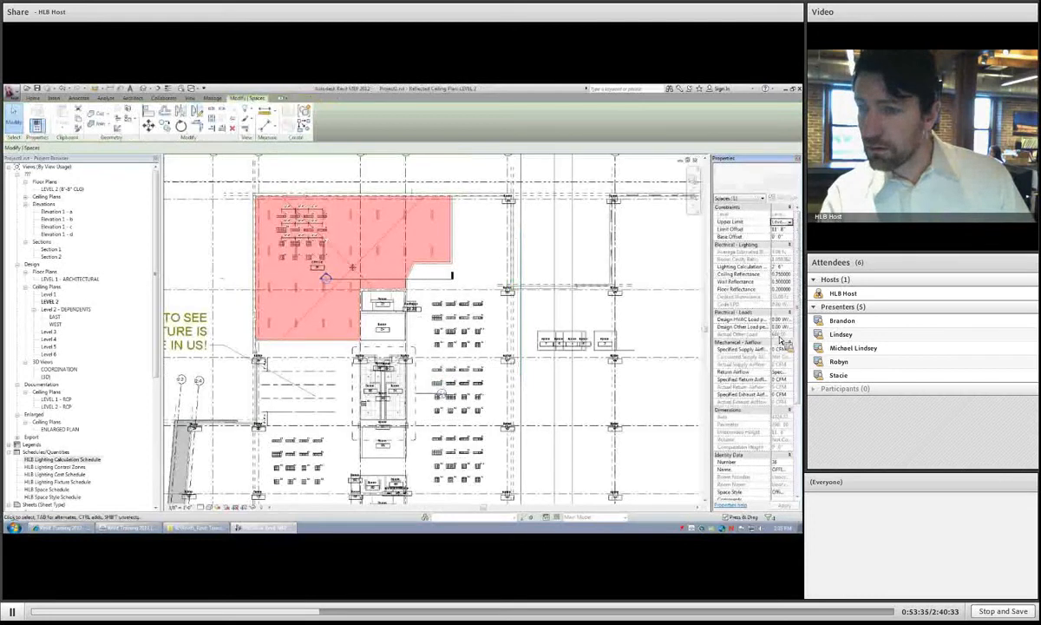
left_click(668, 340)
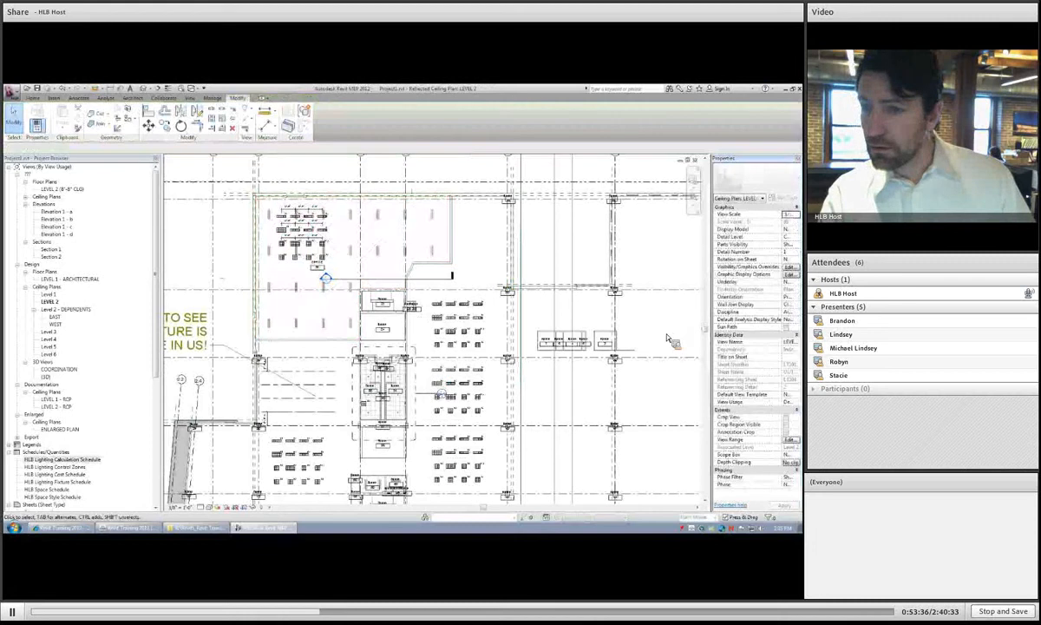
- Add the Actual Other Load field to the HLB Lighting Calculation Schedule, directly after Actual Lighting Load per area
key("ctrl+Tab")
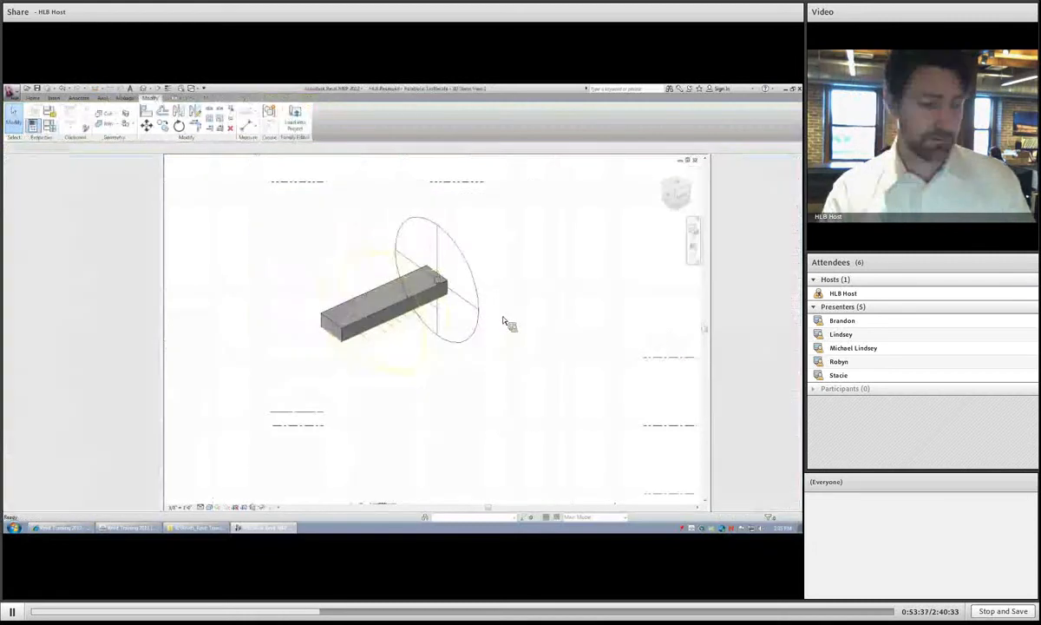
key("ctrl+Tab")
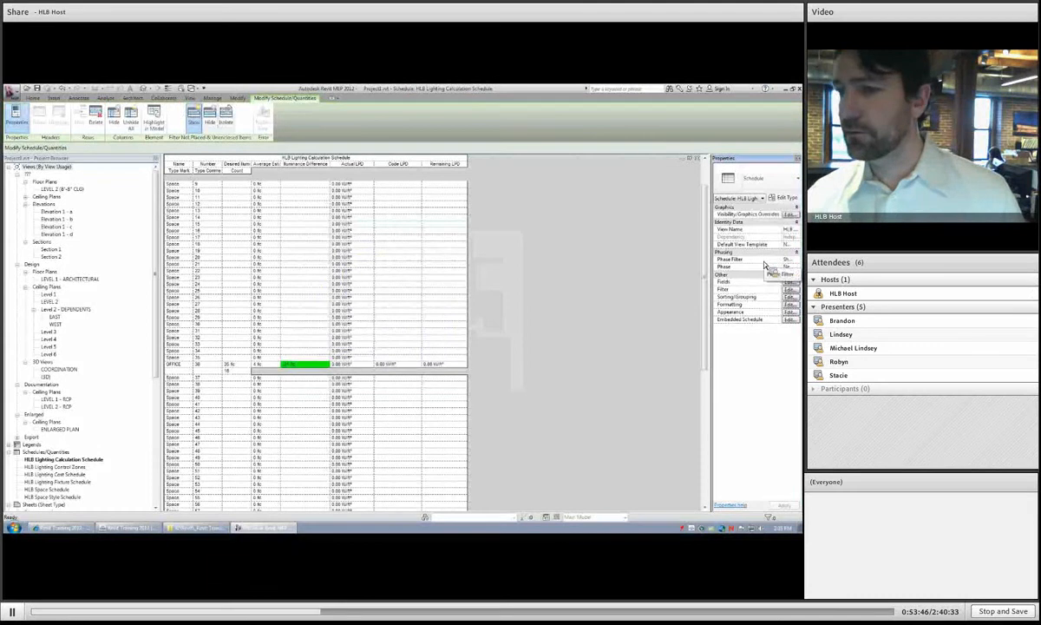
left_click(788, 282)
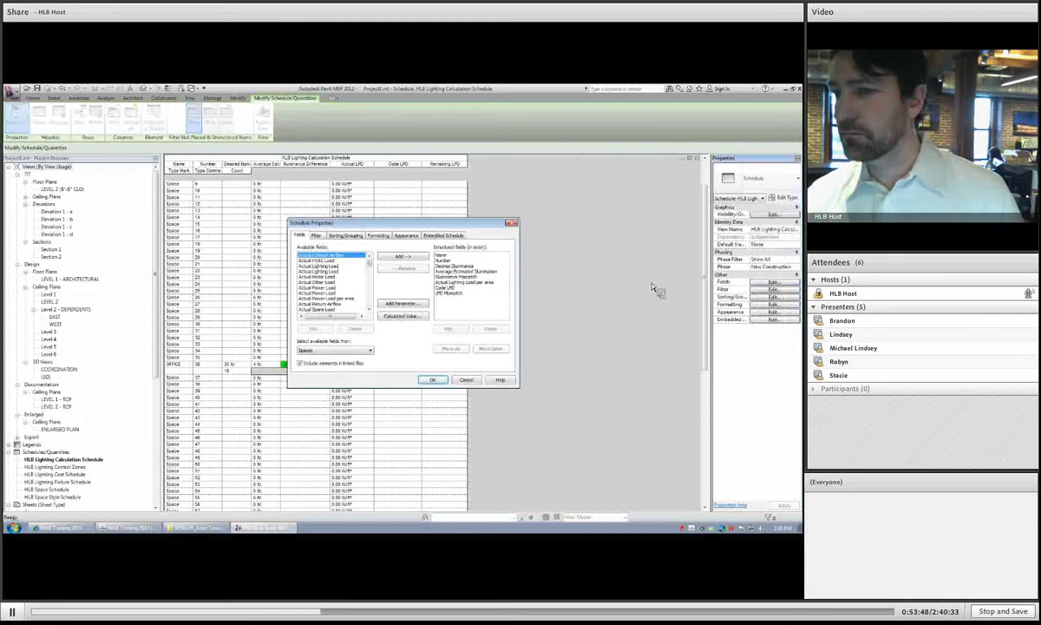
left_click(318, 282)
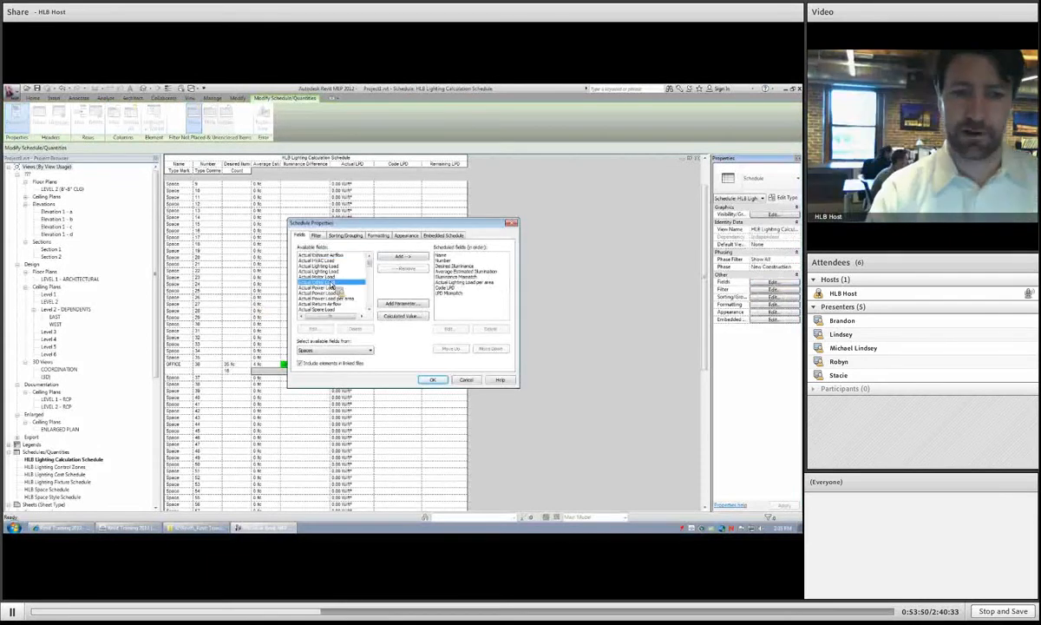
left_click(405, 258)
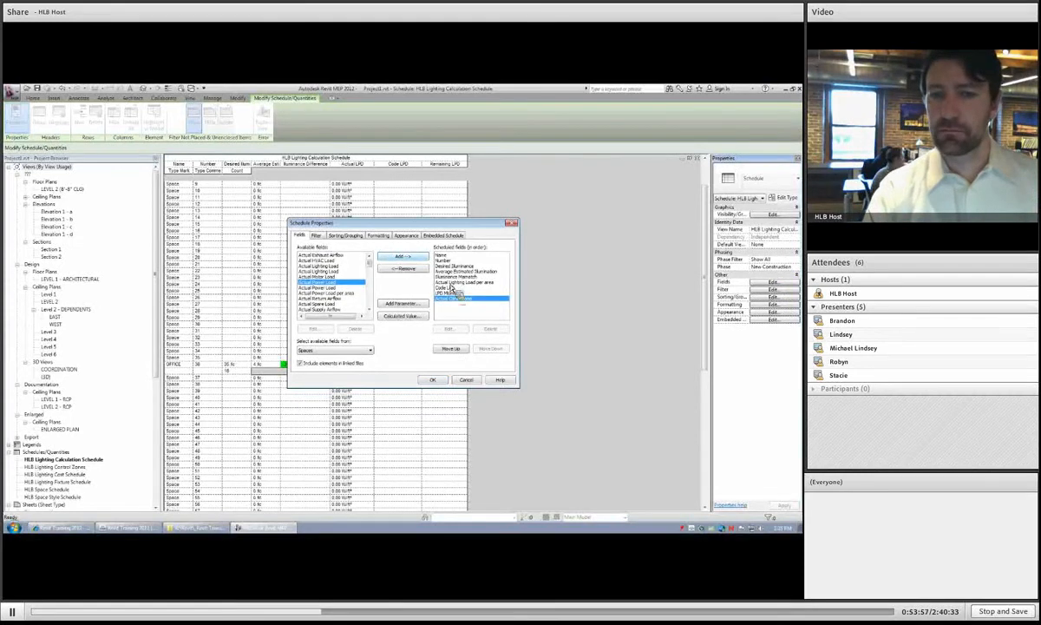
left_click(431, 380)
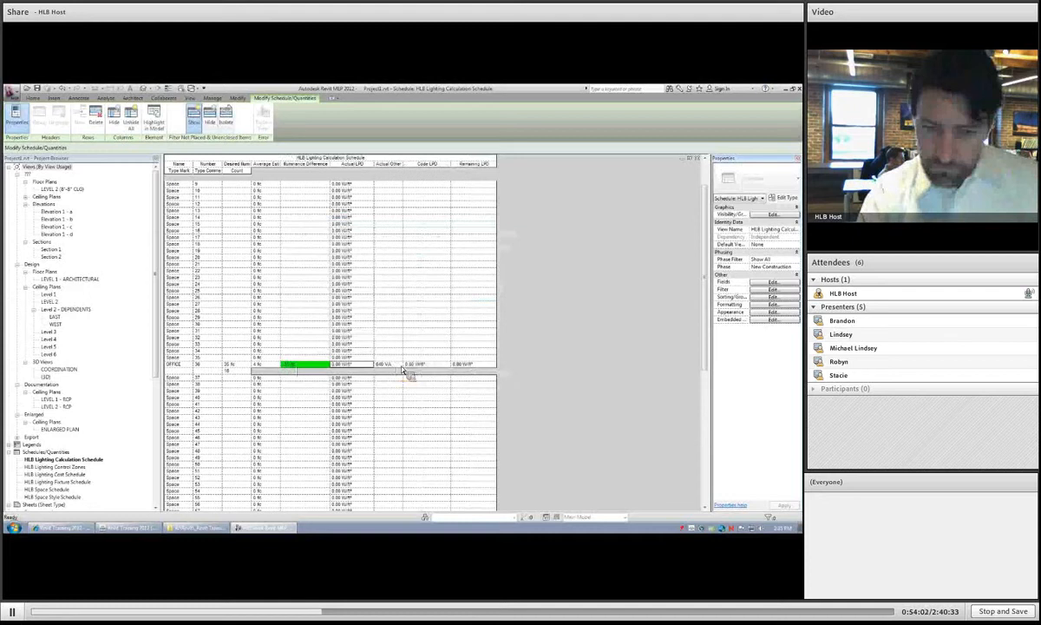
- Compare the Actual LPD and Actual Other Load values in the OFFICE row of the schedule
left_click(355, 366)
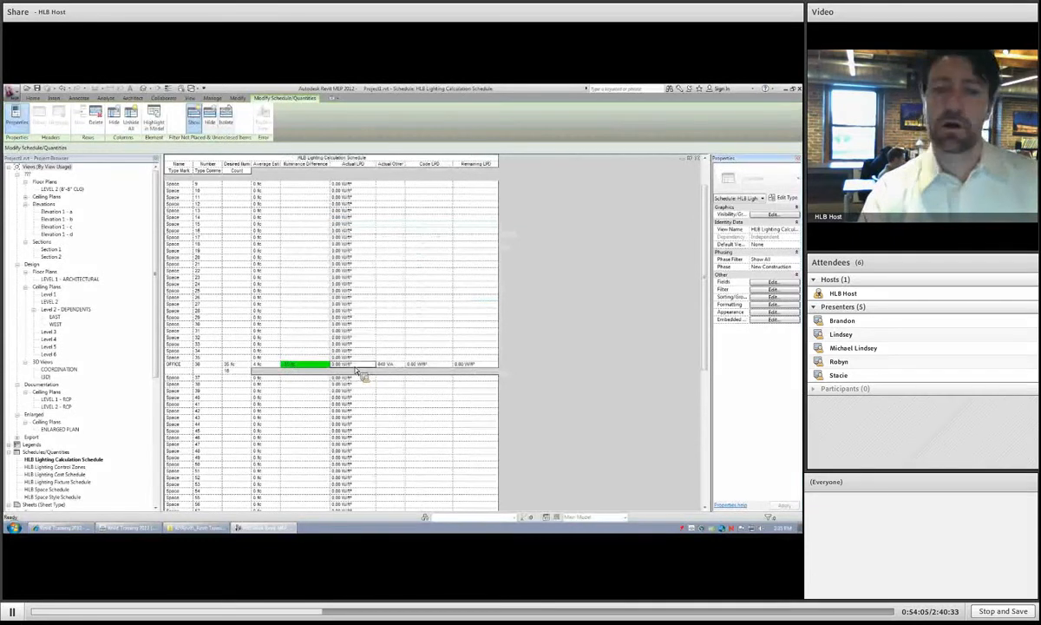
left_click(392, 367)
left_click(359, 366)
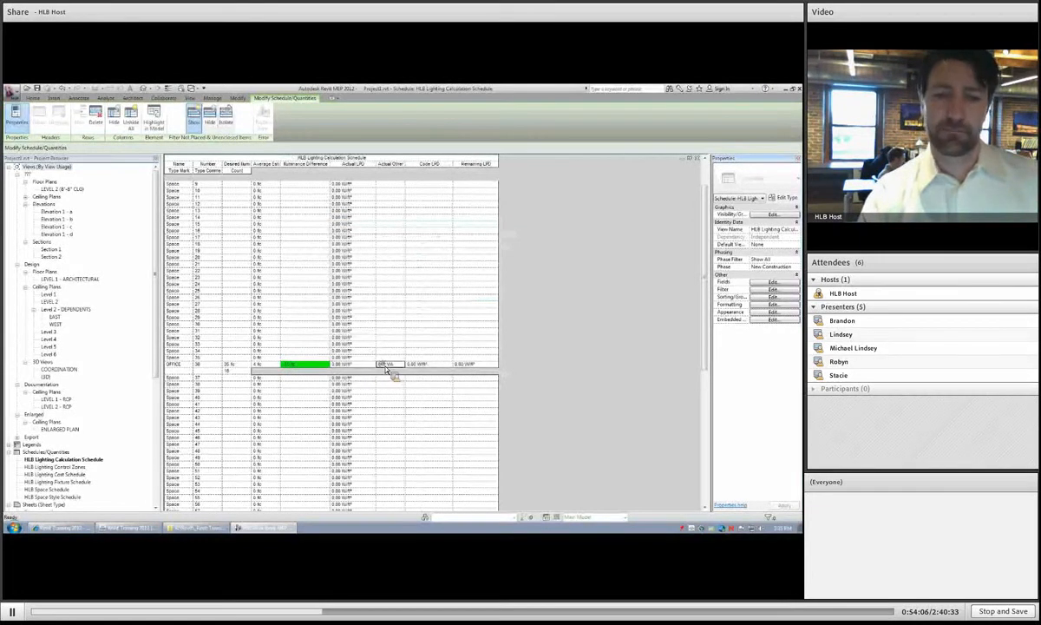
left_click(394, 366)
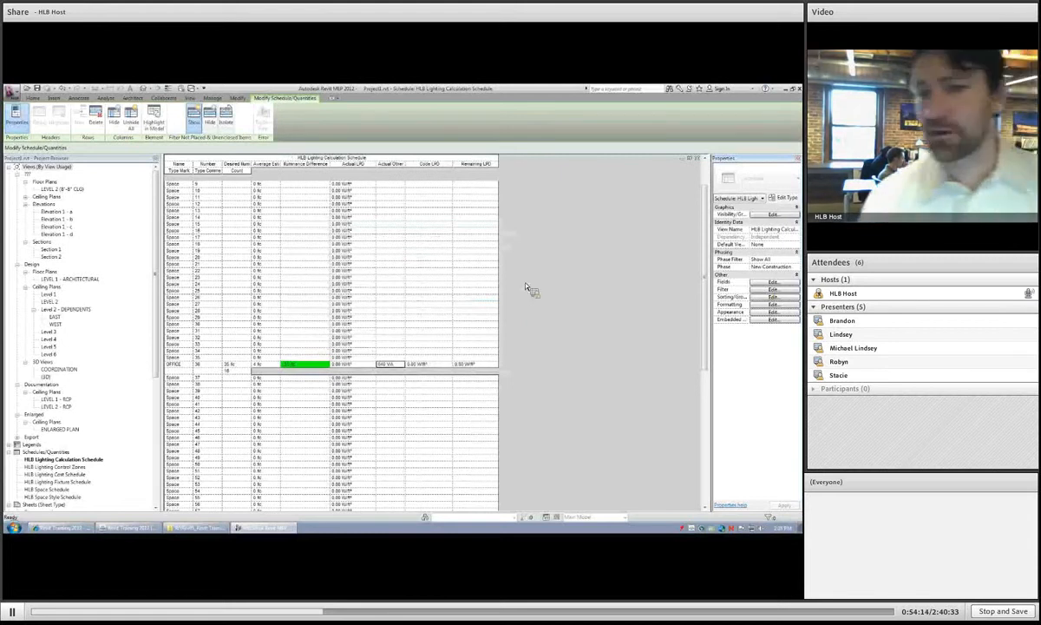
- Remove the Actual Other Load field from the HLB Lighting Calculation Schedule
left_click(449, 289)
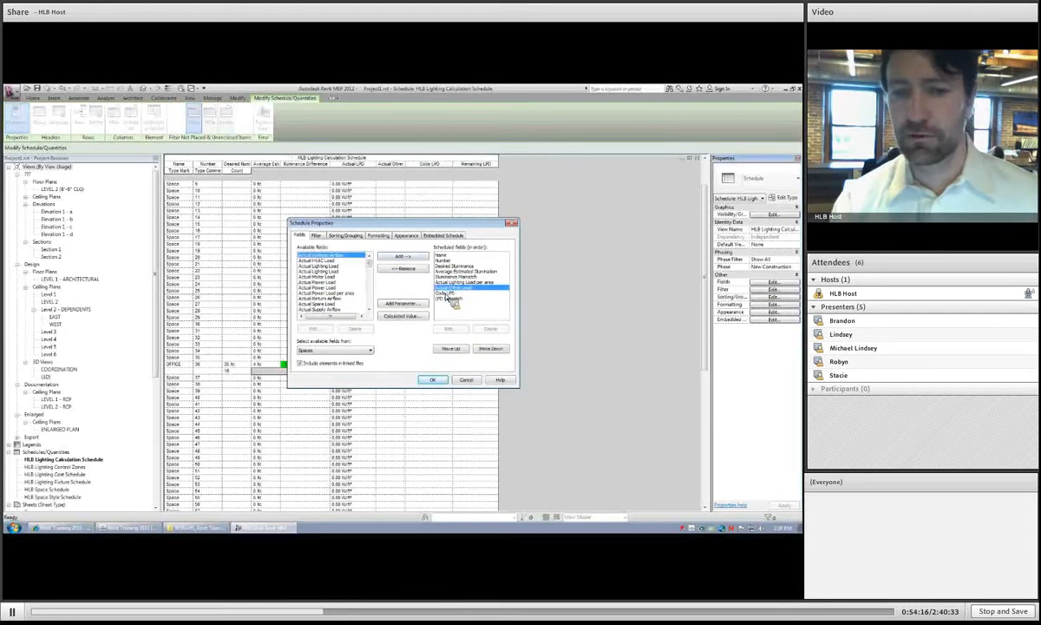
left_click(399, 268)
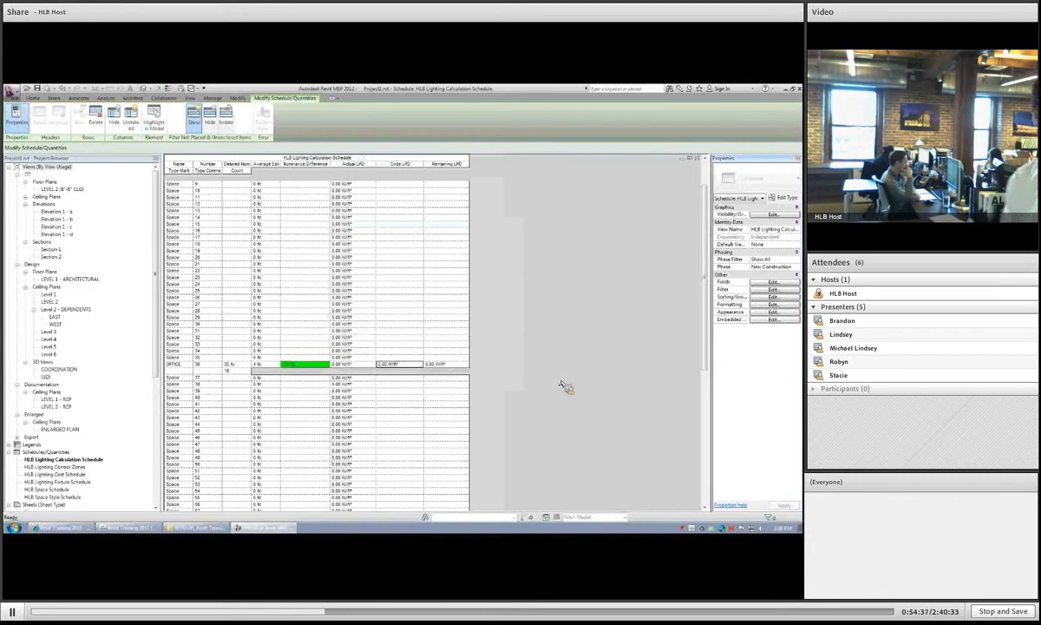
- Set the OFFICE space's Design Other Load per area to 1.2 W/ft² in the Level 2 ceiling plan
key("ctrl+Tab")
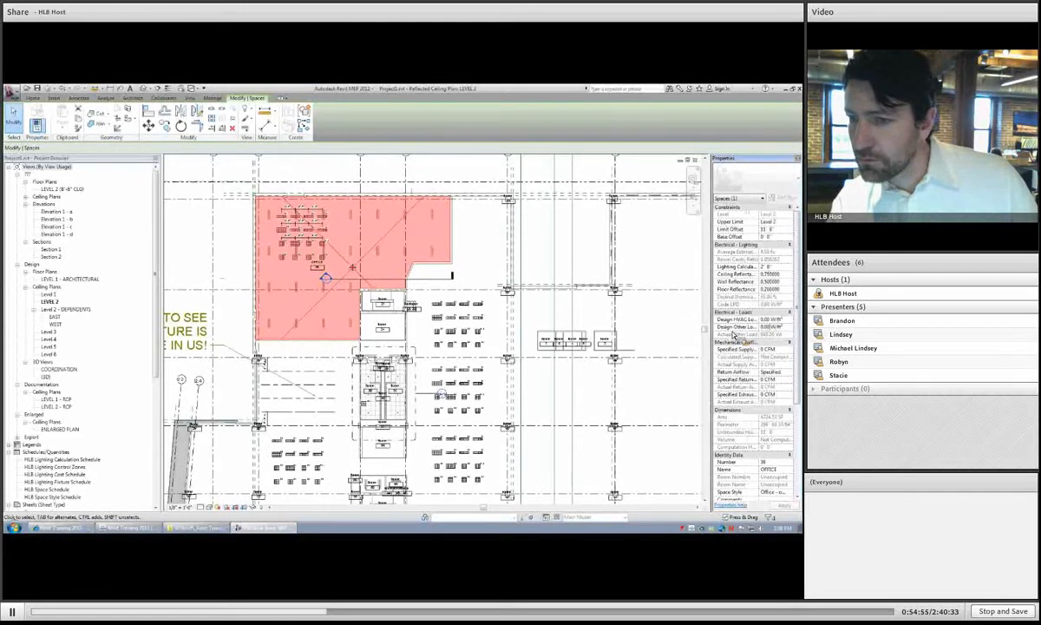
left_click_drag(759, 347, 738, 349)
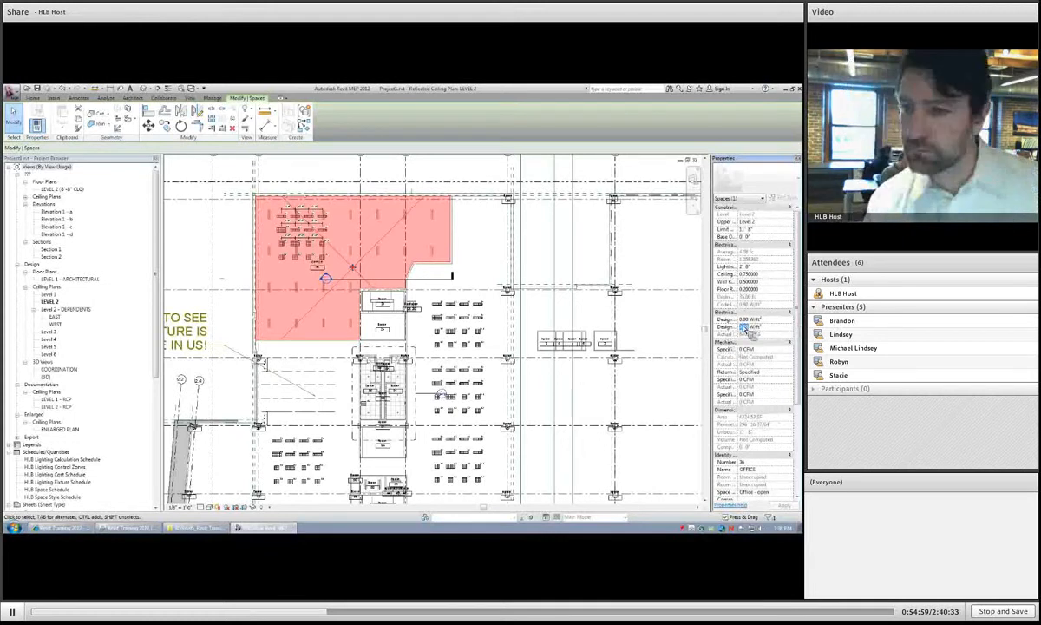
left_click_drag(740, 324, 761, 324)
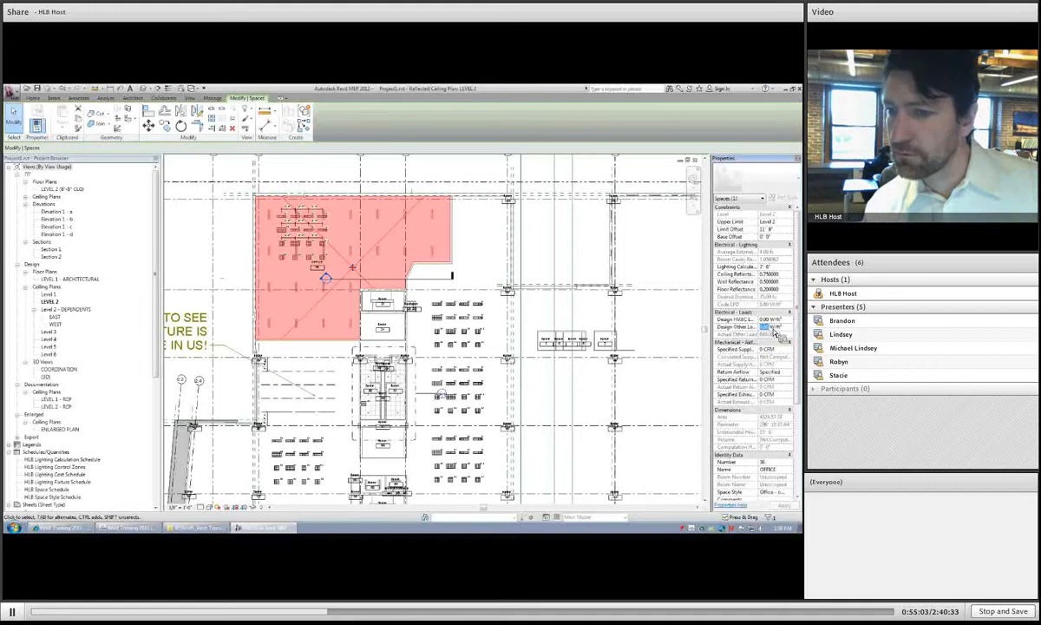
type("1.2")
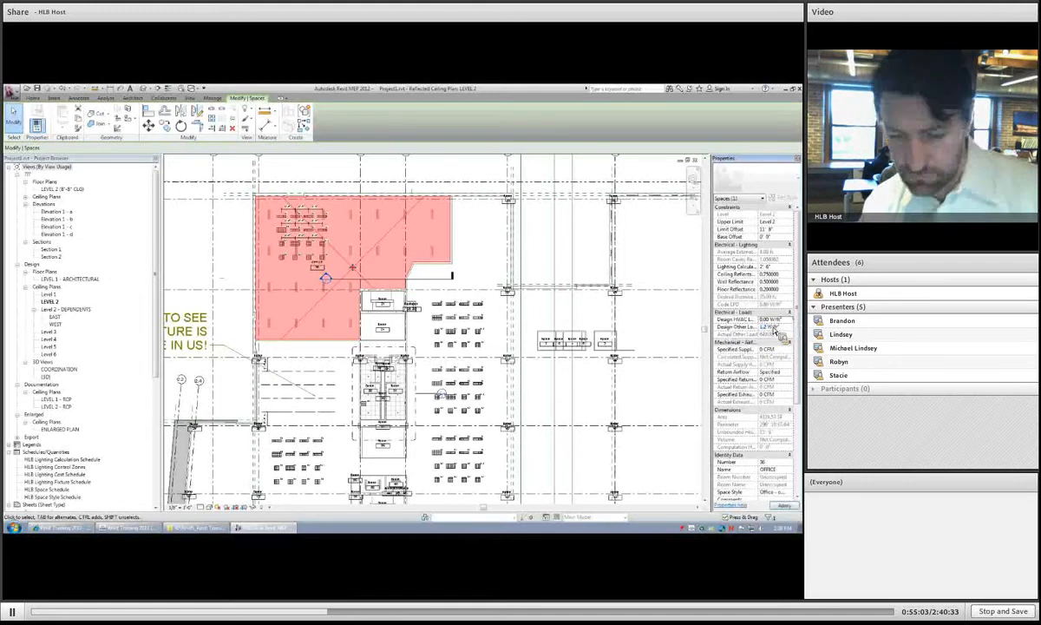
key("Return")
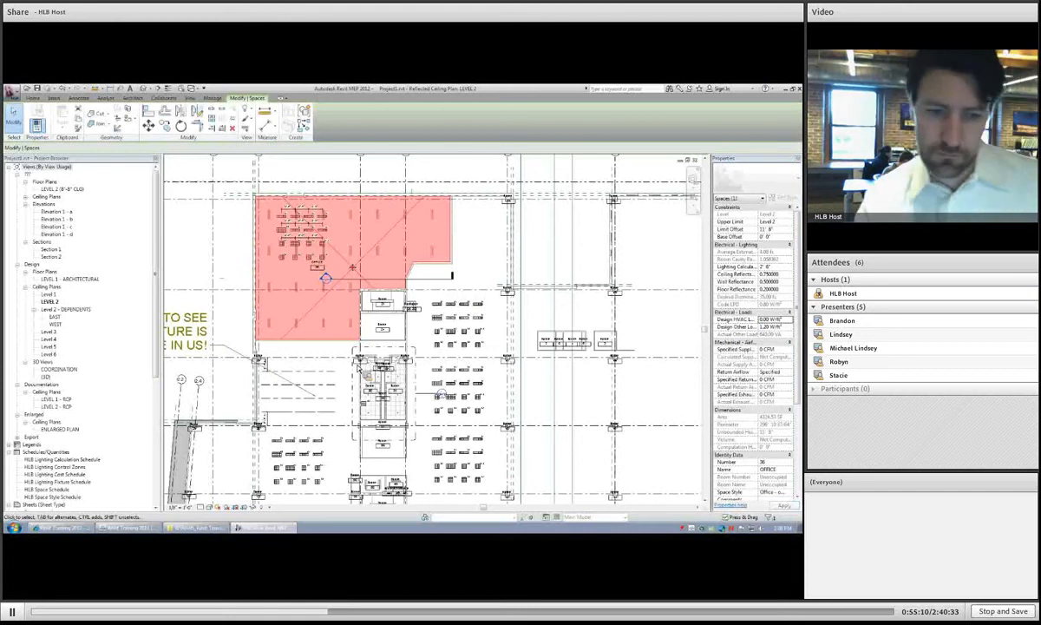
- Sort the HLB Lighting Calculation Schedule by Name and look for the OFFICE row
key("ctrl+Tab")
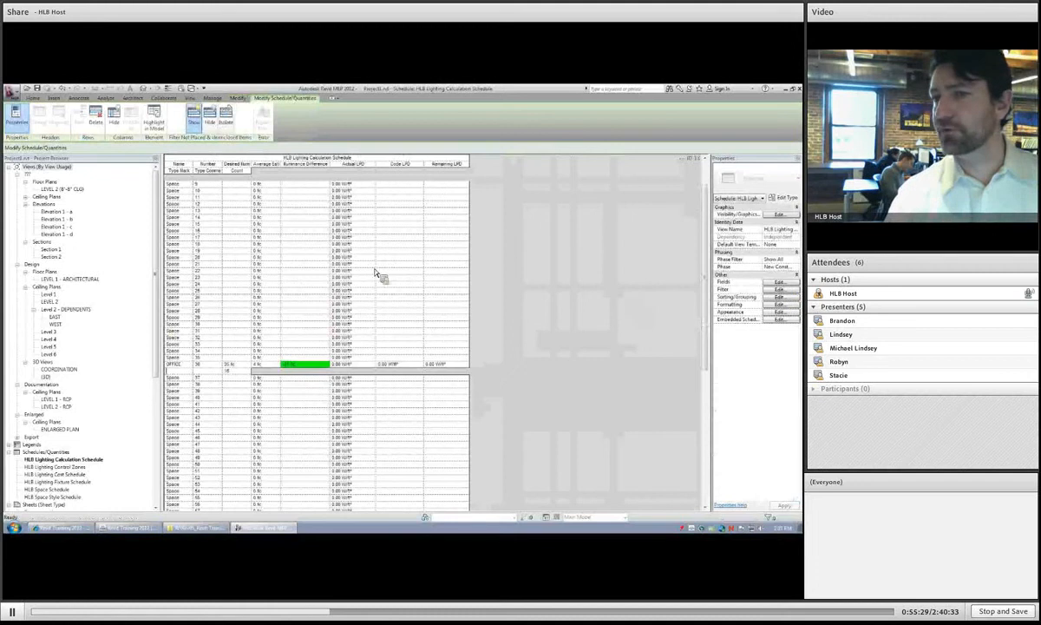
left_click(346, 236)
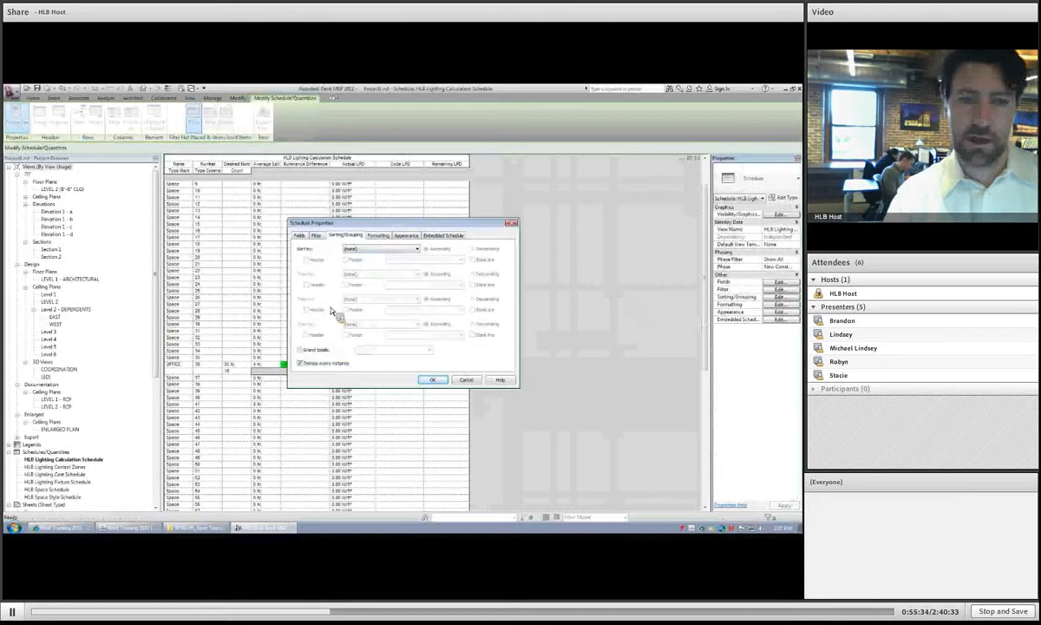
left_click(364, 249)
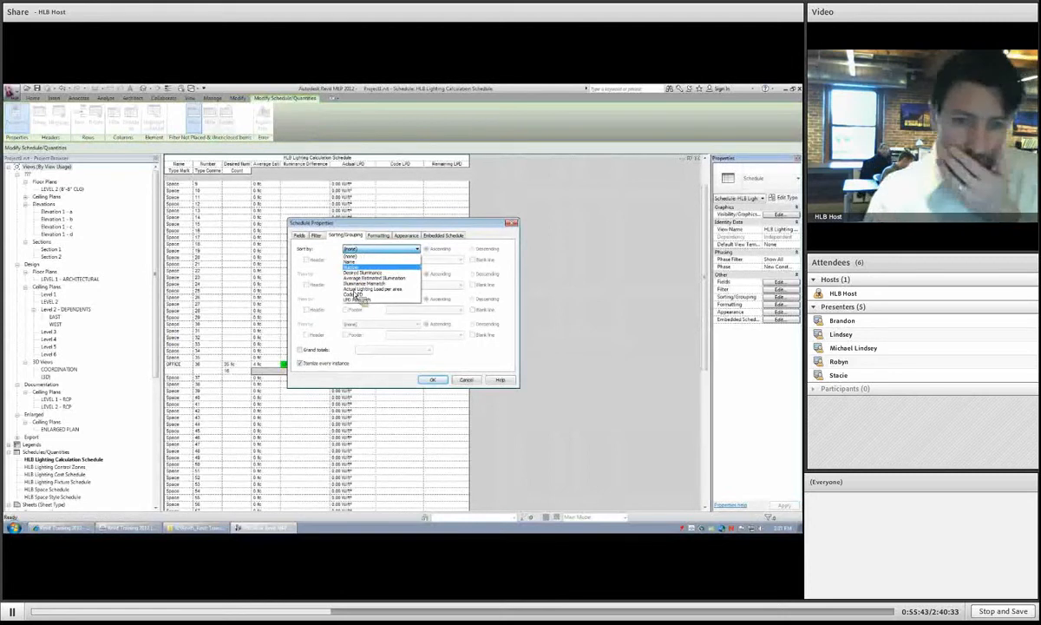
left_click(326, 241)
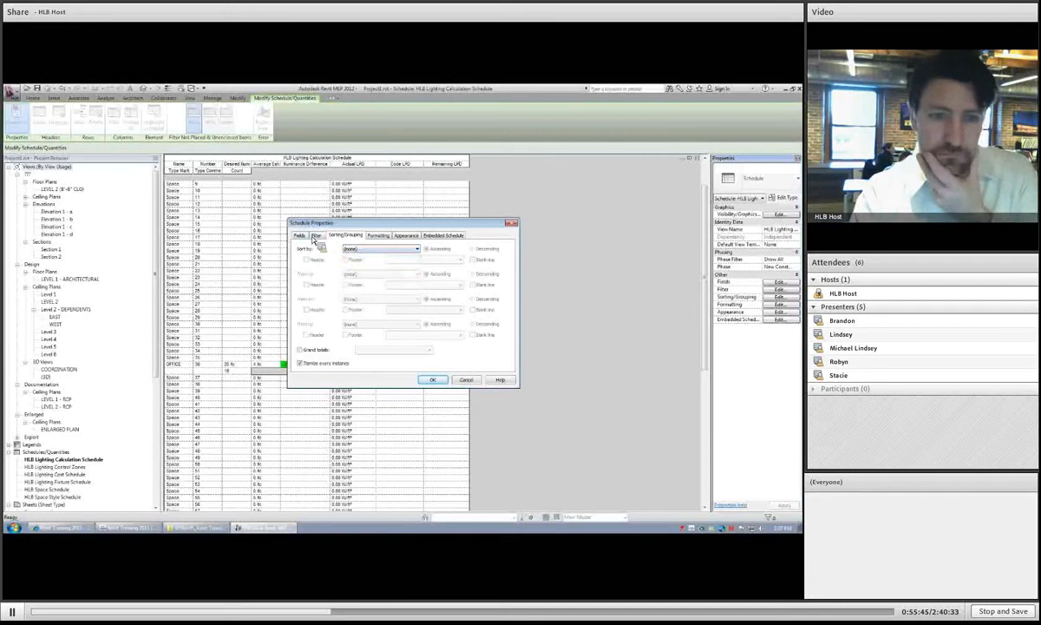
left_click(299, 236)
left_click(345, 235)
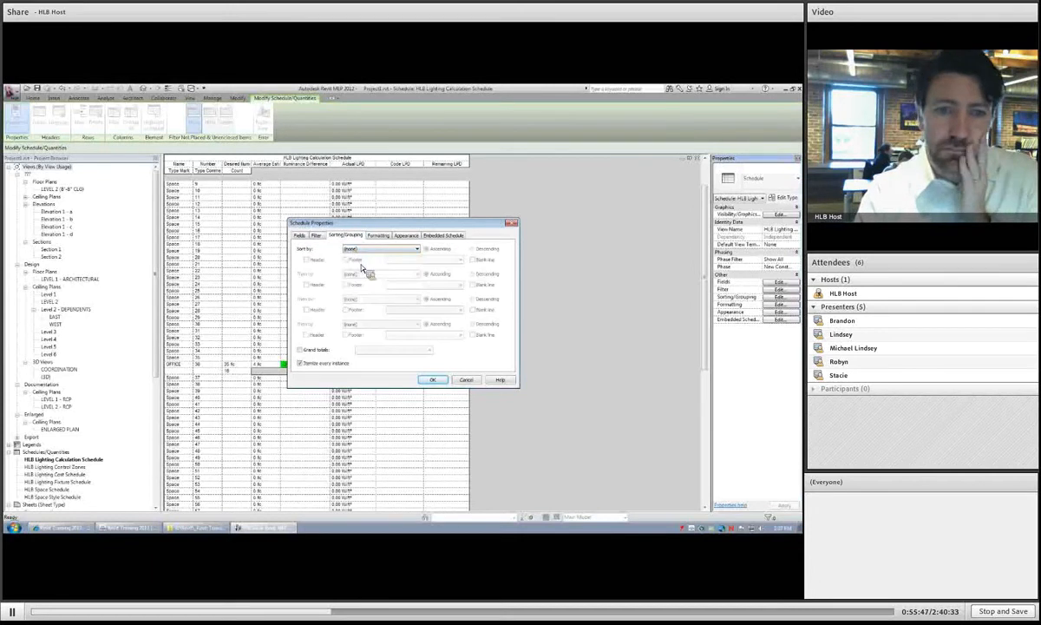
left_click(360, 249)
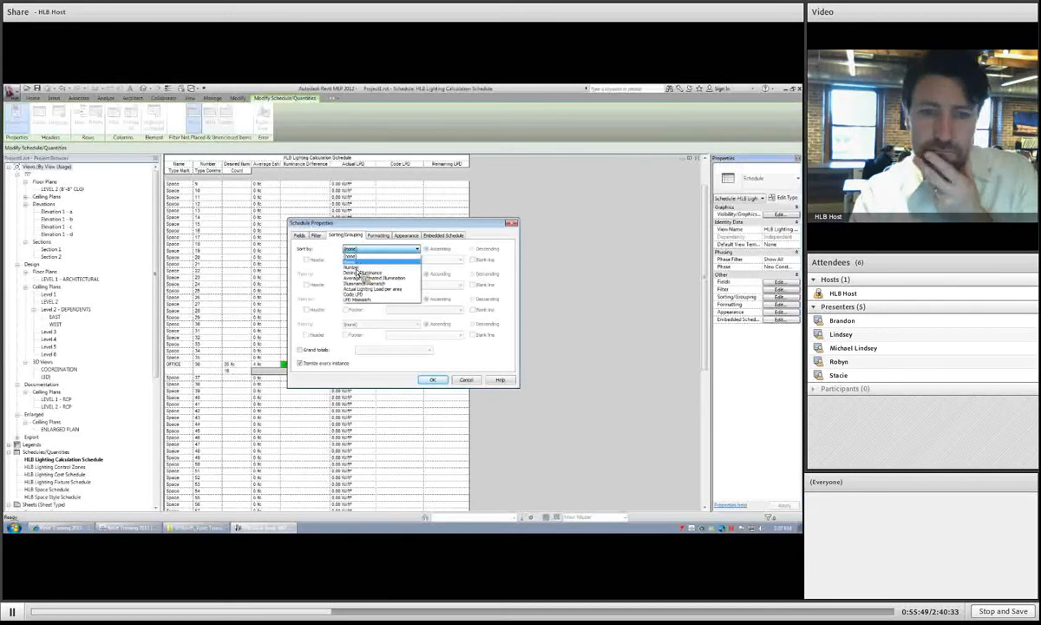
left_click(358, 273)
left_click(433, 379)
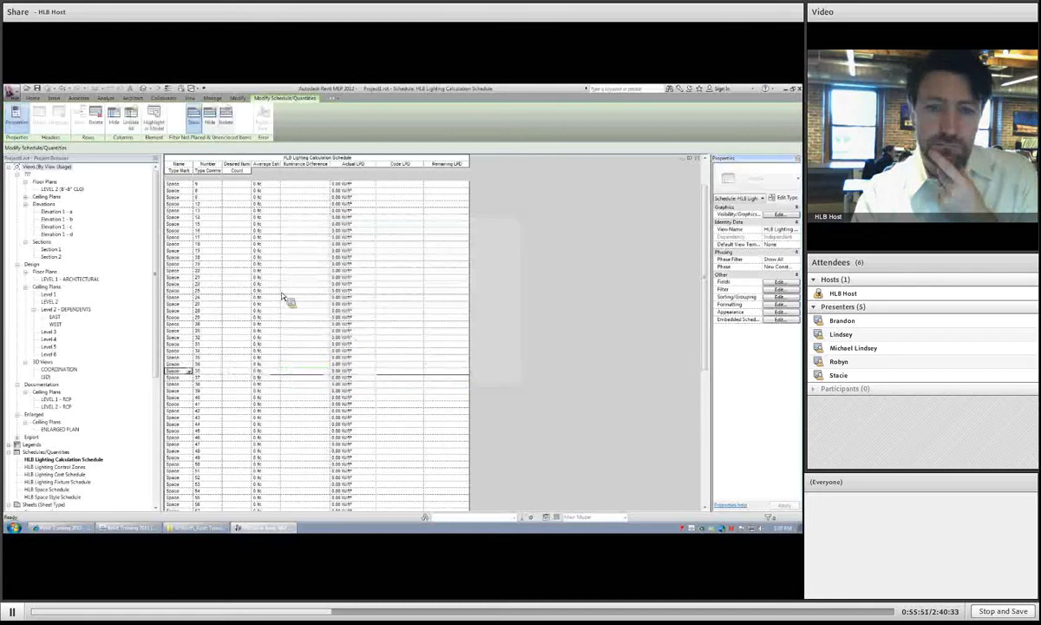
scroll(282, 298, "down", 4)
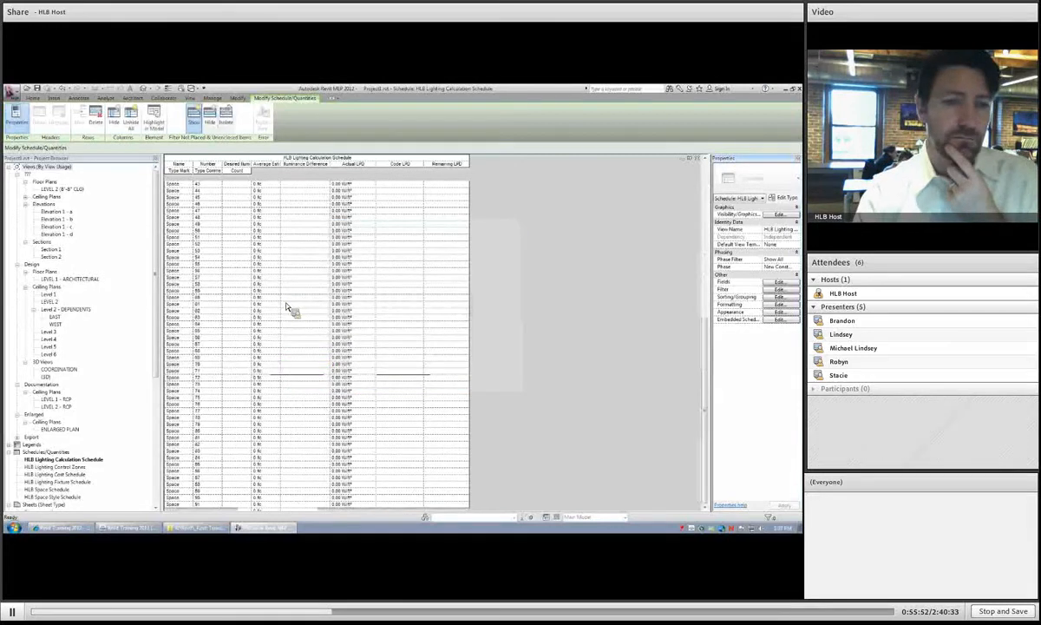
scroll(286, 309, "up", 5)
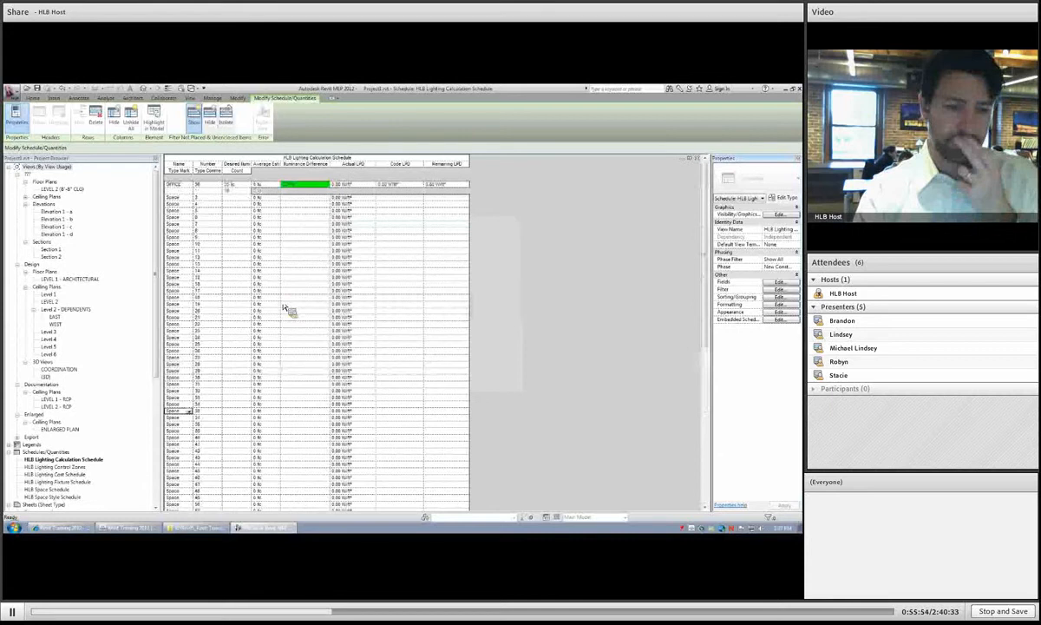
- Sort the embedded lighting fixture schedule by Type Mark so each fixture type is counted in its own row
left_click(191, 194)
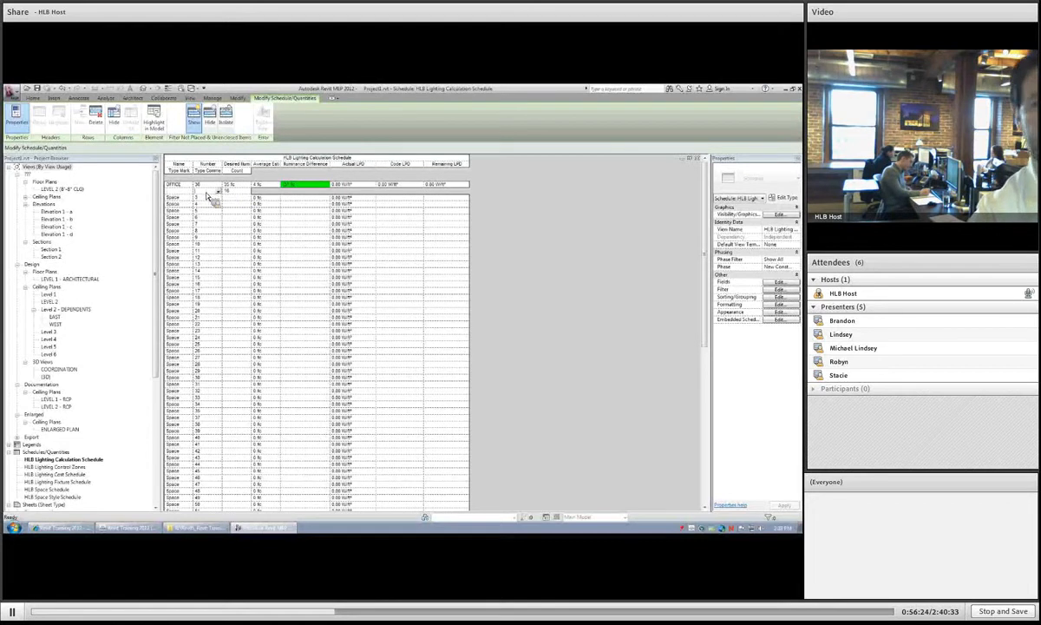
left_click(780, 282)
left_click(443, 235)
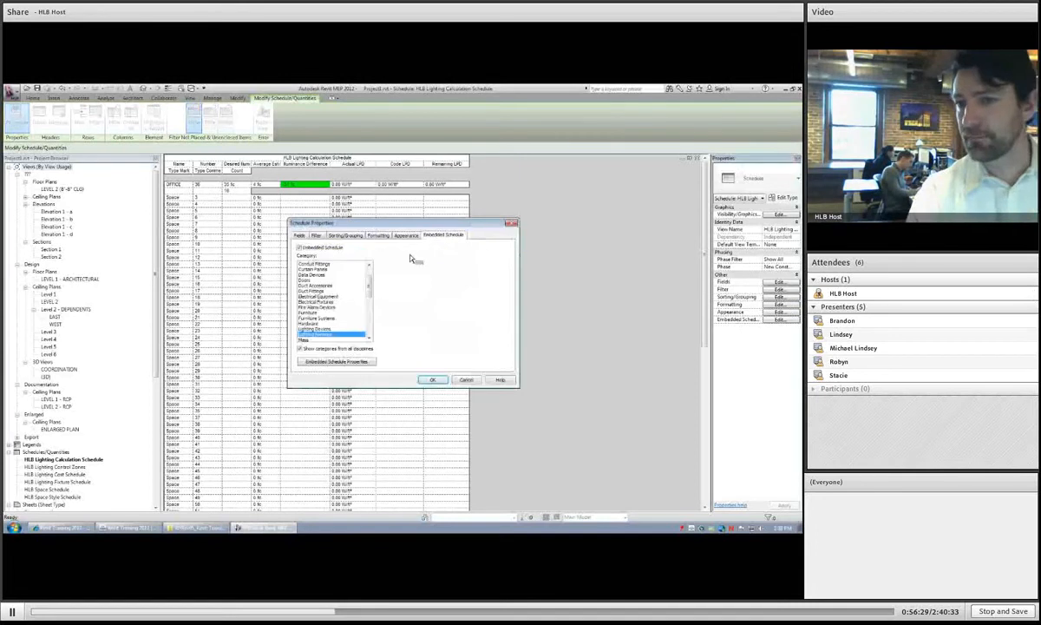
left_click(330, 364)
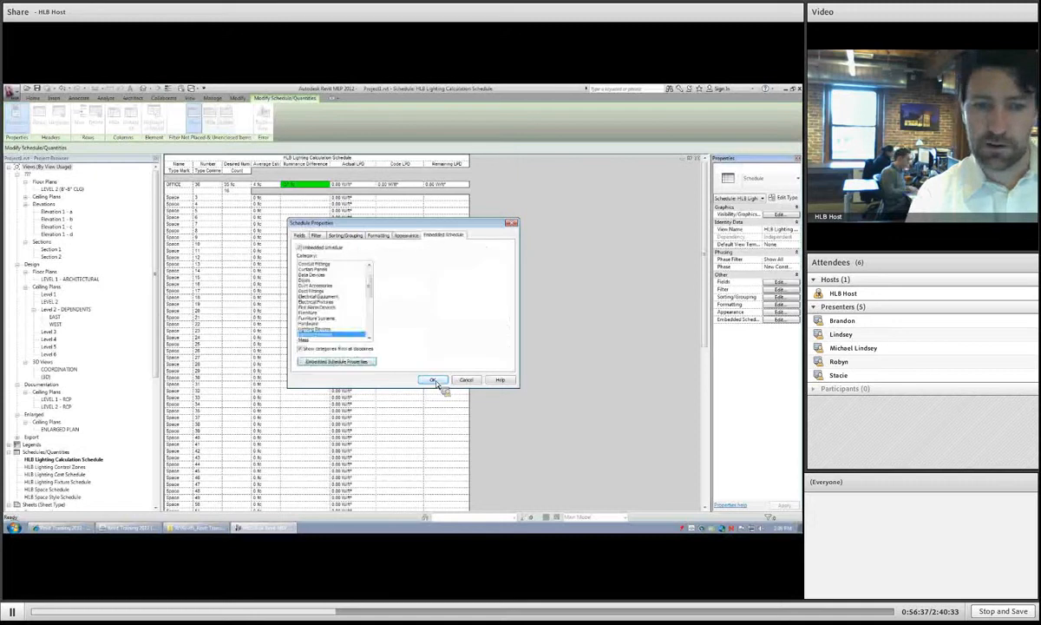
left_click(434, 381)
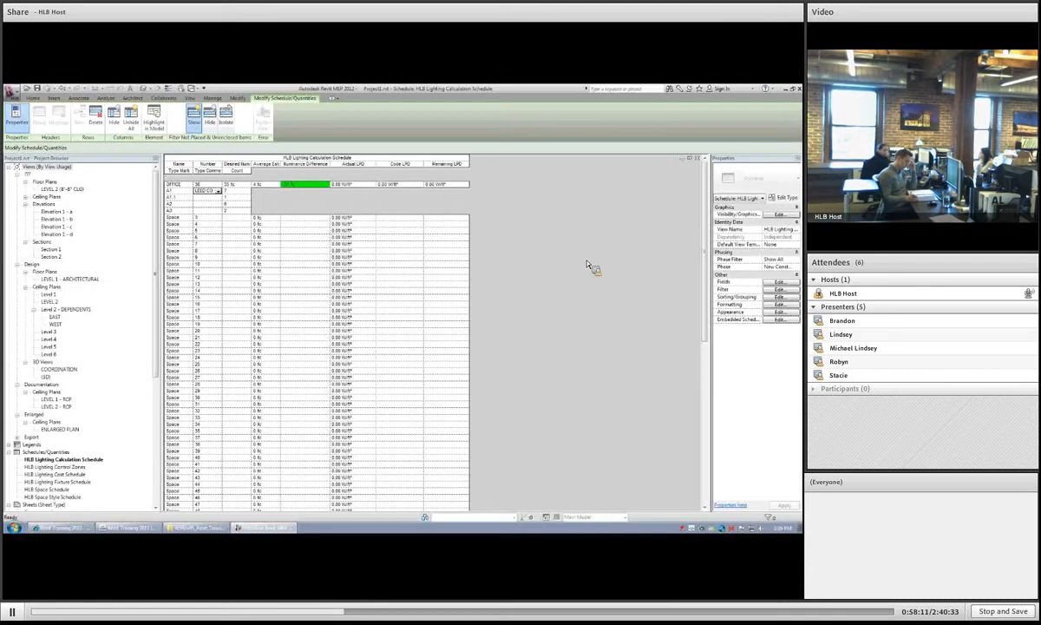
- Copy the lighting fixtures at the upper left of the OFFICE space horizontally to the right in the Level 2 ceiling plan
key("ctrl+Tab")
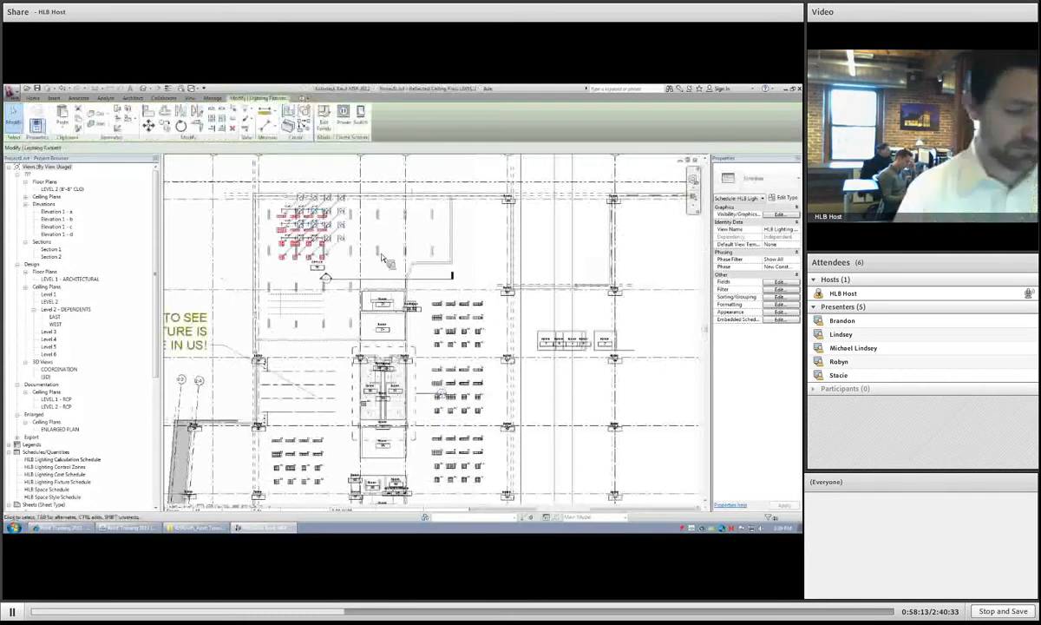
left_click(302, 243)
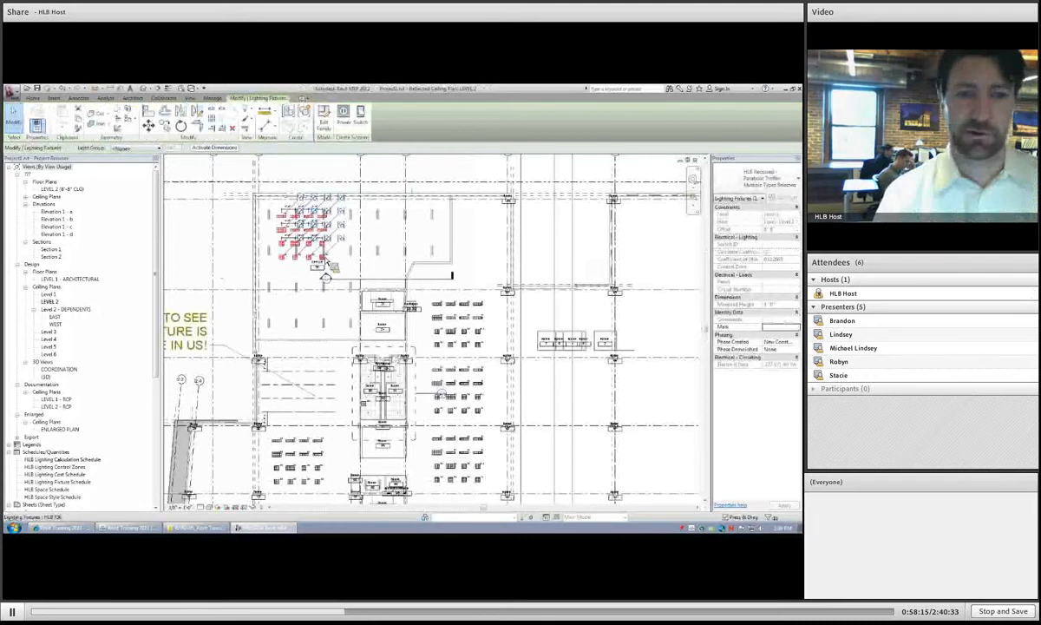
key("c")
key("o")
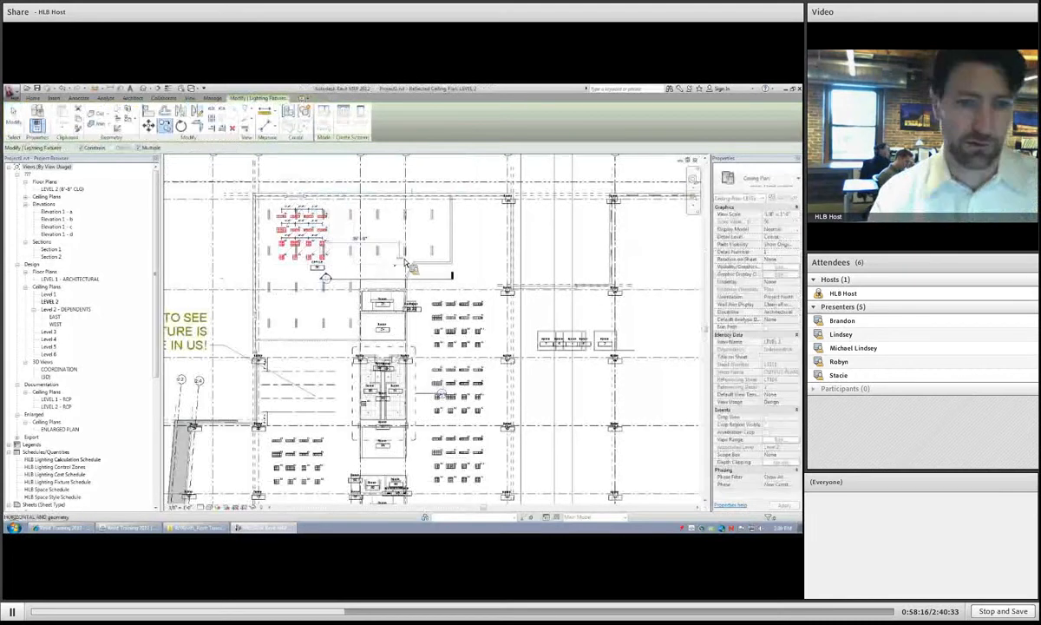
left_click(324, 259)
left_click(395, 267)
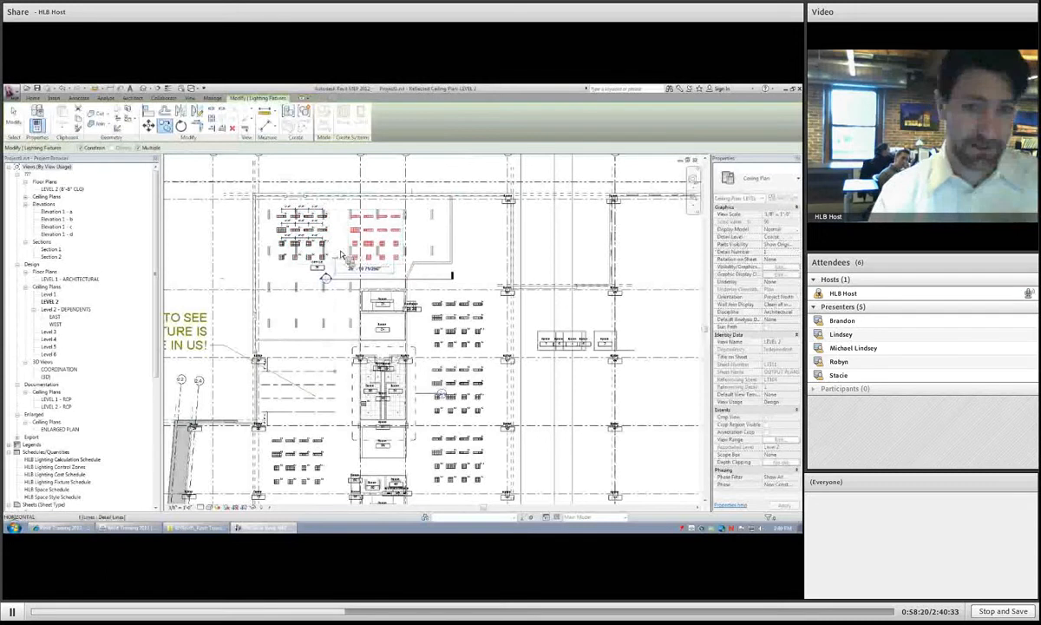
key("Escape")
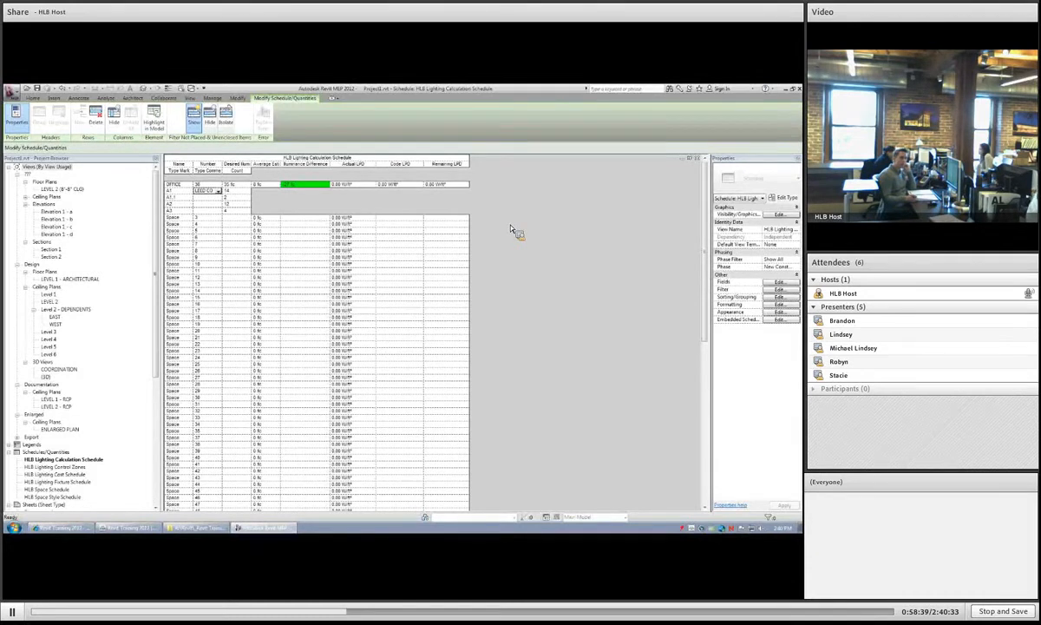
- Copy the TYPICAL EXAMPLE model group directly below the original inside the OFFICE space and return to the HLB Lighting Calculation Schedule
key("ctrl+Tab")
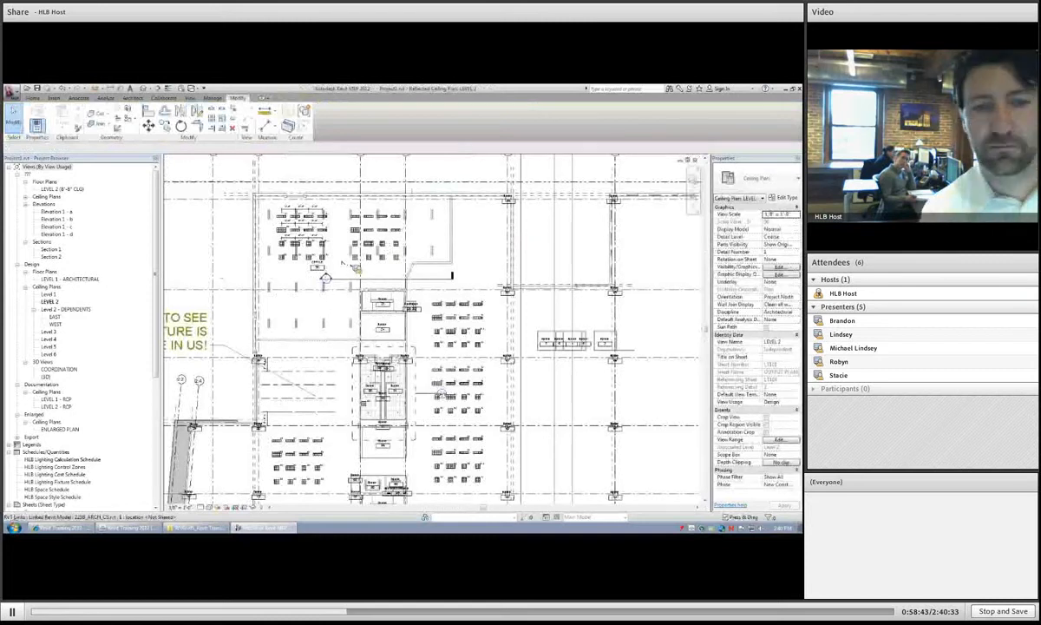
left_click(318, 263)
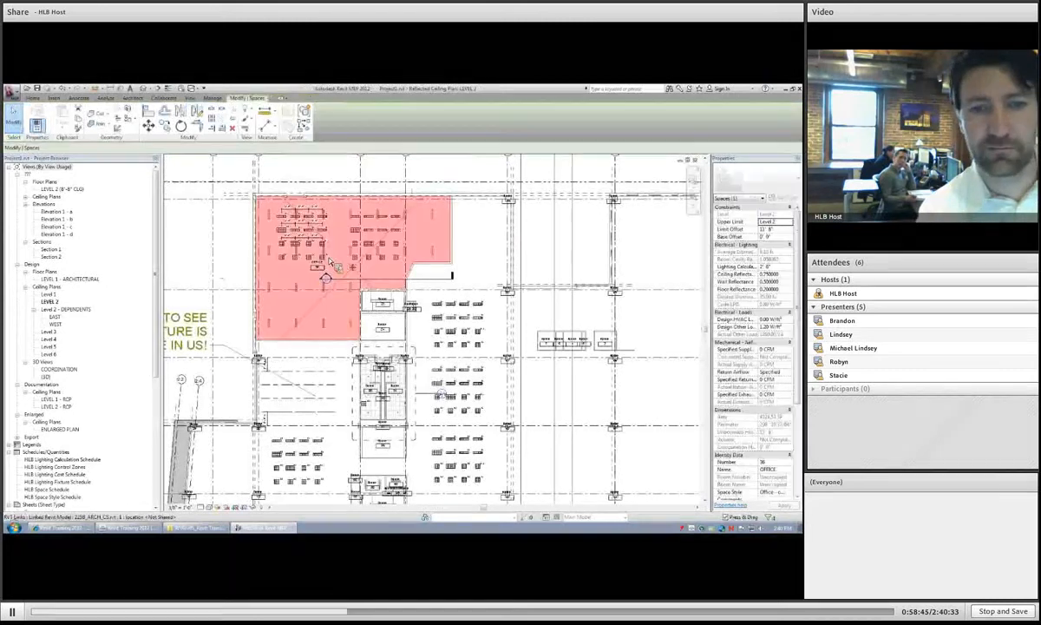
left_click(305, 248)
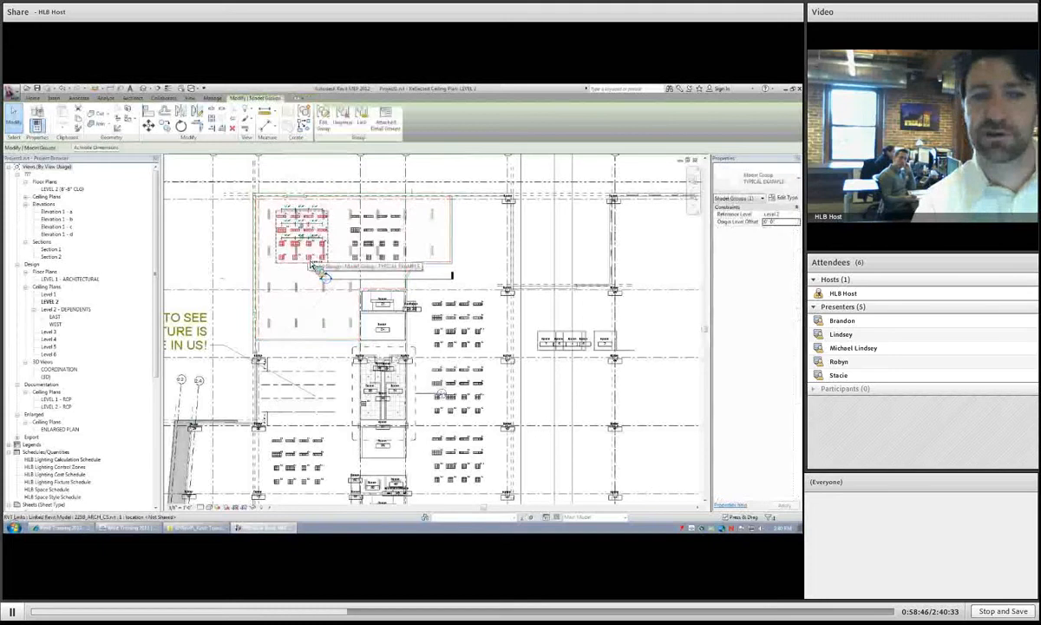
key("o")
left_click(309, 248)
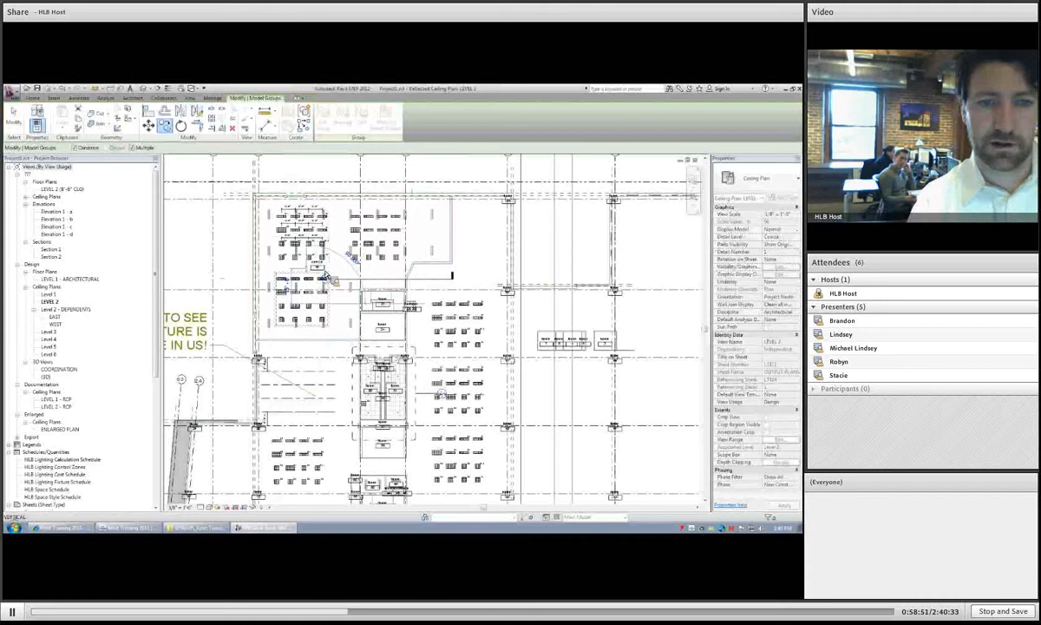
key("Escape")
key("ctrl+Tab")
key("ctrl+Tab")
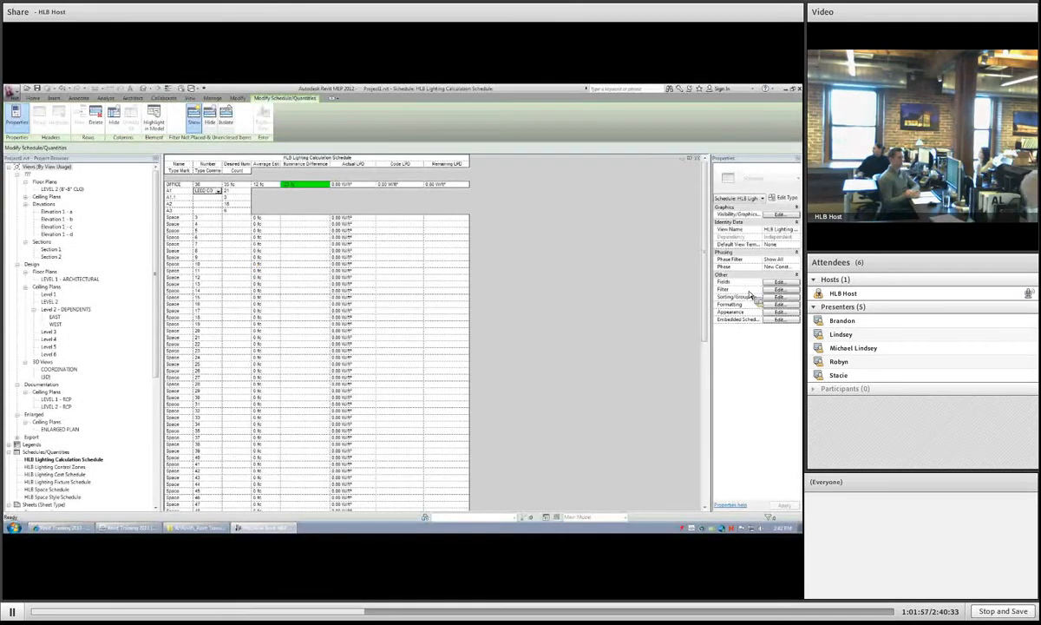
- Add the Area field to the HLB Lighting Calculation Schedule
left_click(778, 283)
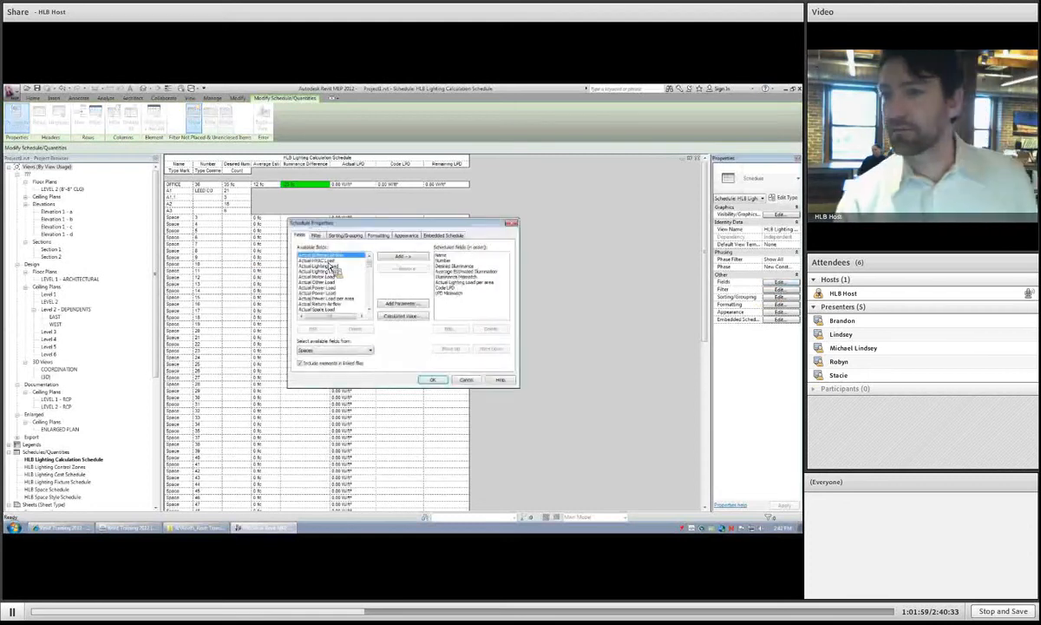
left_click(330, 353)
left_click(331, 354)
left_click(314, 272)
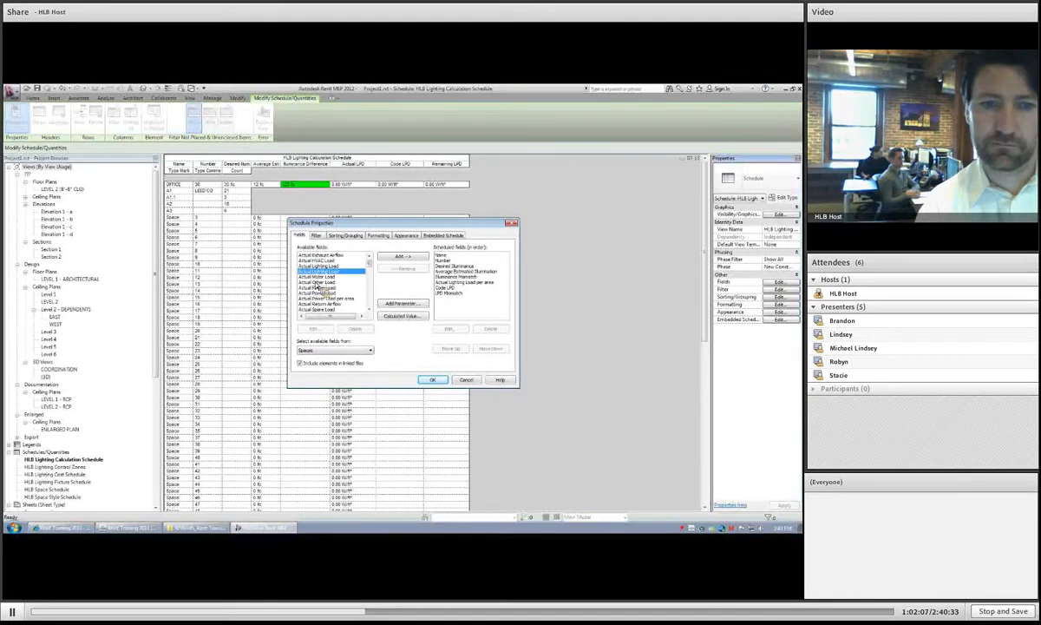
scroll(318, 287, "down", 5)
scroll(319, 293, "up", 4)
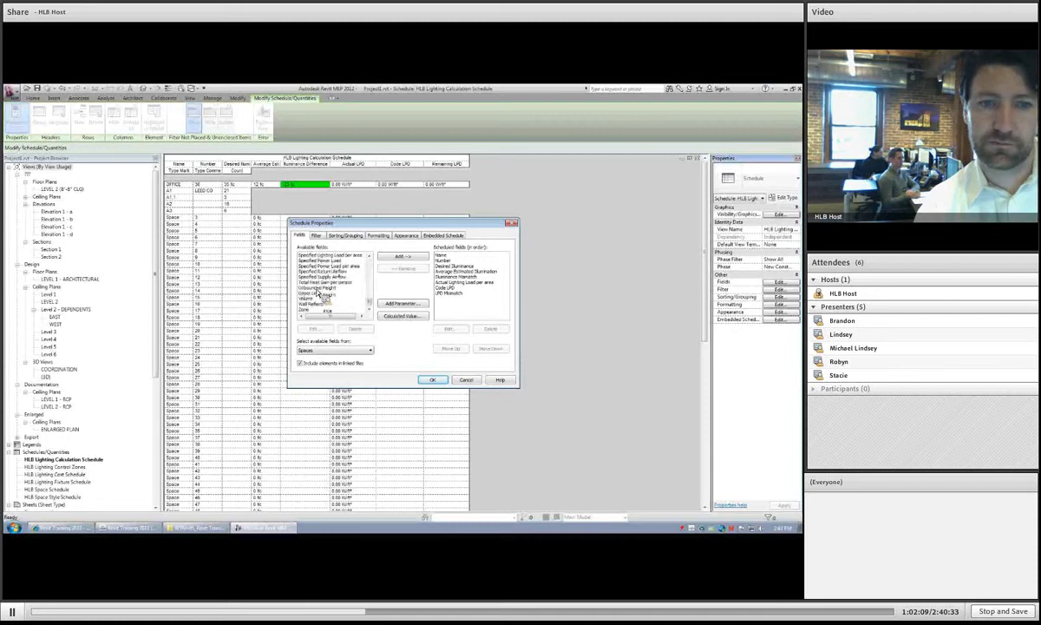
scroll(320, 298, "up", 6)
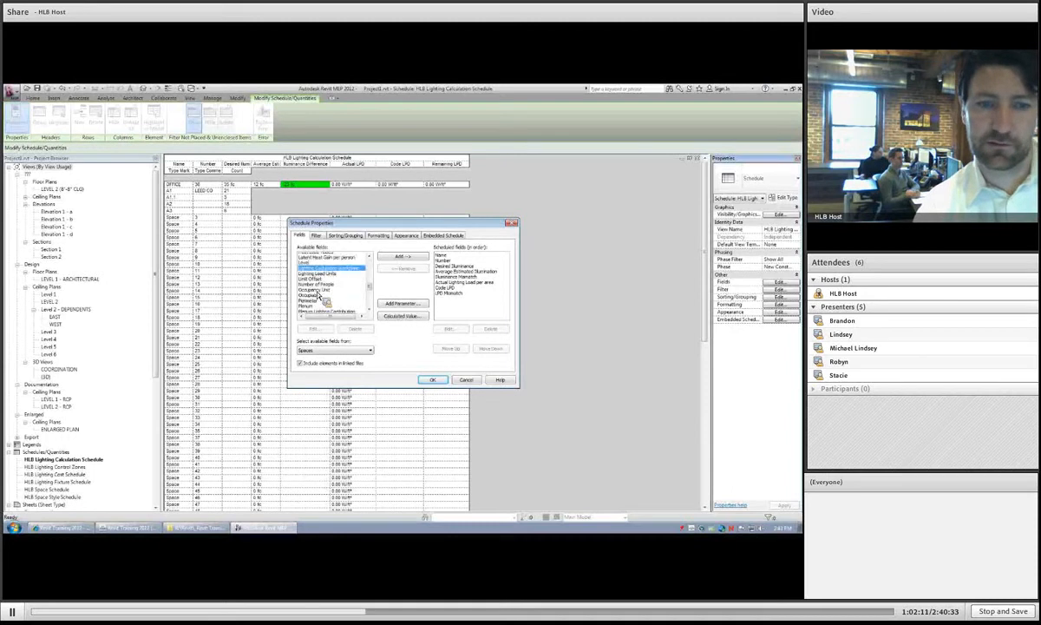
scroll(319, 297, "up", 2)
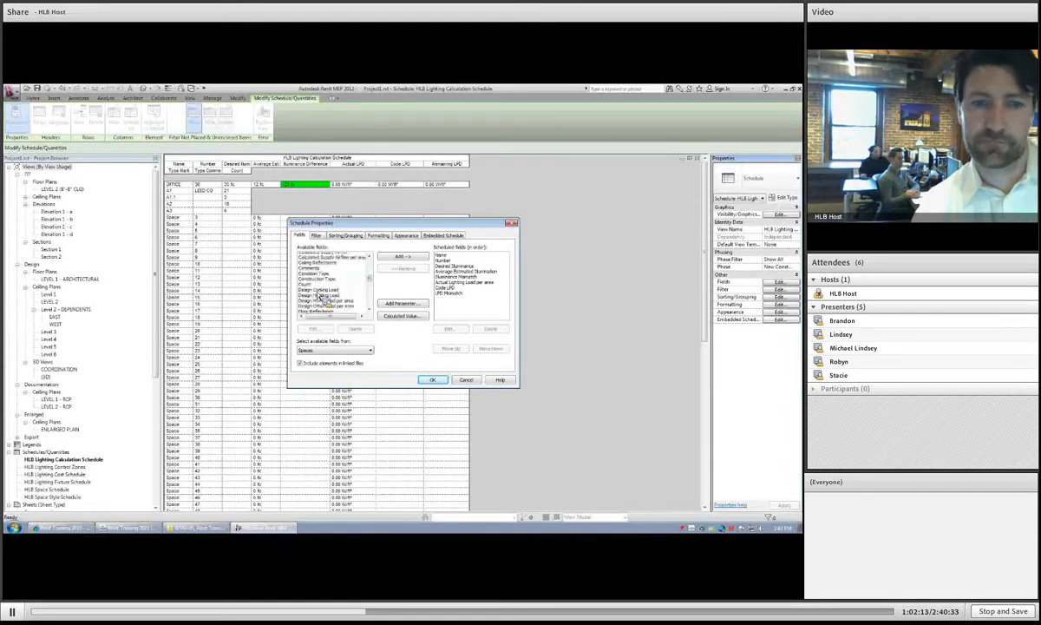
scroll(318, 290, "up", 3)
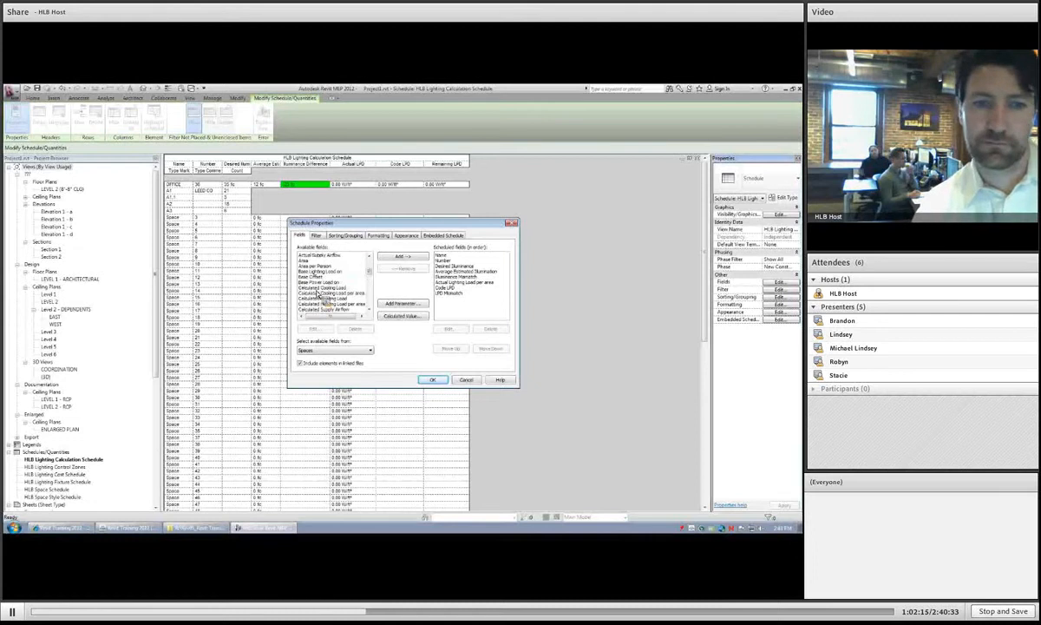
left_click(305, 260)
left_click(394, 257)
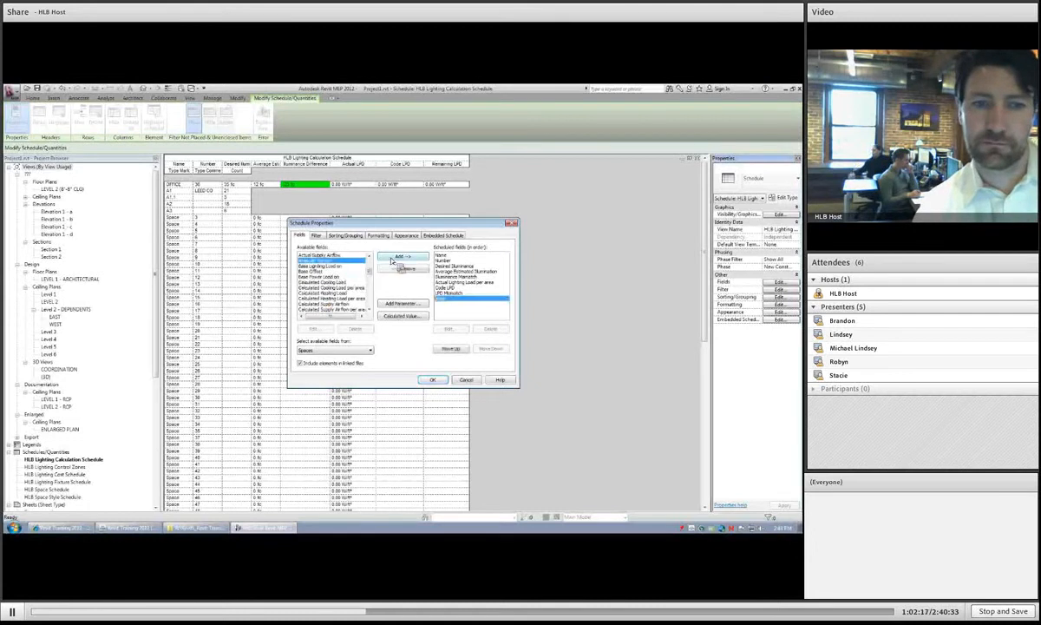
- Reorder the scheduled fields so that Area comes between Number and Desired Illuminance, and apply the schedule changes
left_click(452, 349)
left_click(453, 350)
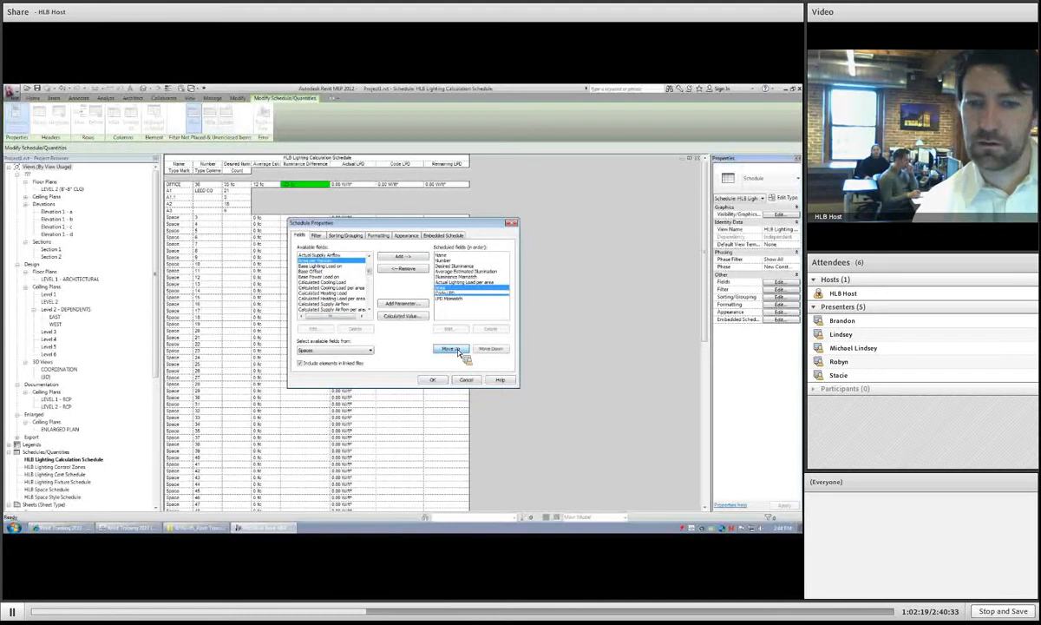
left_click(453, 349)
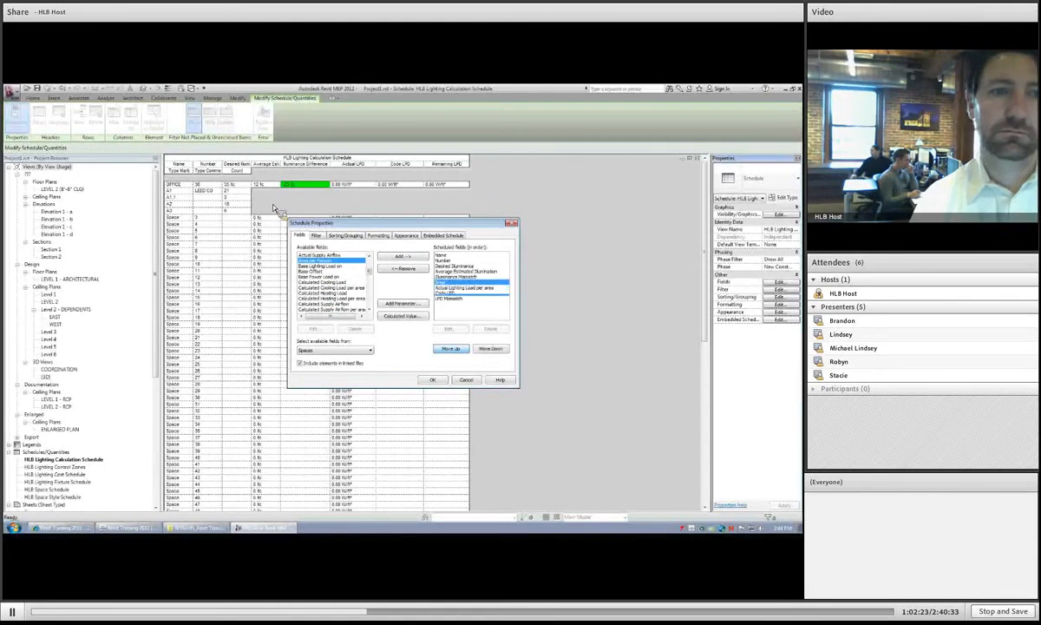
key("Return")
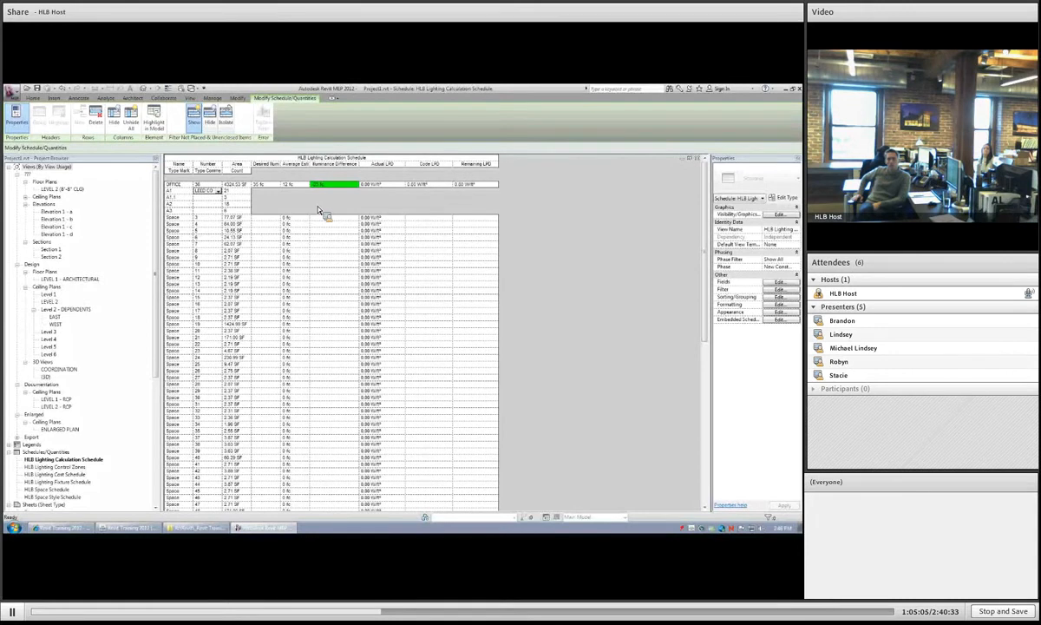
- Return to the Level 2 ceiling plan and reload the linked architectural model 225B_ARCH_CS.rvt
key("ctrl+Tab")
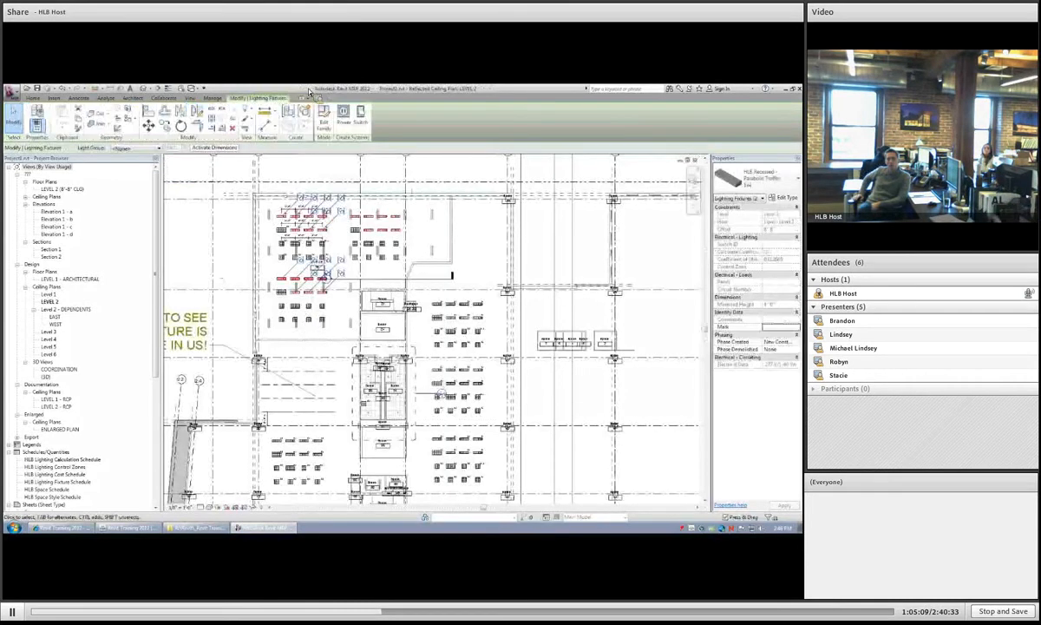
left_click(213, 97)
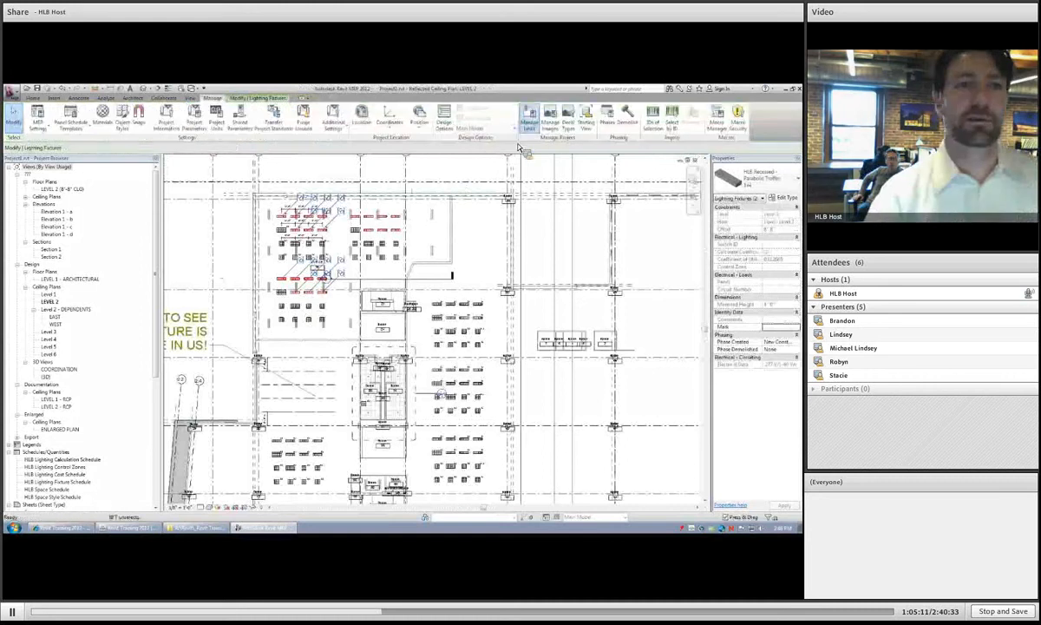
left_click(424, 308)
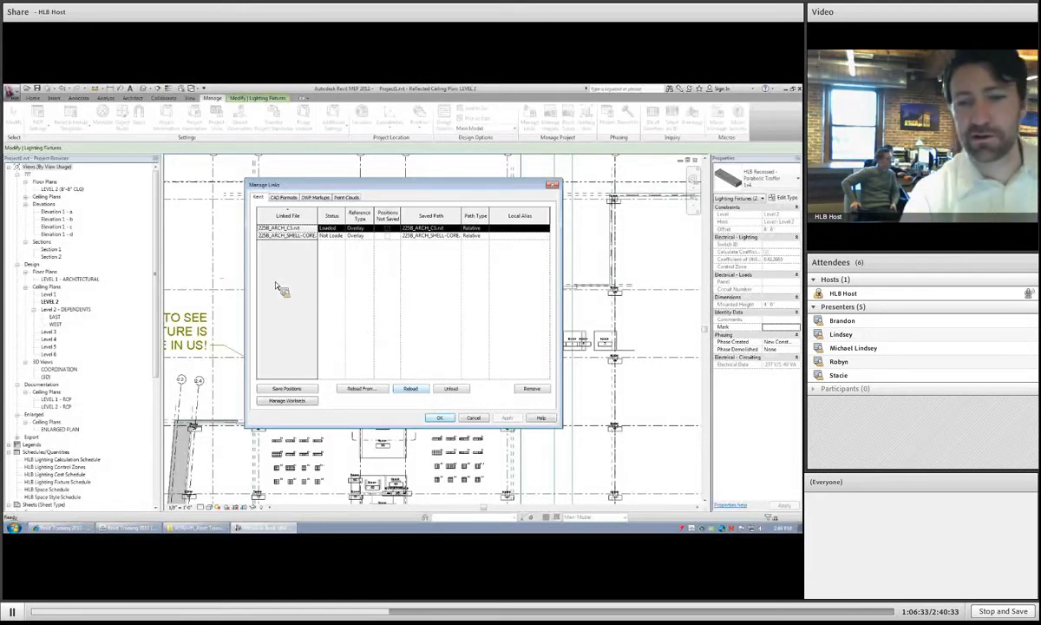
- Start Copy/Monitor on the linked architectural model and examine its options for levels, grids, columns, walls and floors
left_click(163, 99)
left_click(287, 124)
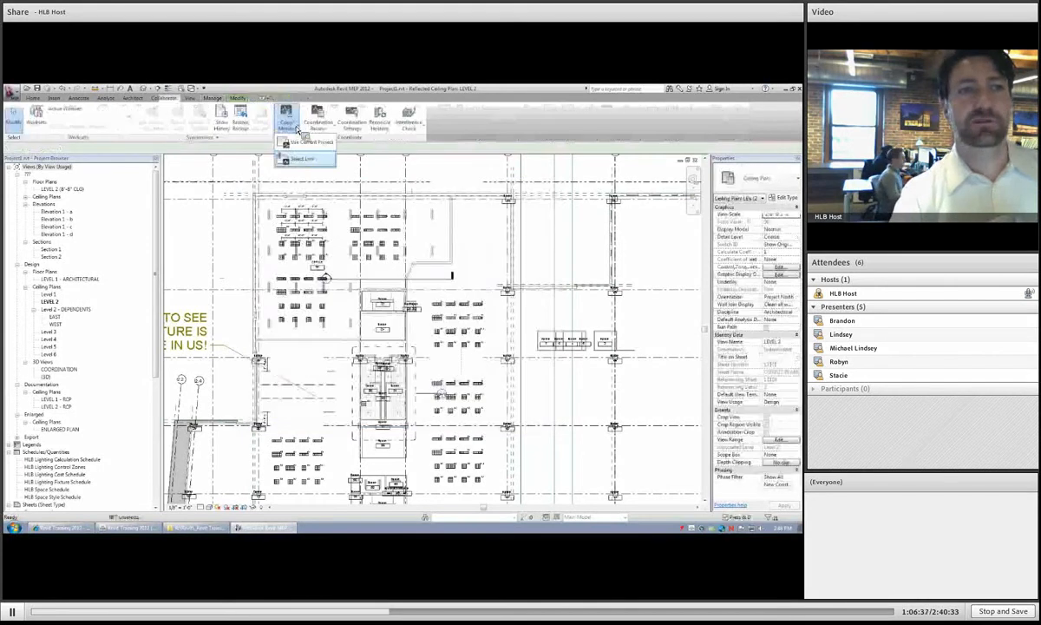
left_click(300, 160)
left_click(240, 219)
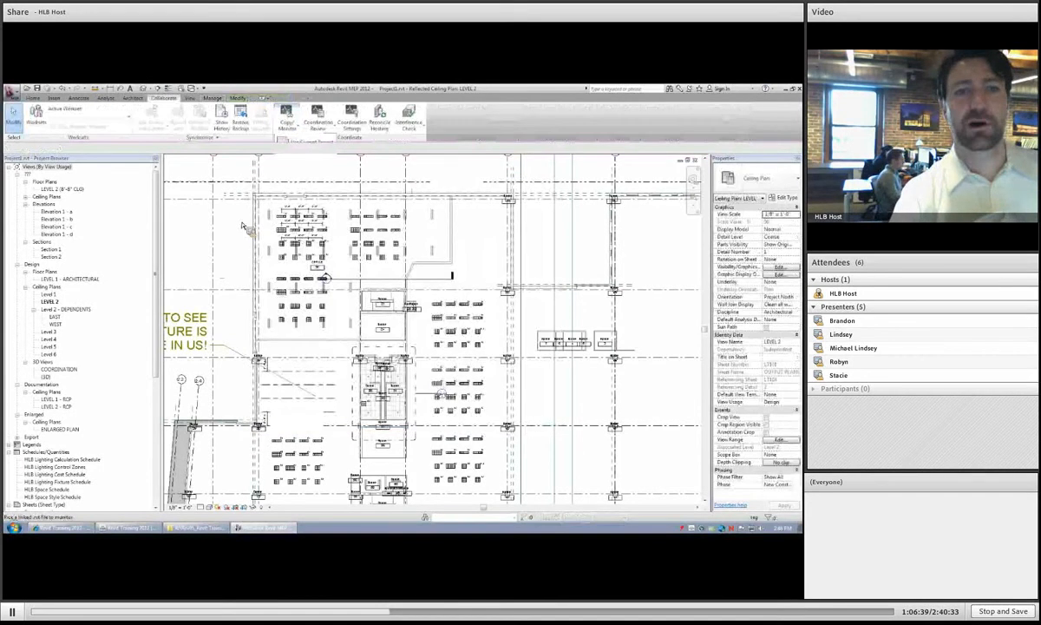
left_click(34, 120)
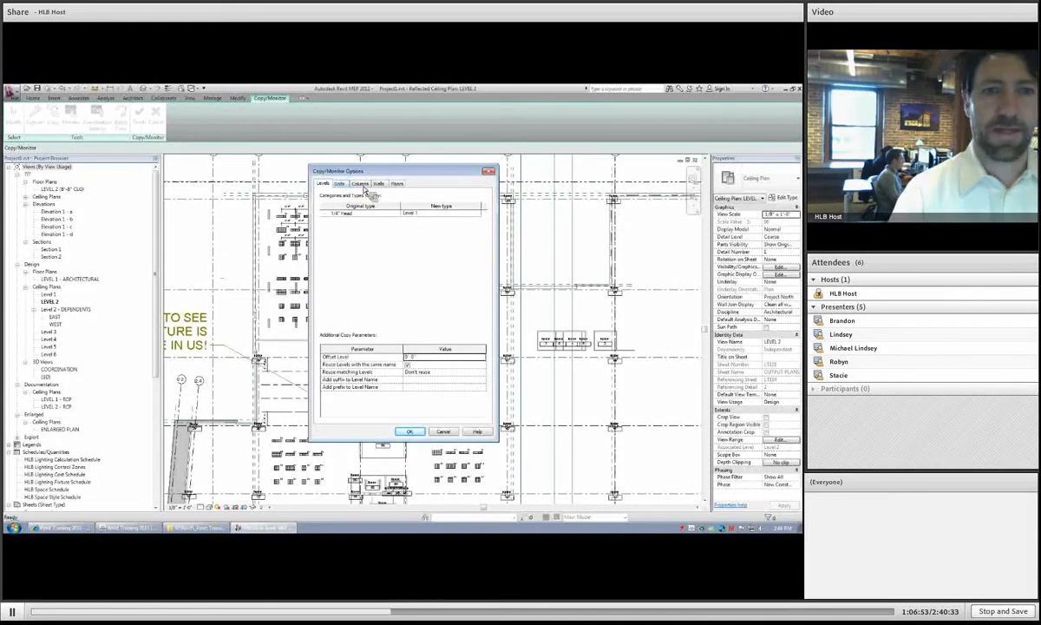
left_click(340, 184)
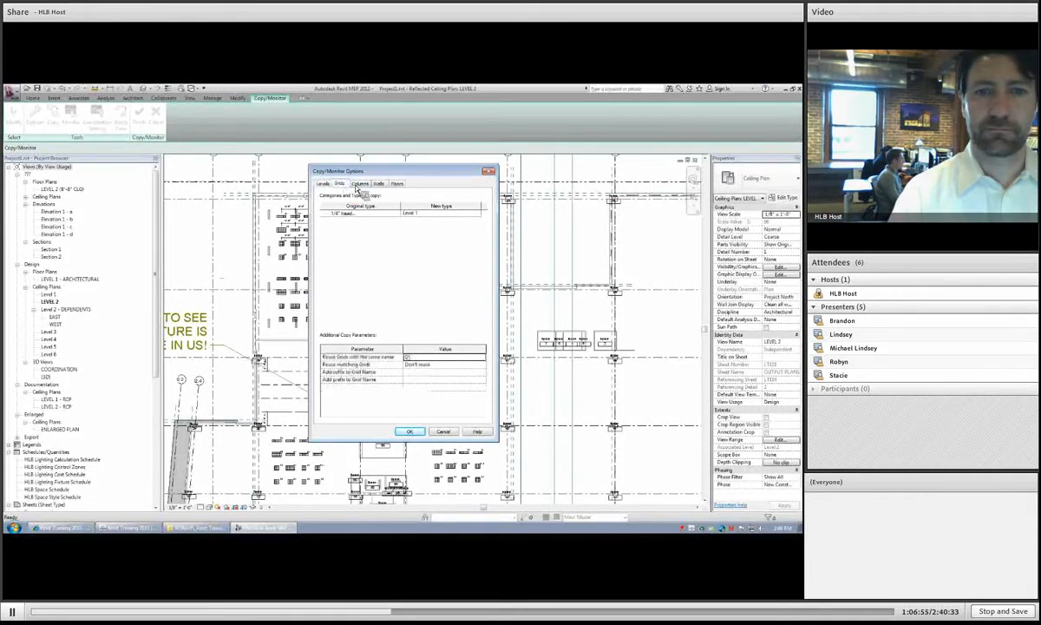
left_click(360, 184)
left_click(380, 184)
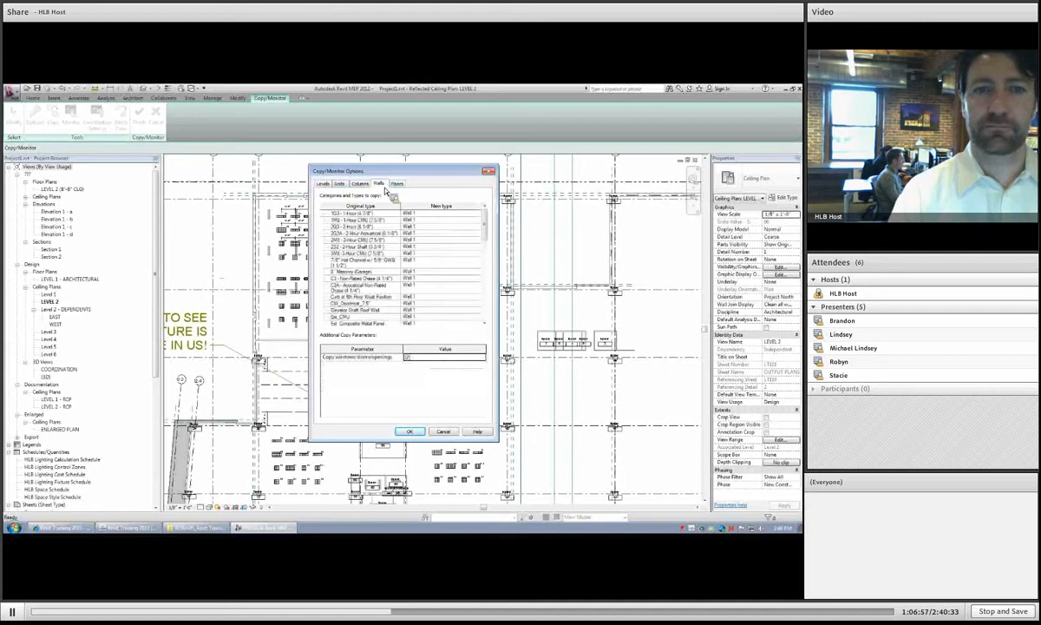
left_click(397, 184)
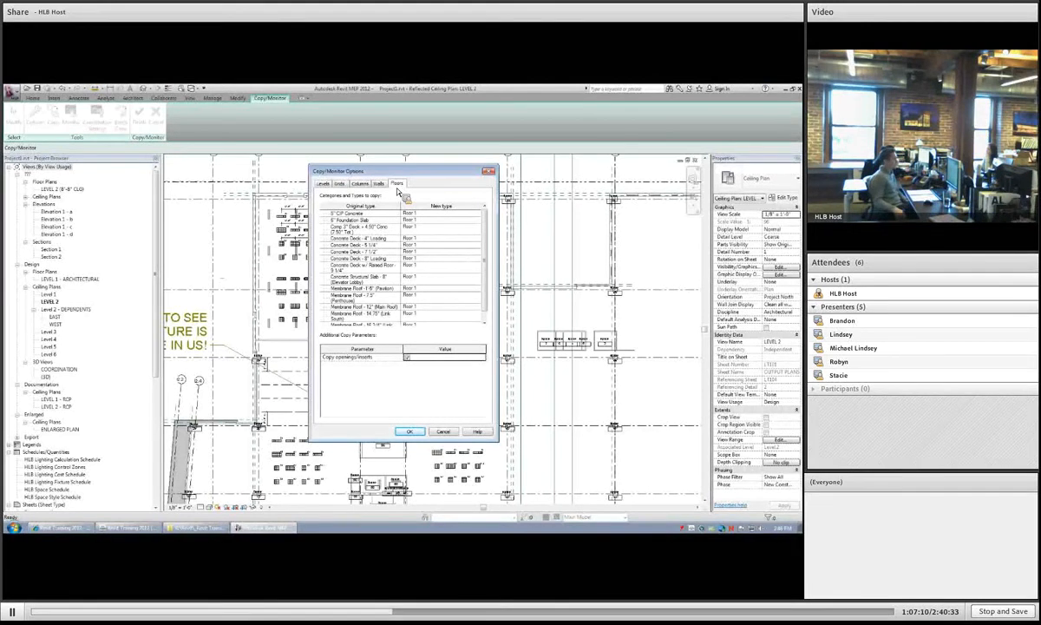
left_click(409, 432)
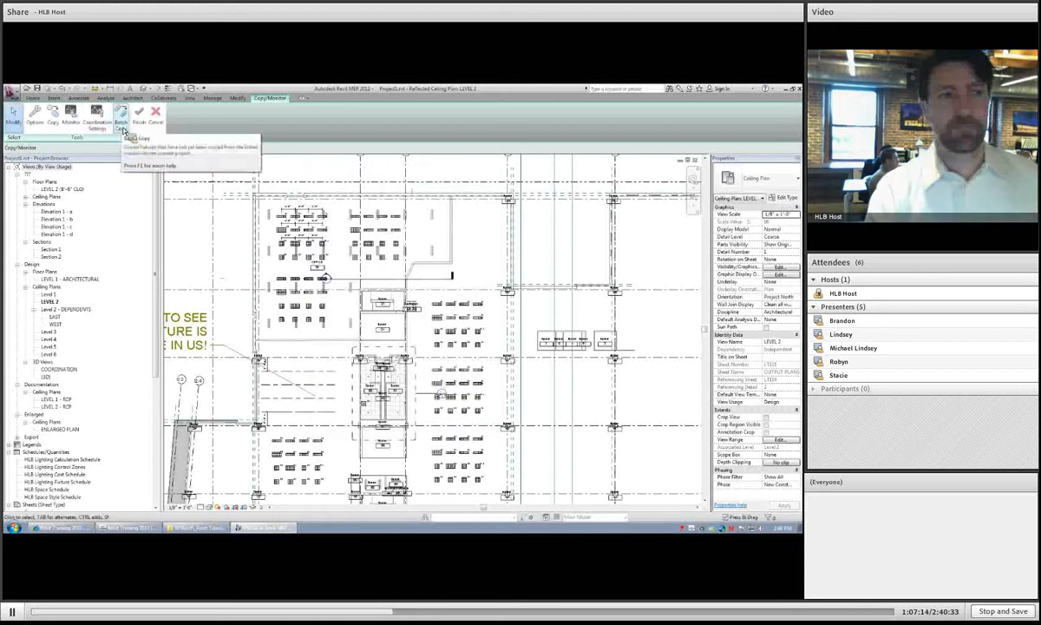
- Set the copy behavior of the Lighting Fixtures category to Allow batch copy in the coordination settings
left_click(98, 121)
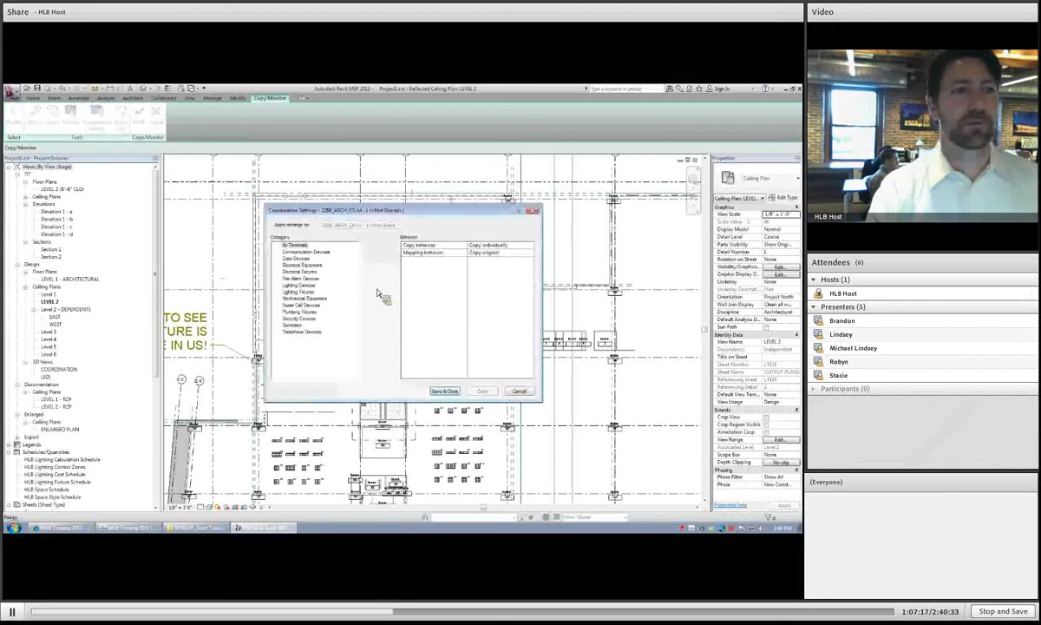
left_click(295, 293)
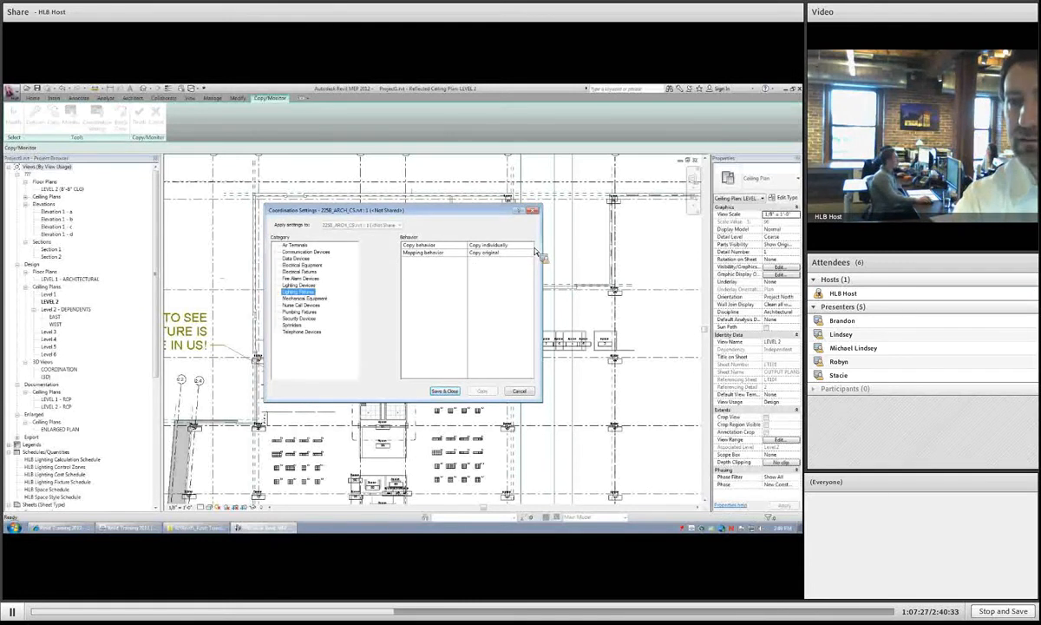
left_click(499, 246)
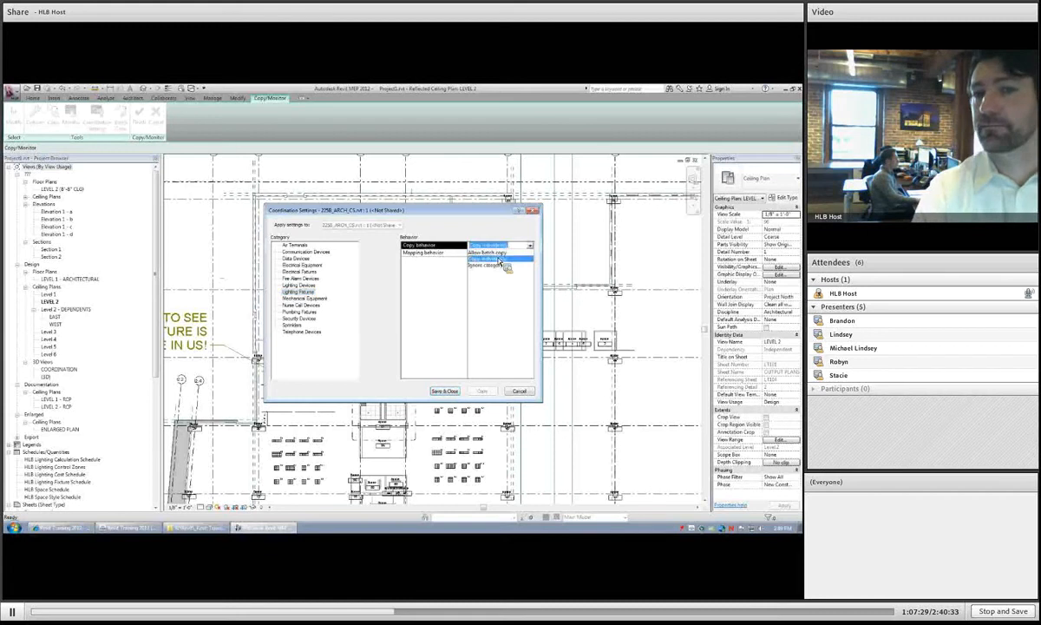
left_click(492, 258)
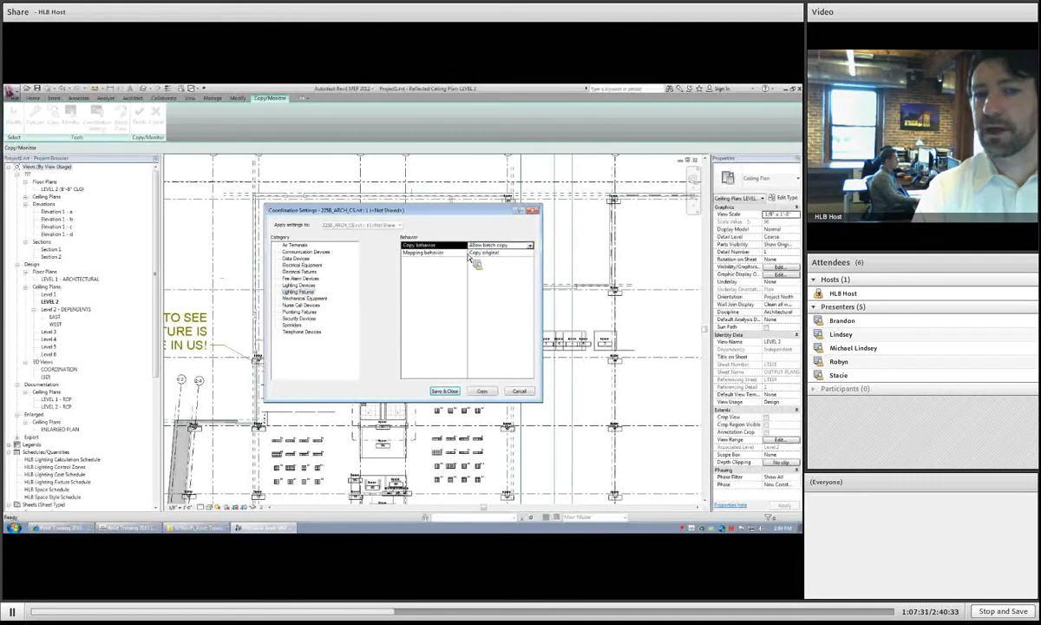
- Try Specify type mapping for Lighting Fixtures, return the mapping behavior to Copy original, and batch copy the fixtures from the link
left_click(530, 252)
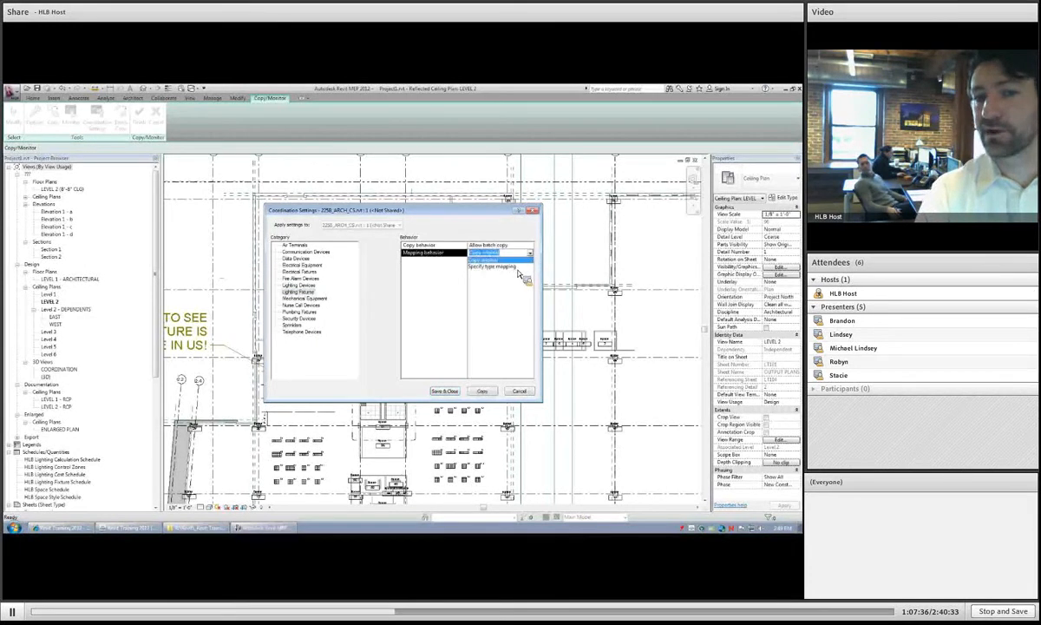
left_click(517, 267)
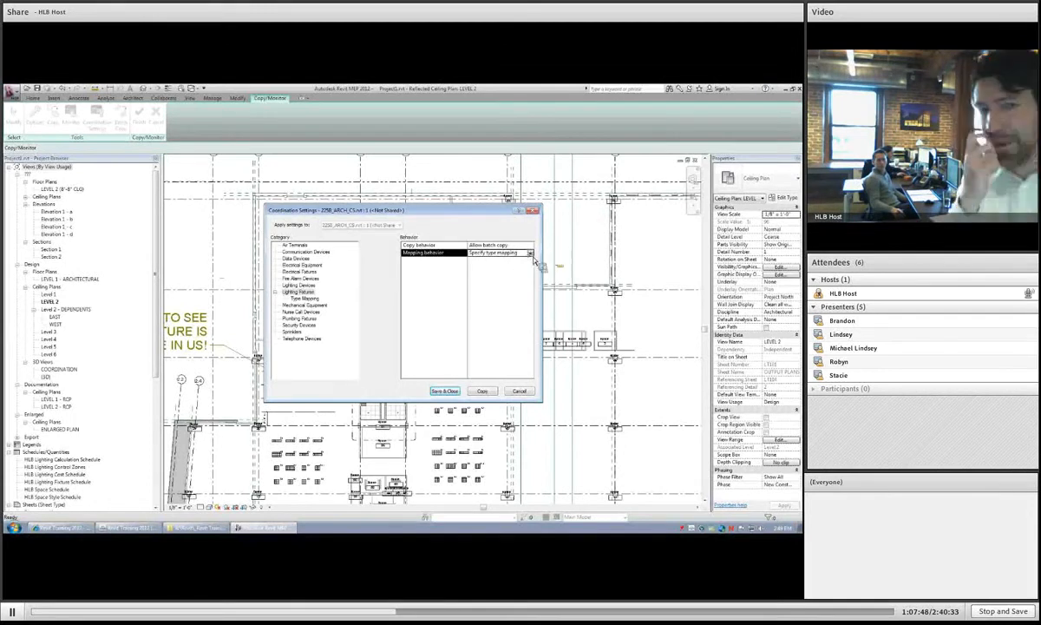
left_click(530, 253)
left_click(501, 267)
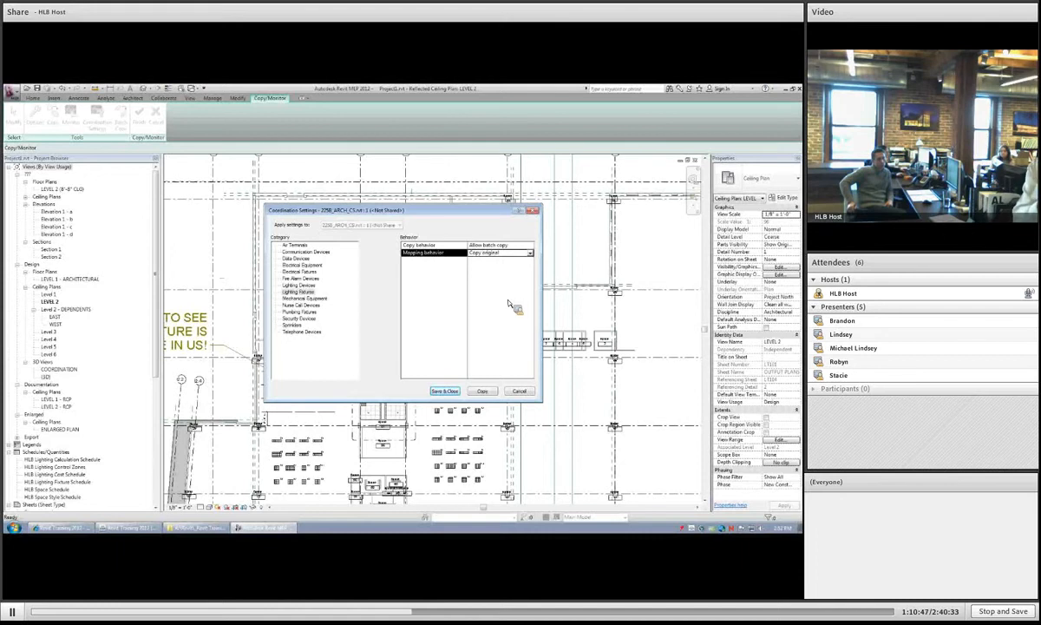
left_click(483, 391)
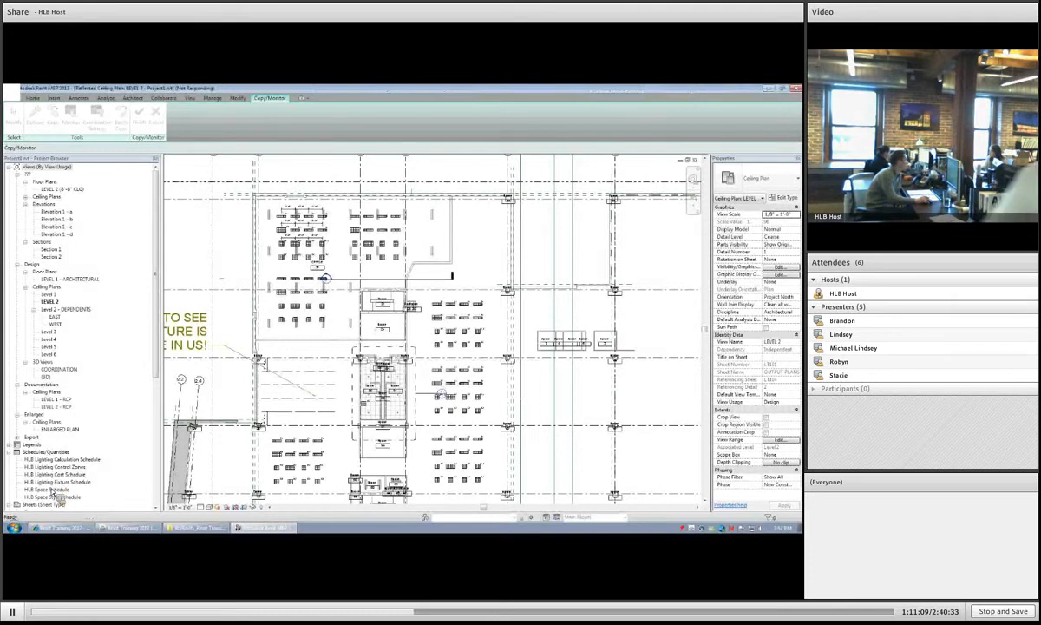
right_click(196, 535)
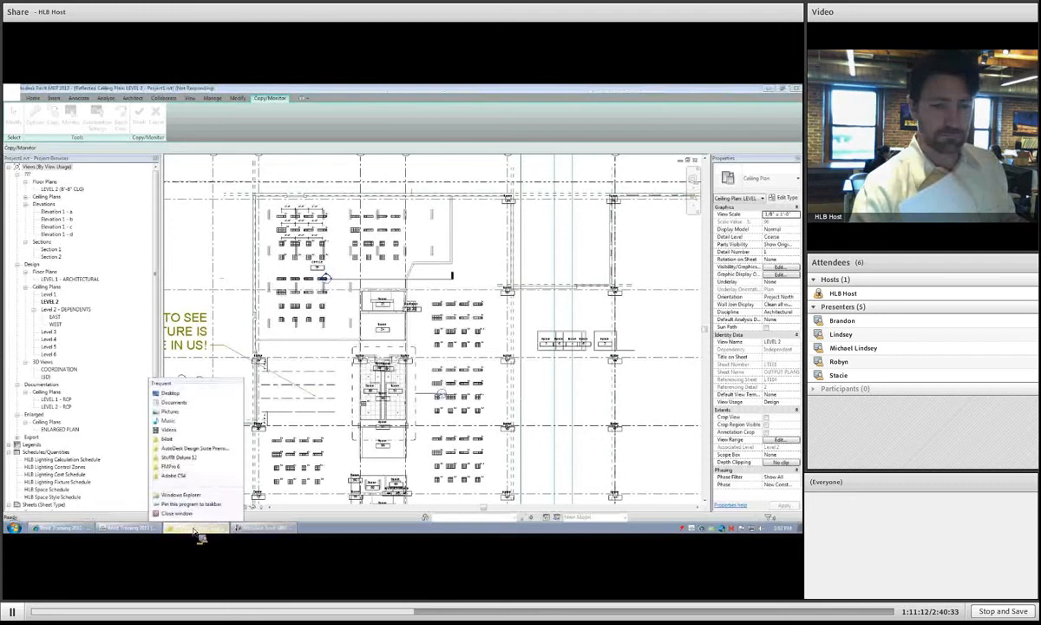
left_click(196, 531)
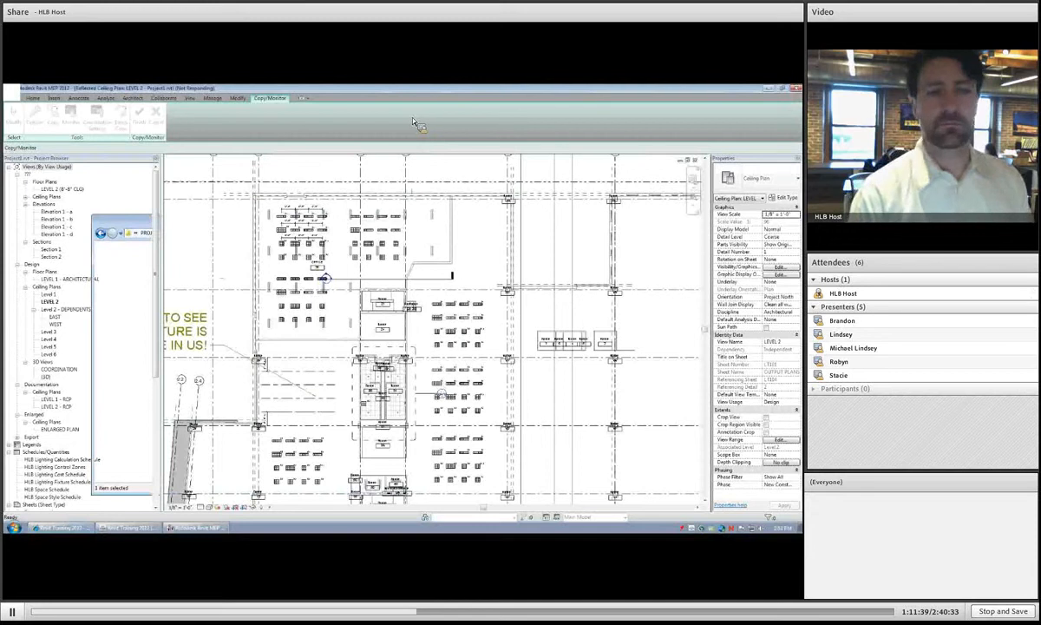
left_click(64, 531)
left_click(138, 531)
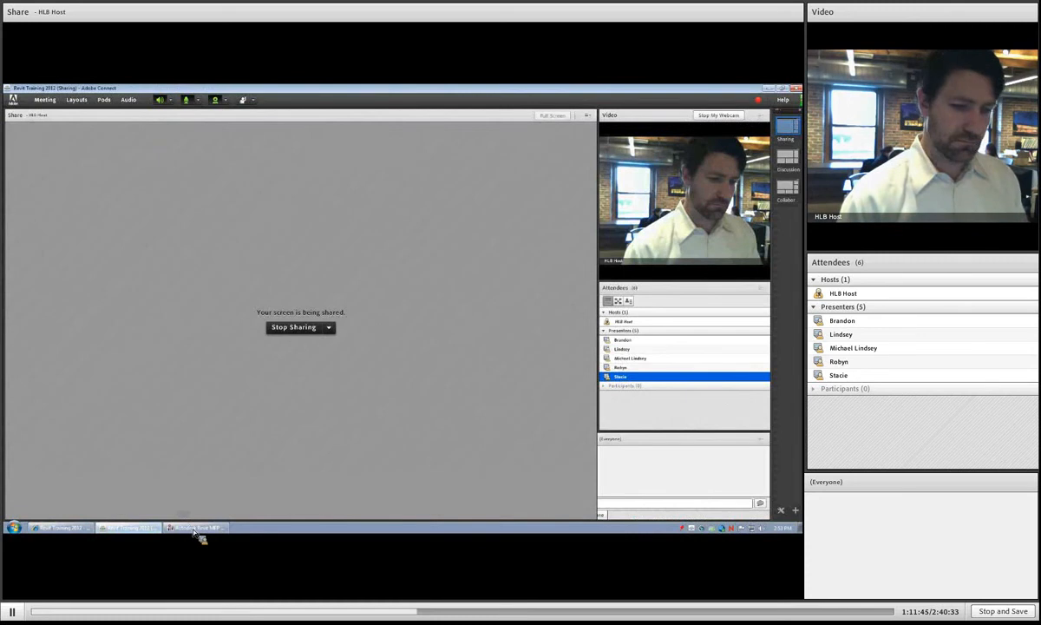
left_click(197, 529)
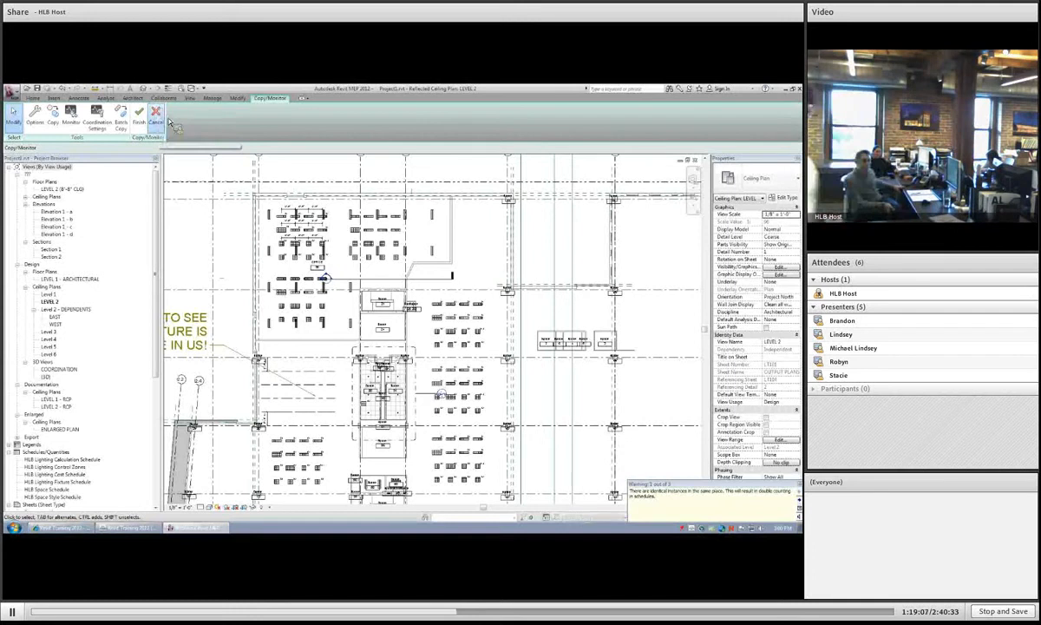
- Cancel the Copy/Monitor session and discard the fixtures copied from the linked model
left_click(160, 119)
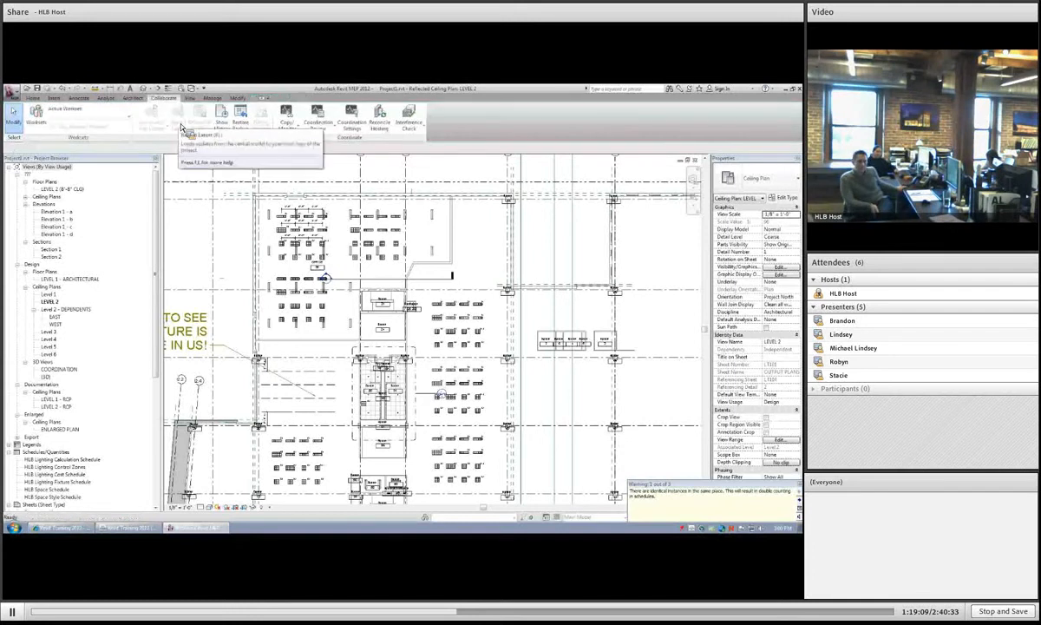
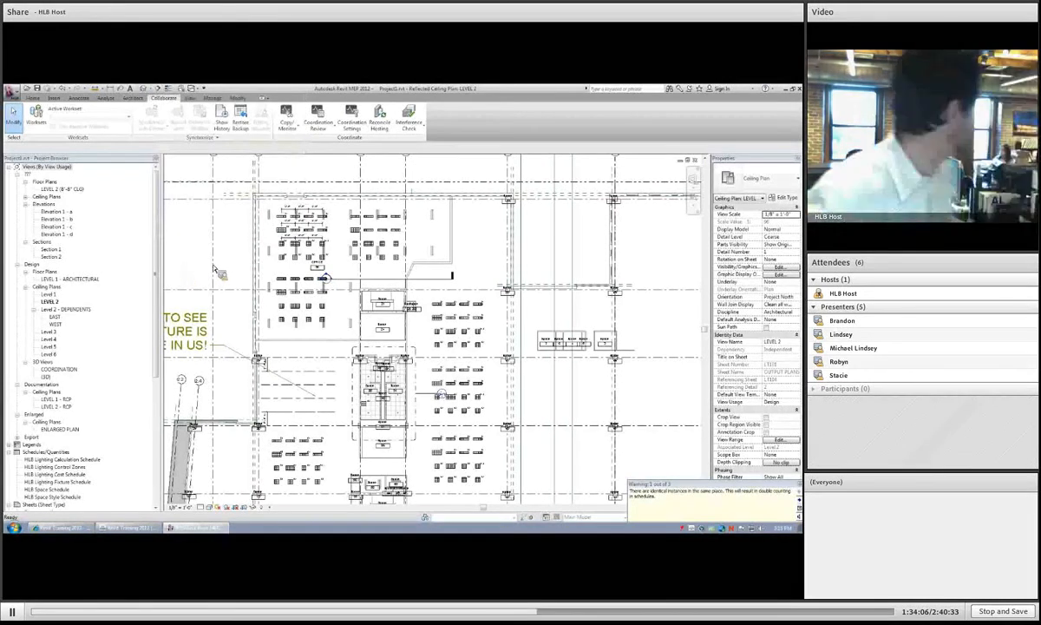
scroll(435, 266, "down", 2)
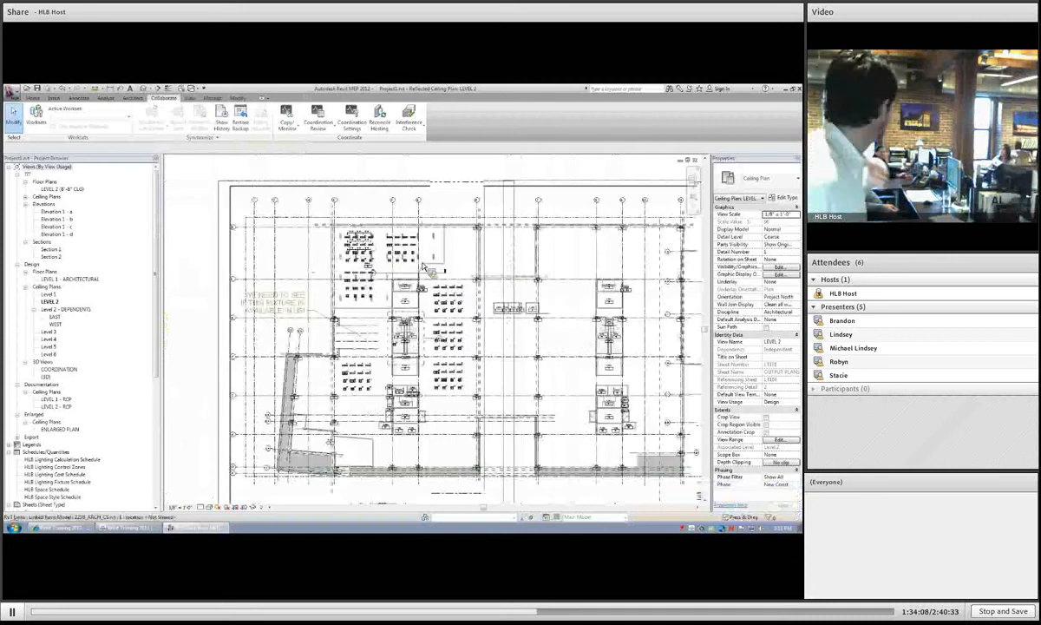
- Close the Level 2 ceiling plan project and the HLB Recessed - Parabolic Troffer family without saving changes to the family
scroll(506, 195, "down", 2)
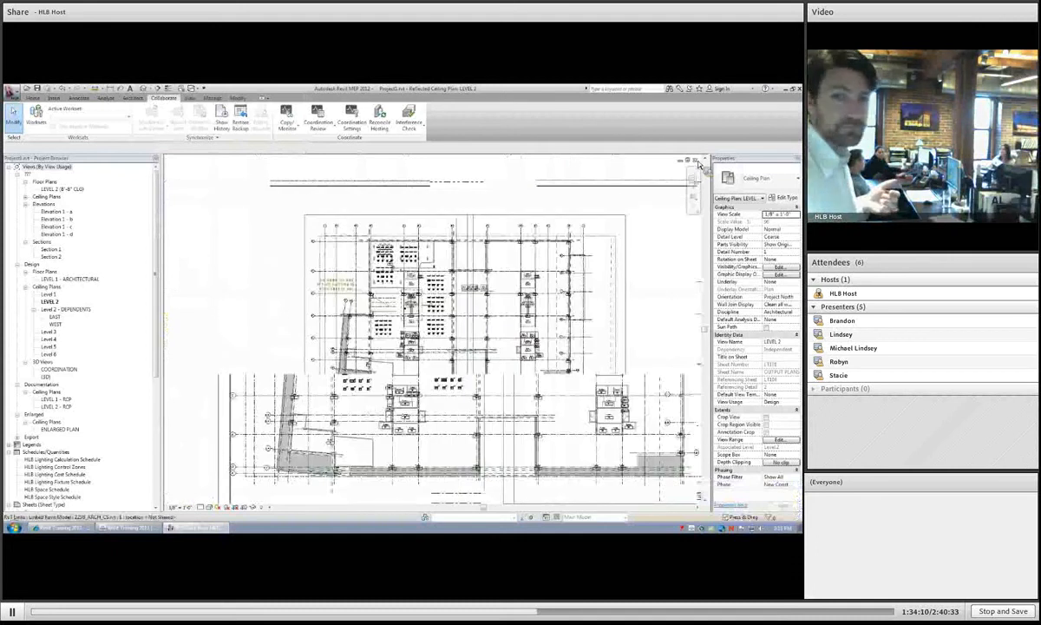
left_click(696, 161)
left_click(696, 160)
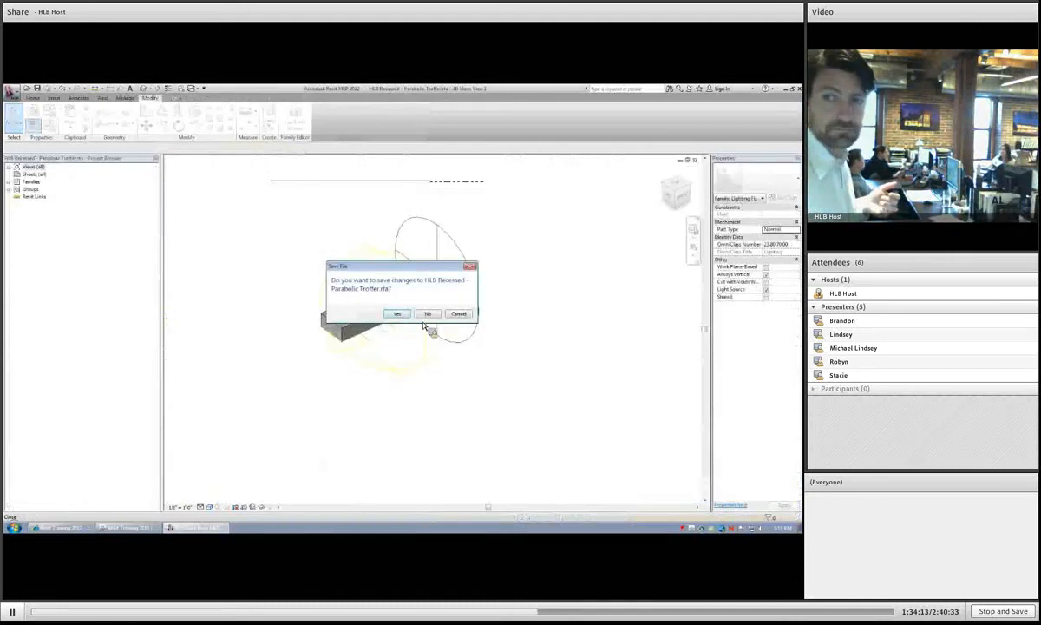
left_click(428, 315)
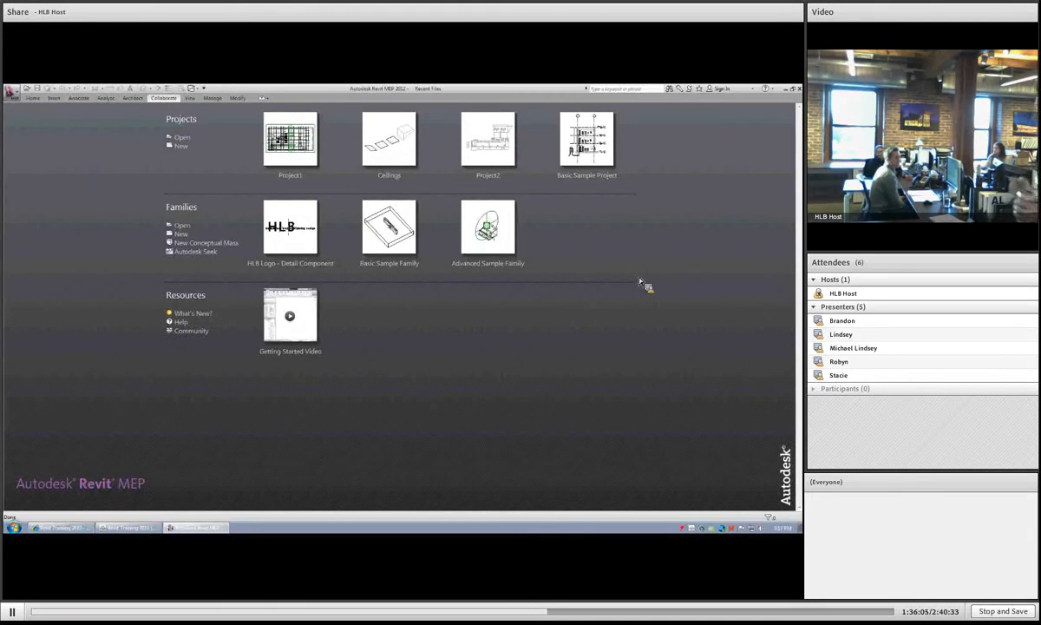
left_click(13, 93)
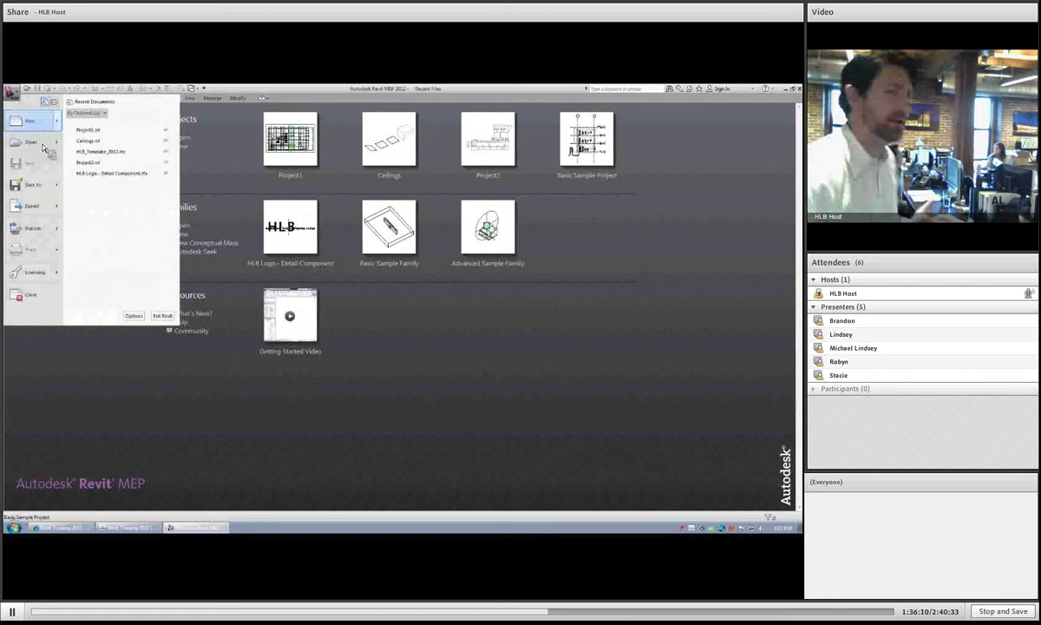
mouse_move(45, 148)
left_click(92, 128)
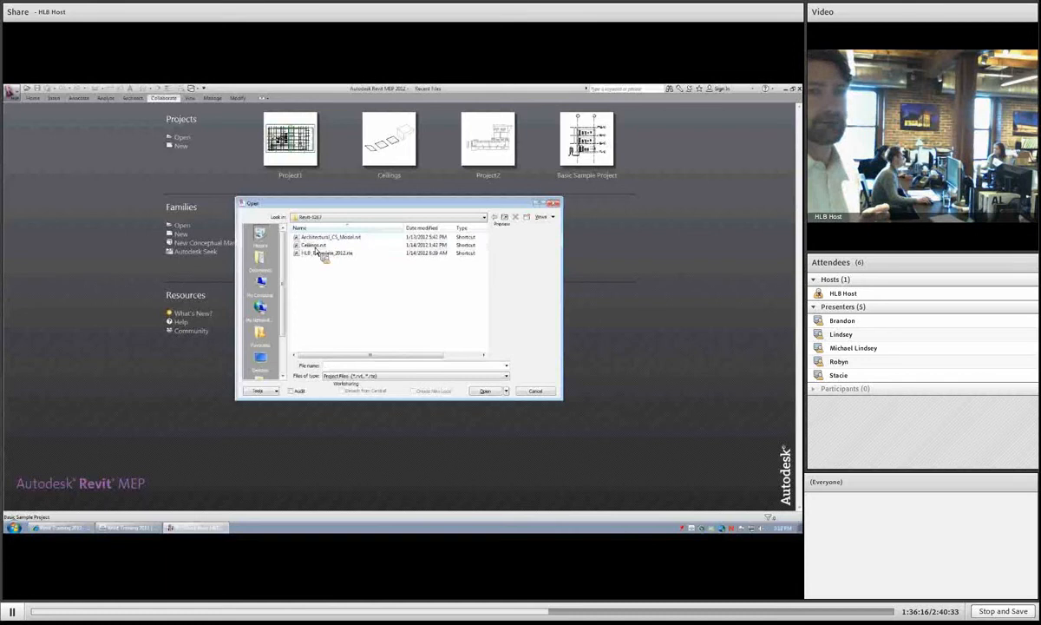
left_click(318, 238)
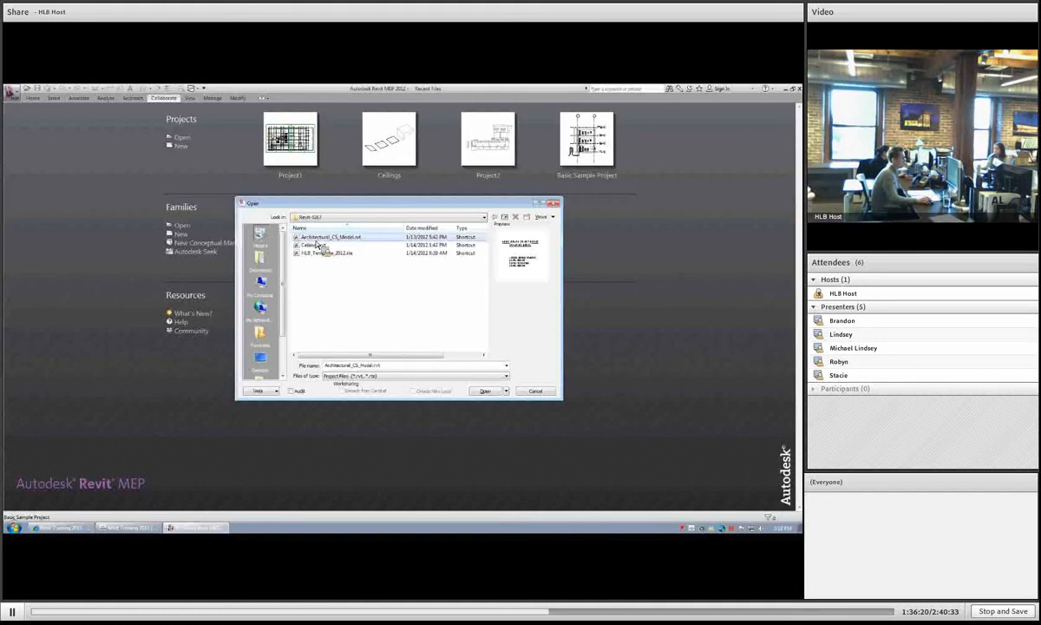
left_click(260, 262)
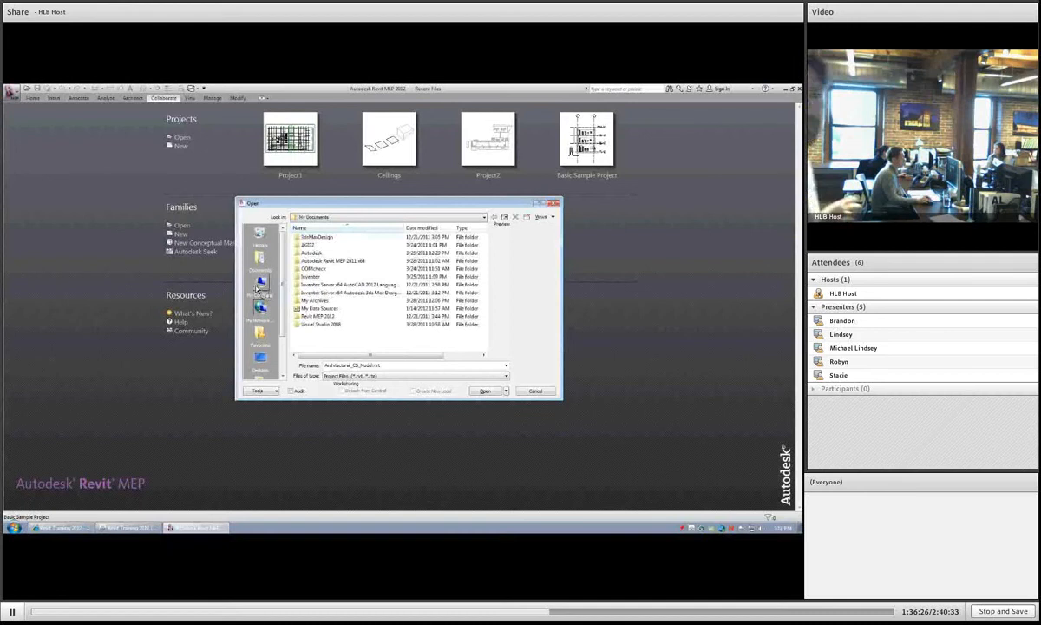
left_click(262, 307)
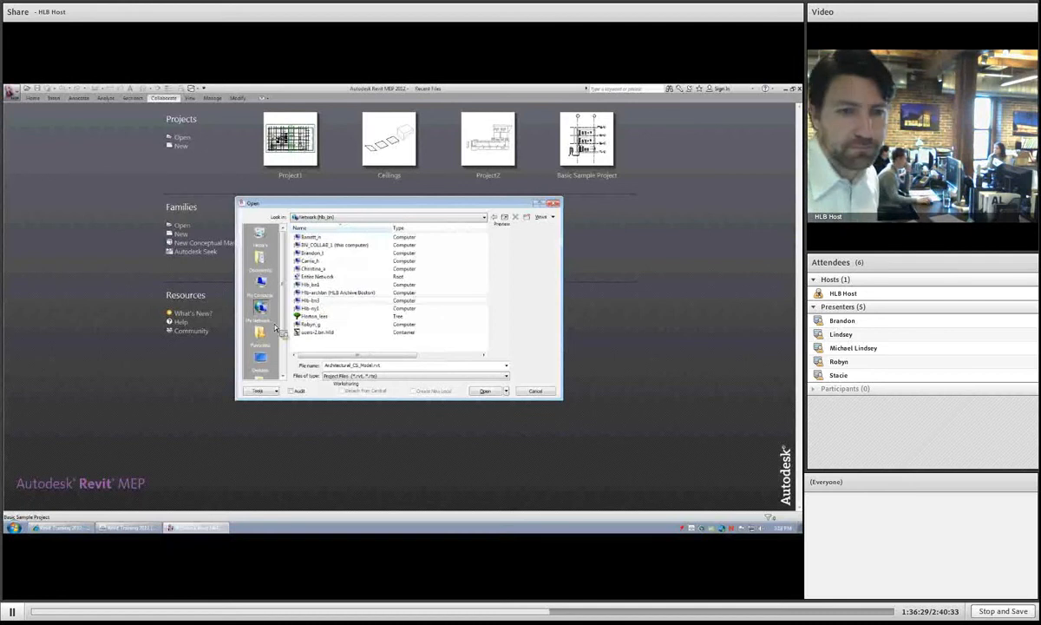
left_click(265, 256)
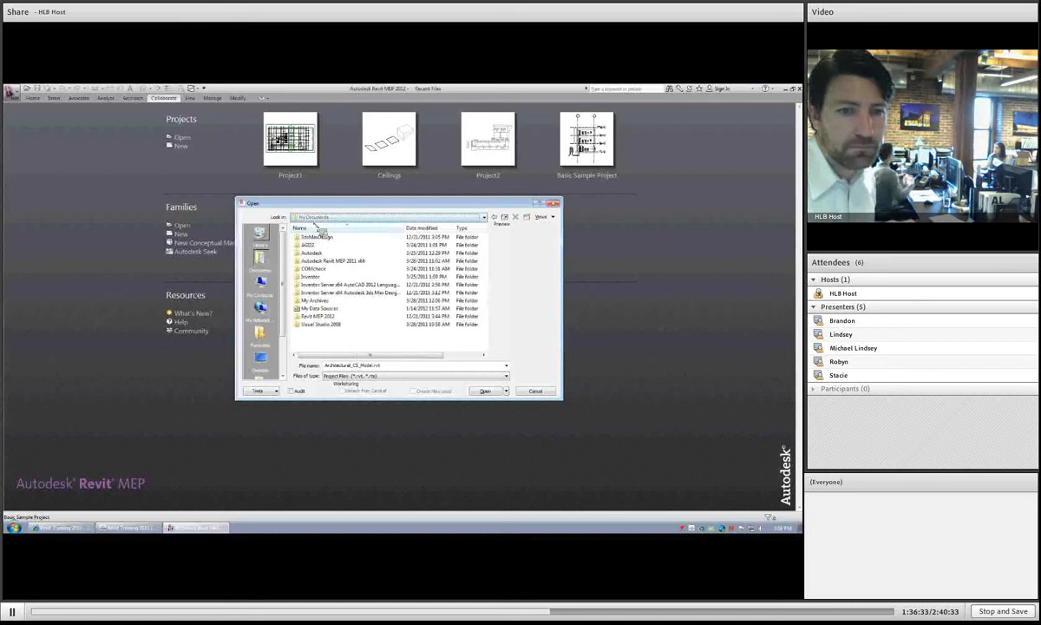
left_click(318, 218)
left_click(330, 274)
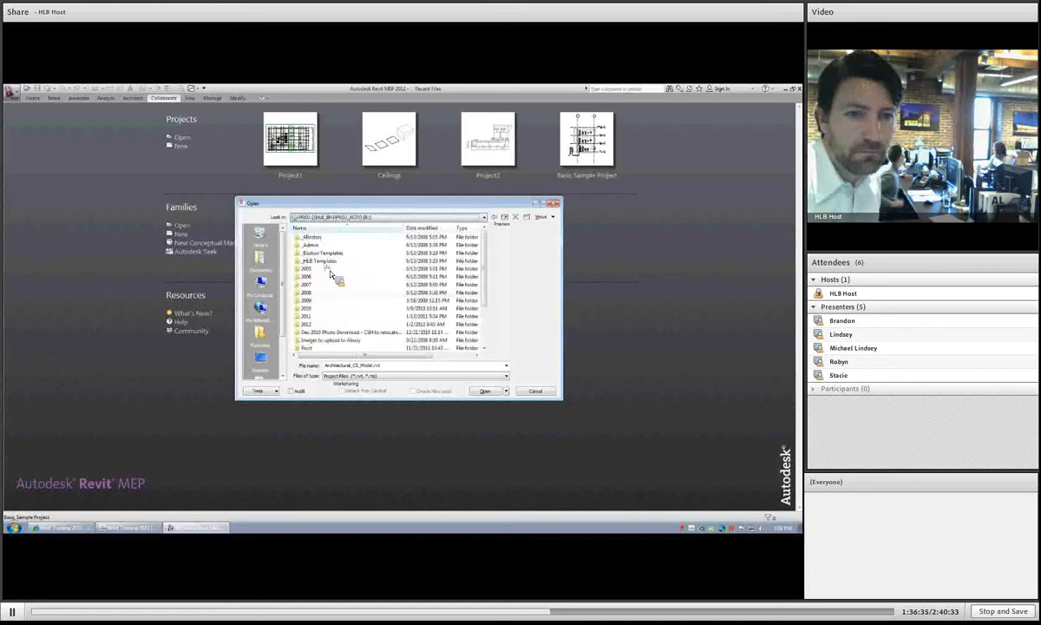
scroll(330, 274, "down", 3)
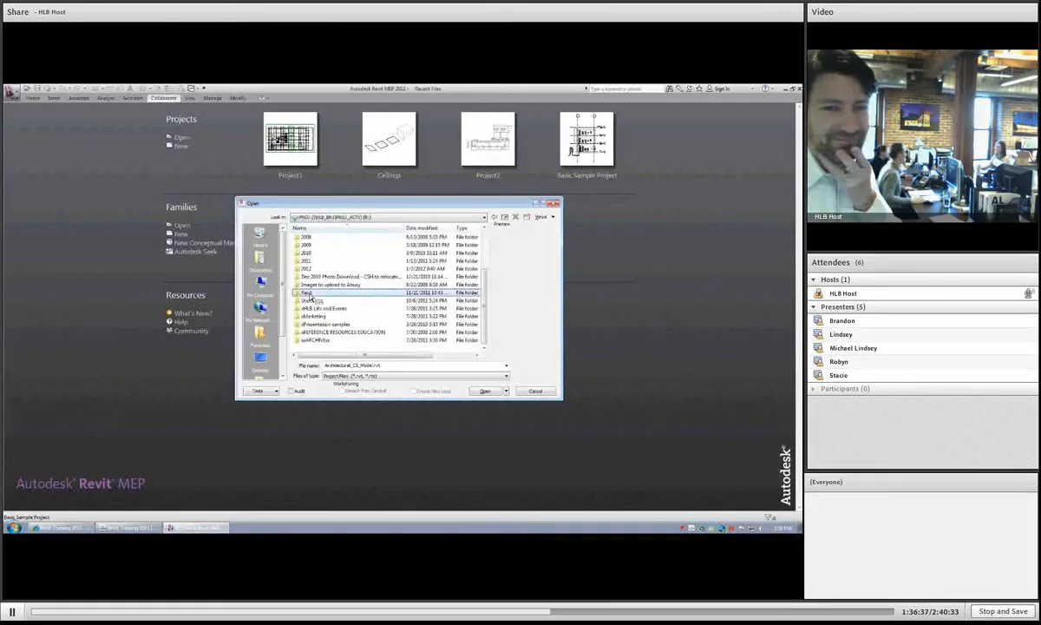
double_click(309, 296)
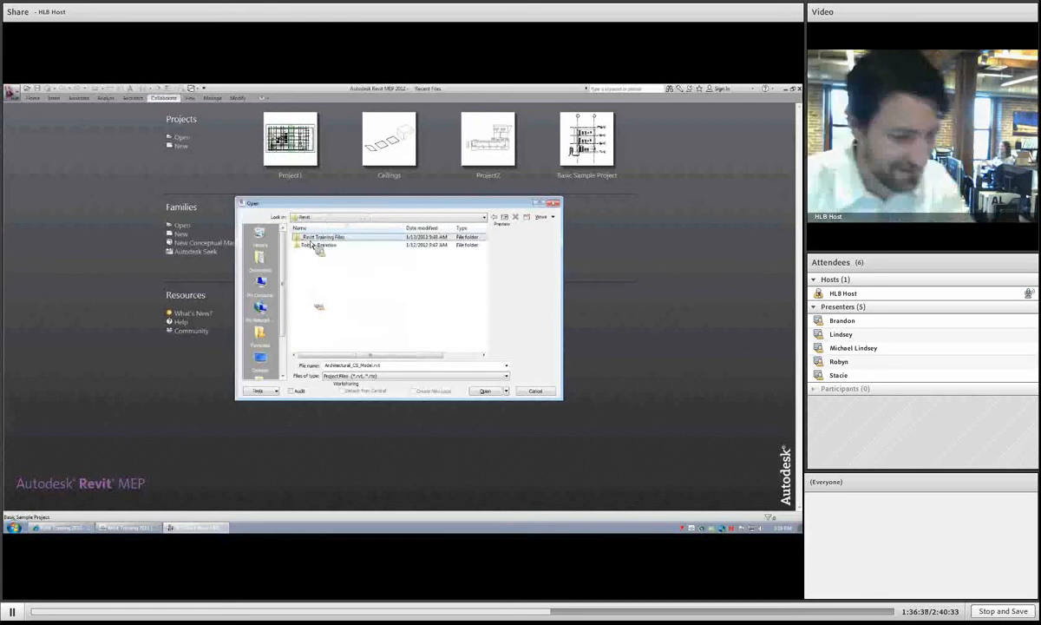
double_click(310, 238)
left_click(321, 301)
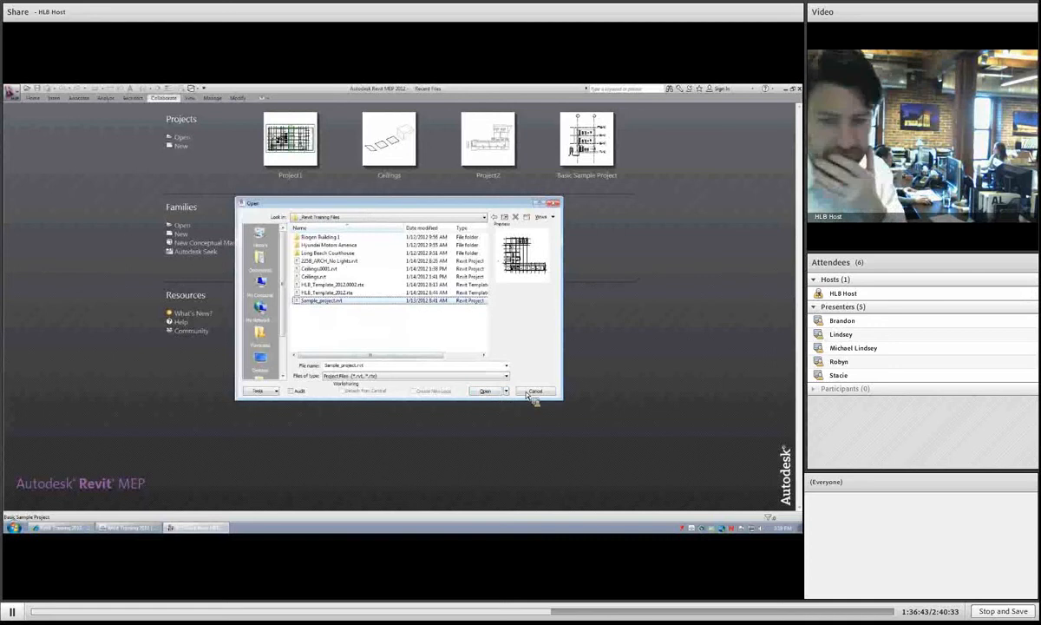
- Create a new project based on the HLB_Template_2012.rte template
left_click(15, 91)
mouse_move(64, 126)
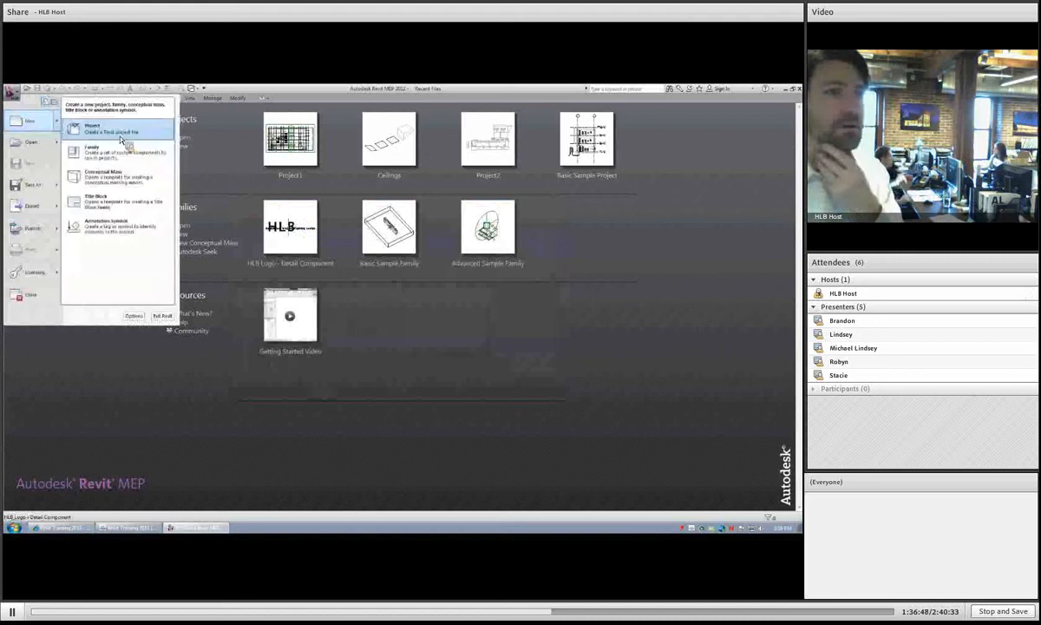
left_click(125, 137)
left_click(456, 293)
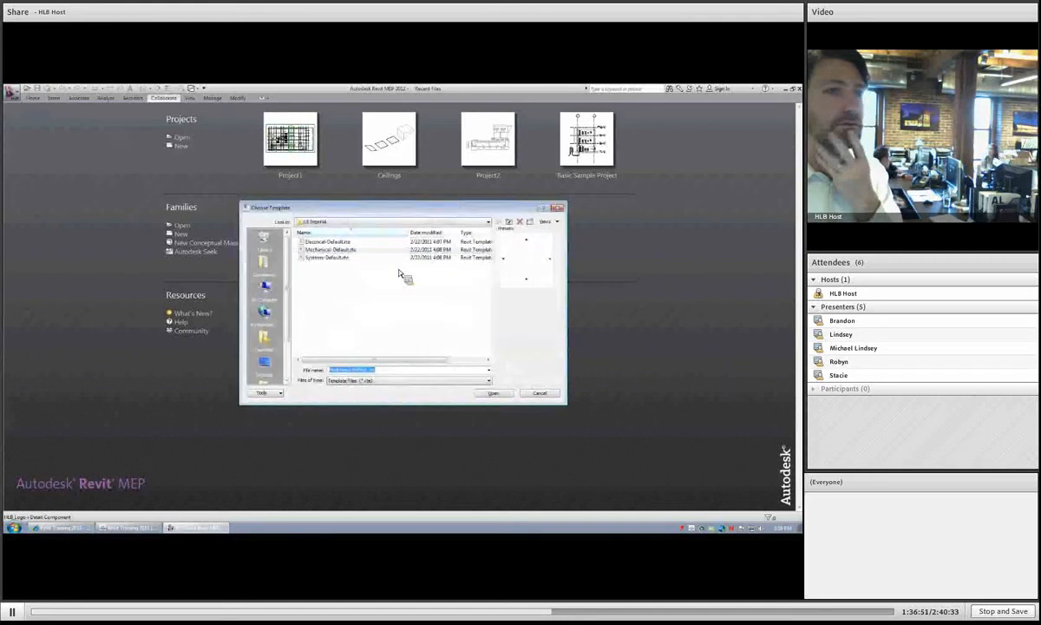
double_click(314, 253)
left_click(328, 241)
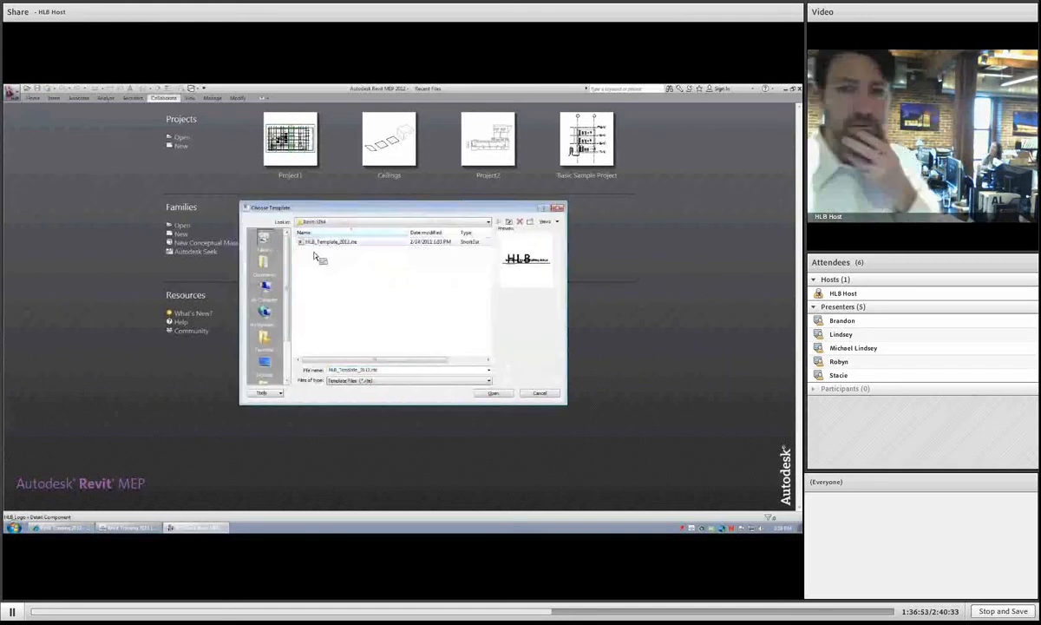
left_click(493, 393)
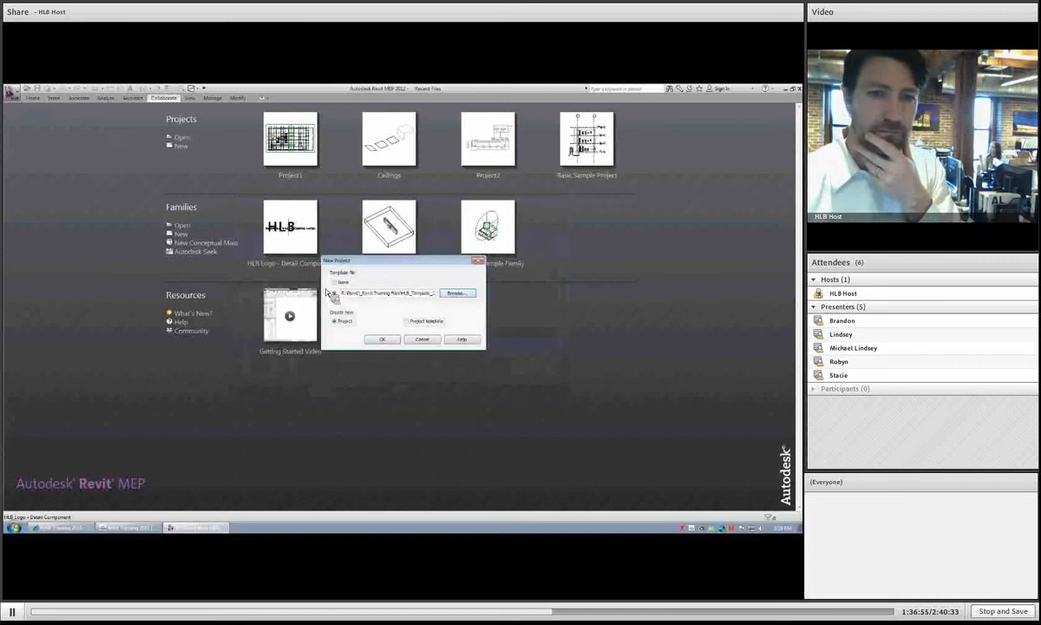
left_click(375, 340)
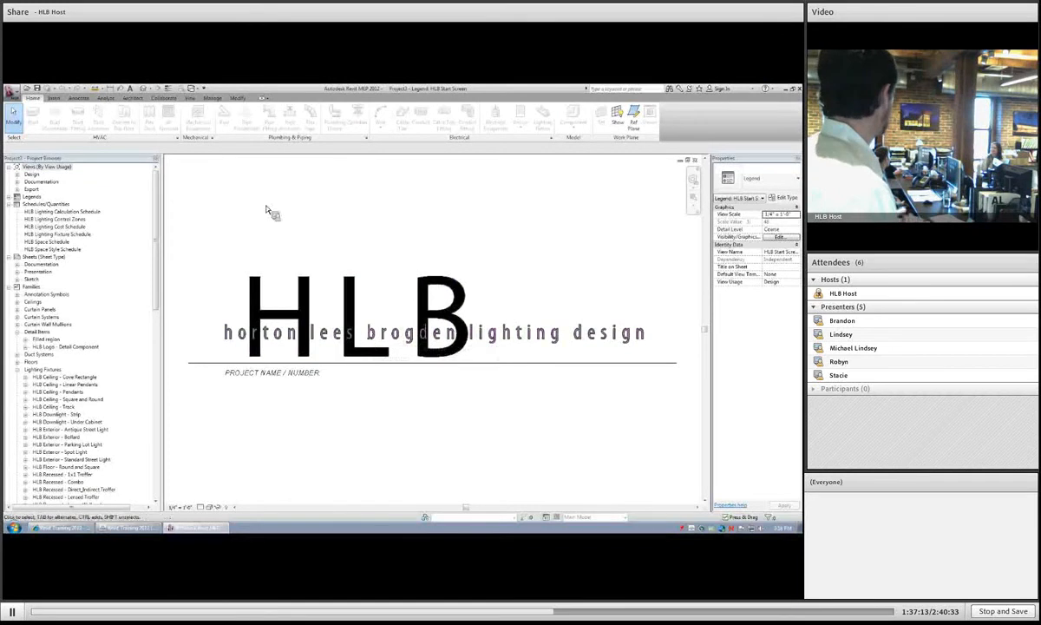
- Open the LEVEL 1 - ARCHITECTURAL floor plan and place the model text "HLB is the best" in it
double_click(31, 175)
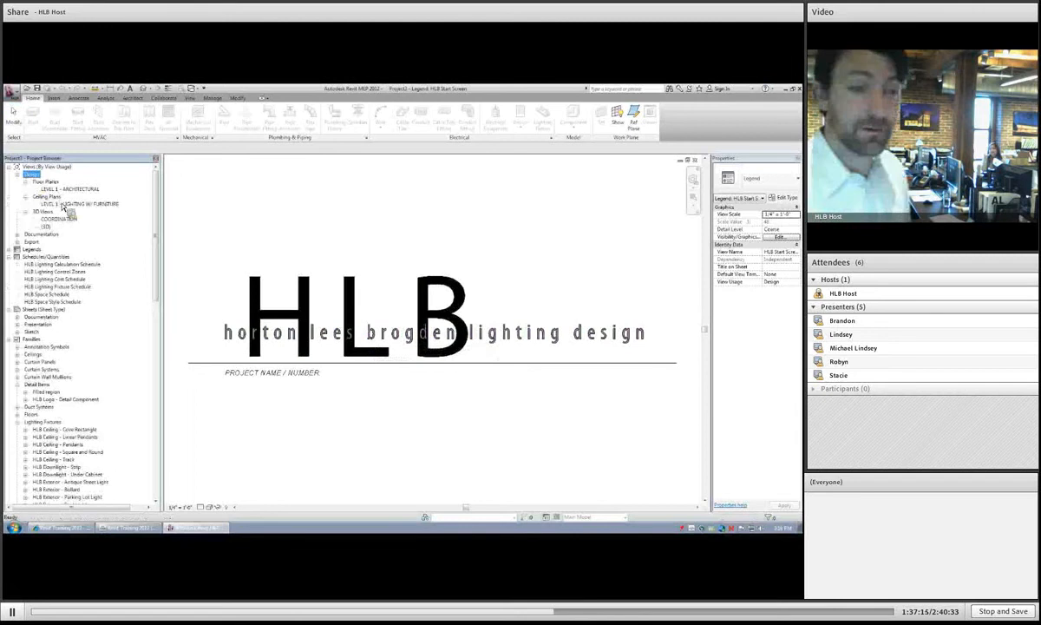
double_click(70, 190)
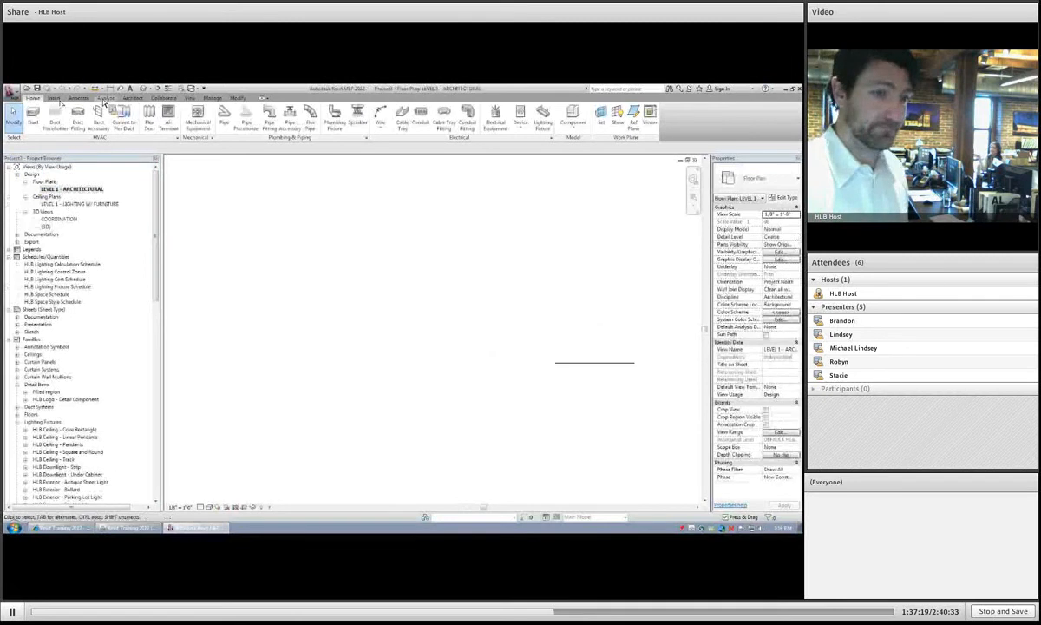
left_click(132, 97)
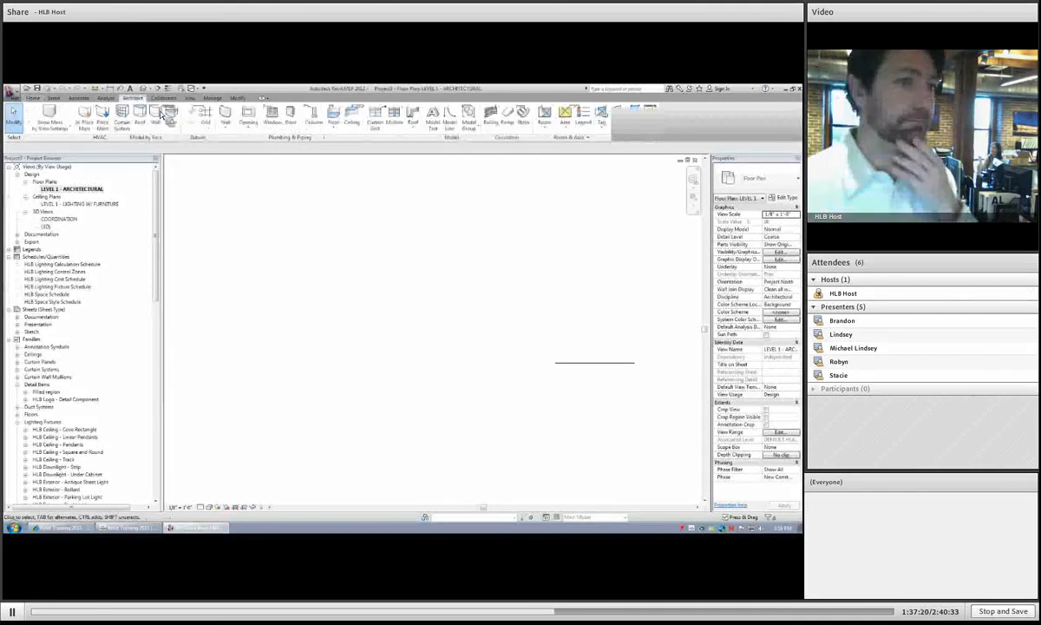
left_click(435, 122)
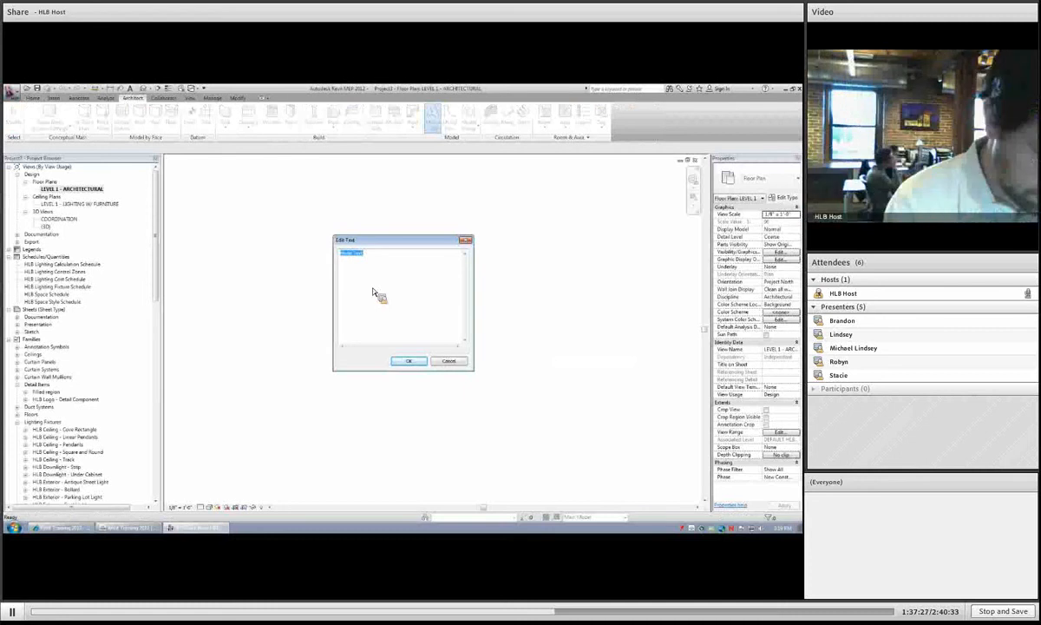
type("HLB")
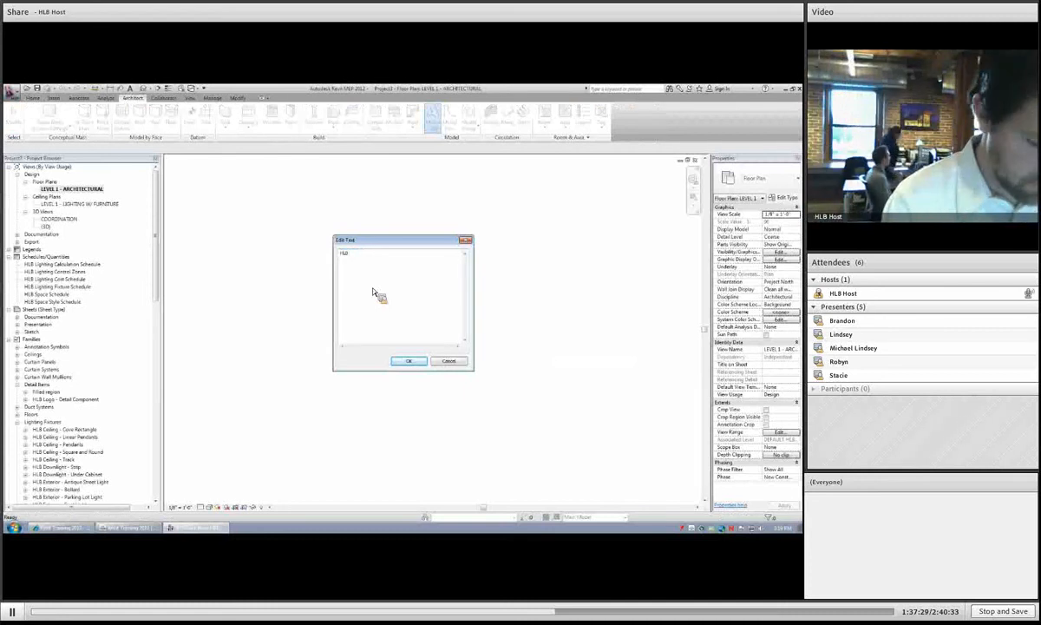
type(" is the best")
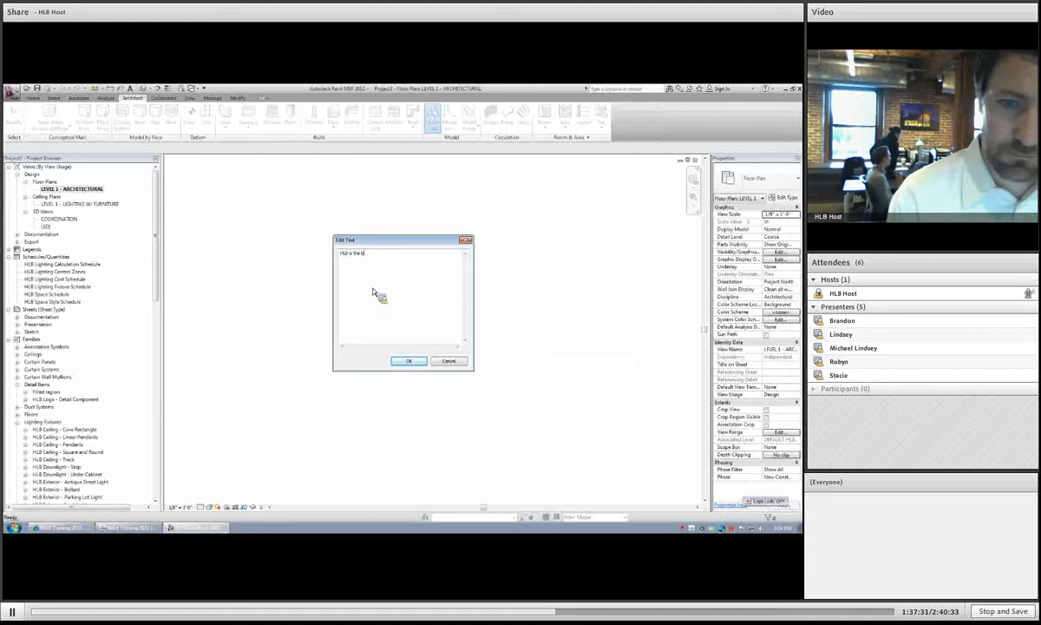
left_click(404, 361)
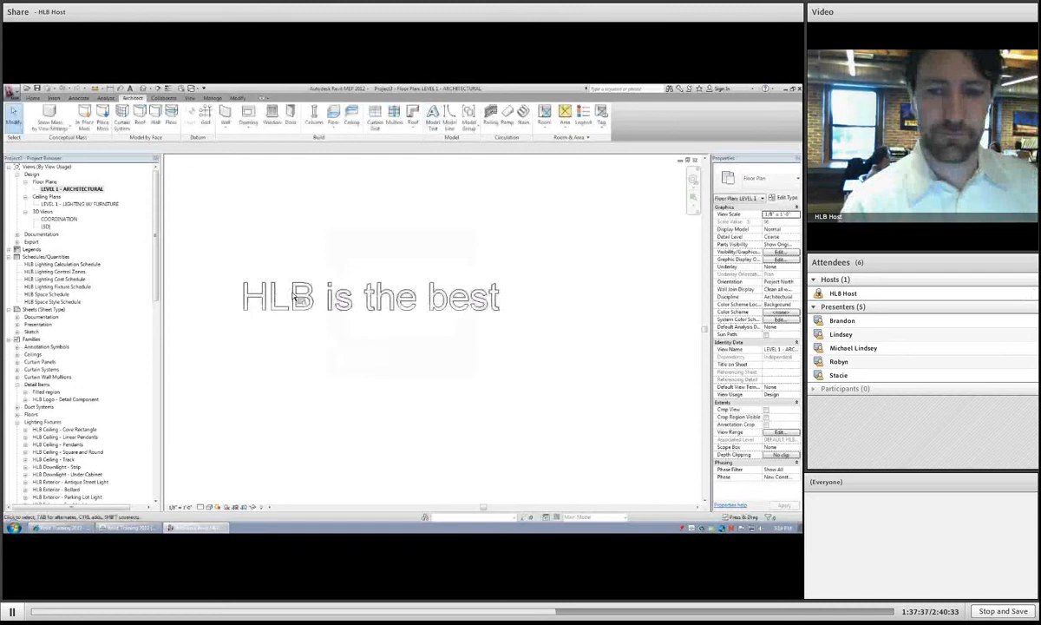
- Place a second model text reading "workset test" directly below the first line
left_click(432, 115)
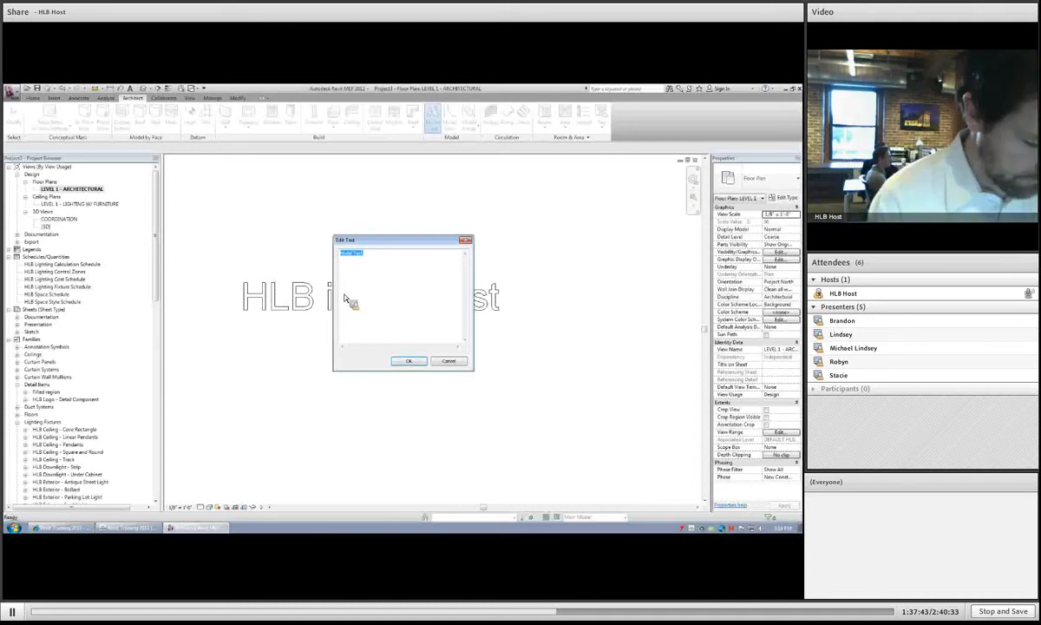
type("normal text")
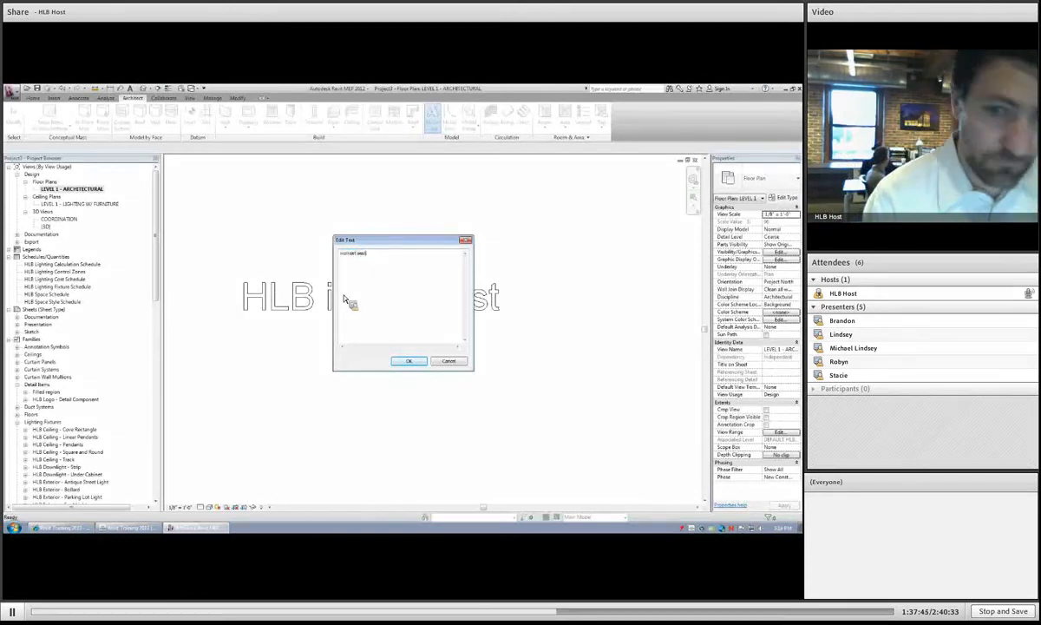
left_click_drag(363, 257, 358, 256)
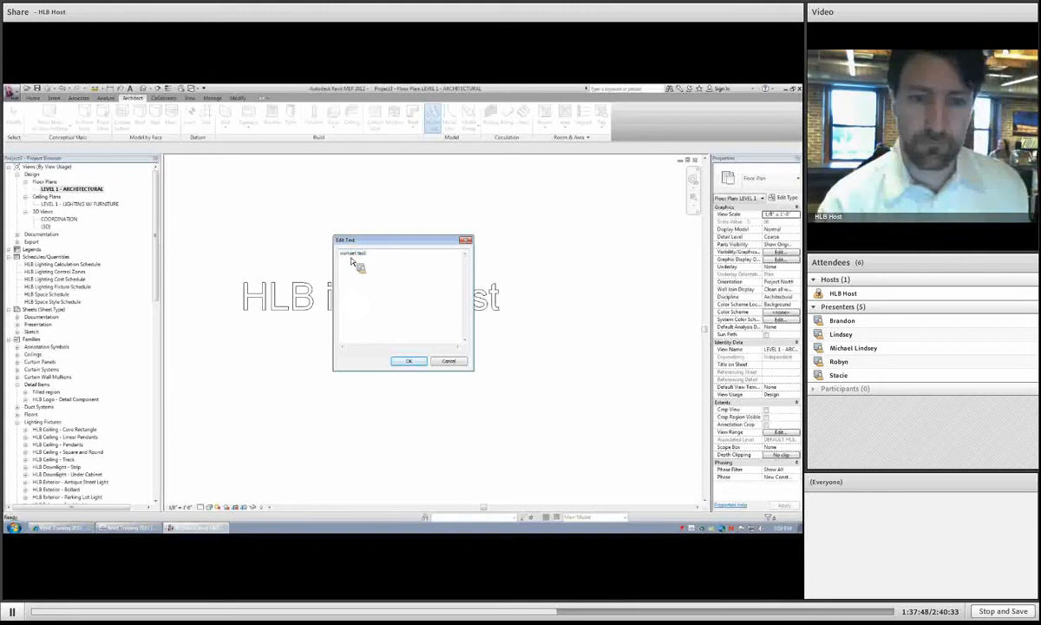
left_click(408, 361)
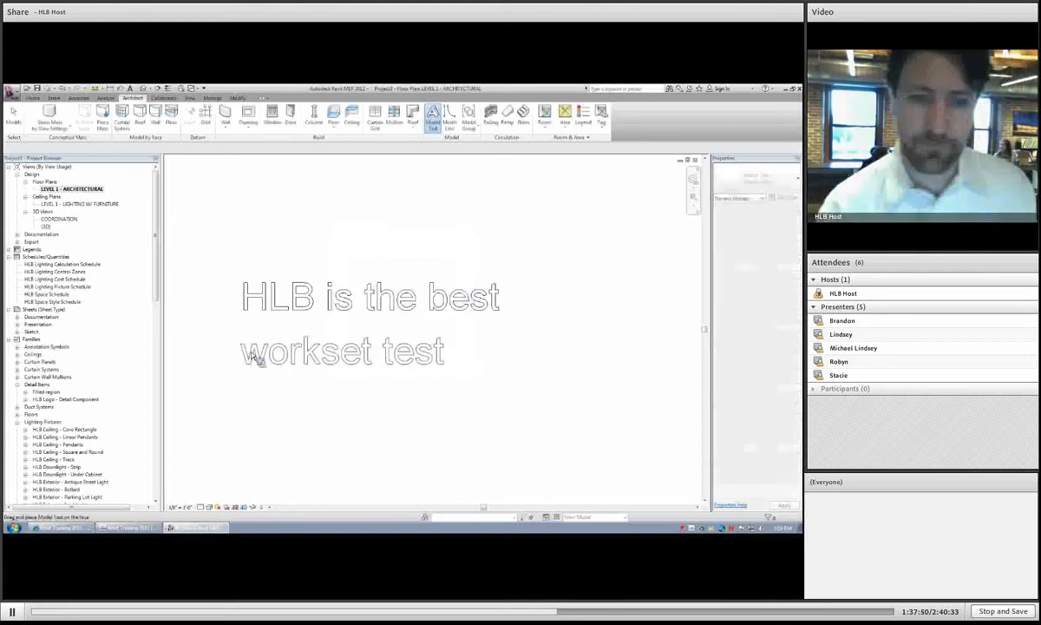
left_click(269, 347)
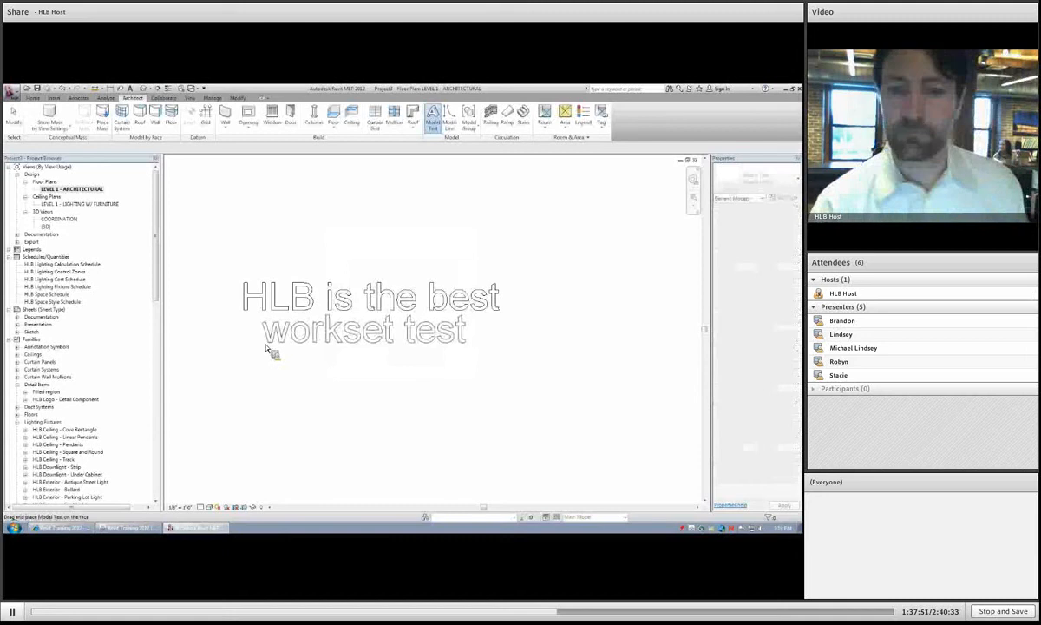
- Duplicate the model text type of "workset test" and make the new type italic
left_click(406, 322)
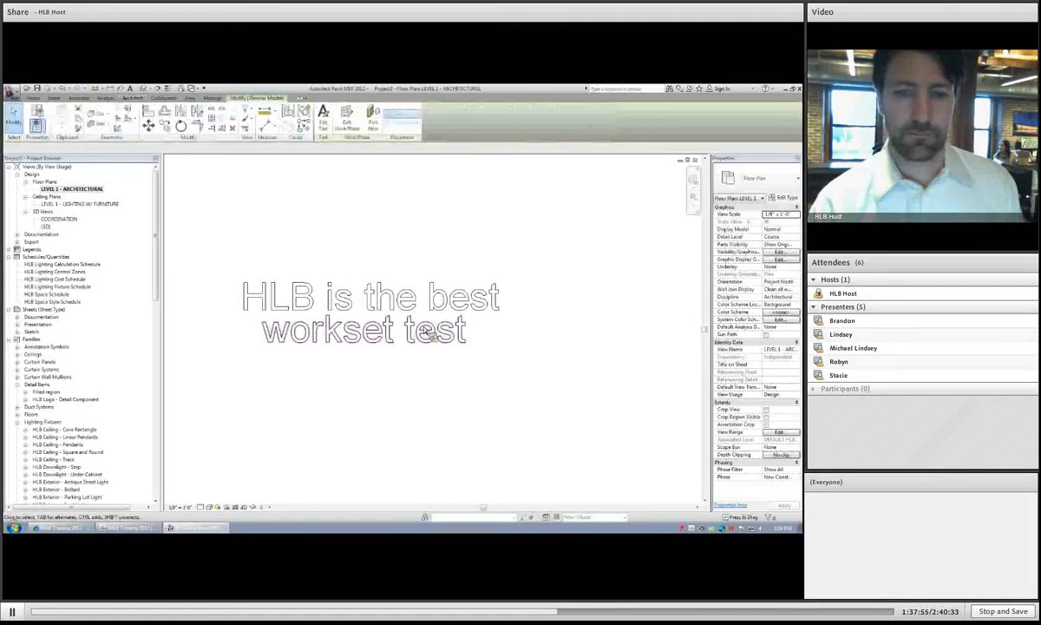
left_click(760, 199)
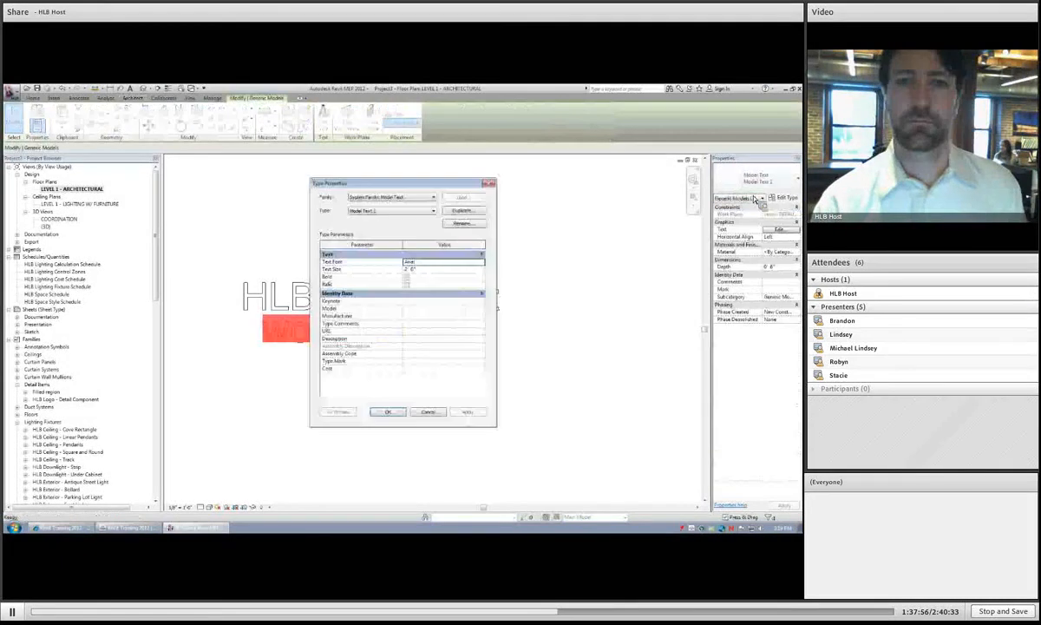
left_click(462, 210)
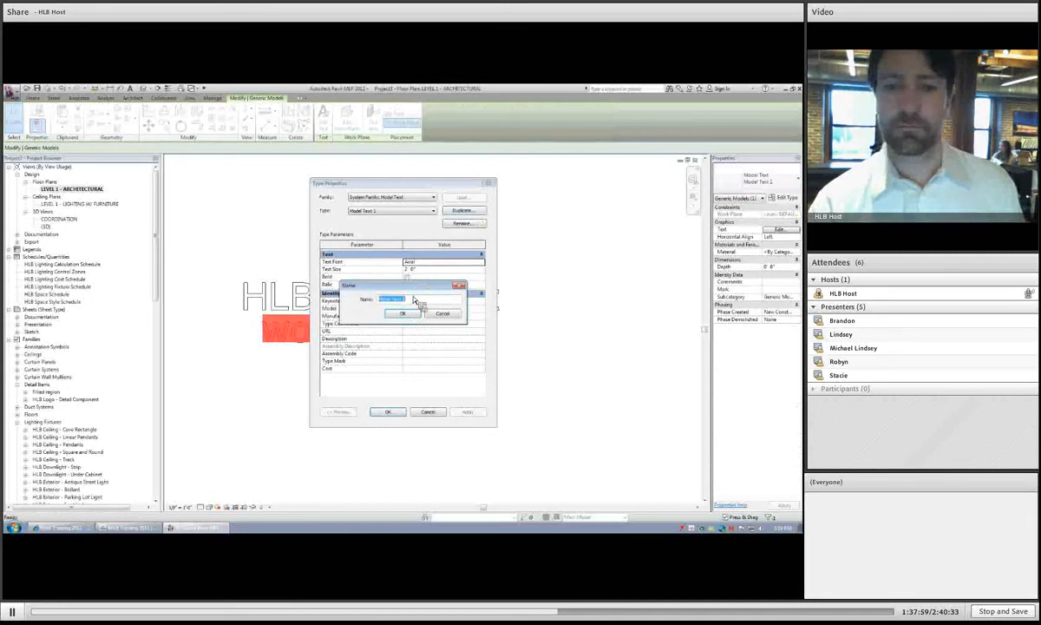
key("Return")
left_click(388, 411)
left_click(356, 375)
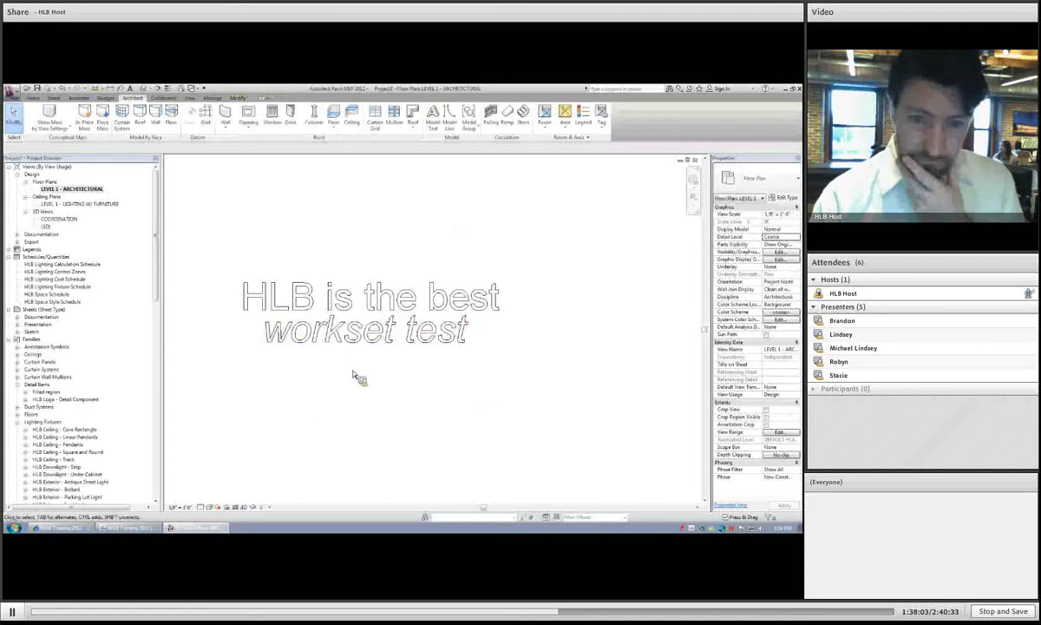
left_click(366, 311)
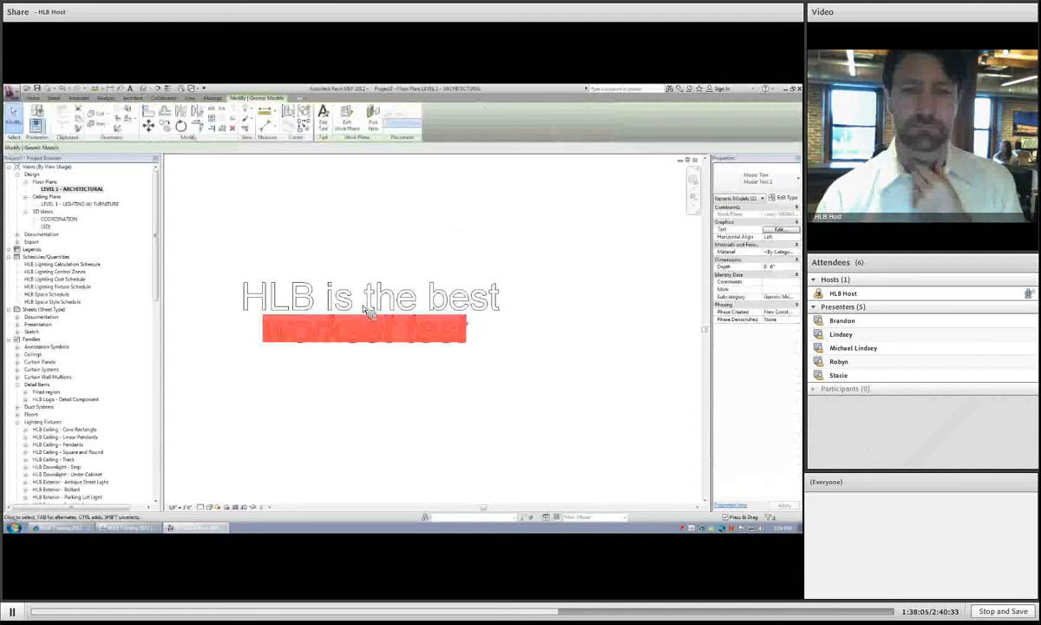
- Turn on shadows in the floor plan view and assign the Glass material to the "workset test" model text
left_click(348, 388)
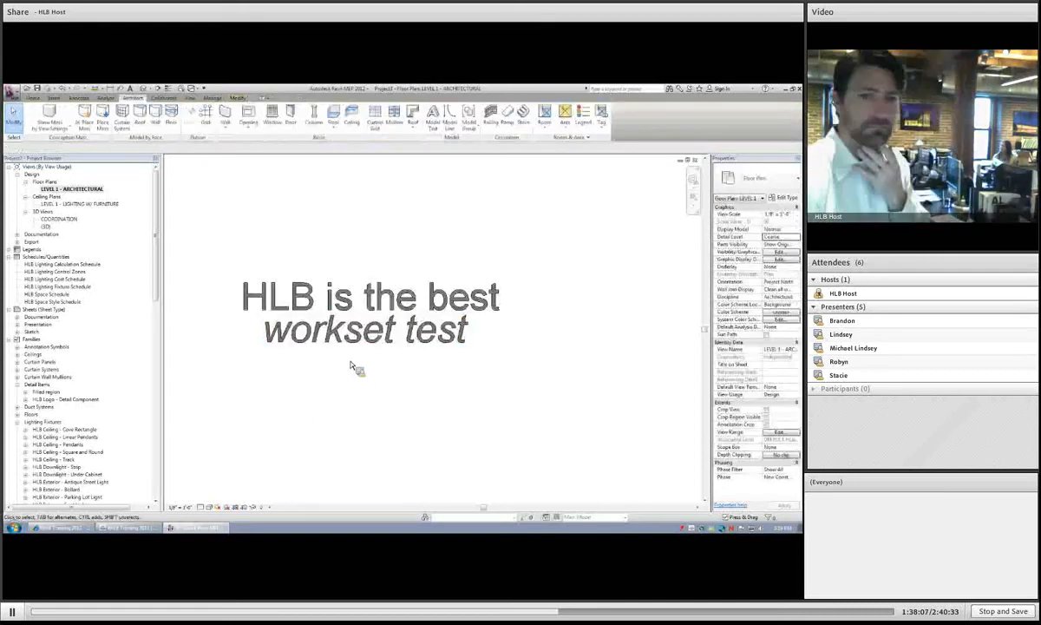
left_click(227, 508)
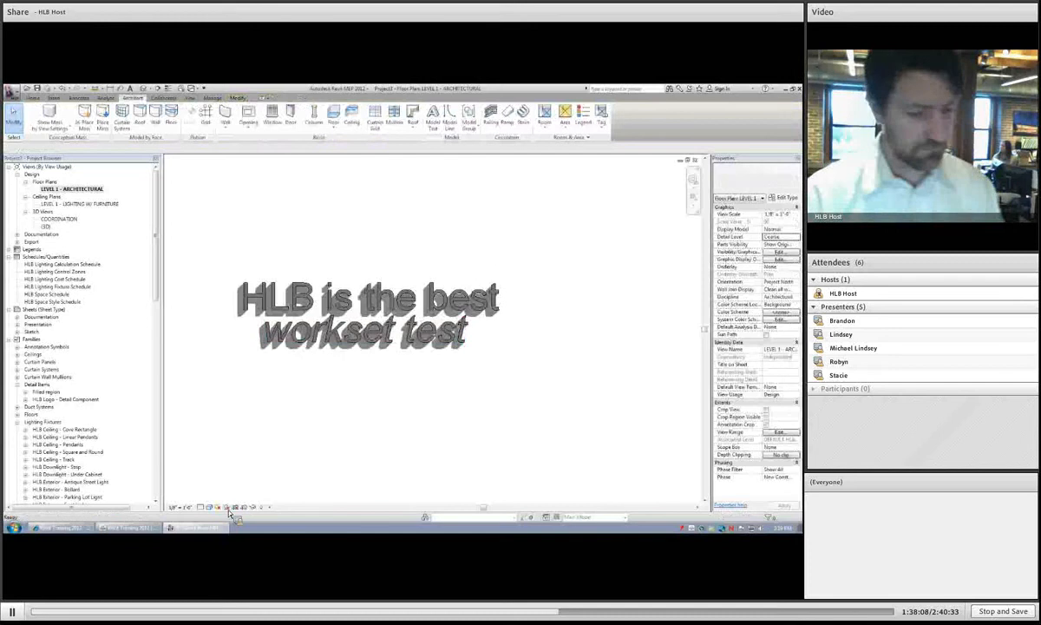
left_click(356, 332)
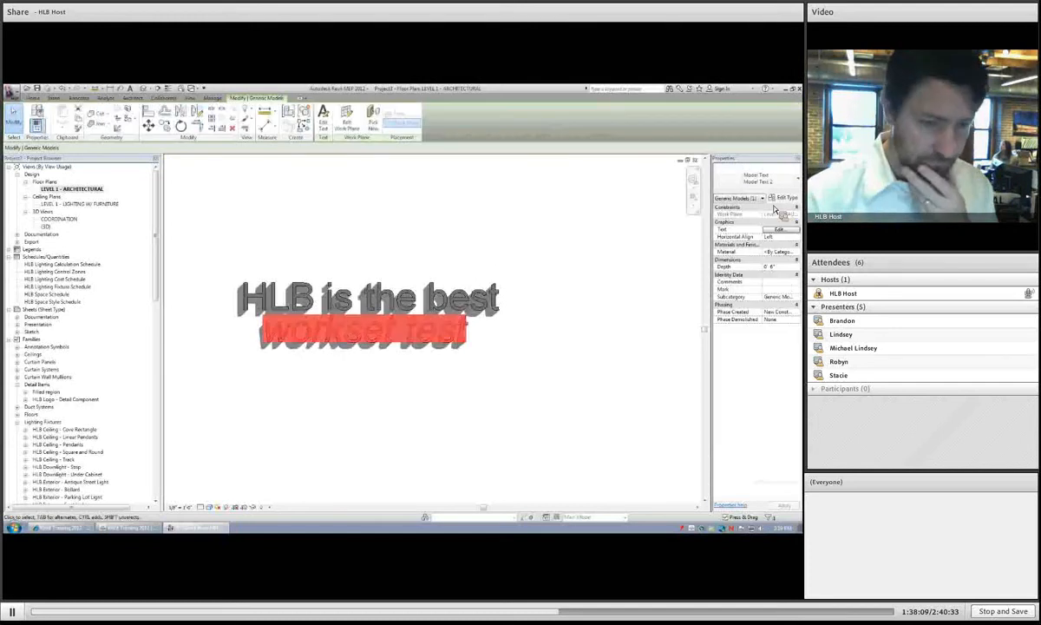
left_click(784, 198)
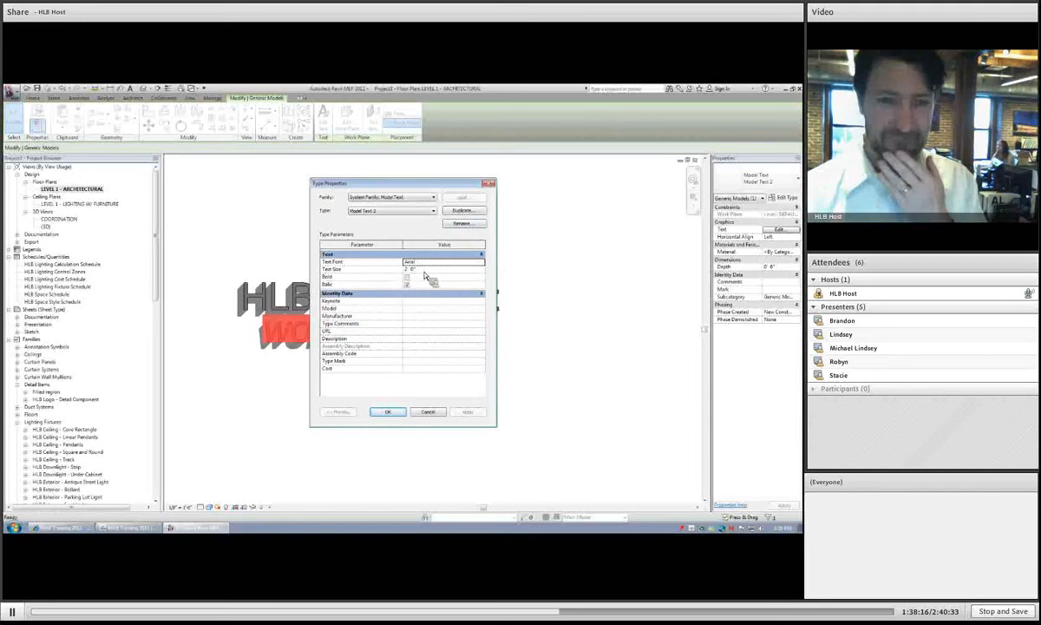
left_click(388, 411)
left_click(432, 337)
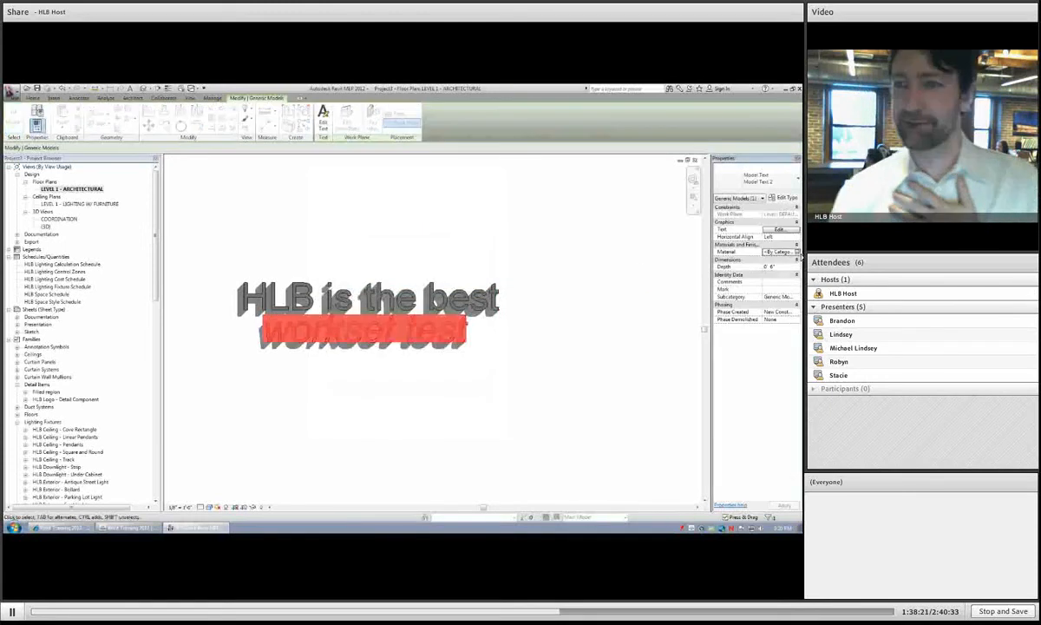
left_click(797, 251)
left_click(263, 312)
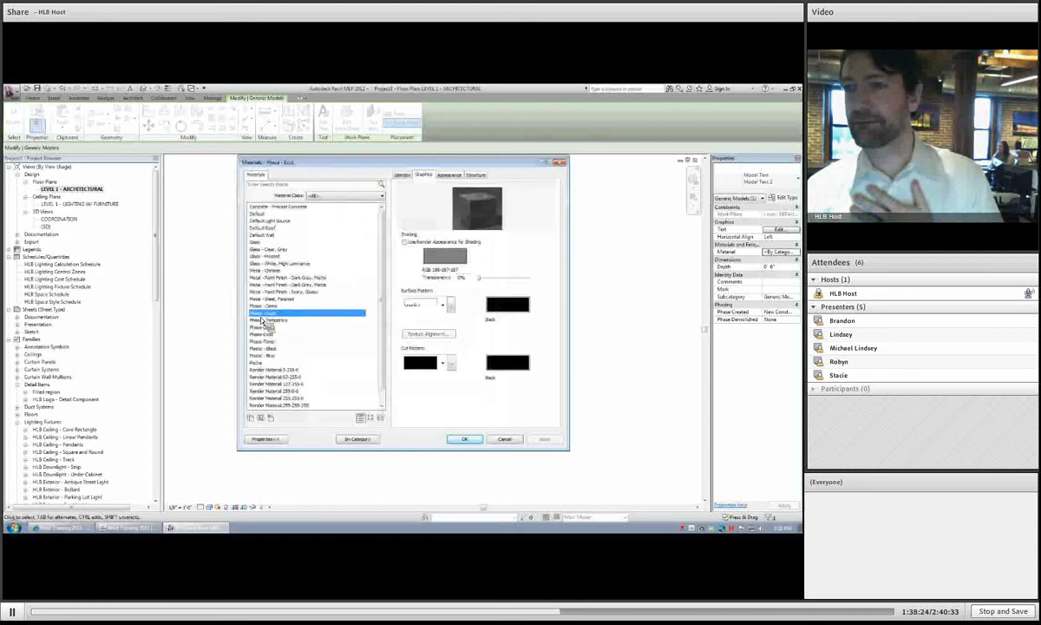
left_click(260, 249)
left_click(466, 439)
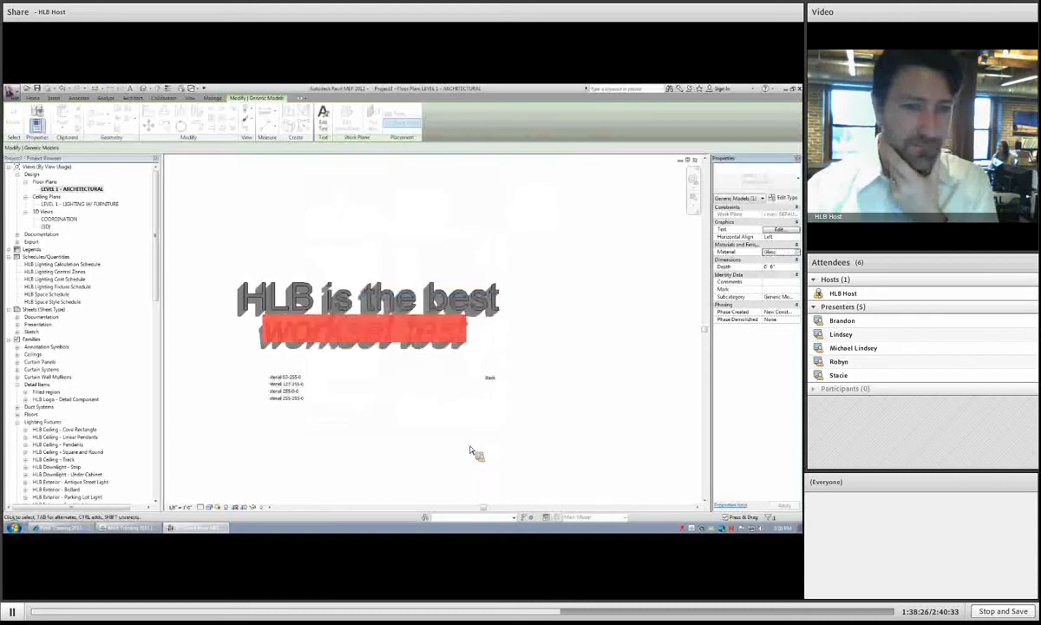
left_click(424, 400)
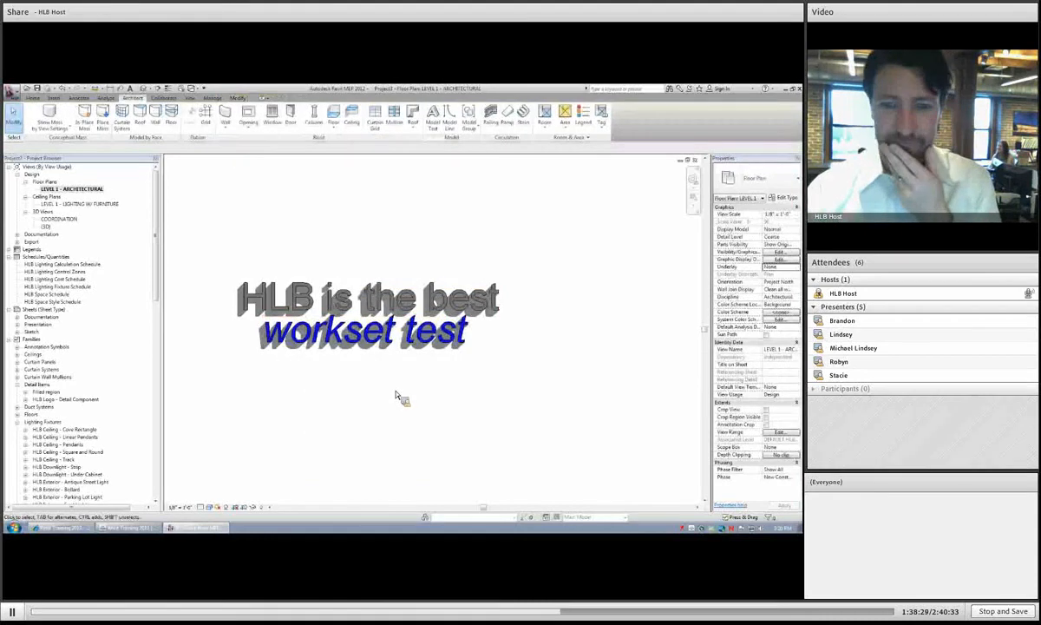
- Save the project as "Workset Training" in the Revit Training Files folder, keeping the existing file save options
key("ctrl+s")
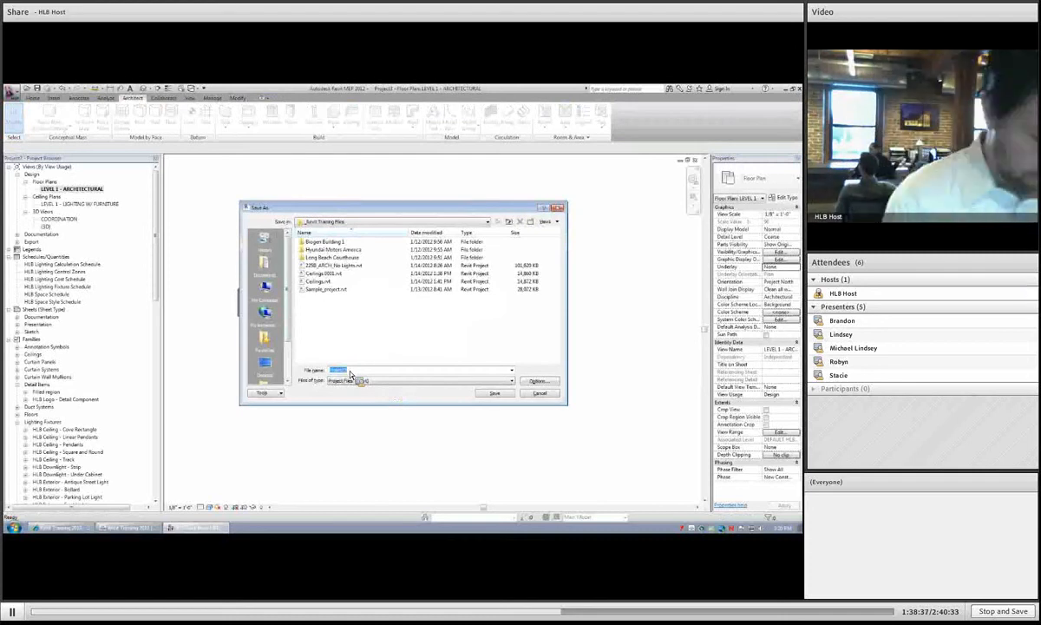
type("Workset")
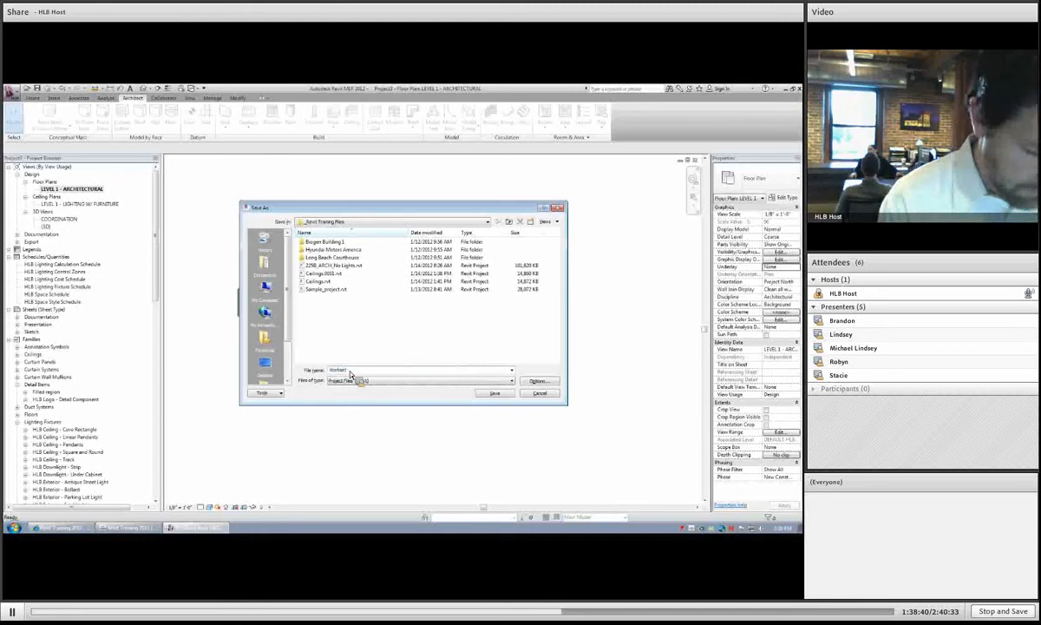
type(" Training Central")
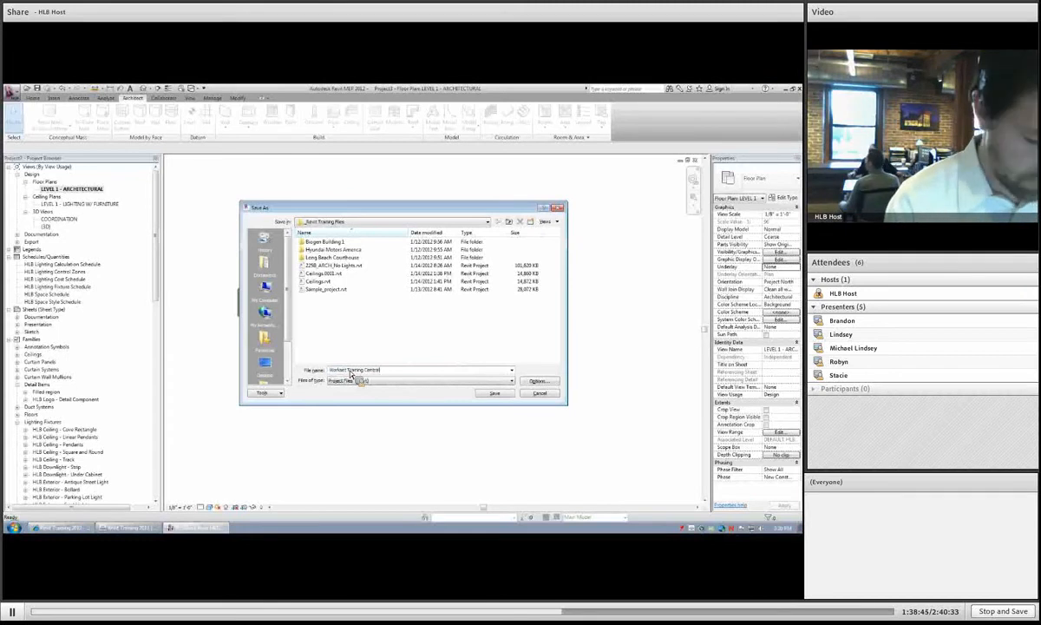
mouse_move(374, 372)
left_mouse_down()
mouse_move(384, 374)
mouse_move(364, 372)
left_mouse_up()
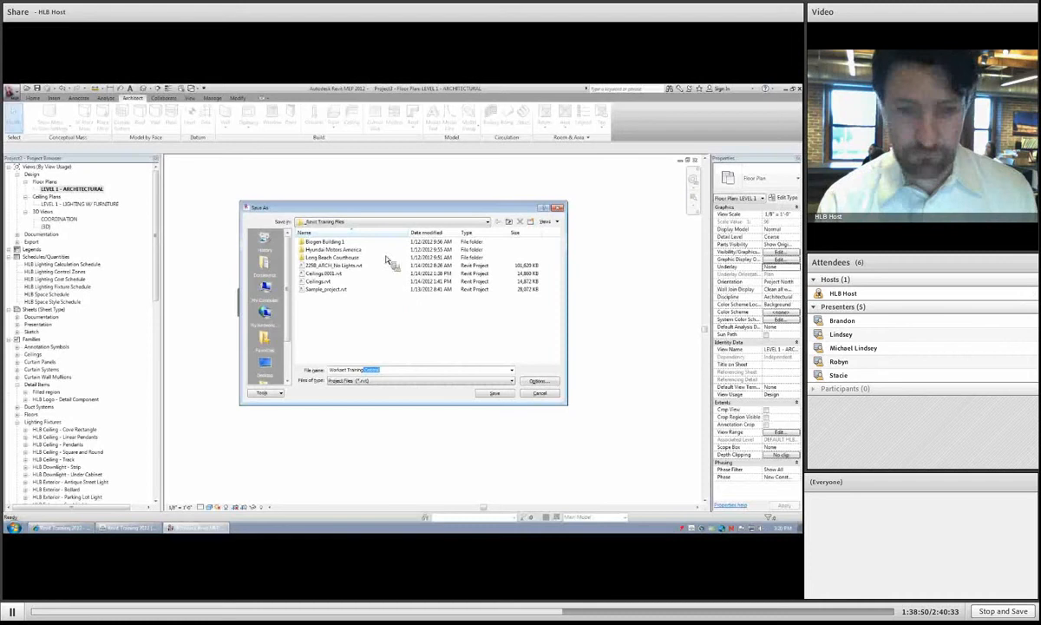
left_click(539, 381)
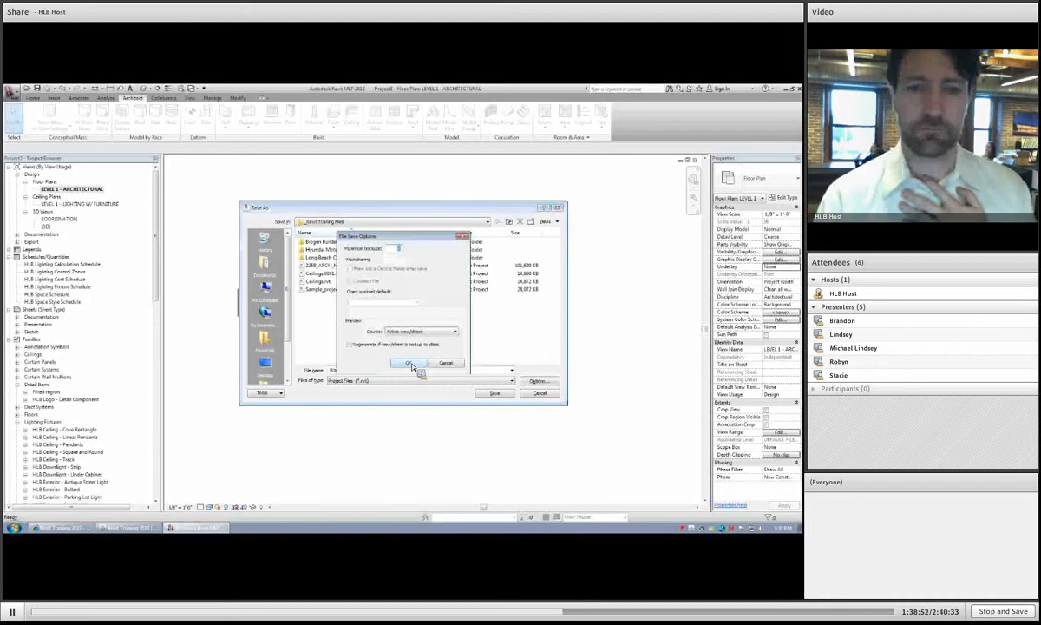
left_click(410, 364)
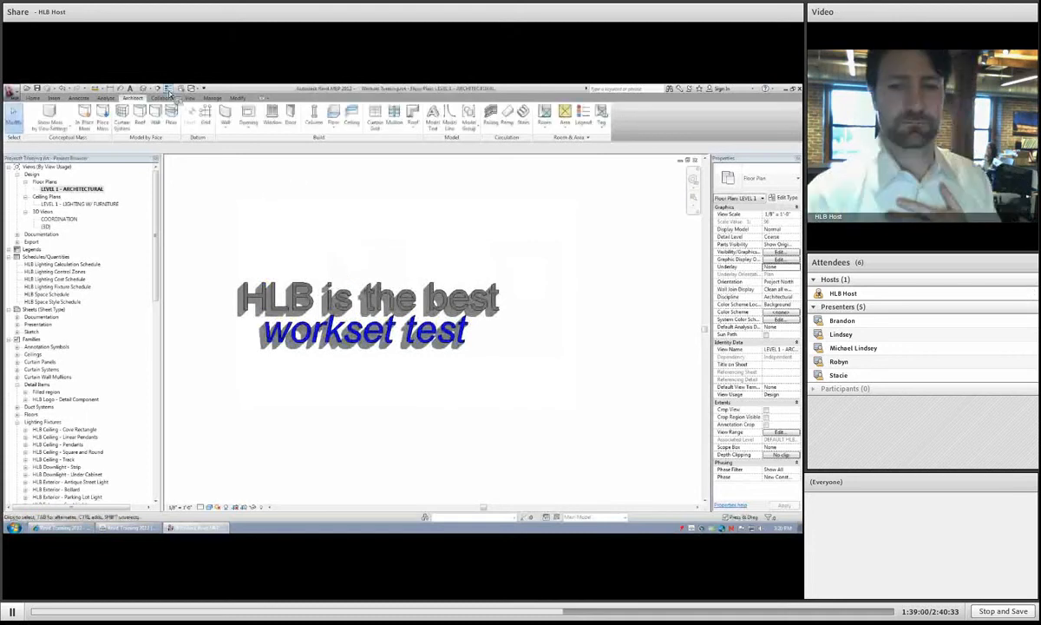
left_click(190, 98)
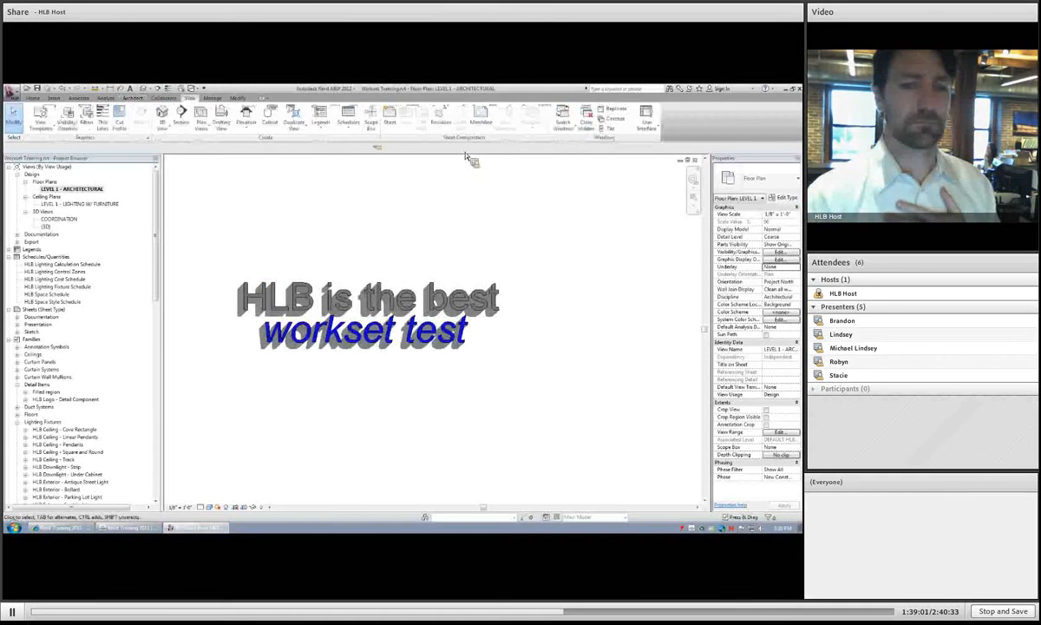
left_click(578, 128)
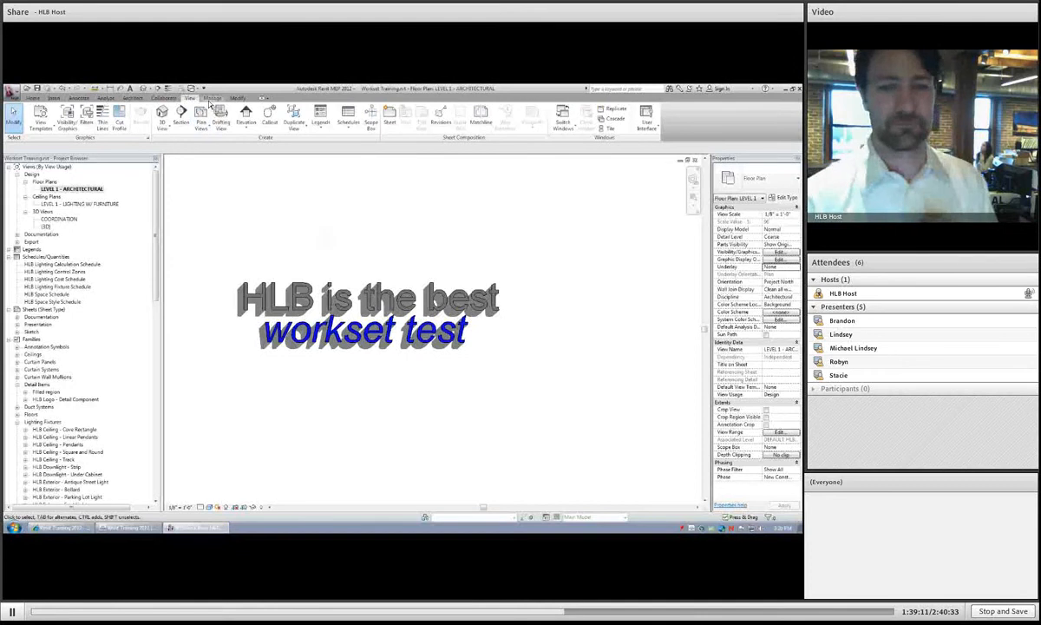
left_click(170, 98)
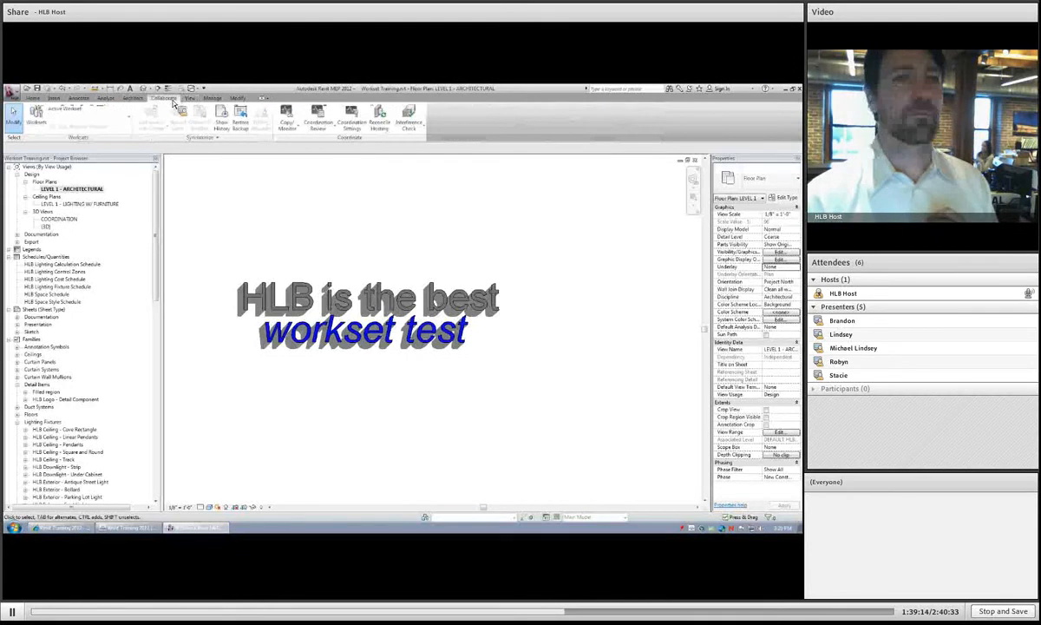
left_click(34, 115)
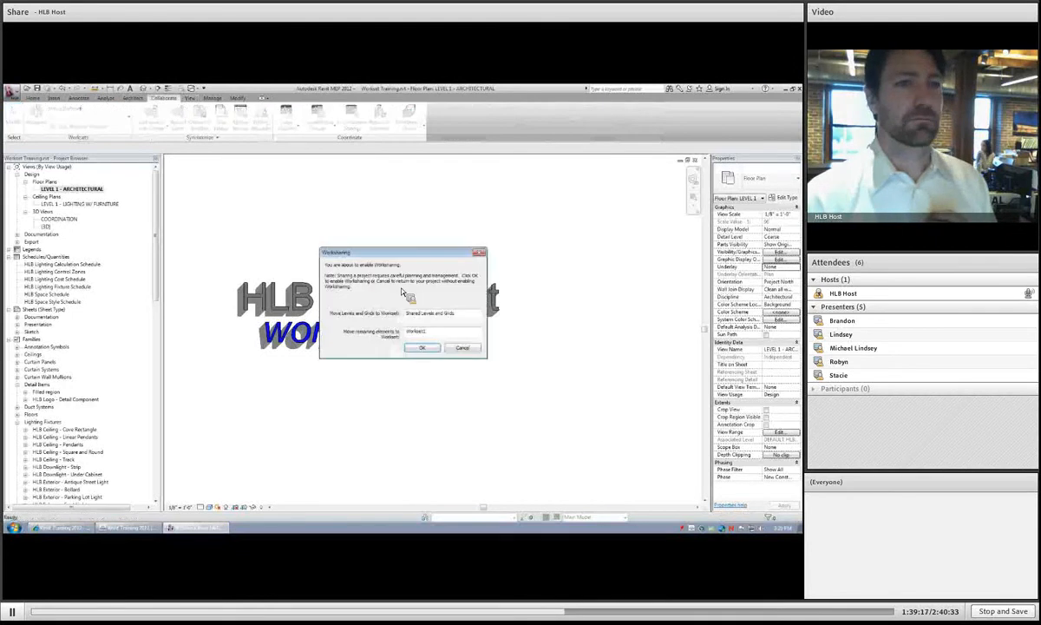
left_click(462, 348)
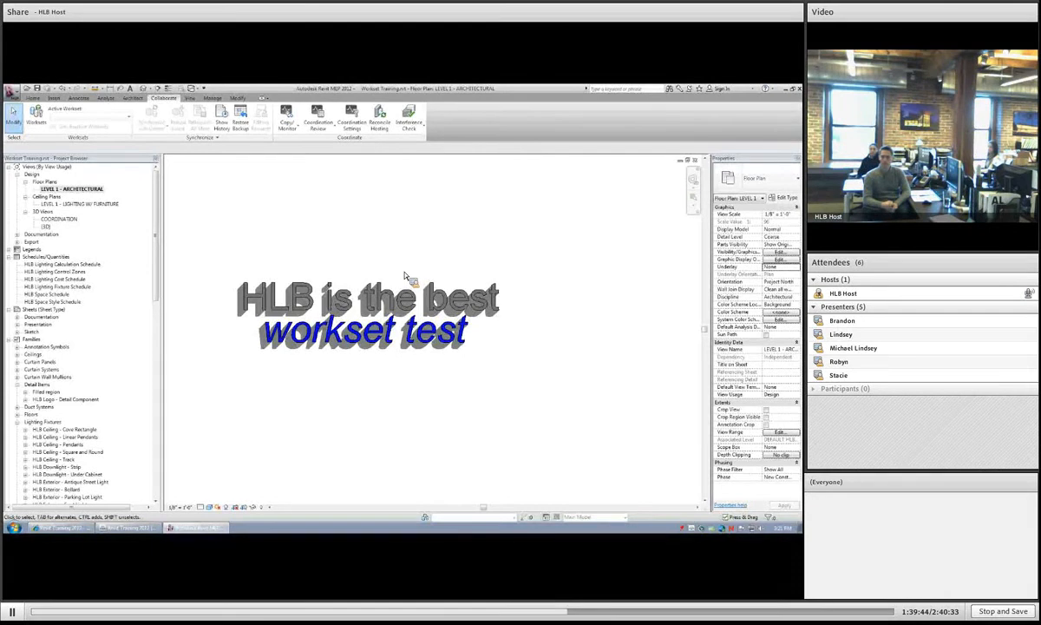
- Enable worksharing, moving levels and grids to the workset "Levels and Grids" and the remaining elements to the workset "Text"
left_click(38, 120)
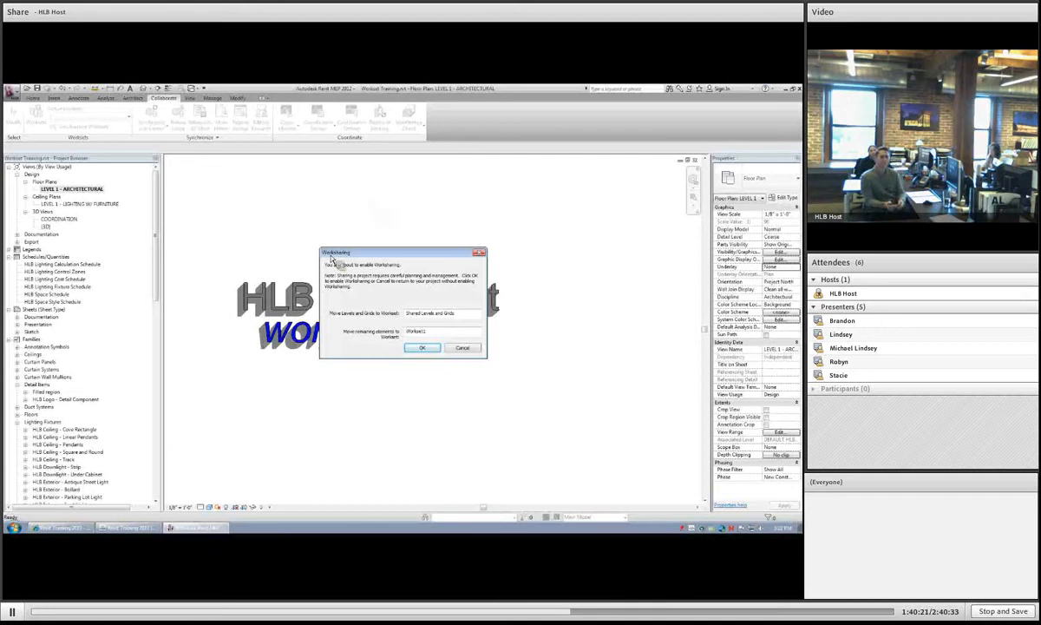
left_click_drag(456, 313, 403, 315)
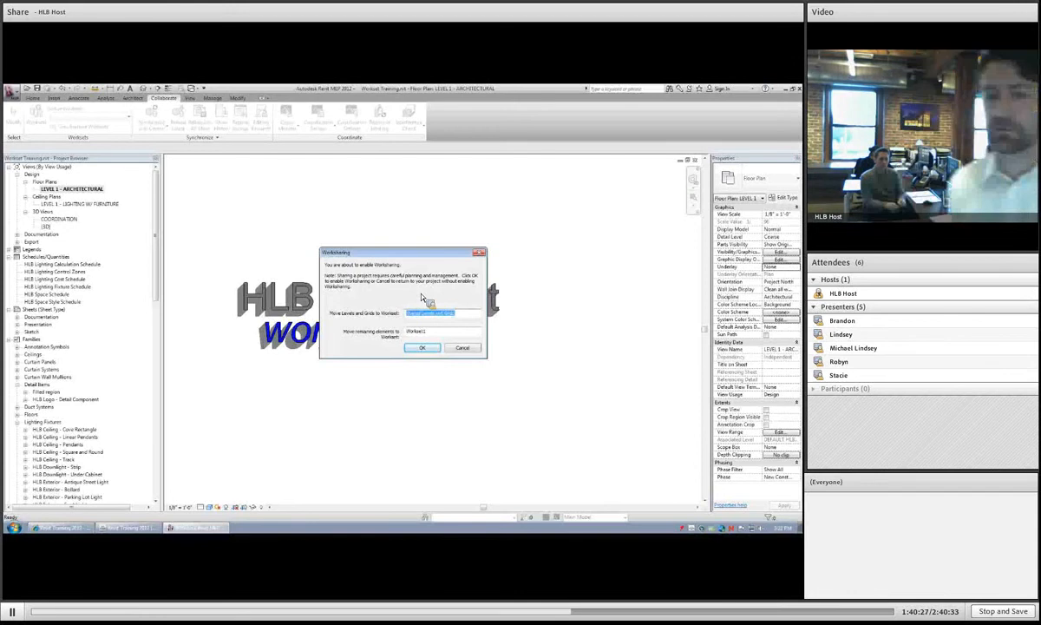
type("Test")
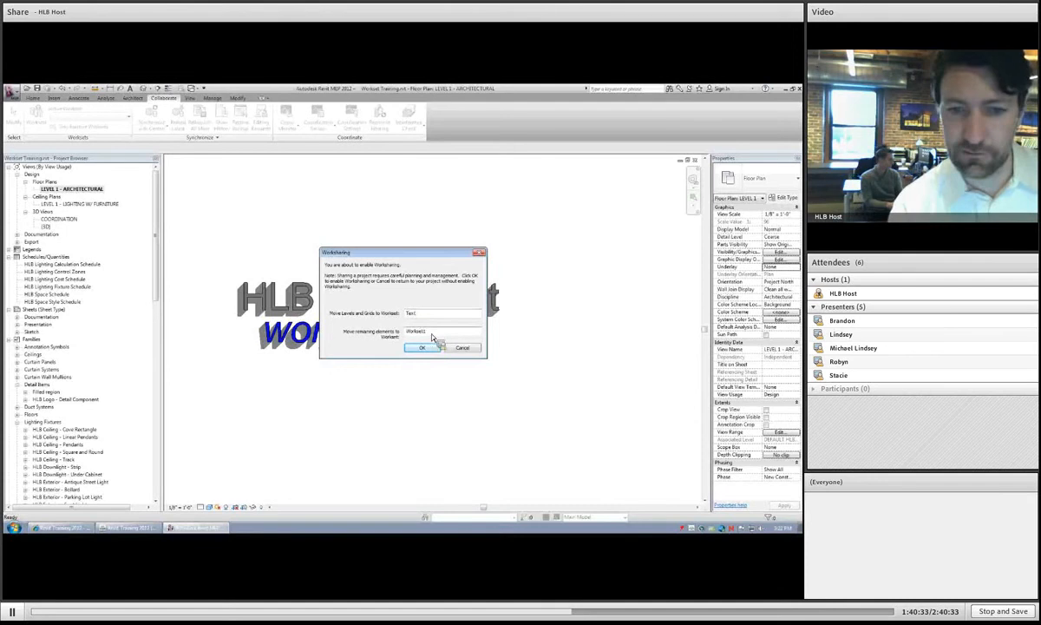
double_click(418, 334)
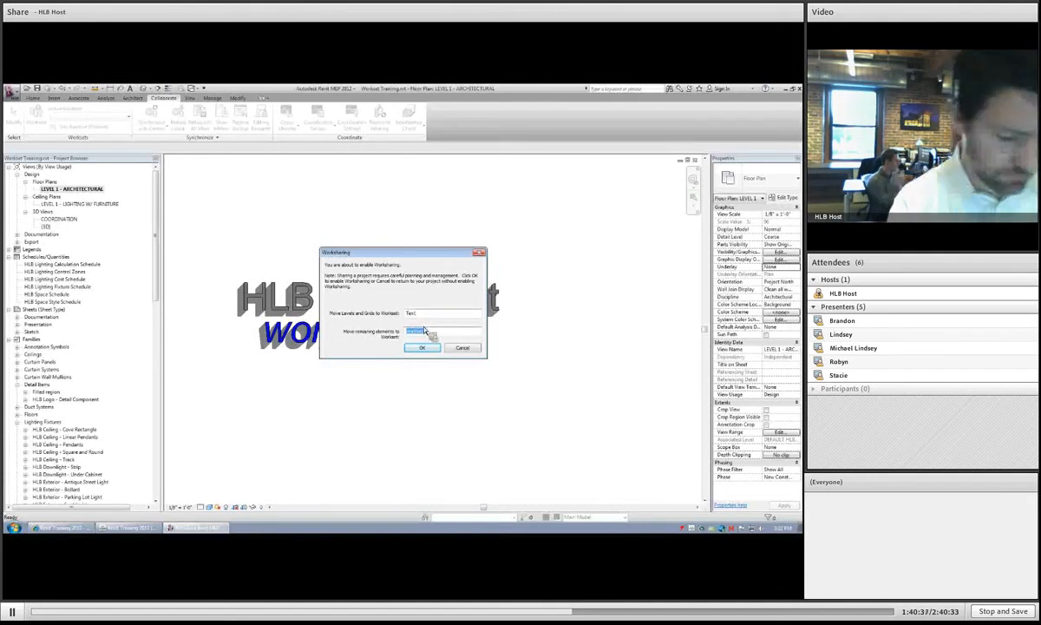
left_click(427, 332)
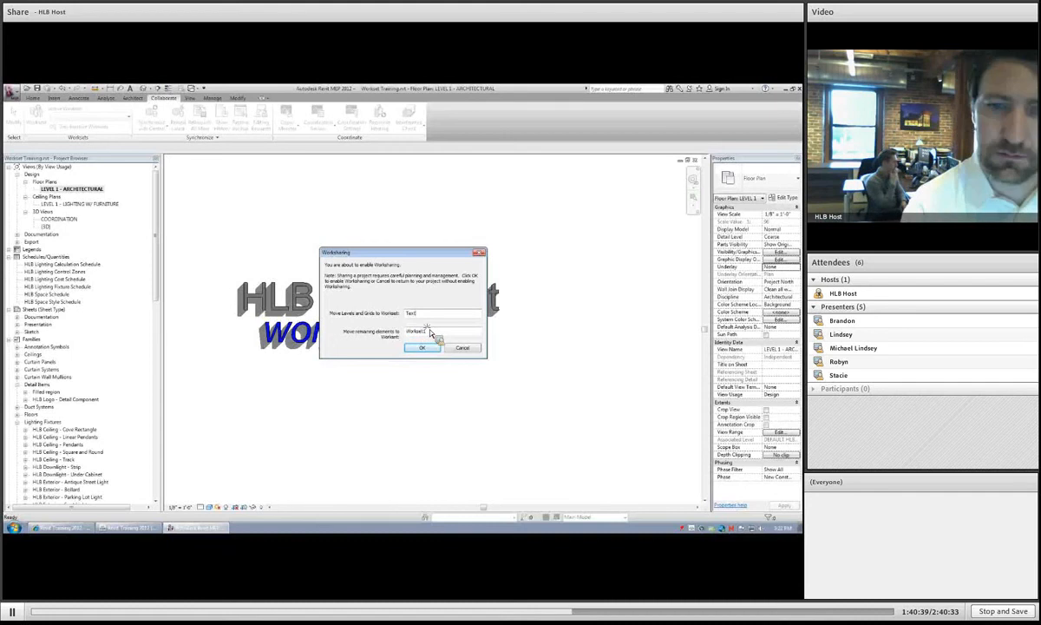
double_click(409, 313)
type("Level")
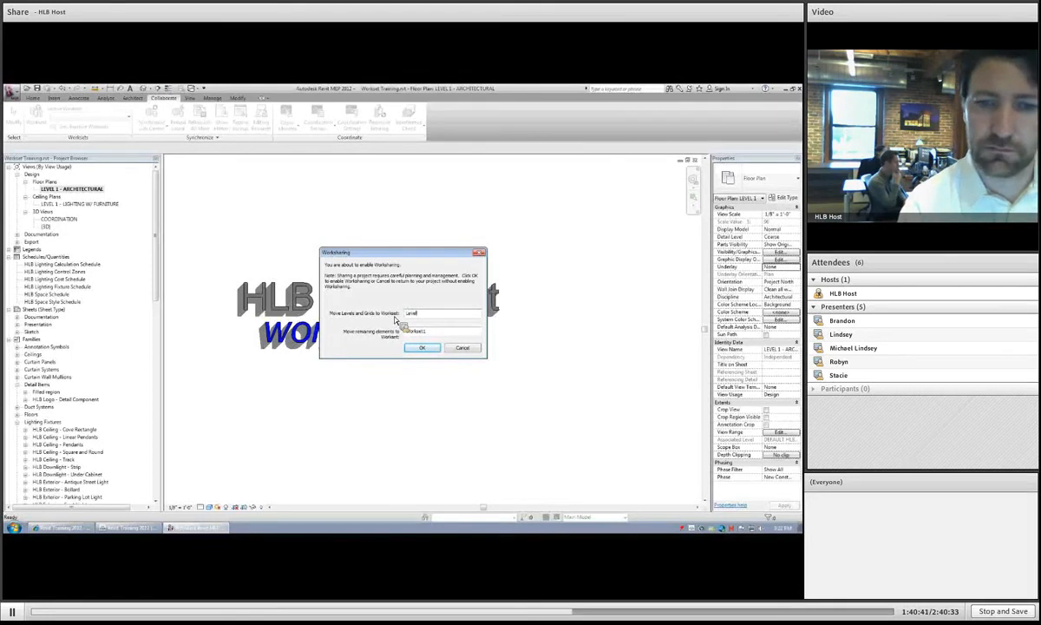
type("s and Gri")
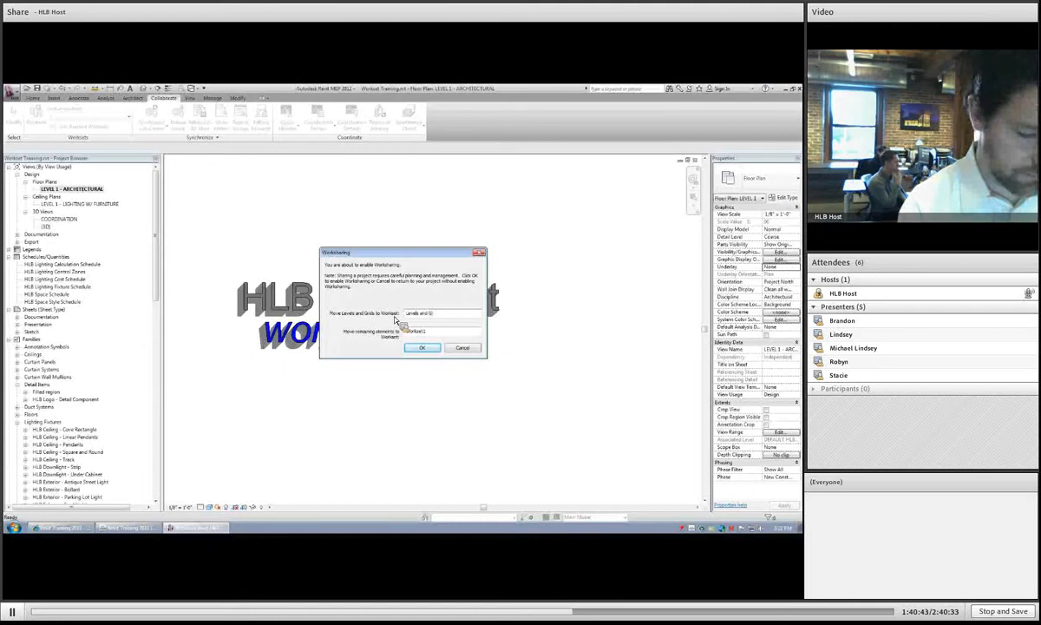
type("ds")
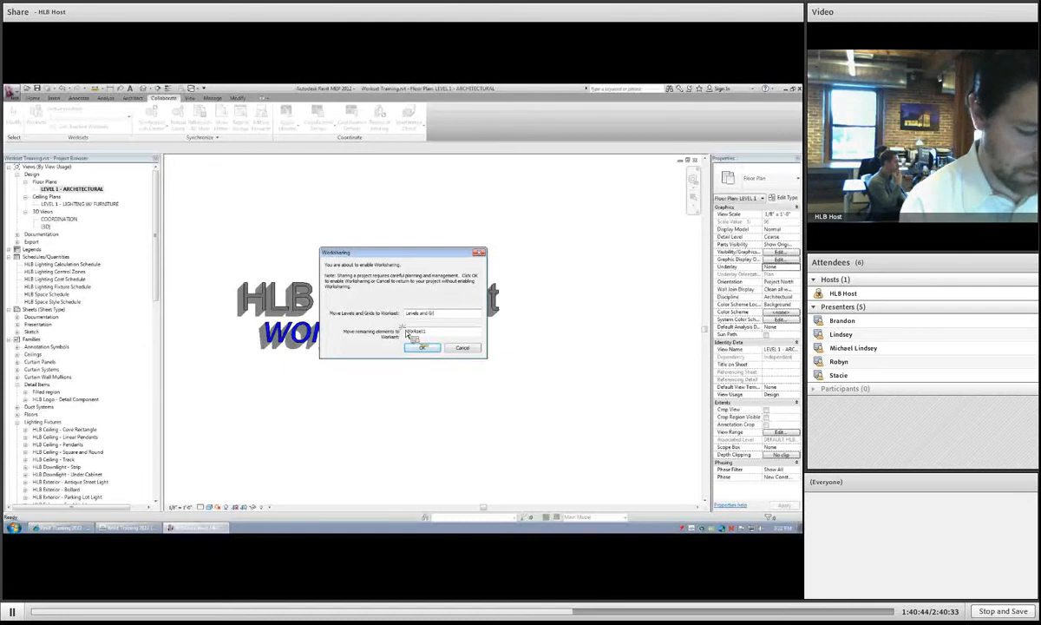
double_click(409, 333)
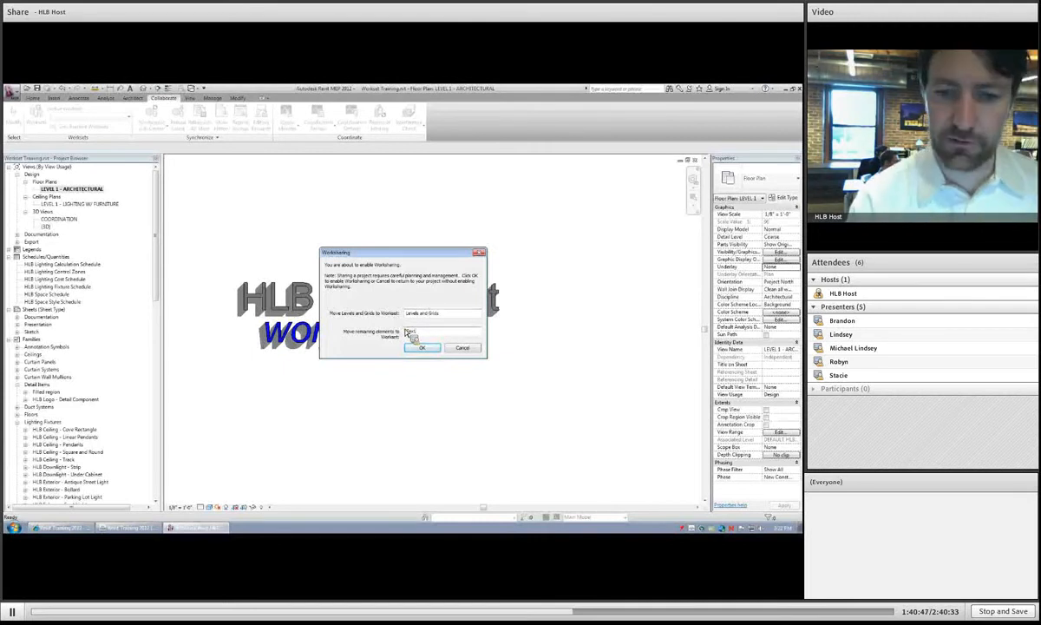
left_click(423, 348)
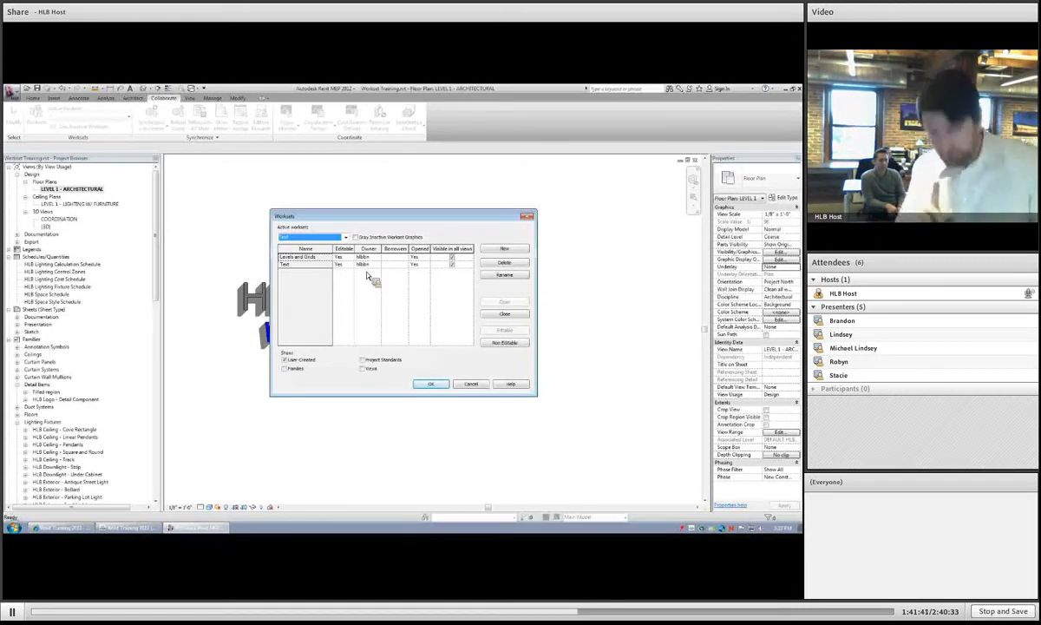
- Examine the Text workset, the list of family worksets and the options for creating a new workset
left_click(287, 264)
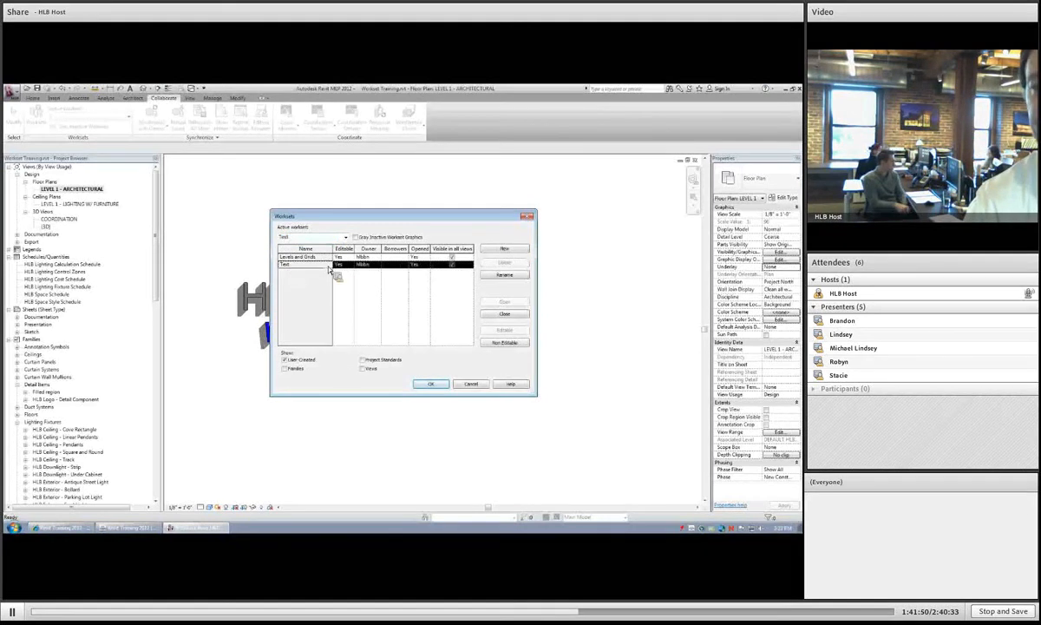
key("ctrl")
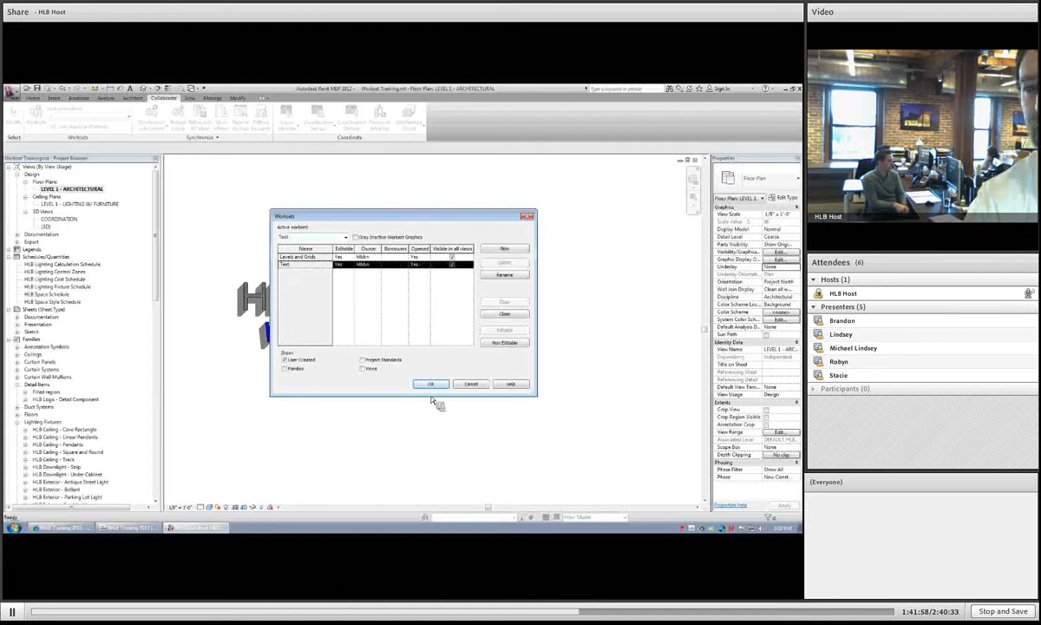
left_click(288, 370)
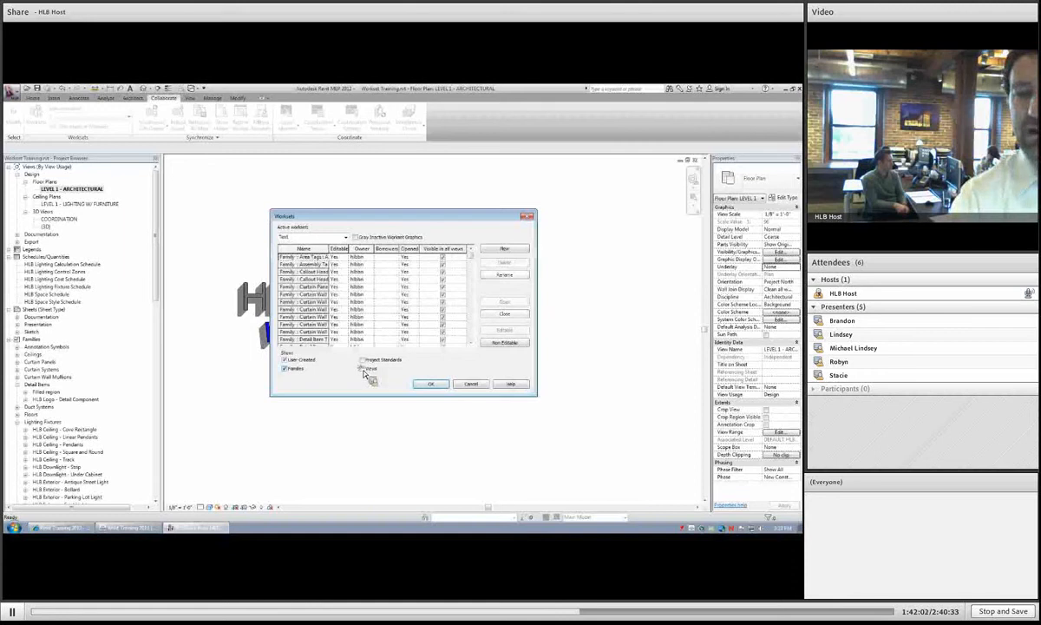
left_click(295, 368)
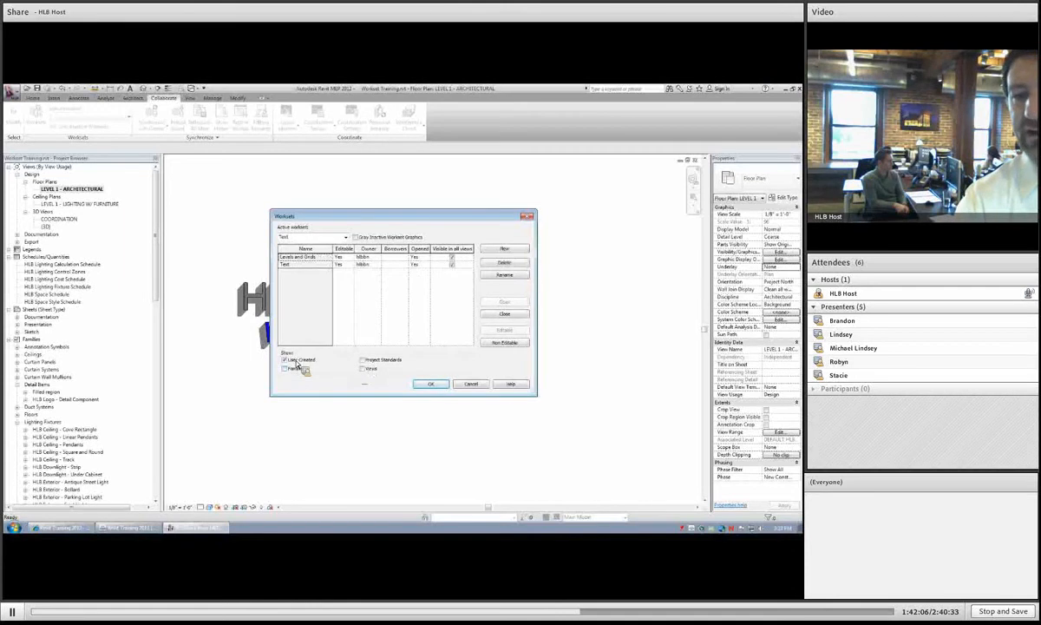
left_click(506, 250)
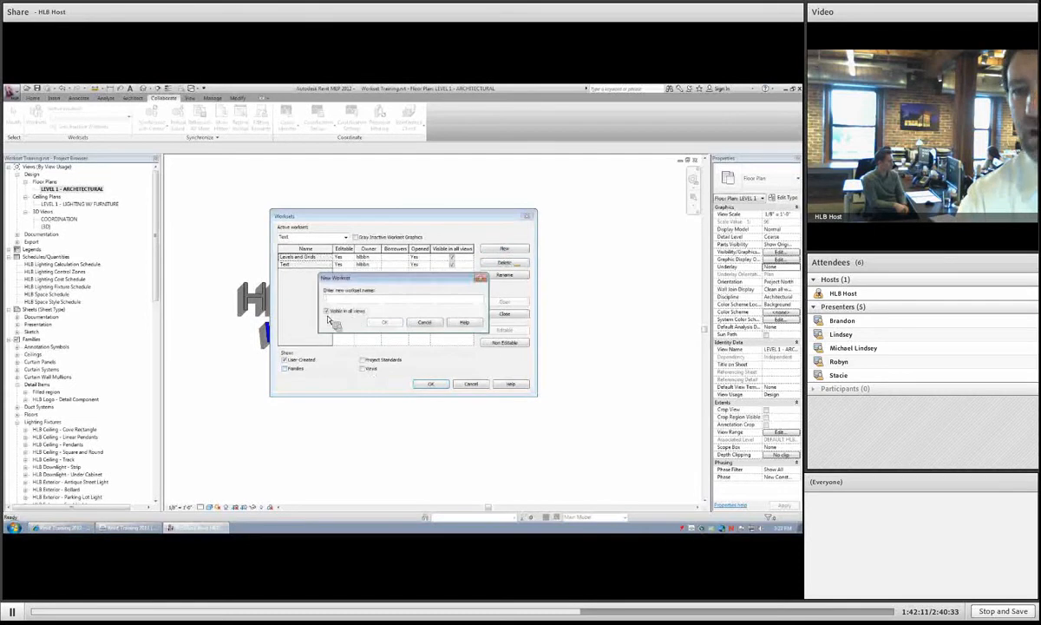
left_click(424, 322)
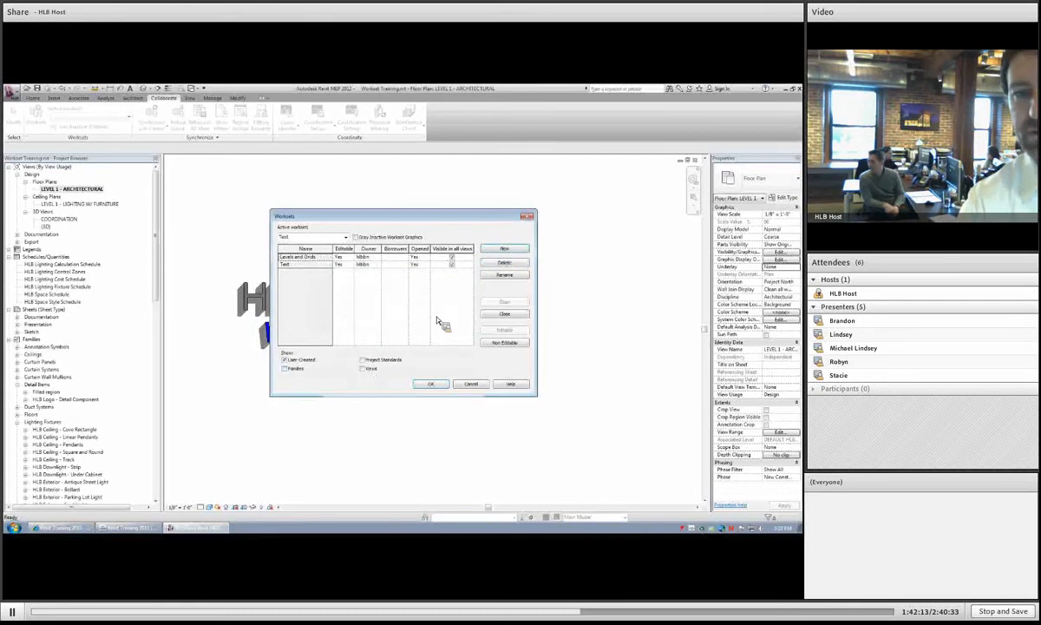
- Close the workset settings and examine the save-as file options for the Workset Training project without saving a copy
left_click(431, 384)
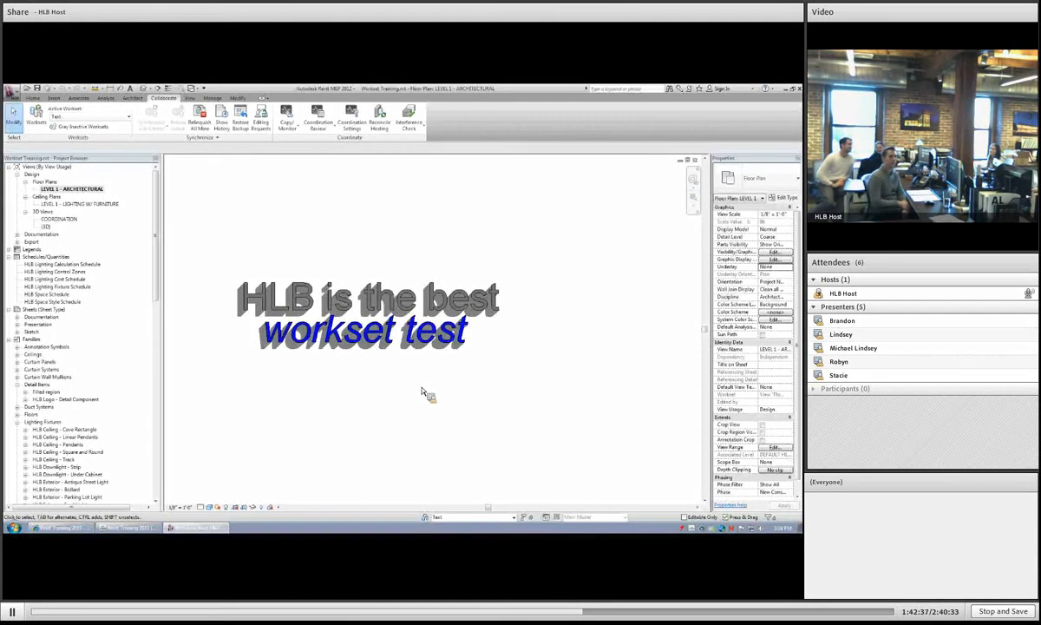
left_click(17, 95)
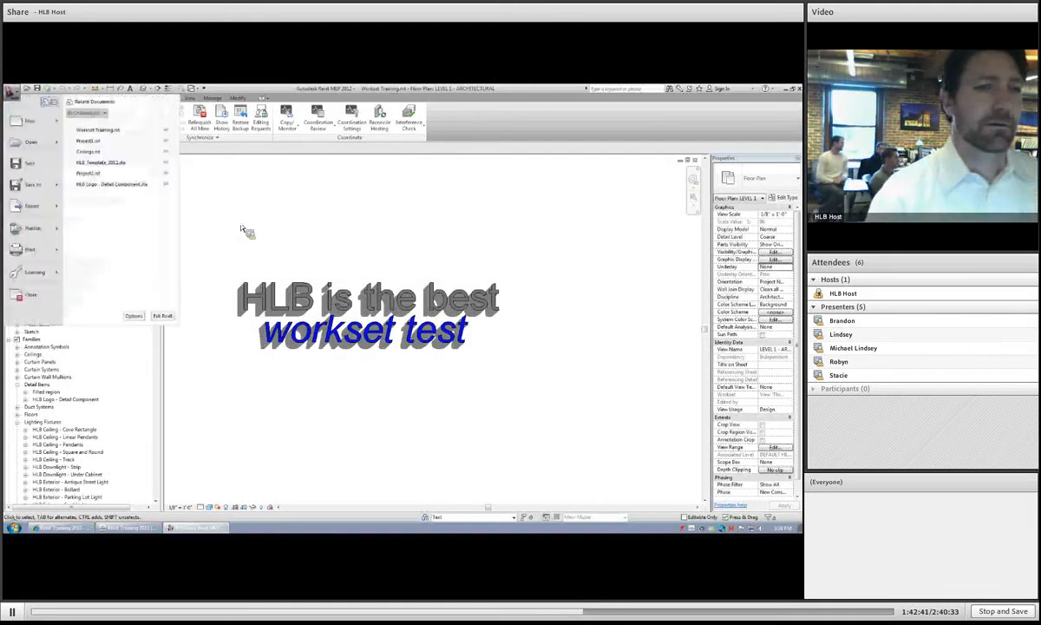
left_click(246, 231)
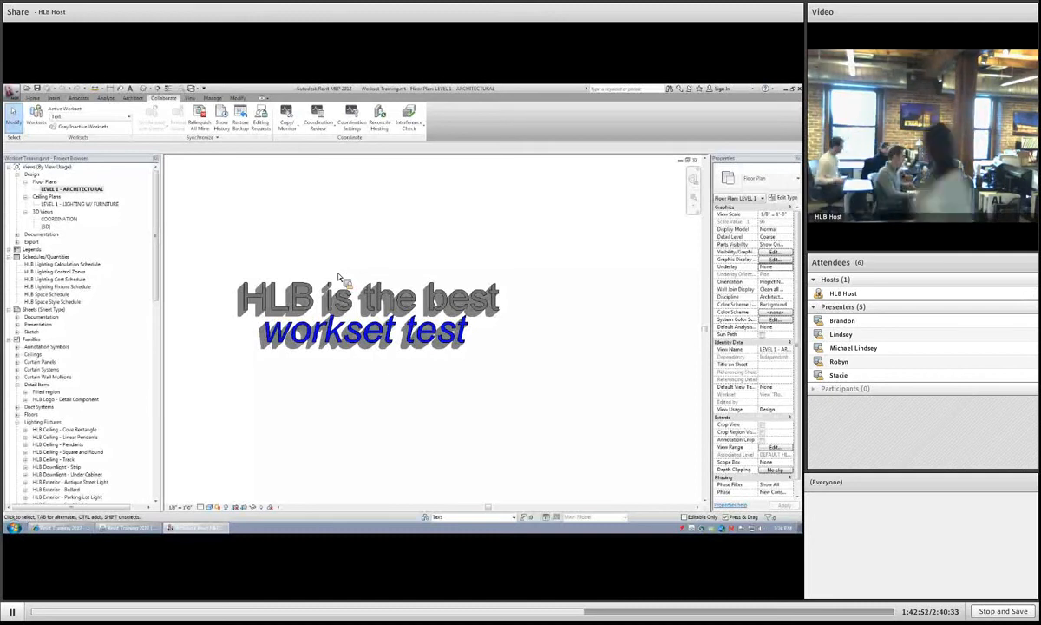
left_click(10, 91)
mouse_move(35, 190)
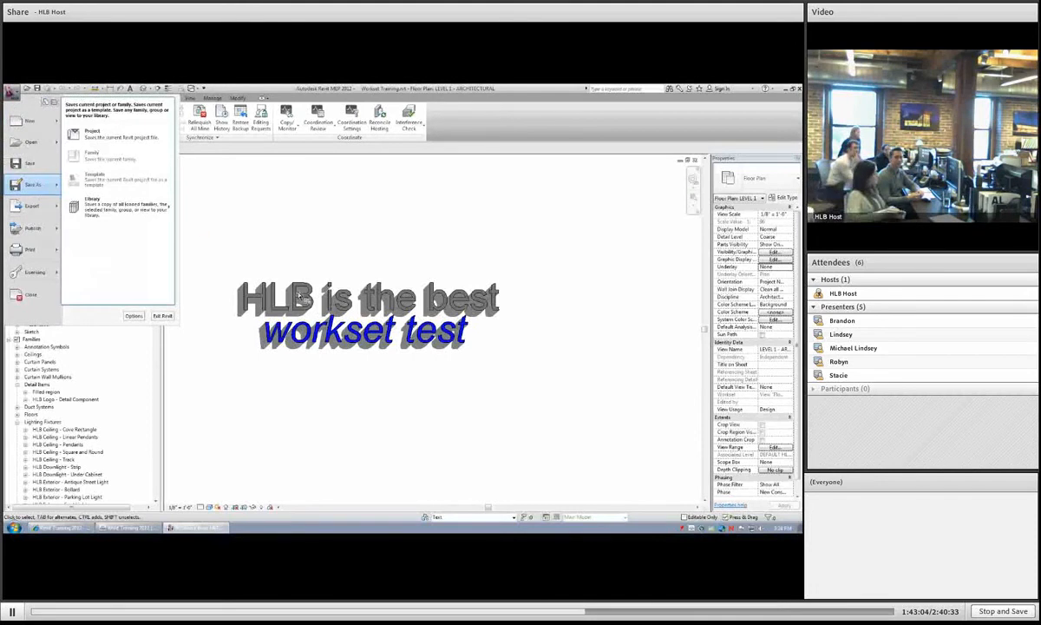
left_click(552, 382)
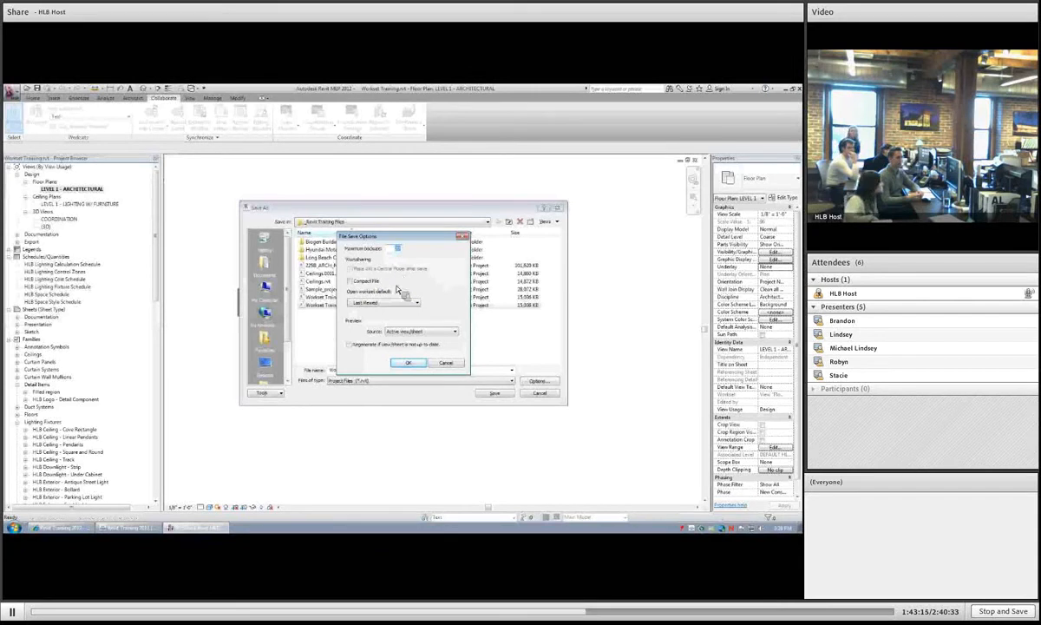
left_click(446, 363)
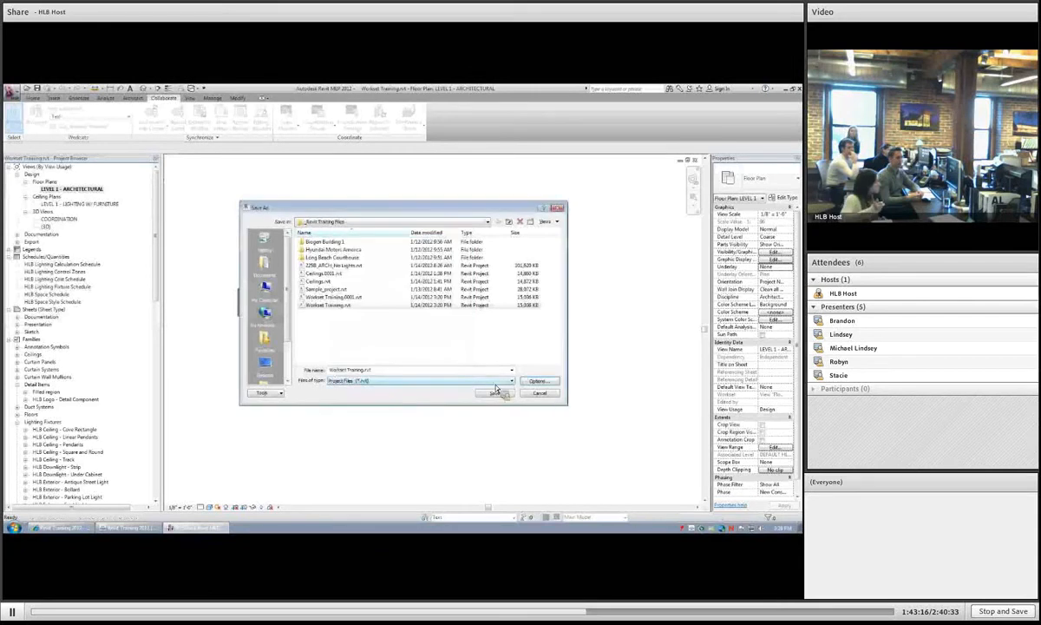
left_click(545, 397)
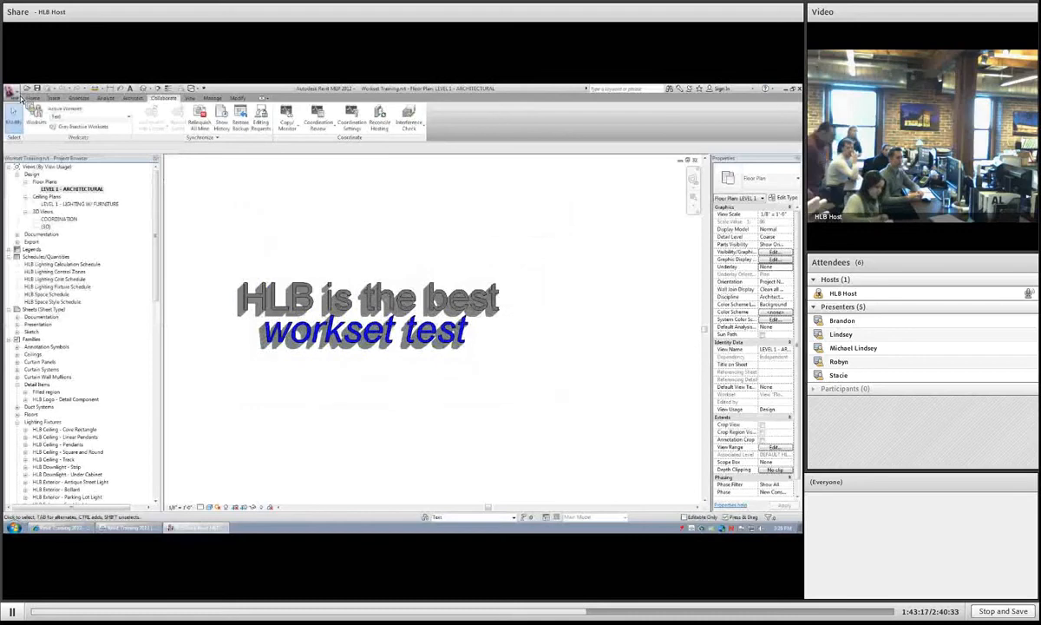
- Save the worksharing-enabled Workset Training project as the central model
left_click(414, 294)
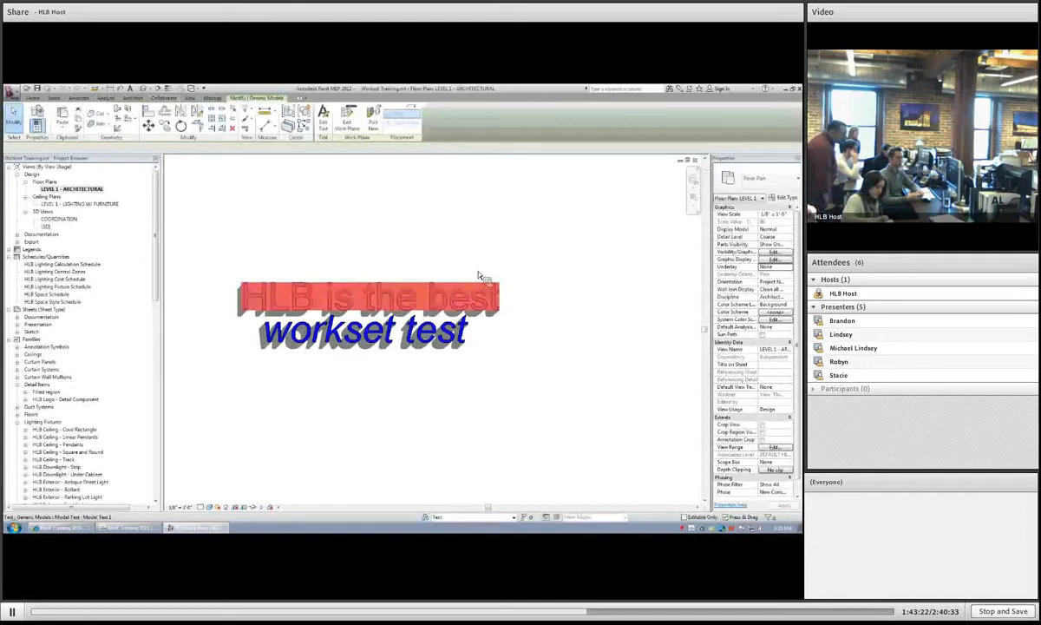
key("ctrl+s")
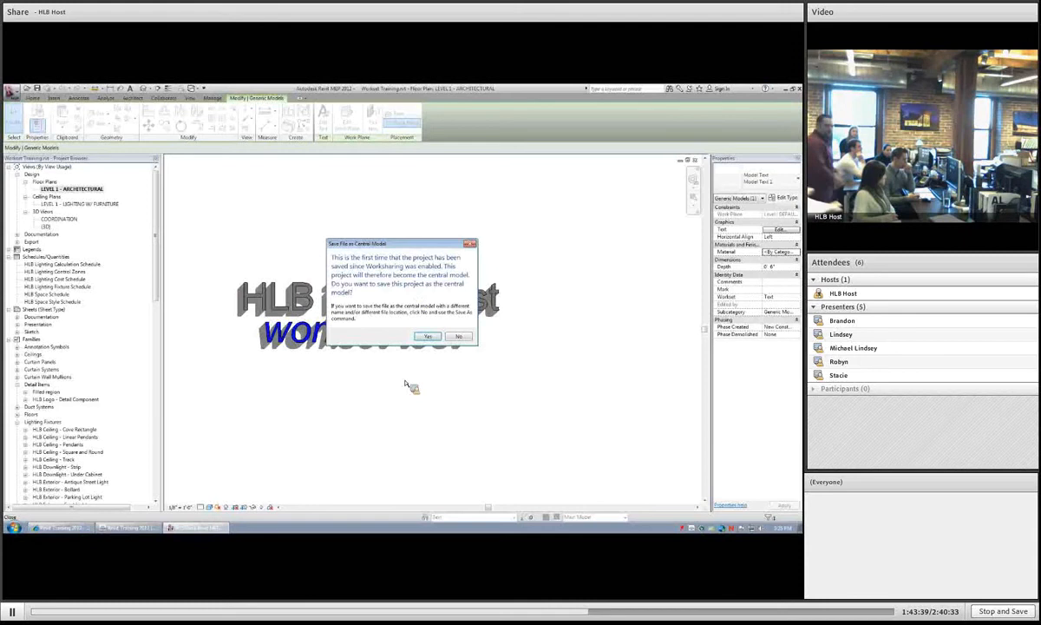
key("Return")
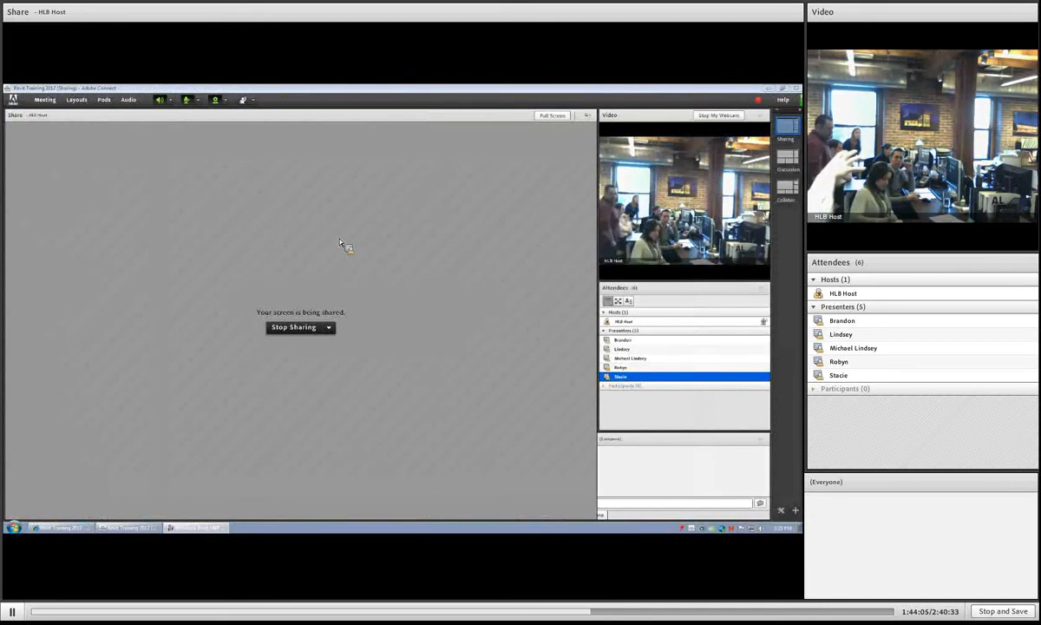
- Open Workset Training.rvt from the Revit Training Files folder as a new local file and show the LEVEL 1 - ARCHITECTURAL floor plan
left_click(196, 528)
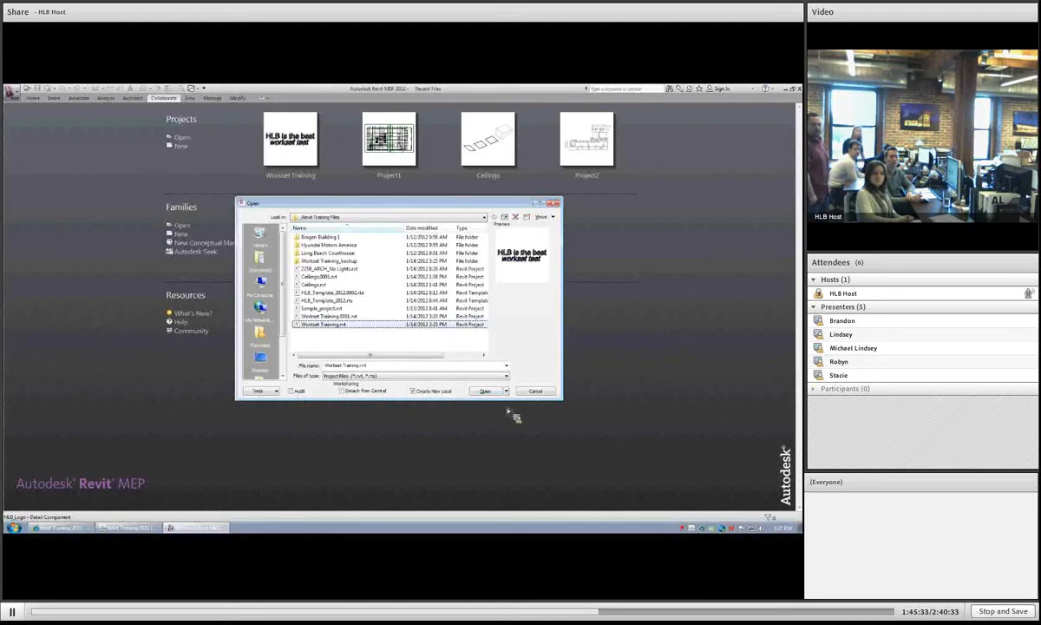
left_click(486, 391)
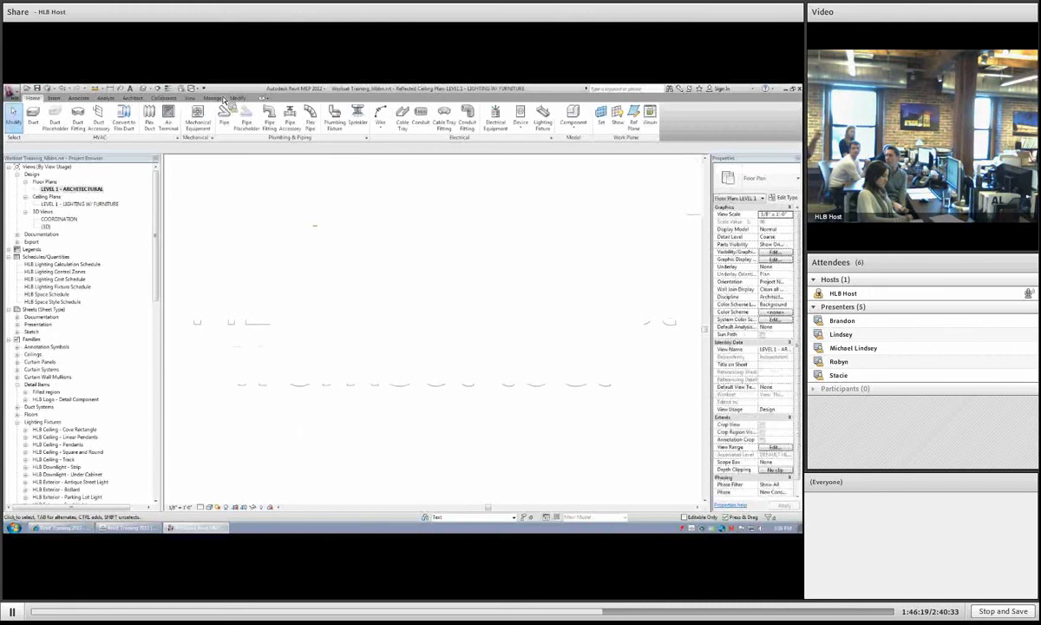
left_click(191, 98)
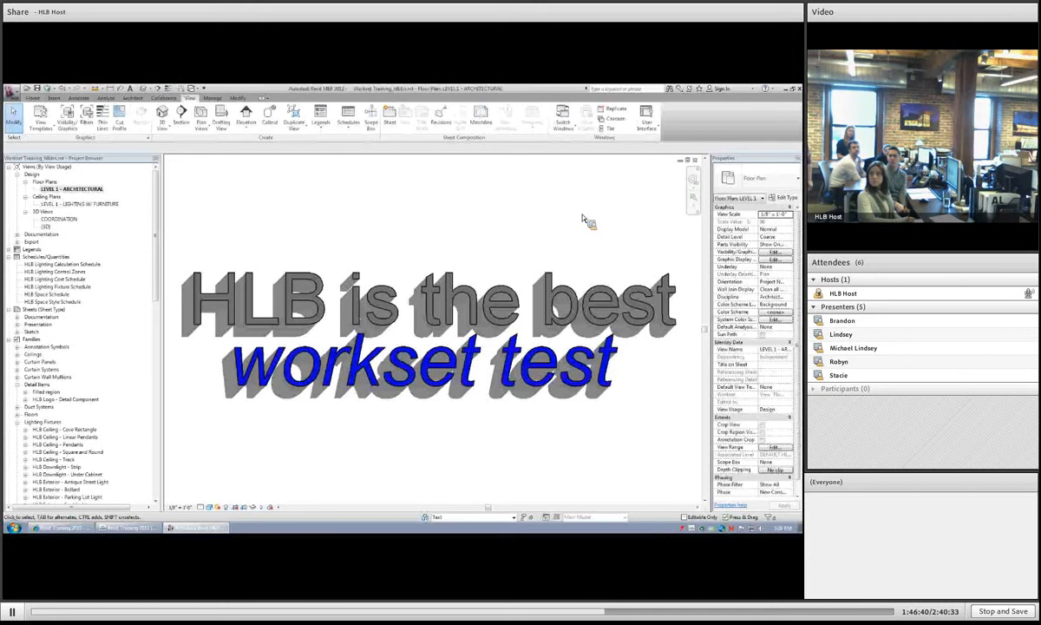
- Create a new workset named with the team member's first name, visible in all views
left_click(163, 97)
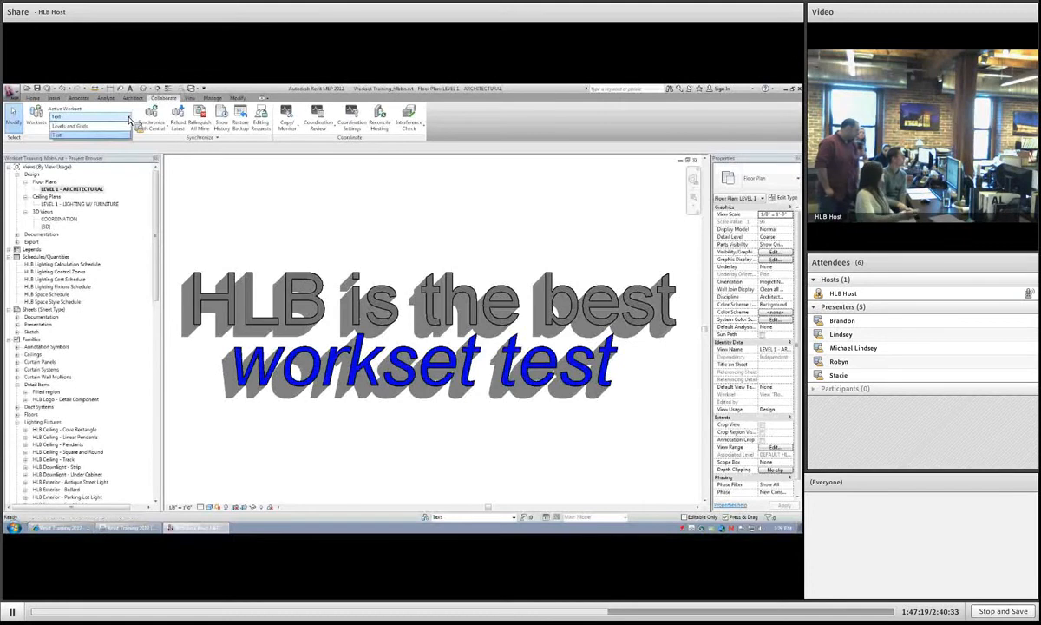
left_click(34, 126)
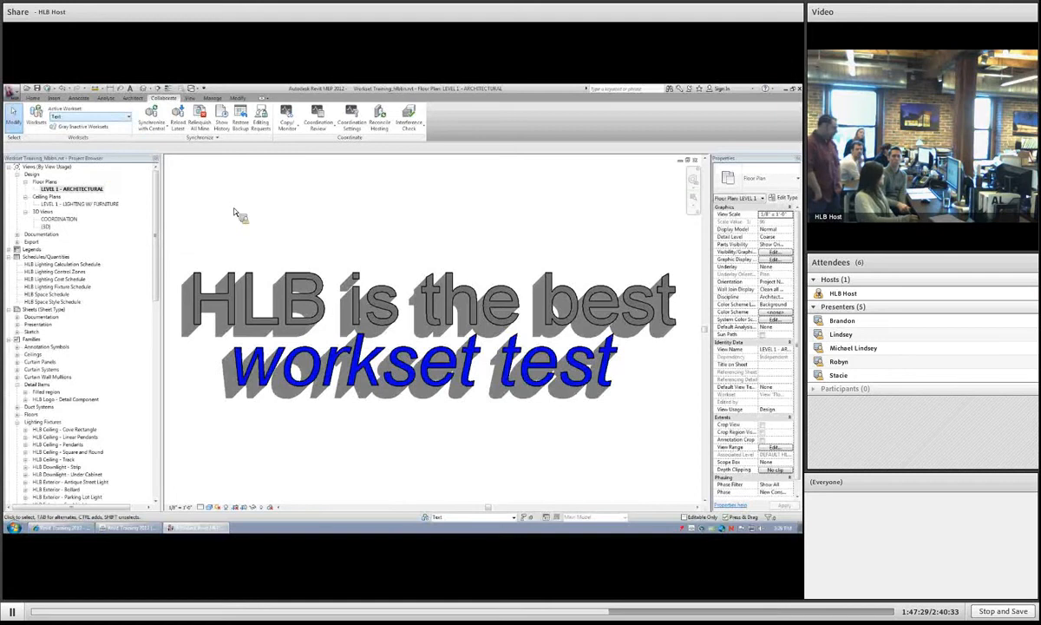
left_click(37, 117)
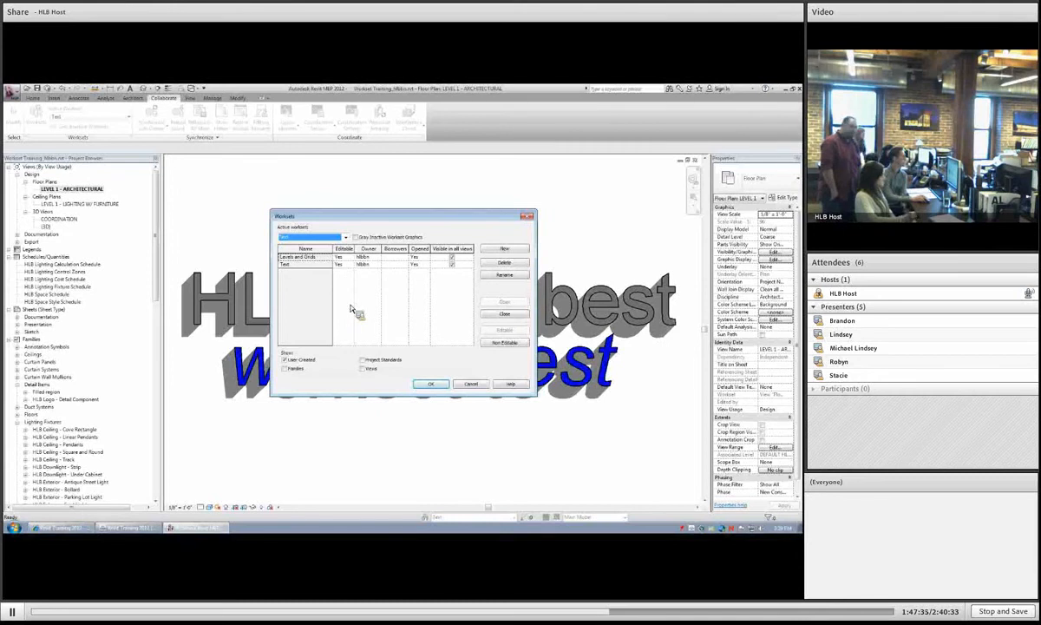
type("Feter")
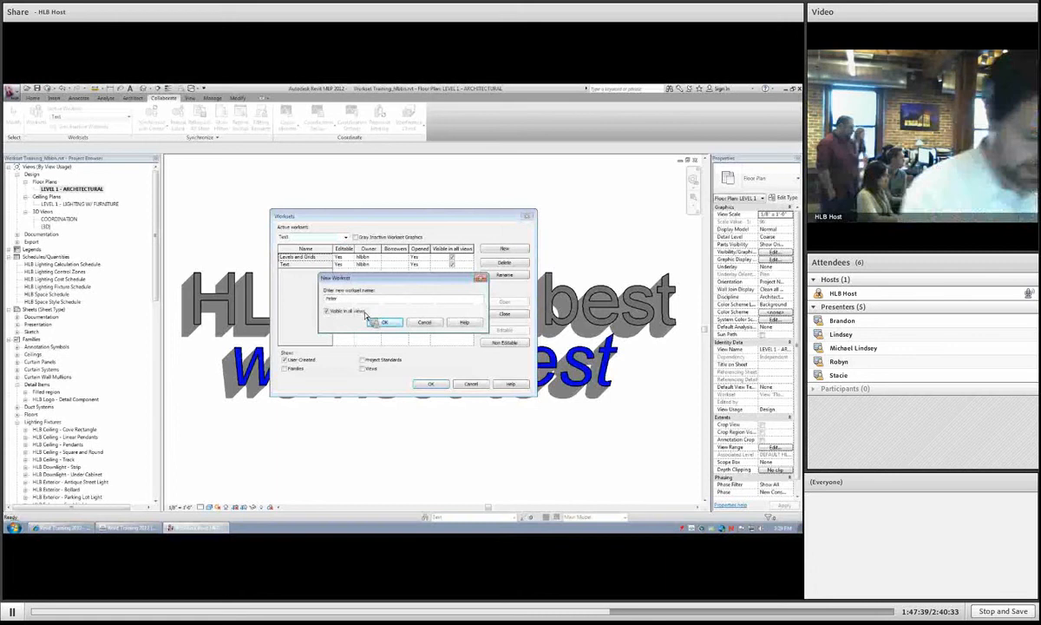
left_click(388, 323)
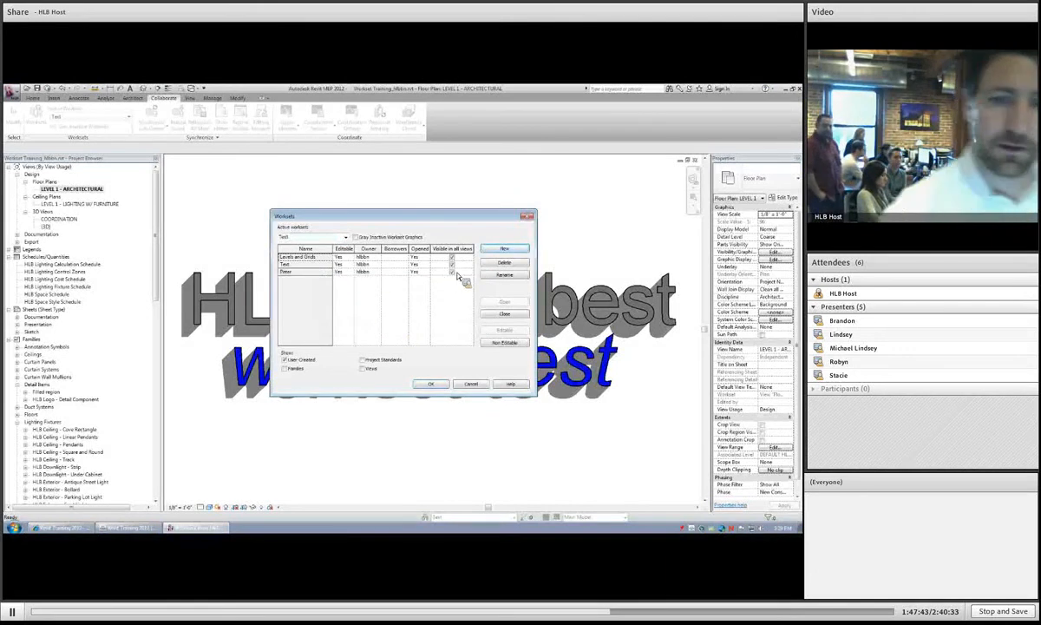
- Set the "Levels and Grids" and "Text" worksets to non-editable, leaving "Text" as the active workset
left_click(355, 258)
left_click(350, 258)
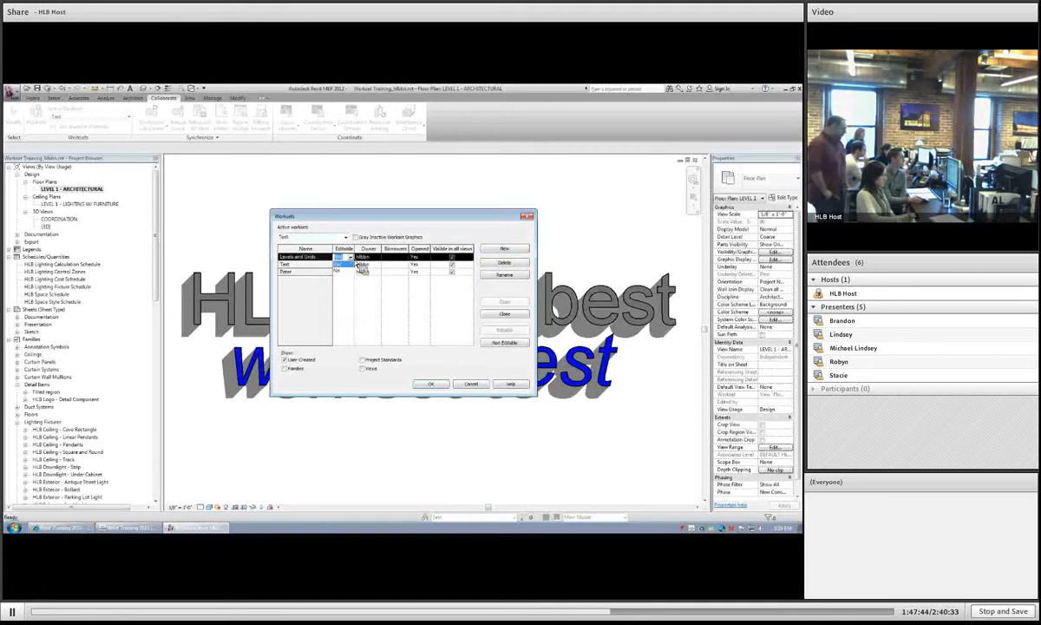
left_click(339, 270)
left_click(350, 265)
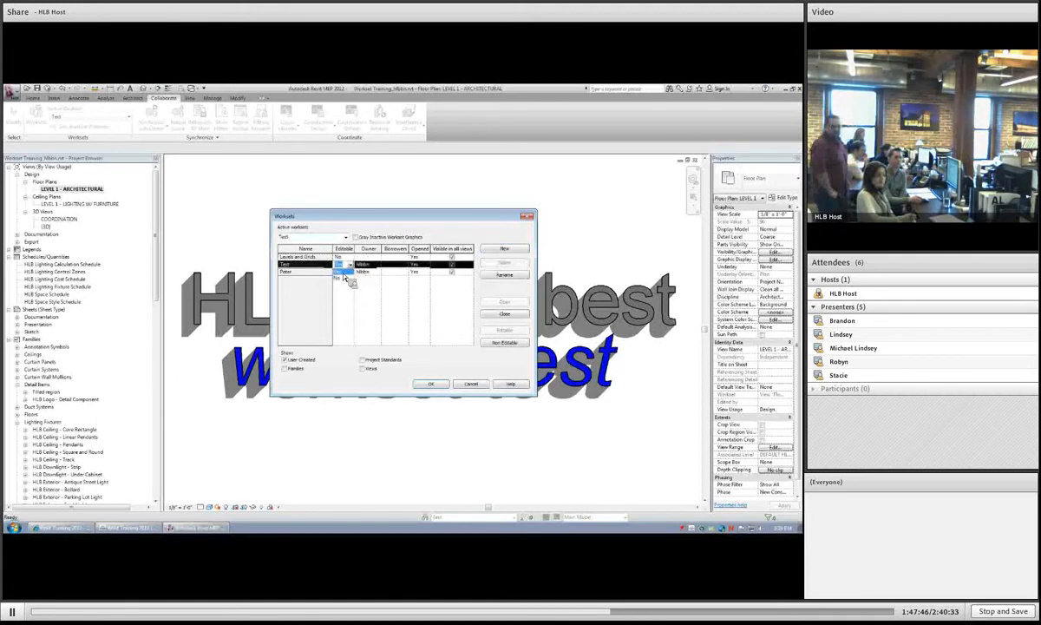
left_click(433, 385)
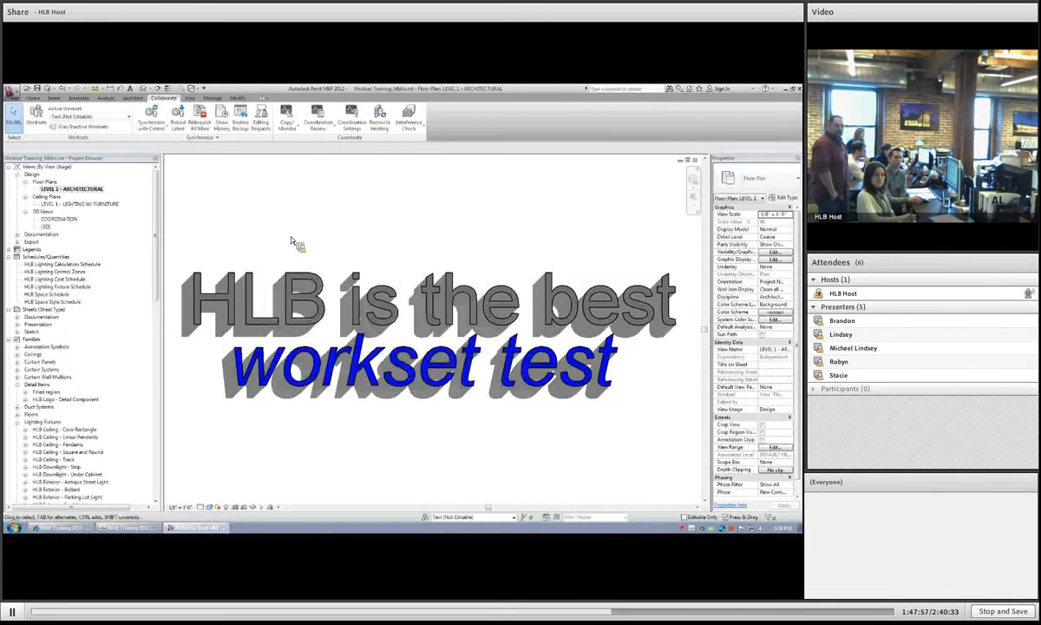
left_click(157, 119)
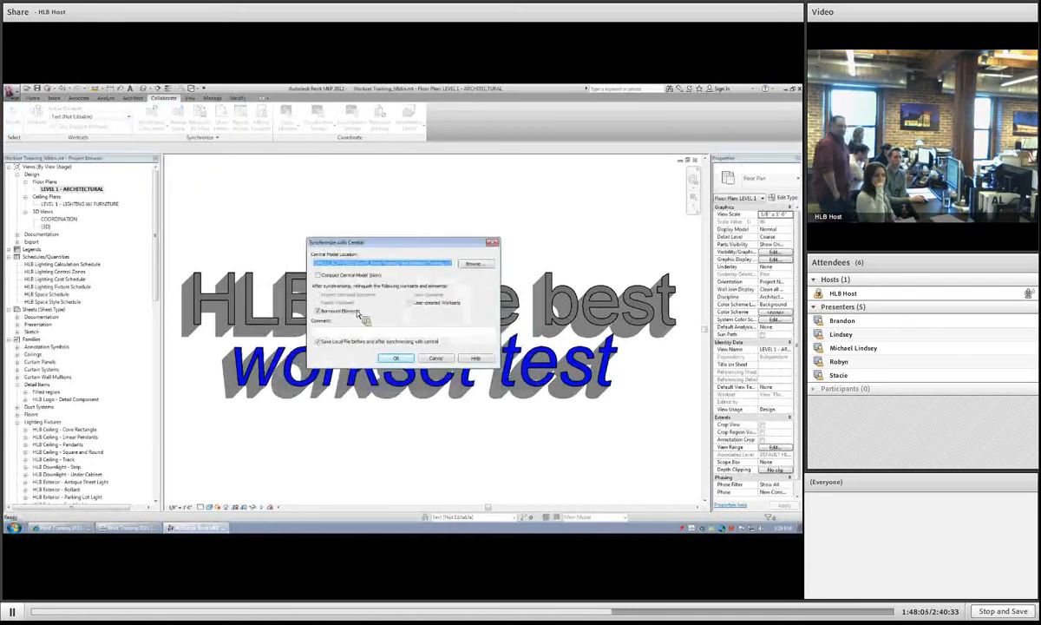
left_click(410, 303)
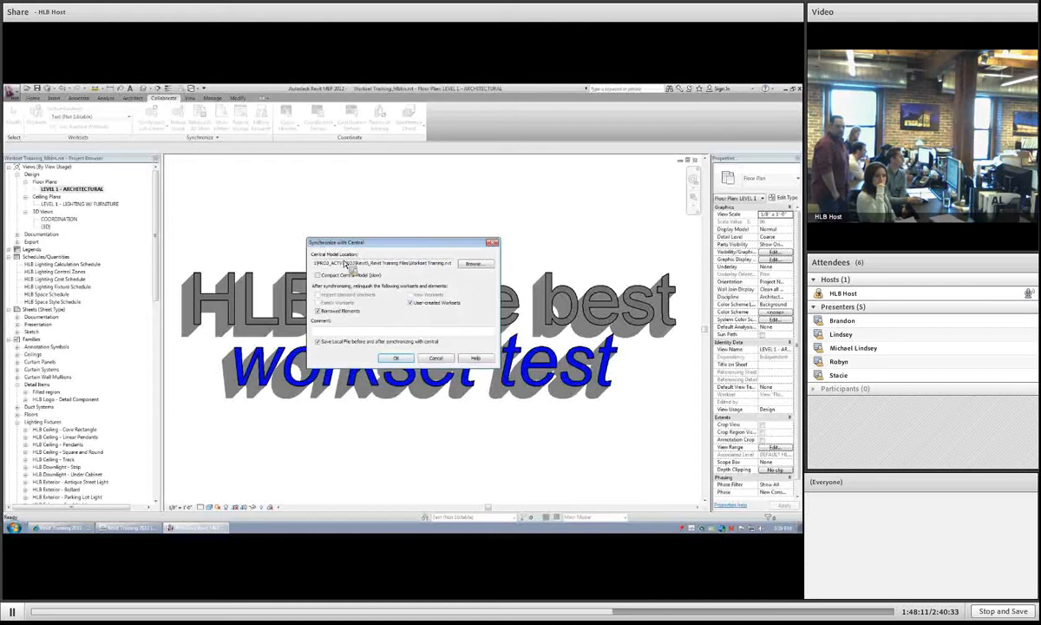
key("Escape")
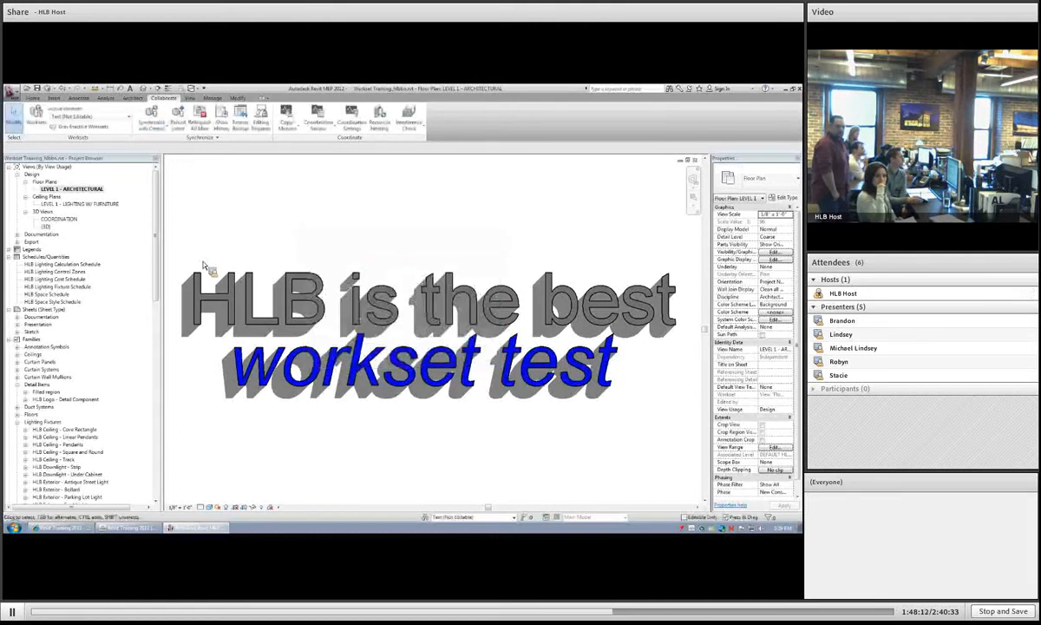
- Synchronize the local file with the central model, make the new personal workset active, and synchronize again
left_click(166, 130)
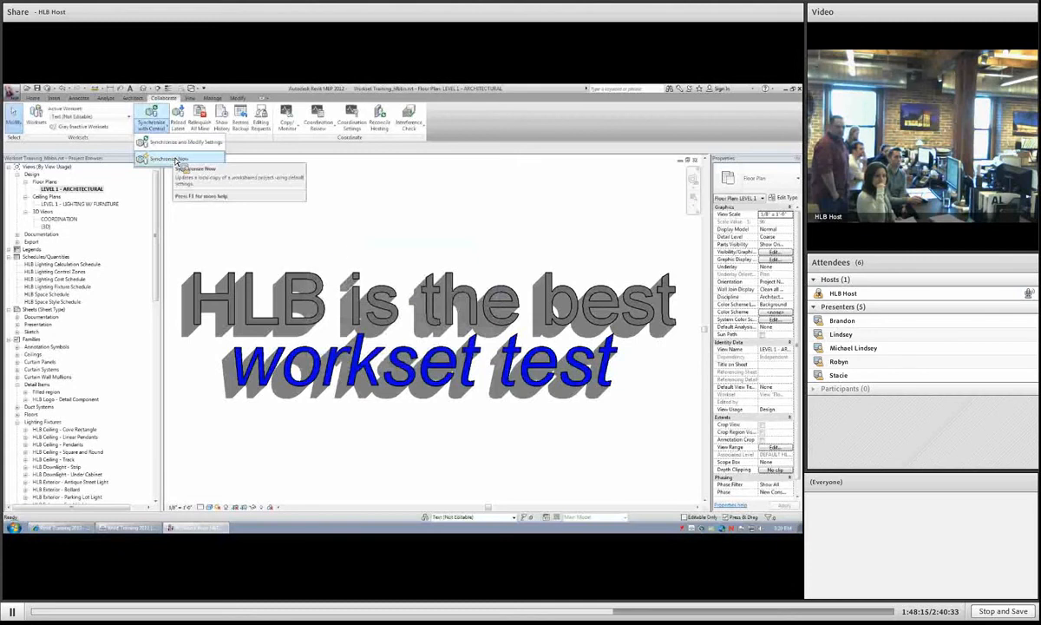
left_click(176, 162)
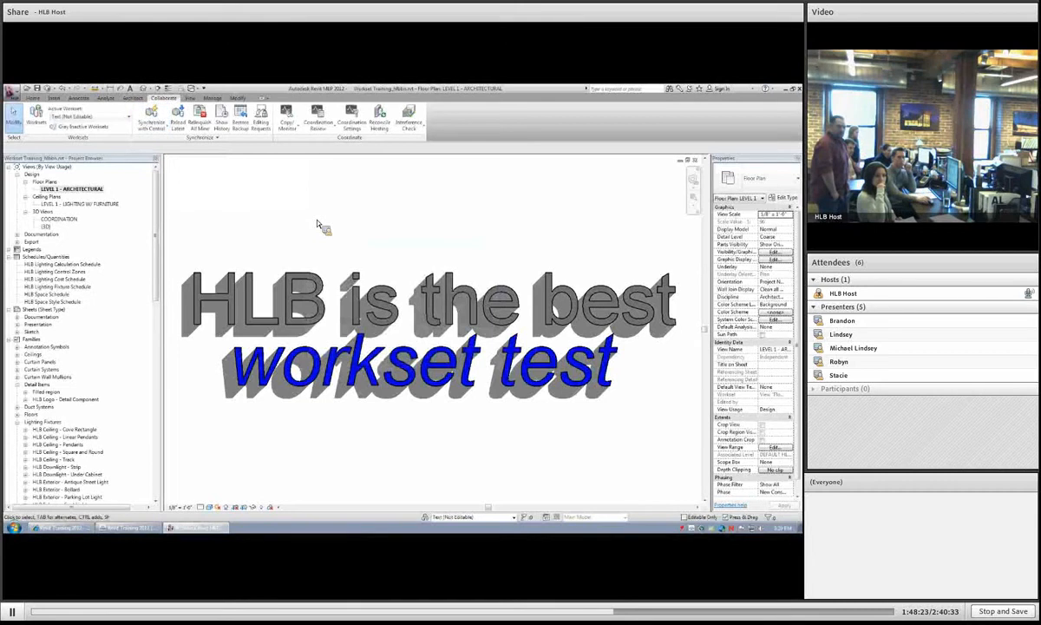
left_click(114, 117)
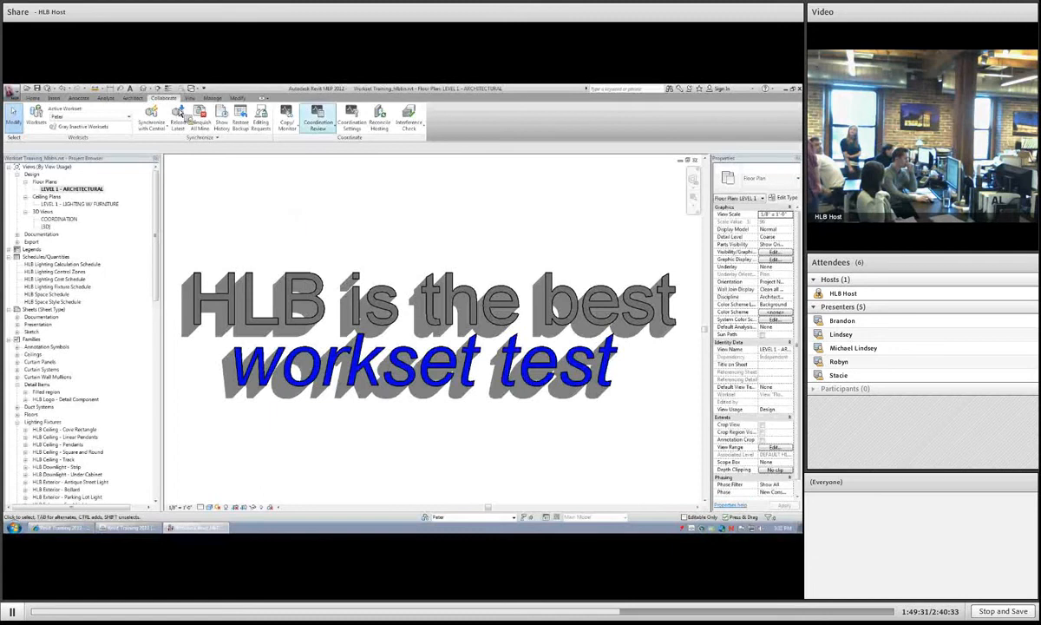
left_click(155, 131)
left_click(166, 159)
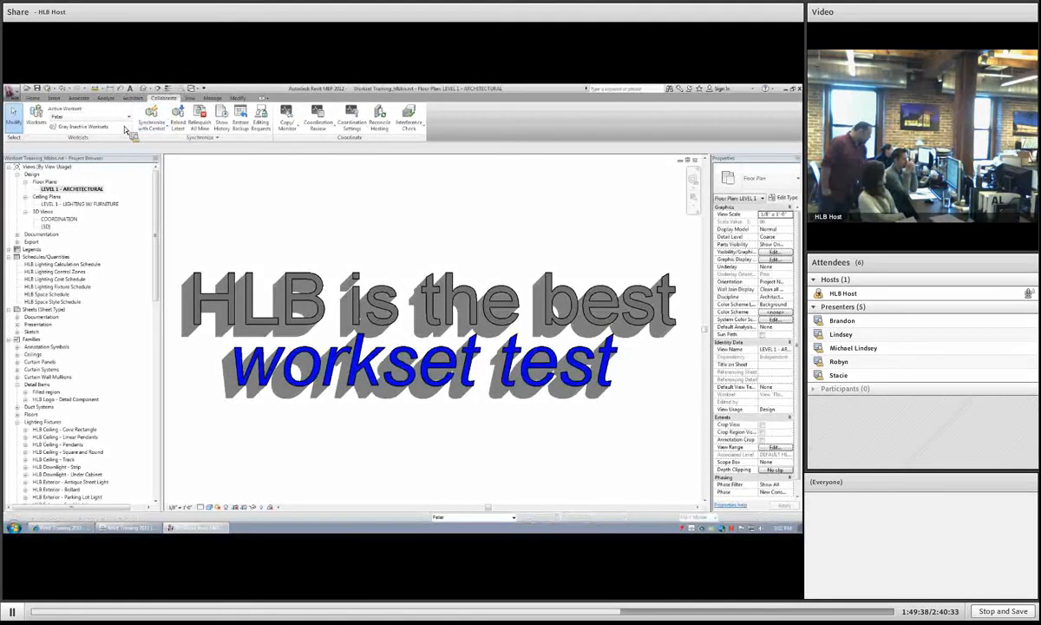
- Reload the latest changes from the central model and review the owners and editability of all worksets
left_click(126, 116)
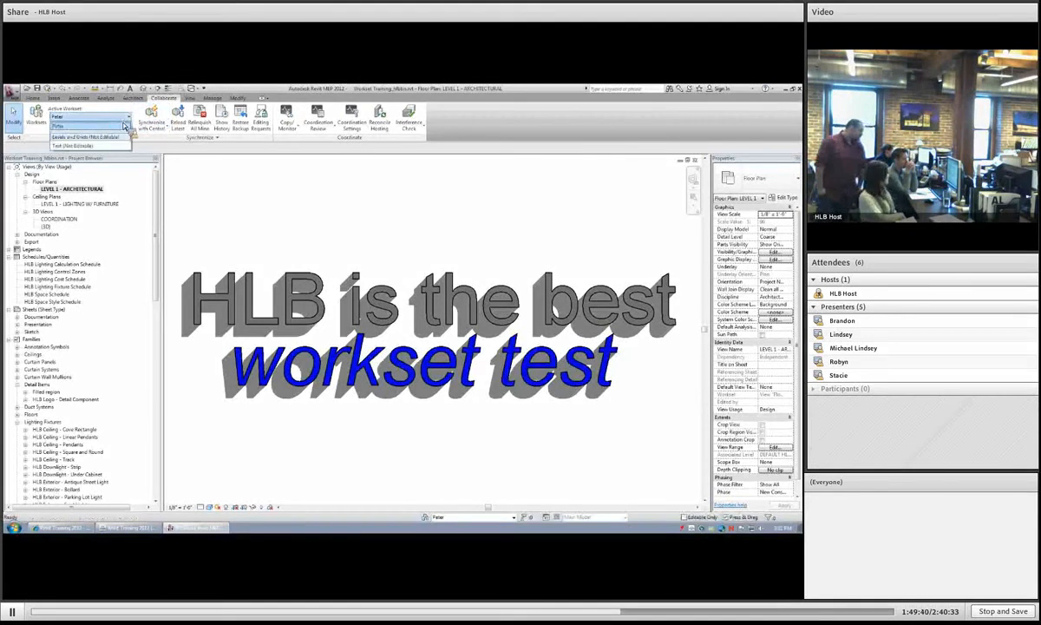
left_click(177, 122)
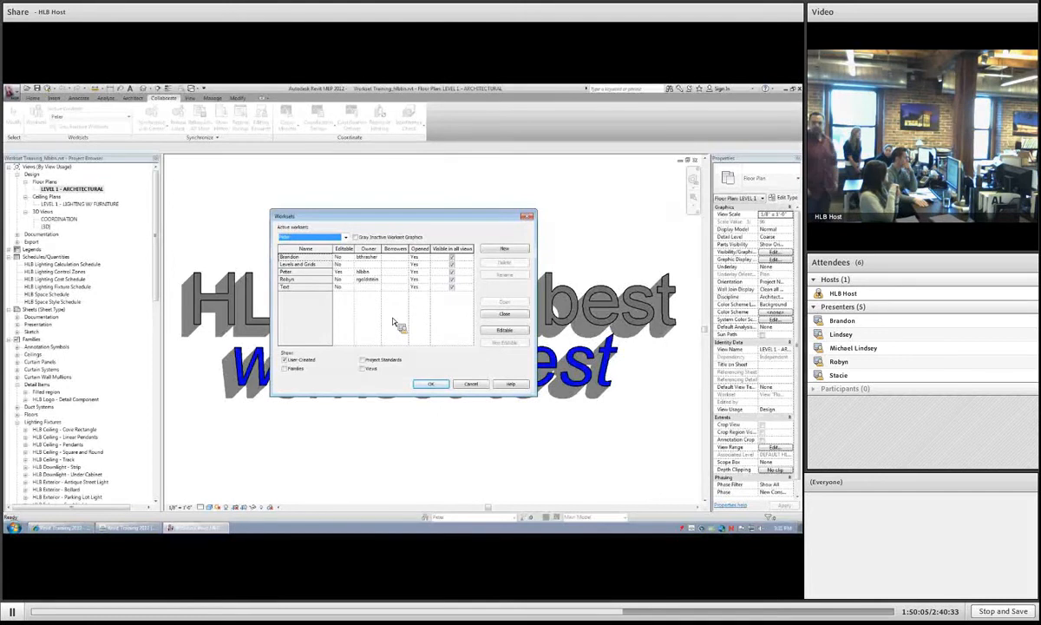
left_click(438, 383)
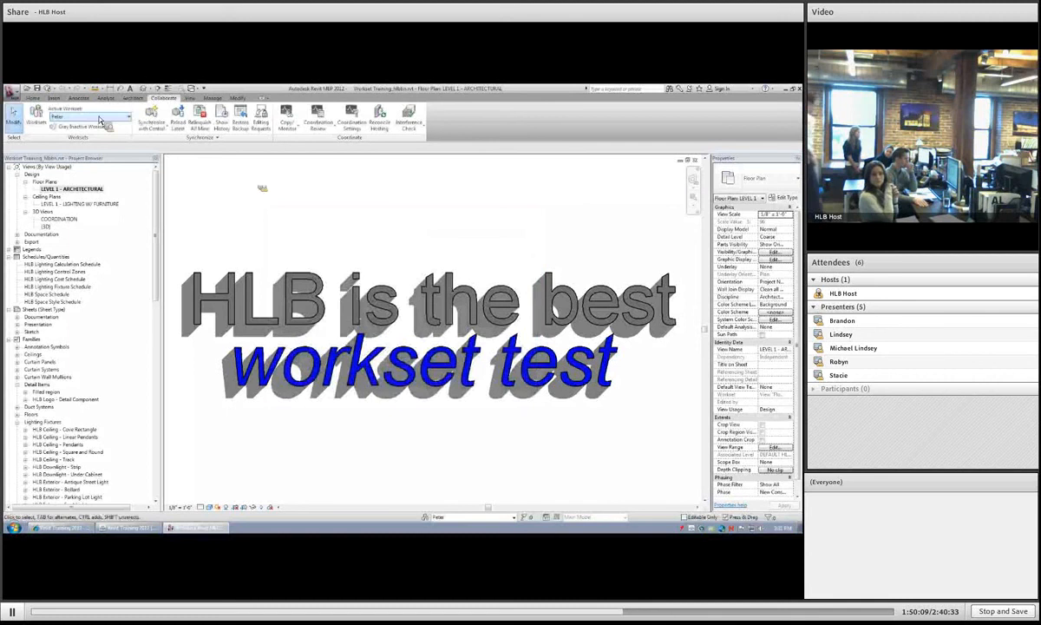
left_click(107, 116)
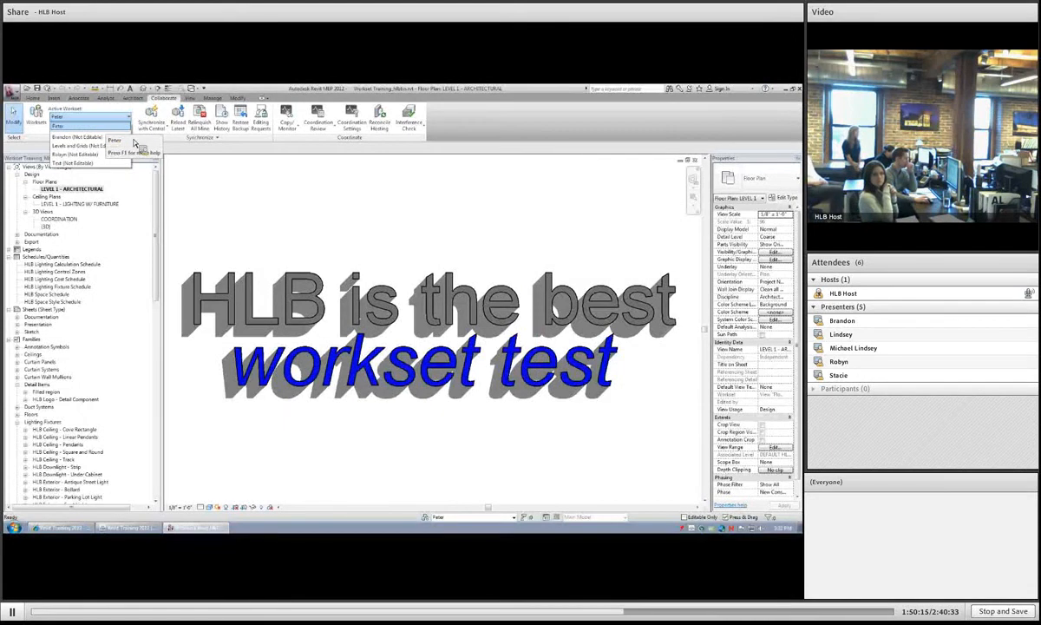
left_click(348, 240)
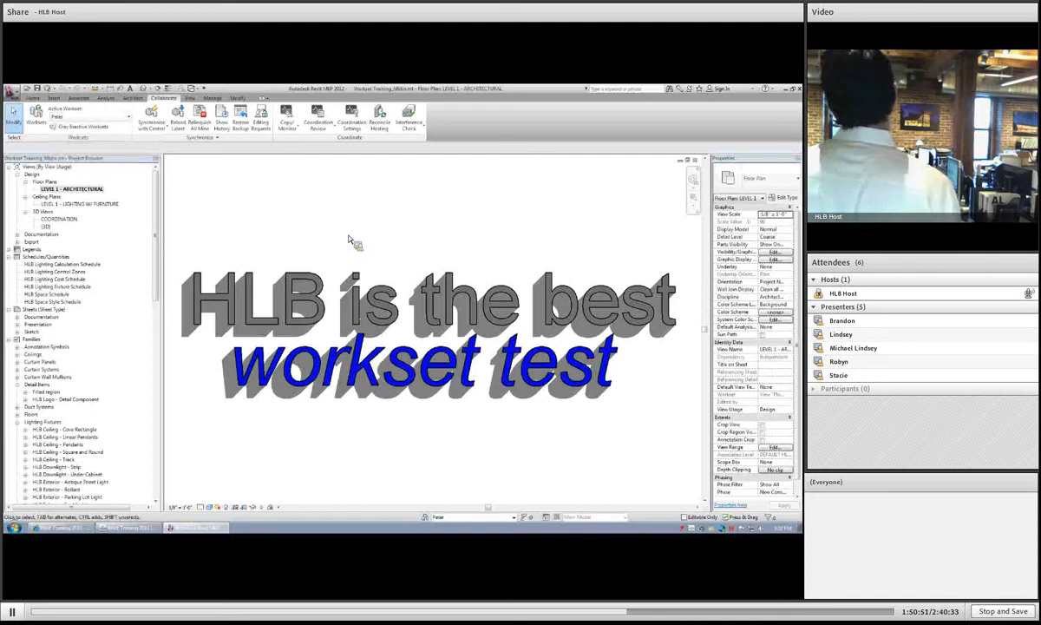
- Check which workset and editor the "HLB is the best" model text belongs to
left_click(318, 279)
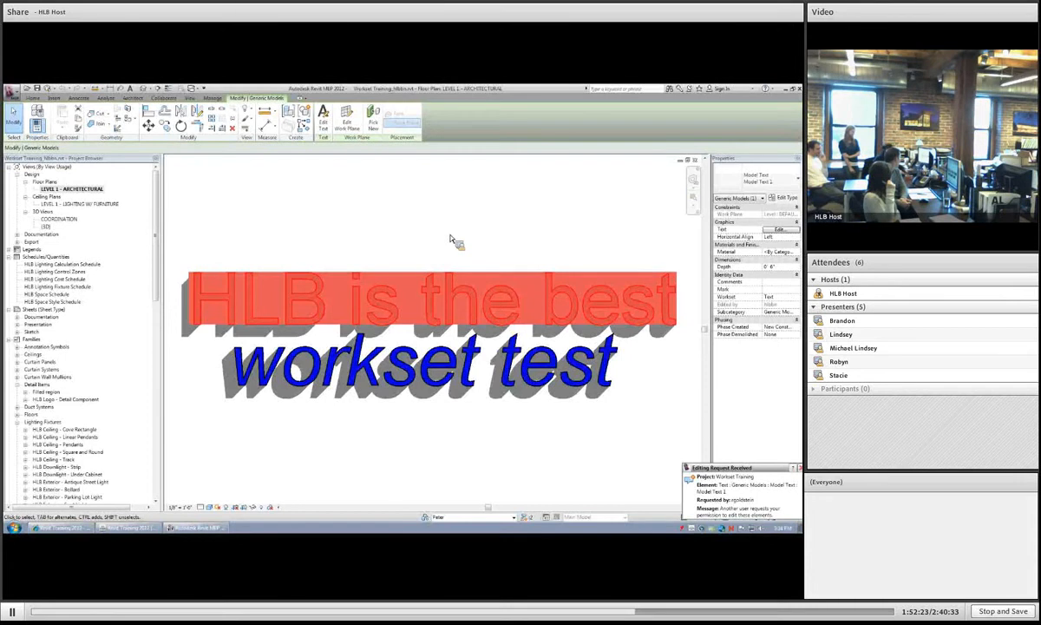
key("Escape")
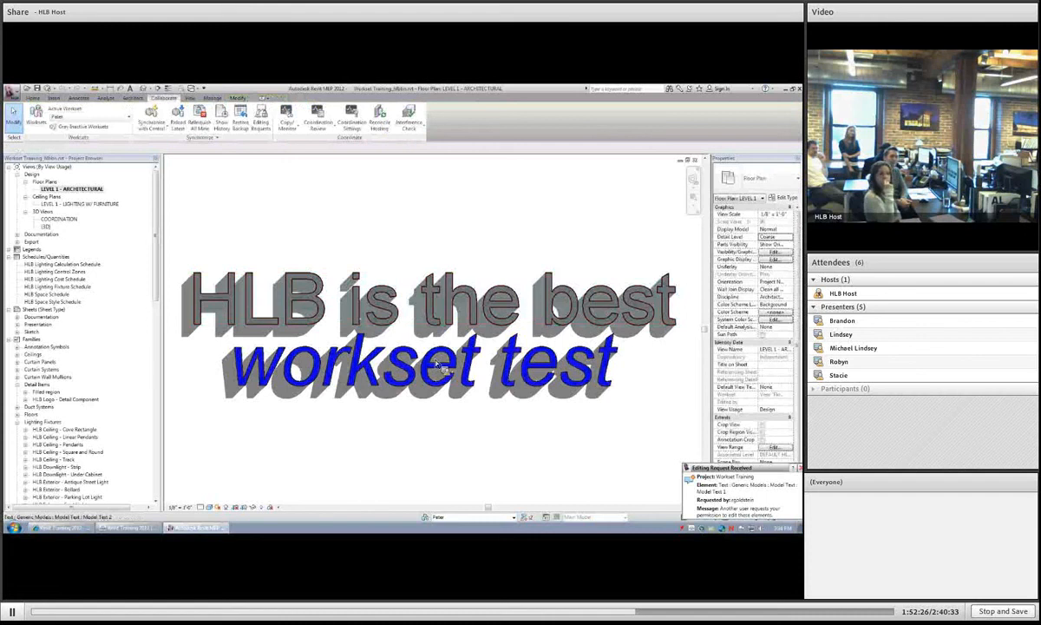
- Try to move the "workset test" model text slightly downward, then cancel the move
left_click(441, 368)
key("m")
key("v")
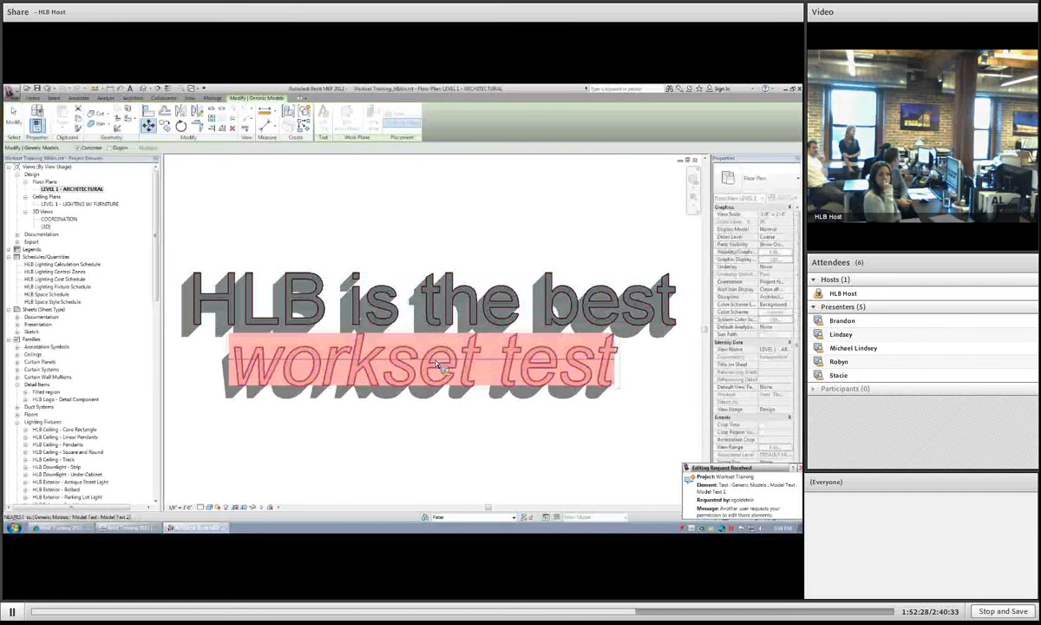
left_click(385, 401)
left_click(386, 422)
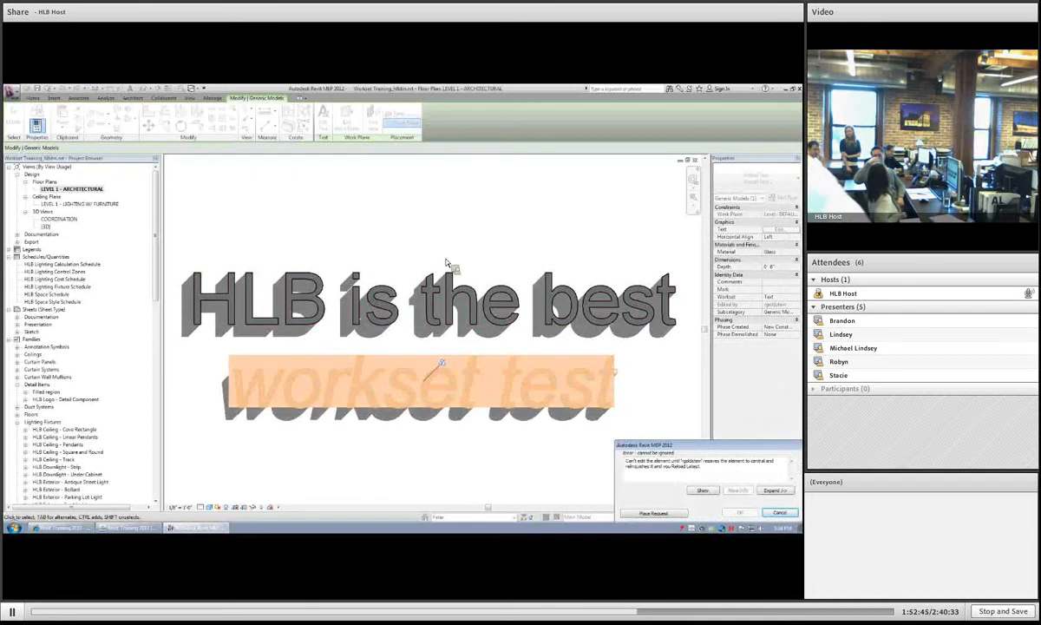
left_click(779, 513)
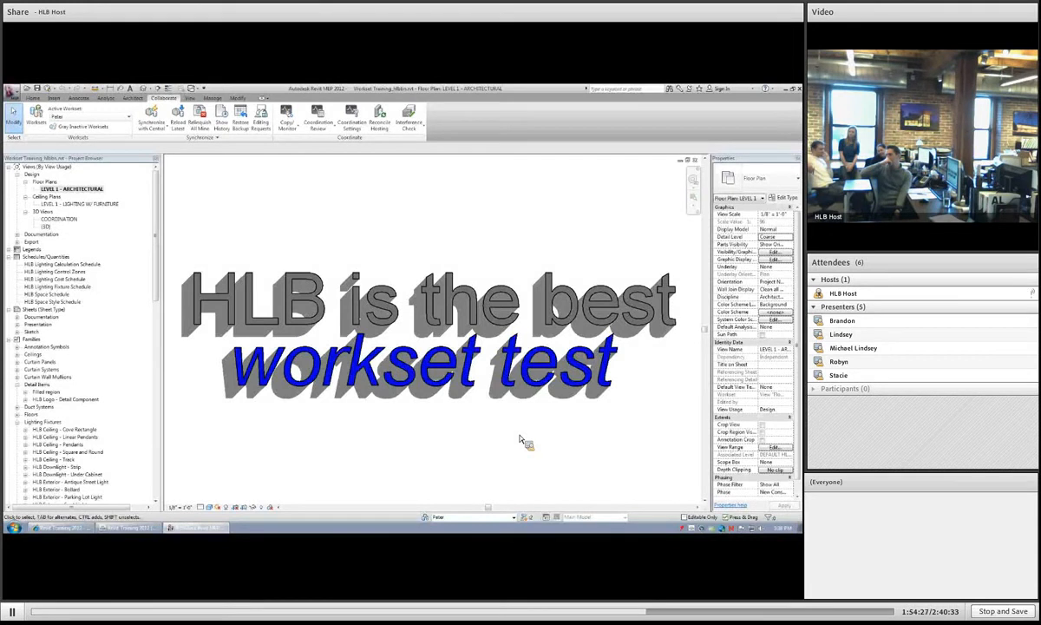
- Move the "HLB is the best" model text just below the "workset test" text and synchronize with the central model
left_click(550, 282)
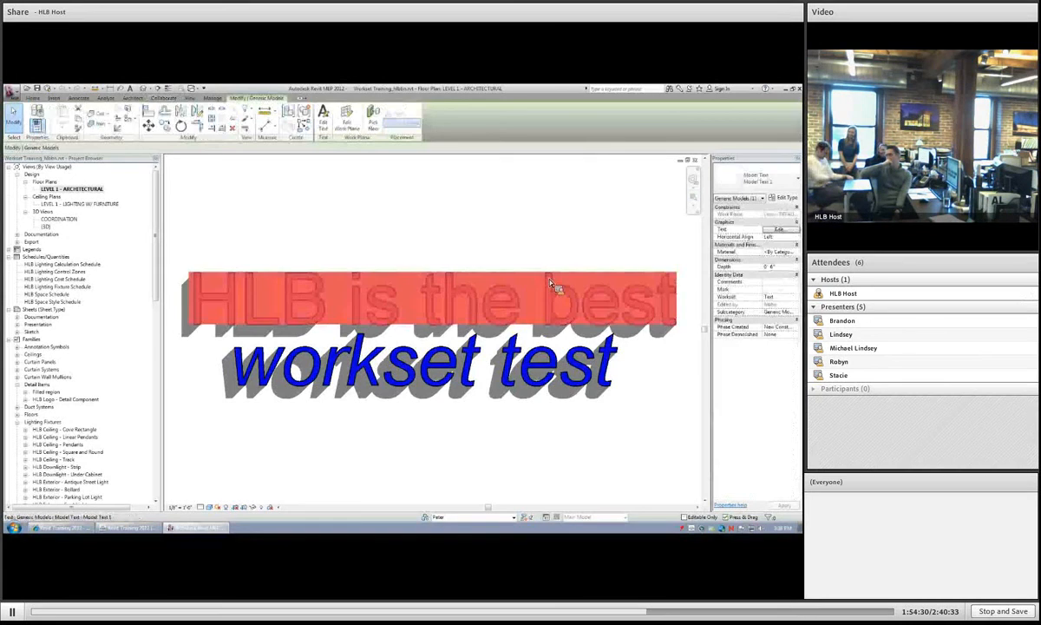
key("Up")
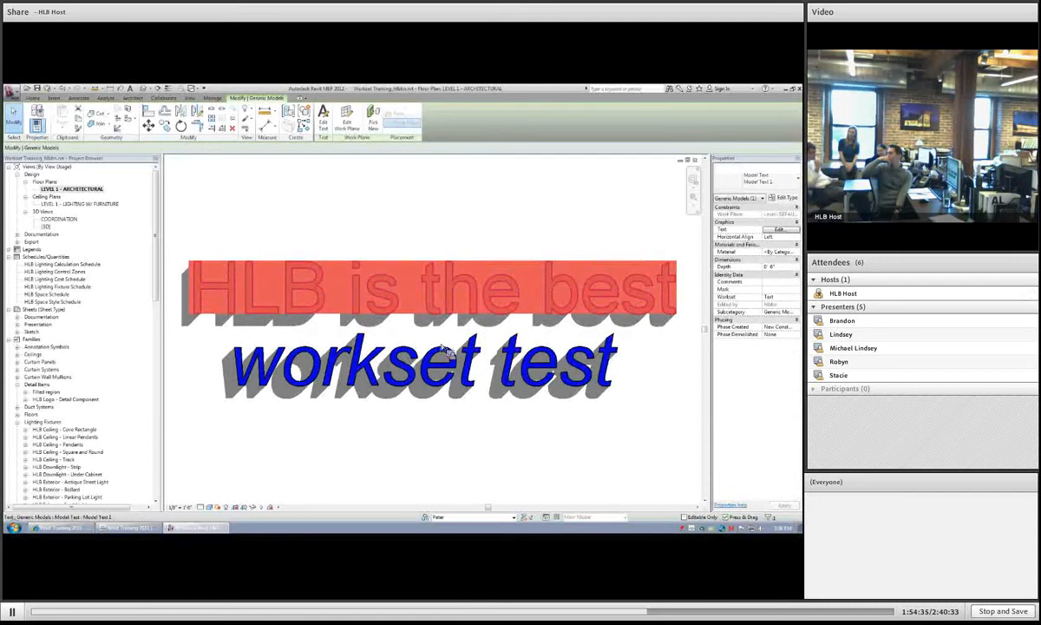
key("ctrl+z")
scroll(453, 286, "down", 3)
middle_click_drag(452, 285, 486, 294)
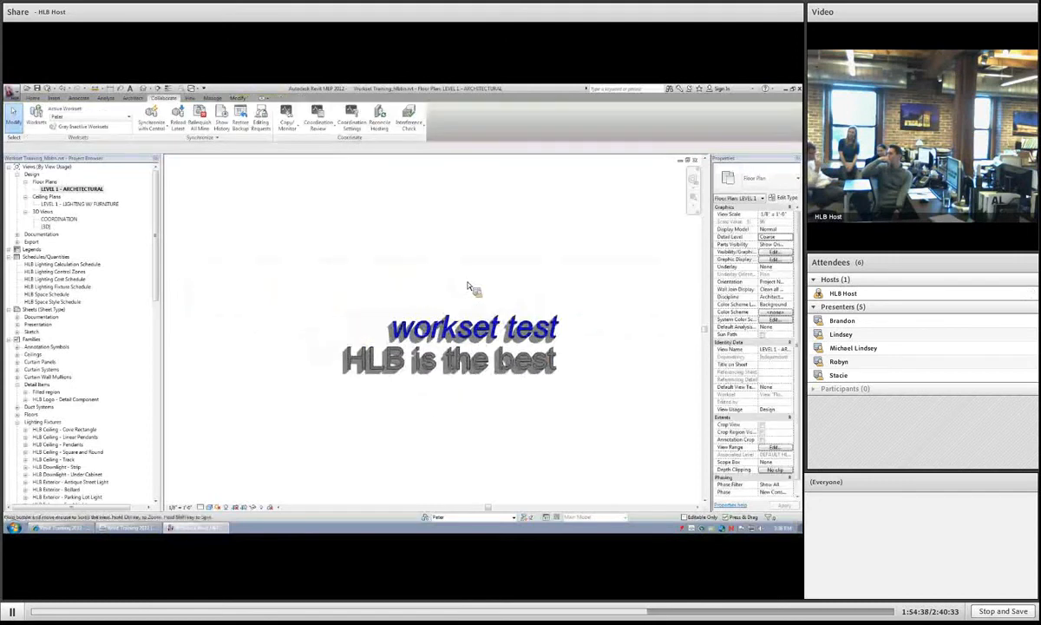
left_click(150, 114)
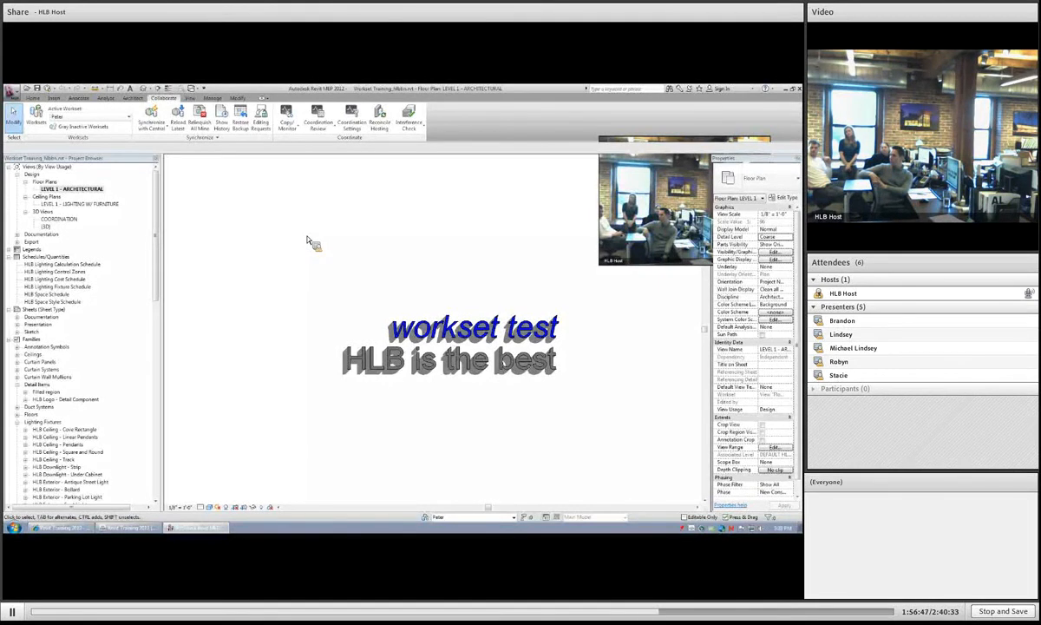
- Check the workset and editor of the "HLB is the best" model text and the worksets it could be assigned to
left_click(425, 360)
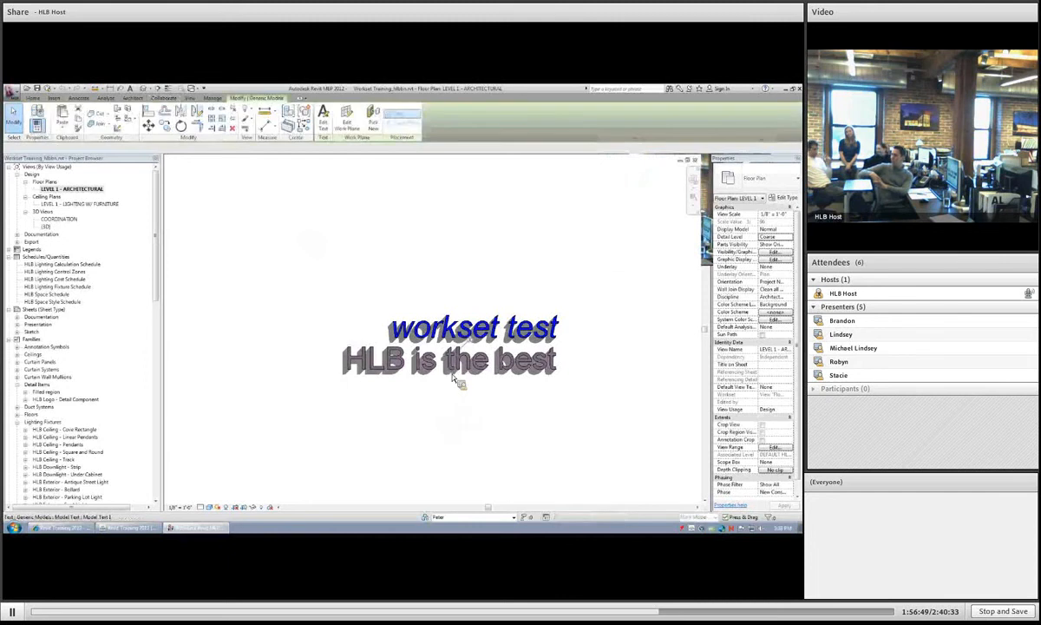
left_click(343, 276)
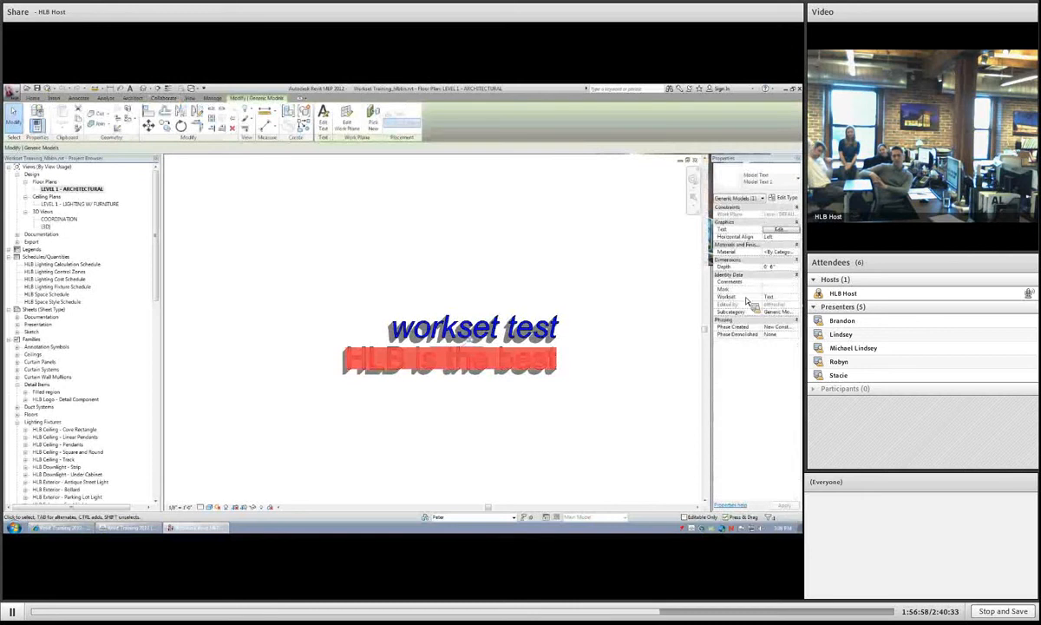
left_click(797, 297)
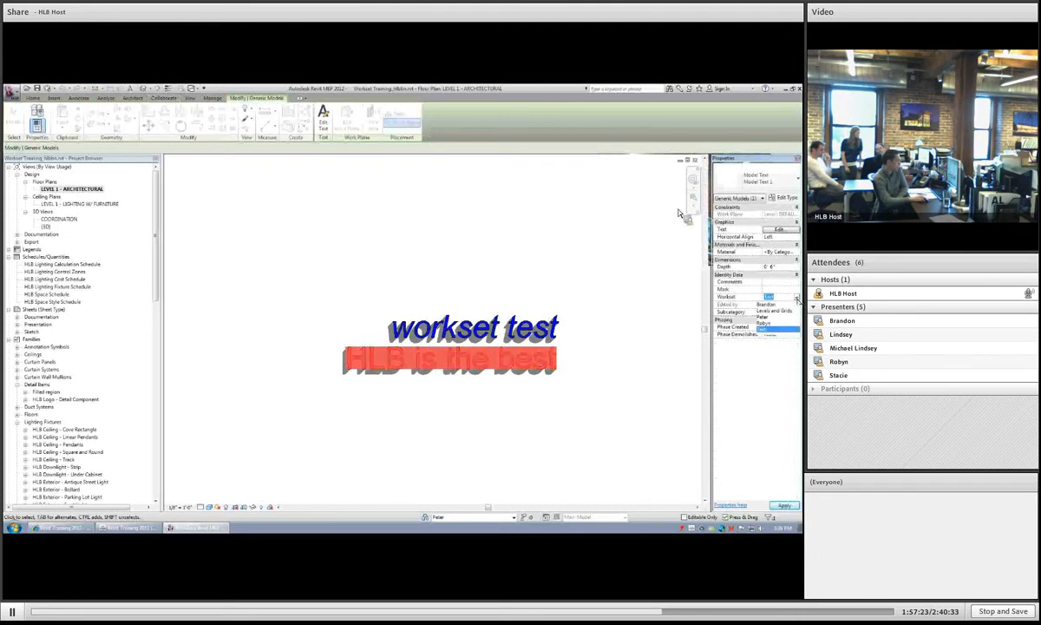
left_click(632, 178)
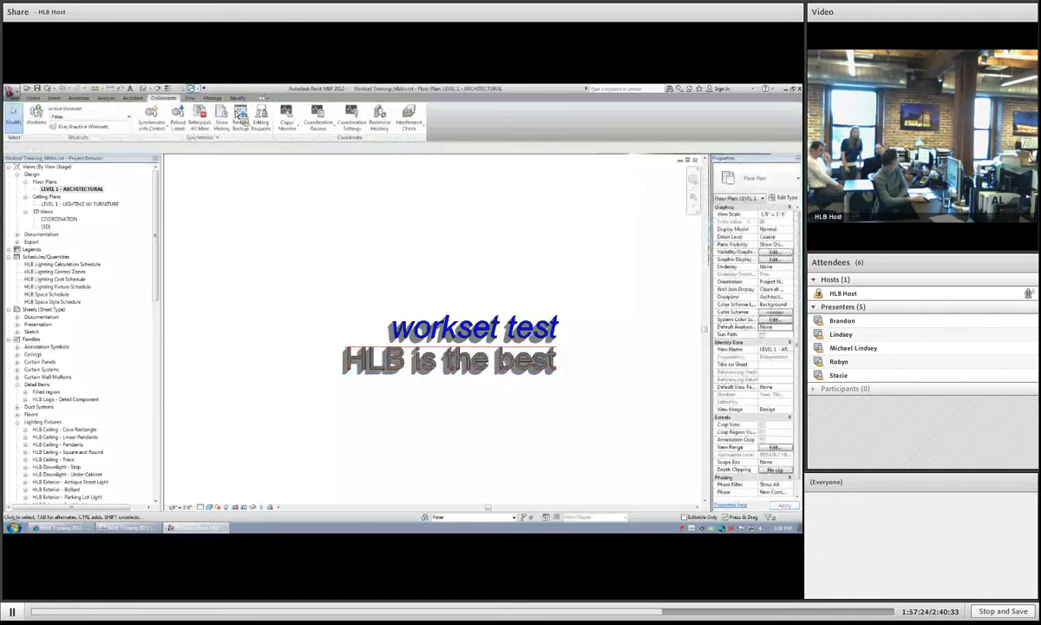
- Try to reload the latest changes from the central model and synchronize the local file with it
left_click(178, 117)
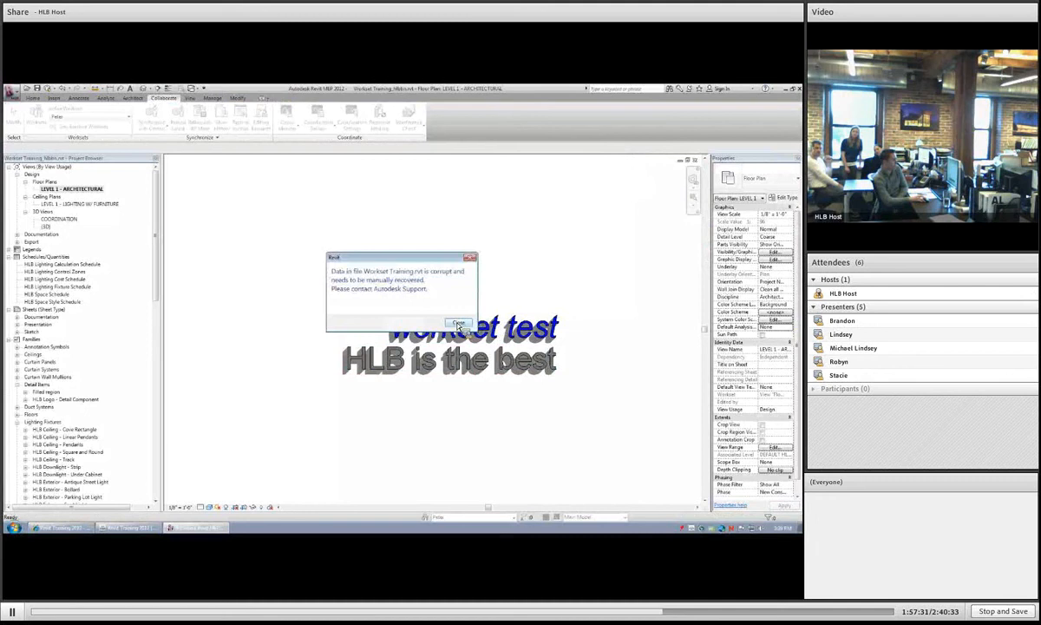
left_click(458, 323)
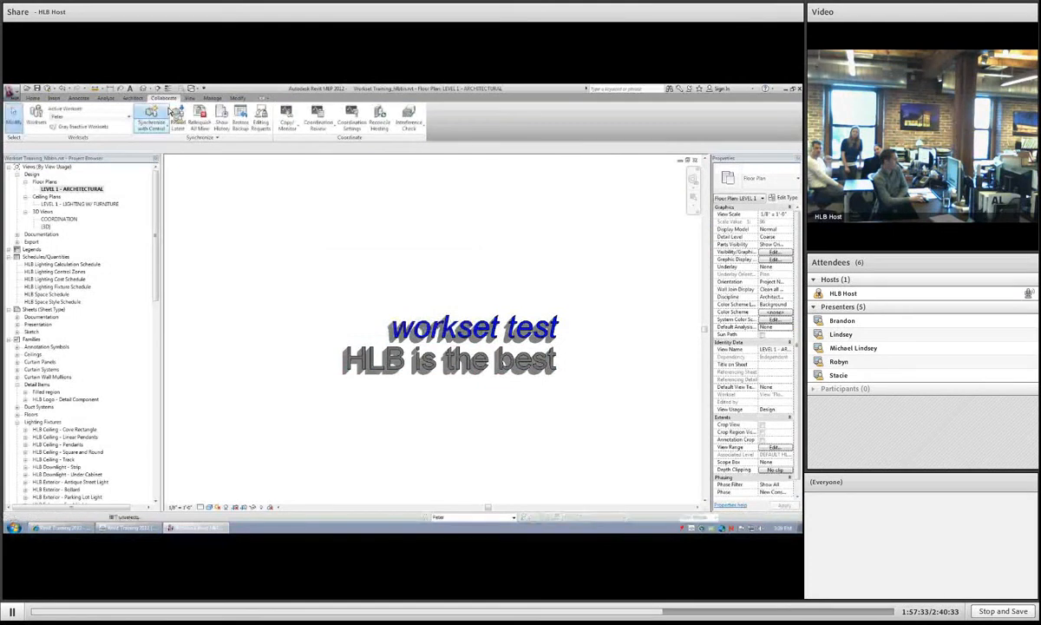
left_click(153, 118)
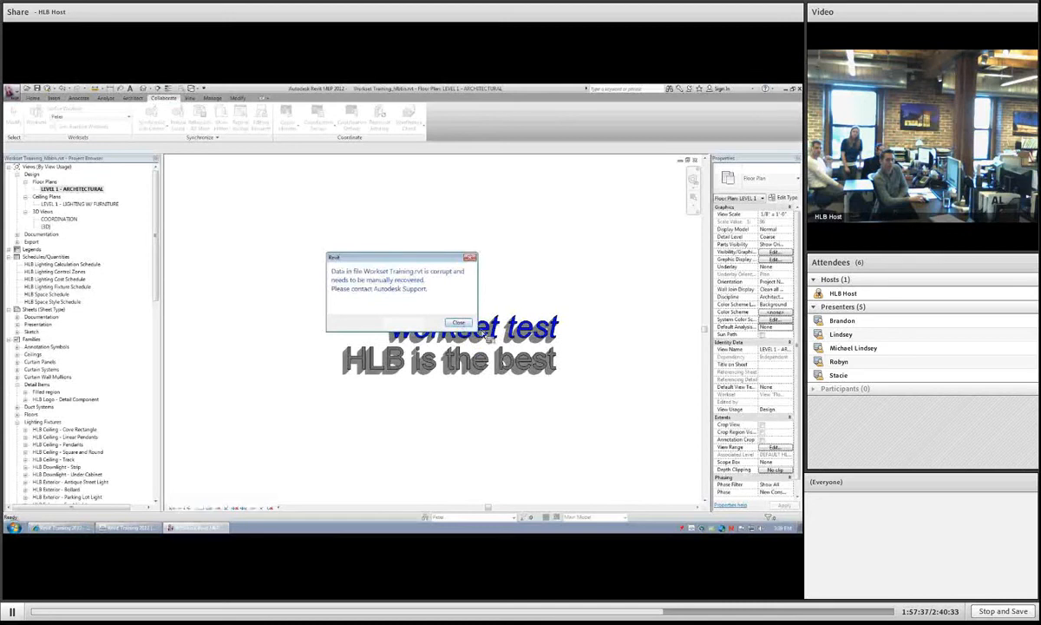
left_click(453, 325)
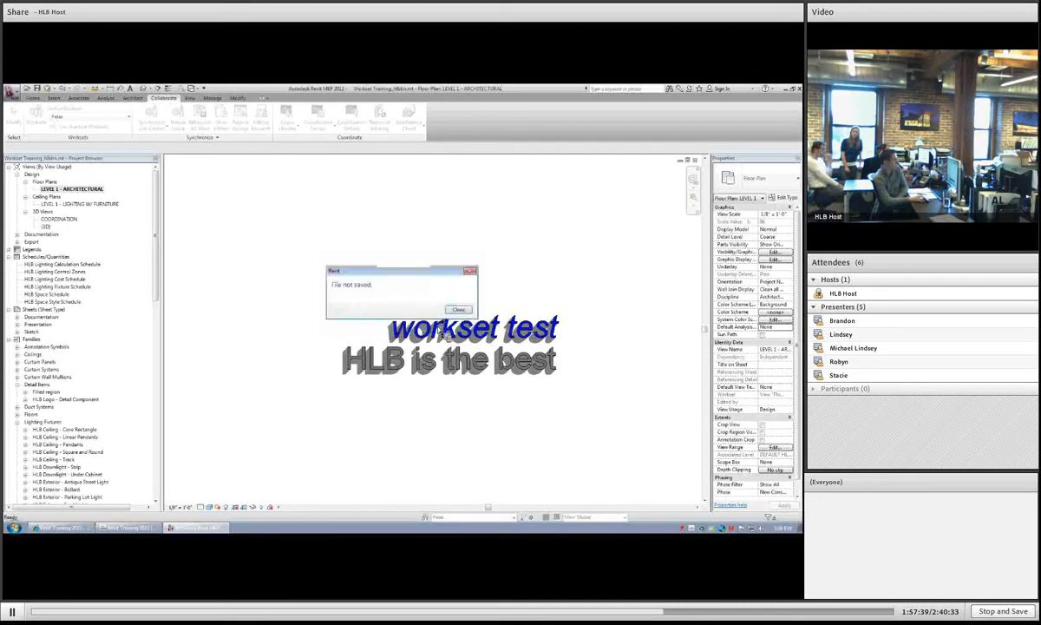
left_click(456, 309)
- Recheck the editor of the "HLB is the best" model text and synchronize the local file with the central model
left_click(382, 328)
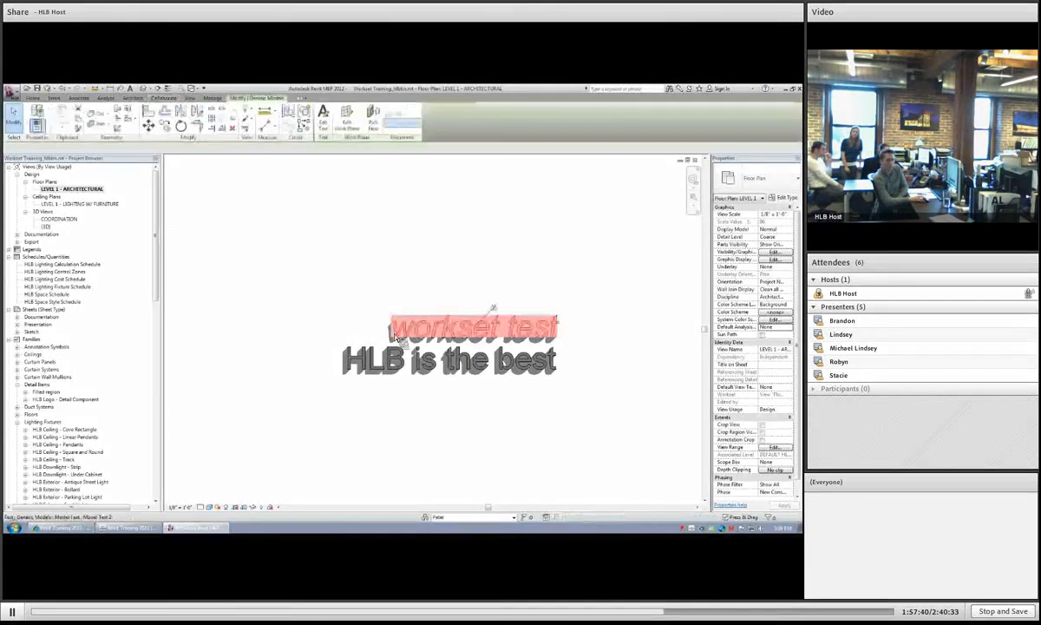
left_click(400, 375)
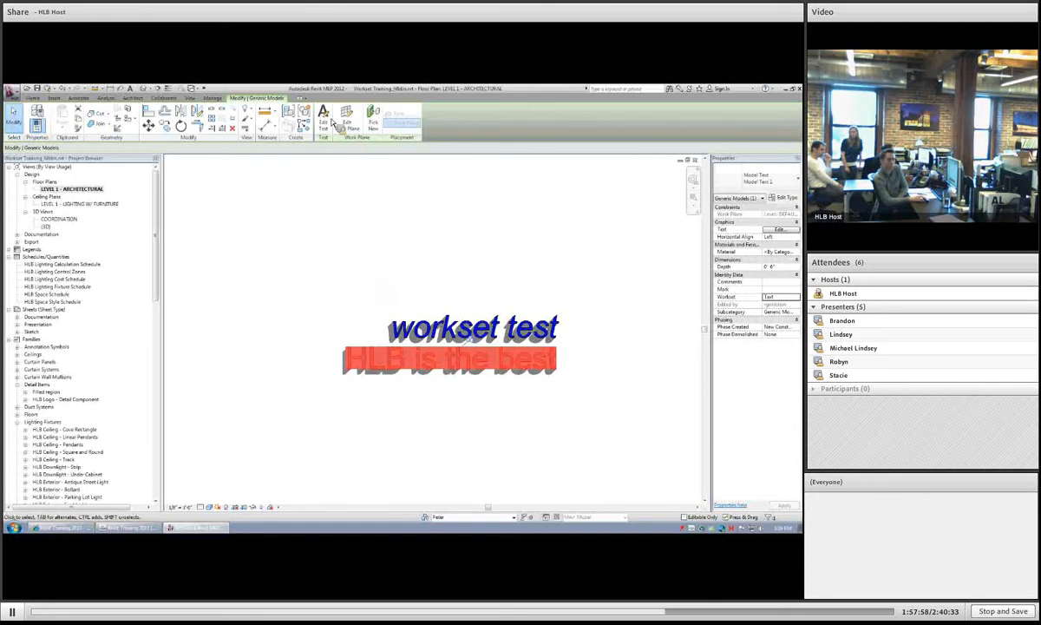
left_click(52, 89)
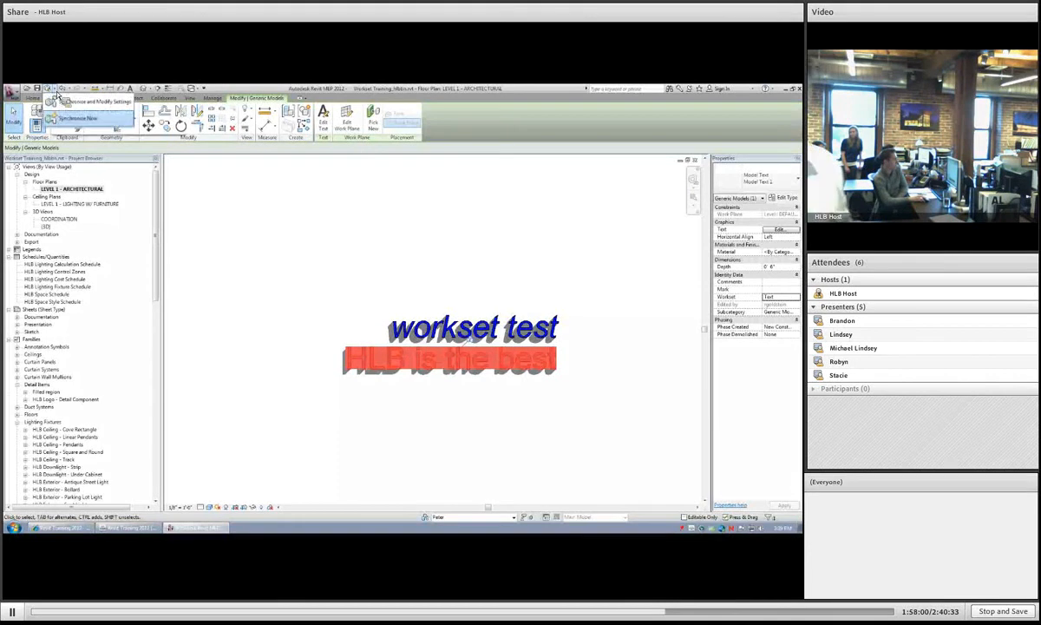
left_click(78, 118)
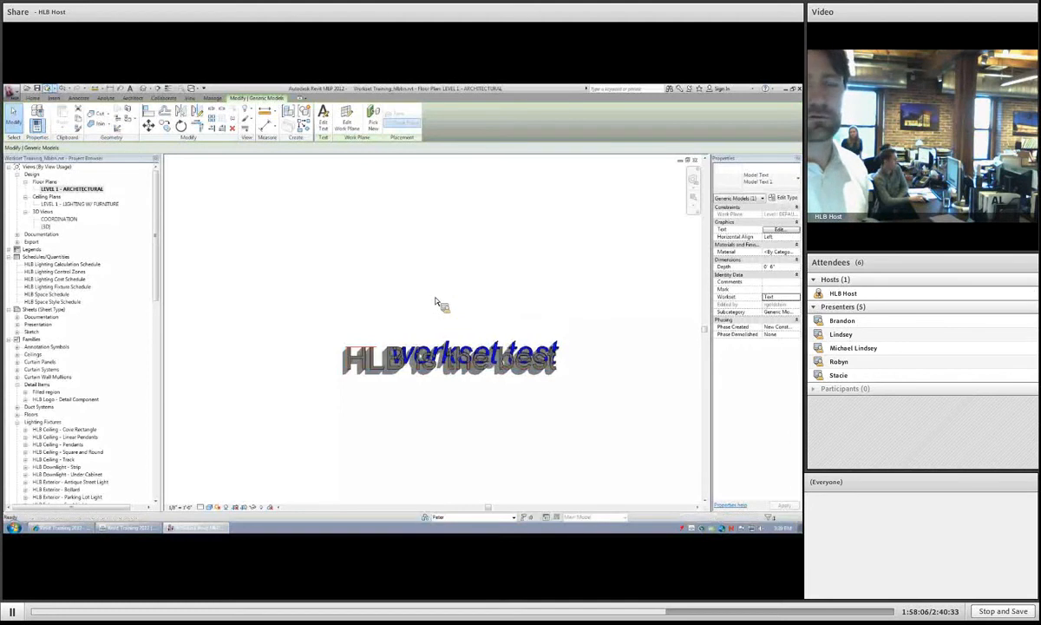
key("Escape")
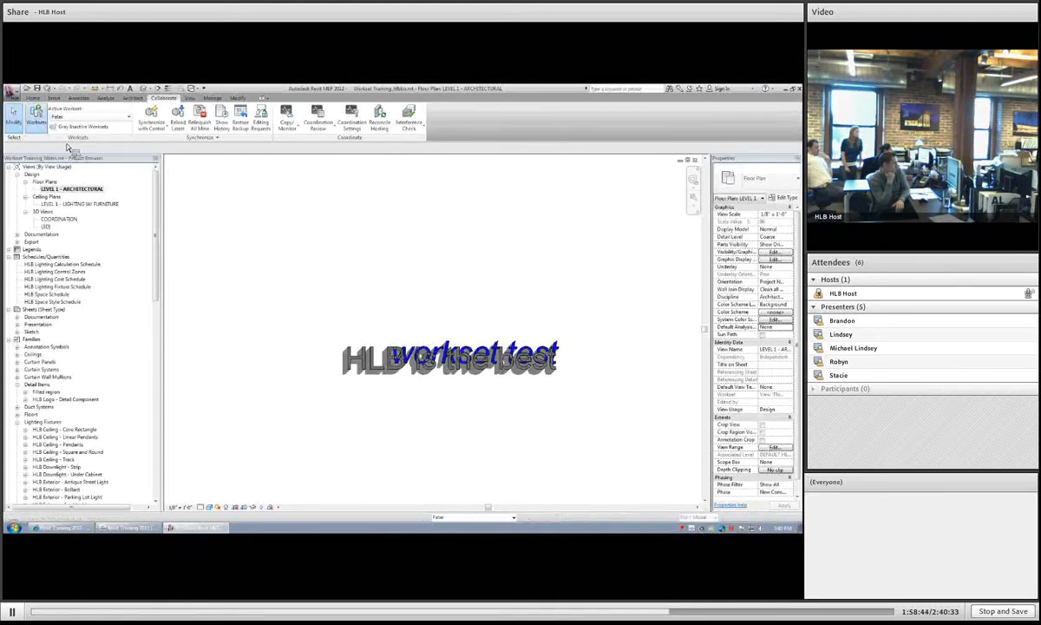
- Make the "Text" workset editable and active, and synchronize the local file with the central model
left_click(348, 287)
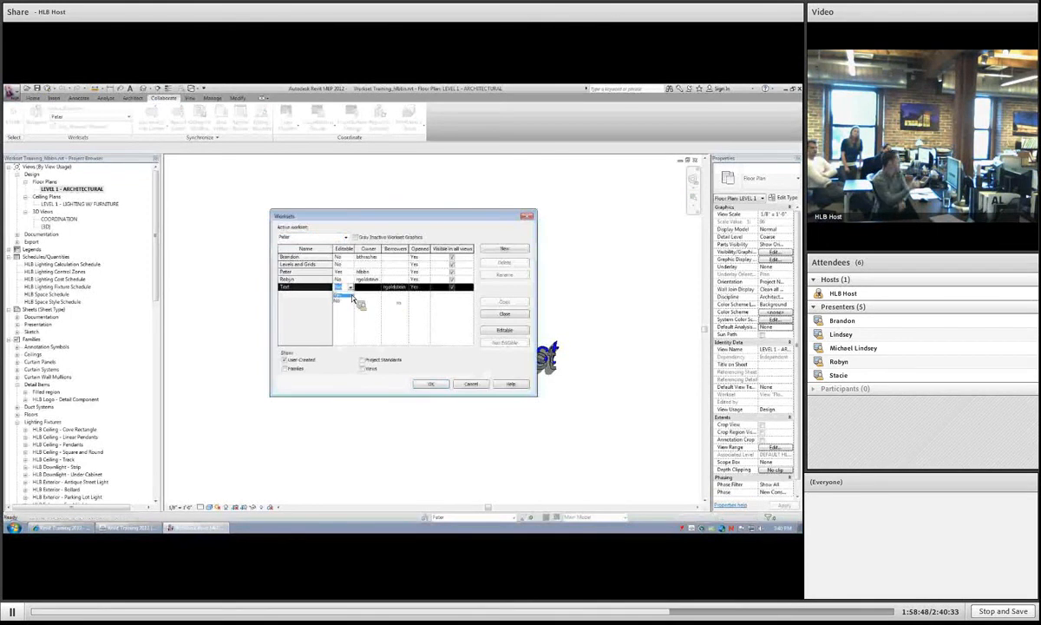
left_click(350, 296)
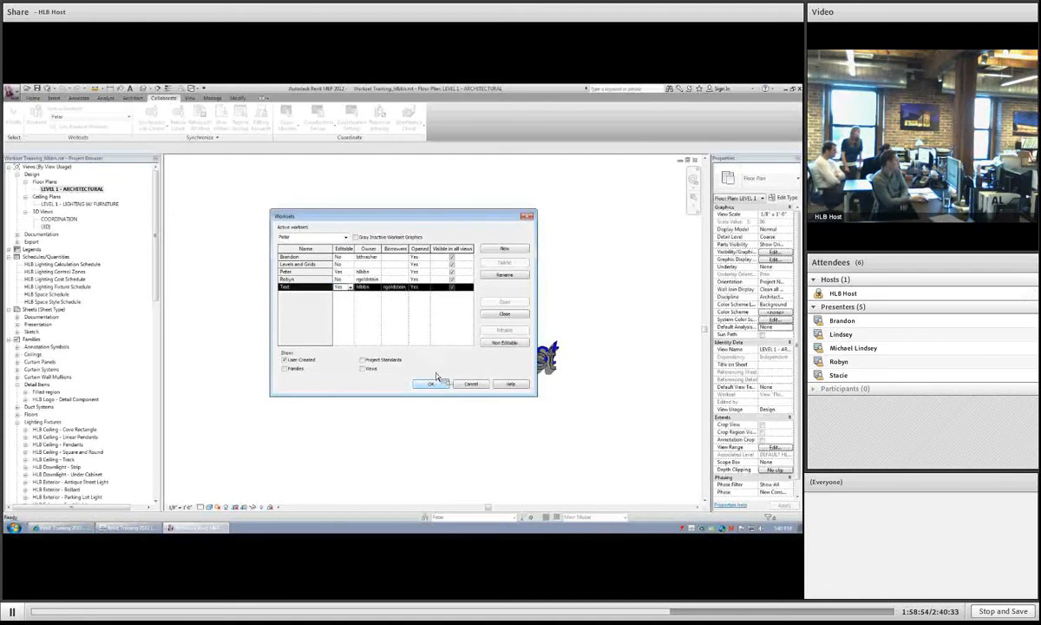
left_click(431, 384)
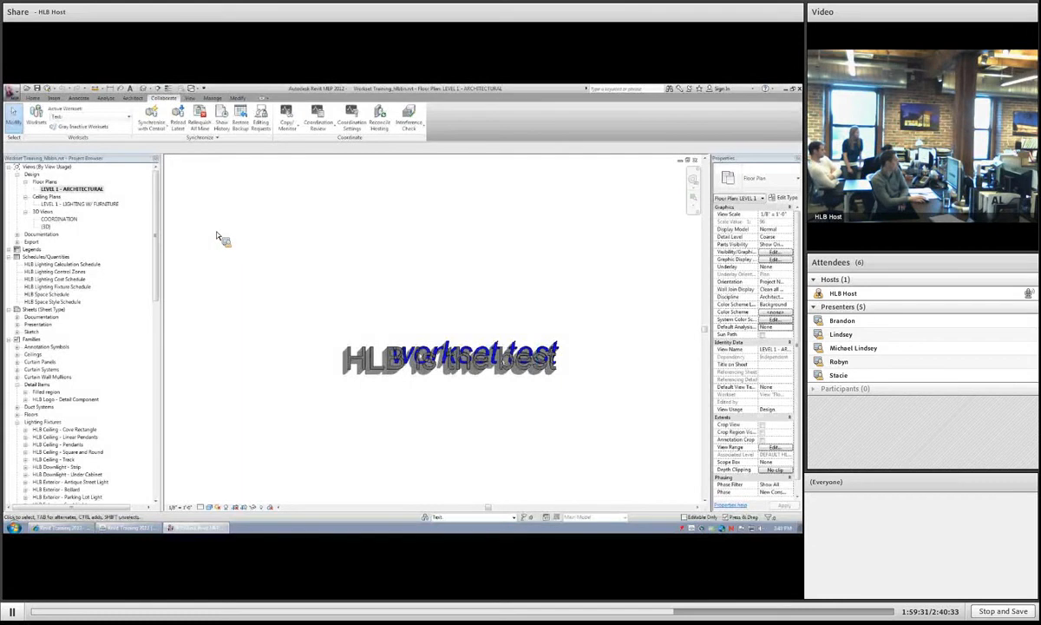
left_click(165, 128)
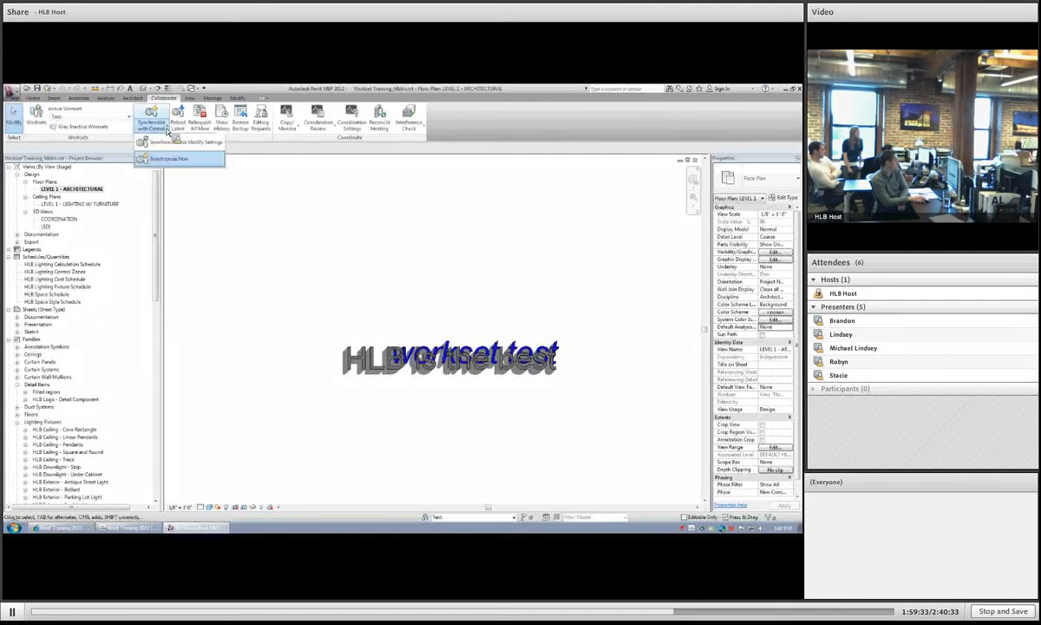
left_click(167, 159)
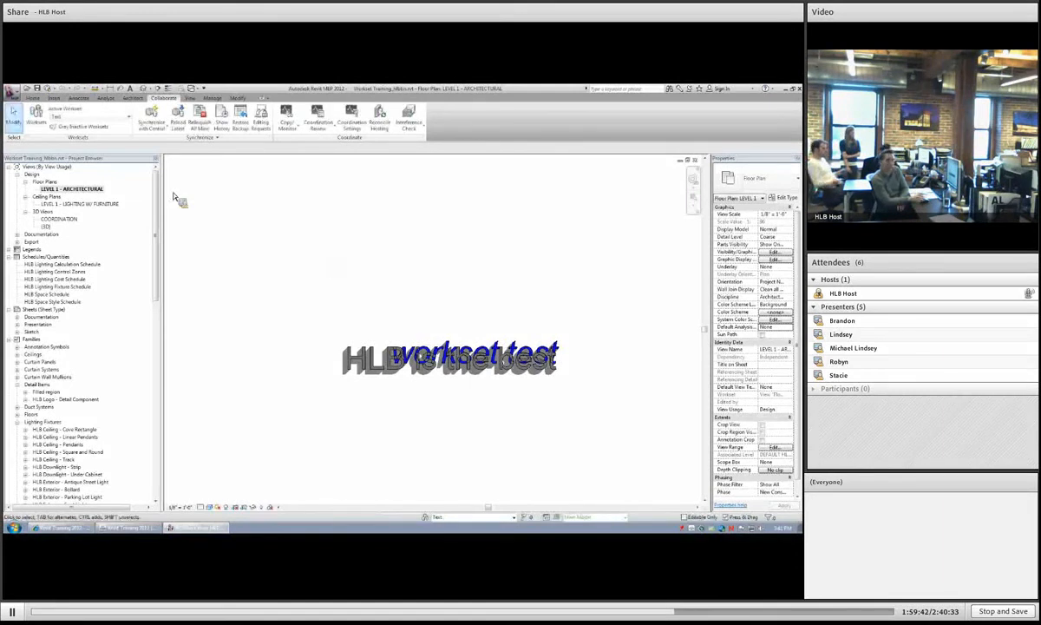
- Review the owners, borrowers and editability of all worksets and synchronize with the central model once more
left_click(36, 118)
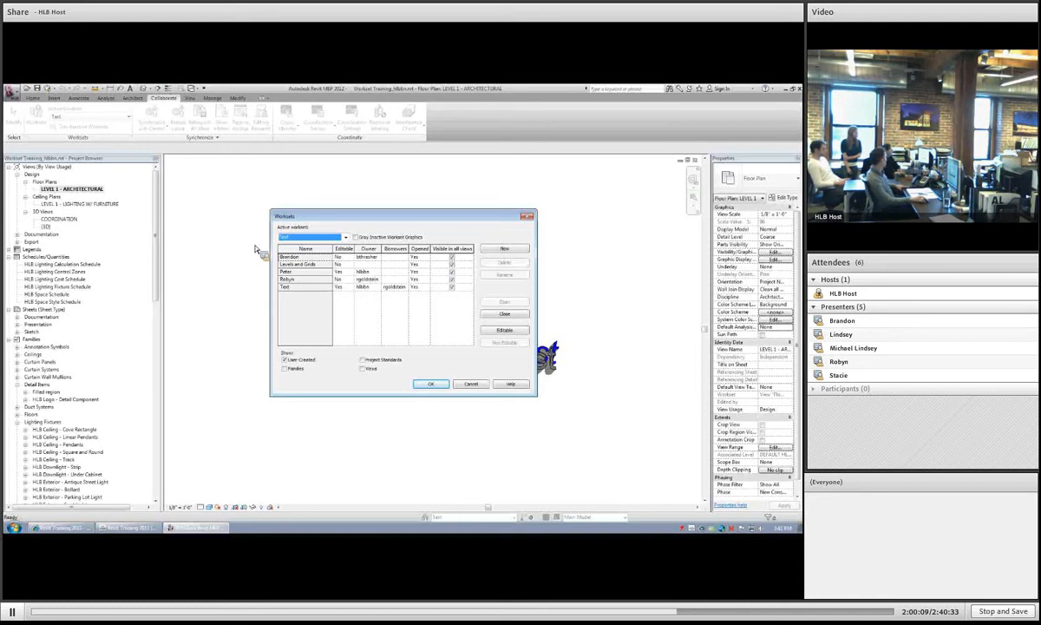
left_click(430, 384)
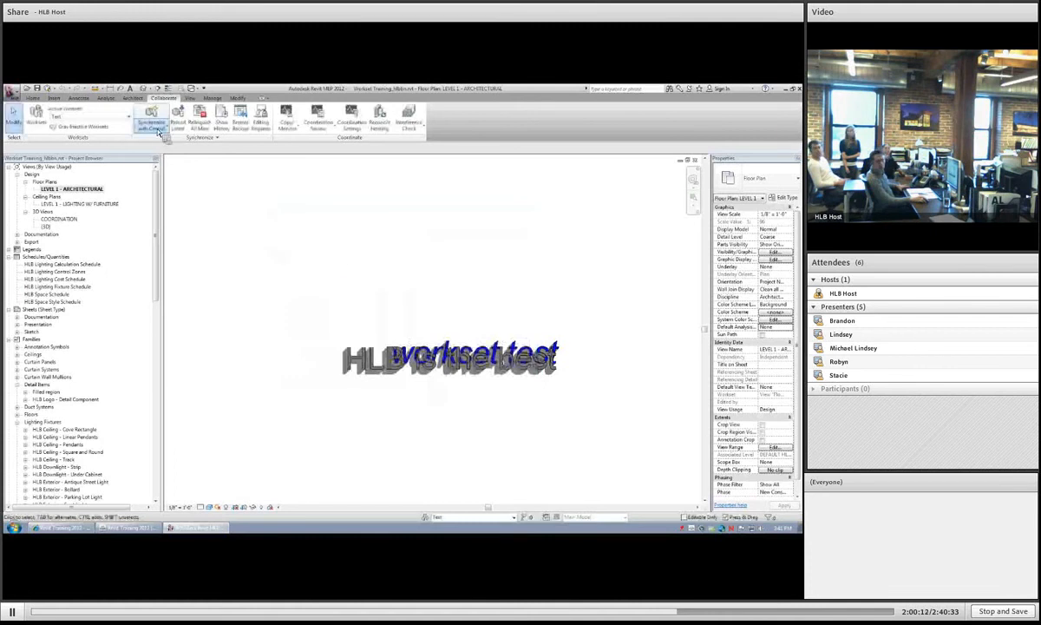
left_click(151, 128)
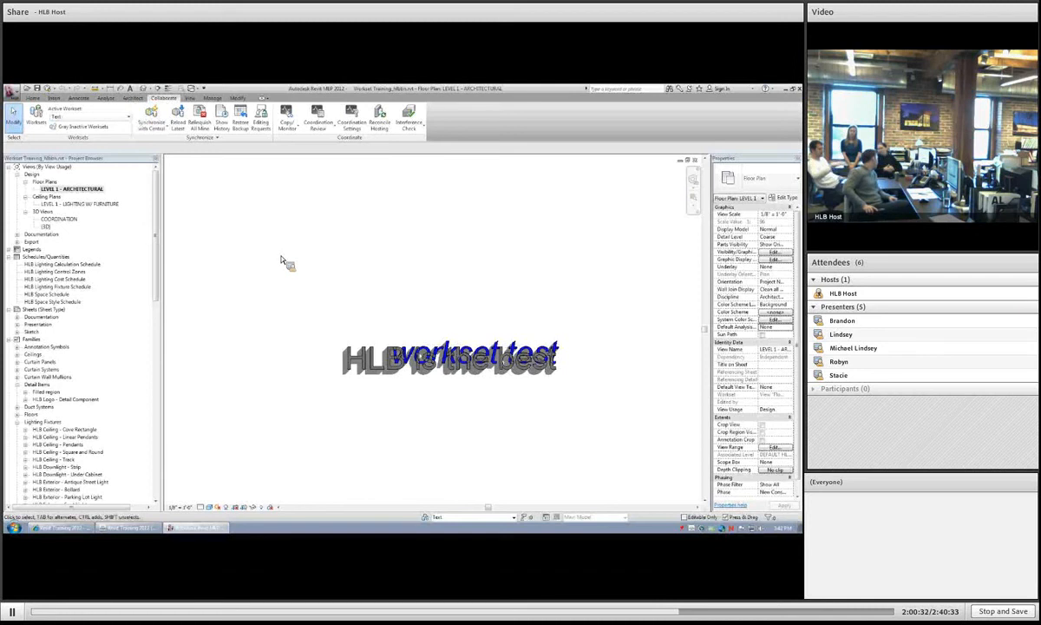
- Sketch a closed revision cloud around the two overlapping model texts in the LEVEL 1 - ARCHITECTURAL plan and finish the sketch
left_click(78, 97)
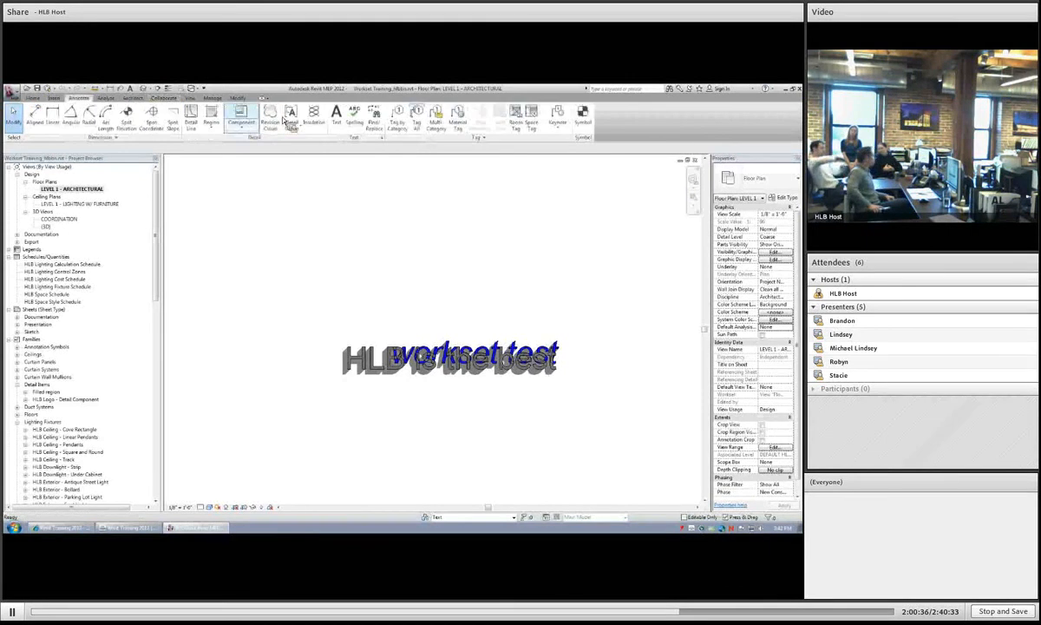
left_click(272, 117)
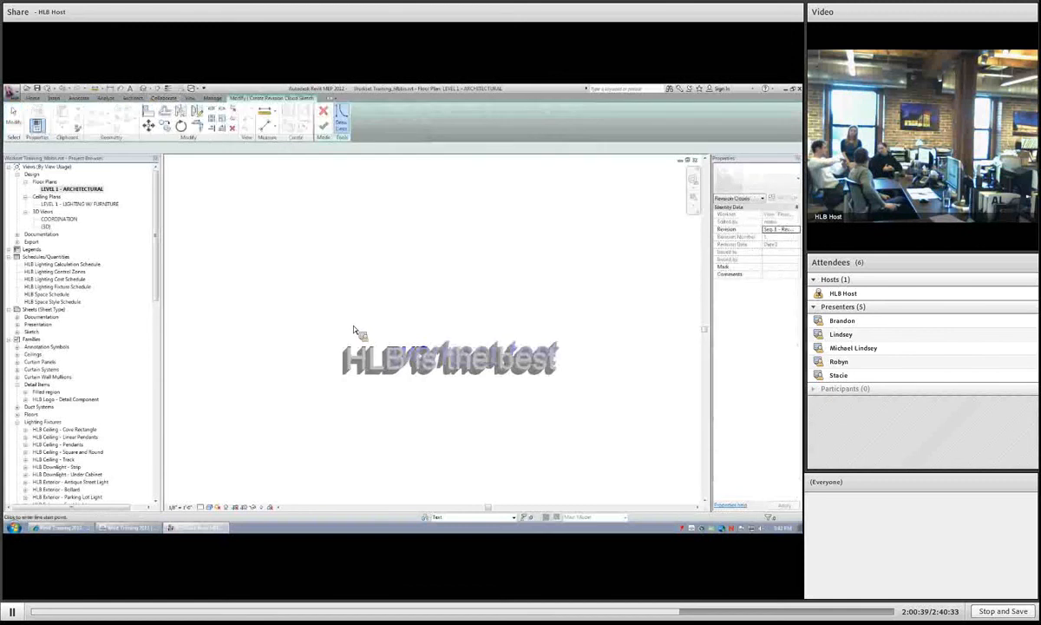
left_click(348, 329)
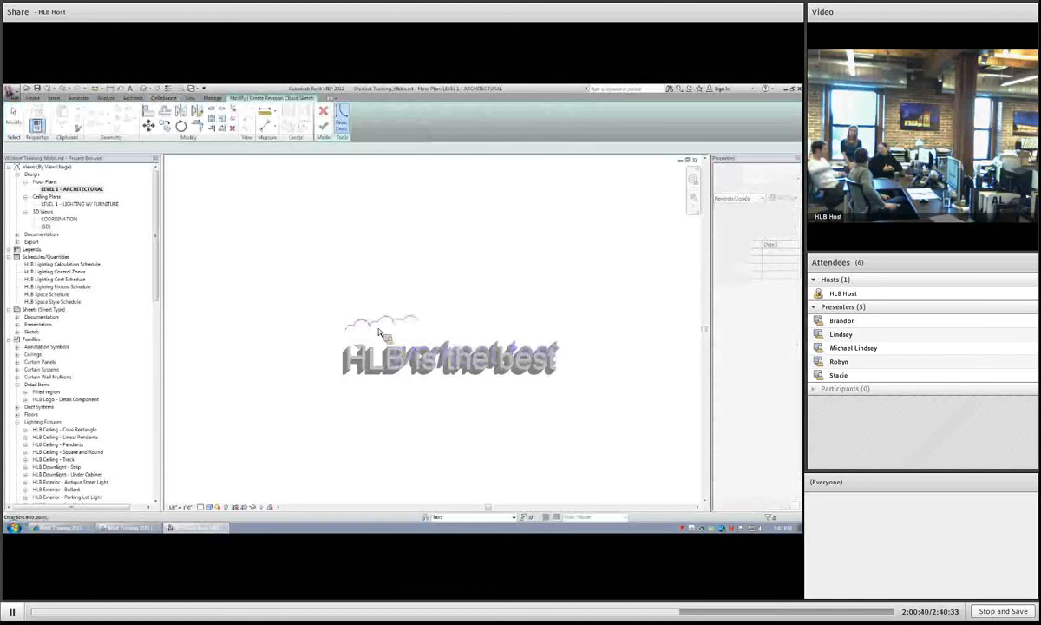
left_click(489, 321)
left_click(533, 310)
left_click(612, 337)
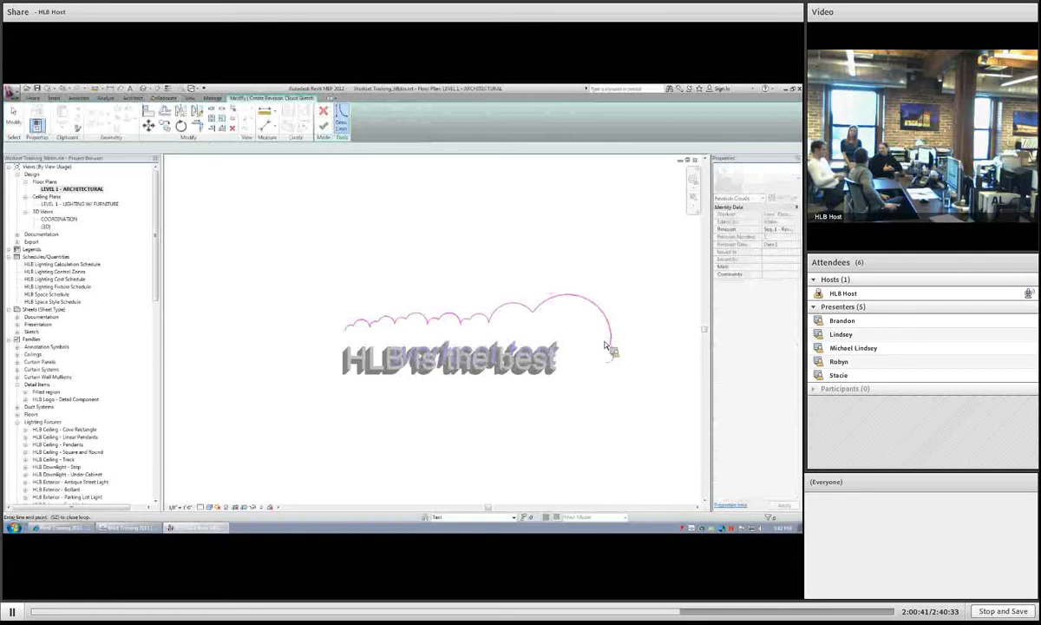
left_click(613, 371)
left_click(583, 404)
left_click(566, 416)
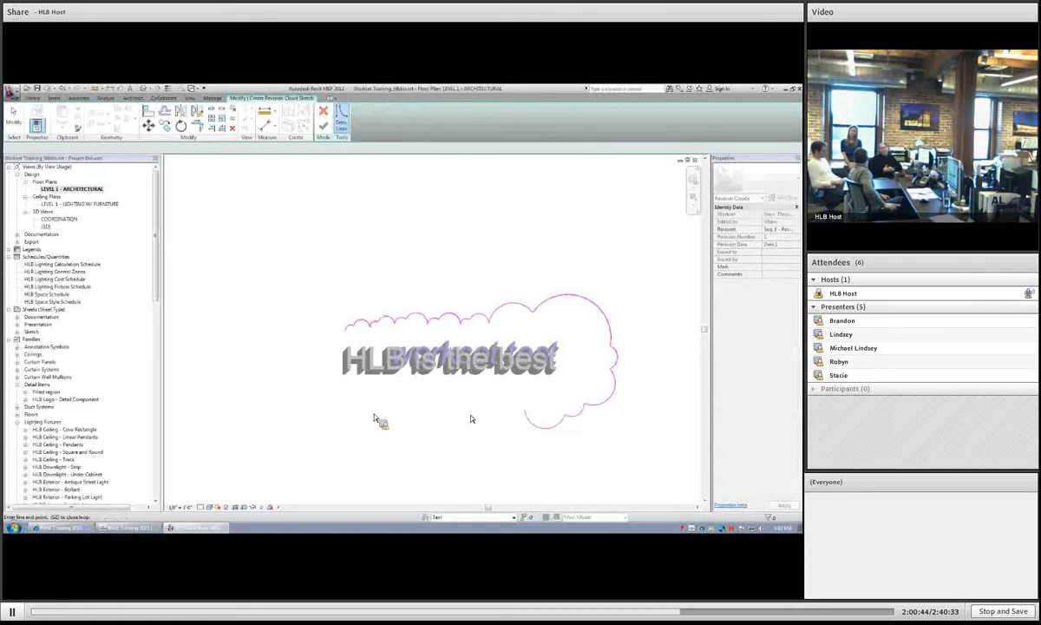
left_click(349, 332)
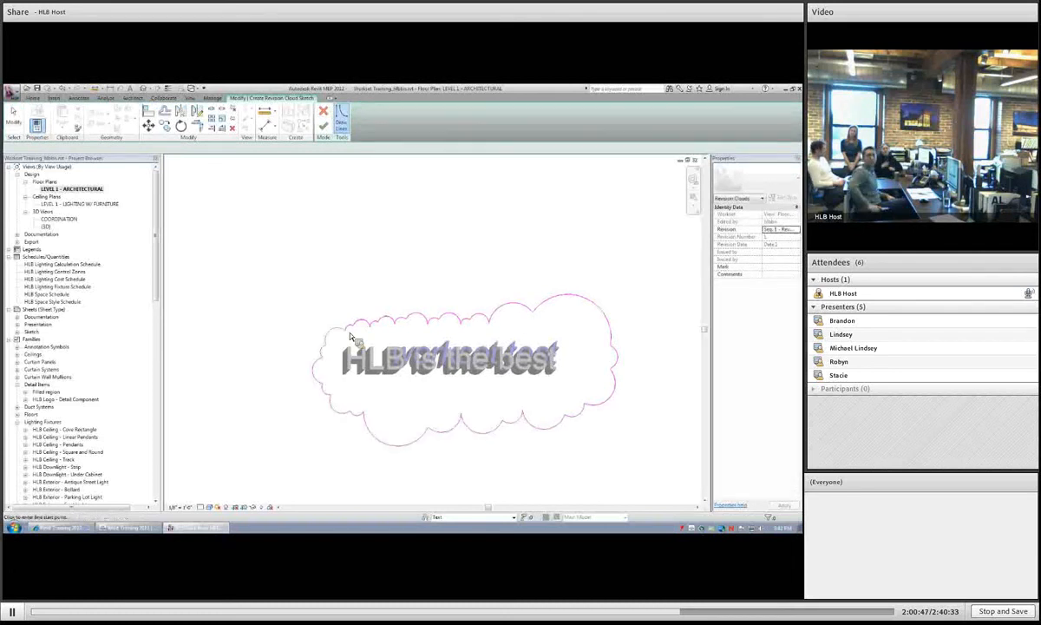
left_click(325, 128)
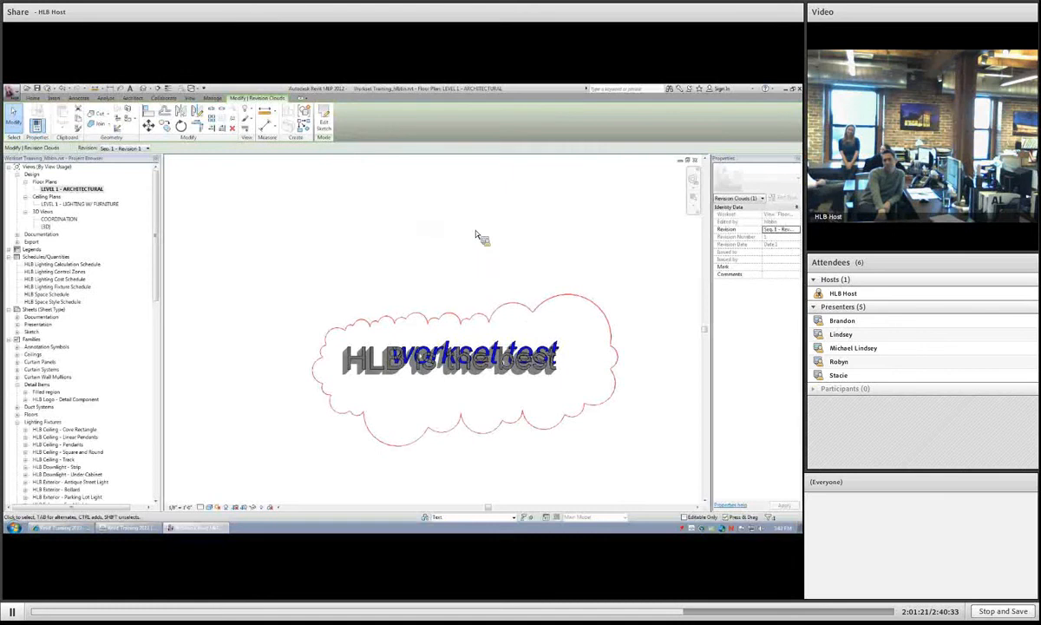
- Deselect the revision cloud and synchronize the local file with the central model
key("Escape")
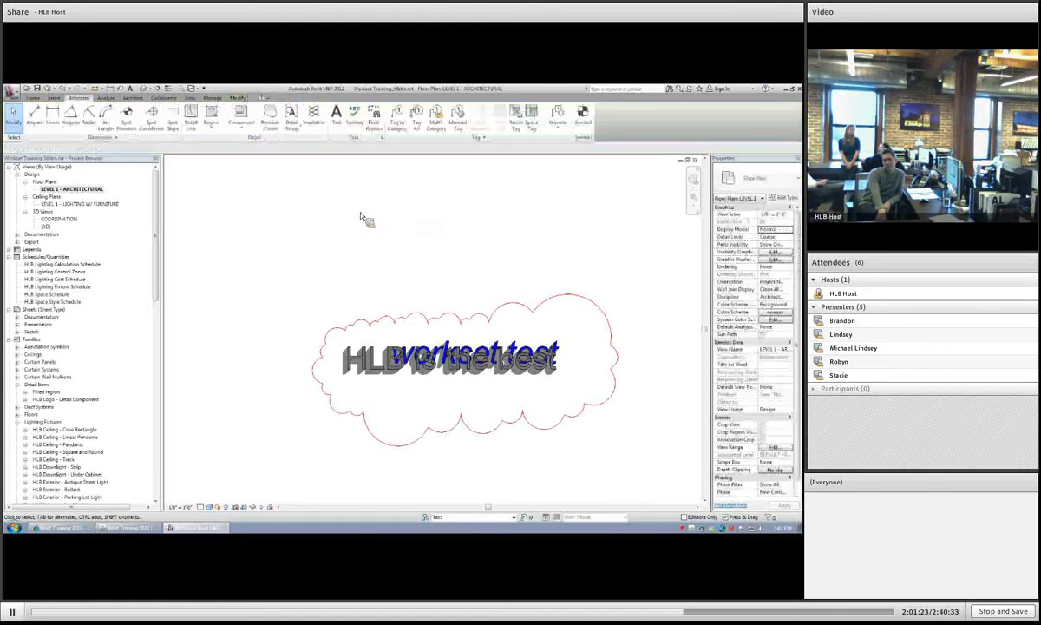
left_click(163, 97)
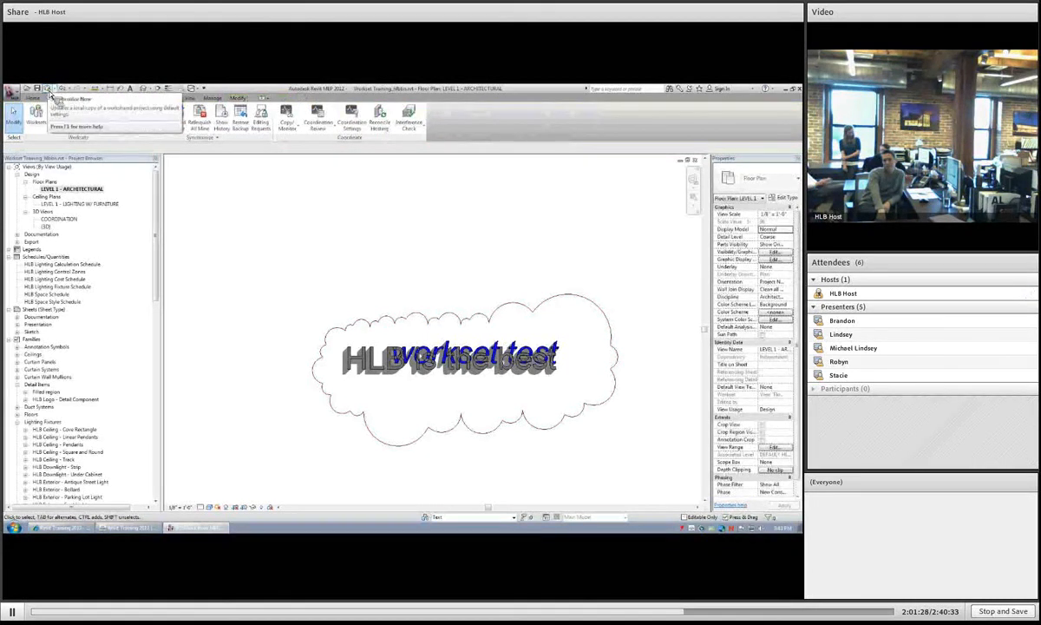
left_click(49, 91)
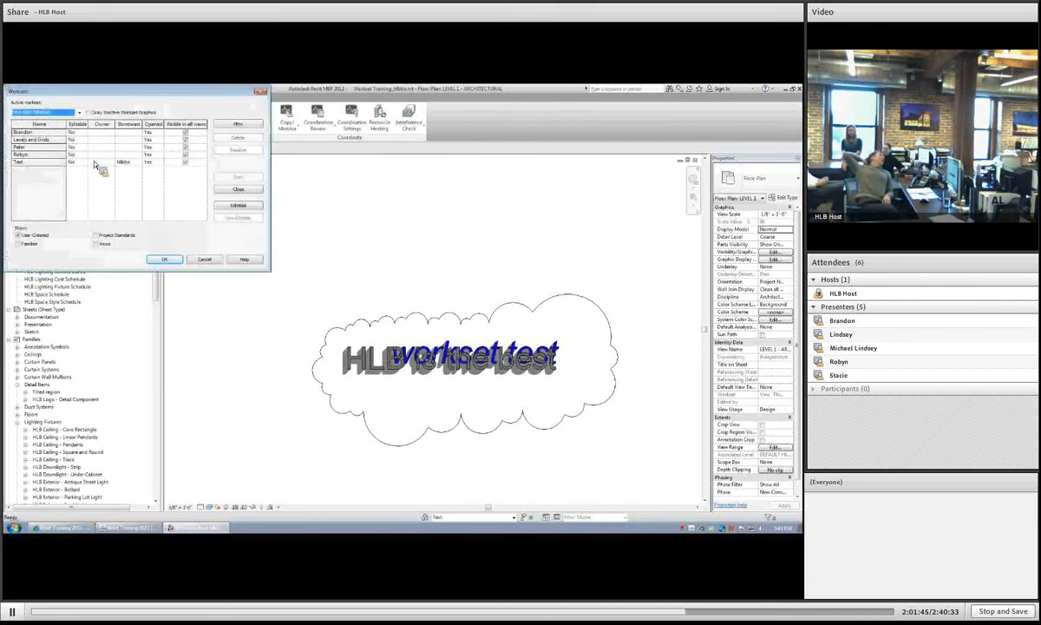
- Make the personal workset listed directly below "Levels and Grids" editable and accept the workset changes
left_click(84, 148)
left_click(84, 147)
left_click(79, 157)
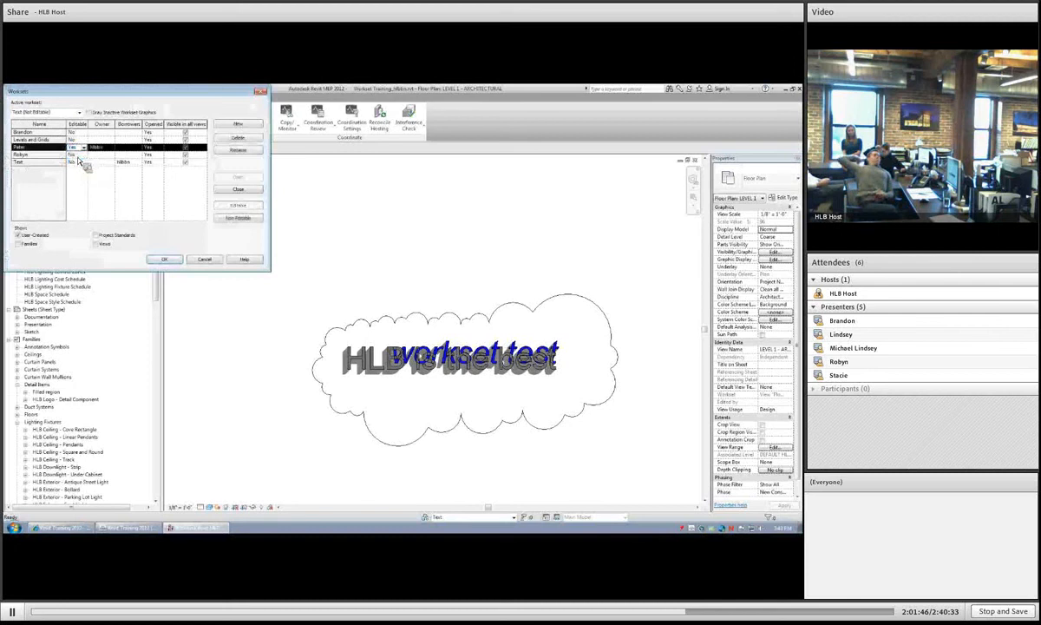
left_click(178, 260)
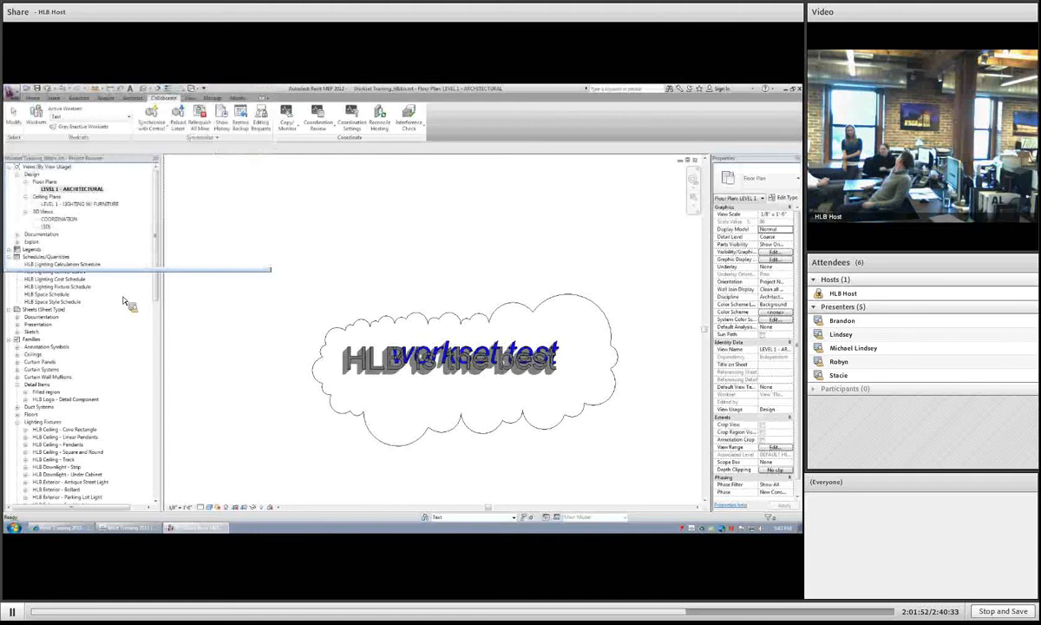
- Place a row of six HLB Downlight - Strip fixtures, type 24" - 120V, above the model texts in the LEVEL 1 - LIGHTING W/ FURNITURE ceiling plan
double_click(78, 204)
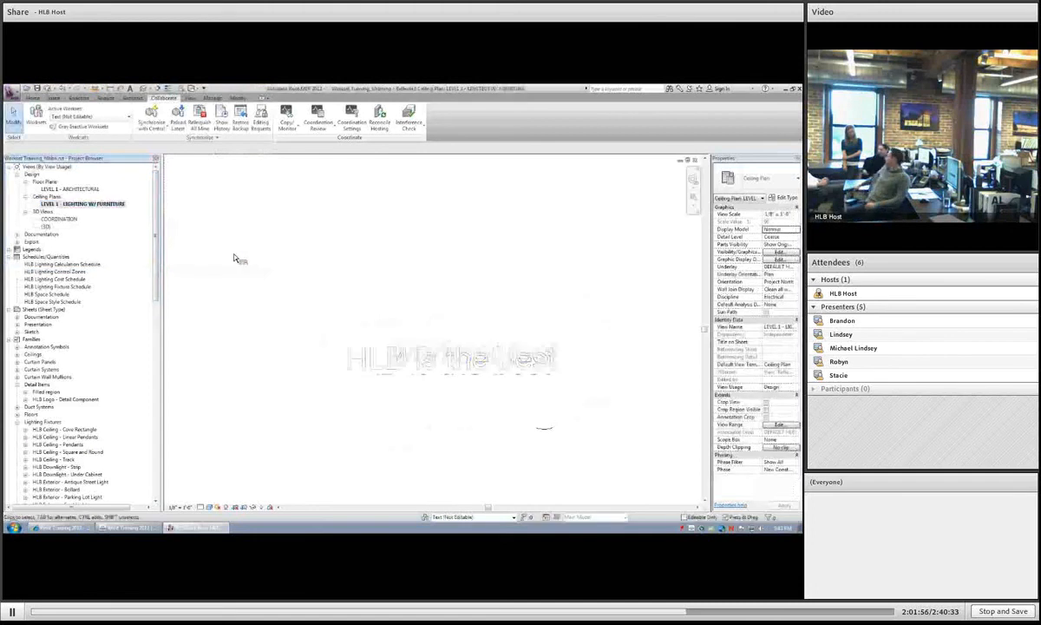
scroll(48, 374, "down", 4)
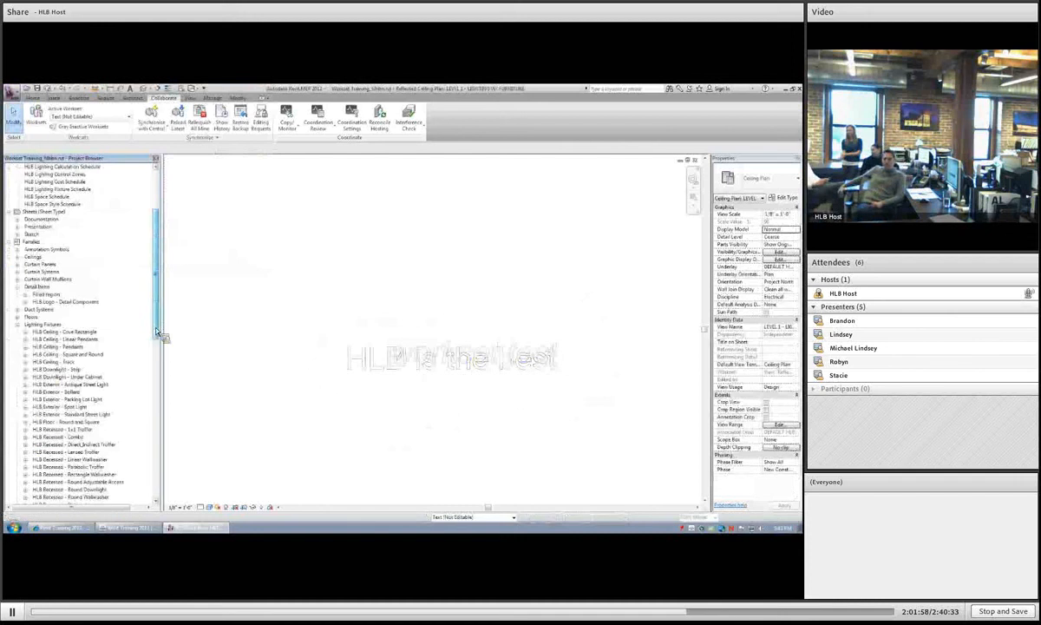
double_click(52, 370)
left_click_drag(52, 378, 73, 382)
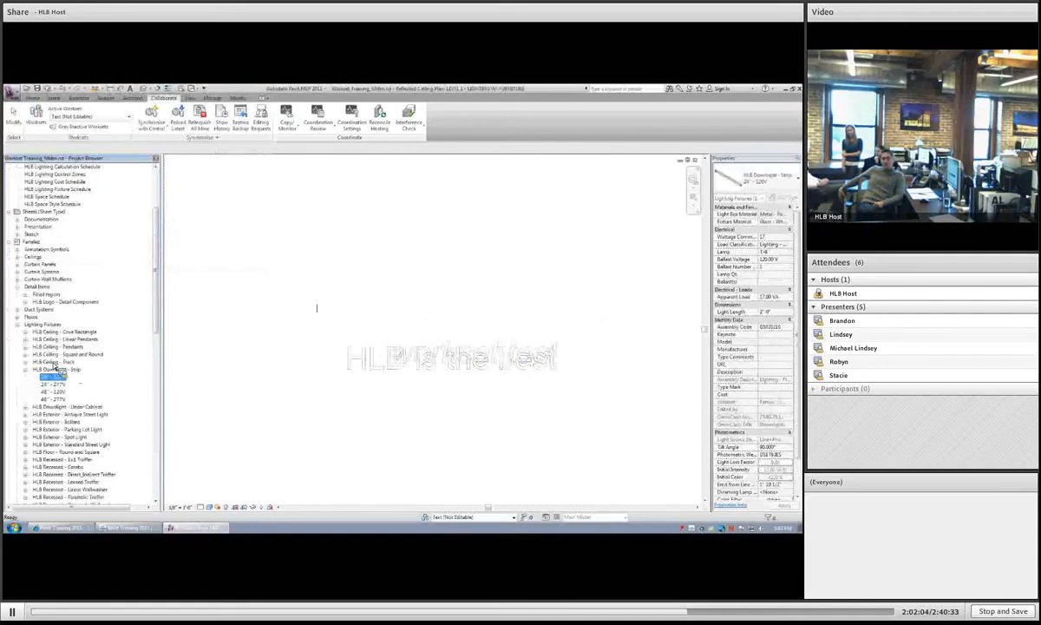
left_click_drag(57, 385, 353, 326)
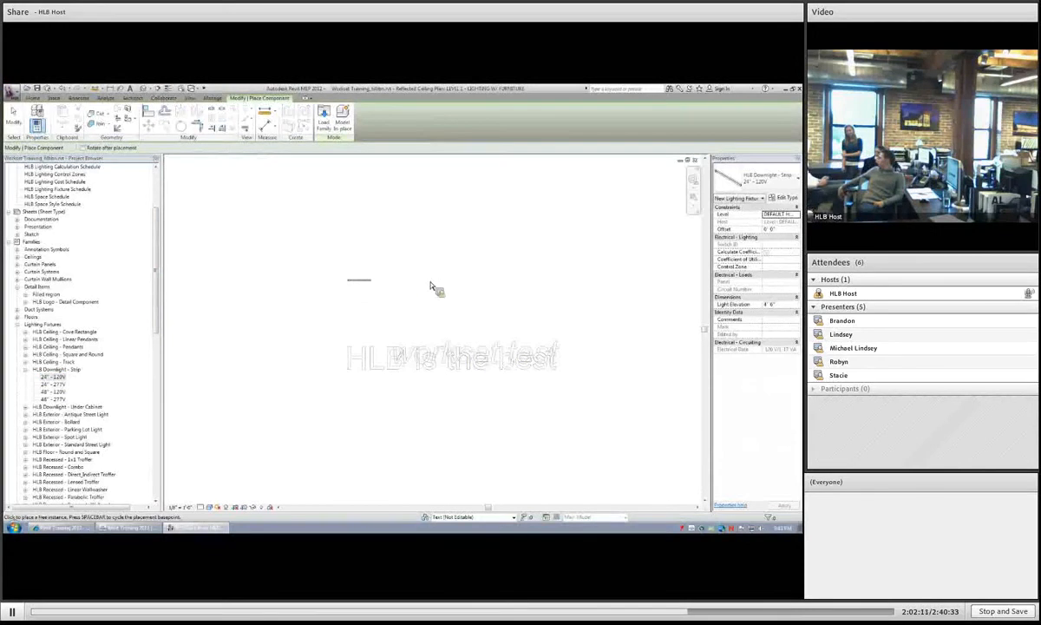
left_click(494, 285)
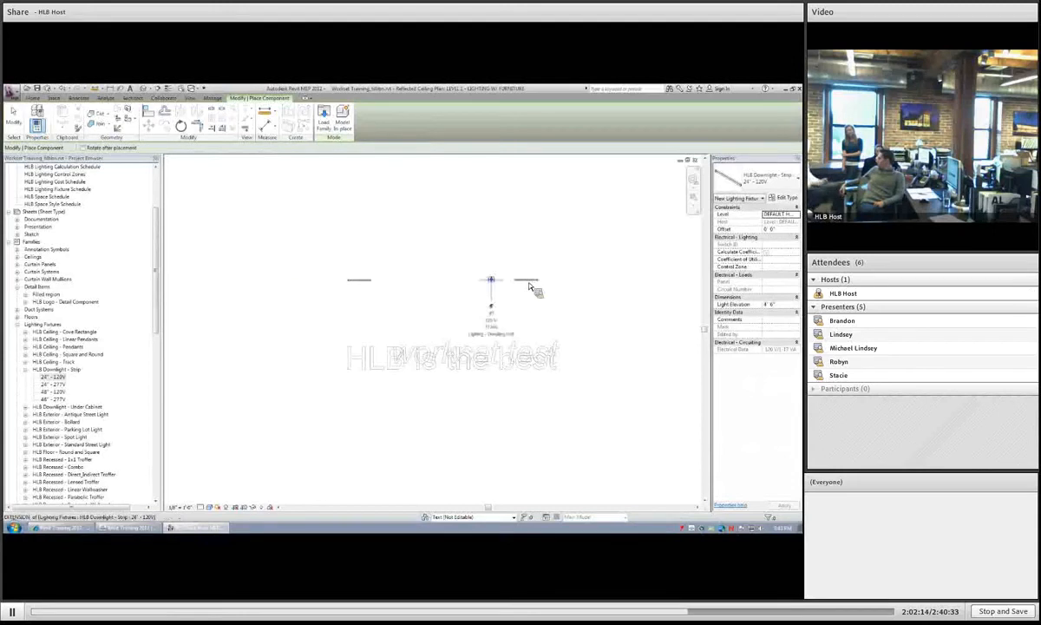
left_click(529, 286)
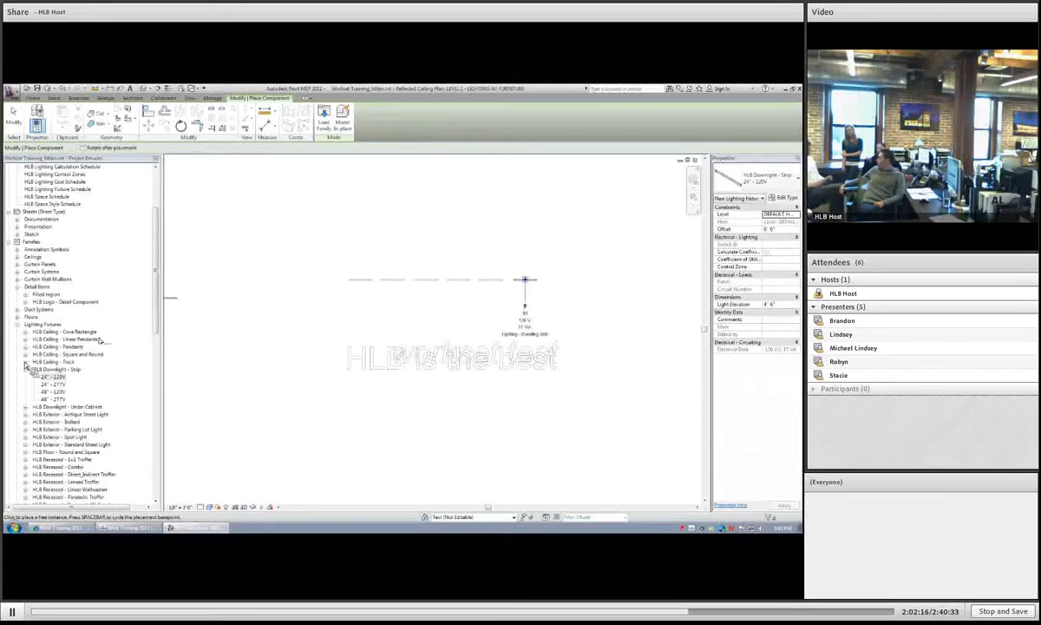
left_click(26, 354)
left_click(47, 362)
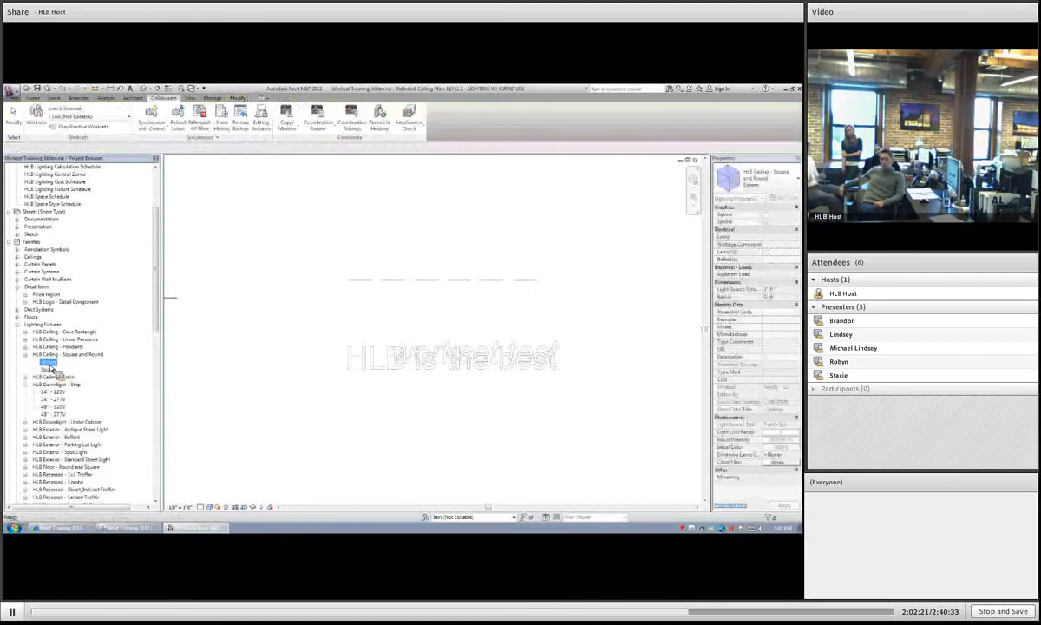
left_click(26, 355)
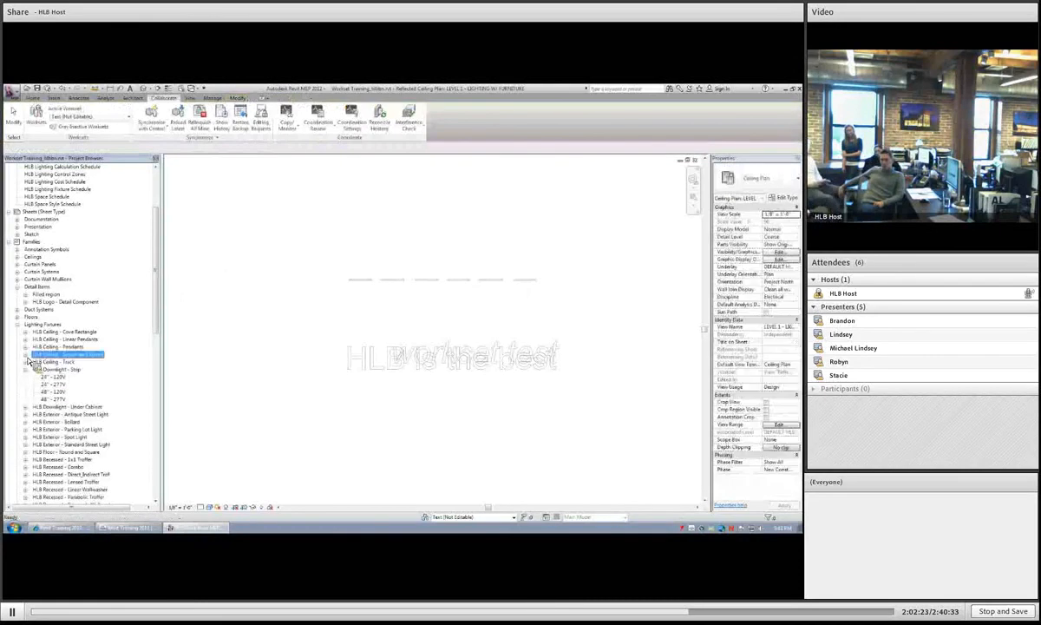
- Place three HLB Ceiling - Linear Pendants of type 4' Direct/Indirect in a row between the strip fixtures and the model texts
left_click(26, 340)
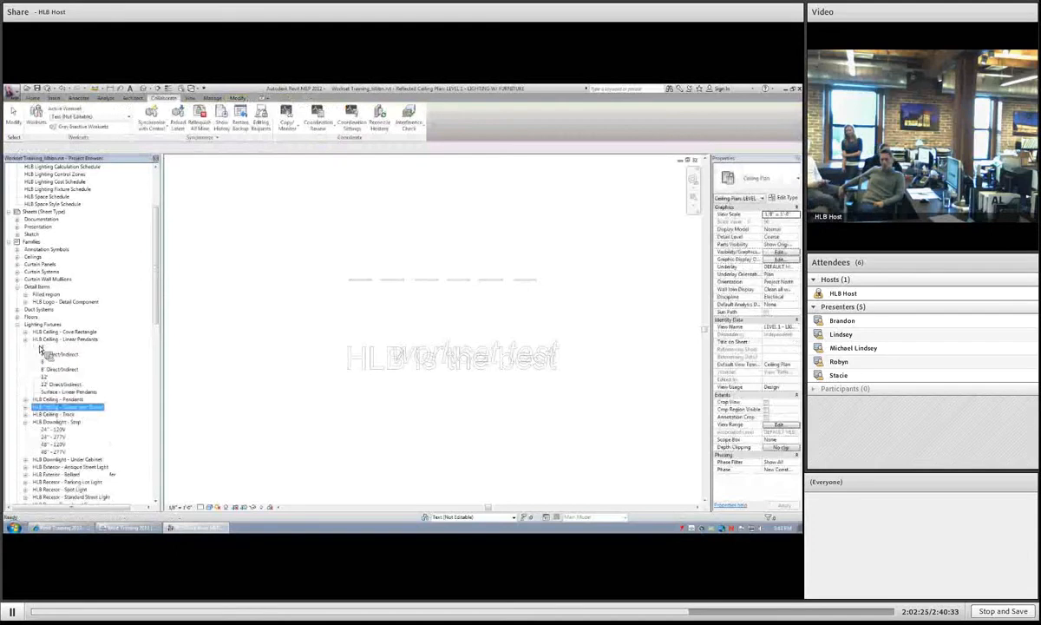
left_click(54, 354)
left_click_drag(50, 357, 344, 326)
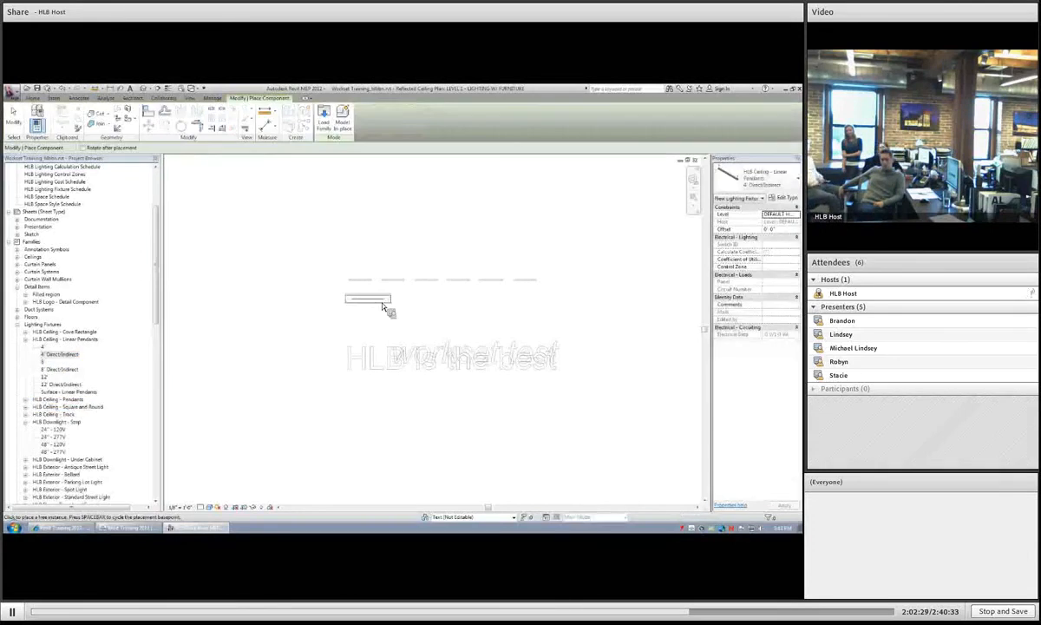
left_click(443, 302)
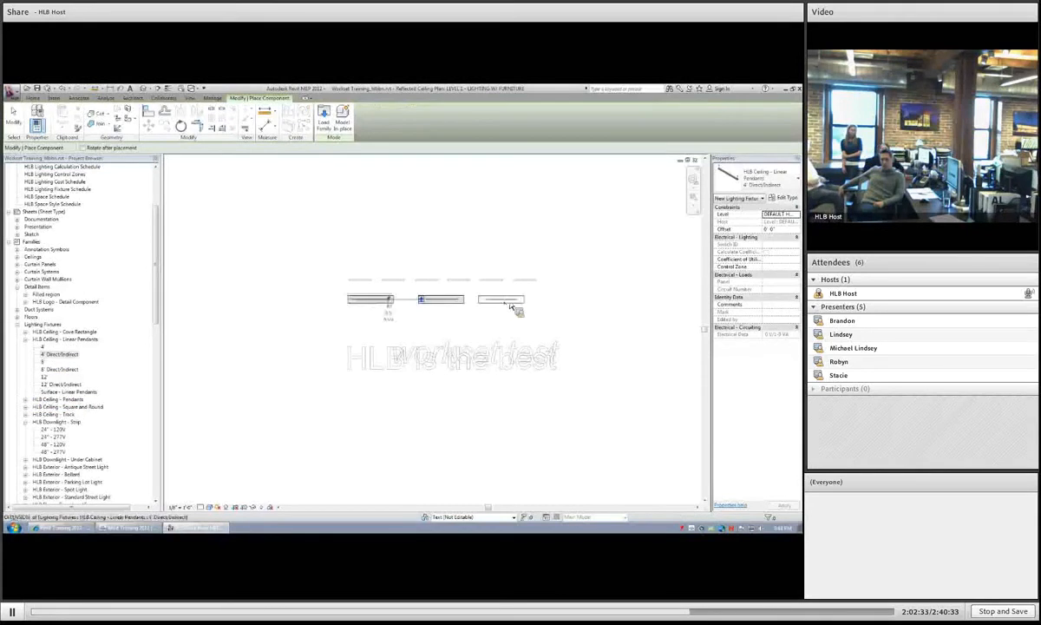
left_click(517, 304)
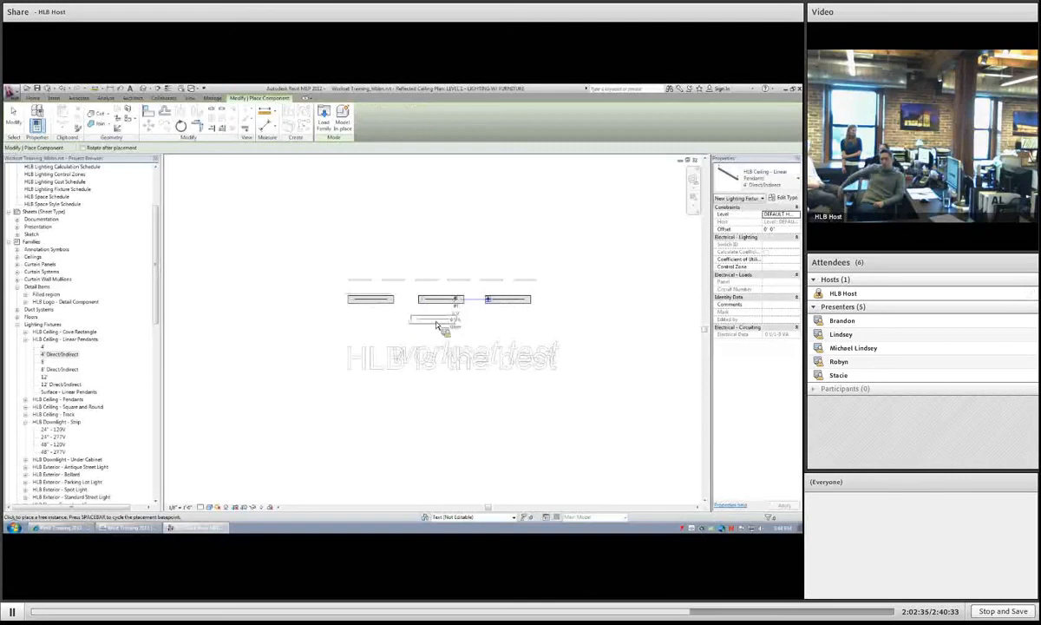
key("Escape")
key("Escape")
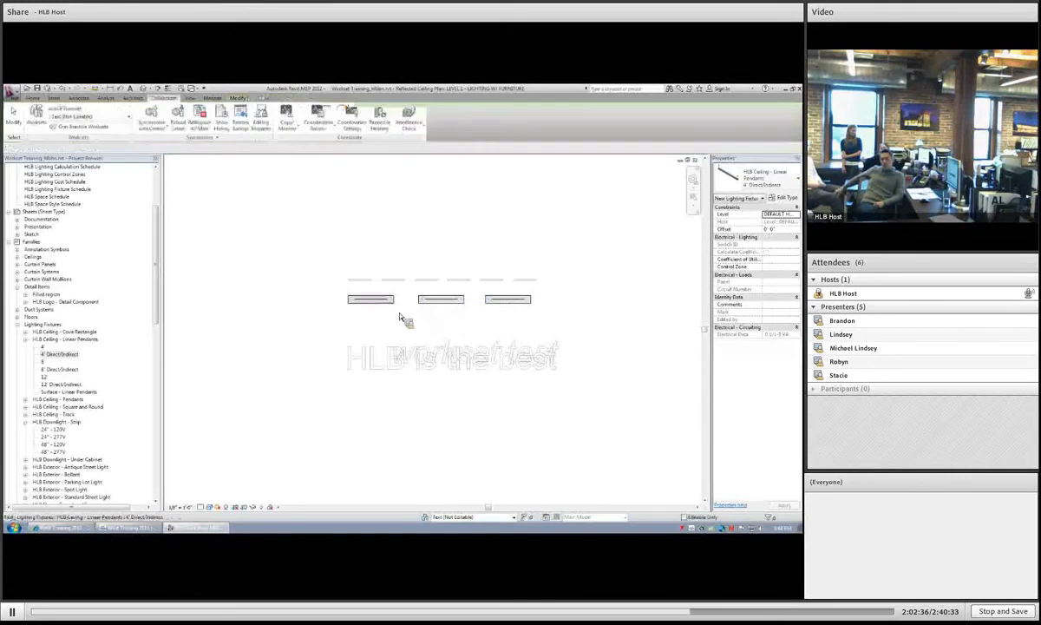
- Shift the leftmost linear pendant slightly to the right and synchronize the local file with the central model
left_click_drag(380, 300, 422, 317)
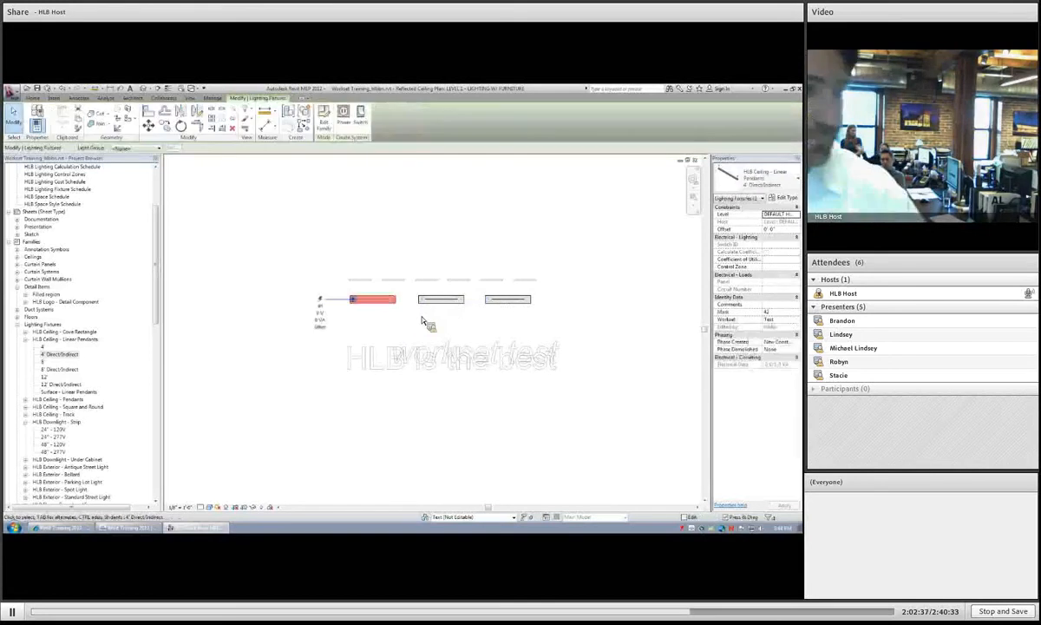
key("Escape")
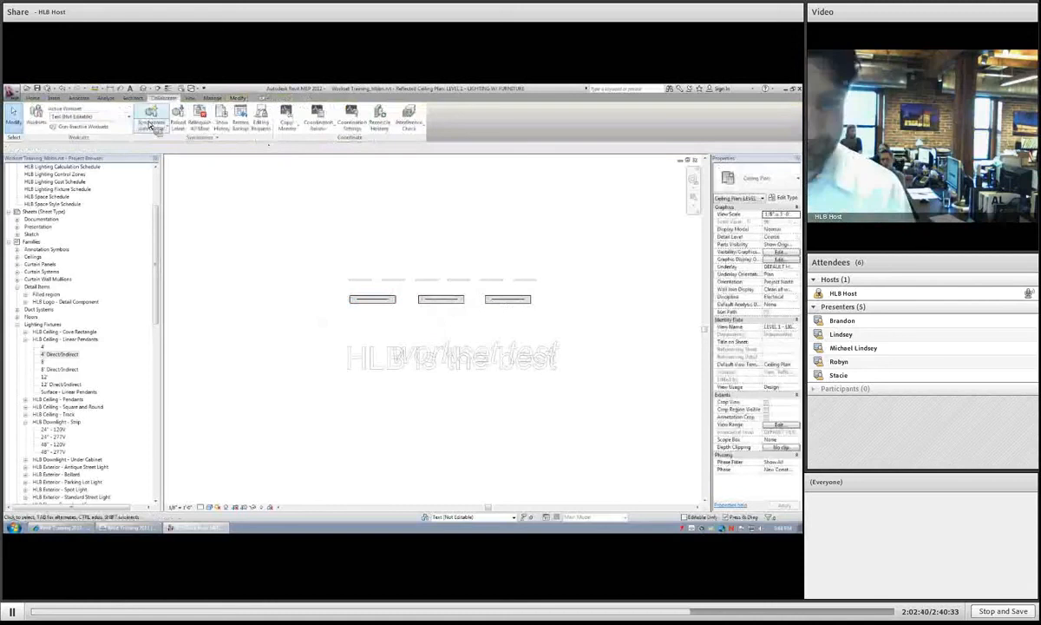
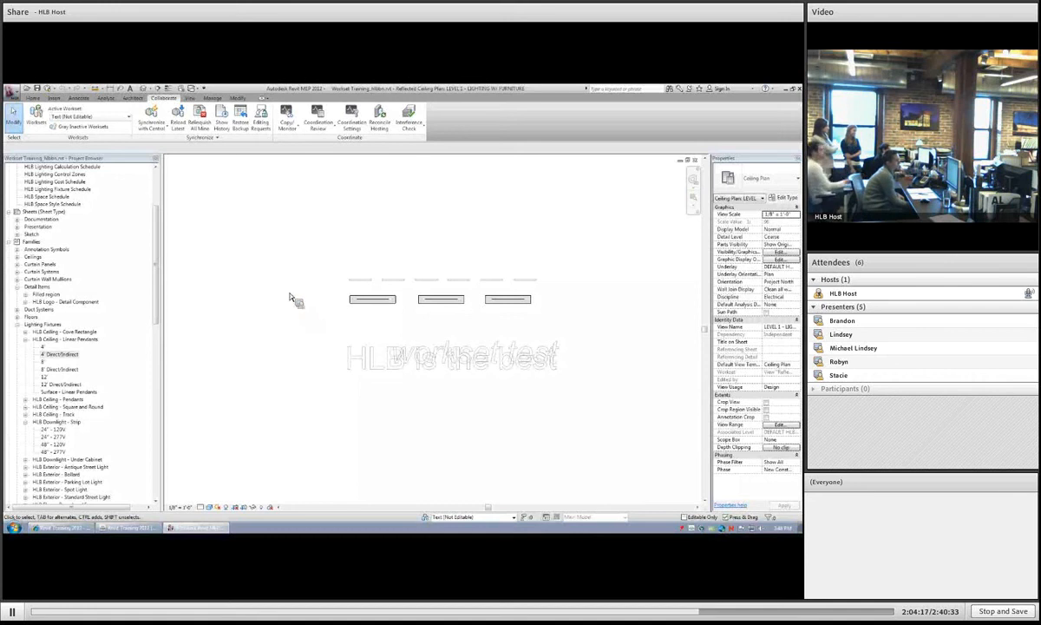
left_click(151, 121)
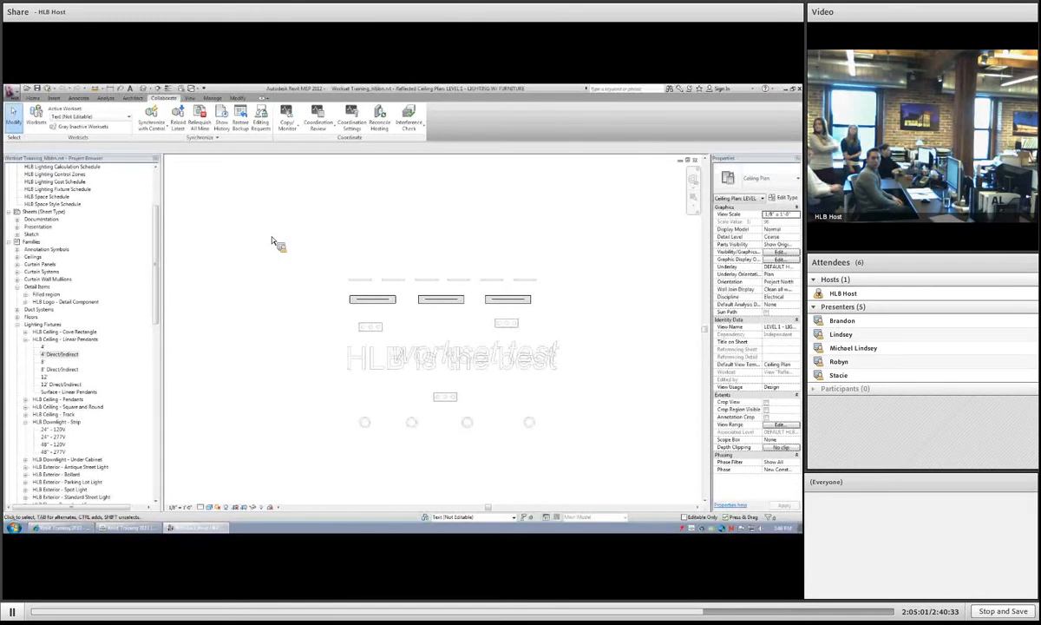
- Review the username, reminder intervals and worksharing update frequency in the general program options
left_click(12, 89)
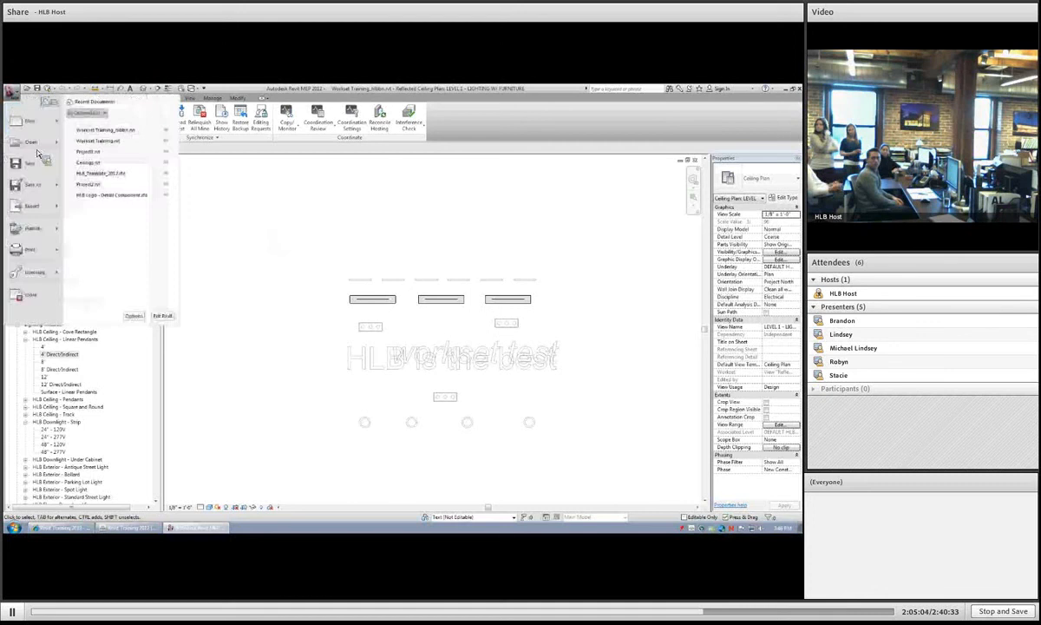
left_click(134, 316)
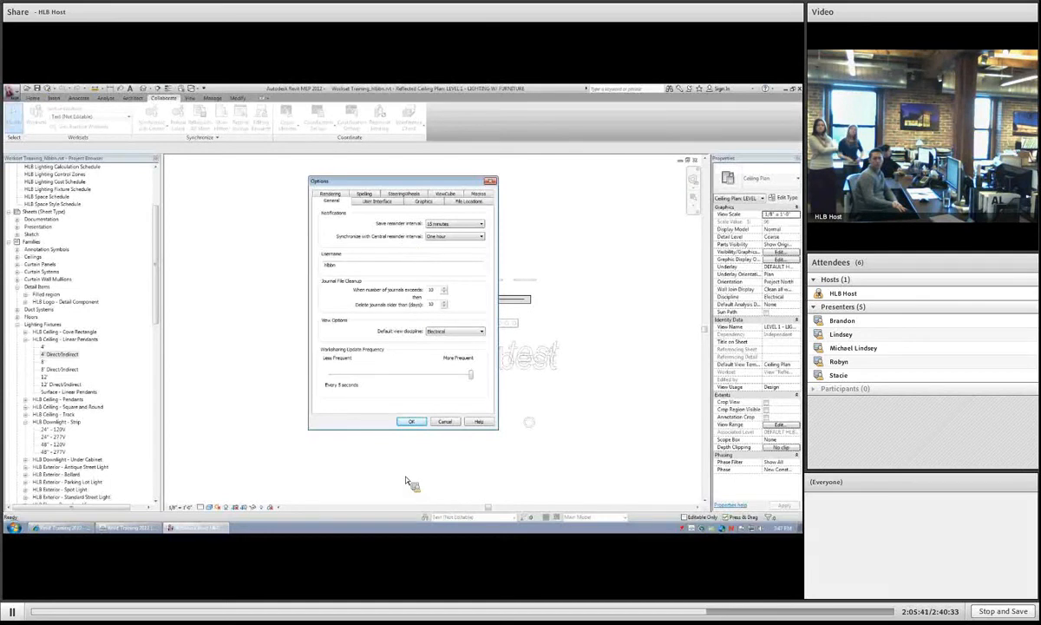
left_click(412, 422)
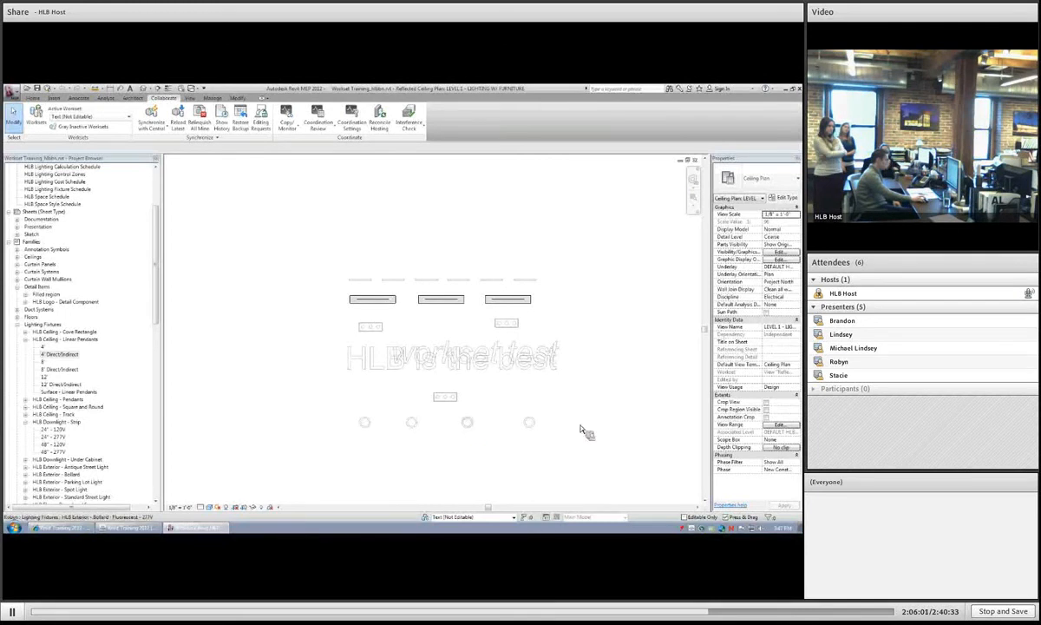
- Check the workset and editor of the exterior bollard fixtures, select all of them and review the worksets available for assignment
left_click(467, 422)
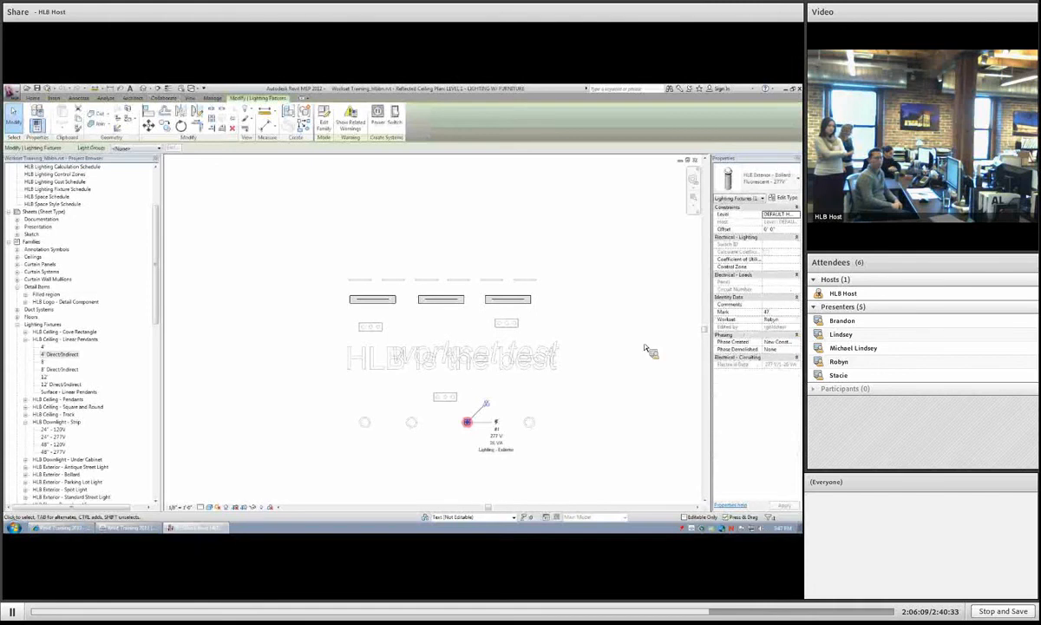
left_click(564, 441)
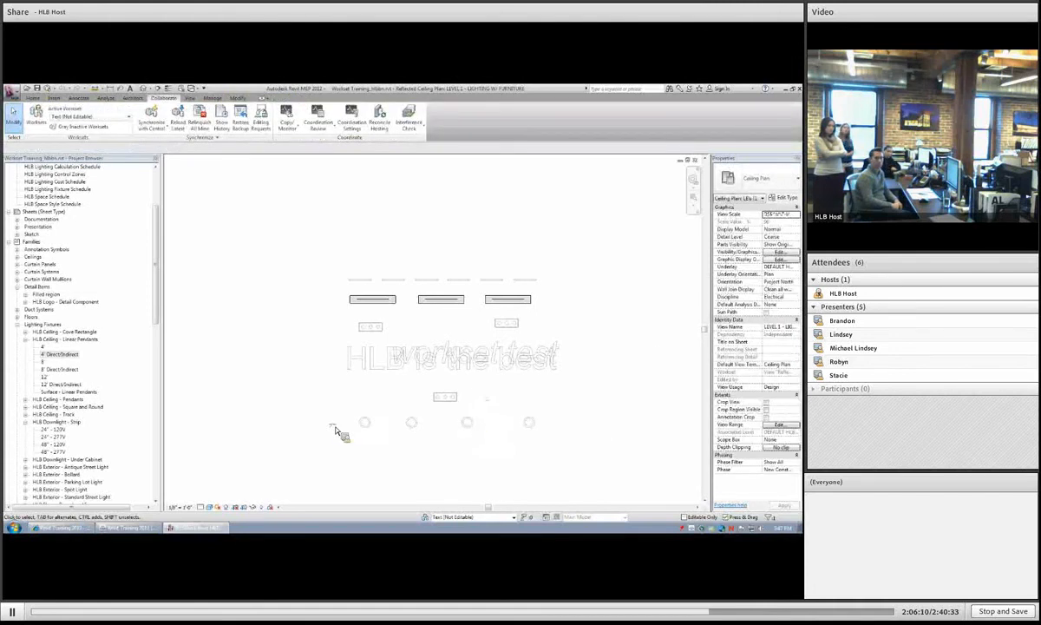
left_click(538, 429)
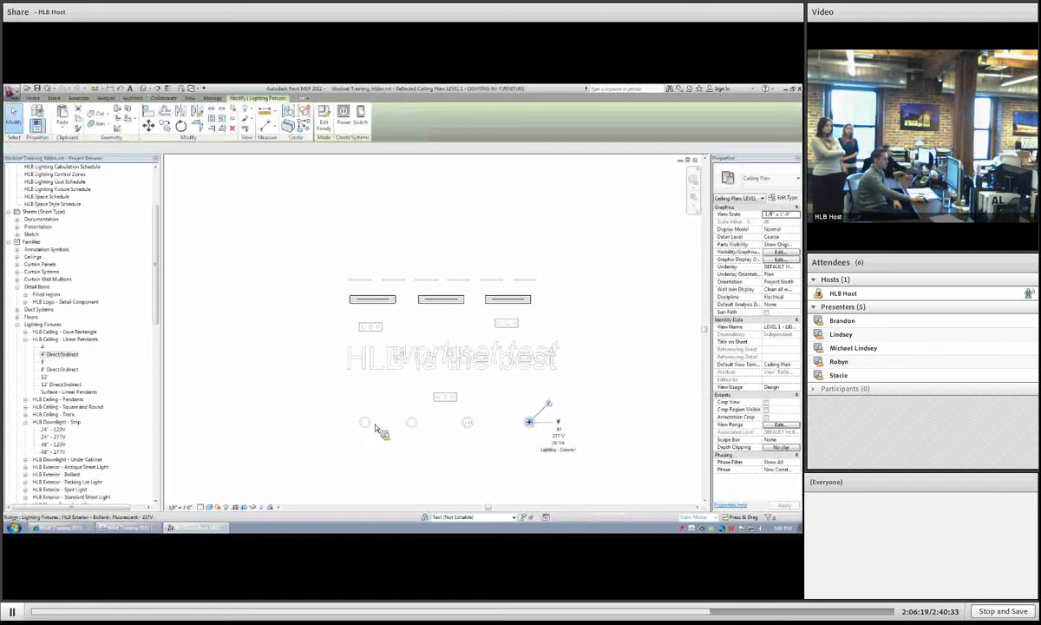
key("s")
key("a")
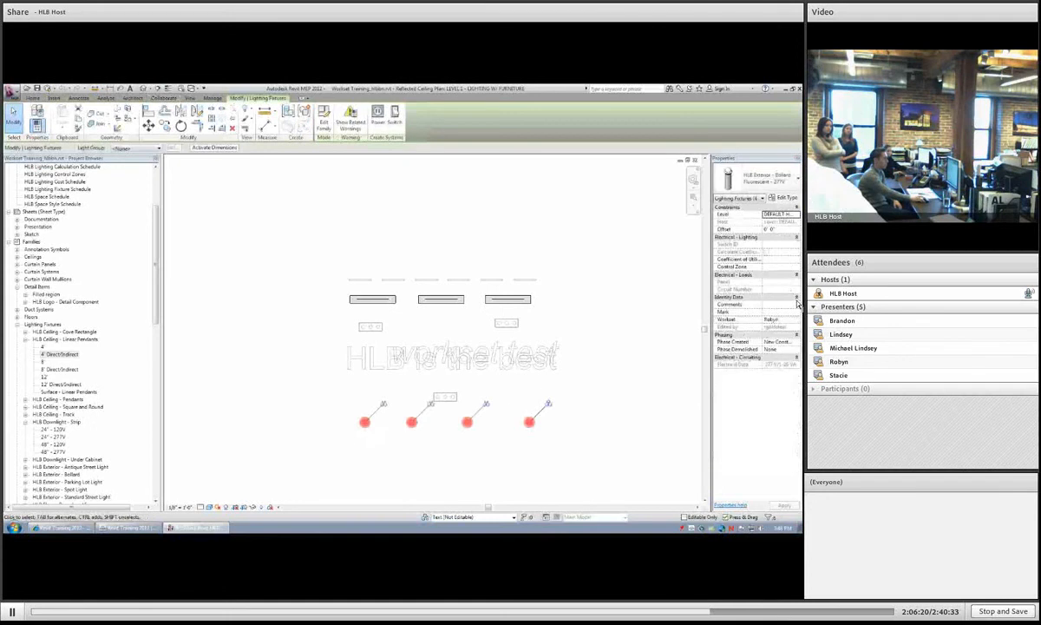
left_click(795, 320)
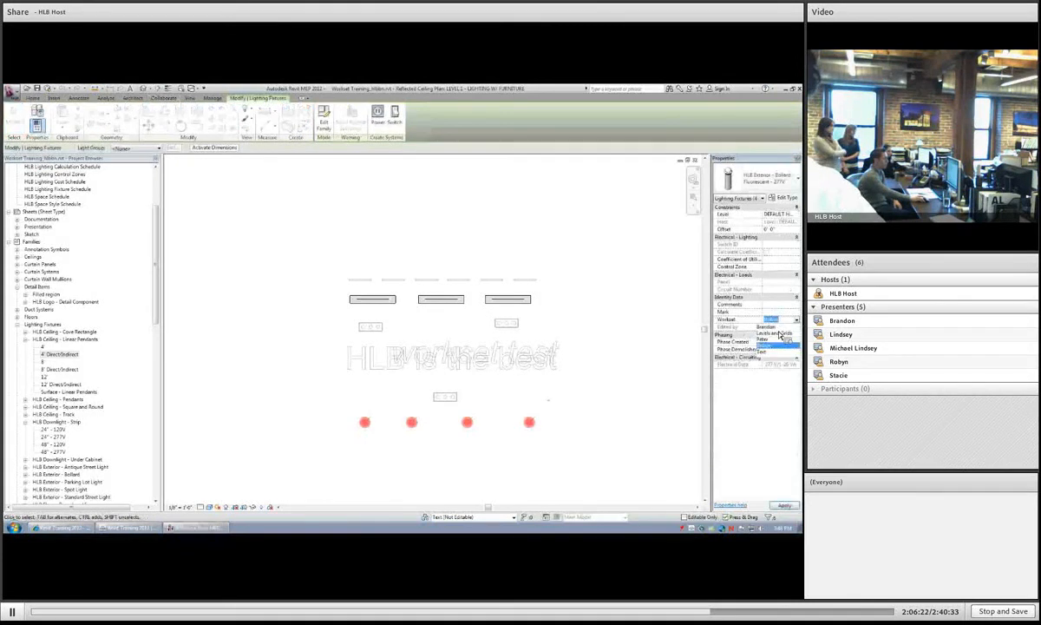
left_click(775, 346)
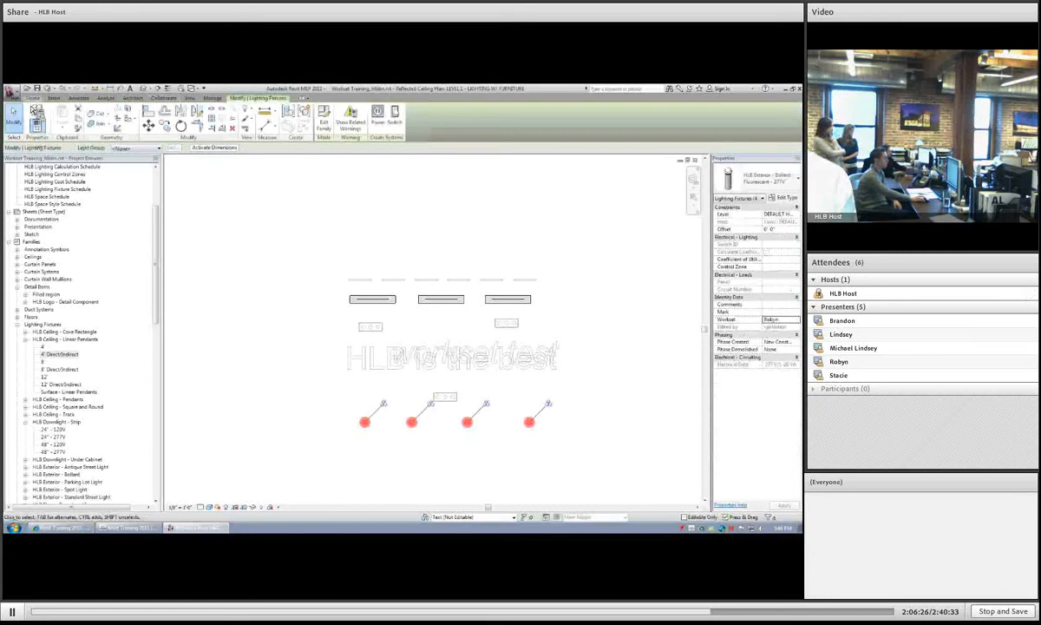
- Create a new workset named "Lighting" that is visible in all views
left_click(165, 97)
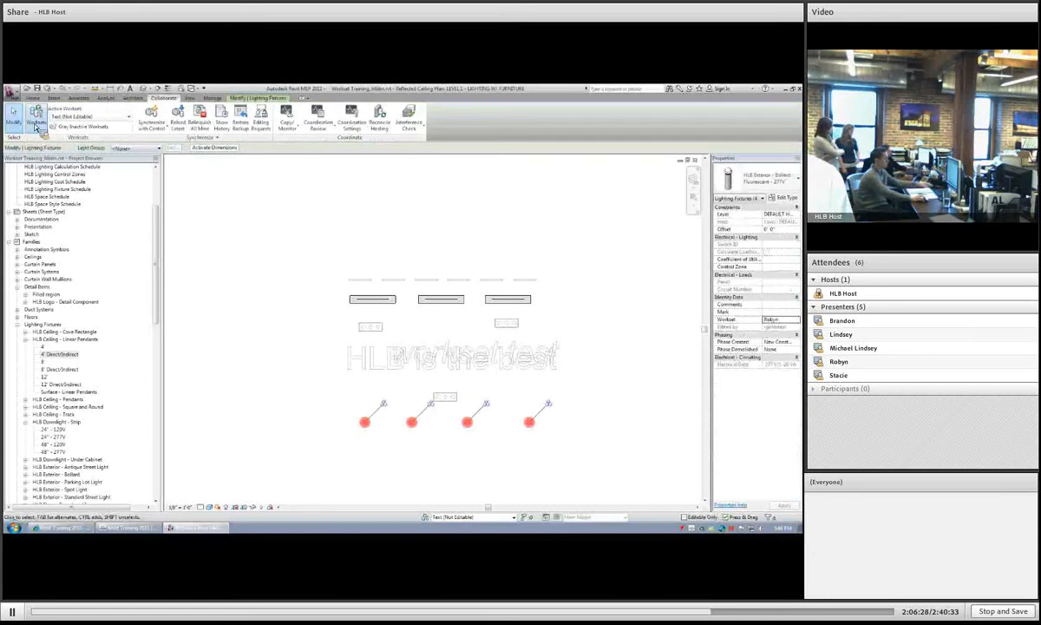
left_click(36, 115)
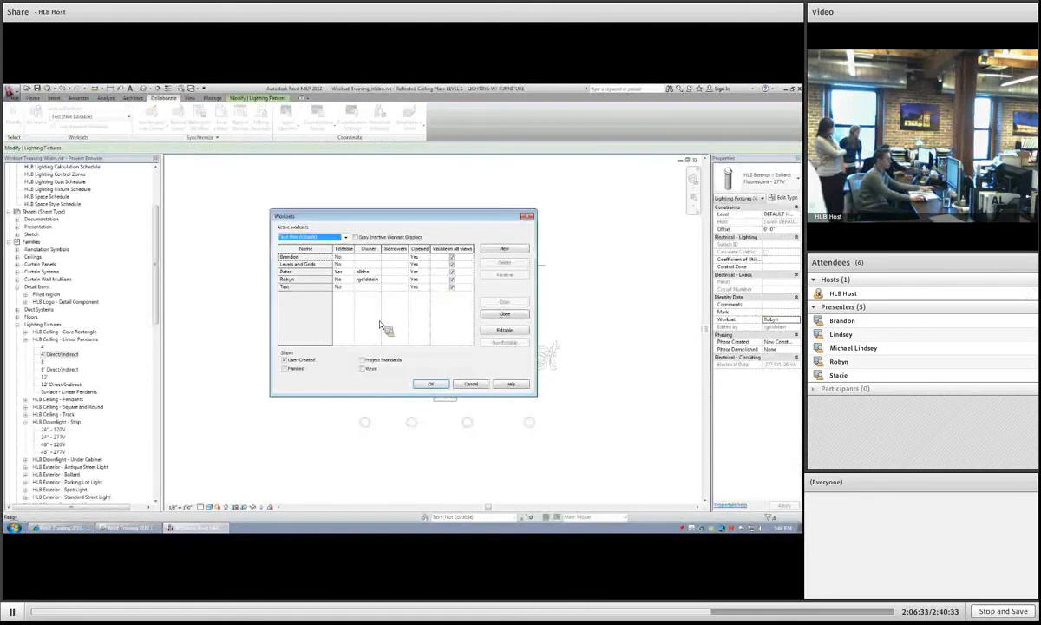
type("Lighting")
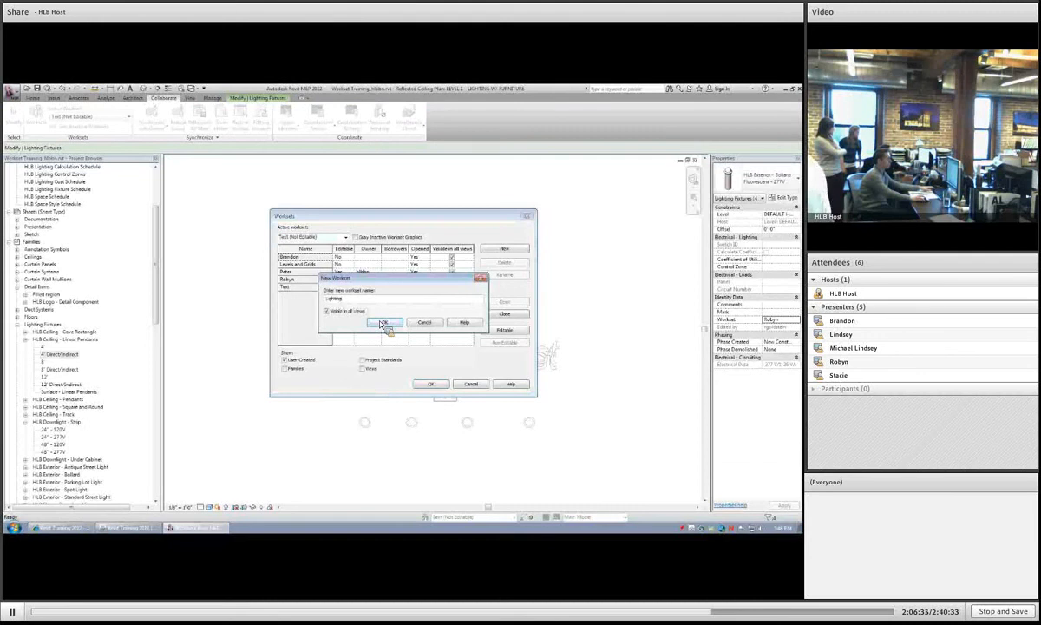
left_click(385, 323)
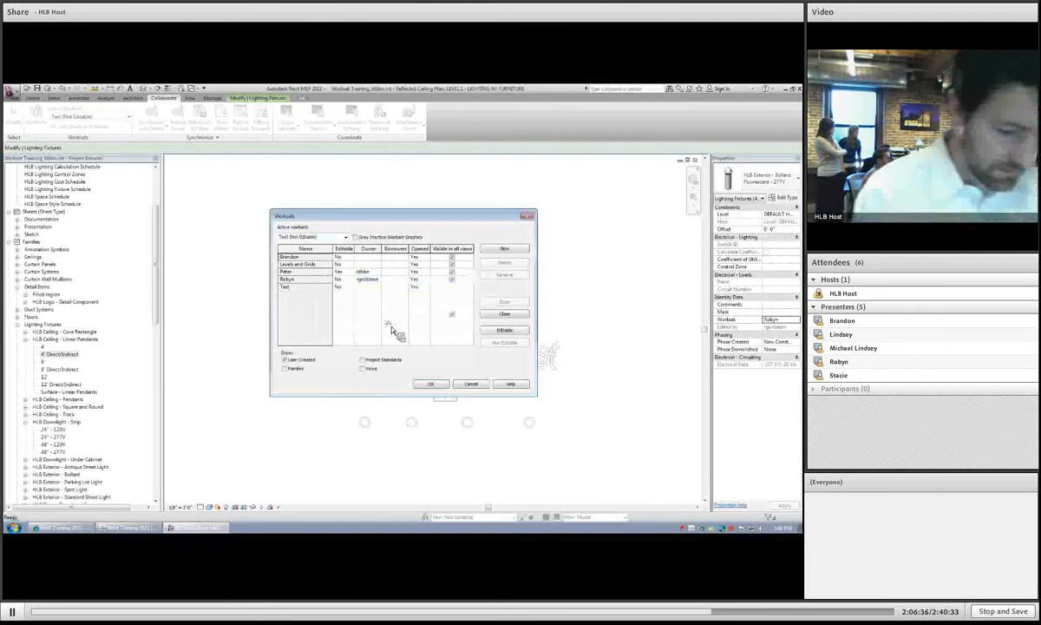
- Accept the new workset list and make Lighting the active workset
left_click(431, 384)
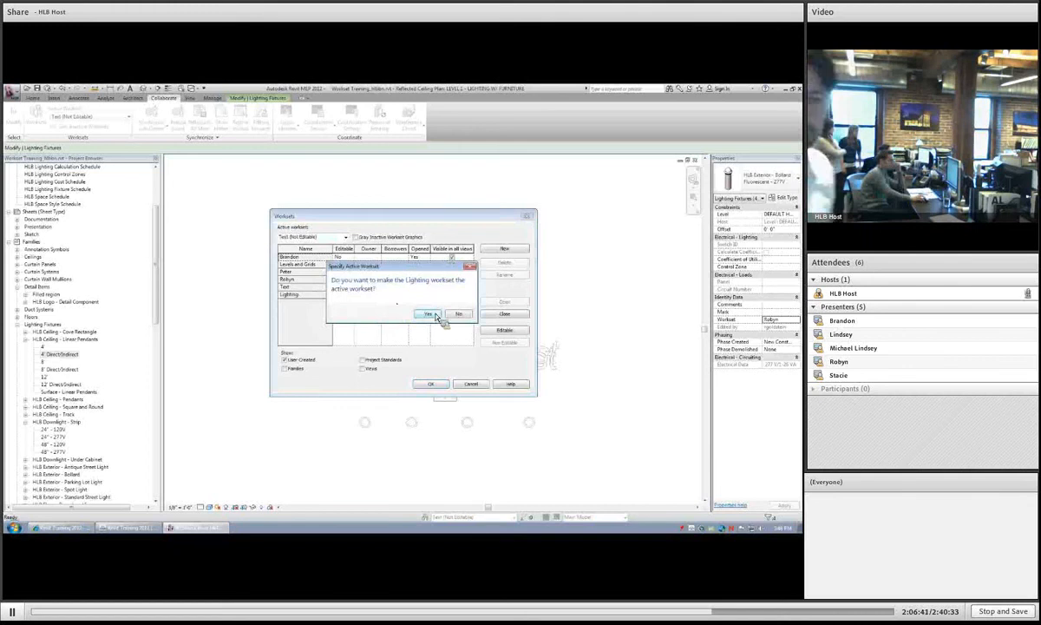
left_click(430, 314)
- Select the four exterior bollards and place an editing request for the leftmost one with its current owner
left_click(529, 423)
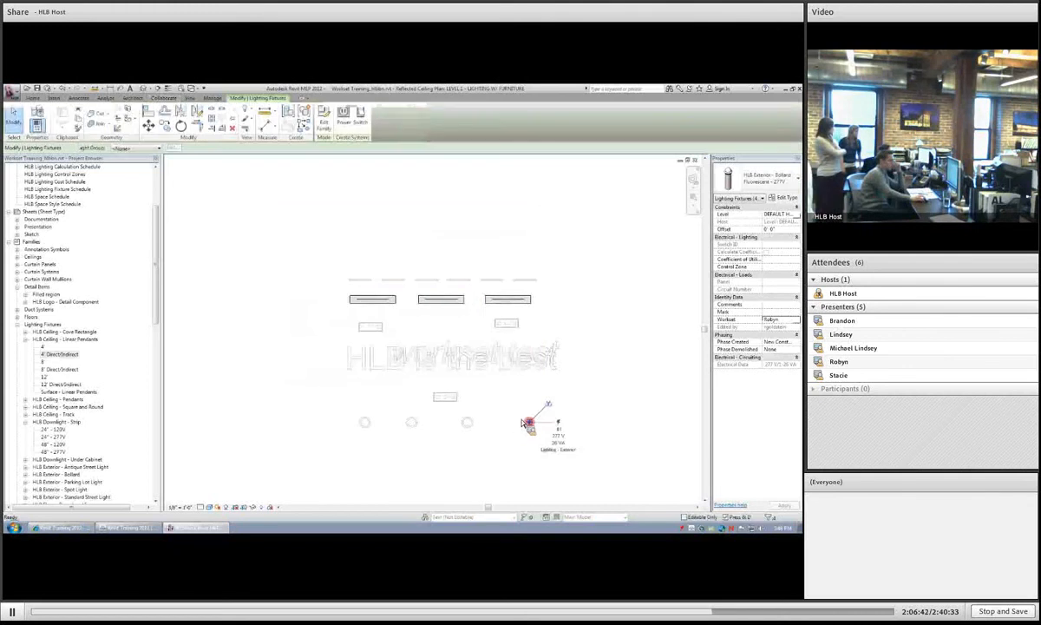
left_click(467, 423)
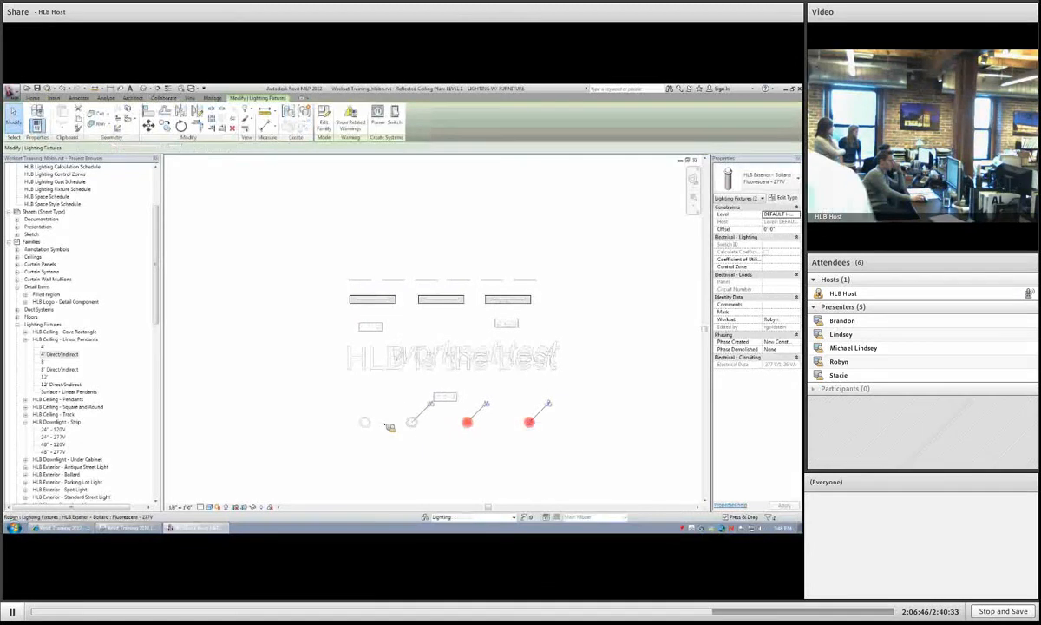
left_click(411, 423)
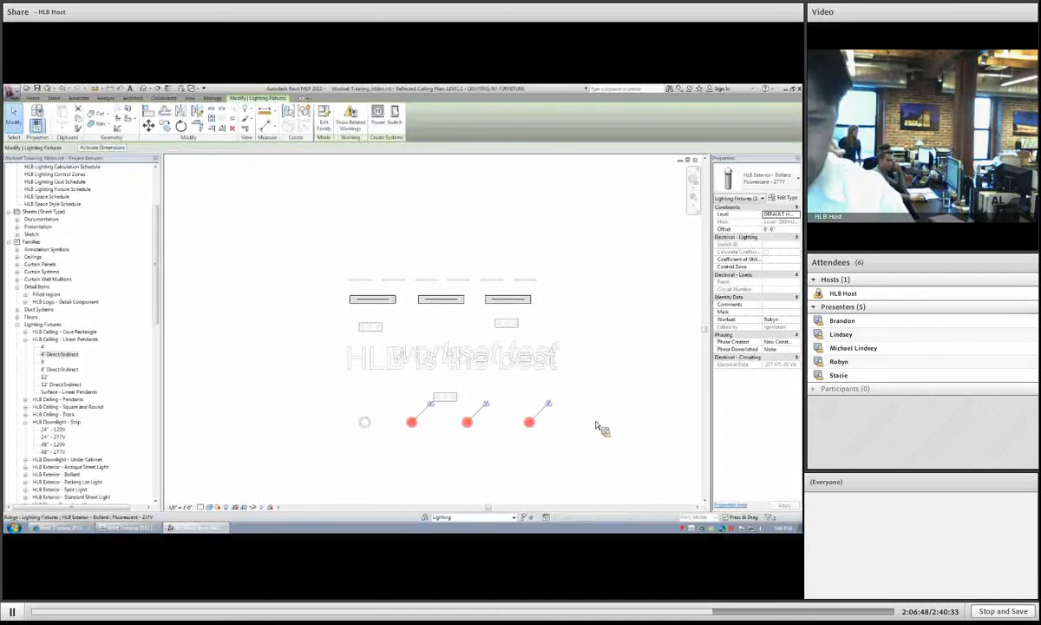
left_click(368, 419, "ctrl")
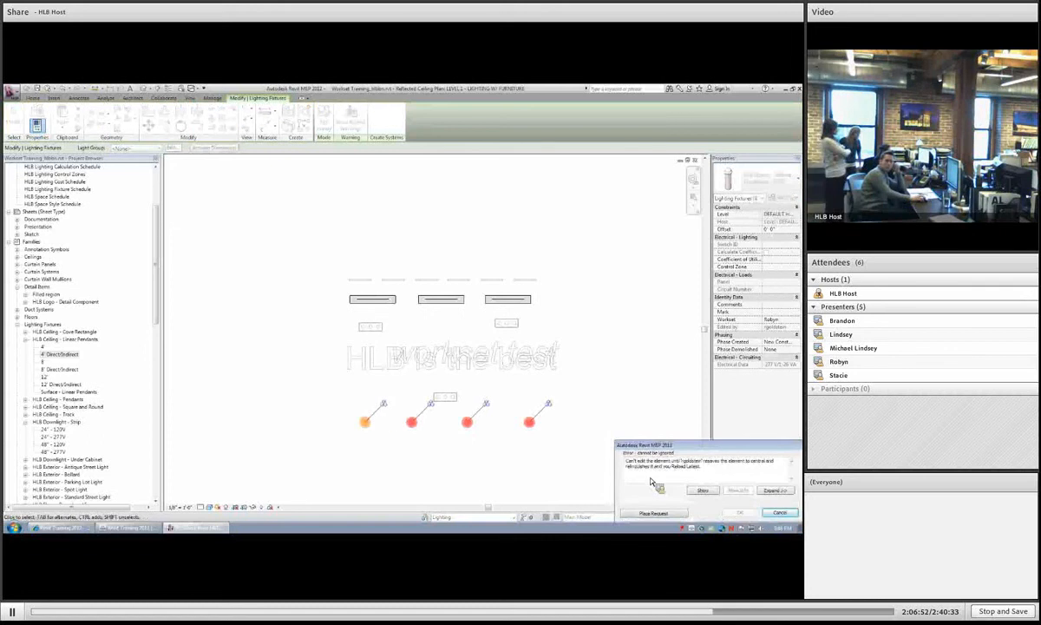
left_click(655, 512)
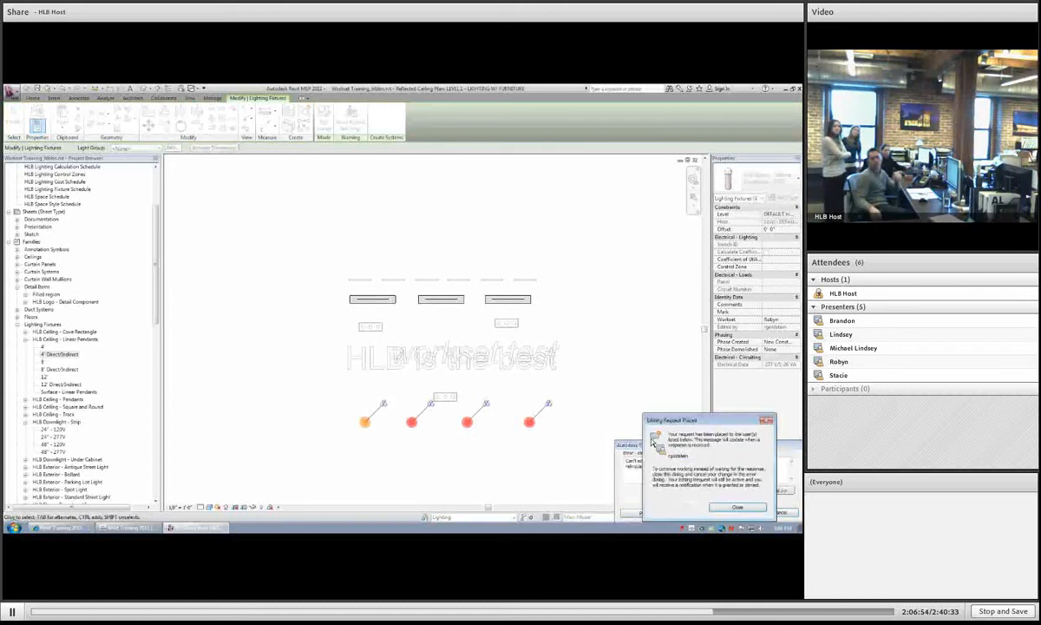
left_click(729, 506)
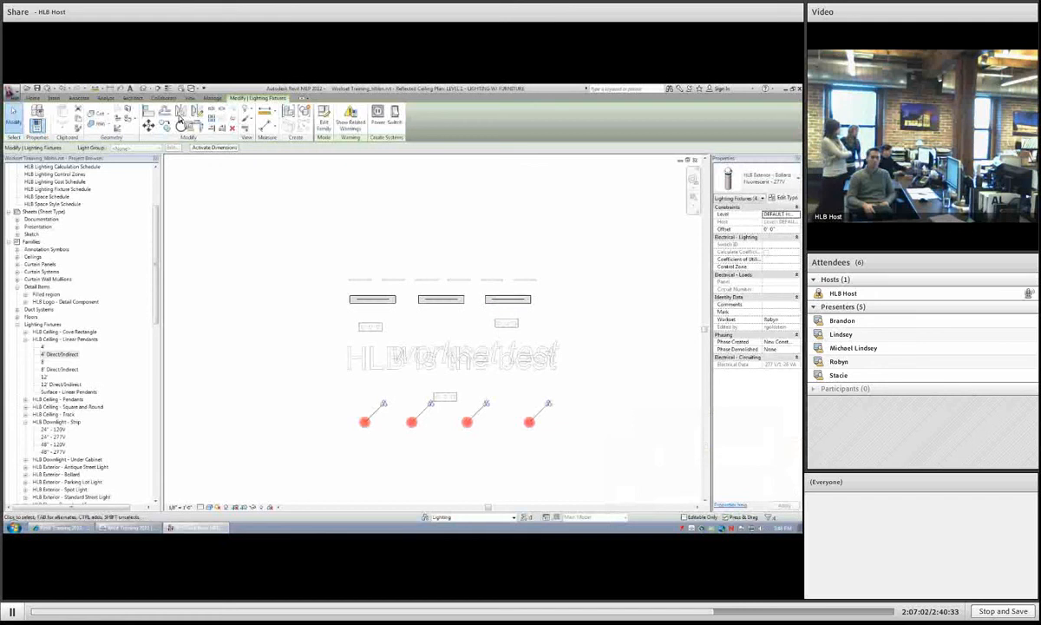
- Review the pending editing requests and highlight the requested exterior bollard in the view
scroll(247, 119, "up", 3)
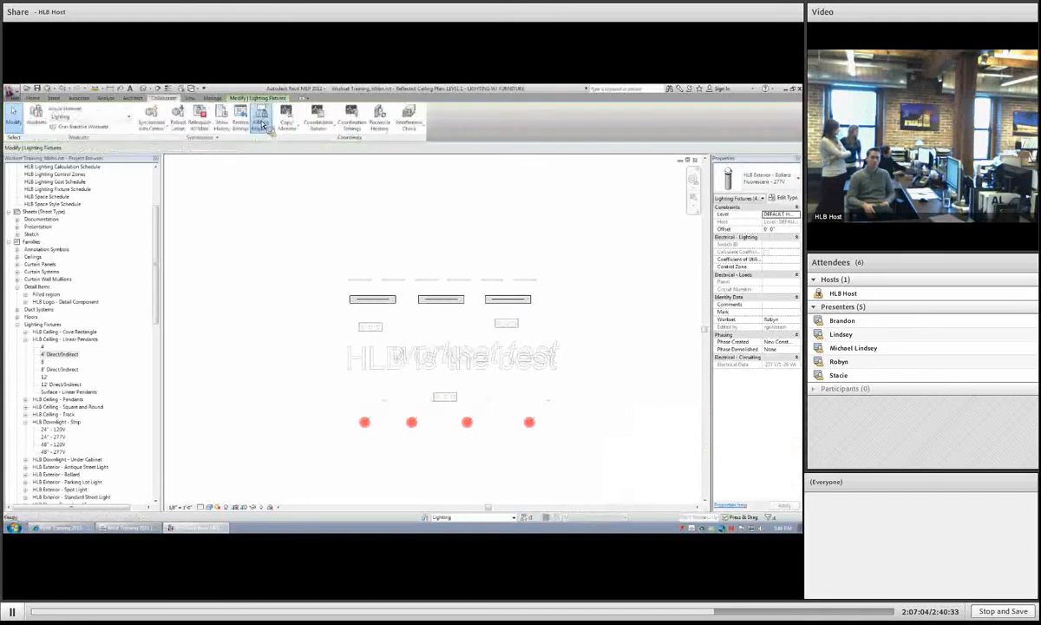
left_click(249, 120)
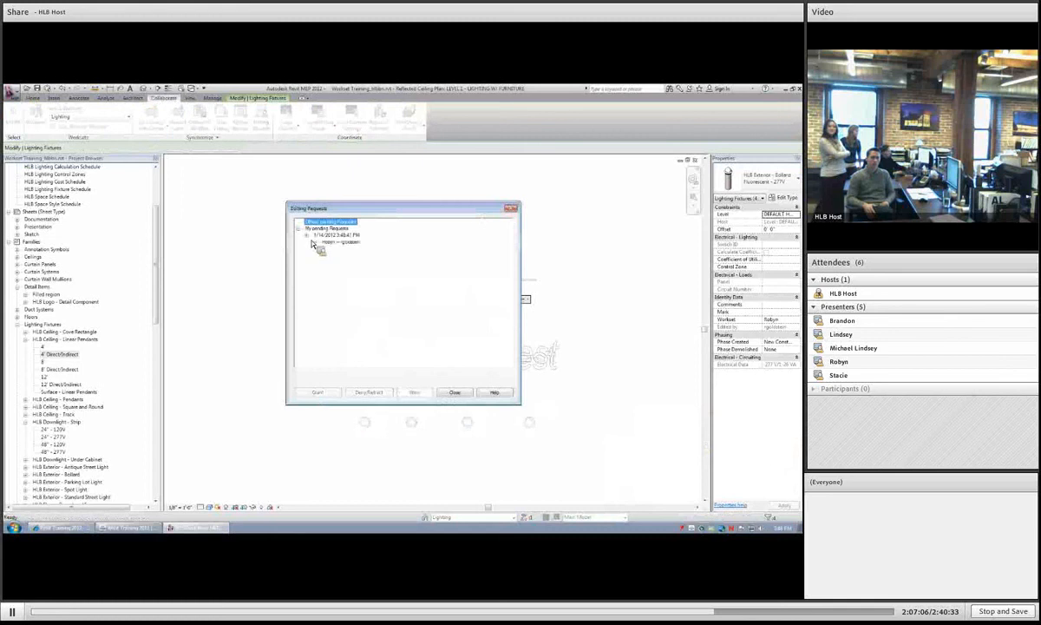
left_click(314, 242)
left_click(351, 249)
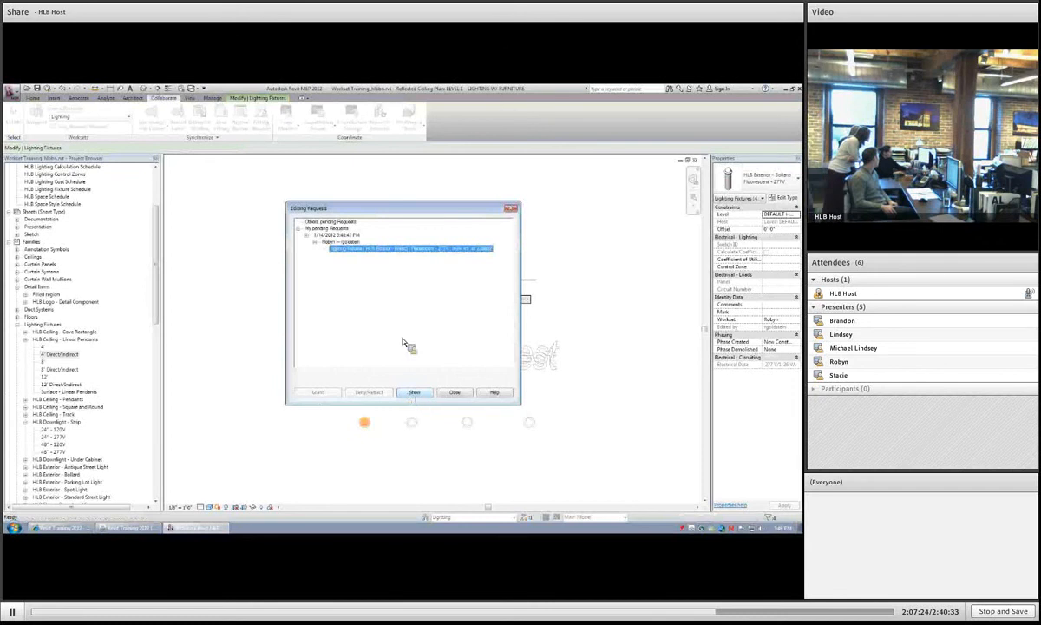
key("Escape")
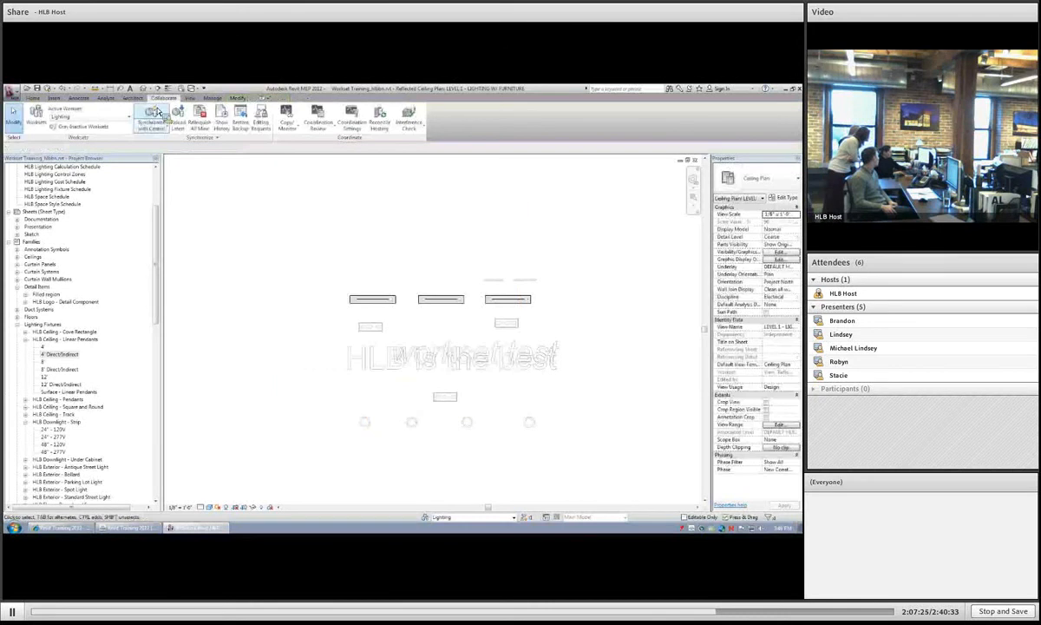
left_click(260, 128)
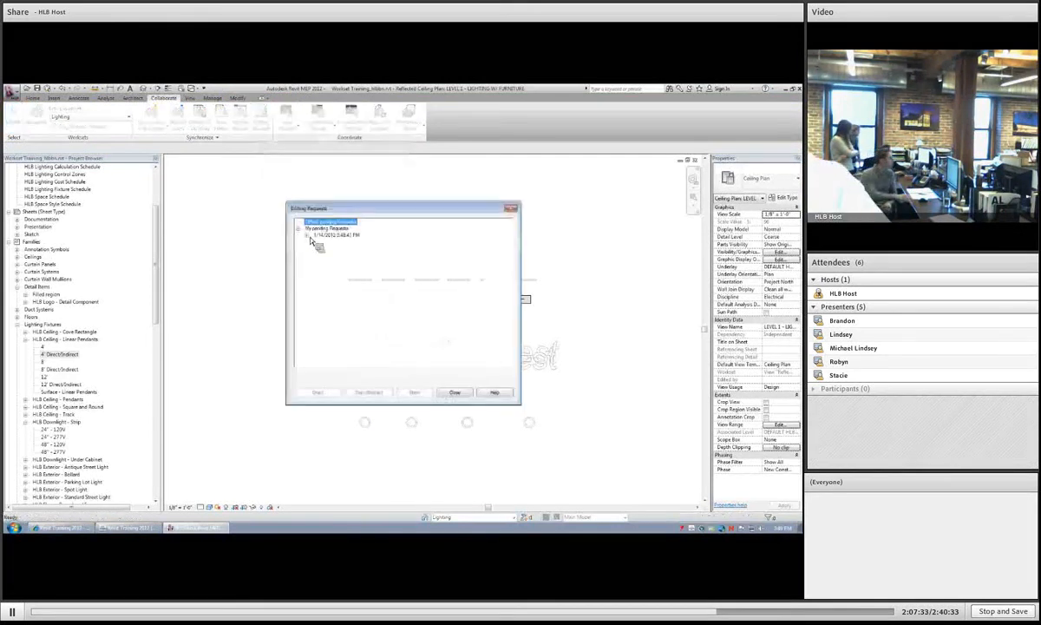
left_click(305, 235)
left_click(315, 242)
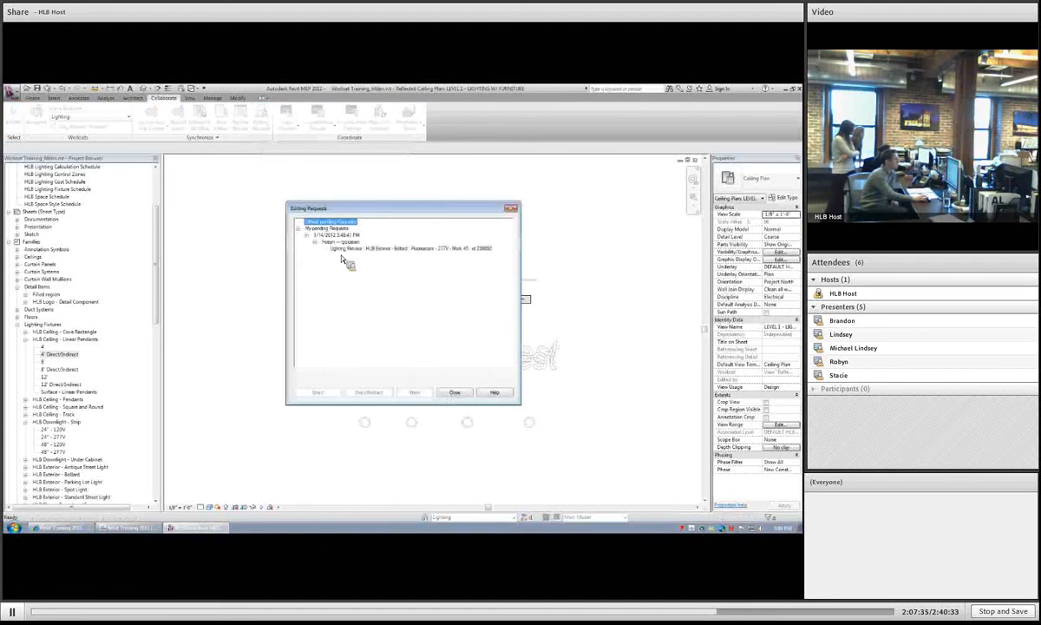
left_click(348, 249)
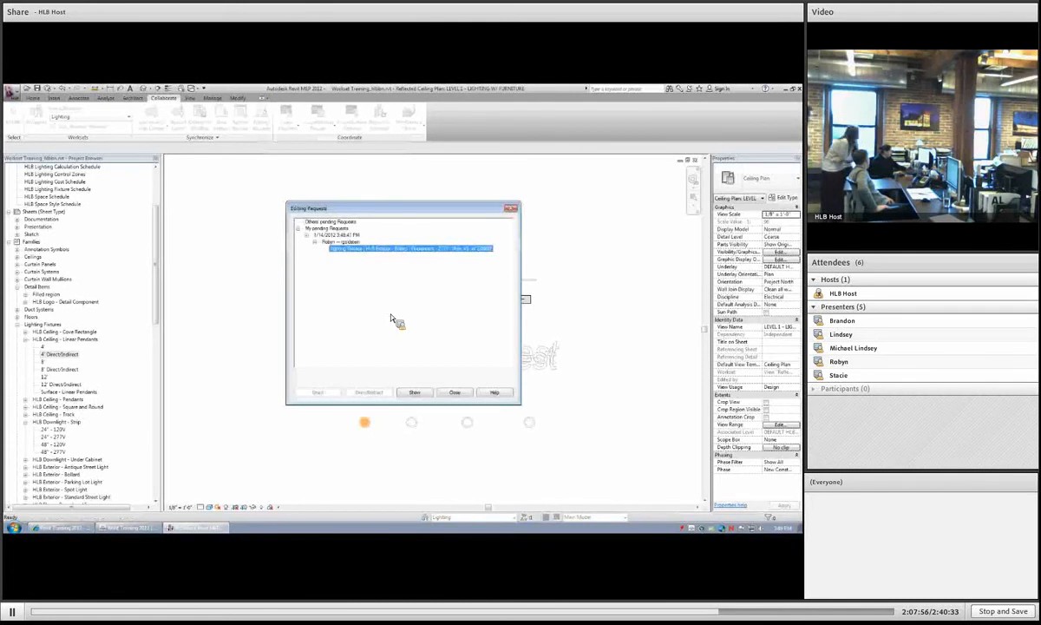
left_click(465, 395)
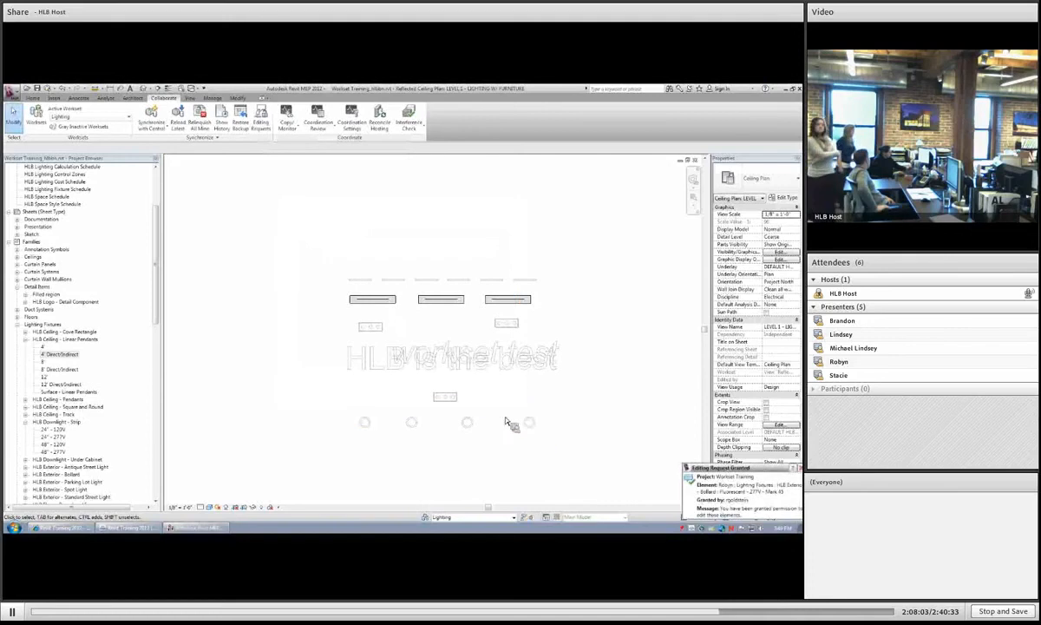
- Try to assign all four exterior bollards to the Lighting workset
left_click(530, 423)
left_click(469, 424, "ctrl")
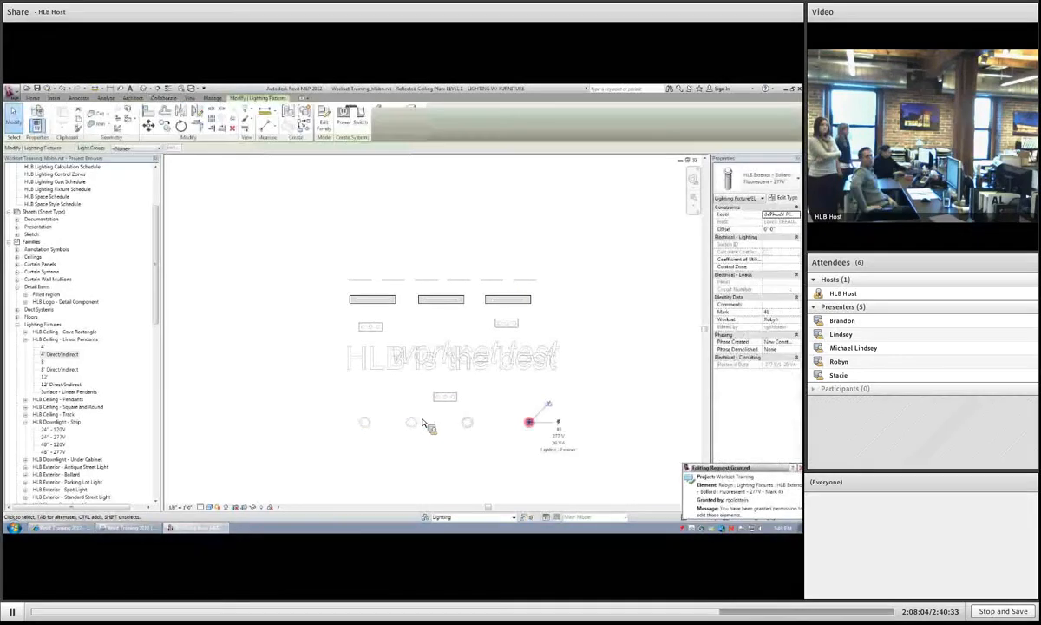
left_click(413, 425, "ctrl")
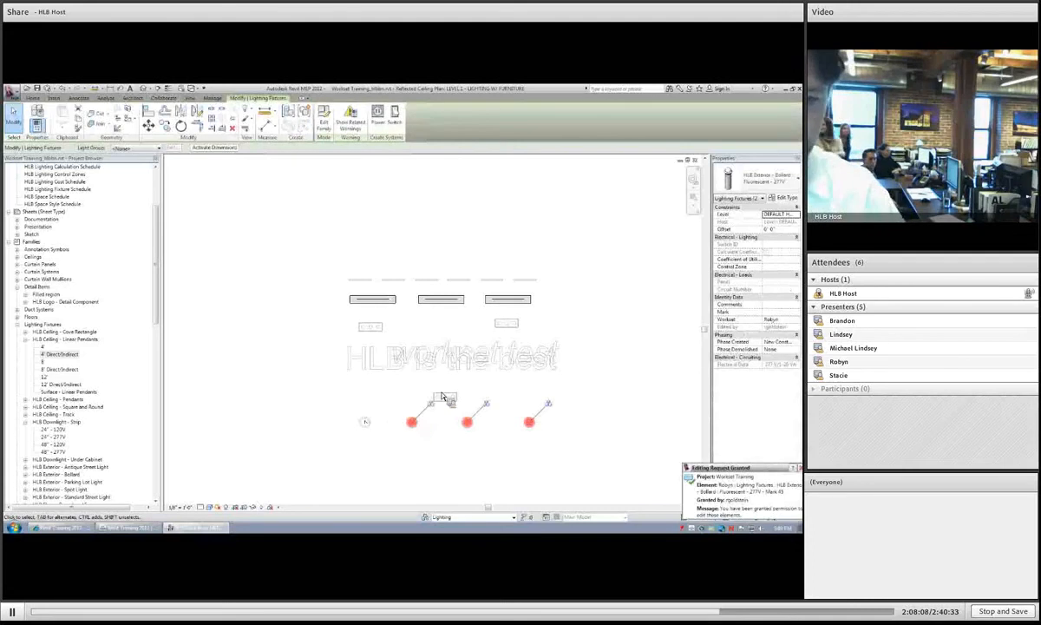
left_click(781, 319)
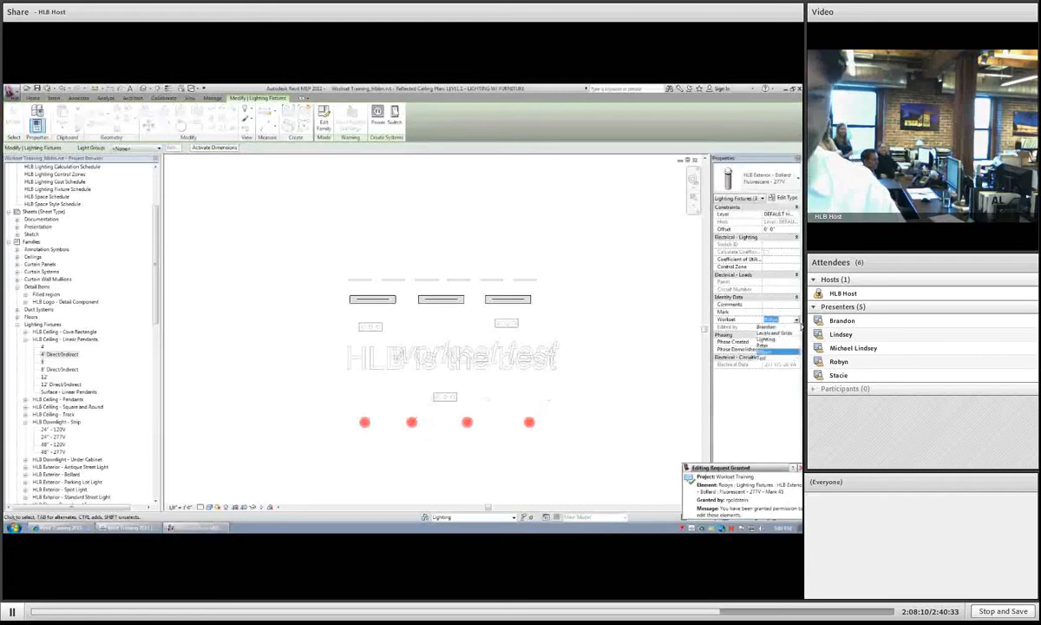
left_click(775, 347)
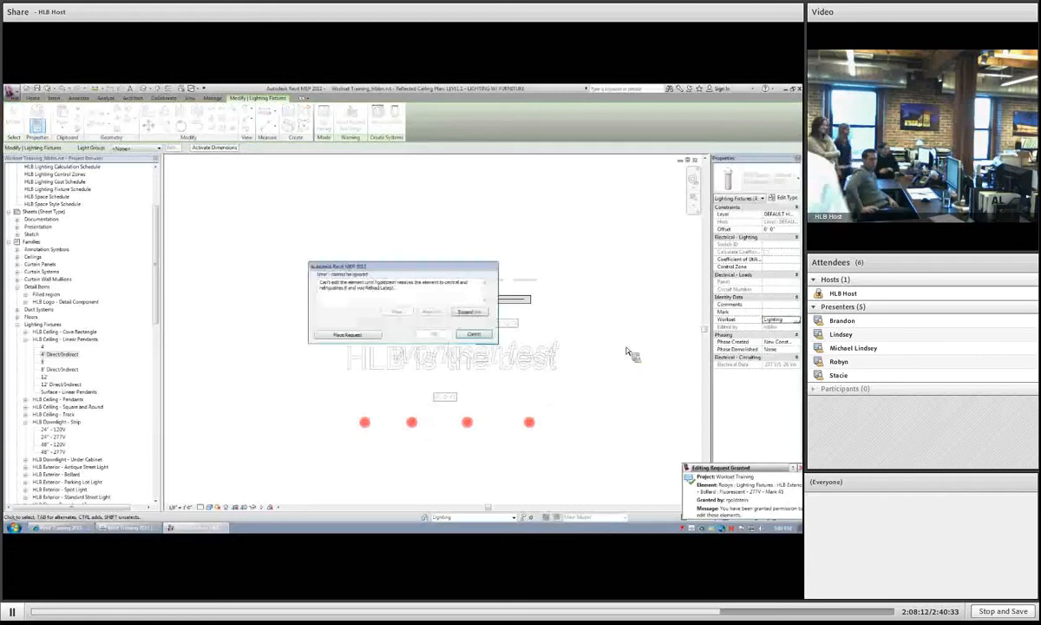
left_click(474, 334)
- Try to make the third exterior bollard from the left editable
left_click(467, 422)
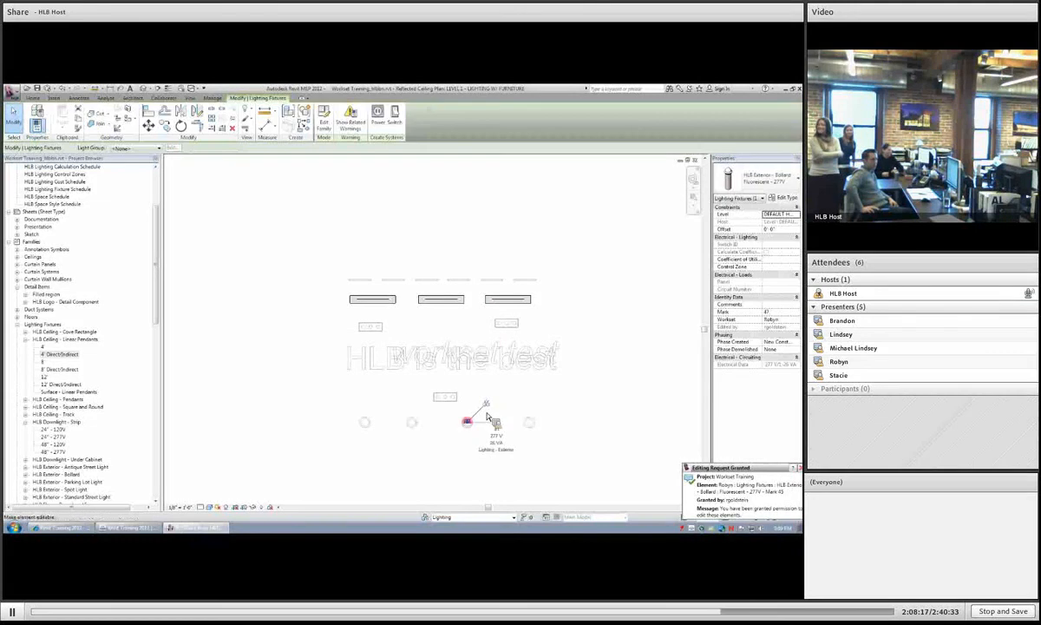
left_click(489, 406)
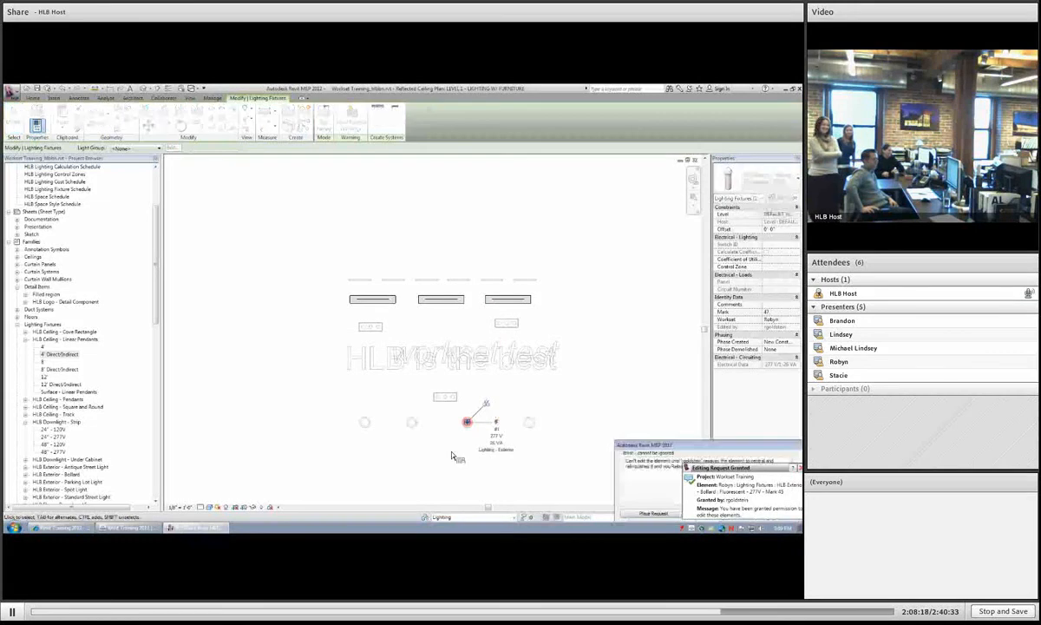
left_click_drag(673, 445, 615, 361)
left_click(722, 427)
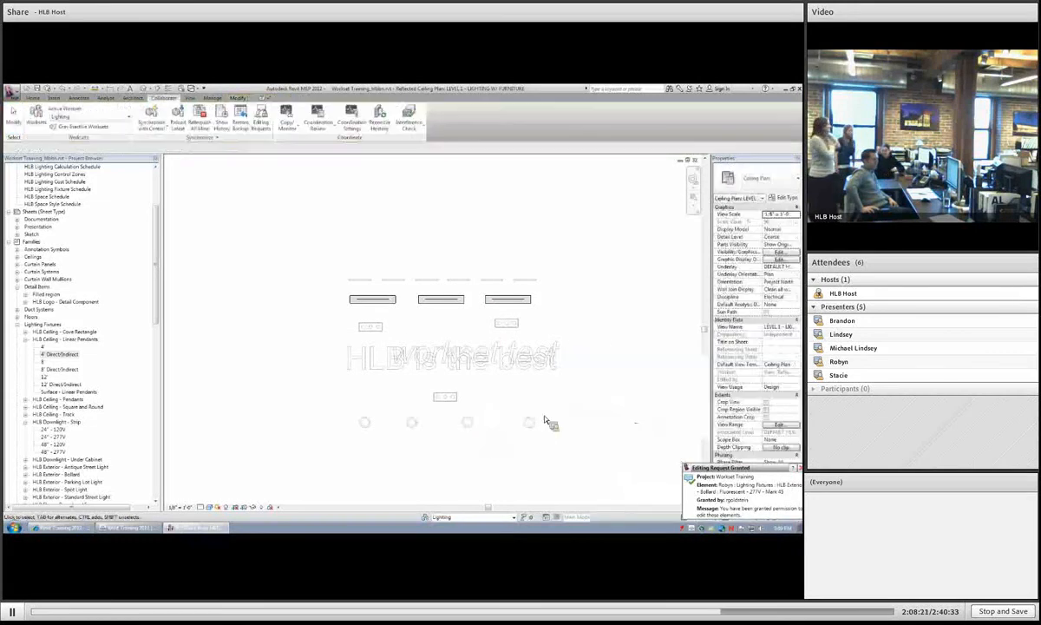
- Assign only the leftmost exterior bollard to the Lighting workset
left_click(393, 421)
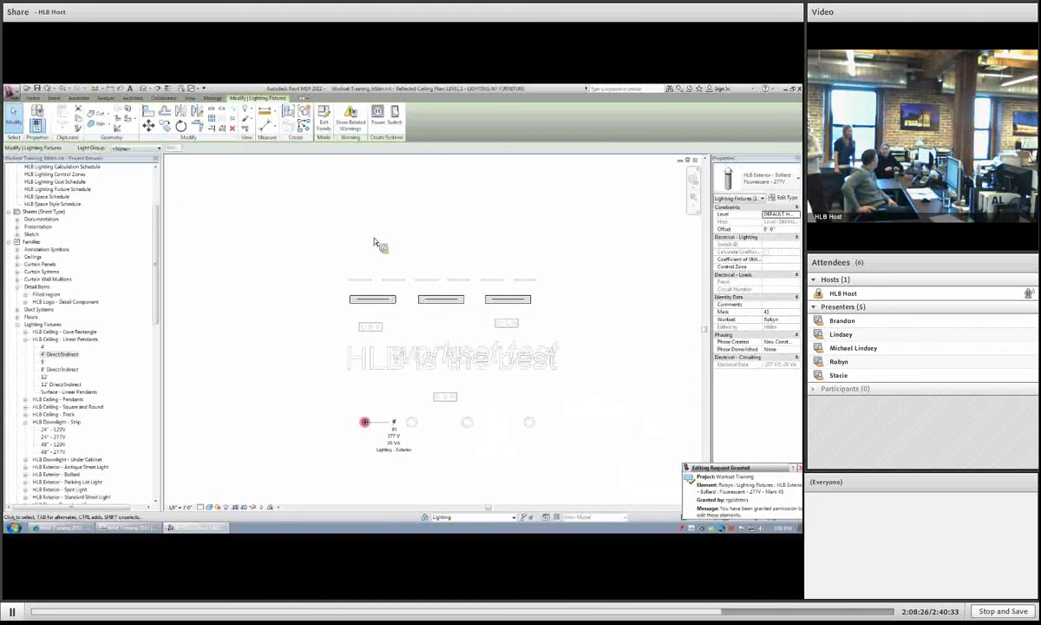
key("Escape")
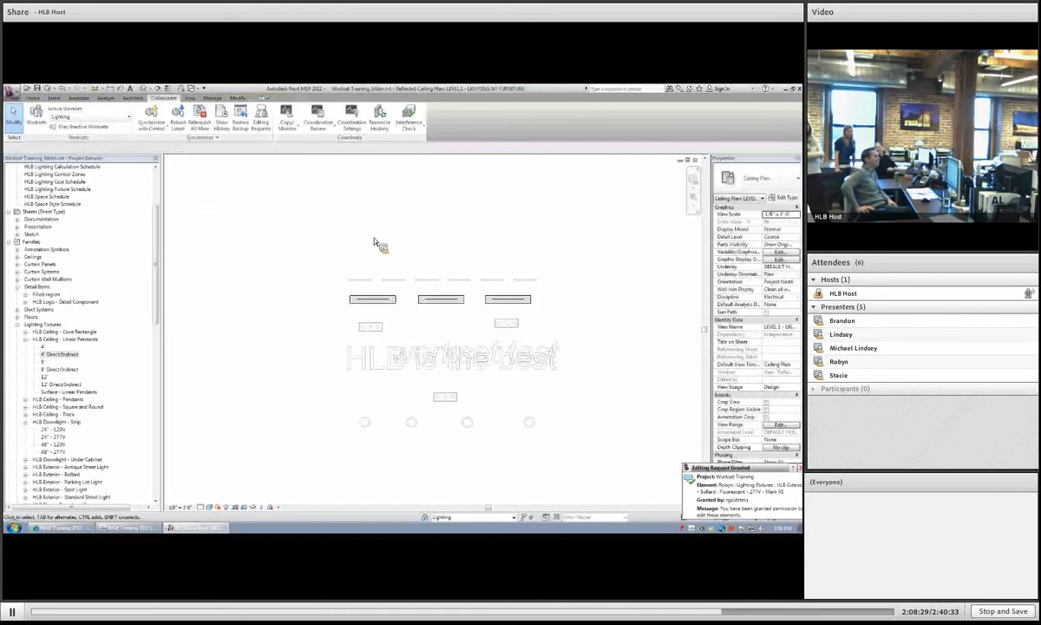
left_click(365, 422)
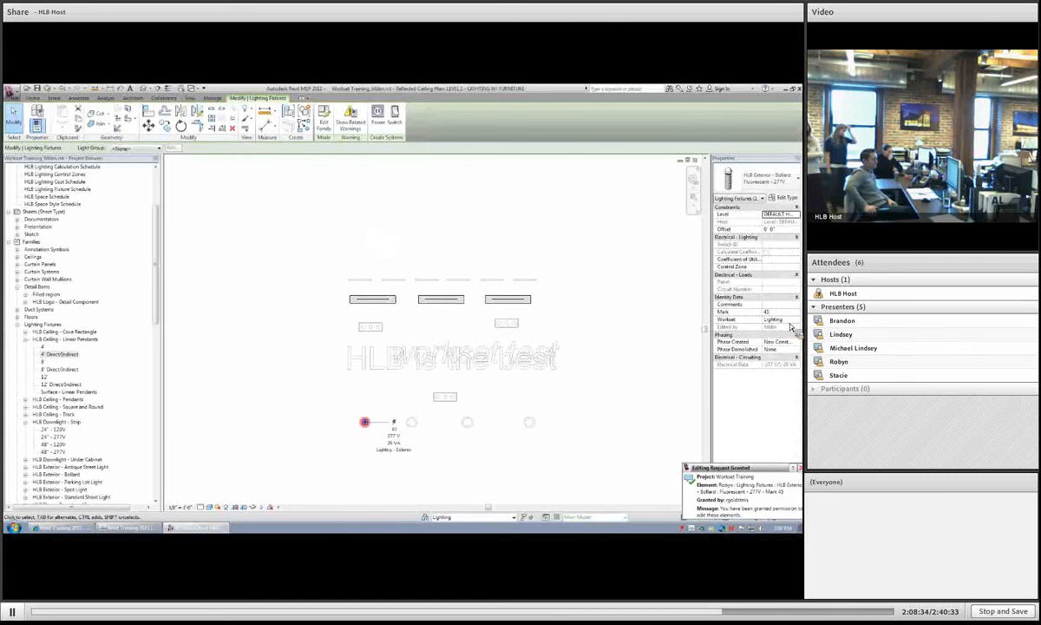
left_click(568, 235)
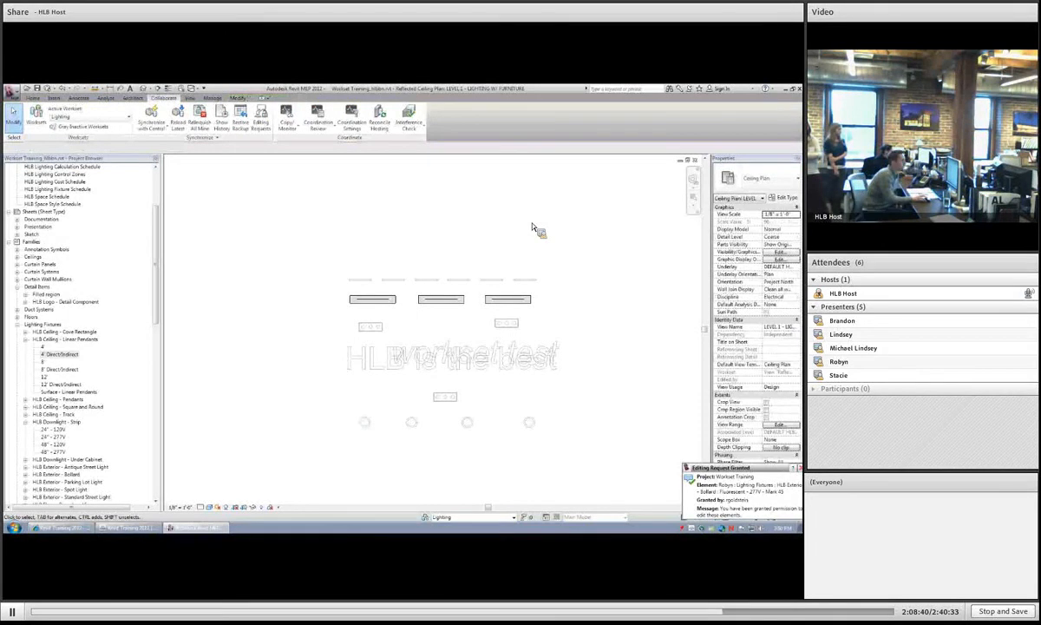
- Set the Lighting workset to Hide in the visibility/graphic overrides of the Level 1 reflected ceiling plan
key("v")
key("g")
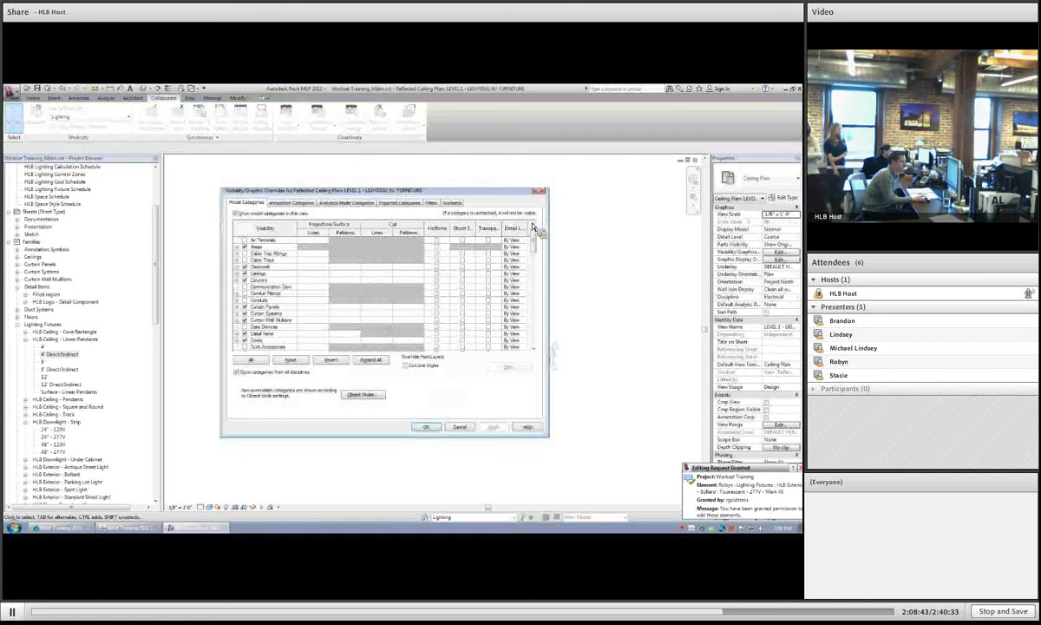
left_click(452, 203)
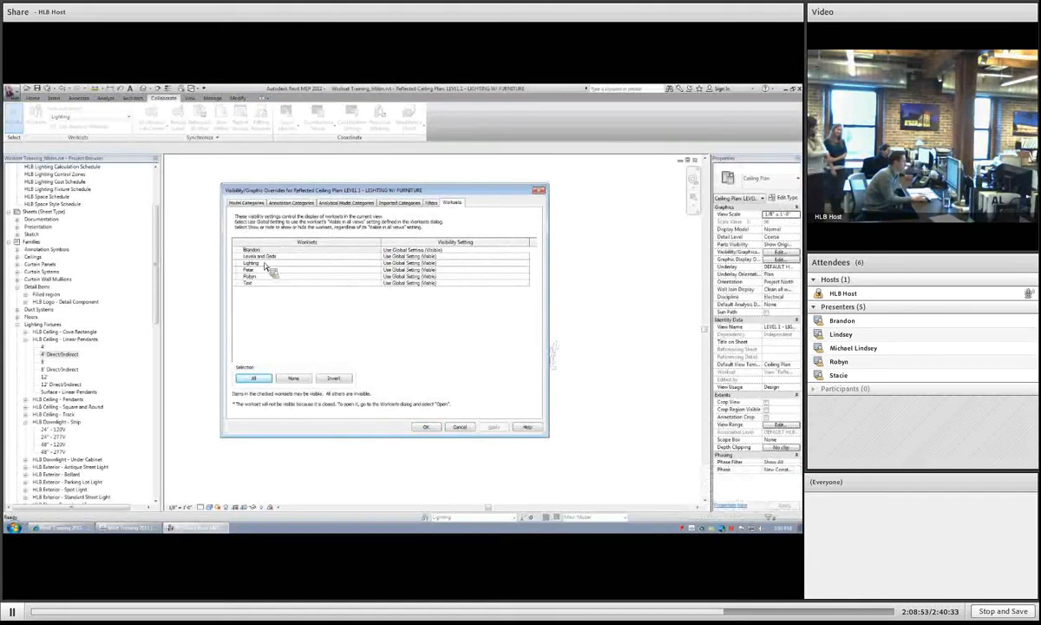
left_click(453, 264)
left_click(527, 263)
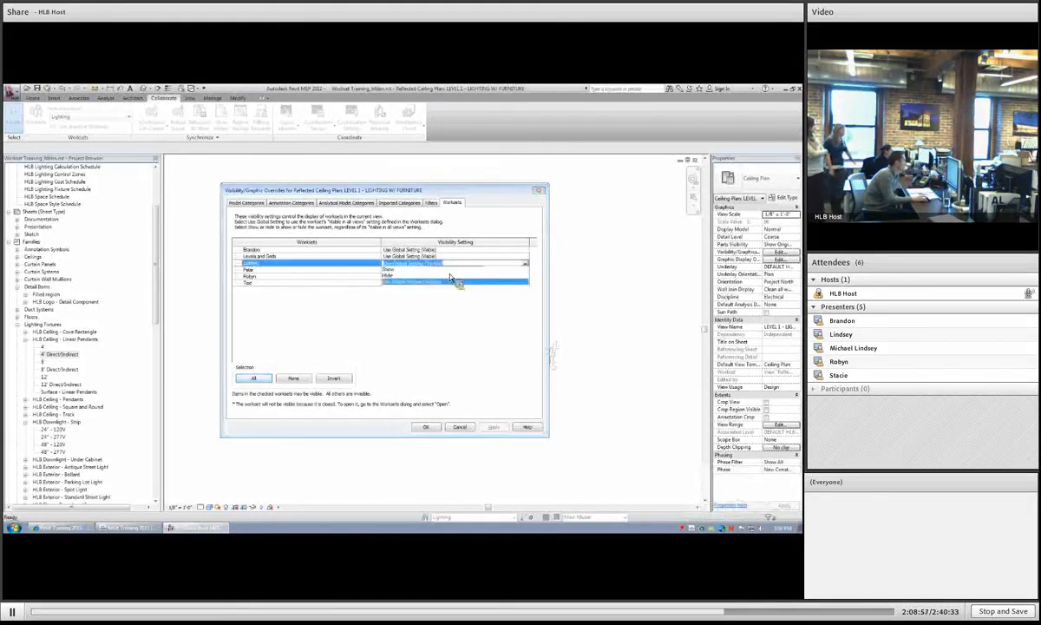
left_click(449, 279)
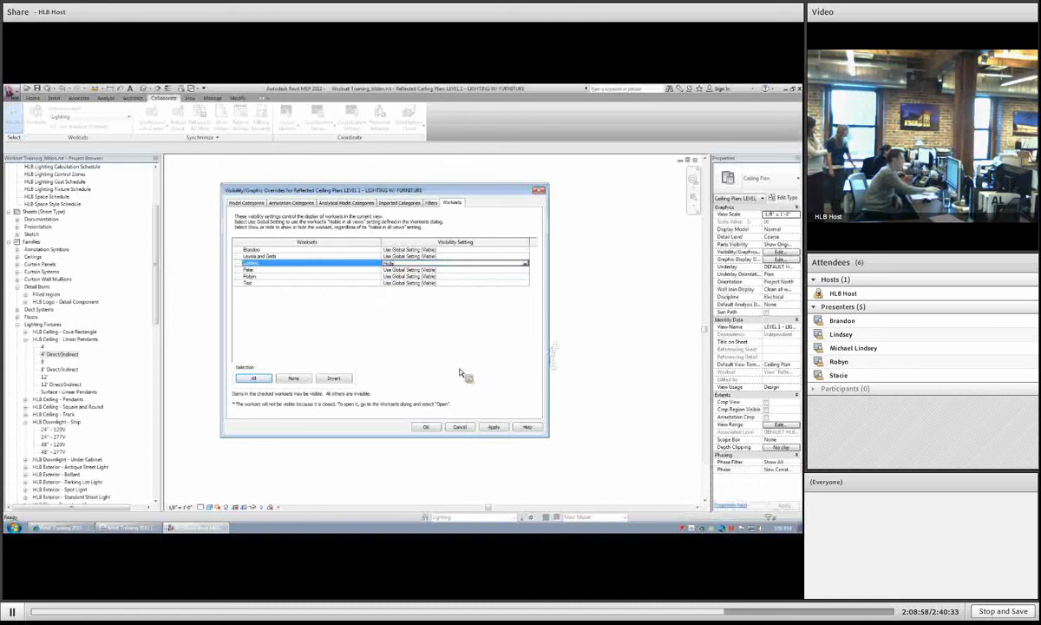
left_click(427, 427)
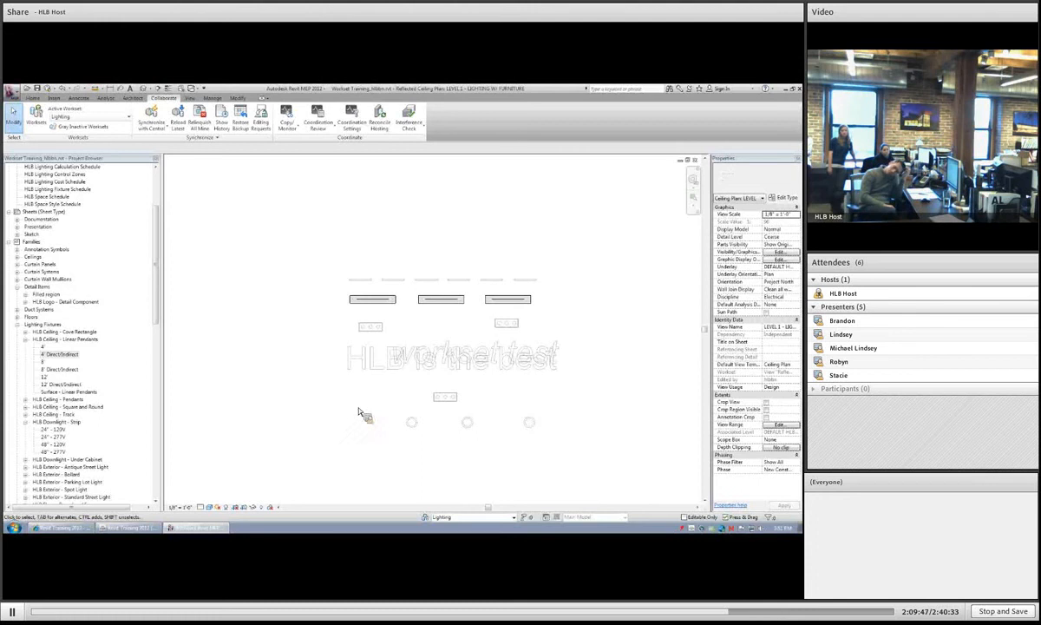
- Check the editability, owners, borrowers and global visibility settings in the workset list
left_click(36, 117)
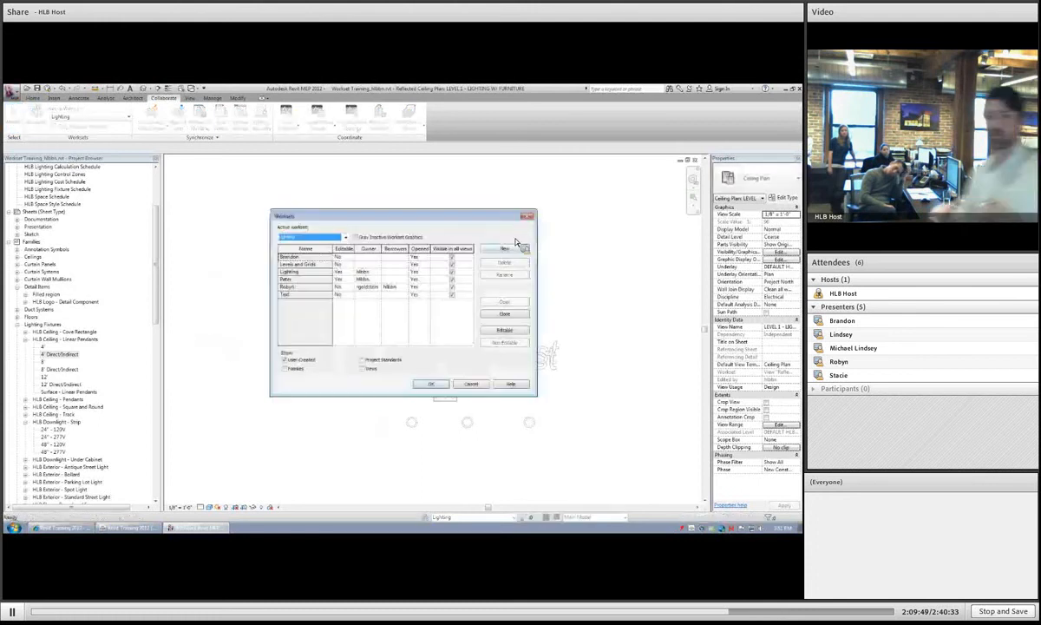
left_click(505, 249)
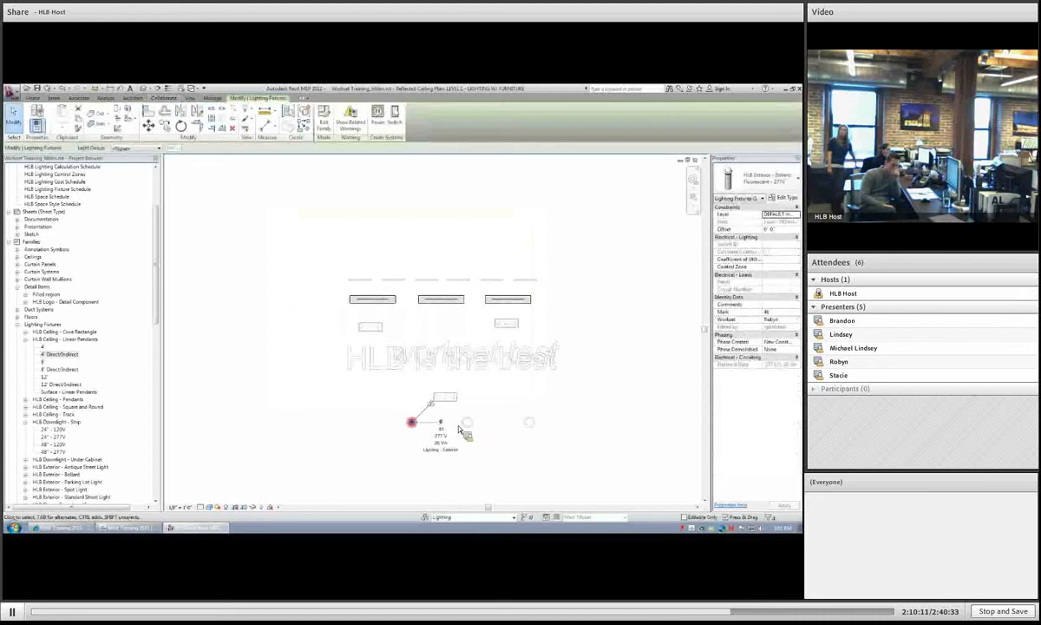
left_click(360, 406)
- Assign the recessed fixture below the leftmost linear pendant to the Lighting workset
left_click(368, 330)
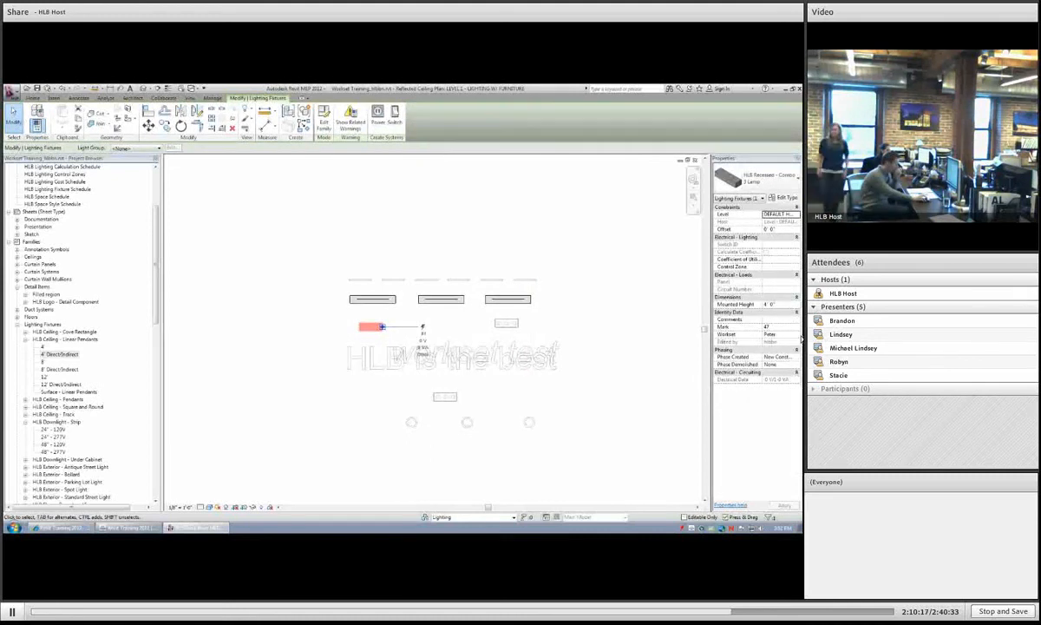
left_click(796, 335)
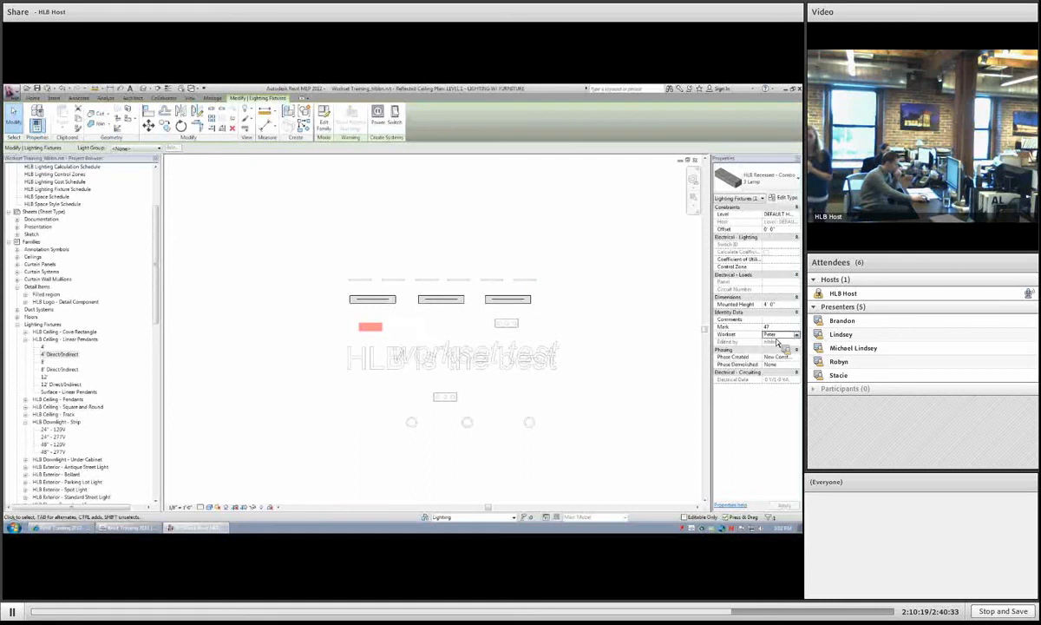
left_click(797, 335)
left_click(767, 354)
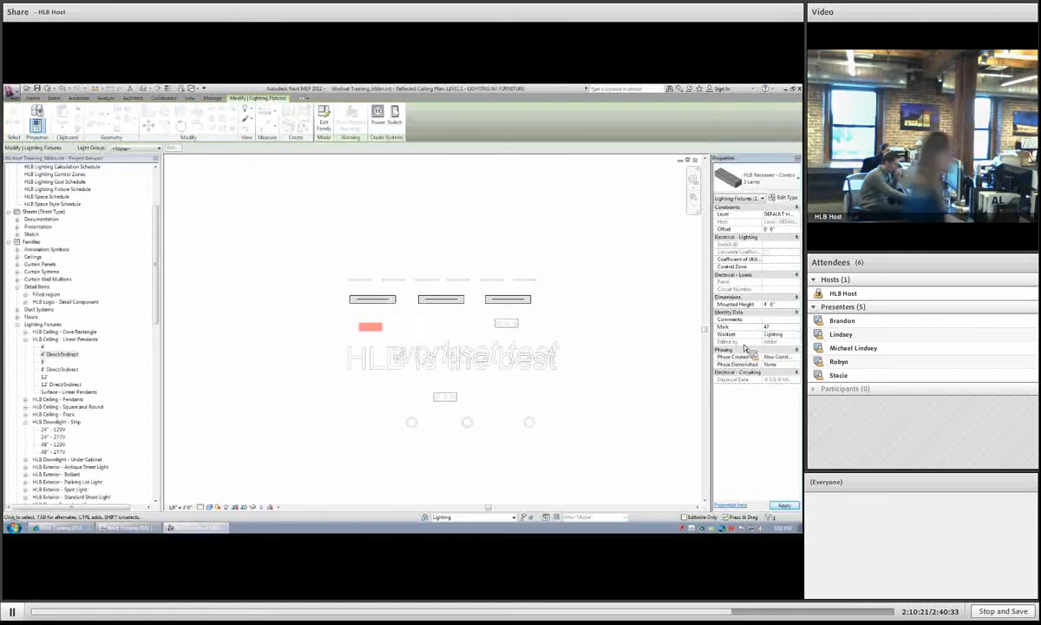
left_click(517, 255)
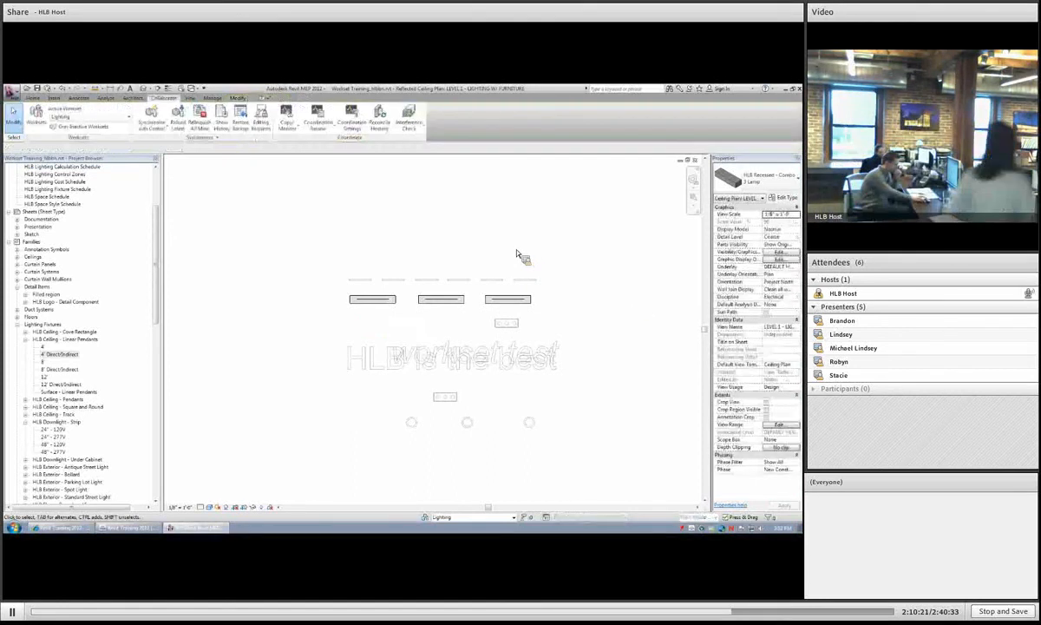
- Assign the recessed fixture below the pendants, the three linear pendants and the leftmost strip downlight to the Lighting workset
left_click(506, 322)
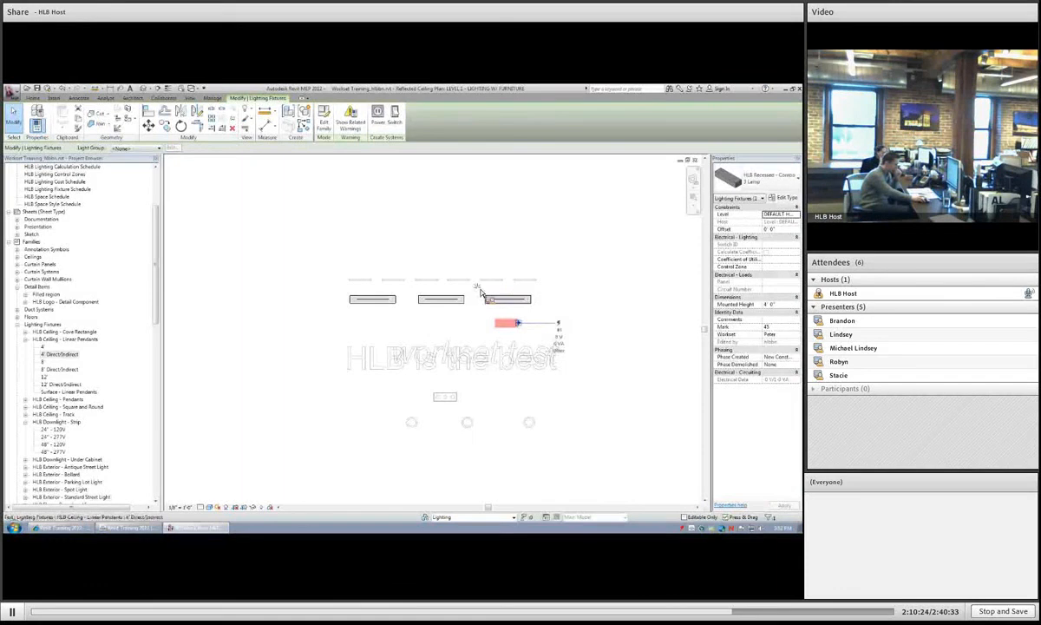
left_click(509, 299, "ctrl")
left_click(464, 301, "ctrl")
left_click(382, 299, "ctrl")
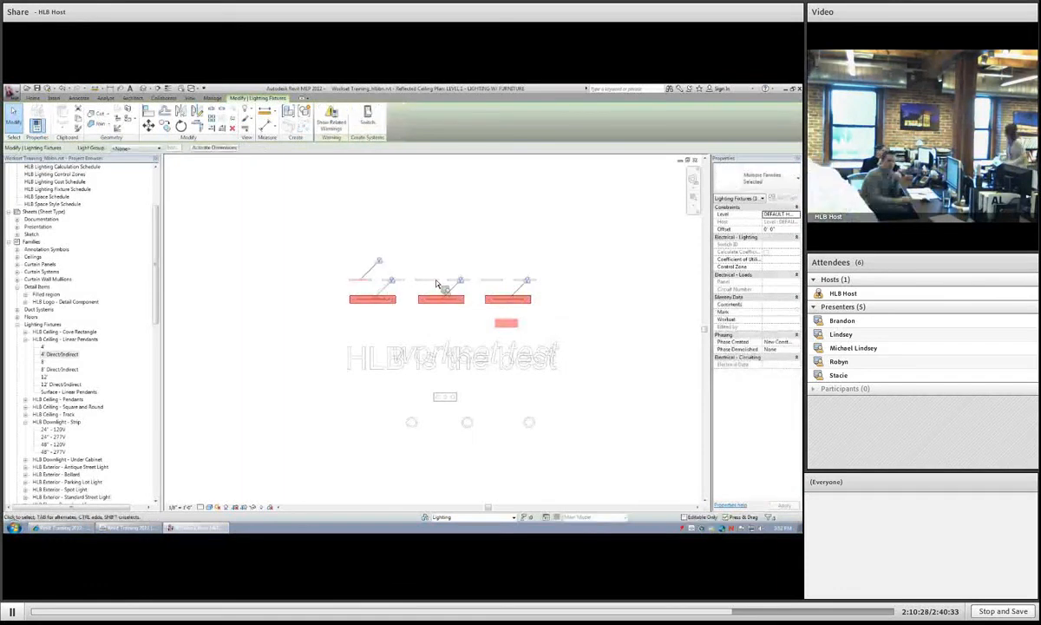
left_click(794, 319)
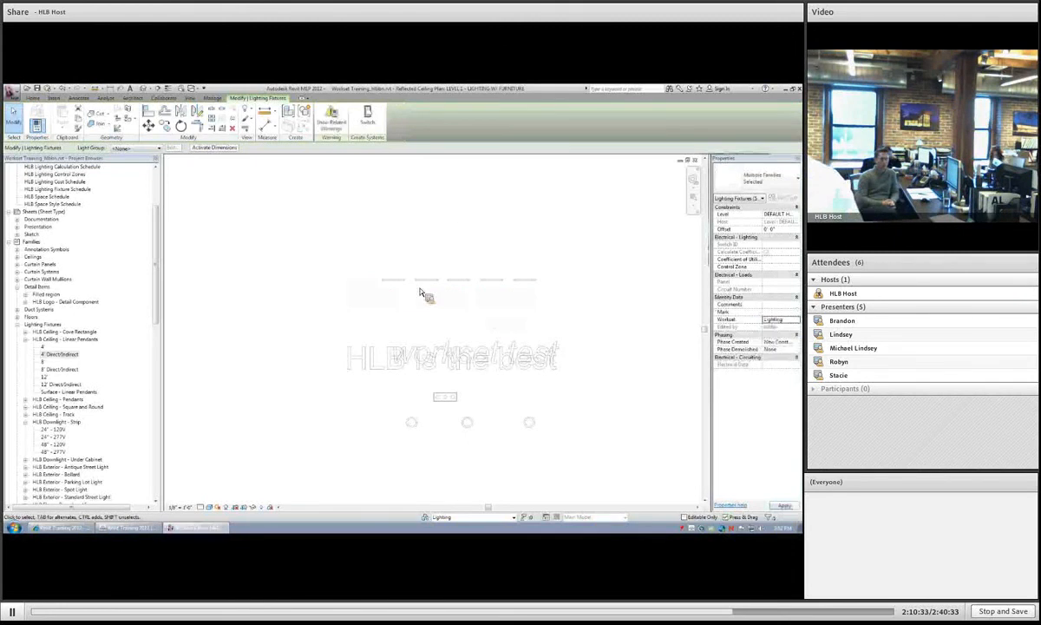
key("Escape")
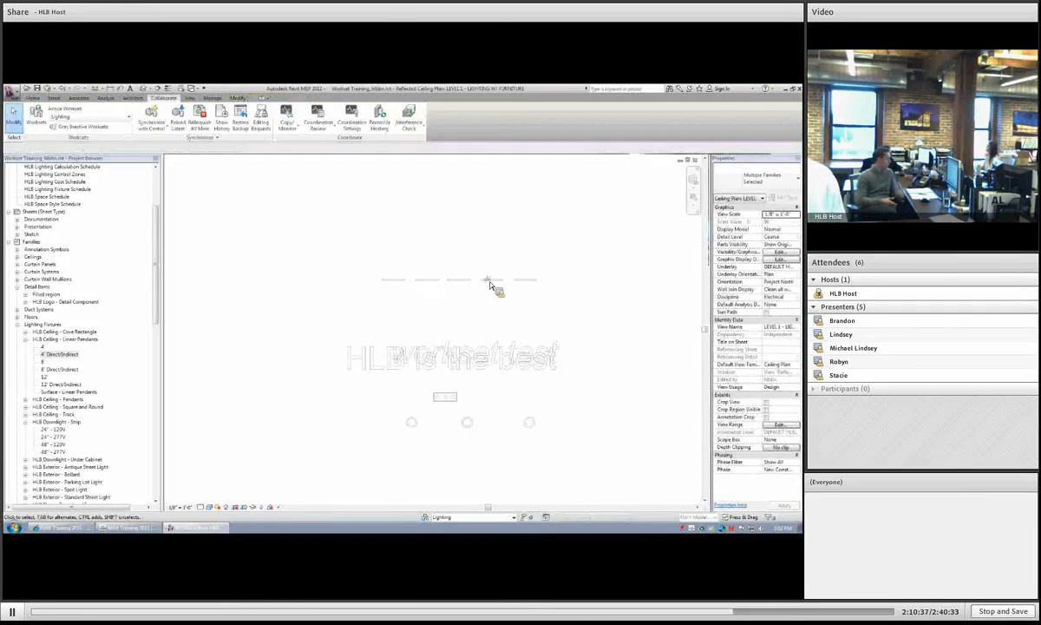
- Assign the five remaining strip downlights in the upper row to the Lighting workset
left_click_drag(509, 285, 555, 299)
left_click(796, 335)
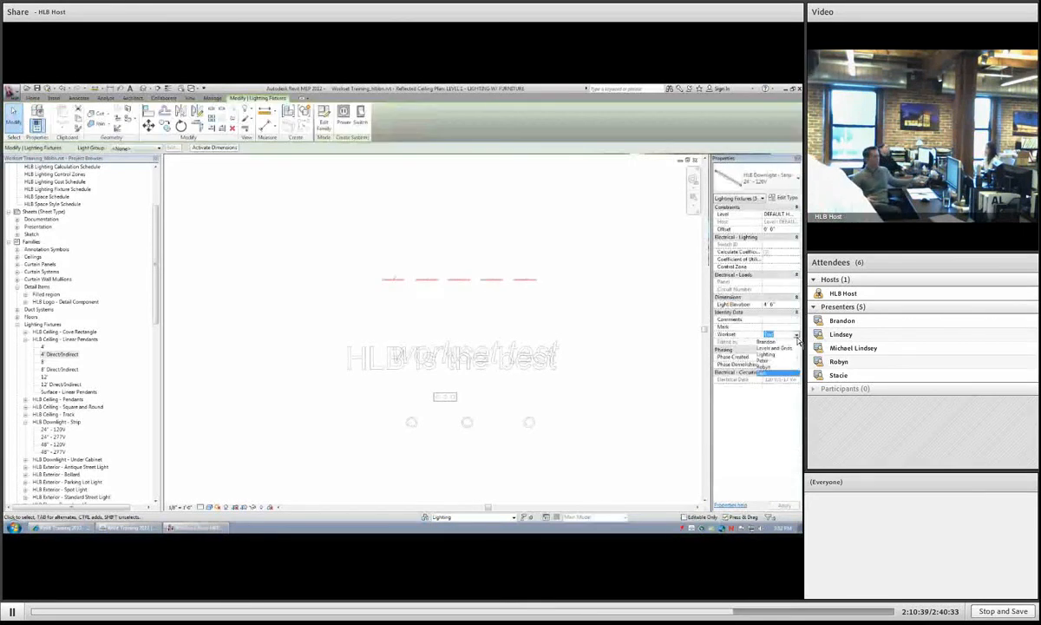
left_click(768, 354)
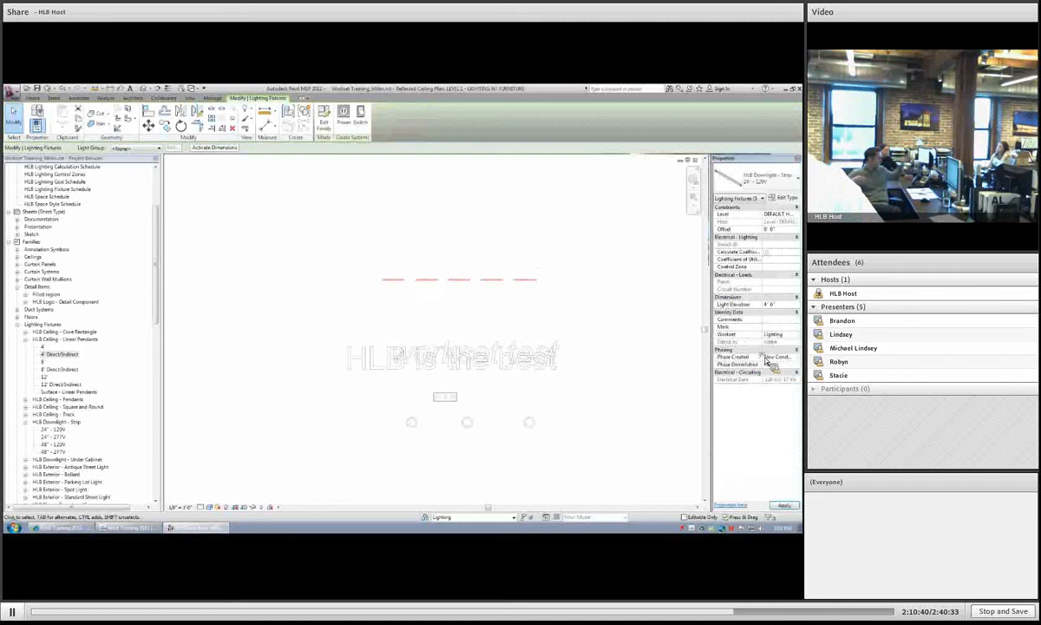
key("Escape")
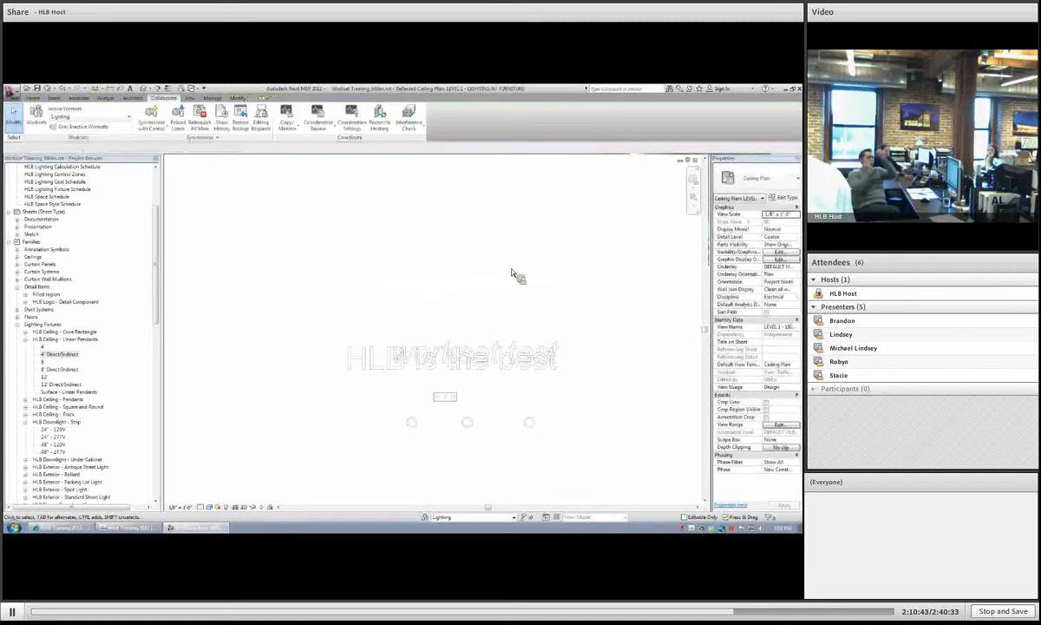
- Set the Lighting workset's visibility override in this ceiling plan to Use Global Setting (Visible)
key("v")
key("g")
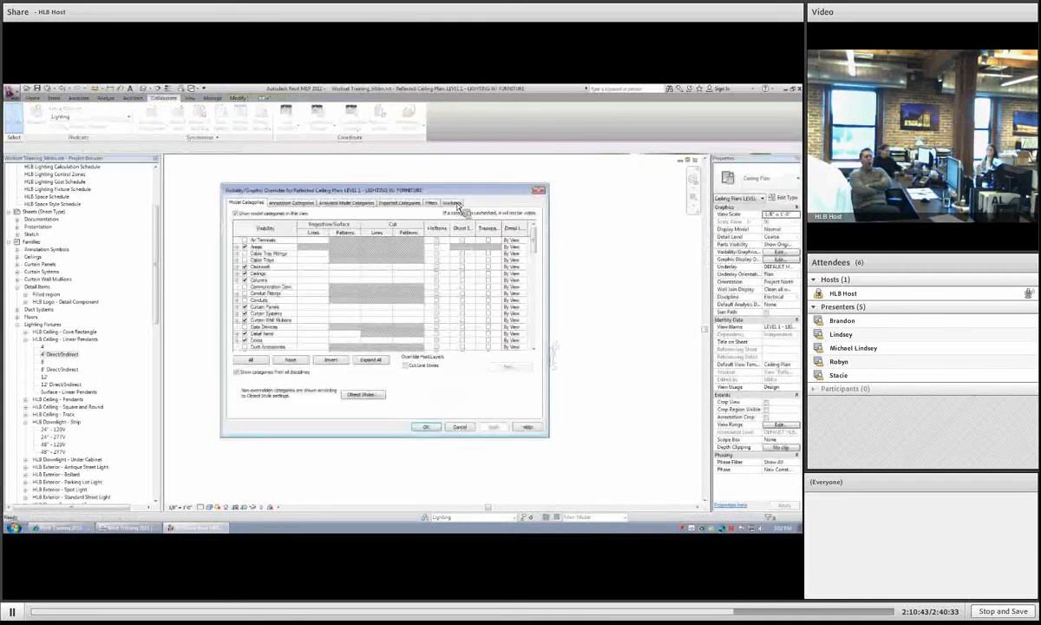
left_click(452, 202)
left_click(408, 263)
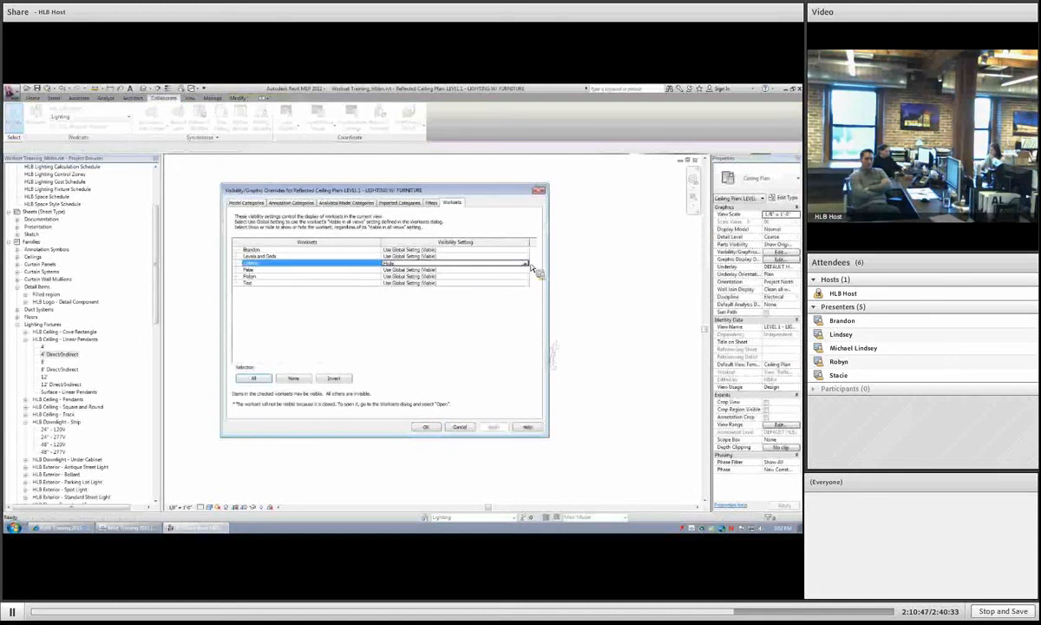
left_click(525, 263)
left_click(416, 270)
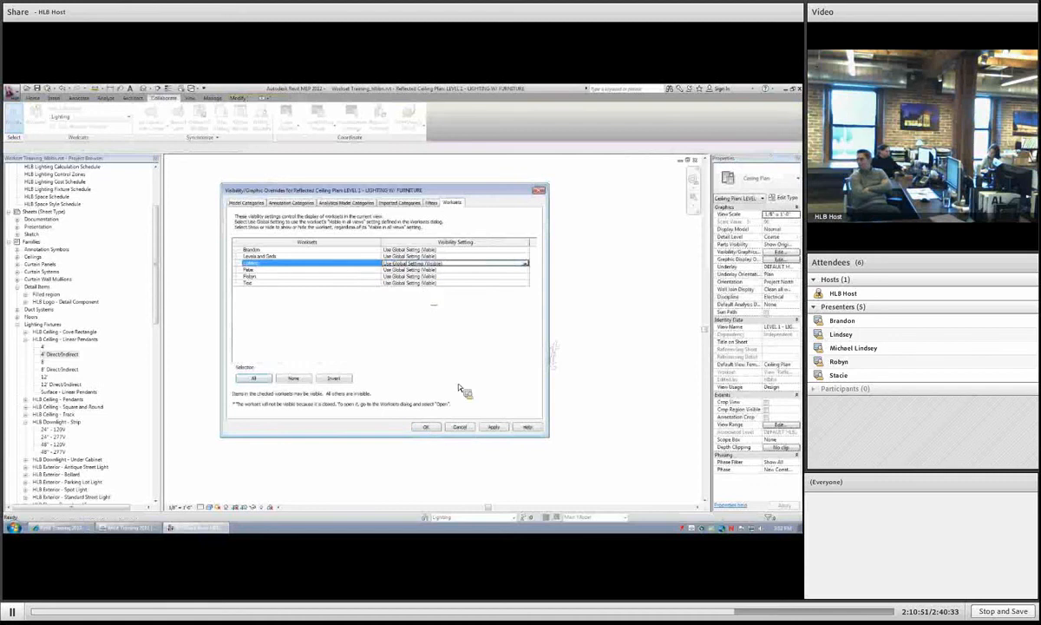
left_click(426, 427)
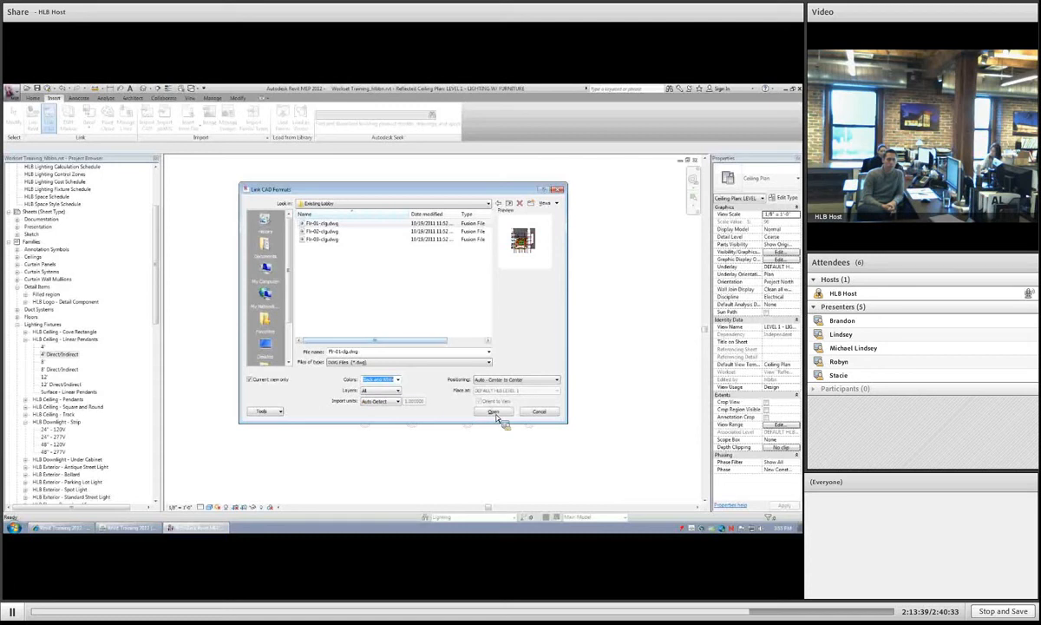
- Link Flr-01-clg.dwg into the ceiling plan with Auto - Center to Center positioning
left_click(501, 380)
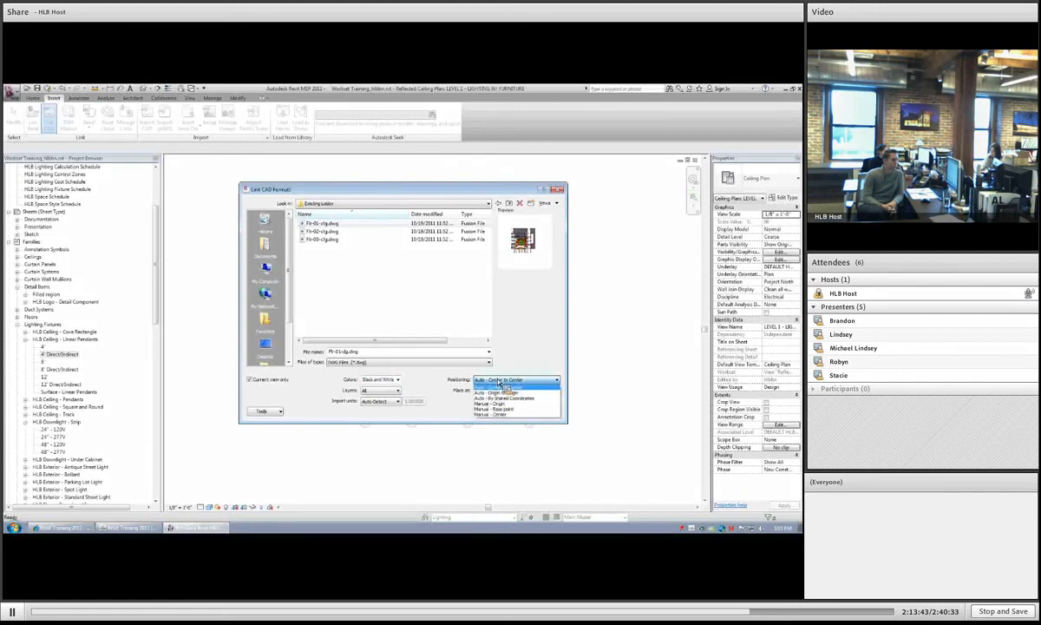
left_click(500, 384)
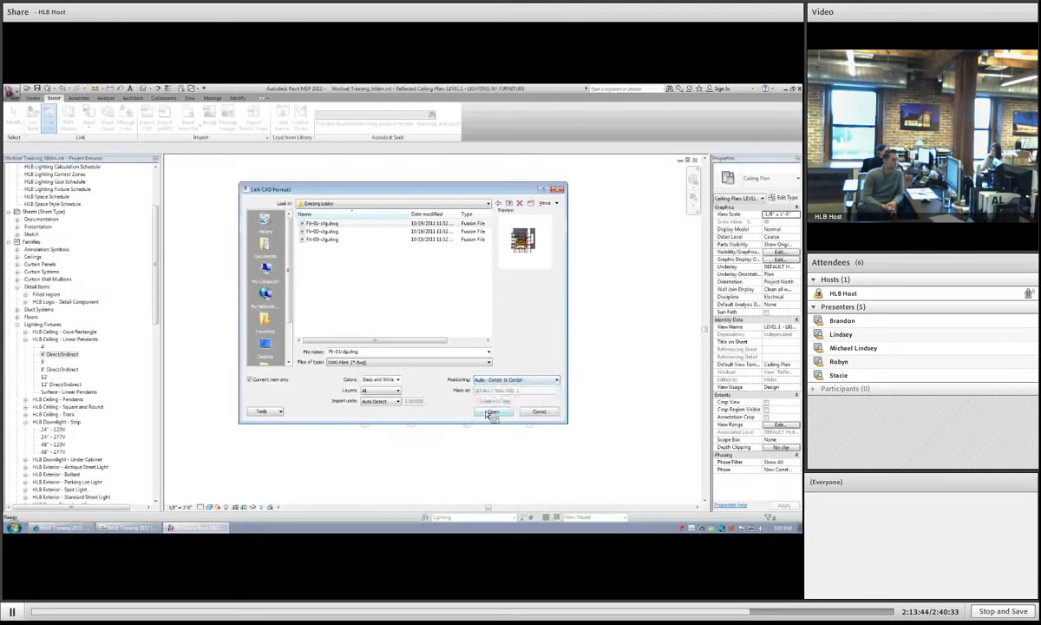
left_click(498, 412)
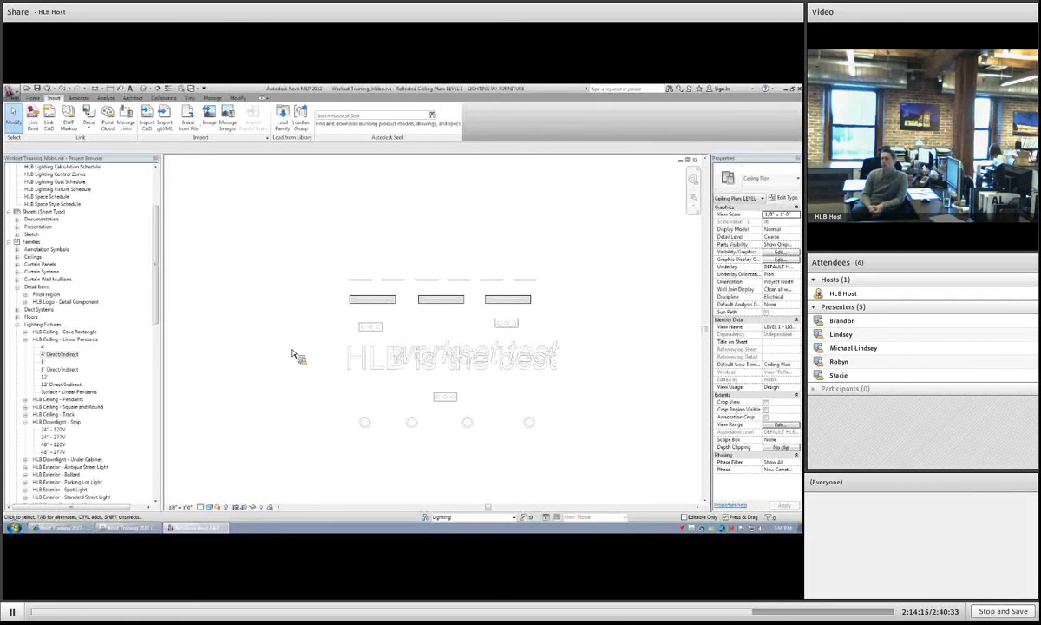
- Move the linked Flr-01-clg.dwg drawing down onto the existing light fixtures
key("z")
key("e")
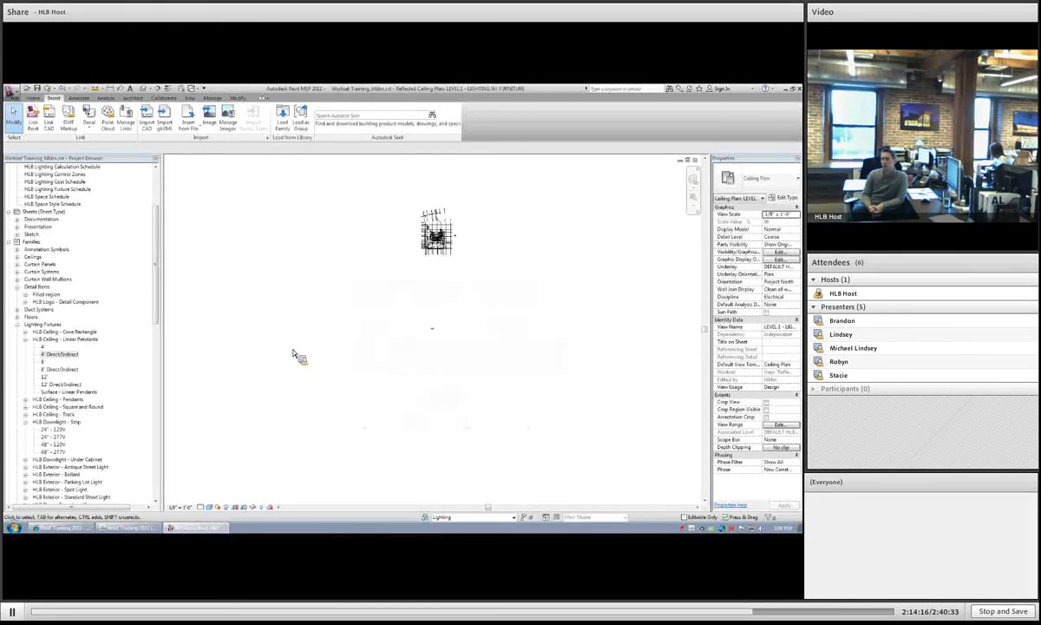
left_click(423, 244)
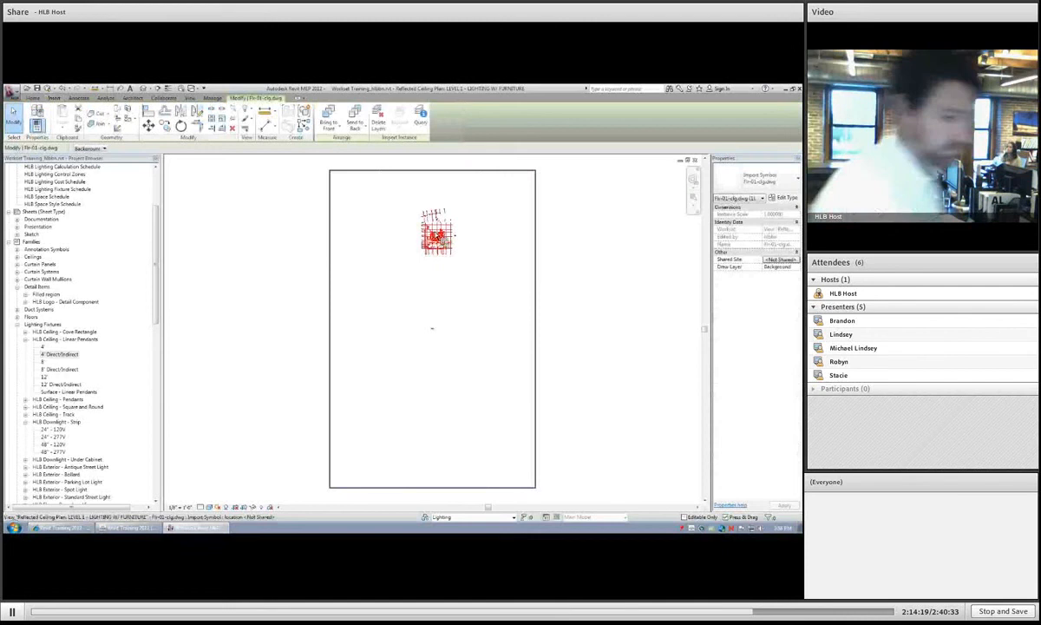
left_click_drag(425, 244, 439, 335, "ctrl")
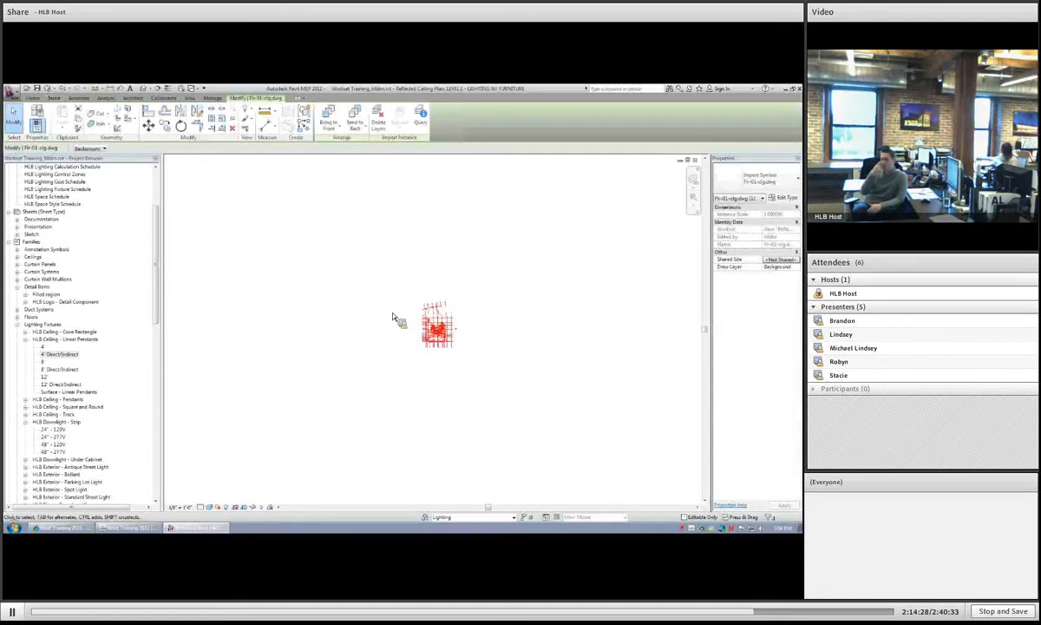
left_click(406, 339)
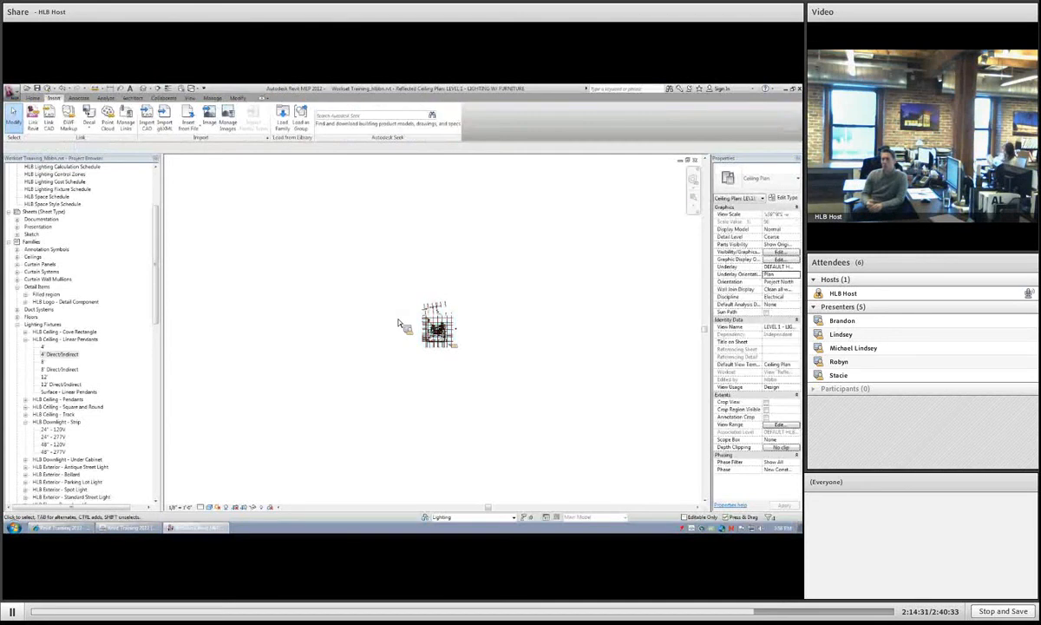
- Select the light fixtures lying within the linked drawing to review their properties
scroll(410, 330, "up", 5)
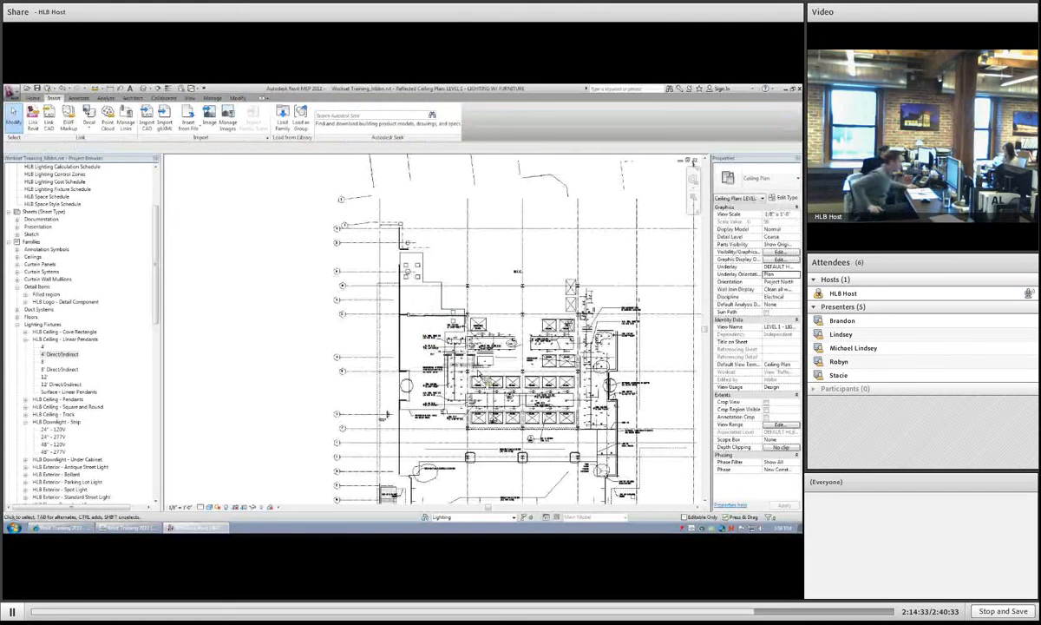
scroll(411, 327, "down", 2)
left_click(510, 396)
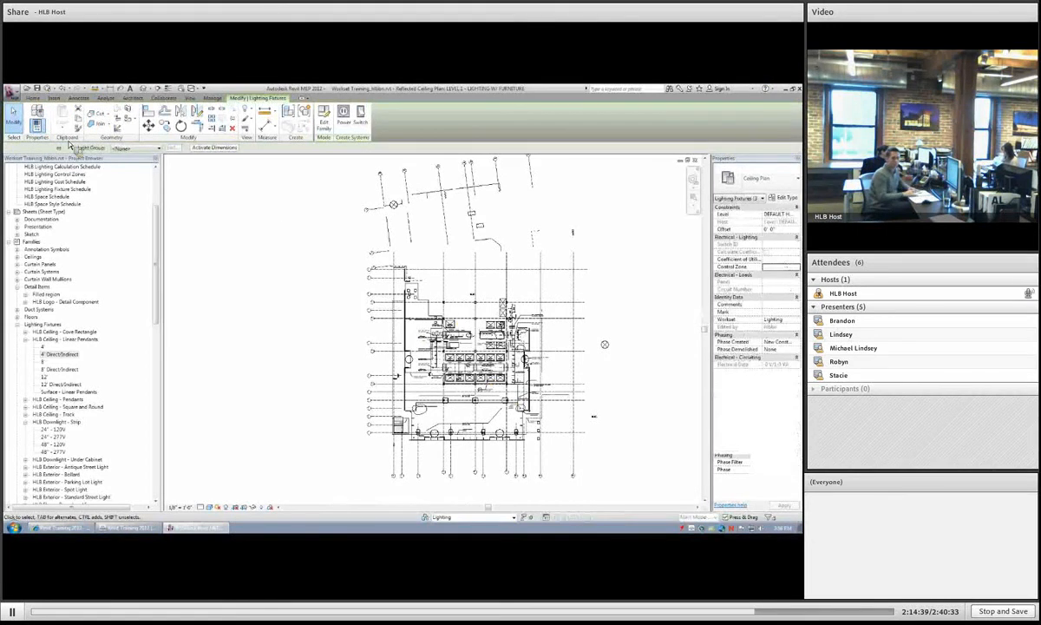
left_click(286, 254)
left_click(35, 117)
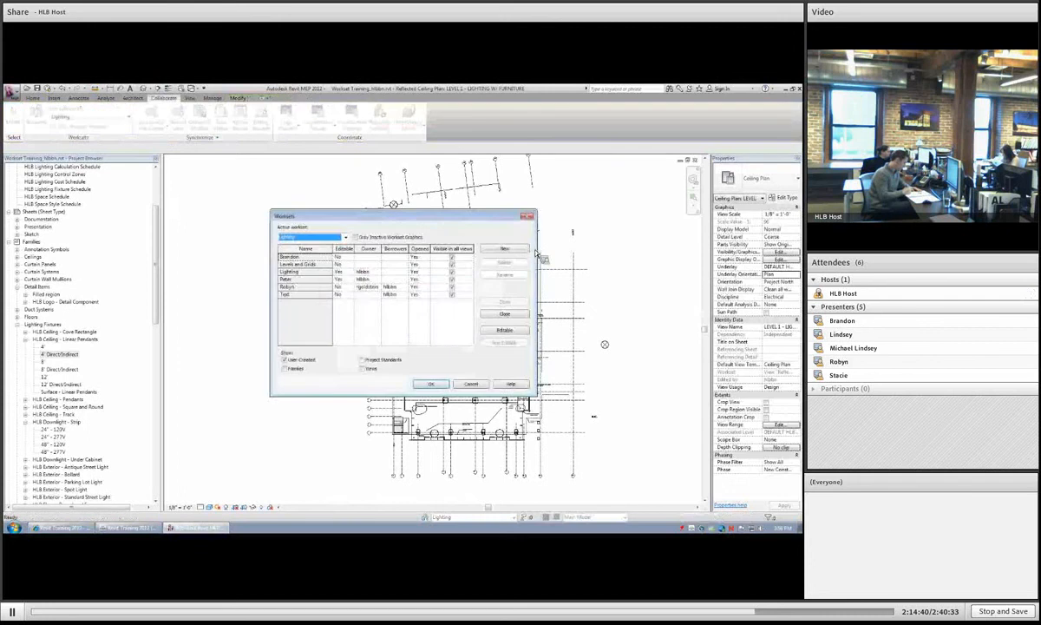
left_click(505, 249)
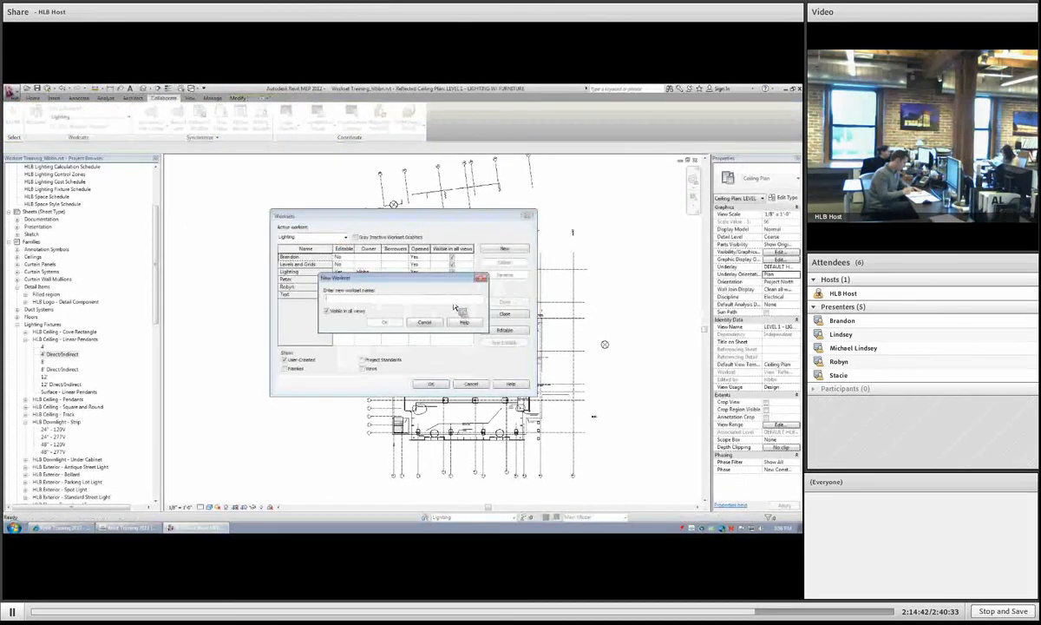
type("CAD Back")
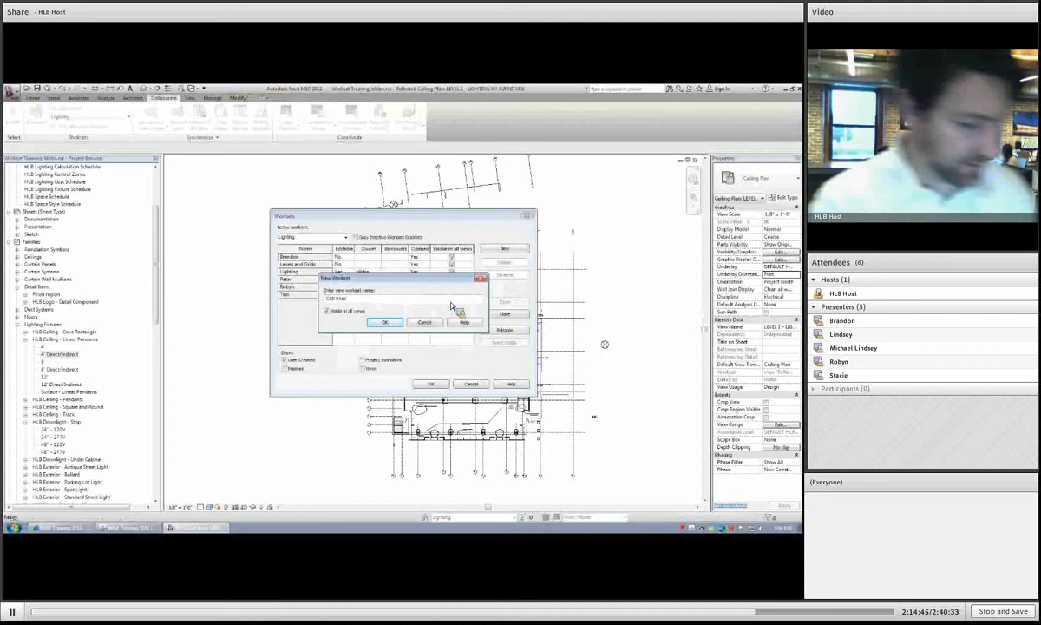
type("grounds")
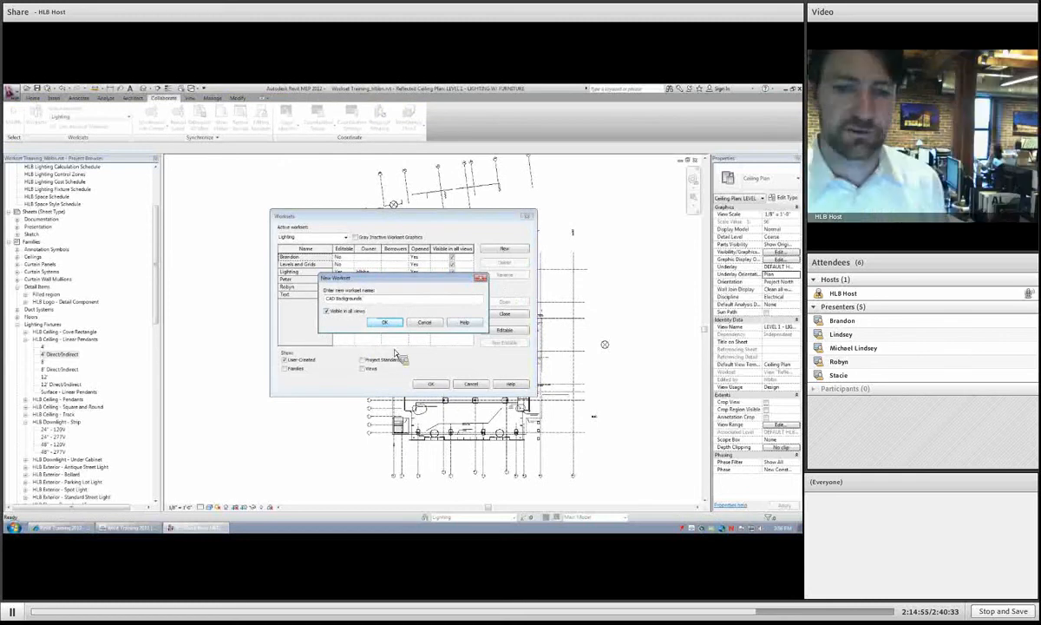
left_click(425, 322)
left_click(472, 383)
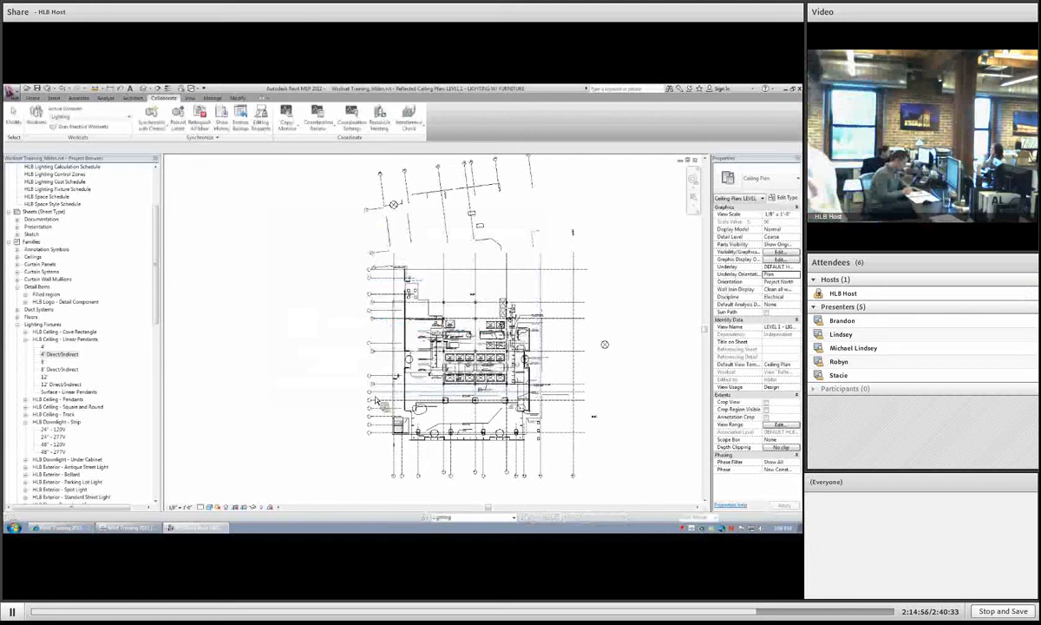
- Inspect the workset assignment of the linked Flr-01-clg.dwg in its instance and type properties
left_click(377, 400)
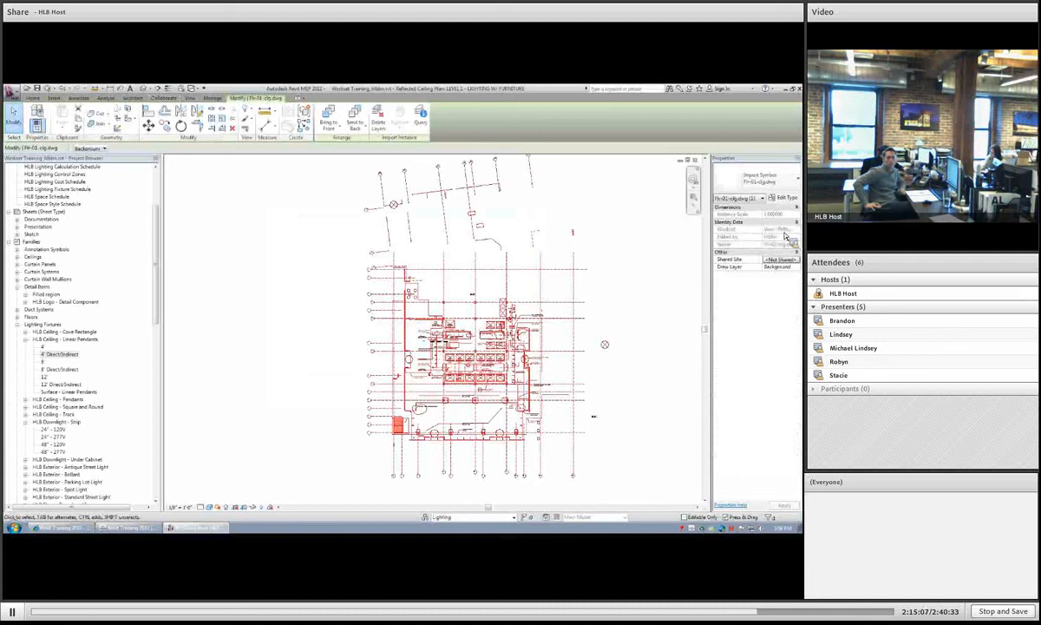
key("Escape")
left_click(519, 303)
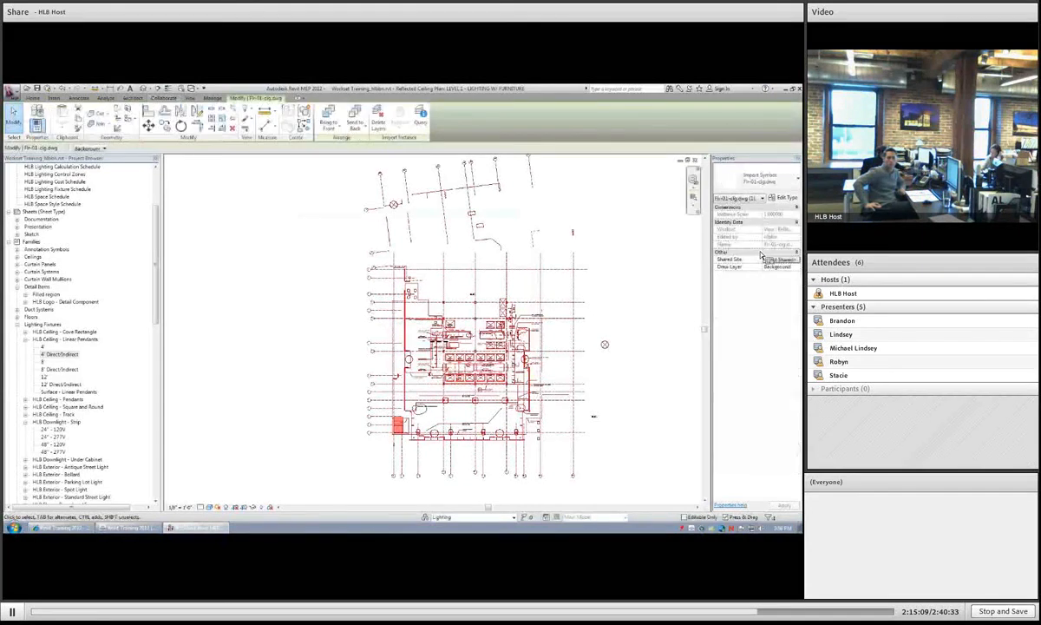
left_click(797, 200)
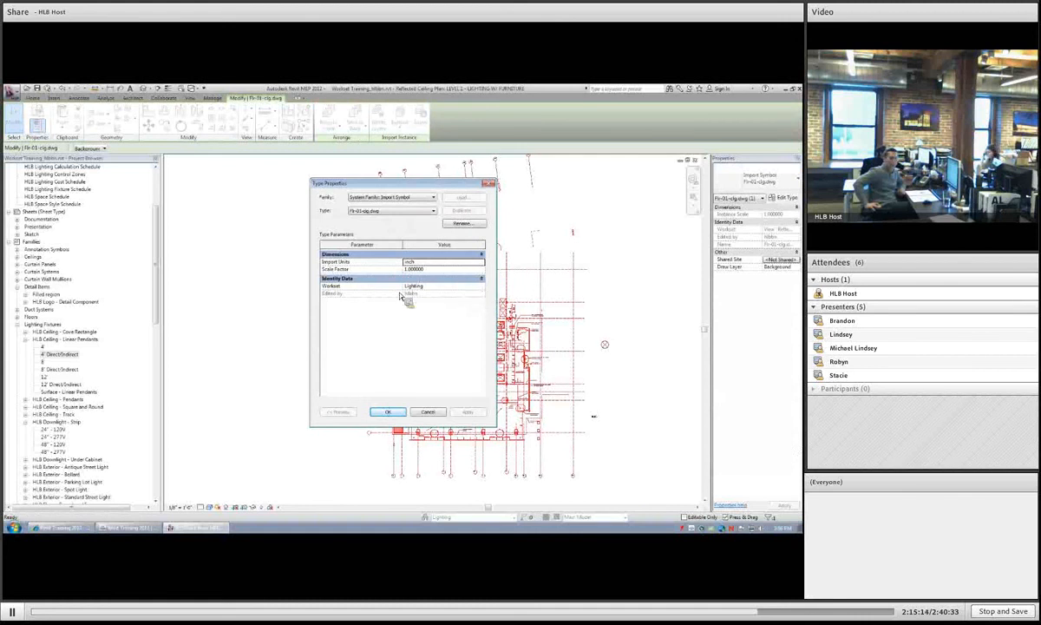
left_click(390, 412)
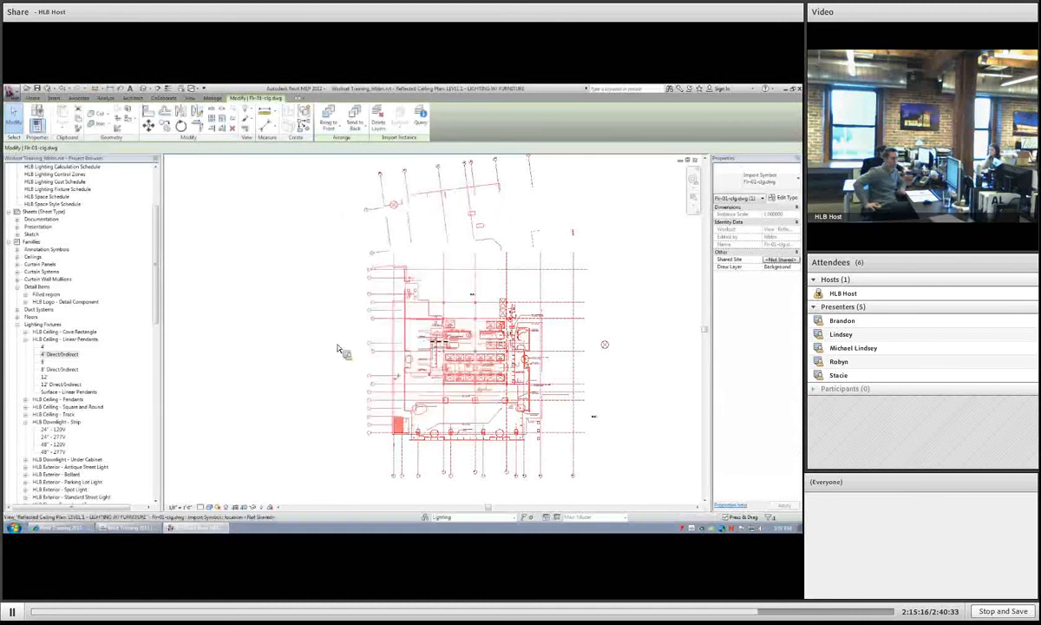
left_click(298, 338)
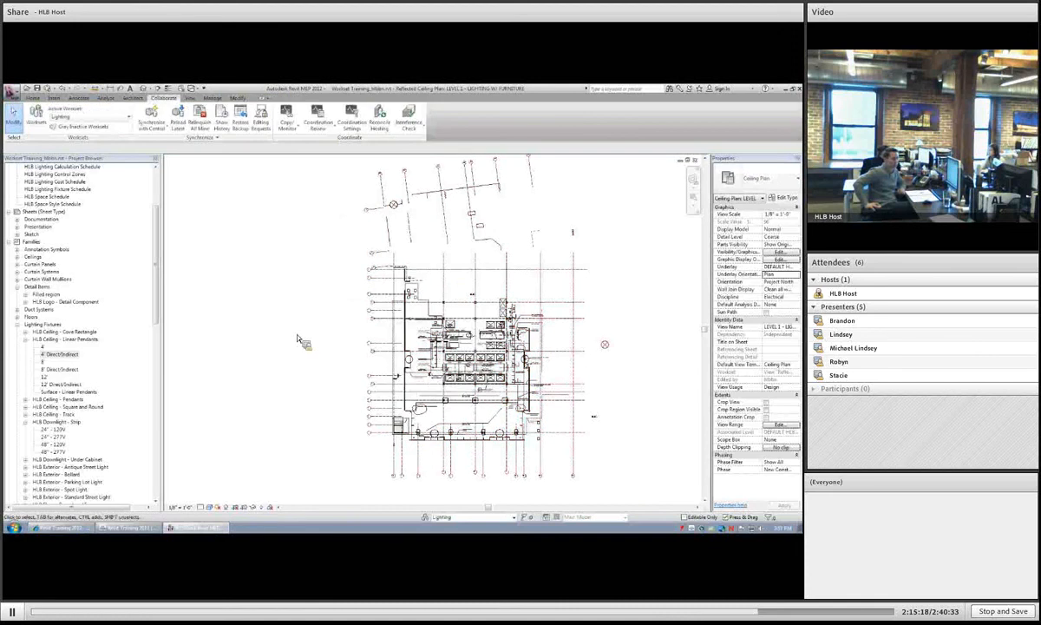
- Try moving the linked drawing away from the light fixtures, and undo the move
scroll(429, 342, "up", 2)
left_click(505, 345)
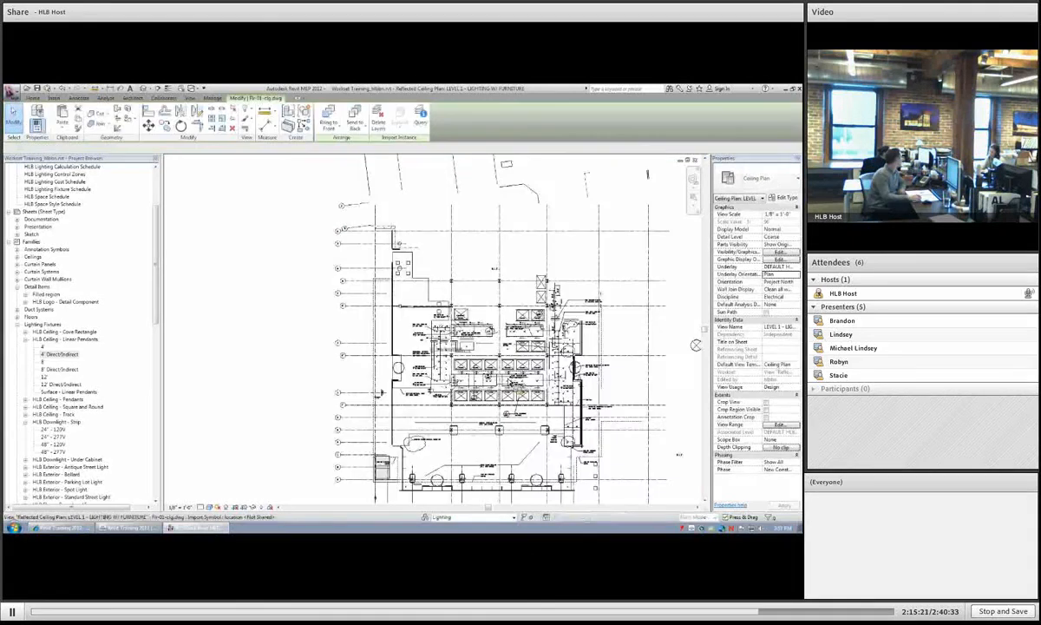
middle_click_drag(337, 256, 467, 332)
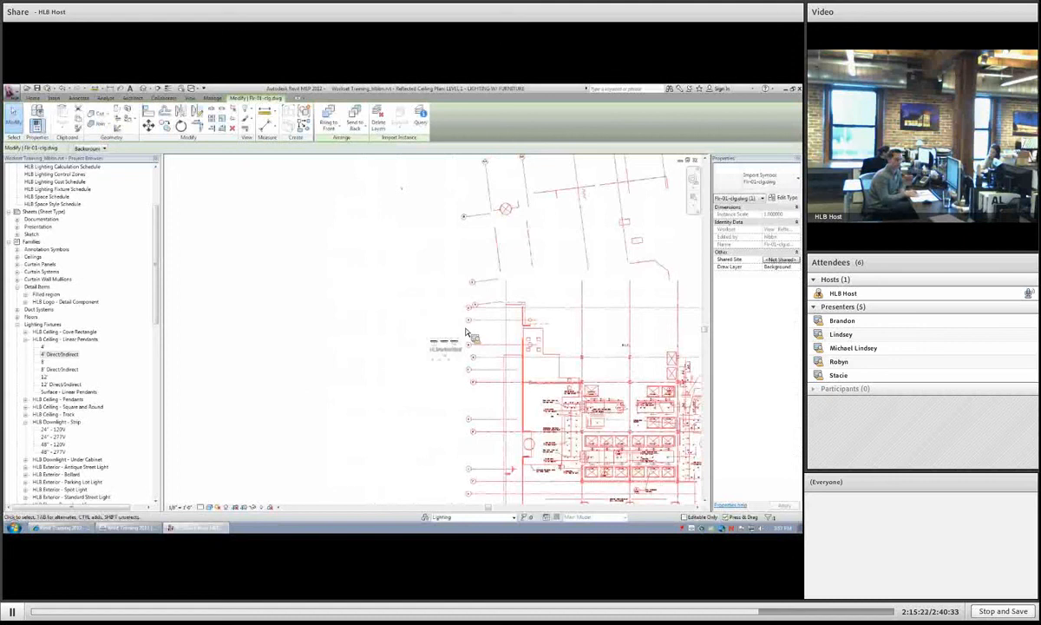
key("ctrl+z")
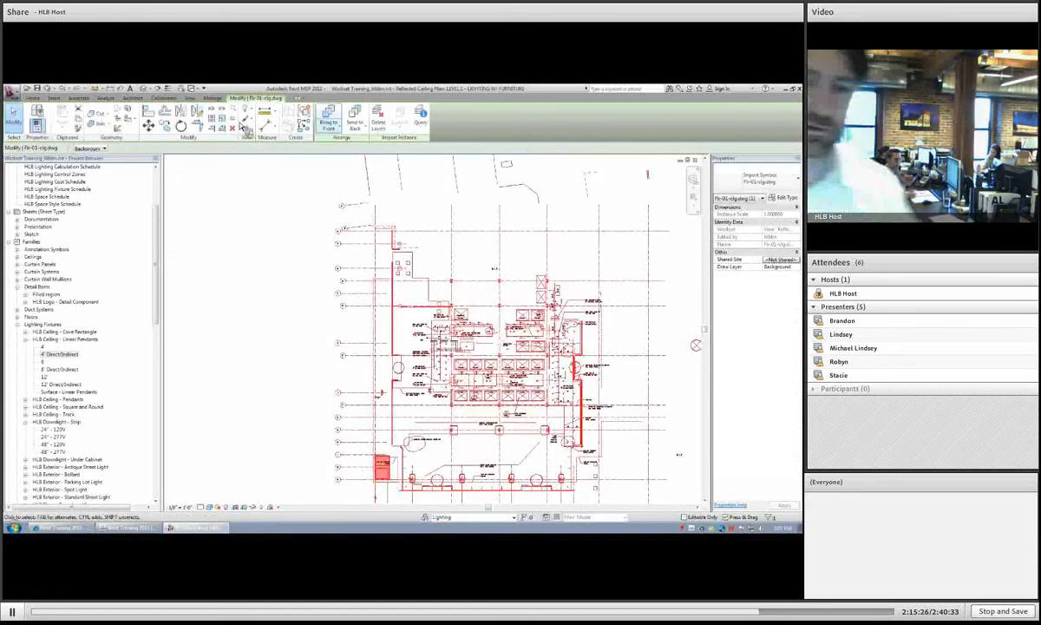
left_click(292, 312)
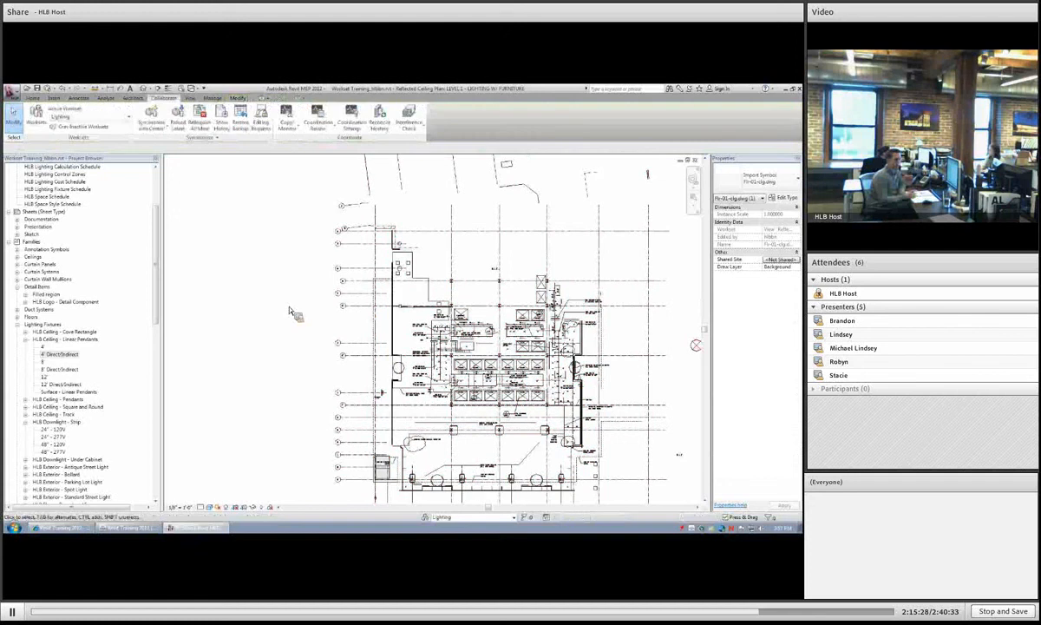
- Delete the 4' Direct/Indirect linear pendant fixtures overlapping the linked ceiling drawing
left_click(485, 387)
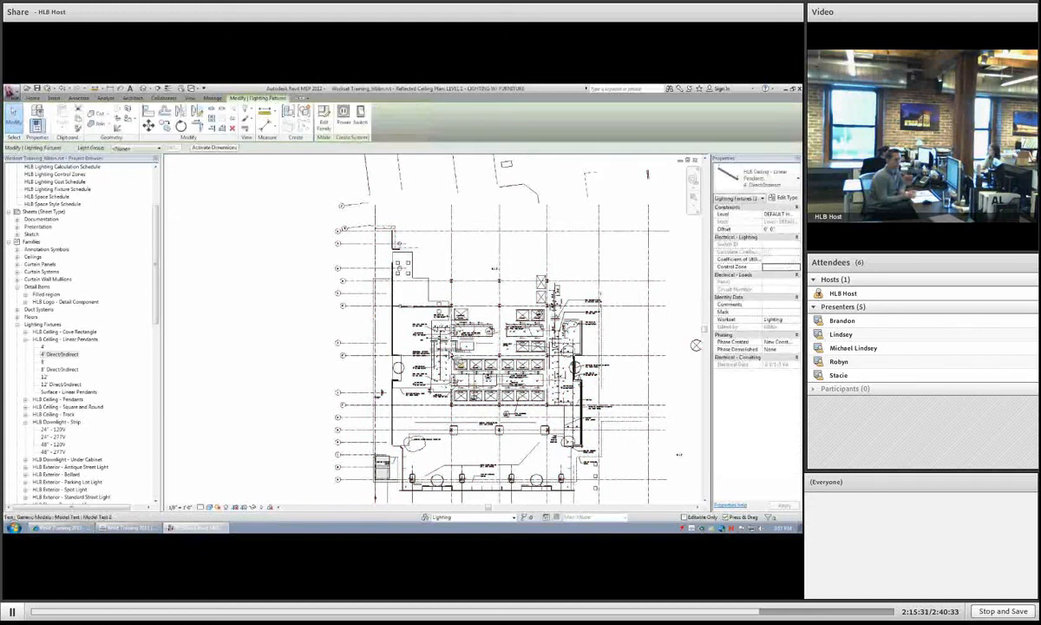
scroll(439, 343, "up", 3)
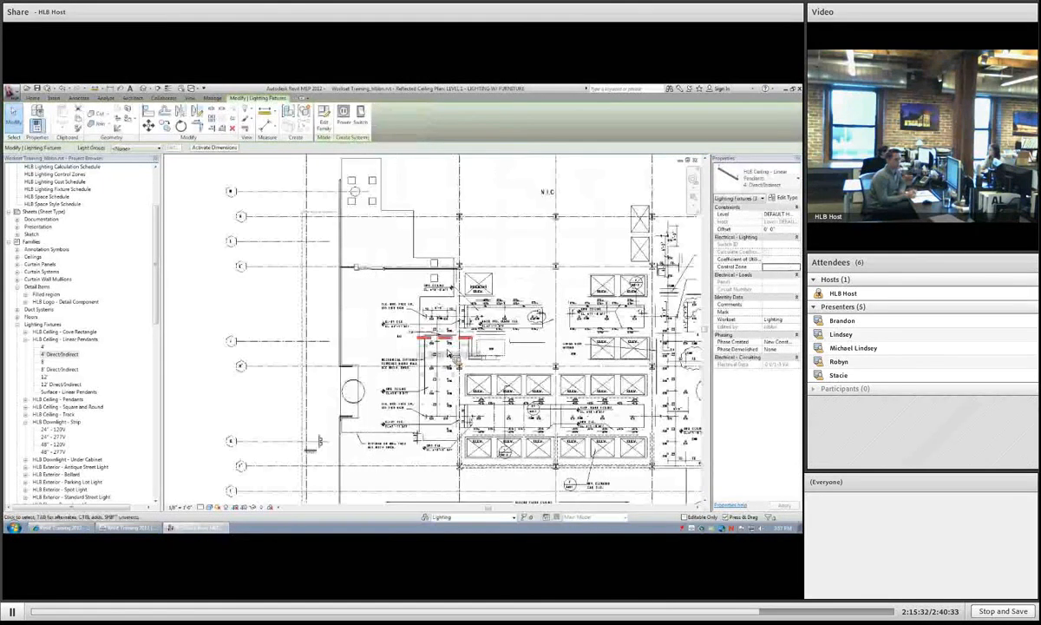
key("Delete")
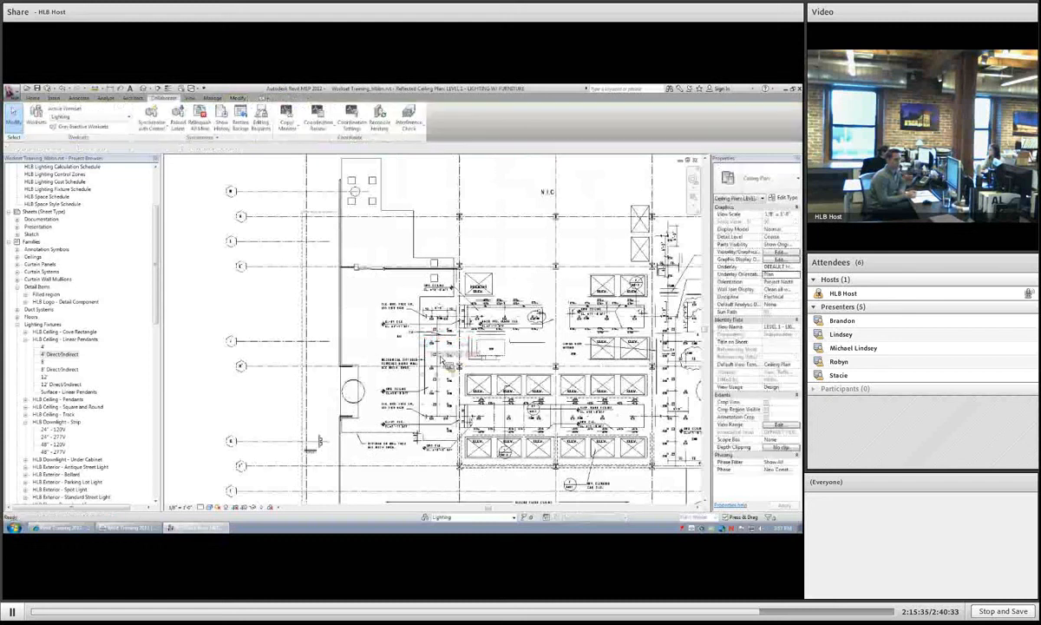
left_click(412, 334)
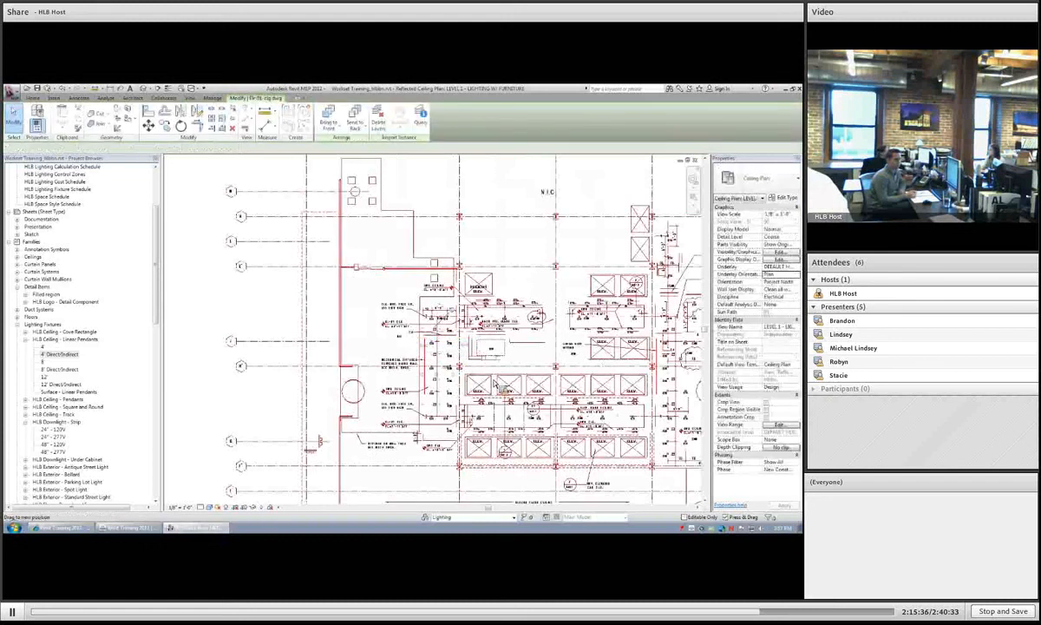
left_click(370, 293)
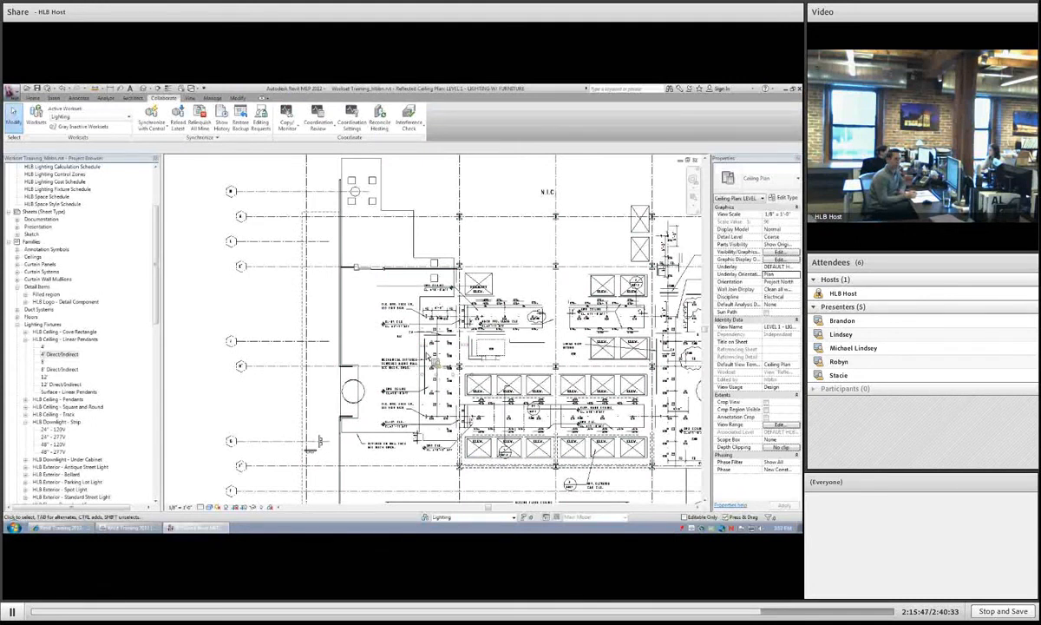
- Try to move the remaining light fixtures up and away from their place on the linked drawing, and cancel the move
scroll(408, 335, "up", 5)
left_click(408, 335)
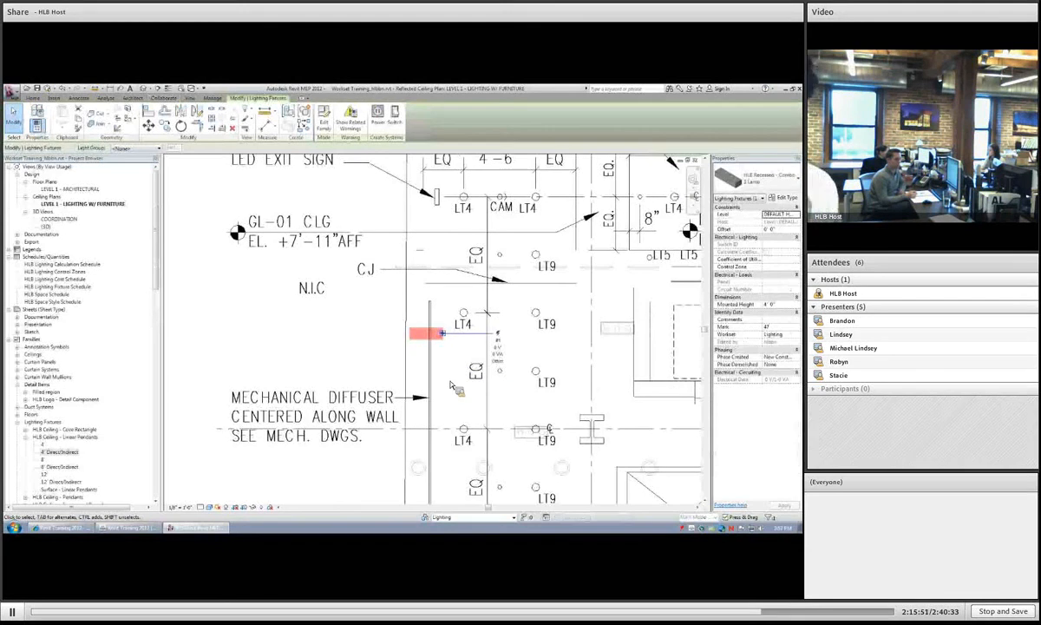
scroll(455, 402, "down", 5)
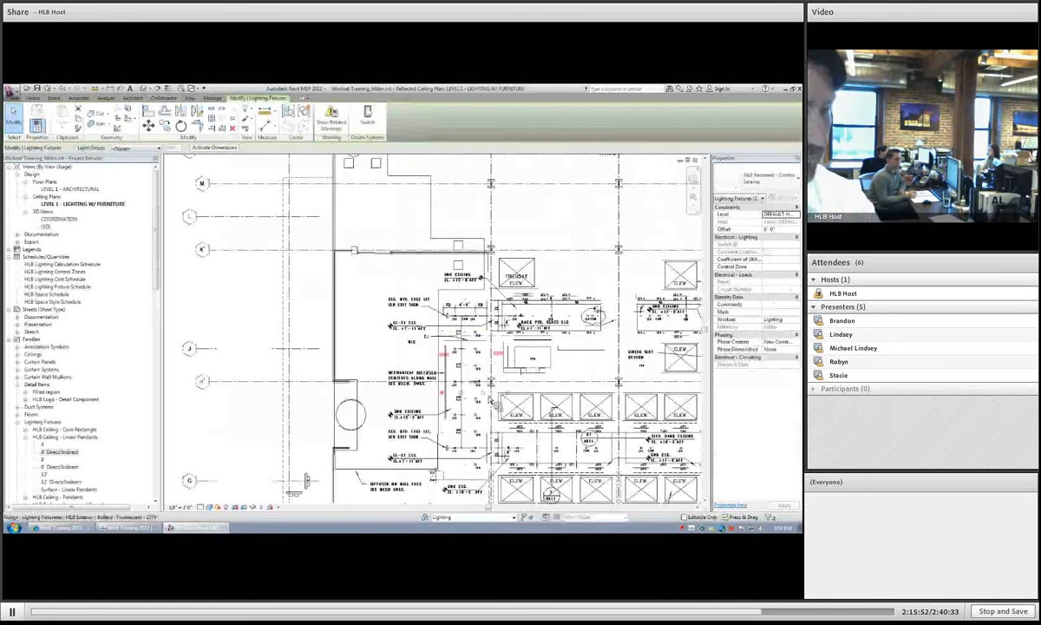
left_click(462, 380, "ctrl")
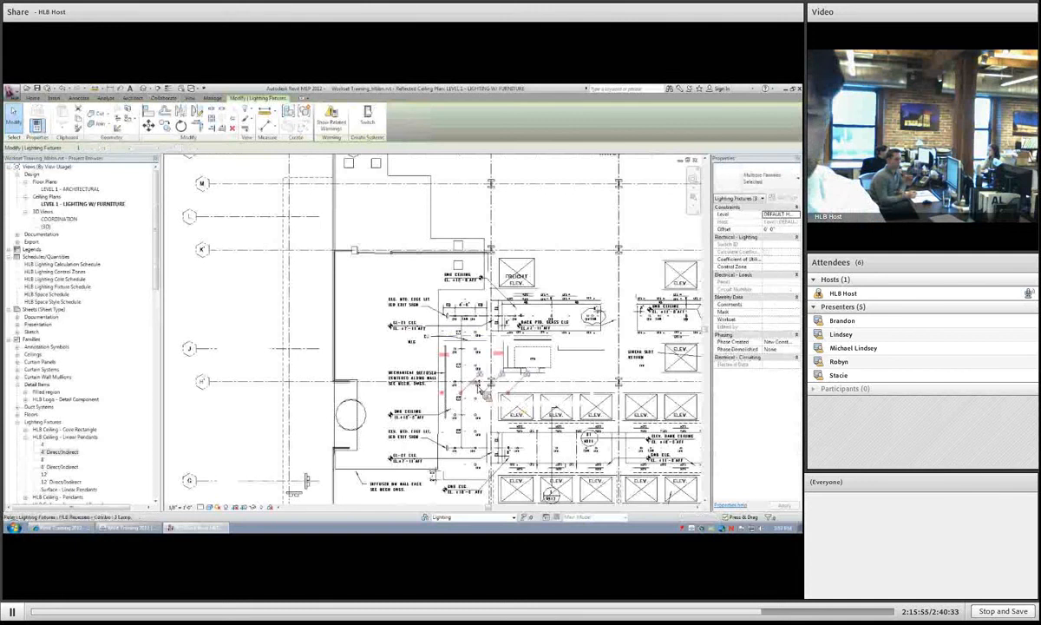
left_click_drag(476, 384, 384, 285)
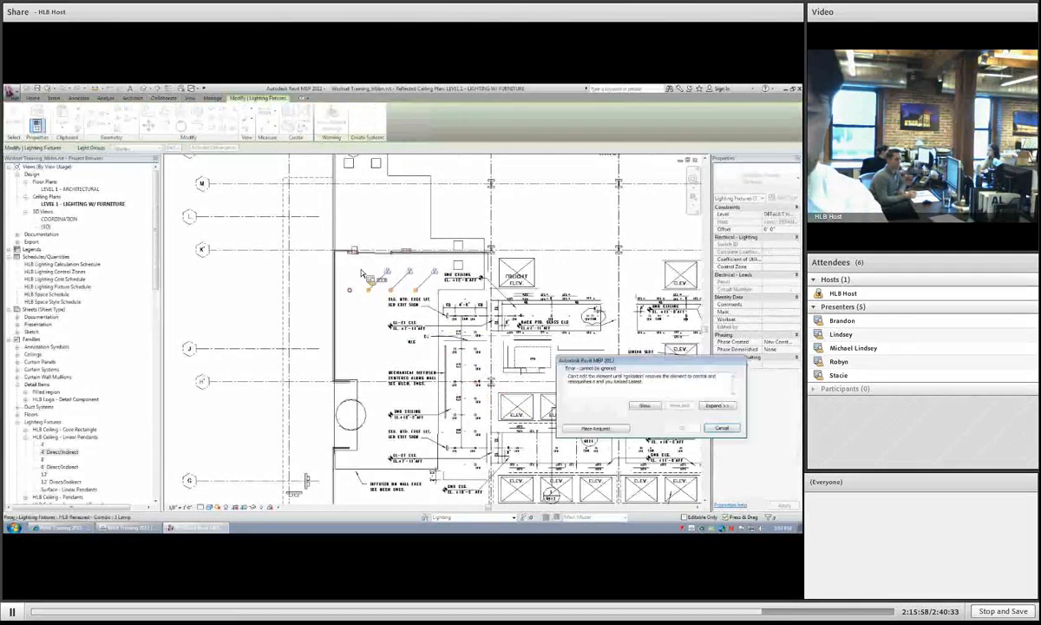
left_click(722, 428)
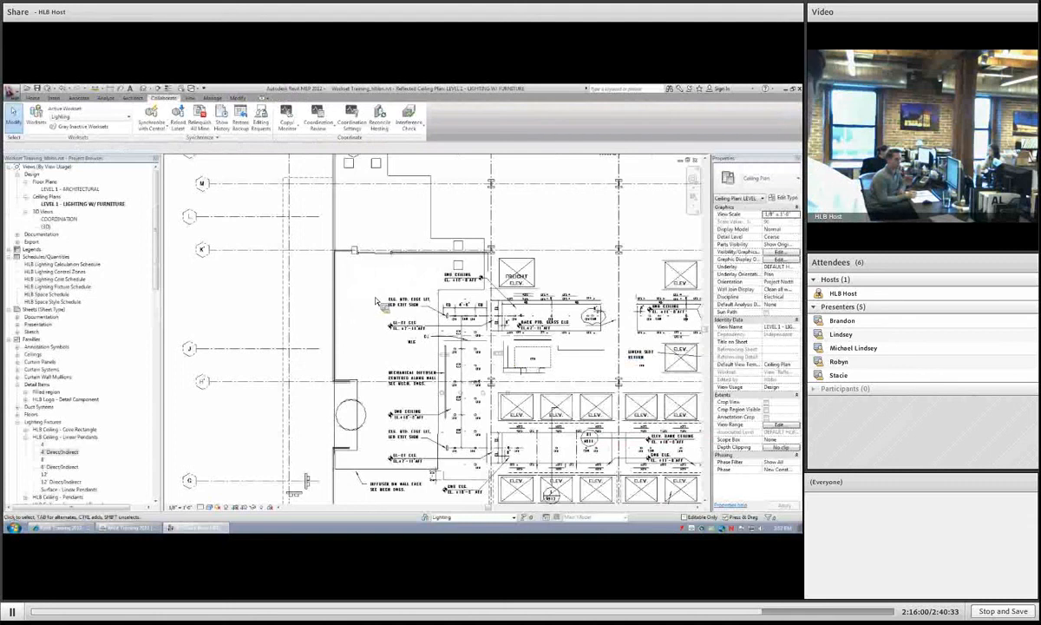
- Set the discipline of the LEVEL 1 - LIGHTING W/ FURNITURE ceiling plan to Architectural
scroll(317, 220, "down", 2)
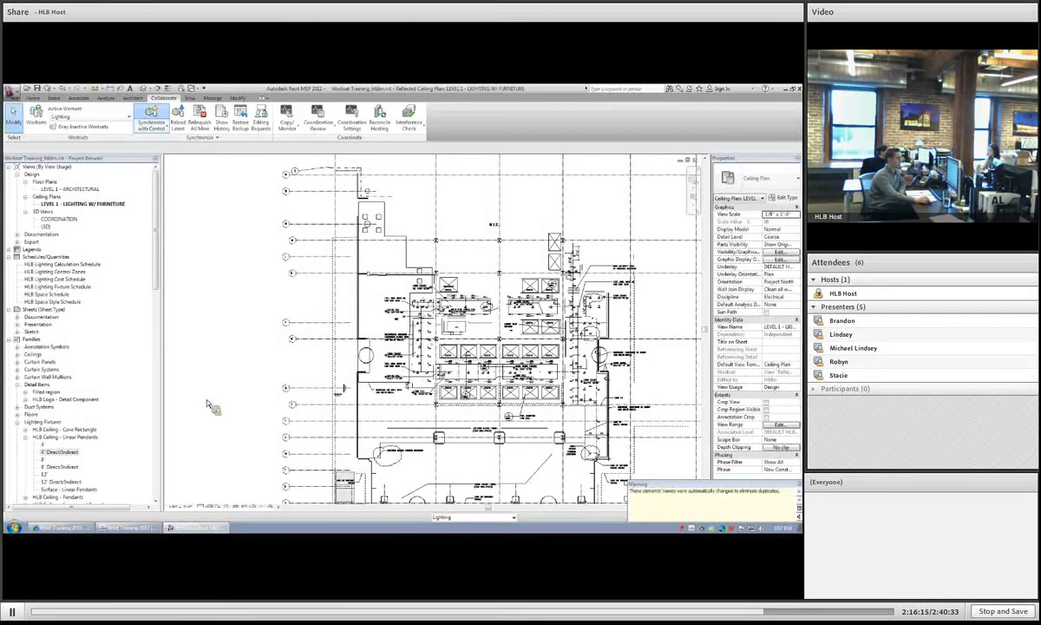
left_click(195, 528)
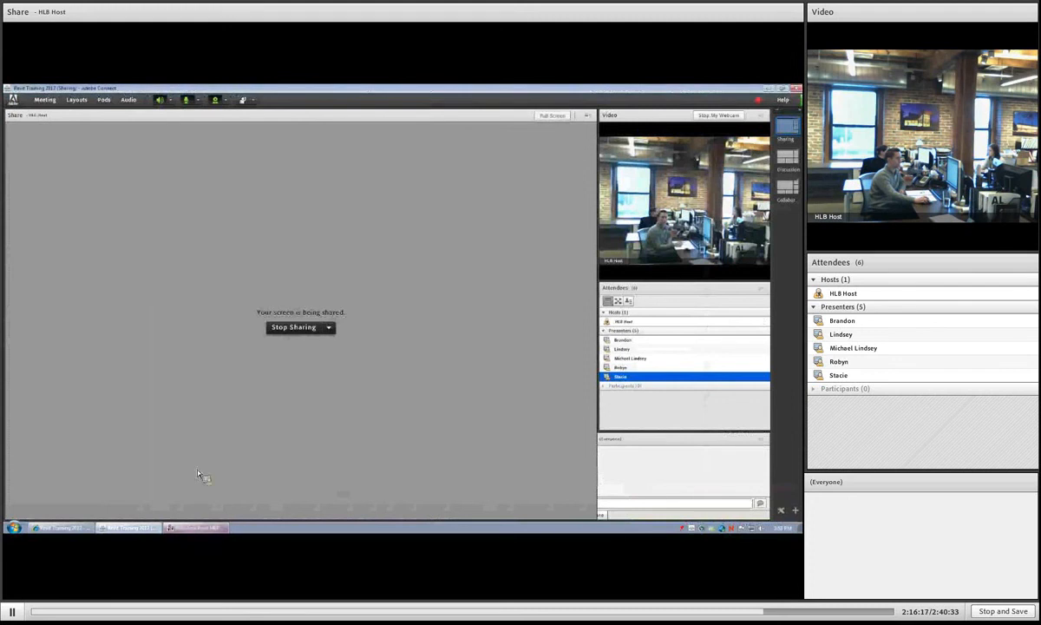
left_click(197, 528)
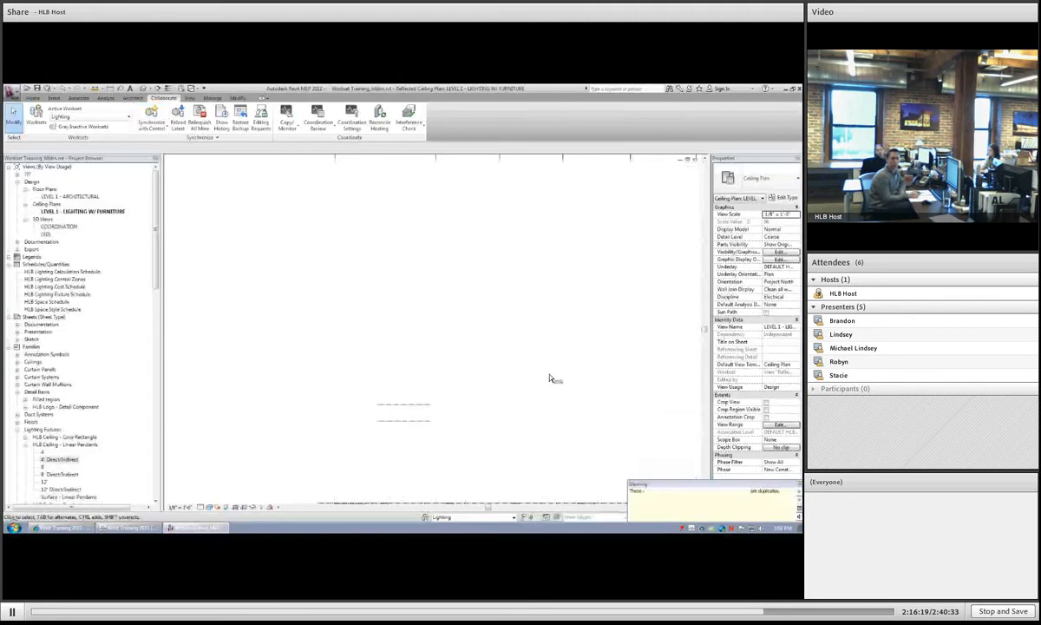
left_click(797, 298)
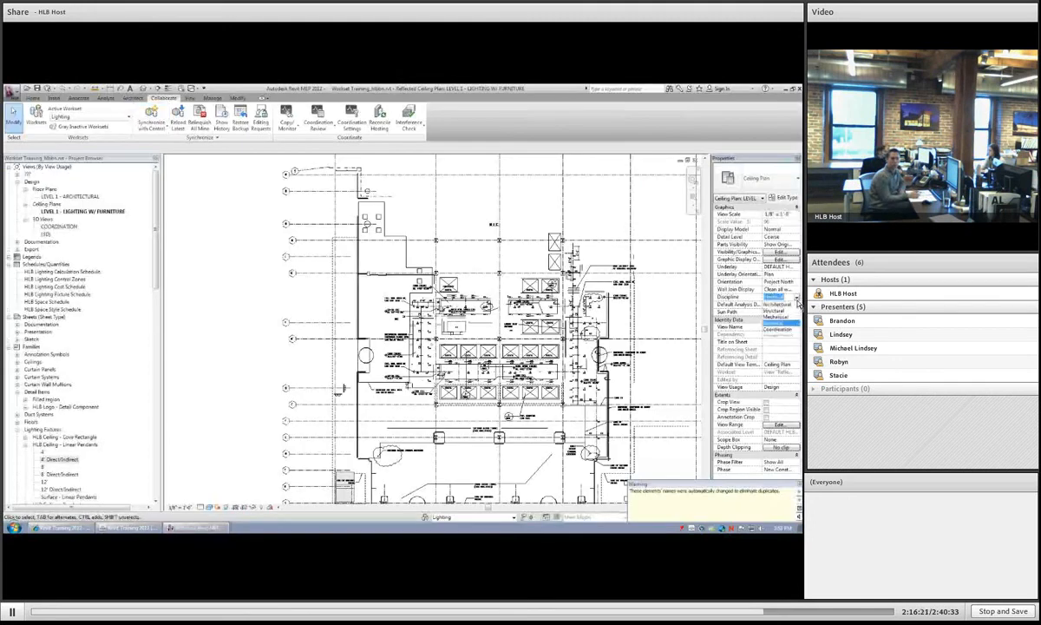
left_click(777, 304)
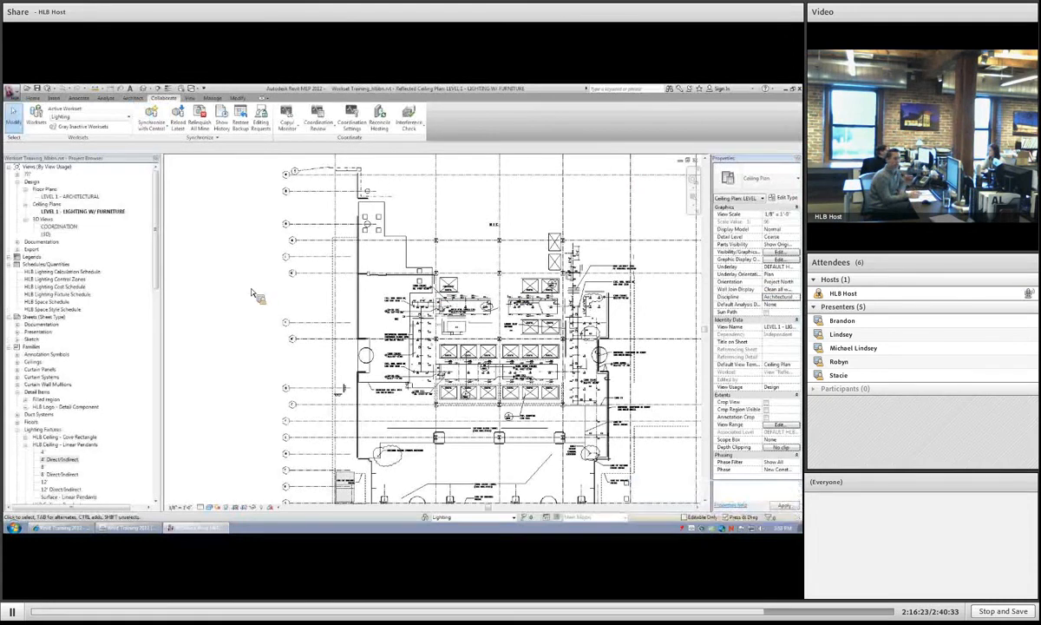
left_click(230, 271)
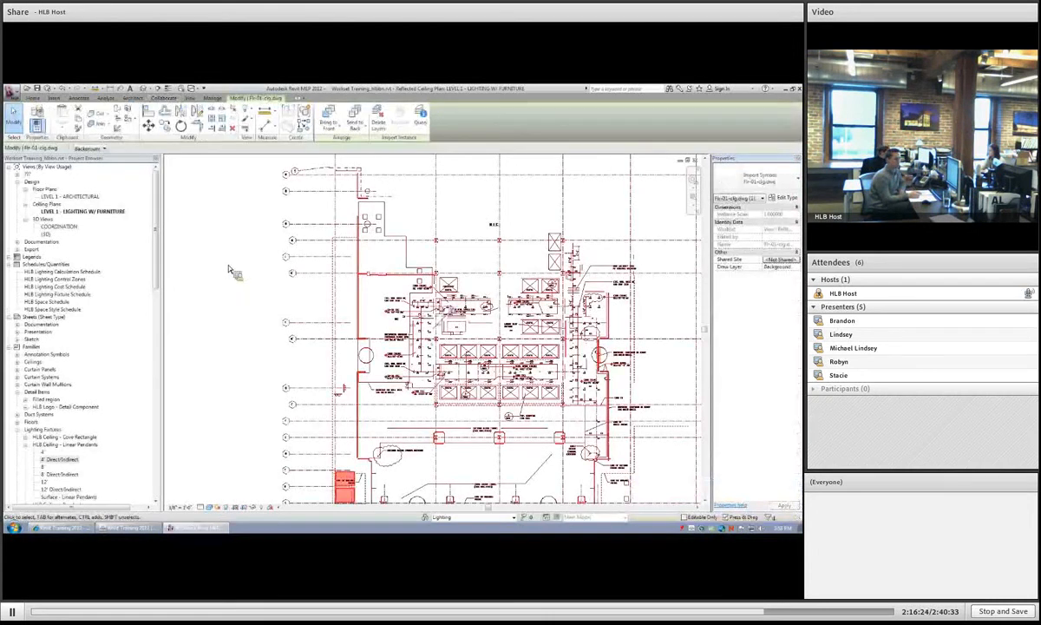
right_click(229, 266)
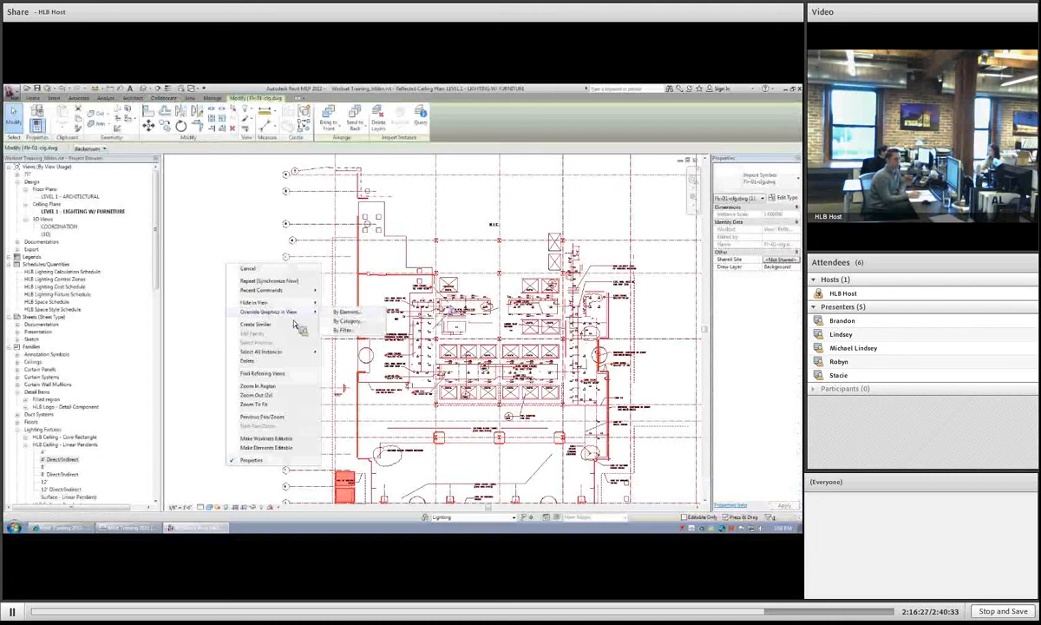
left_click(349, 312)
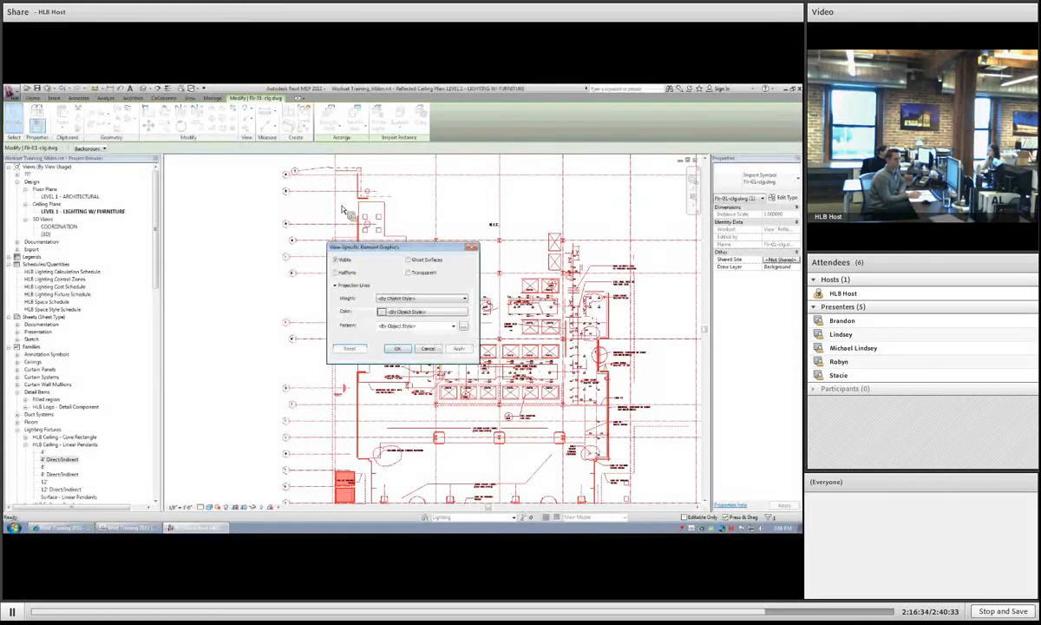
key("Escape")
key("Escape")
- Override the imported Flr-01-clg.dwg to display in halftone in this view, and synchronize the project with central
key("v")
key("g")
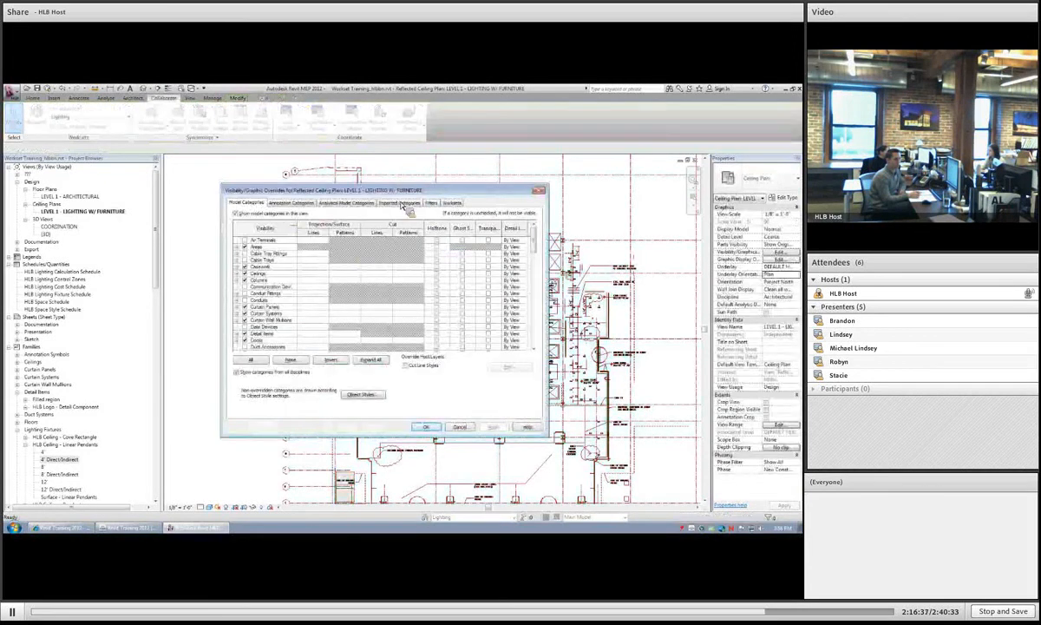
left_click(392, 203)
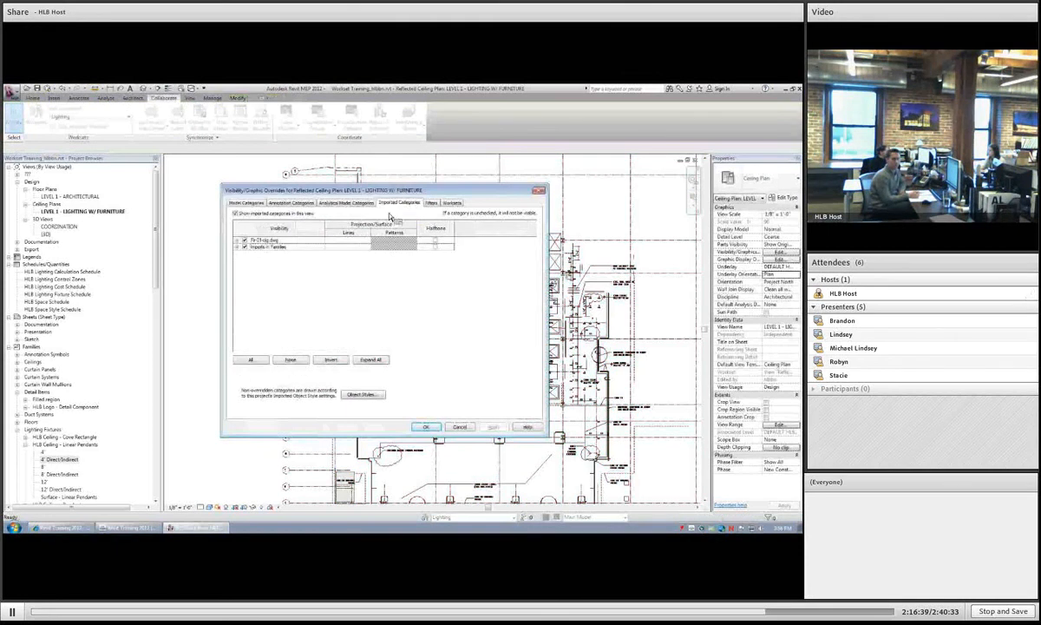
left_click(265, 240)
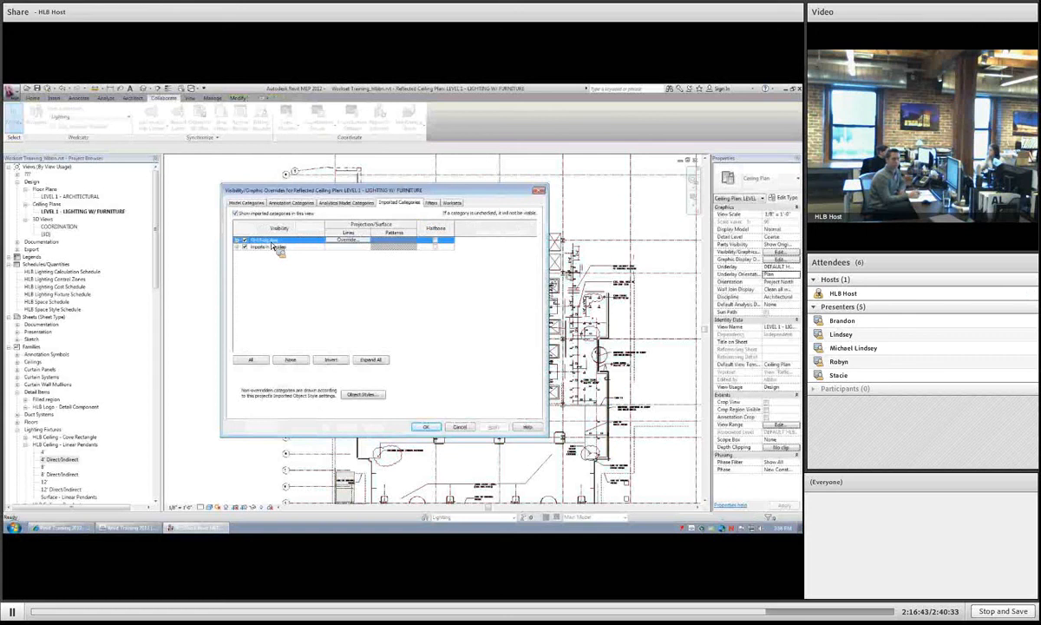
left_click(436, 240)
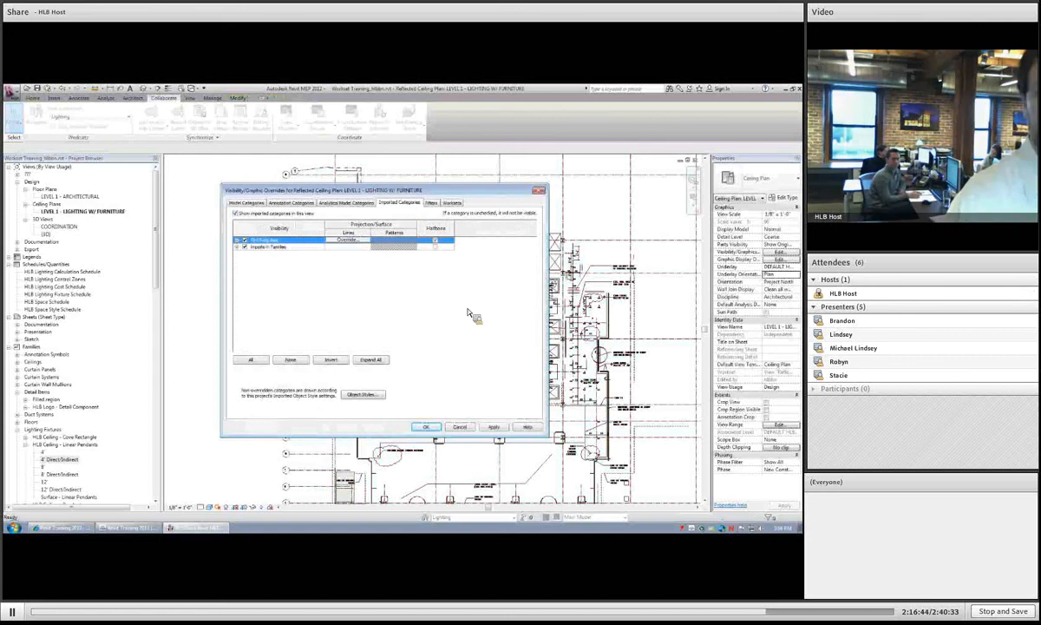
left_click(493, 428)
left_click(426, 427)
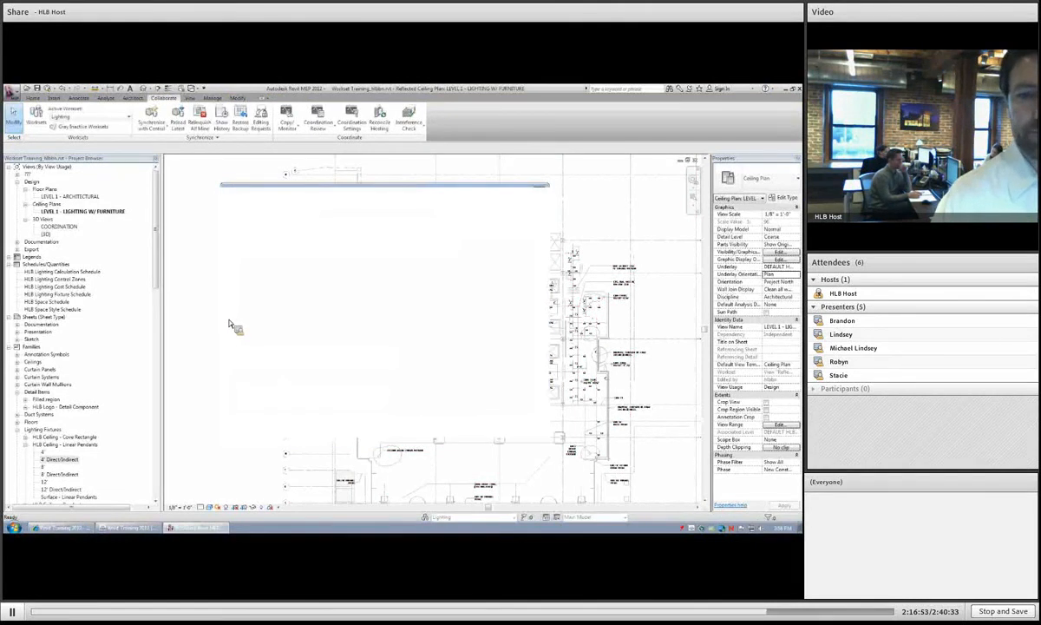
left_click(151, 126)
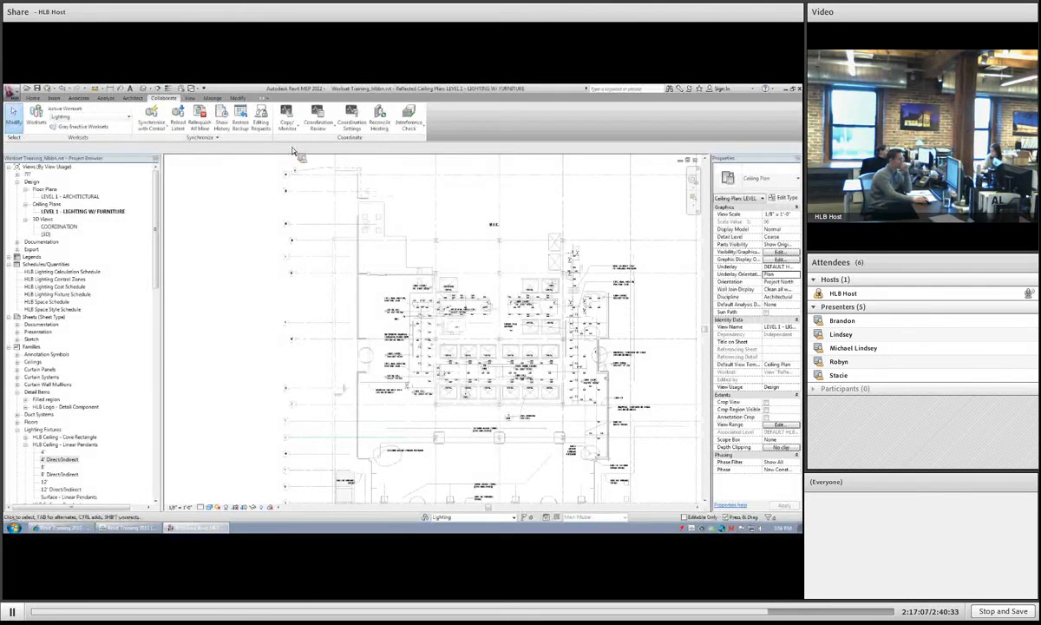
- Review the project's linked CAD files and their load status in Manage Links
left_click(212, 98)
left_click(417, 111)
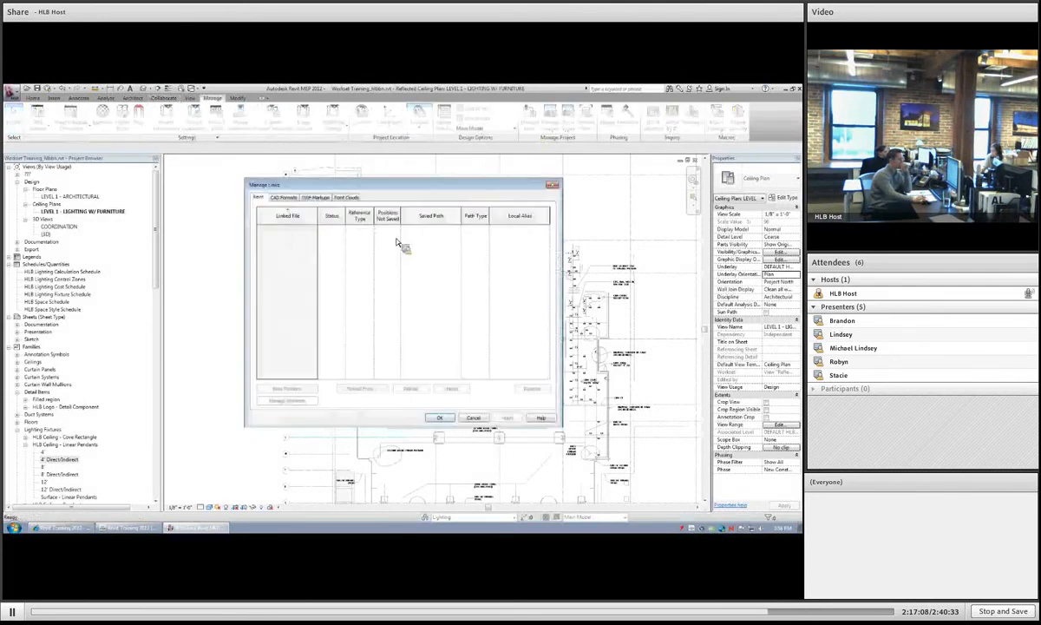
left_click(287, 198)
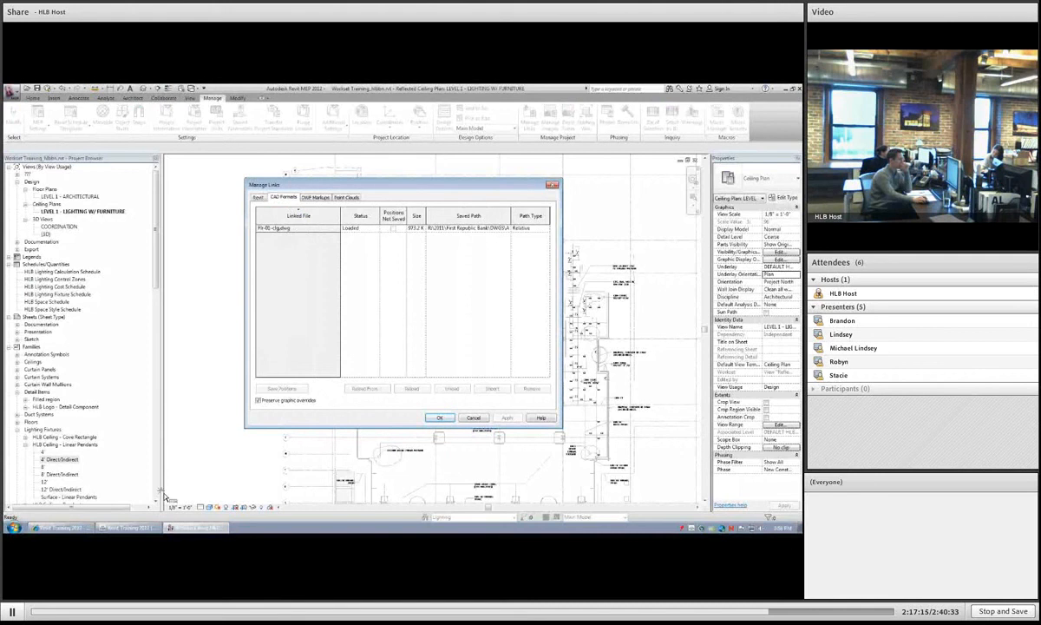
key("Escape")
- Check the project browser's Revit Links entry, and collapse the Lighting Fixtures families
scroll(26, 498, "down", 10)
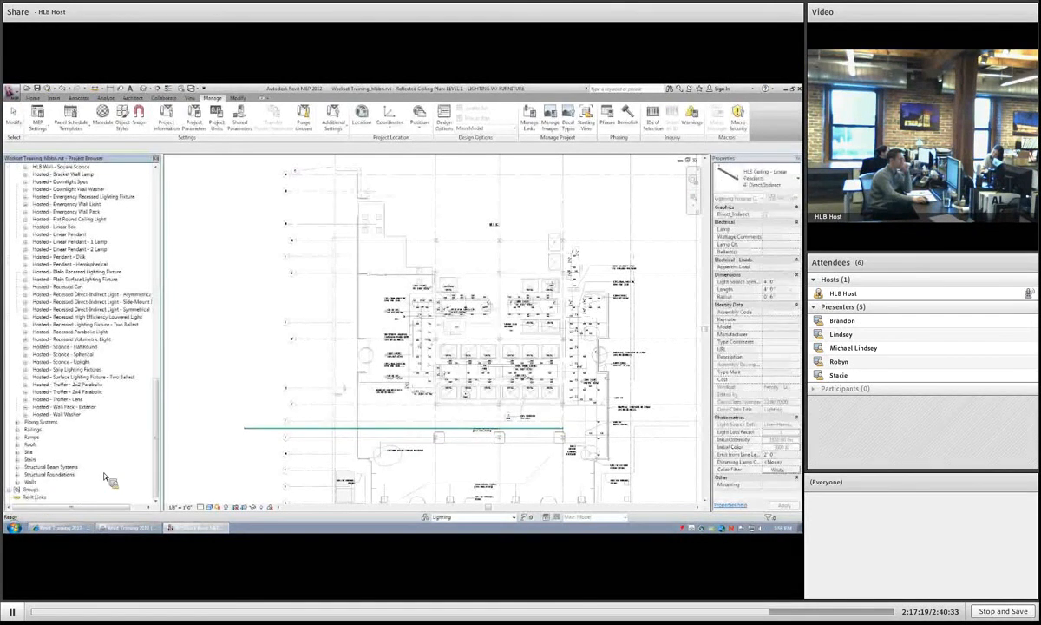
left_click(33, 496)
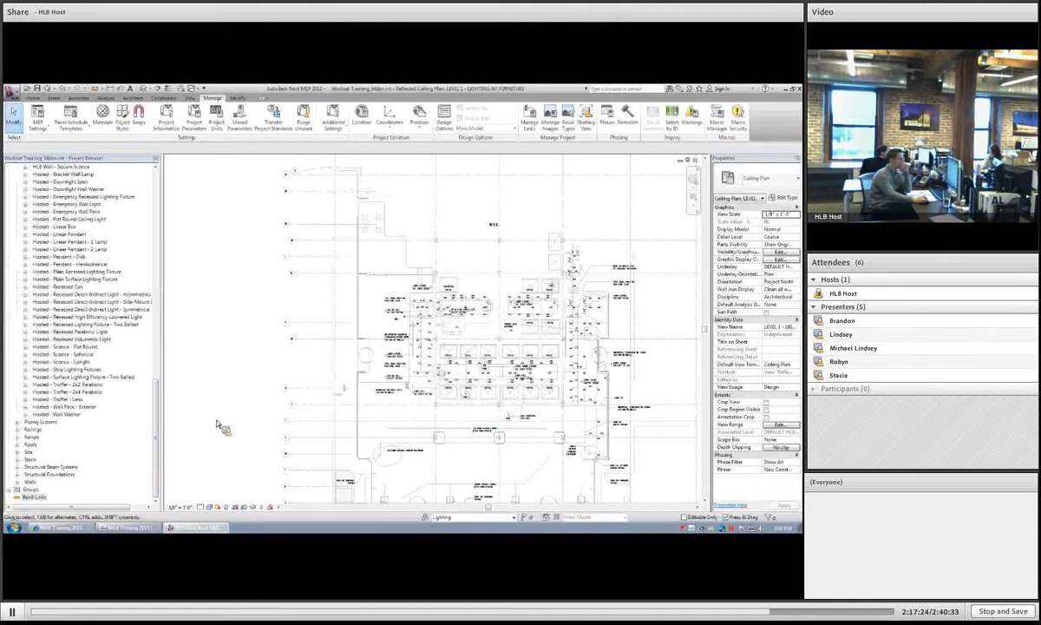
left_click_drag(160, 430, 156, 277)
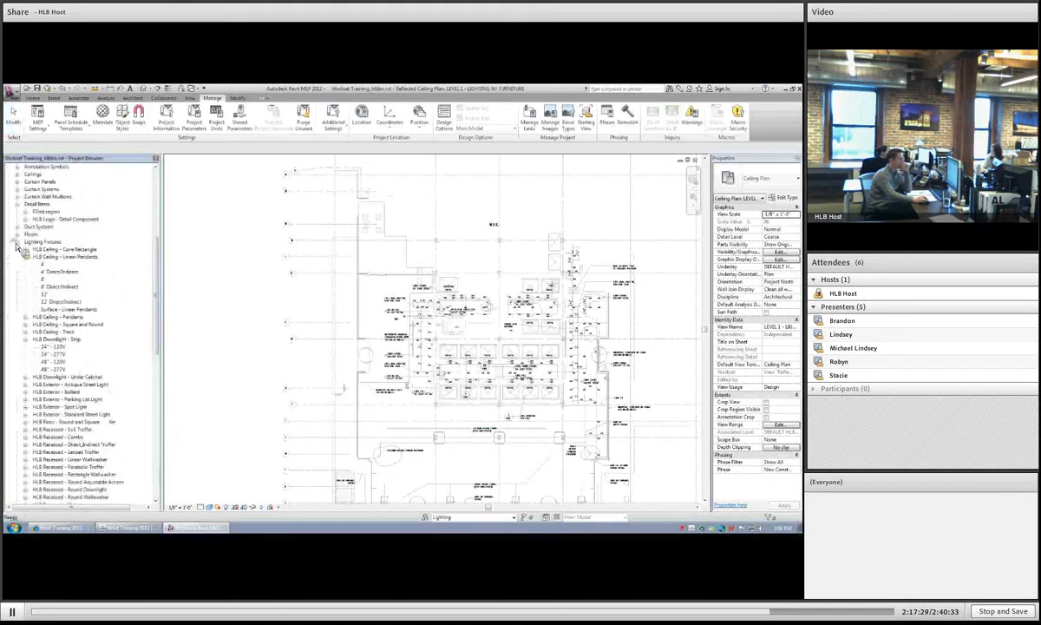
left_click(17, 242)
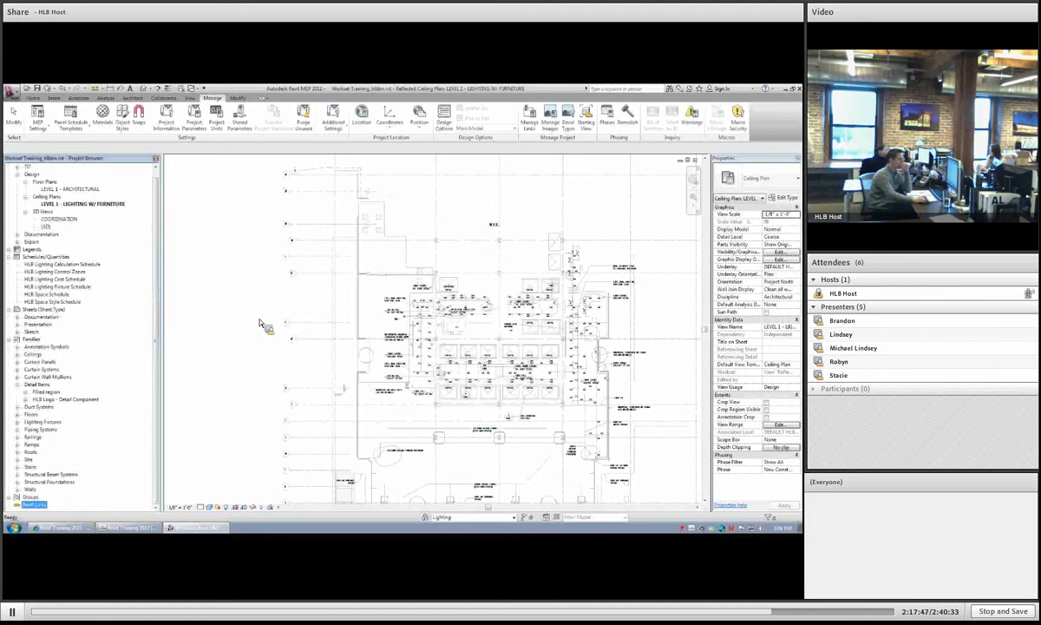
- Launch Autodesk Design Review 2012, and switch back to the Revit ceiling plan
left_click(13, 526)
left_click(42, 493)
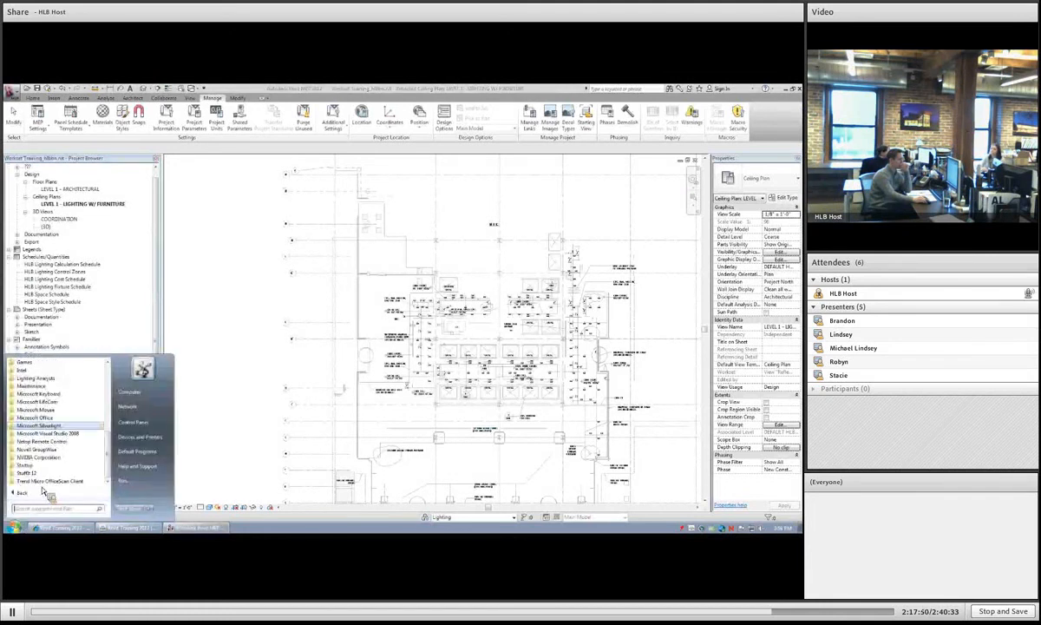
left_click(36, 408)
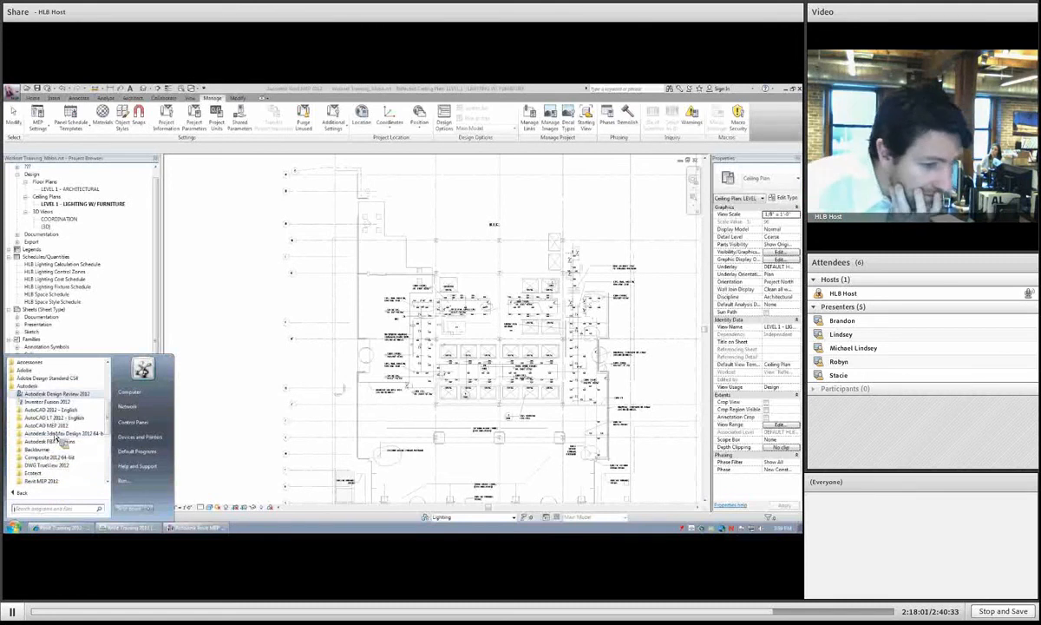
left_click(60, 396)
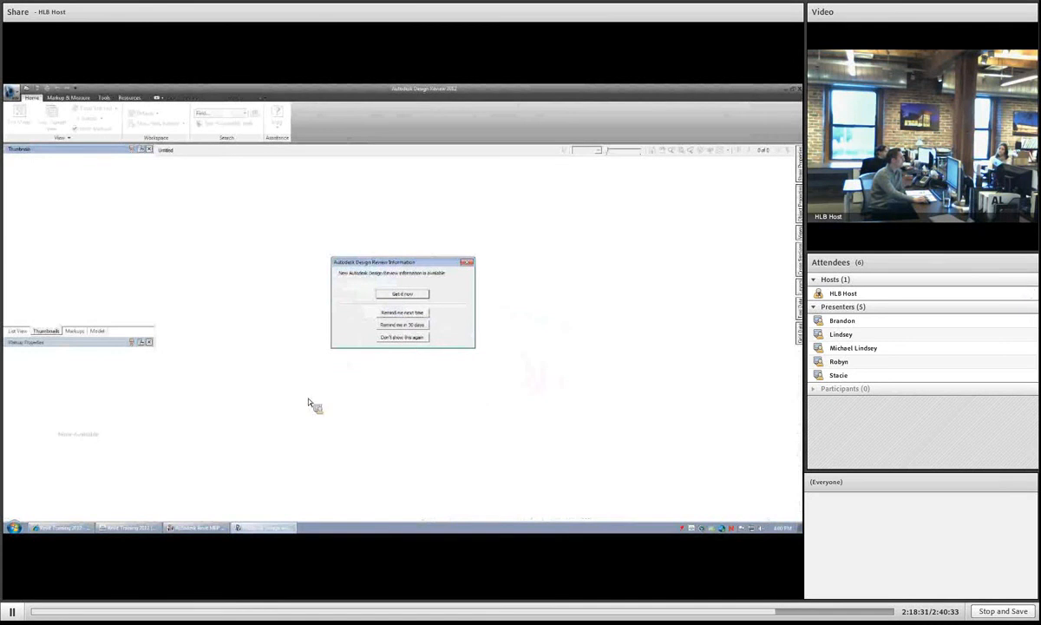
left_click(196, 527)
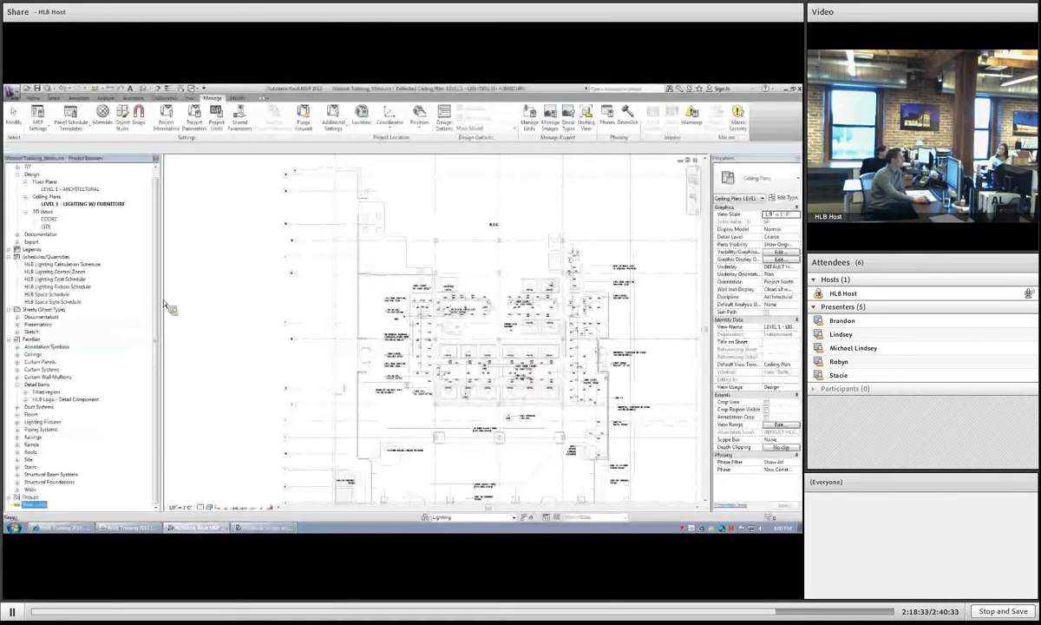
scroll(386, 349, "down", 4)
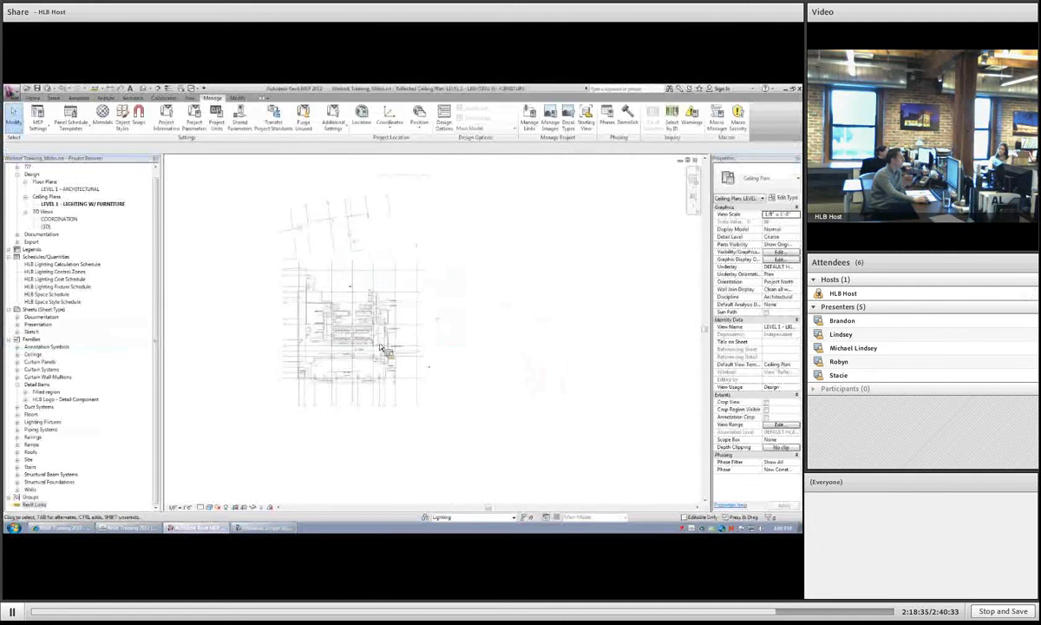
- Draw a section line beneath the whole ceiling plan, and extend the section's depth across most of the building
left_click(187, 98)
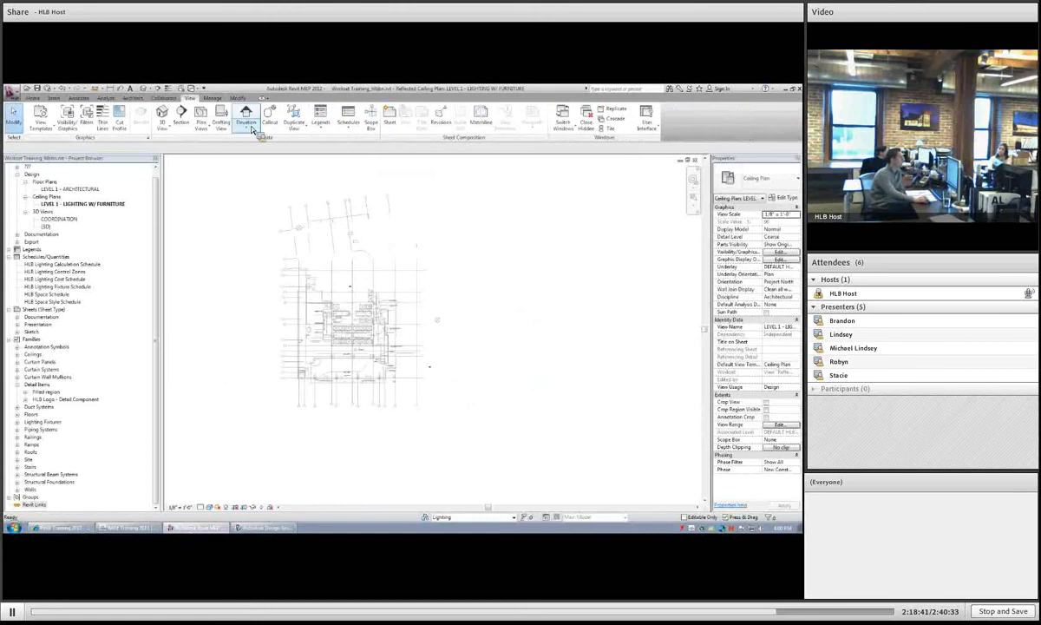
left_click(448, 421)
left_click(240, 422)
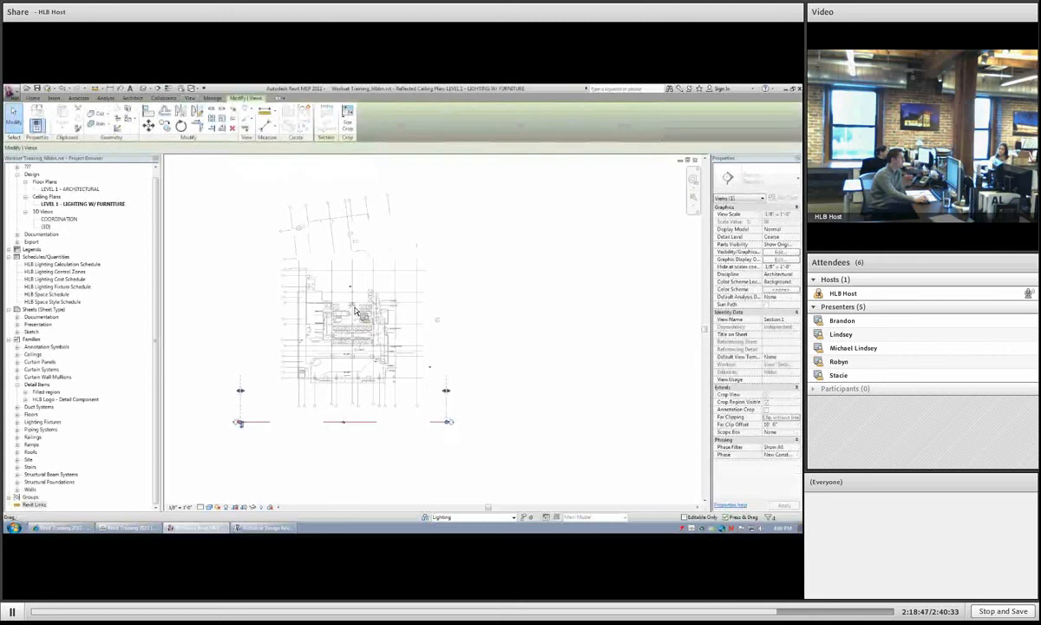
left_click_drag(354, 310, 362, 234)
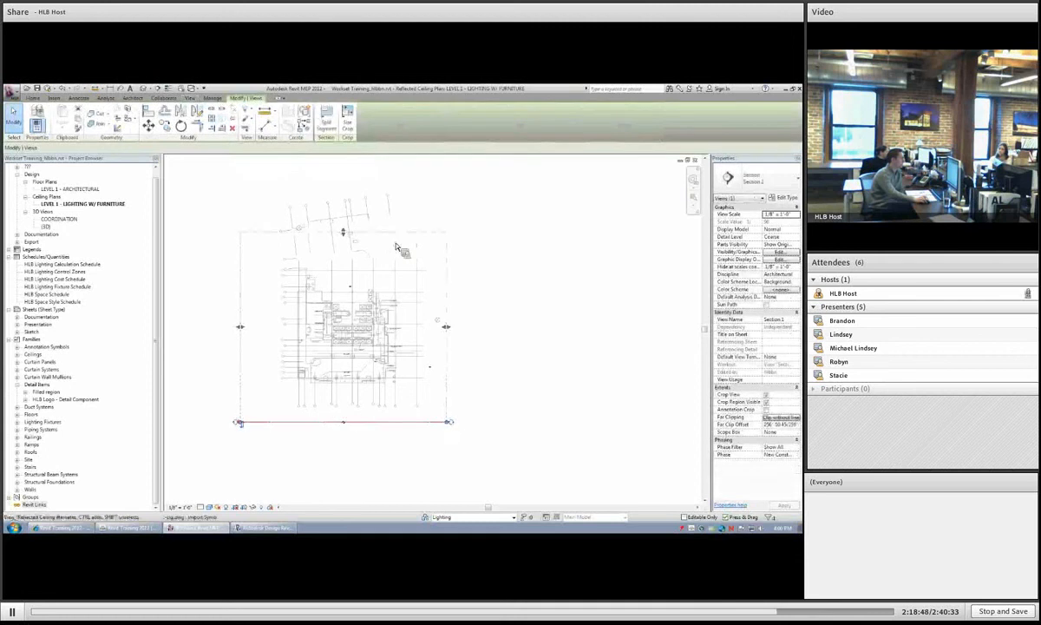
- Open the new section's view, and raise the upper edge of its crop region well above the level line
right_click(426, 427)
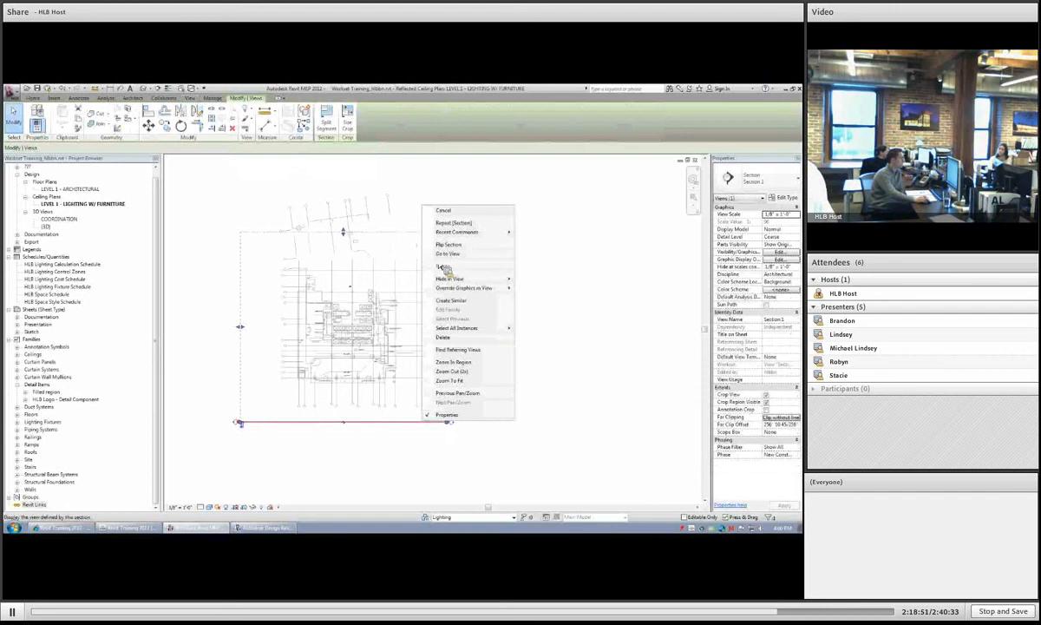
left_click(450, 267)
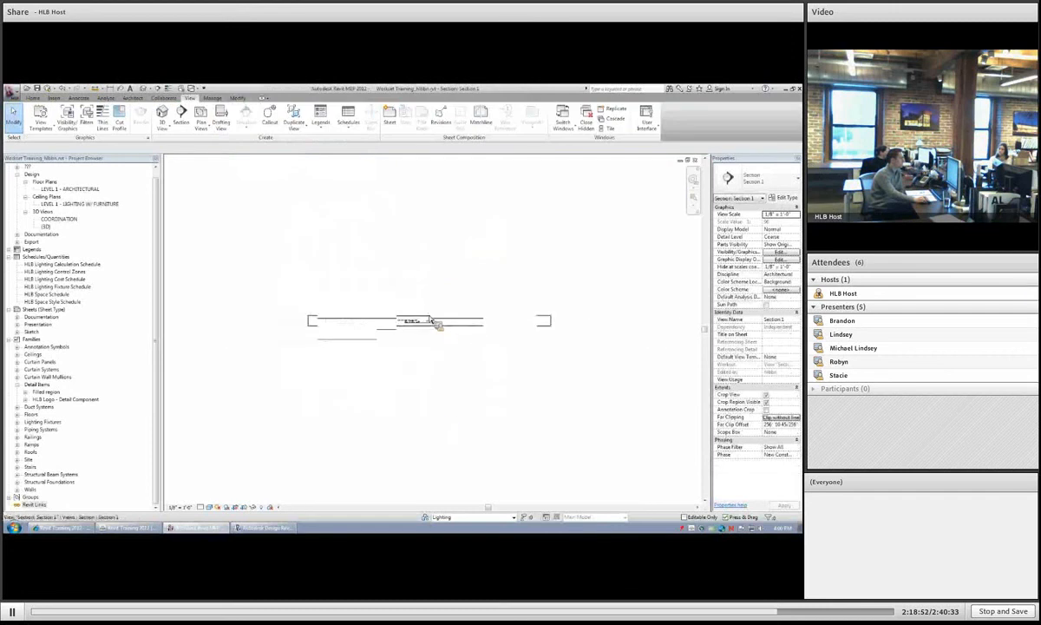
left_click(430, 320)
left_click_drag(430, 316, 430, 232)
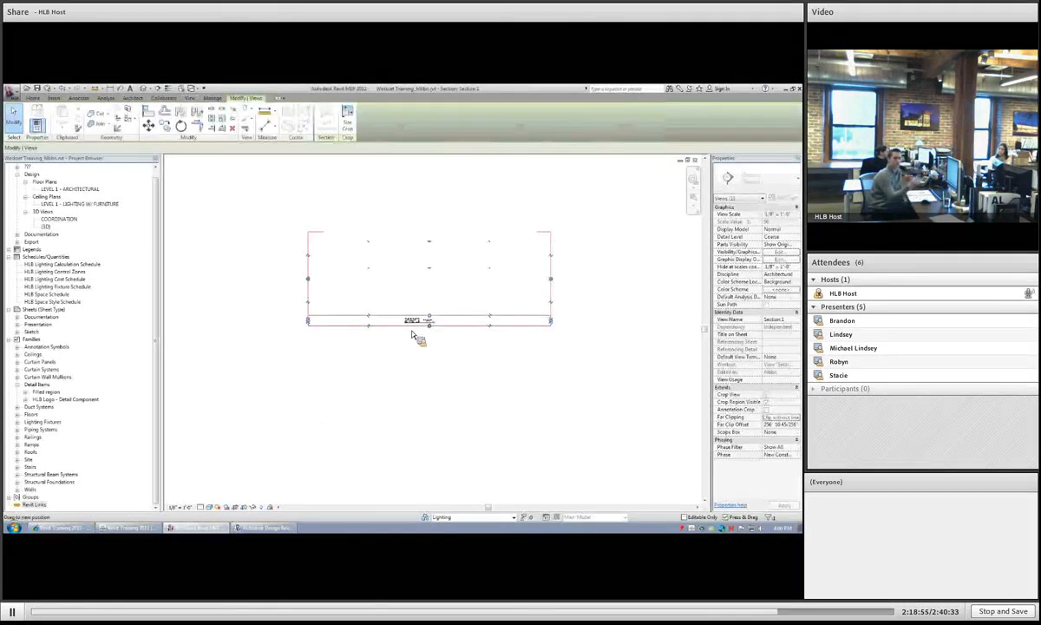
- Stretch both ends of the DEFAULT HLB LEVEL 1 line to span nearly the full width of the section's crop region
left_click(427, 326)
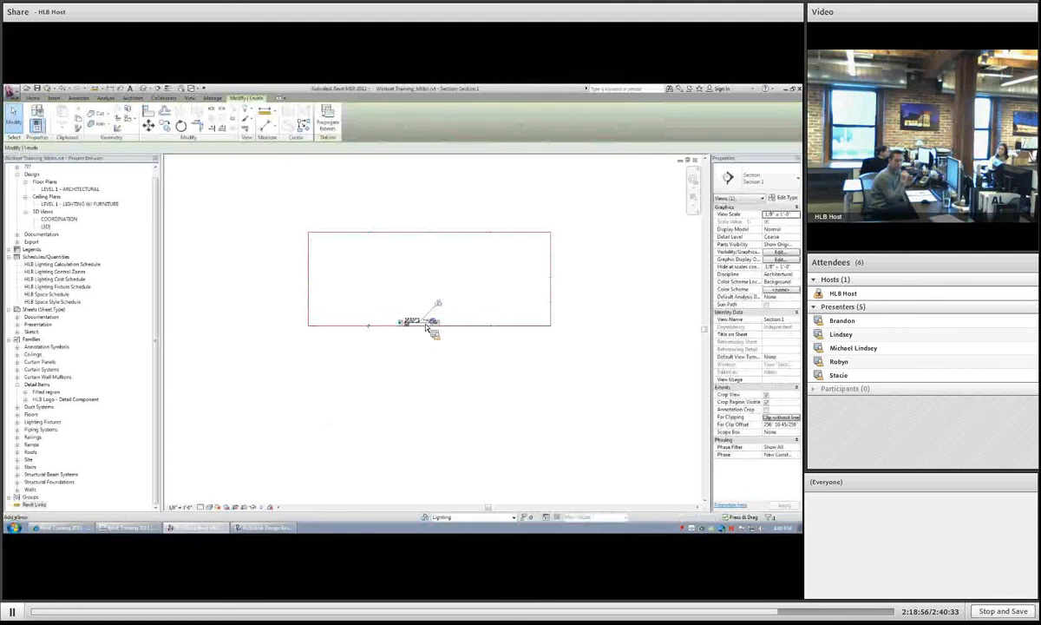
scroll(408, 324, "up", 2)
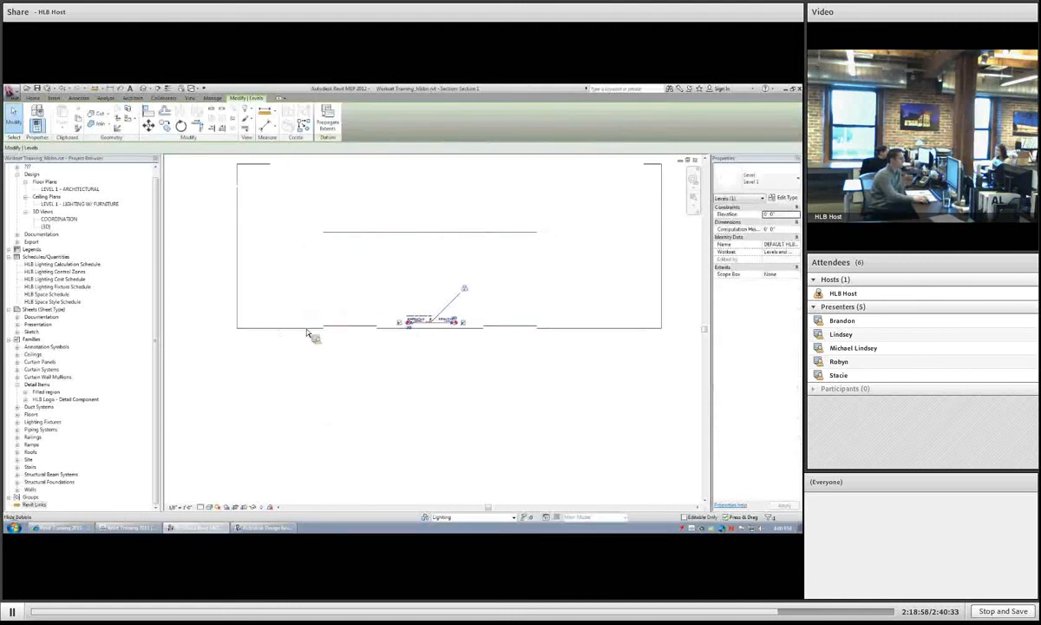
left_click_drag(410, 323, 306, 330)
left_click_drag(456, 323, 623, 323)
scroll(651, 321, "up", 3)
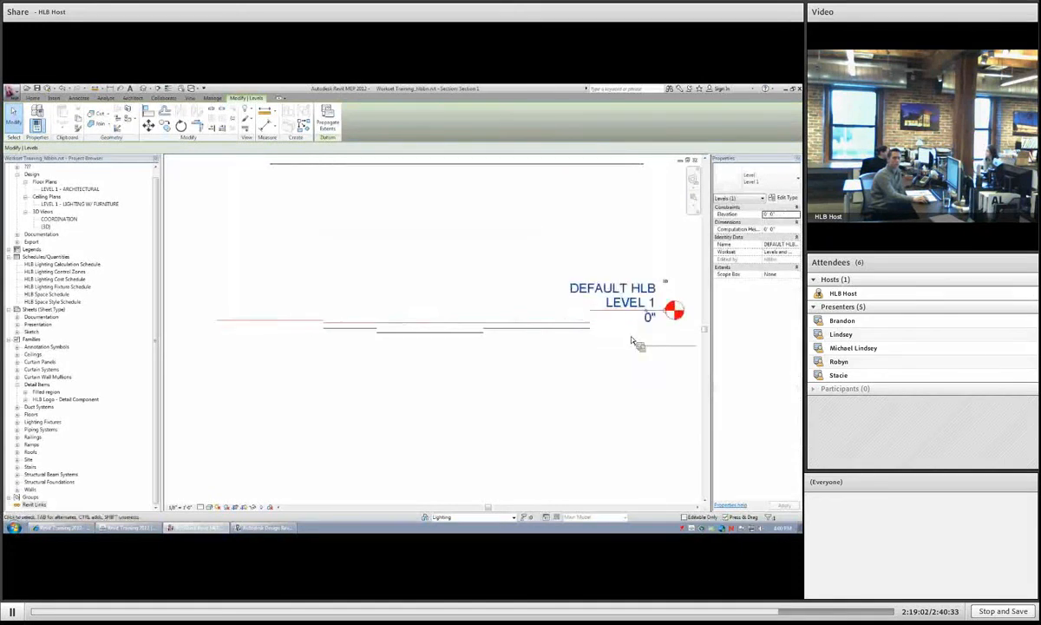
scroll(624, 344, "down", 4)
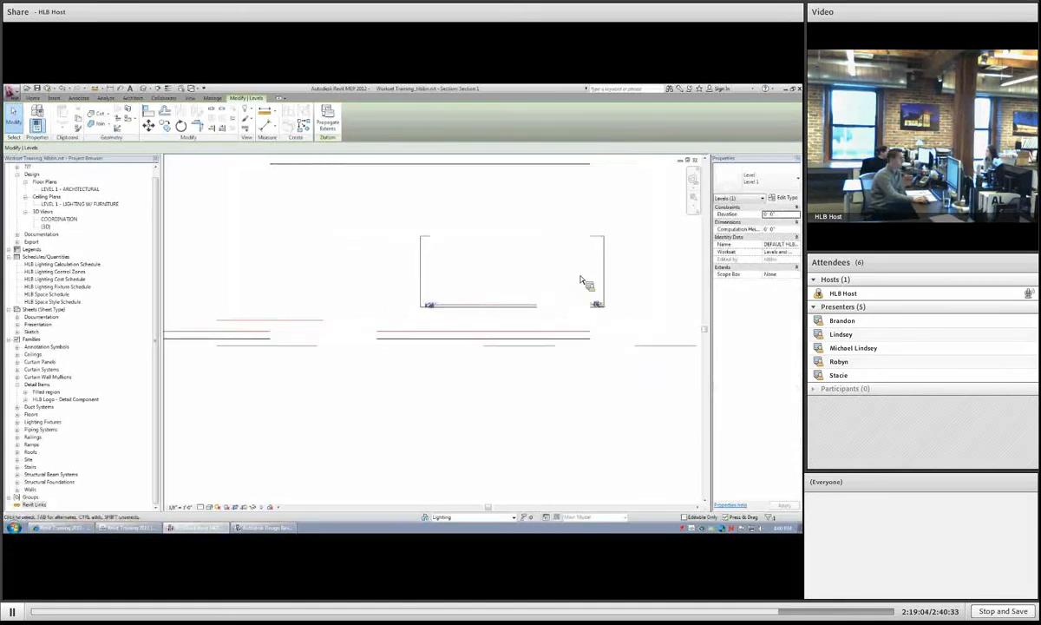
scroll(573, 304, "up", 3)
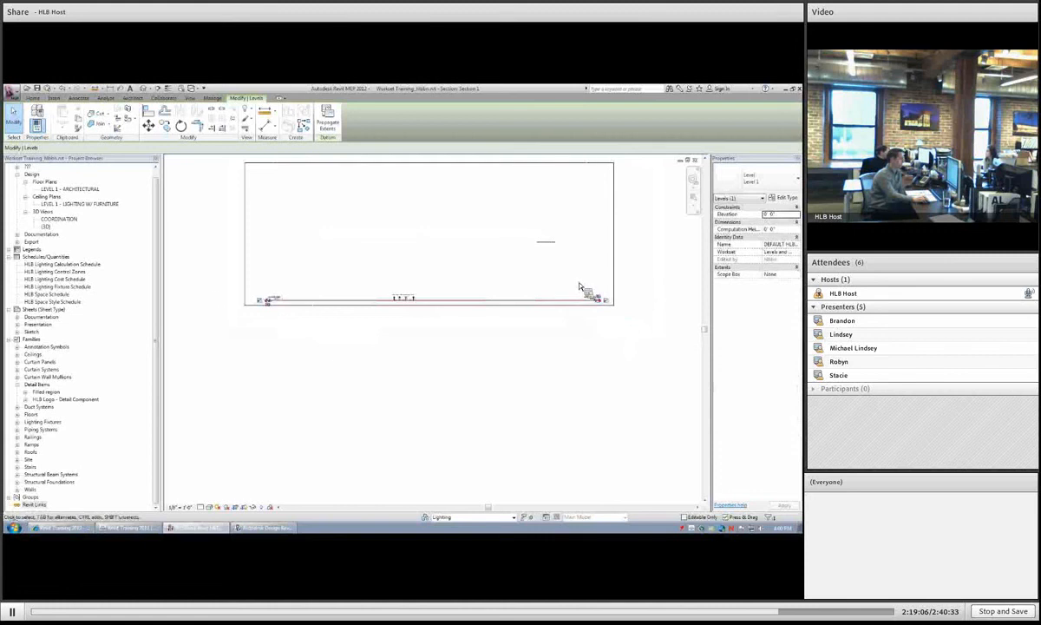
scroll(580, 286, "up", 3)
middle_click_drag(576, 299, 510, 295)
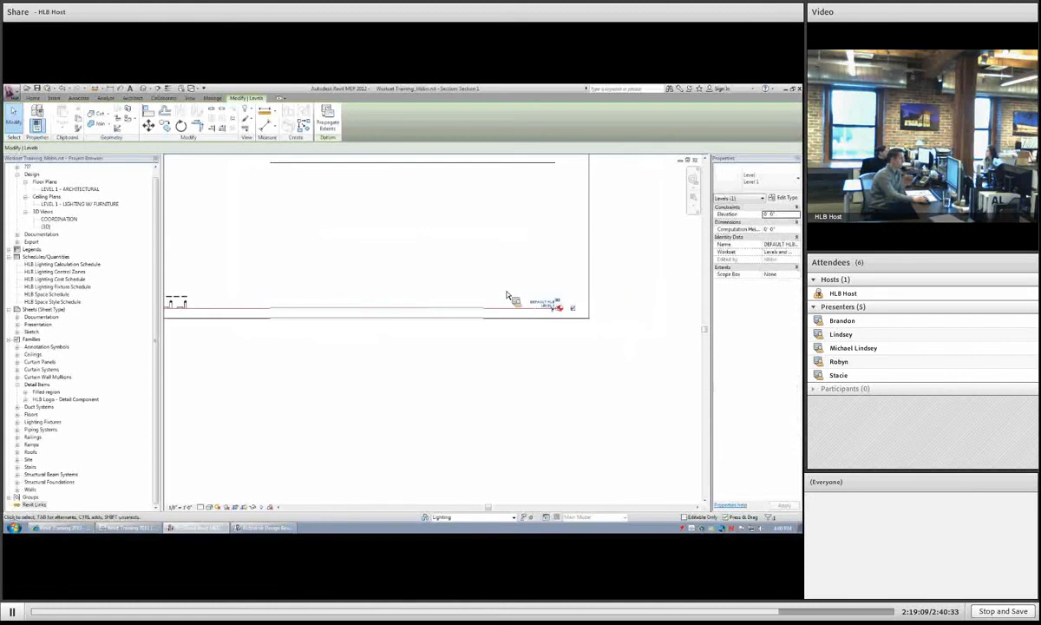
scroll(547, 318, "up", 4)
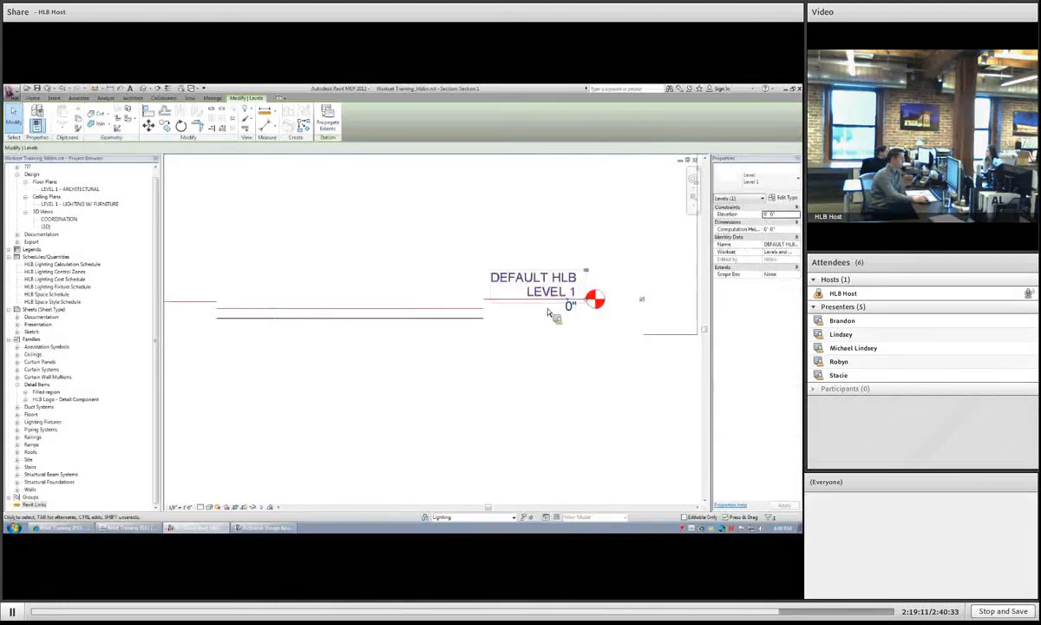
scroll(547, 312, "down", 4)
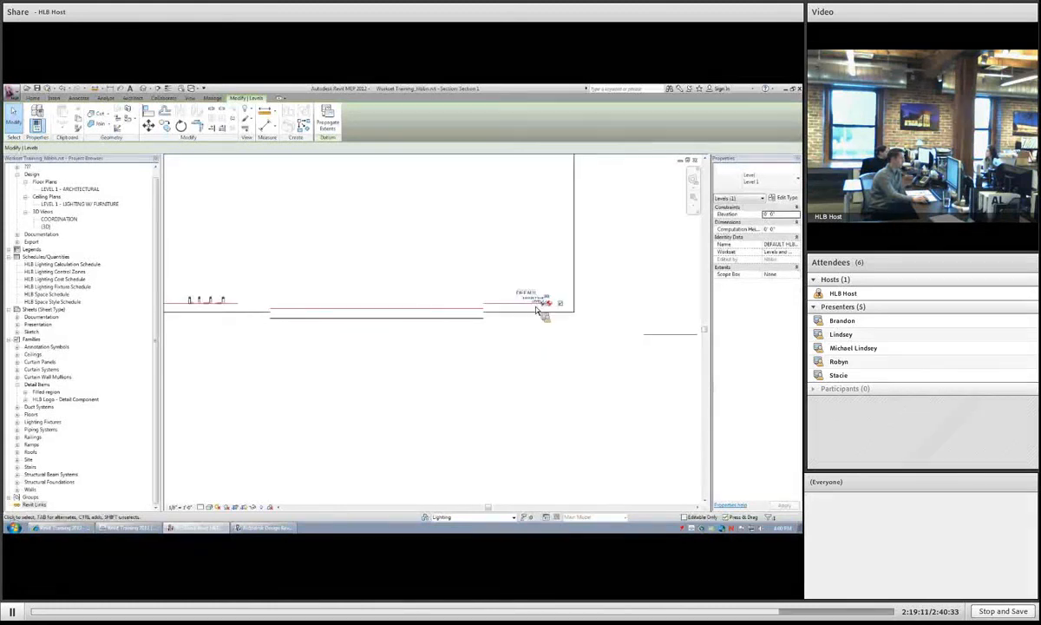
left_click(478, 276)
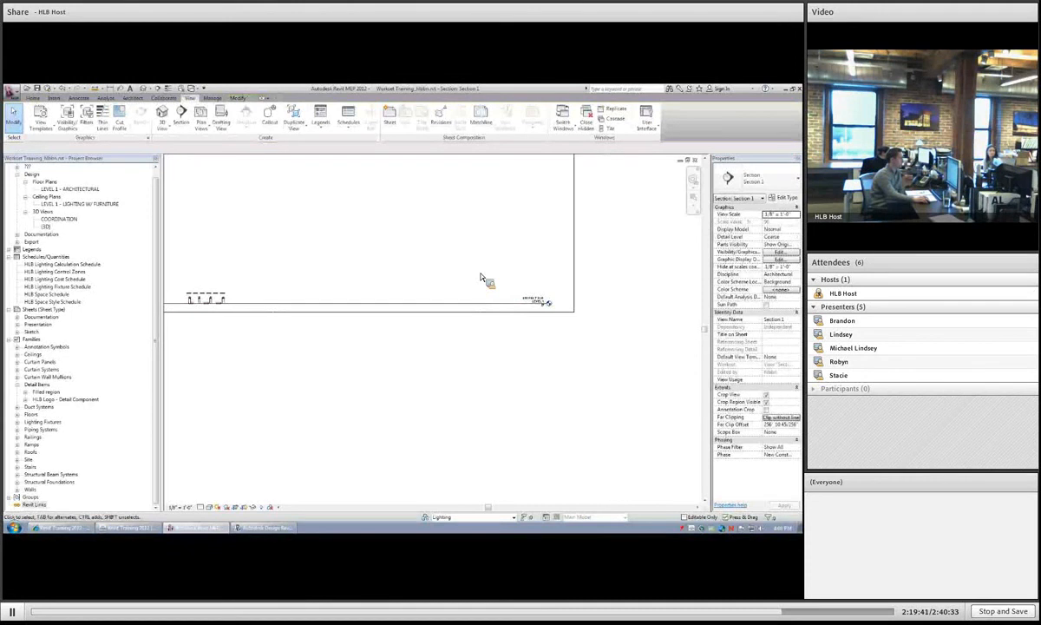
- Inspect the properties of the rightmost lighting fixture in the section view
left_click(228, 303)
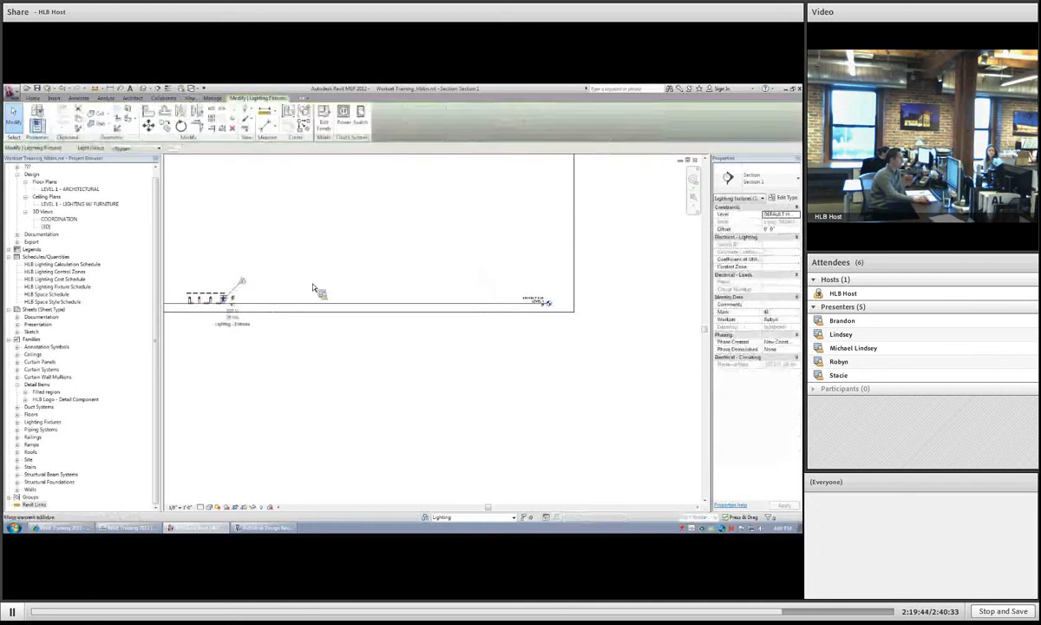
left_click(293, 266)
scroll(395, 257, "down", 2)
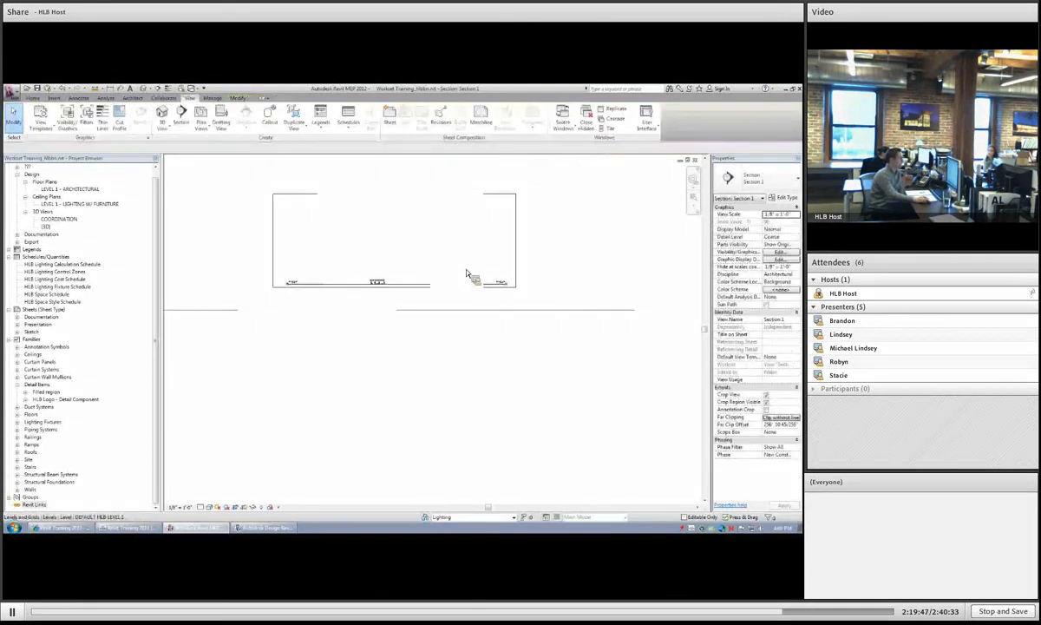
- Copy the Level 1 line upward twice, placing new levels at elevations of 20'-0" and 40'-0"
left_click(467, 280)
scroll(476, 260, "up", 2)
key("c")
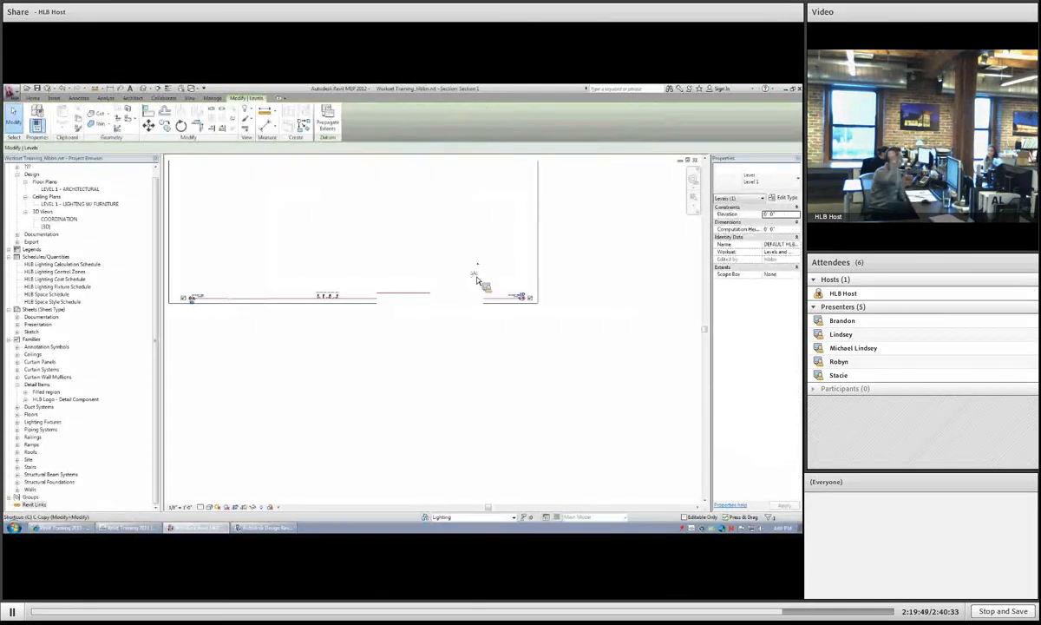
key("c")
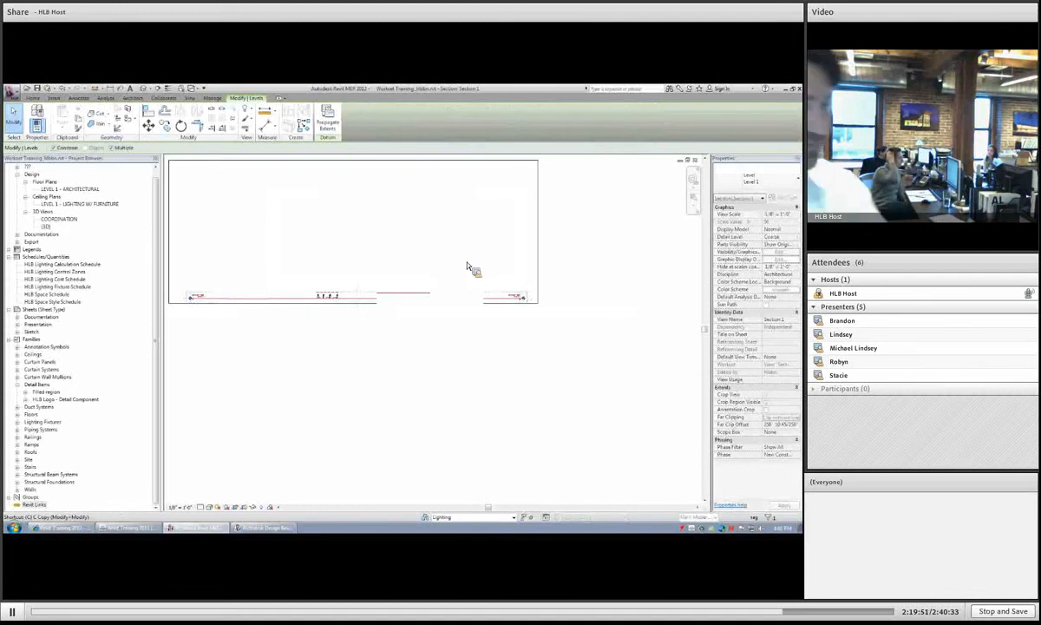
left_click(471, 293)
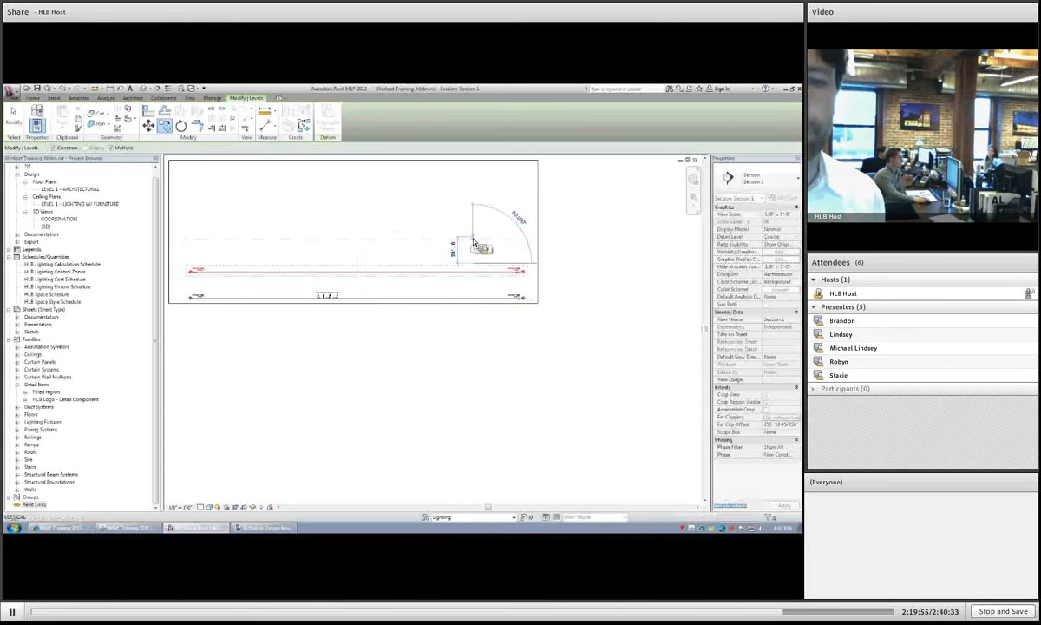
left_click(473, 241)
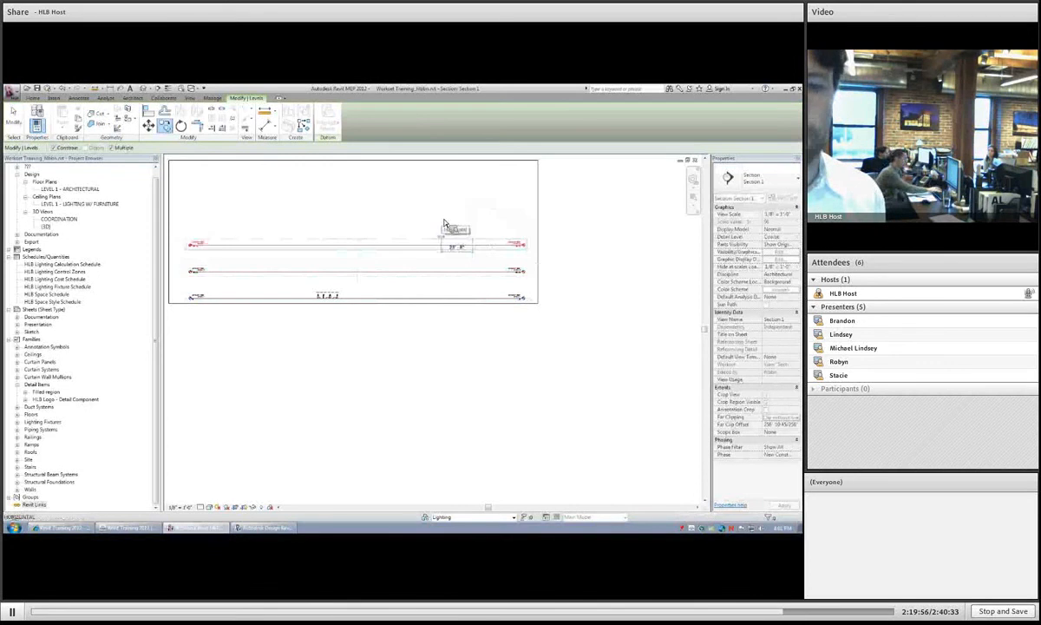
key("Escape")
key("Escape")
- Rename the lowest level as HLB LEVEL 1
scroll(518, 253, "up", 3)
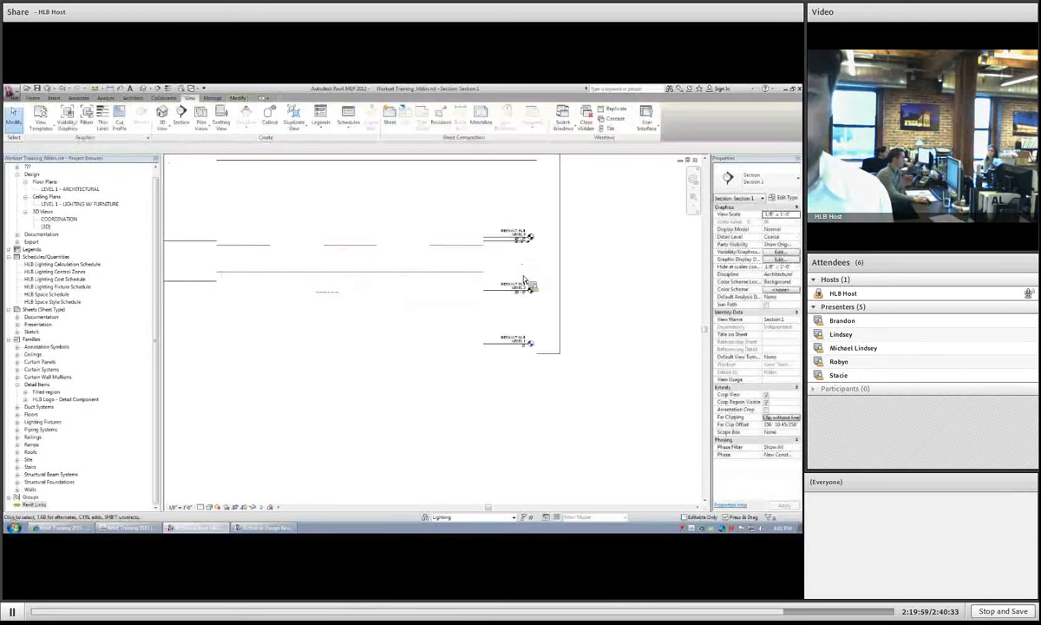
scroll(441, 213, "up", 5)
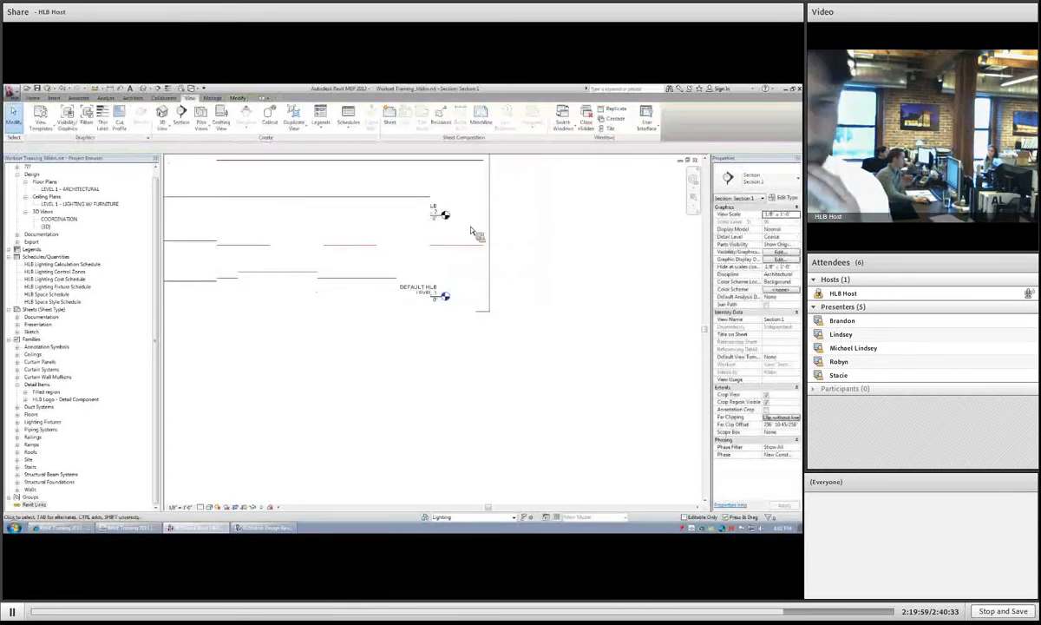
left_click(444, 302)
left_click(445, 299)
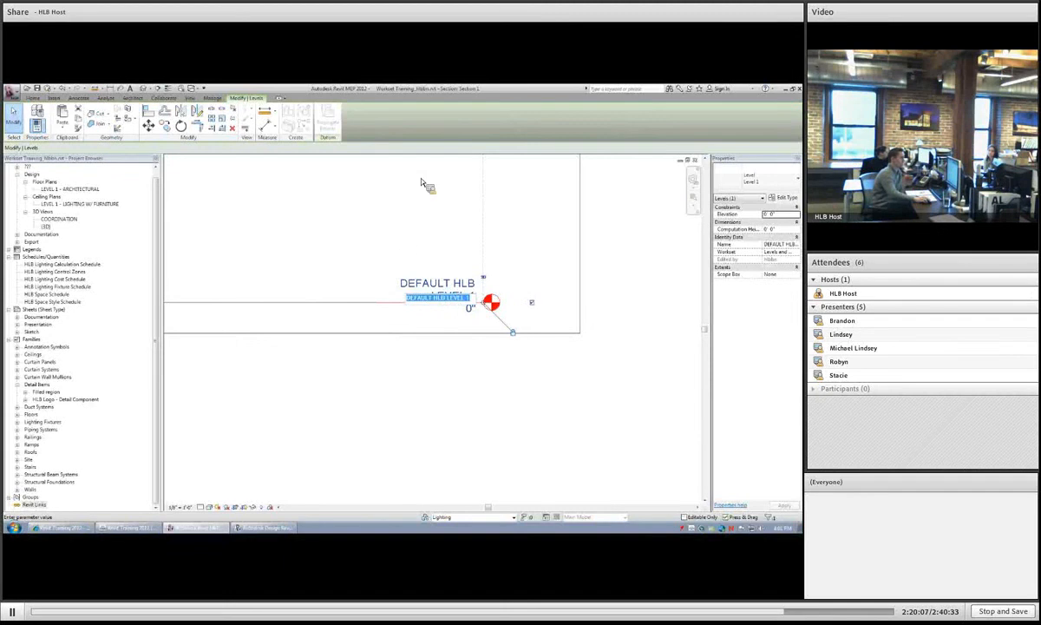
type("HLB LEVEL 1")
key("Return")
- Rename the 20'-0" level as HLB LEVEL 2 by removing its DEFAULT prefix
scroll(424, 272, "down", 2)
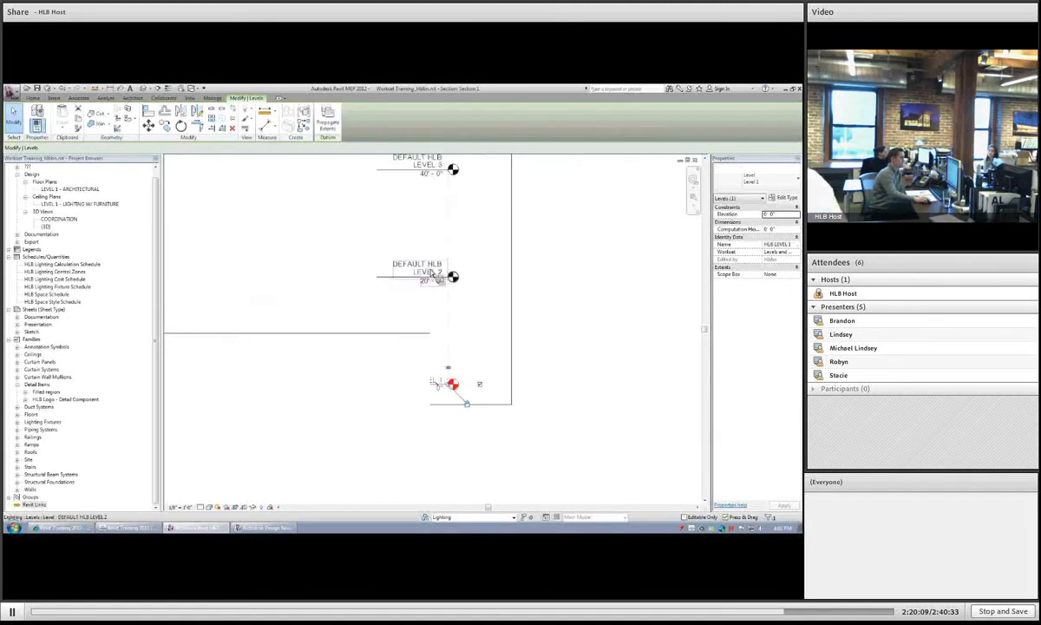
double_click(404, 276)
left_click_drag(401, 273, 373, 272)
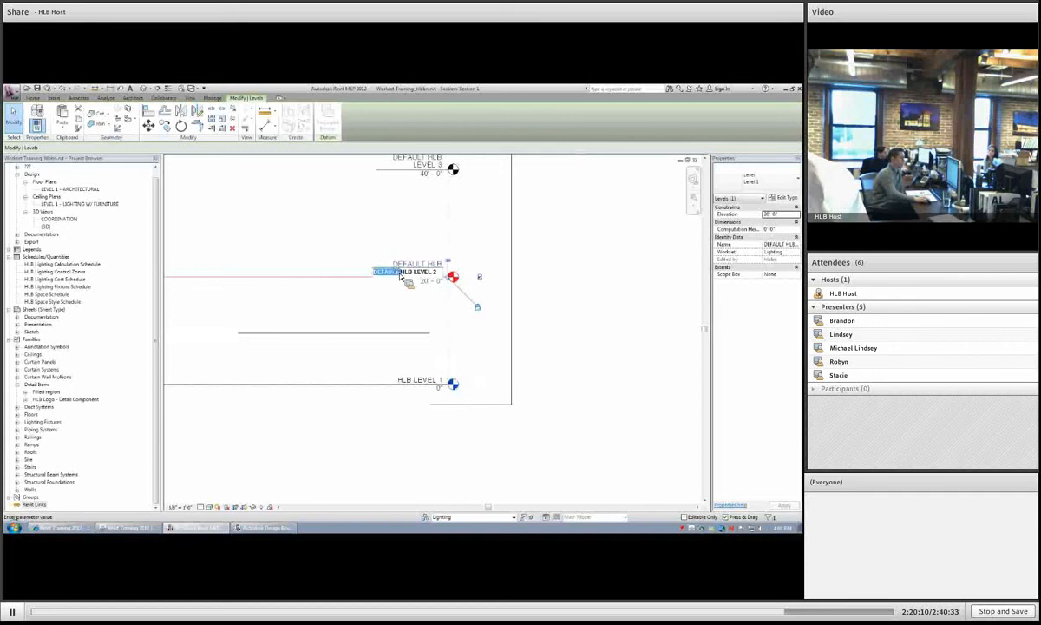
key("Delete")
left_click(402, 218)
- Rename the 40'-0" level as HLB LEVEL 3 by removing its DEFAULT prefix
middle_click_drag(401, 218, 379, 261)
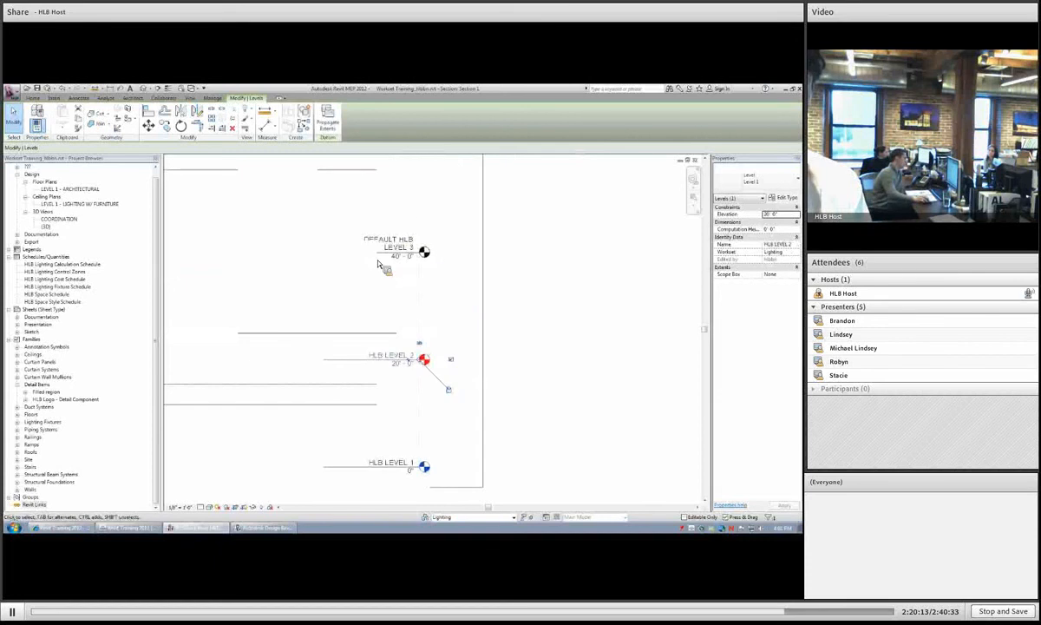
left_click(400, 247)
left_click(399, 248)
left_click(375, 250)
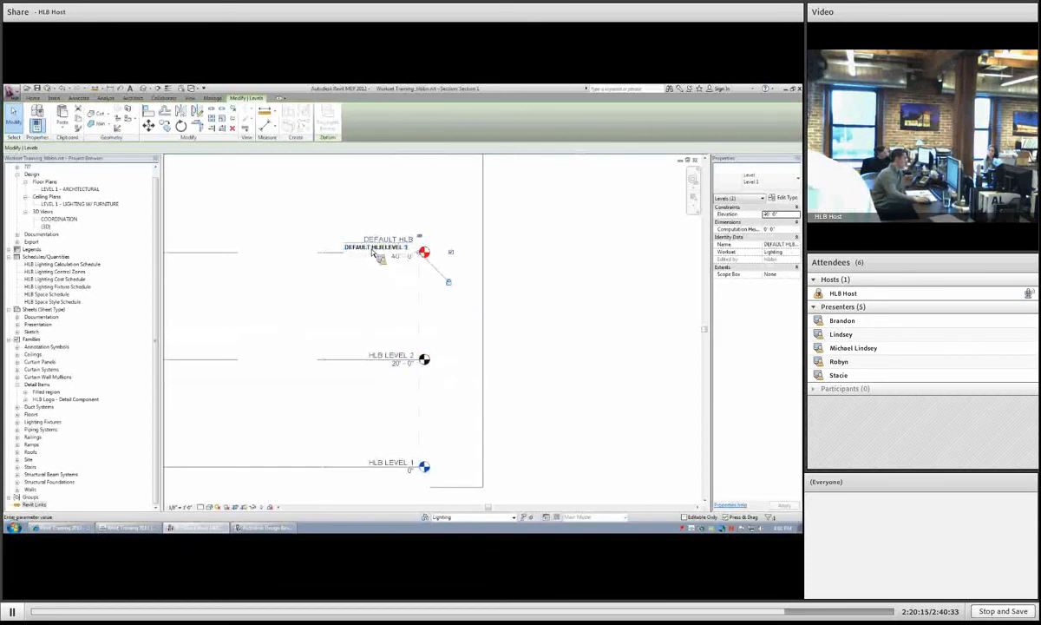
left_click_drag(374, 250, 353, 250)
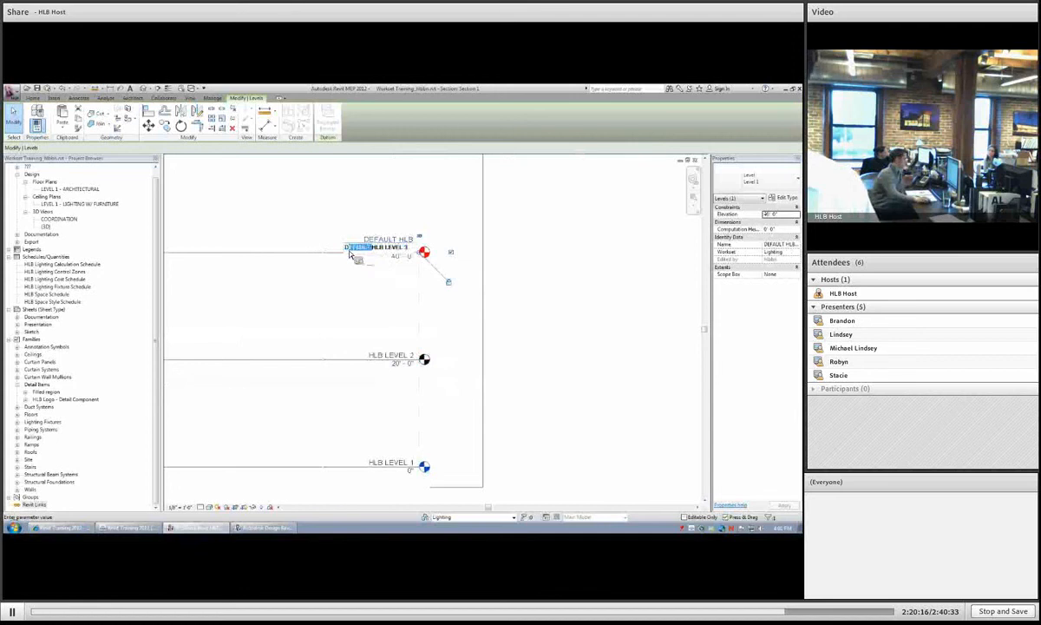
key("Delete")
left_click(323, 291)
scroll(322, 293, "down", 1)
scroll(321, 292, "down", 2)
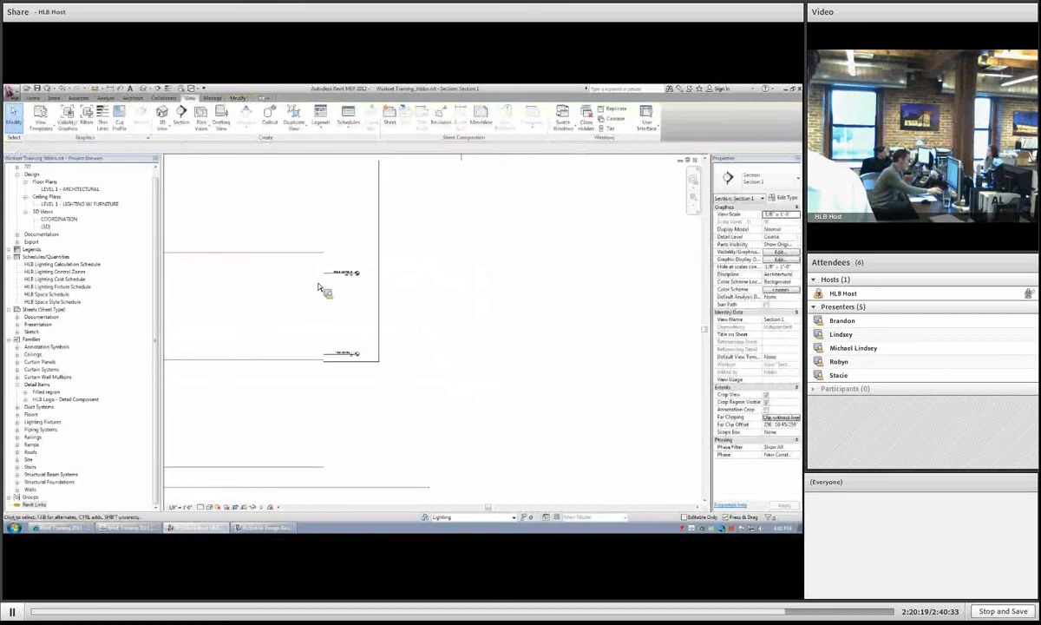
scroll(320, 289, "down", 1)
scroll(318, 288, "up", 2)
right_click(290, 277)
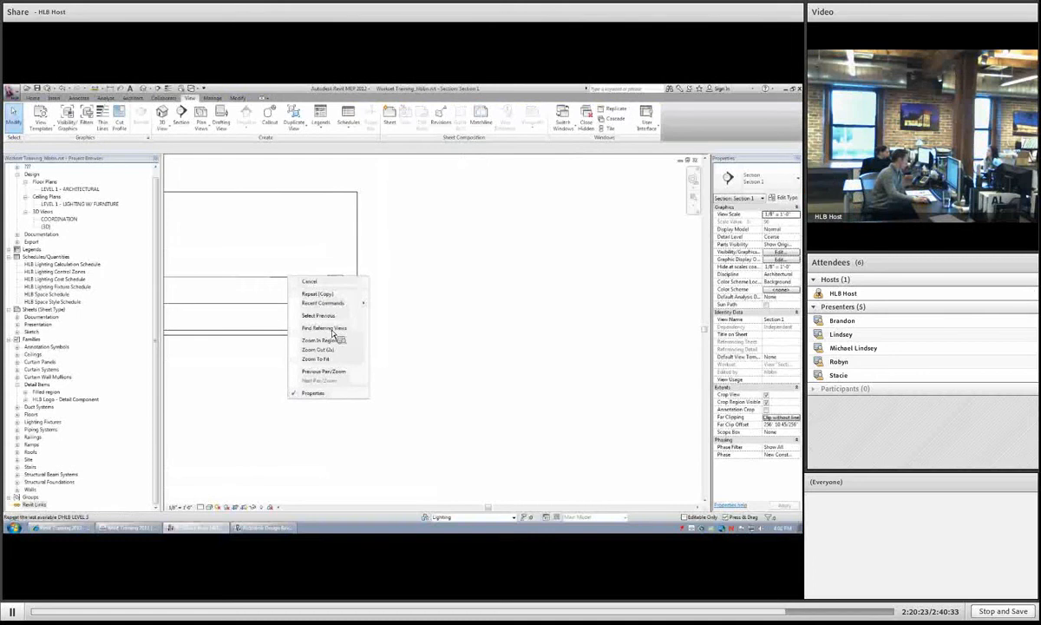
key("Escape")
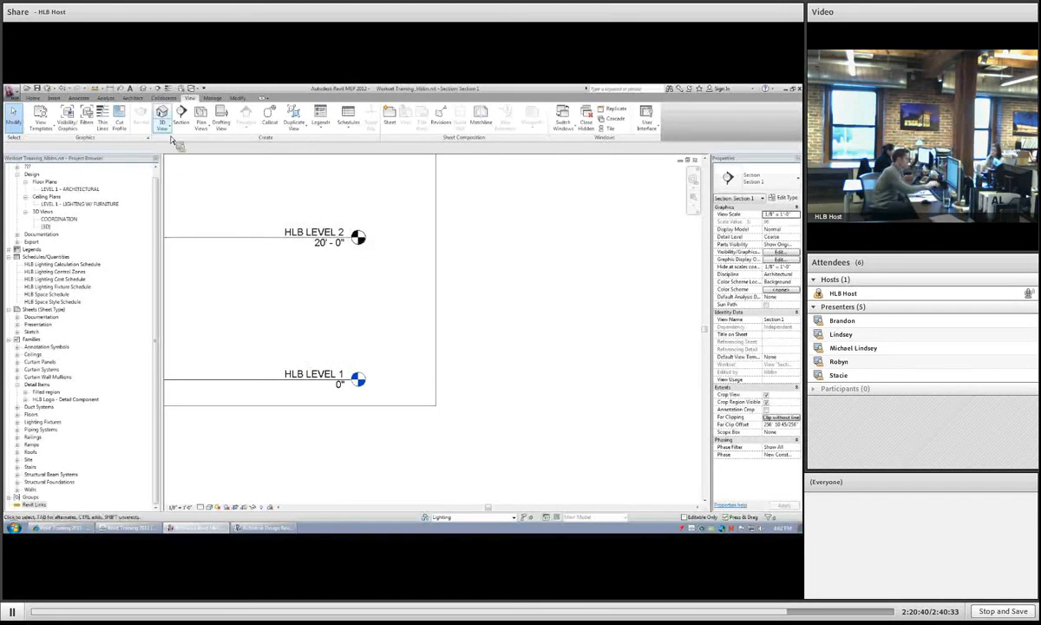
- Create reflected ceiling plans for the DHLB LEVEL 3 and HLB LEVEL 2 levels
left_click(201, 119)
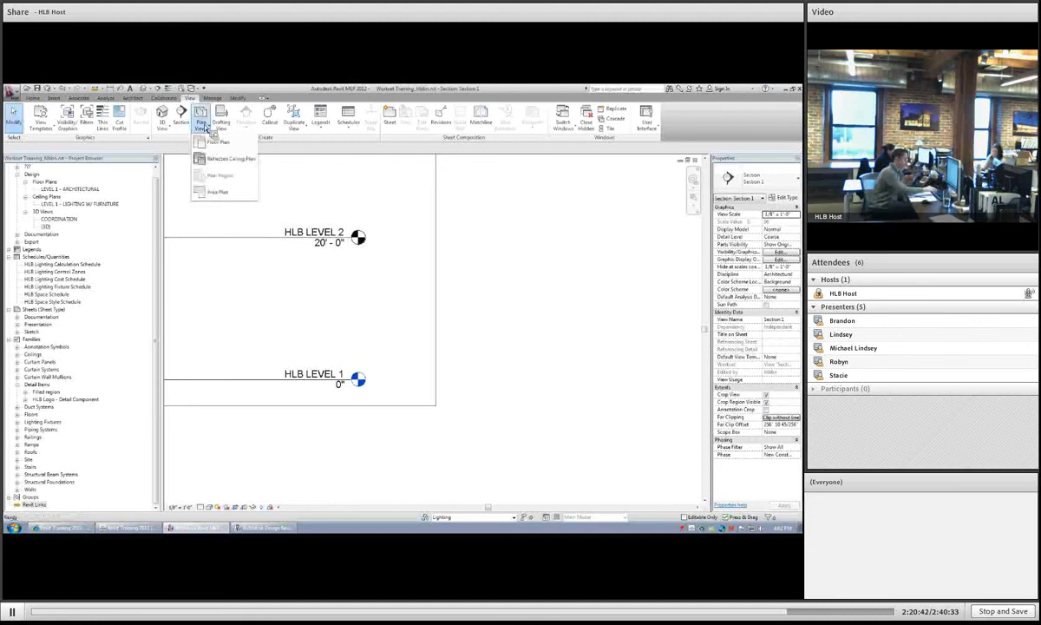
left_click(225, 148)
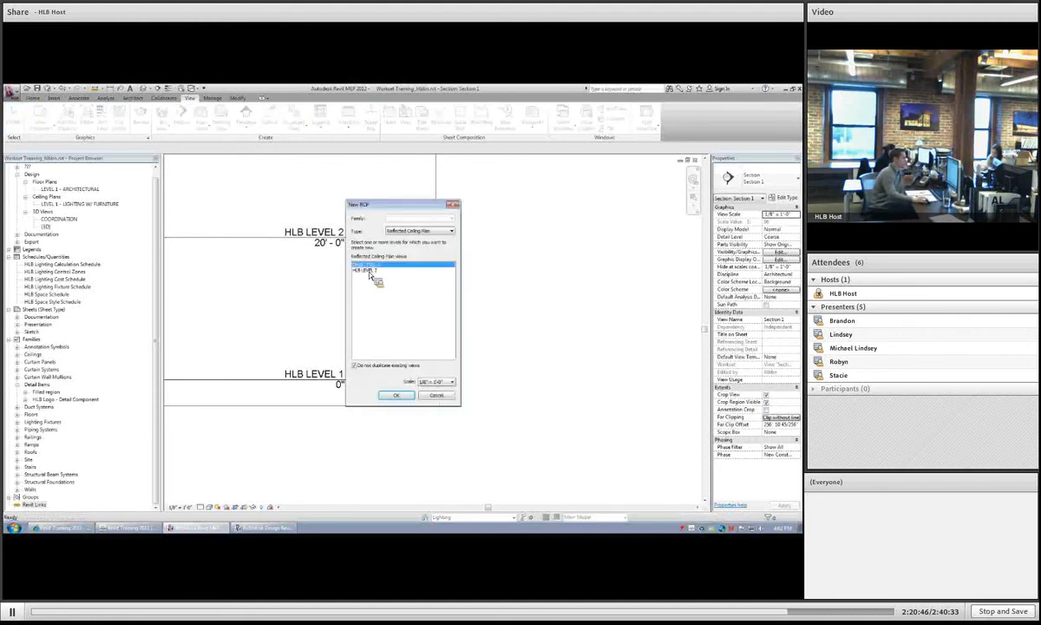
left_click(368, 272, "shift")
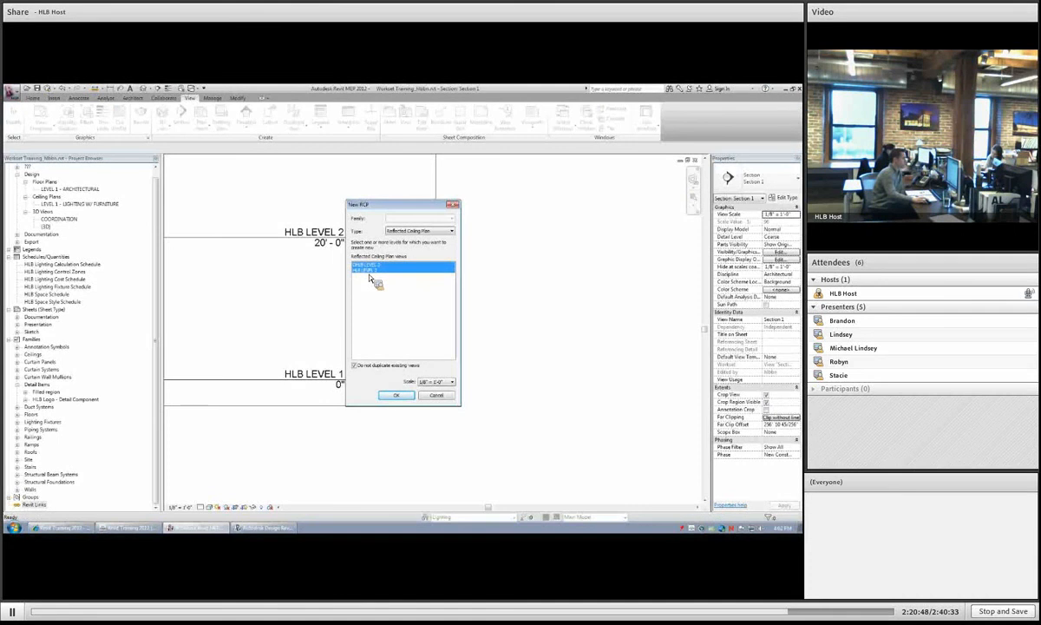
left_click(398, 397)
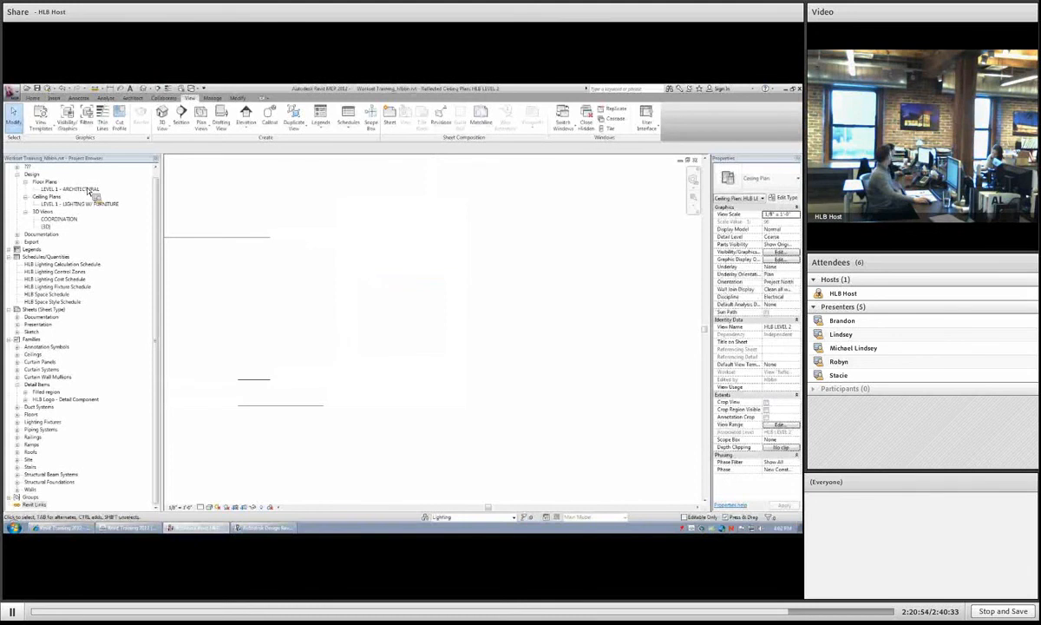
- Set the View Usage of the DHLB LEVEL 3 and HLB LEVEL 2 ceiling plans to Design
left_click(18, 167)
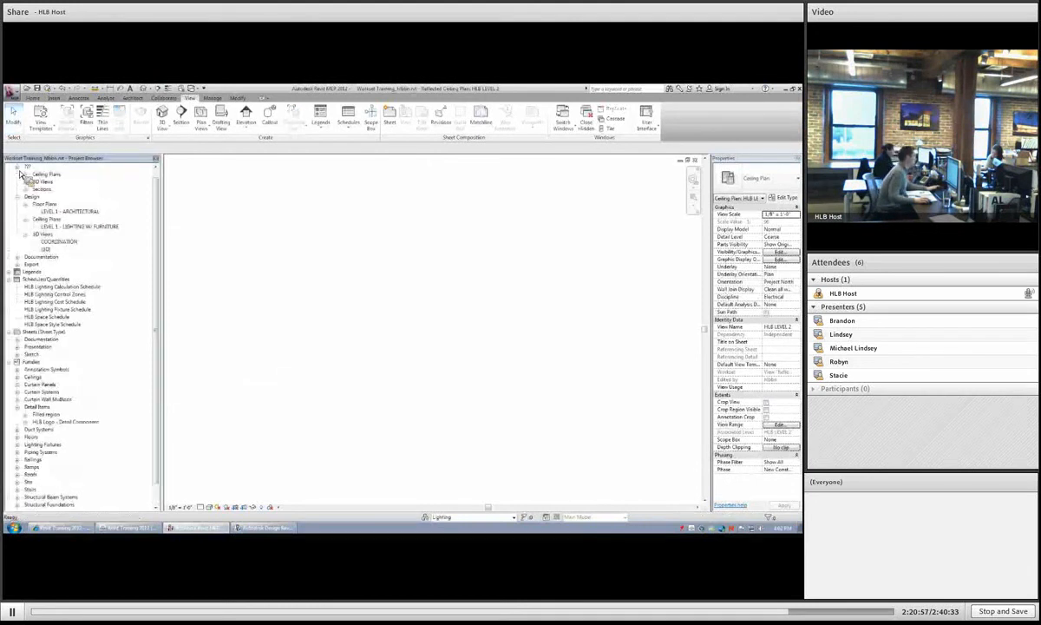
left_click(26, 175)
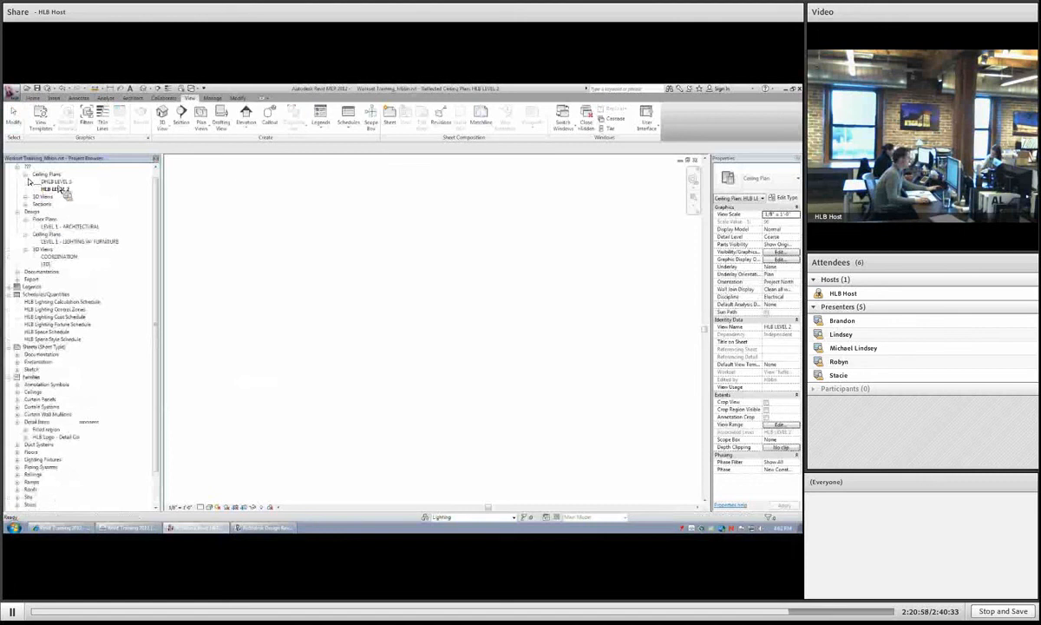
left_click(57, 183)
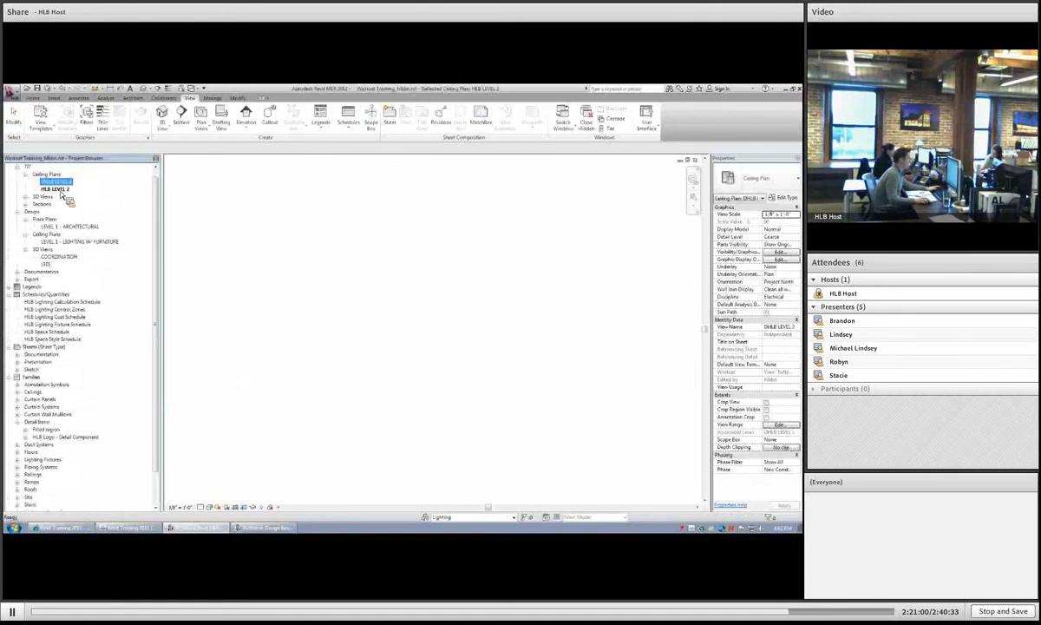
left_click(57, 189, "ctrl")
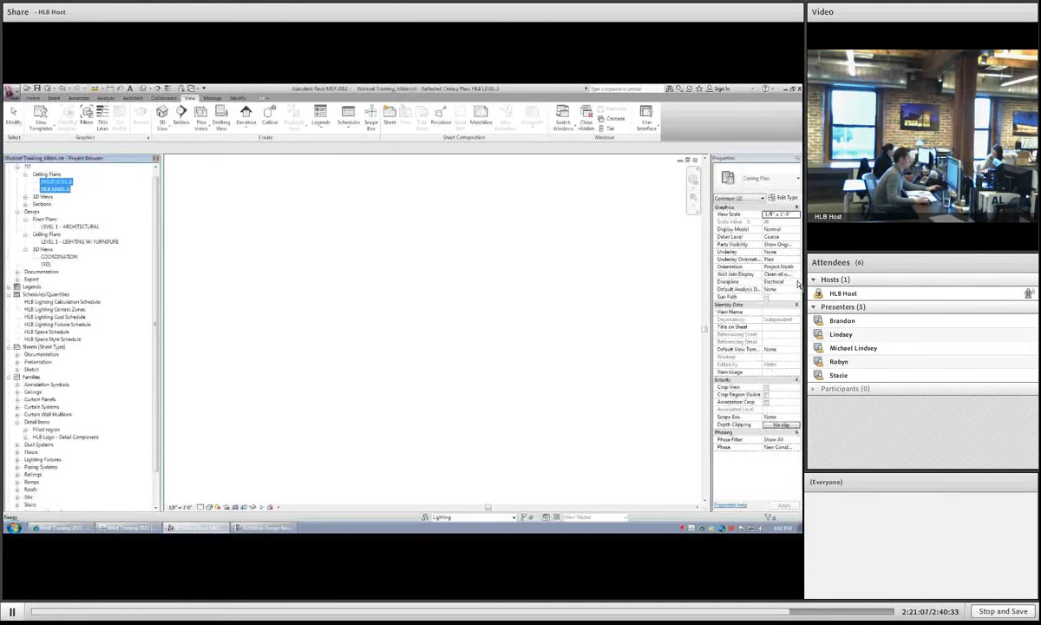
left_click(793, 373)
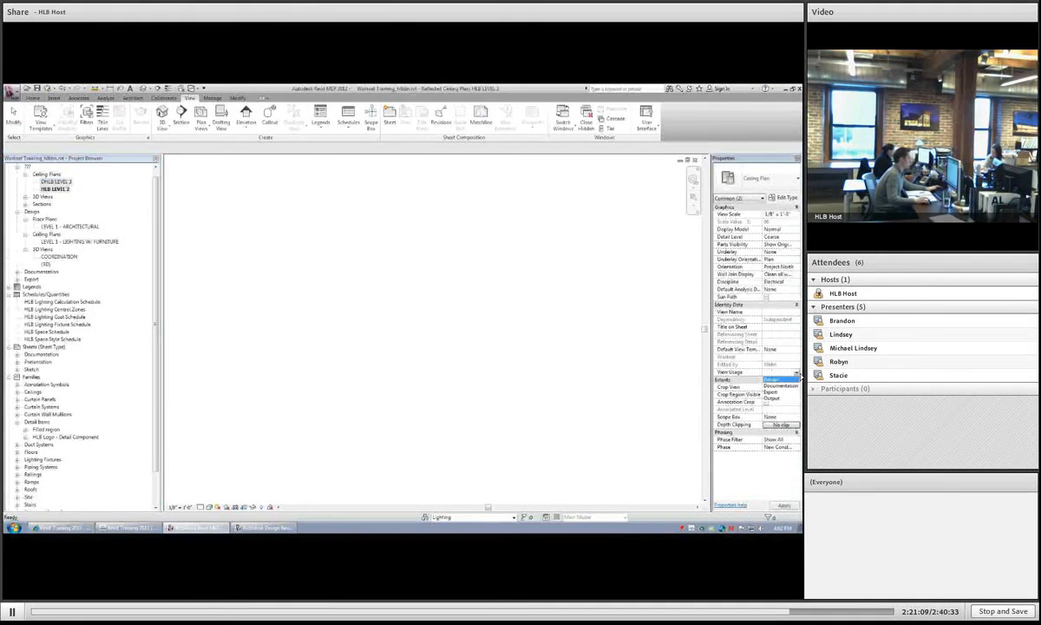
left_click(773, 380)
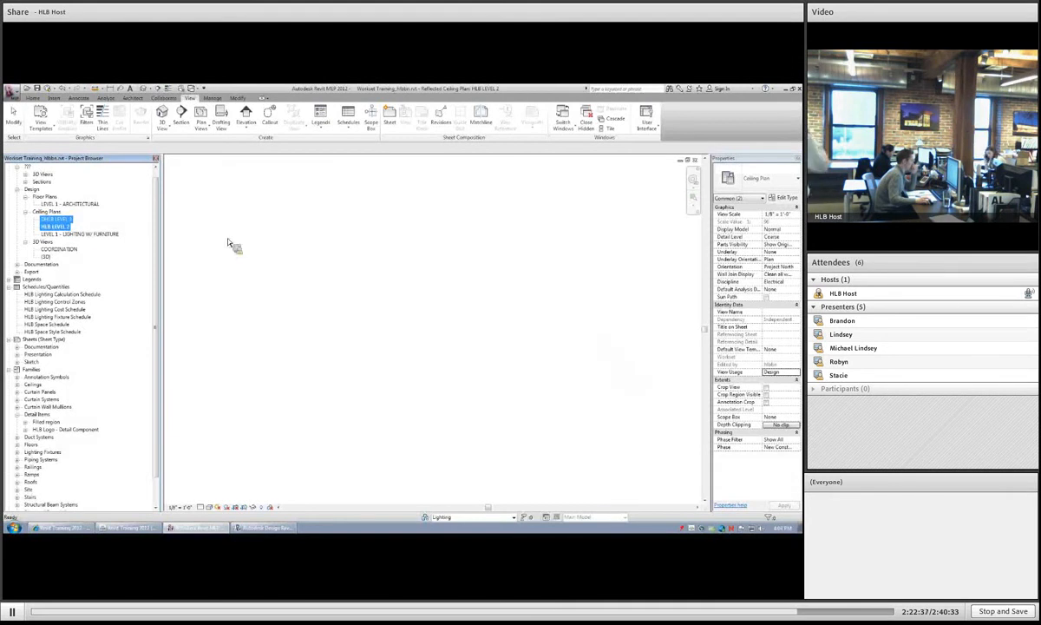
- Open the LEVEL 1 - LIGHTING W/ FURNITURE ceiling plan and examine the linked drawing around the intersection of grids 1 and A
double_click(78, 235)
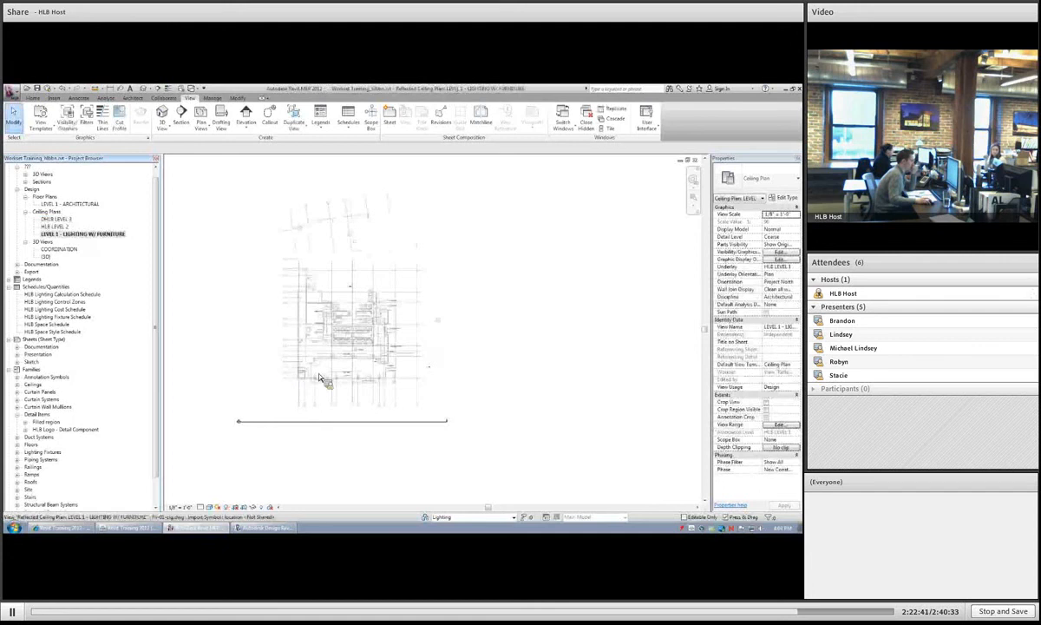
scroll(269, 397, "up", 4)
scroll(264, 401, "up", 3)
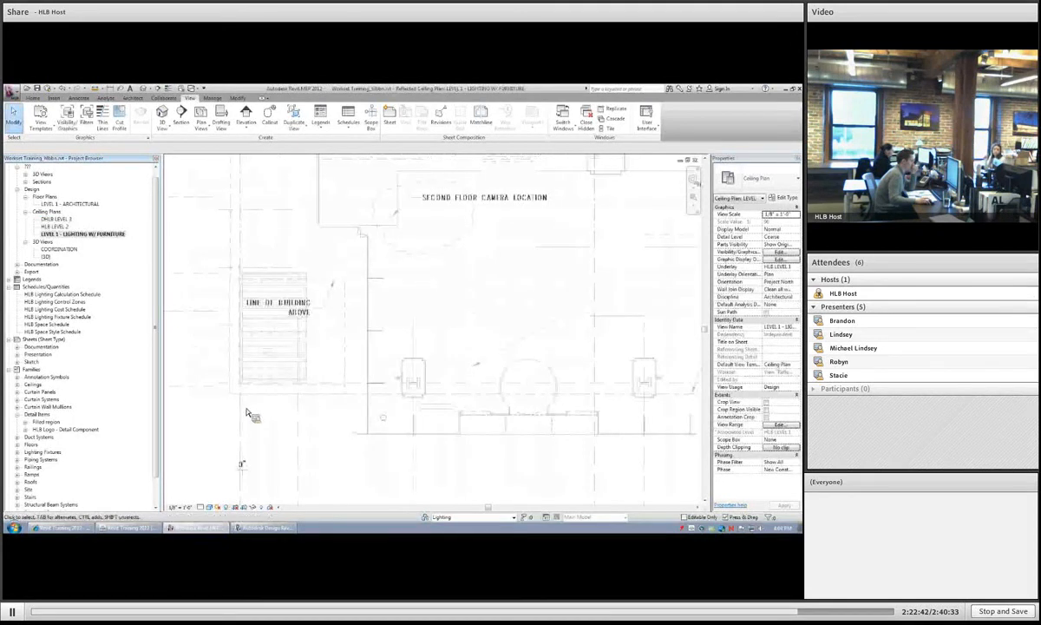
scroll(254, 373, "up", 2)
scroll(251, 314, "up", 3)
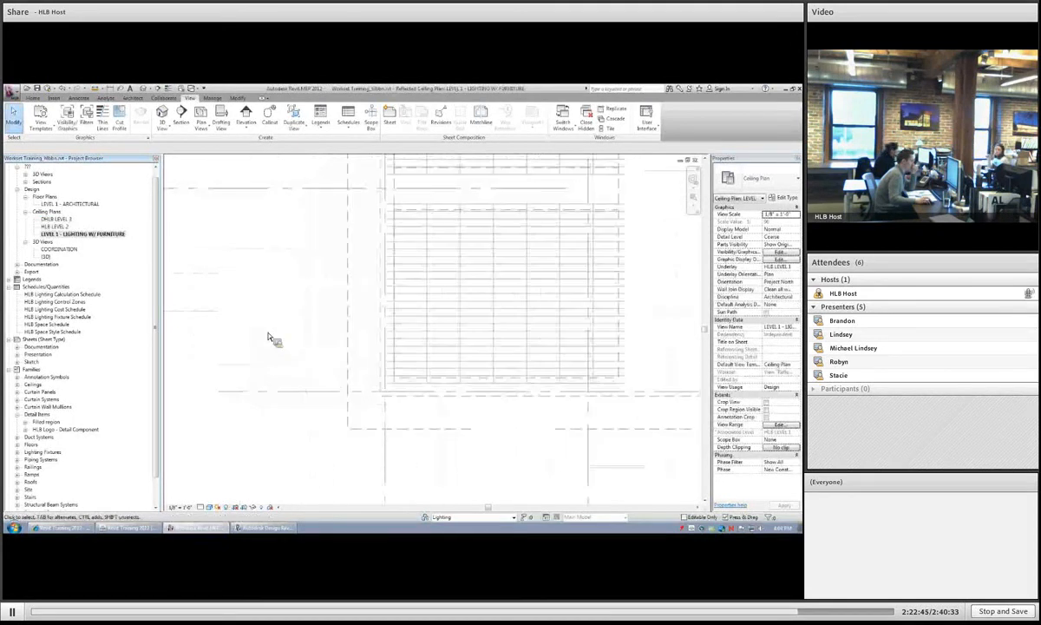
scroll(226, 324, "down", 2)
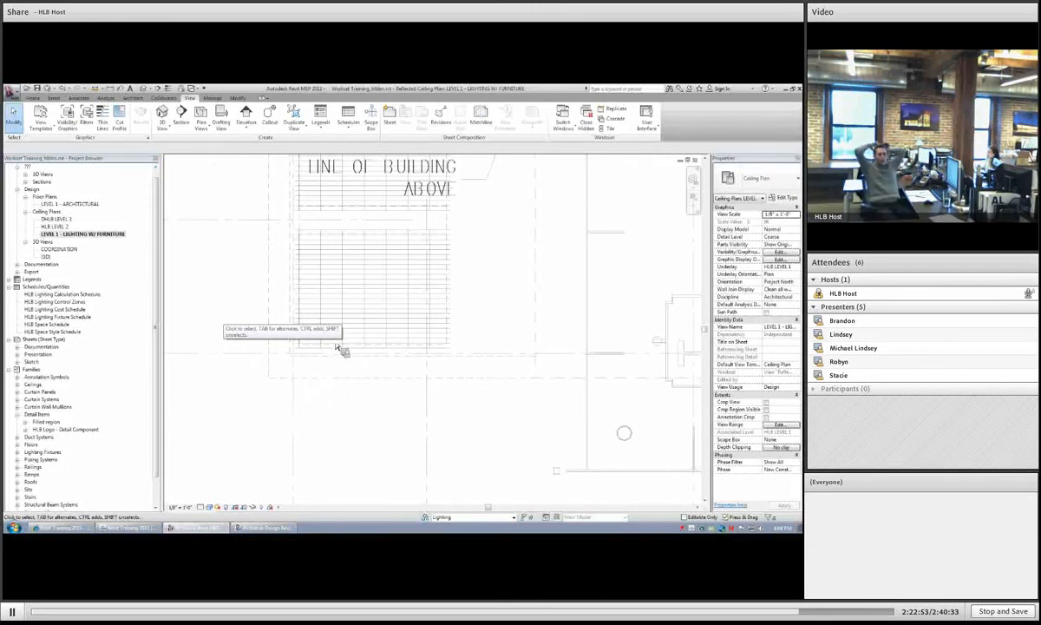
scroll(335, 345, "down", 3)
middle_click_drag(335, 345, 344, 208)
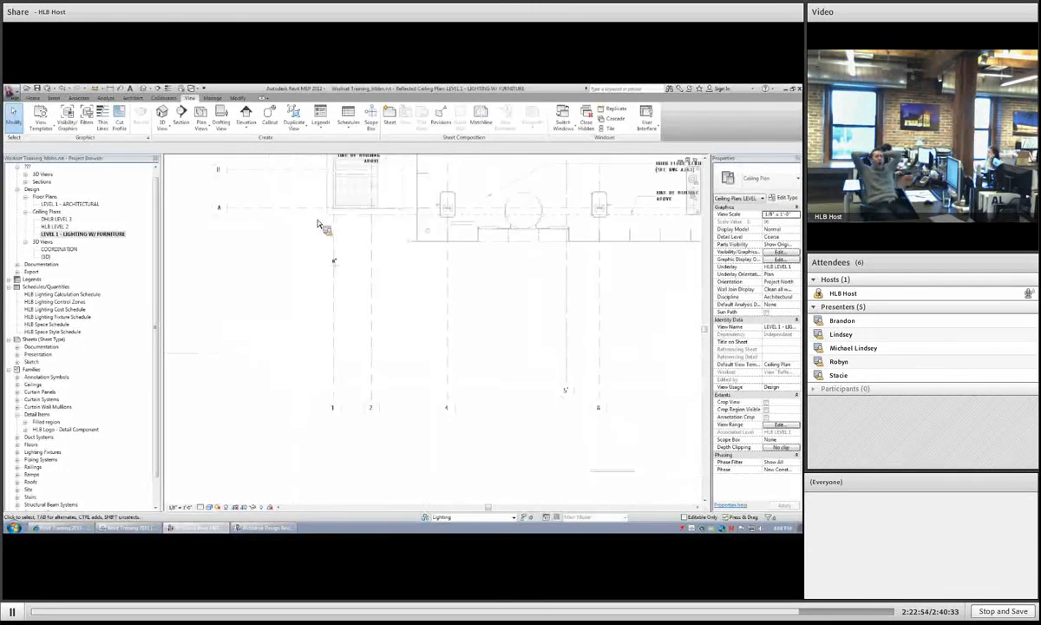
- Place reference planes along grid lines 1 and A of the linked drawing using Pick Lines
left_click(33, 97)
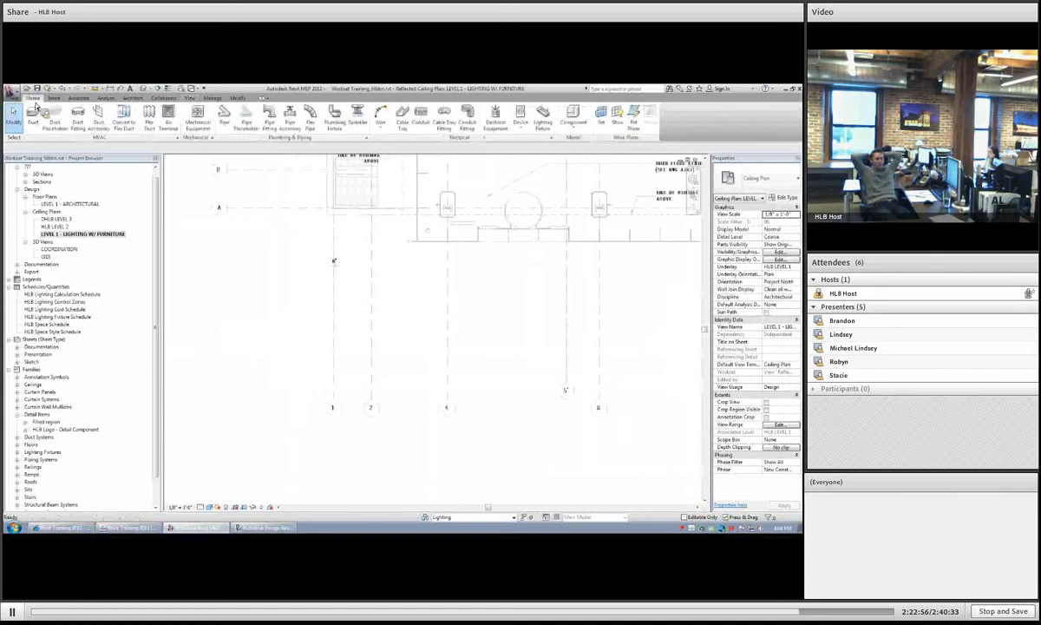
left_click(633, 116)
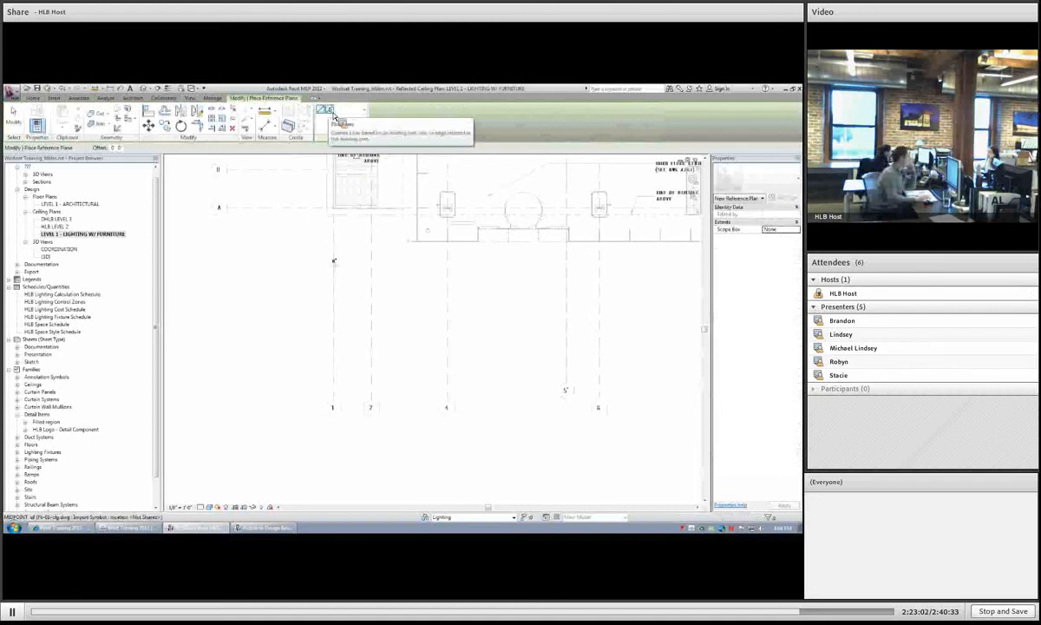
left_click(330, 112)
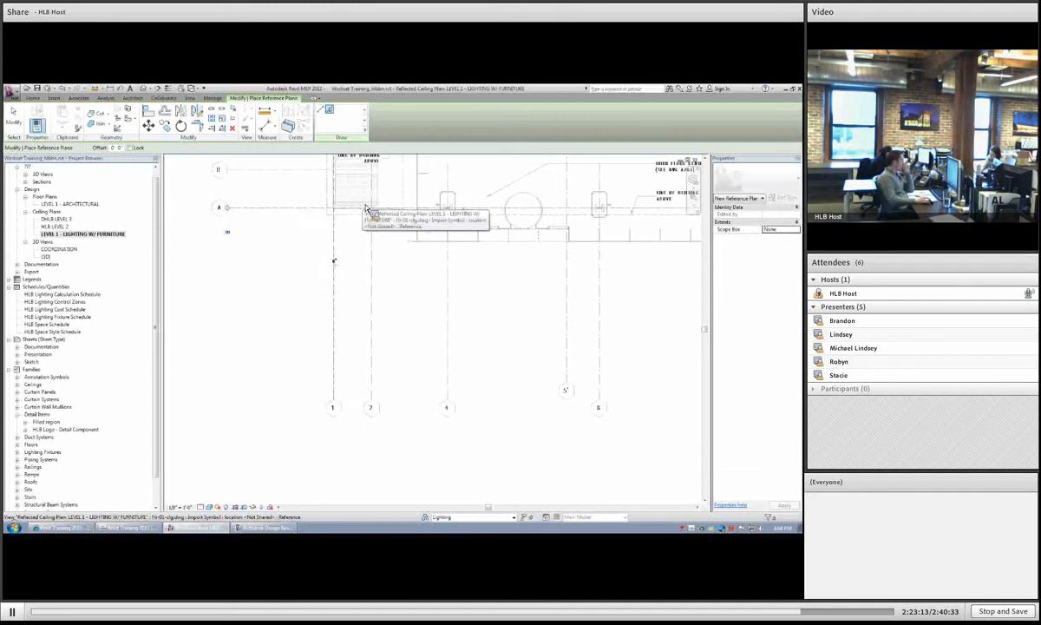
key("Escape")
key("Escape")
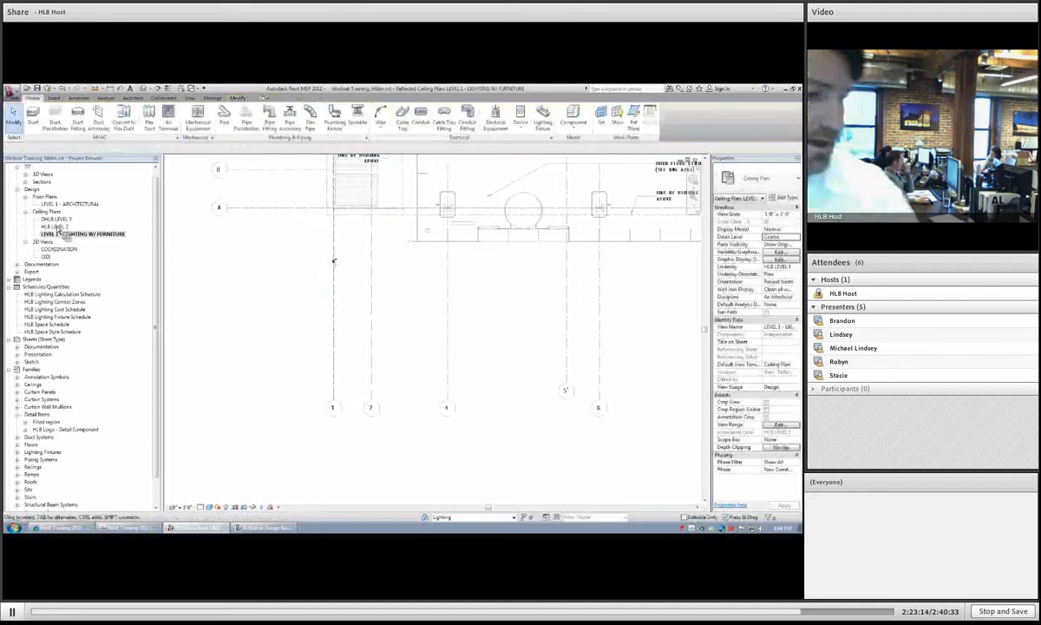
- Open the HLB LEVEL 2 ceiling plan and check the reference planes where they cross
double_click(55, 226)
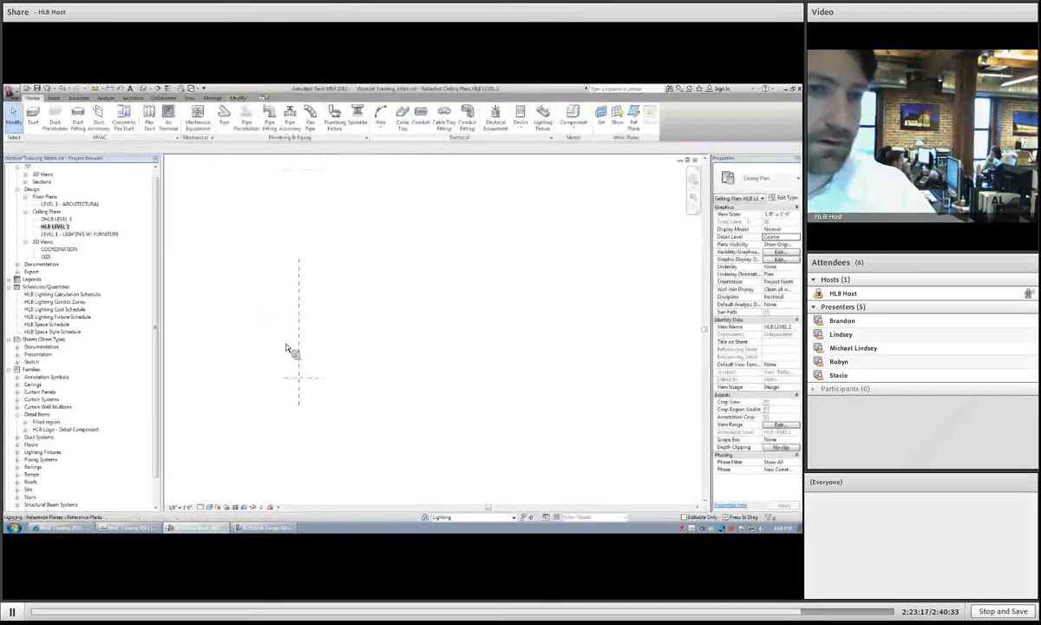
scroll(306, 381, "up", 4)
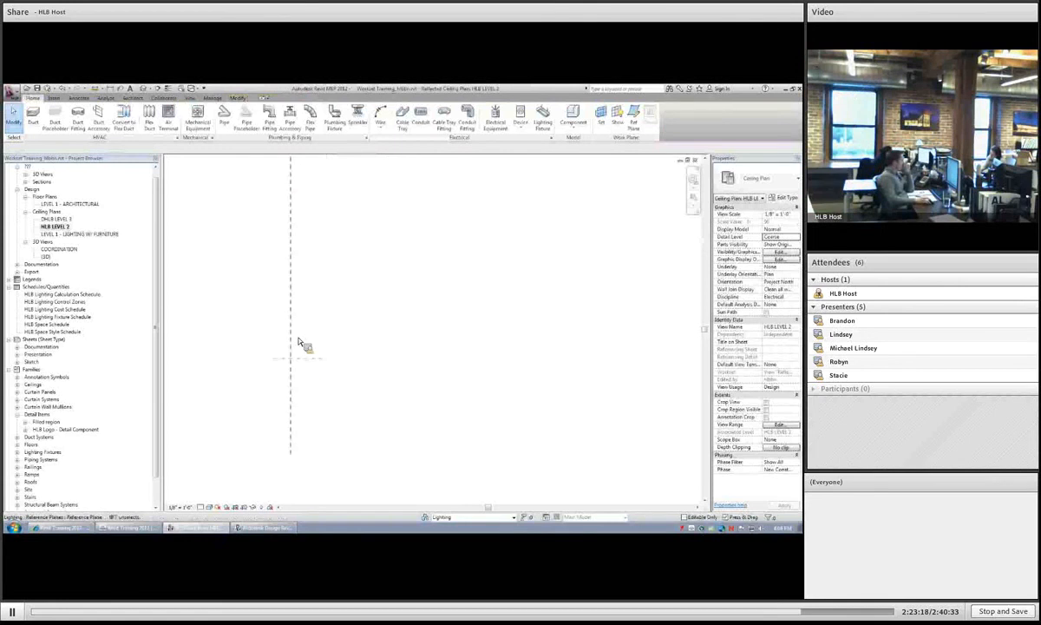
scroll(298, 342, "up", 1)
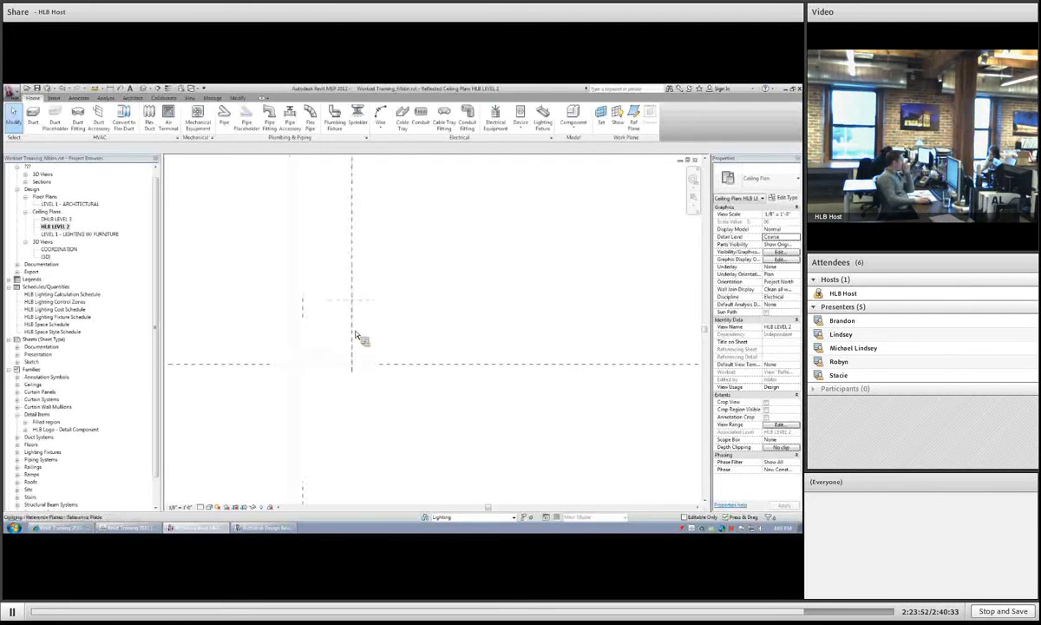
left_click(355, 334)
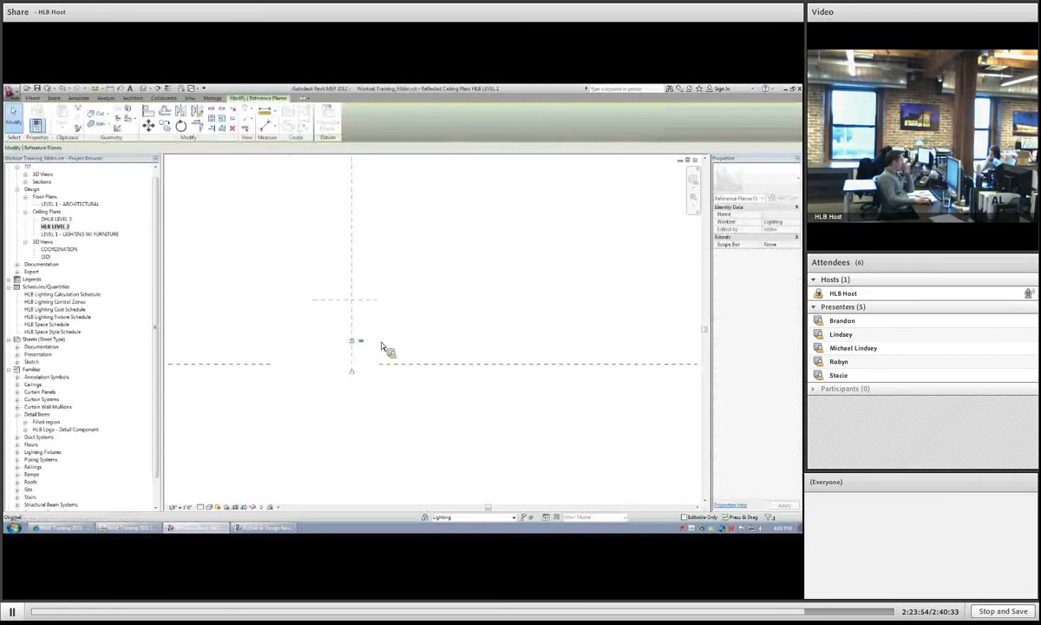
left_click(382, 347)
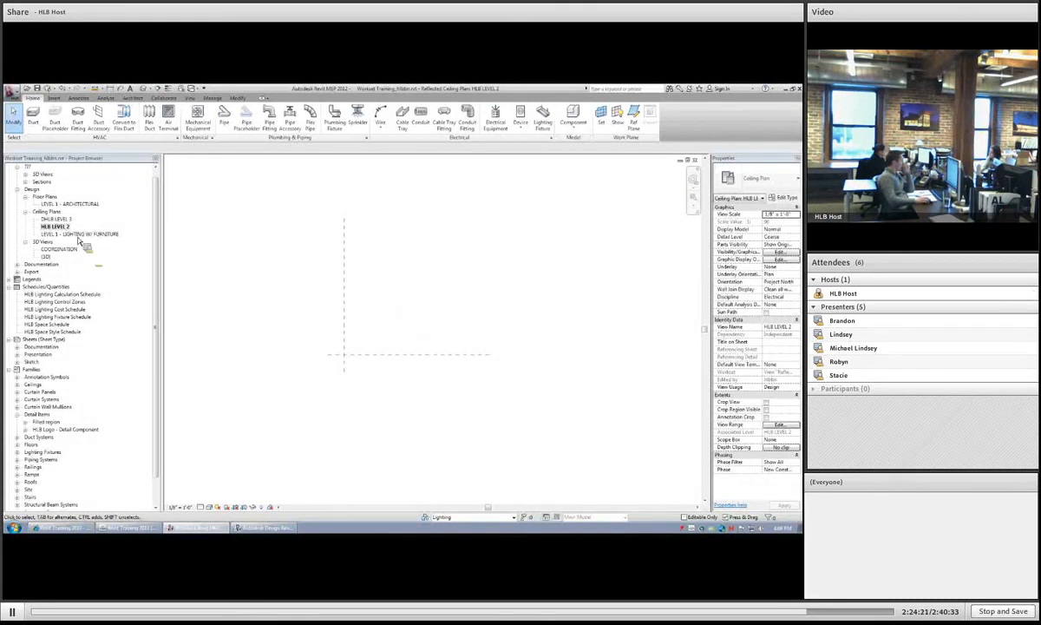
- Rename the HLB LEVEL 2 ceiling plan and its associated level as LEVEL 2 by removing the HLB prefix
right_click(74, 234)
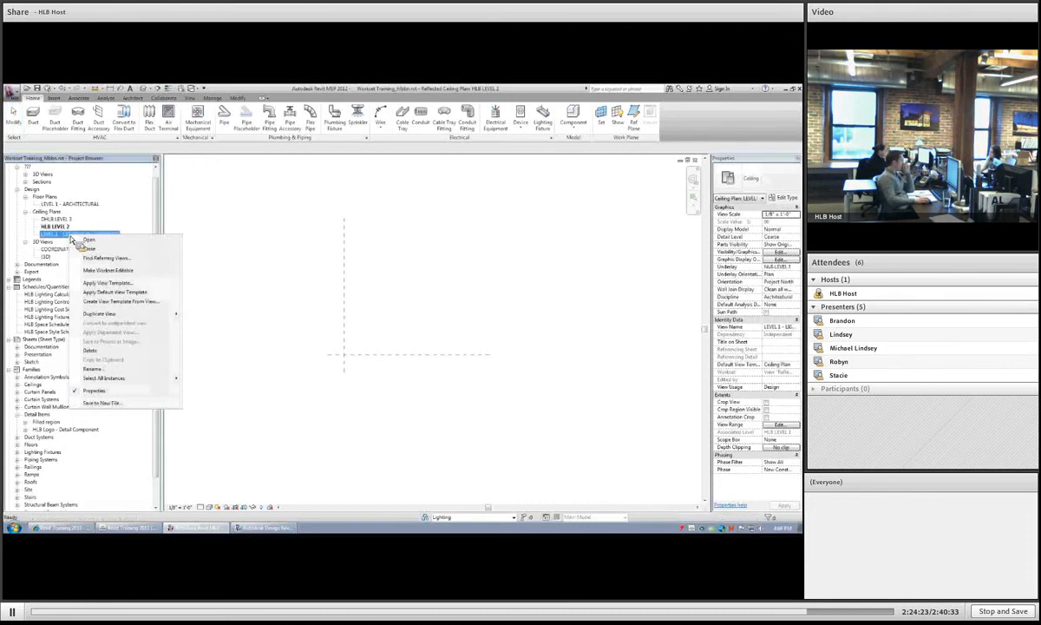
right_click(59, 227)
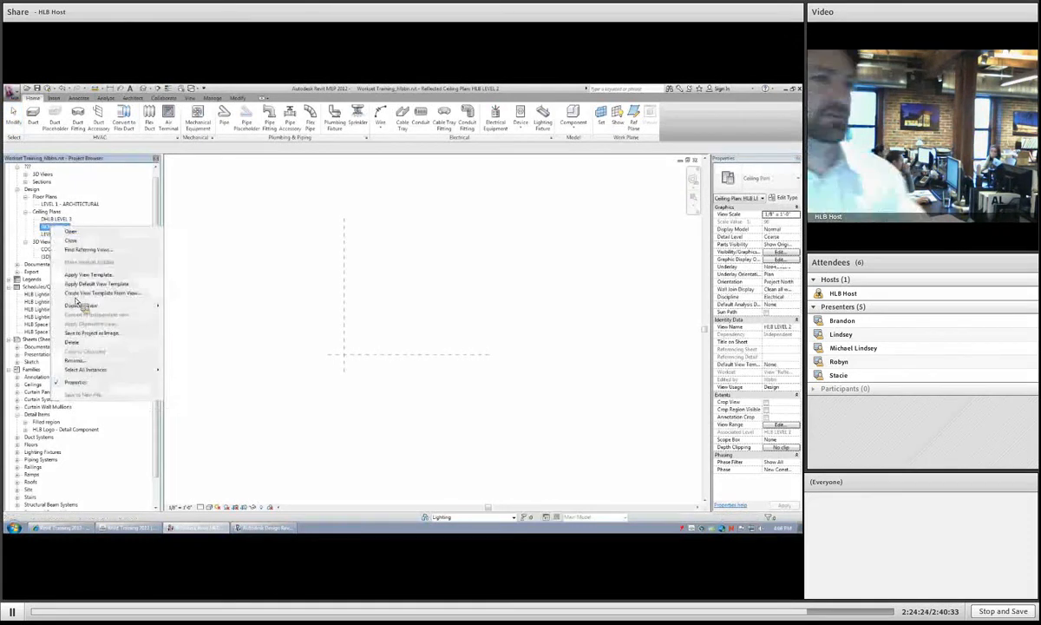
left_click(76, 360)
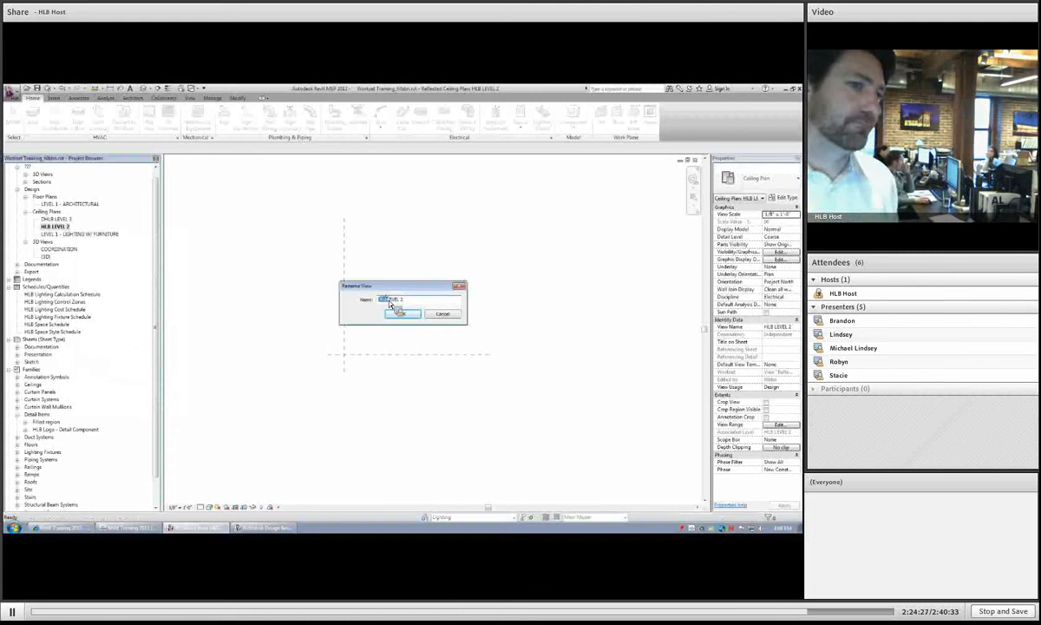
key("Delete")
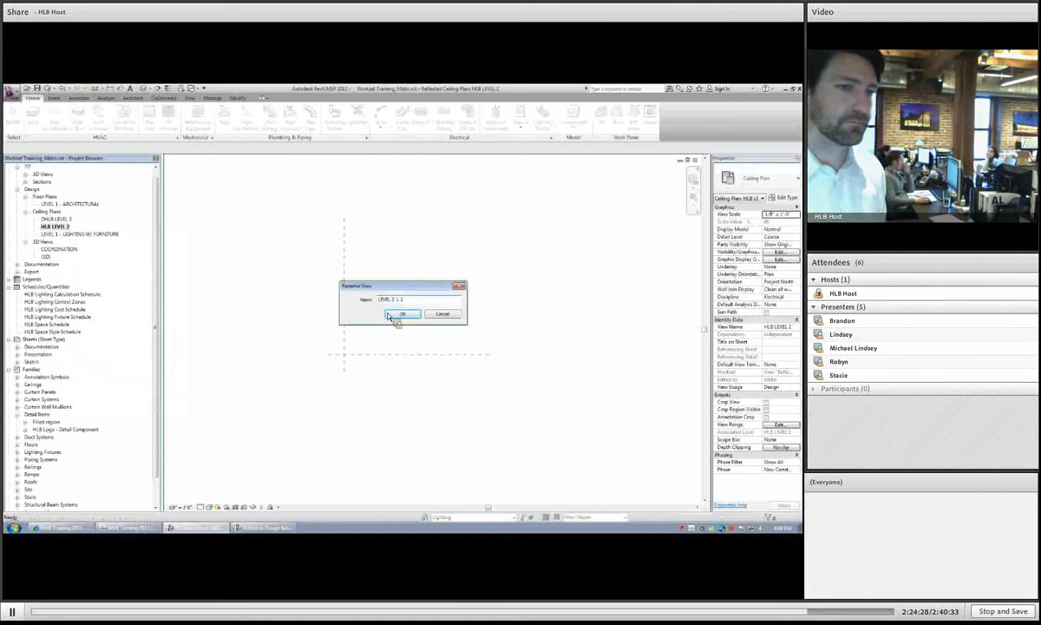
left_click(390, 315)
left_click(421, 312)
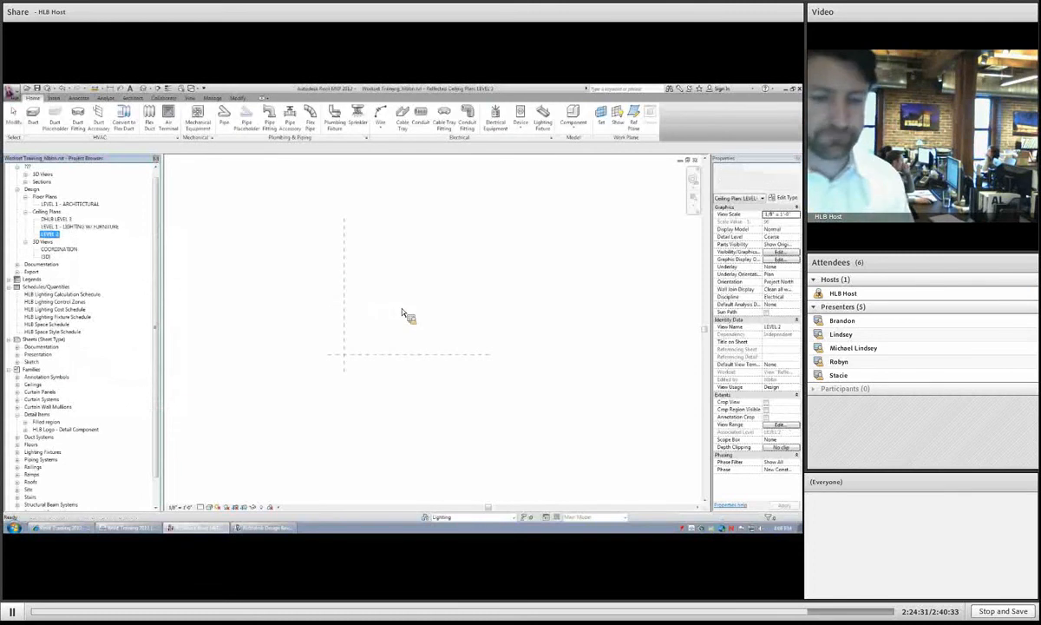
- Rename the DHLB LEVEL 3 ceiling plan and its associated level as LEVEL 3 by removing the DHLB prefix
right_click(66, 219)
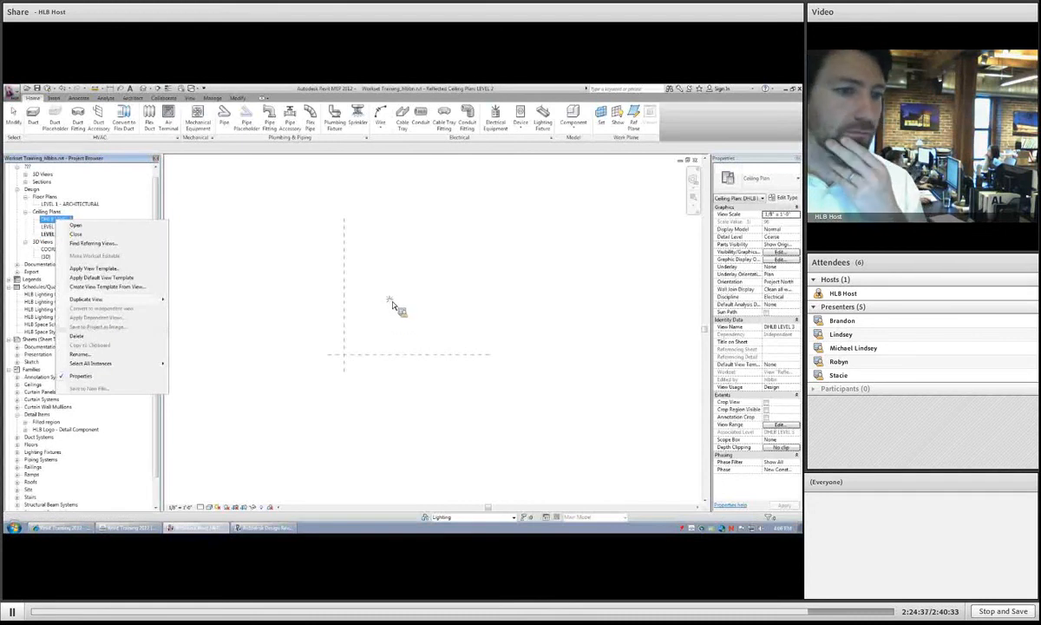
left_click_drag(392, 302, 364, 304)
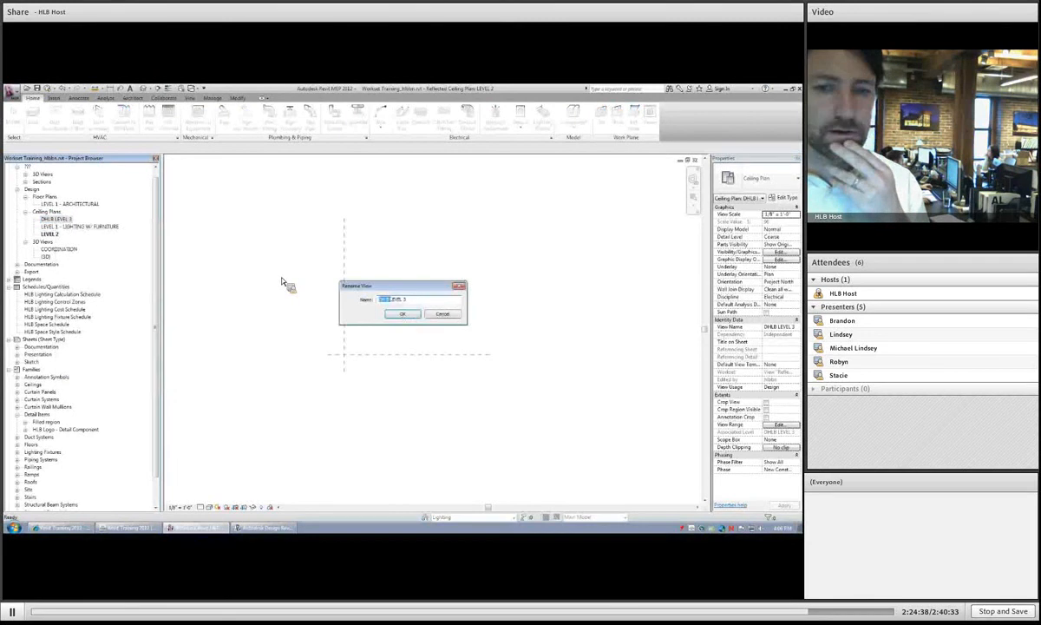
key("Delete")
key("Return")
left_click(425, 319)
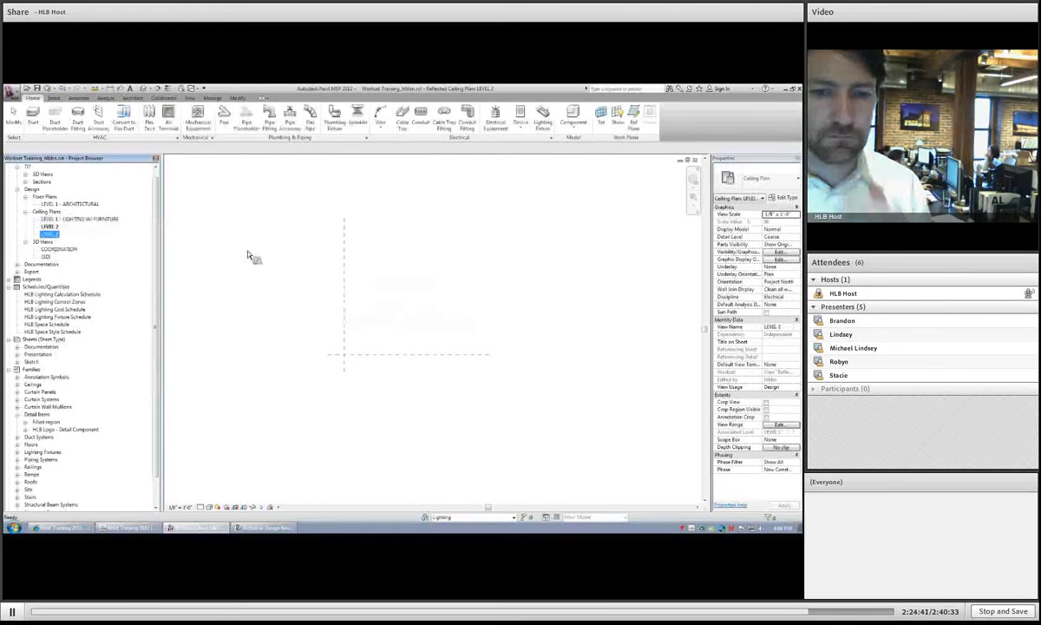
left_click(194, 232)
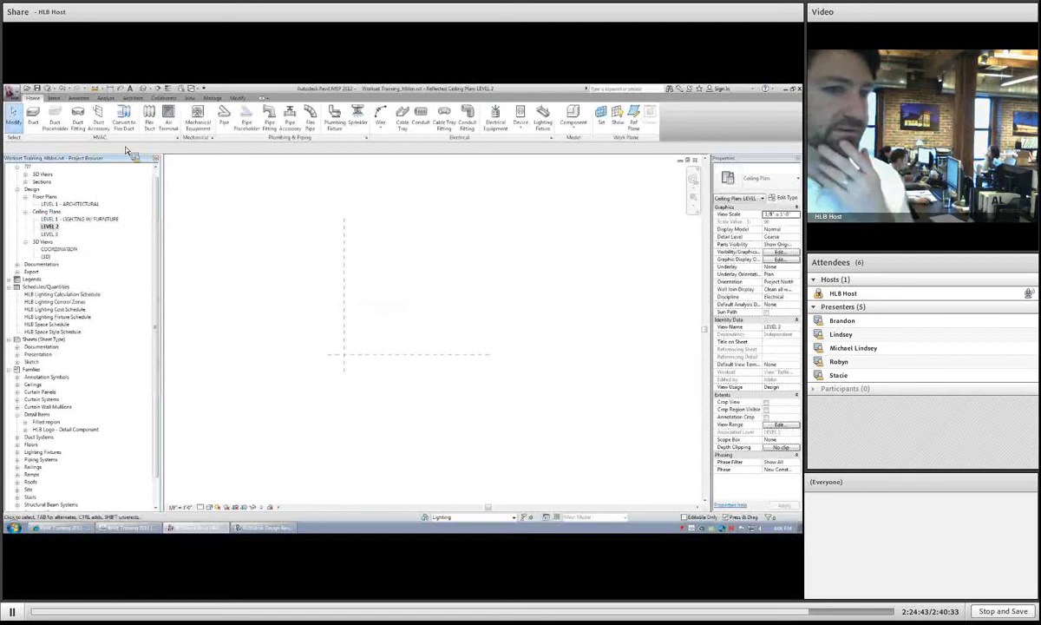
- Link Flr-02-clg.dwg into the LEVEL 2 ceiling plan with Auto - Origin to Origin positioning
left_click(55, 98)
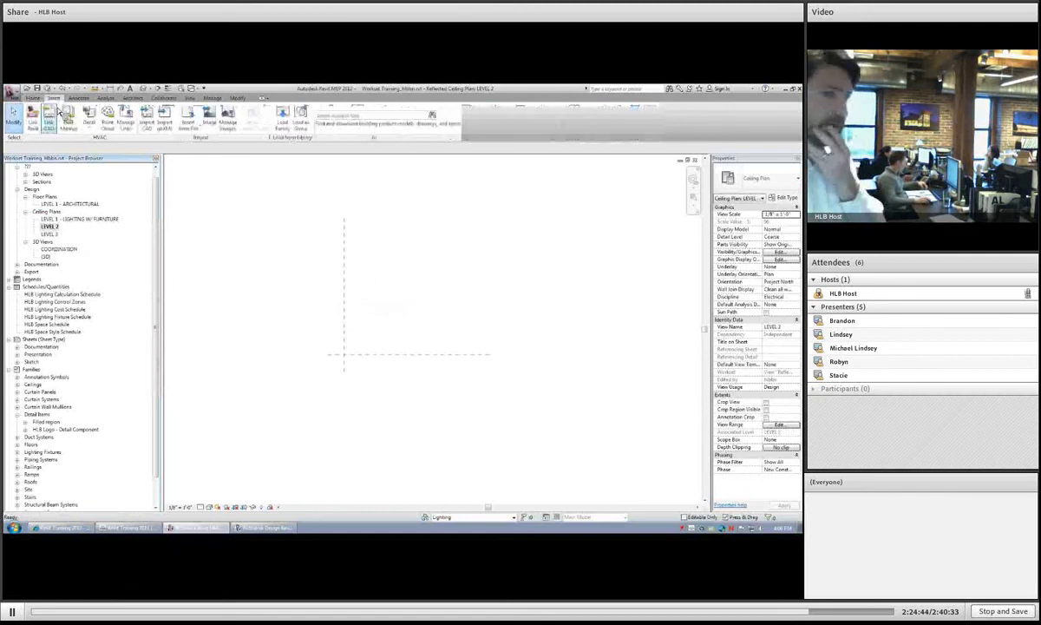
left_click(49, 118)
left_click(316, 231)
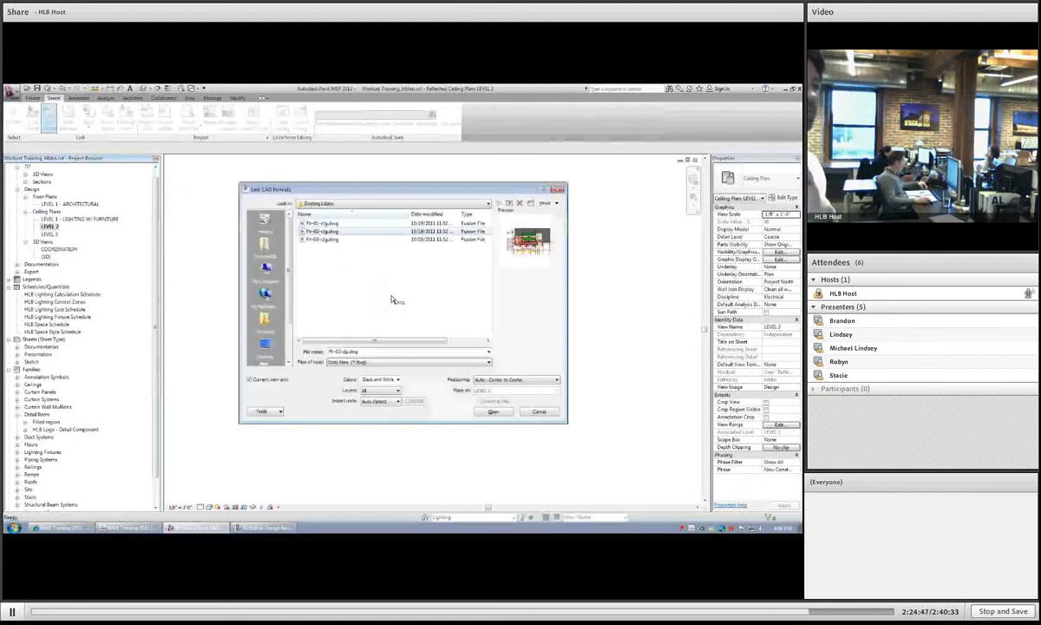
left_click(526, 382)
left_click(514, 392)
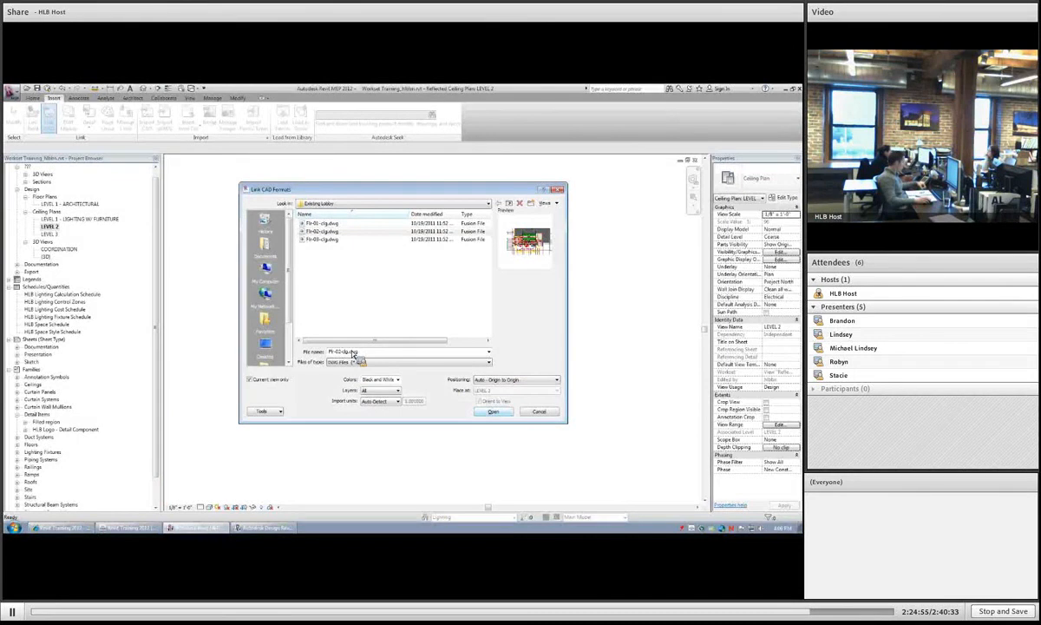
key("Return")
- Move the two reference planes together so their crossing lies on the intersection of grid lines 1 and A in the LEVEL 2 drawing
scroll(340, 352, "up", 2)
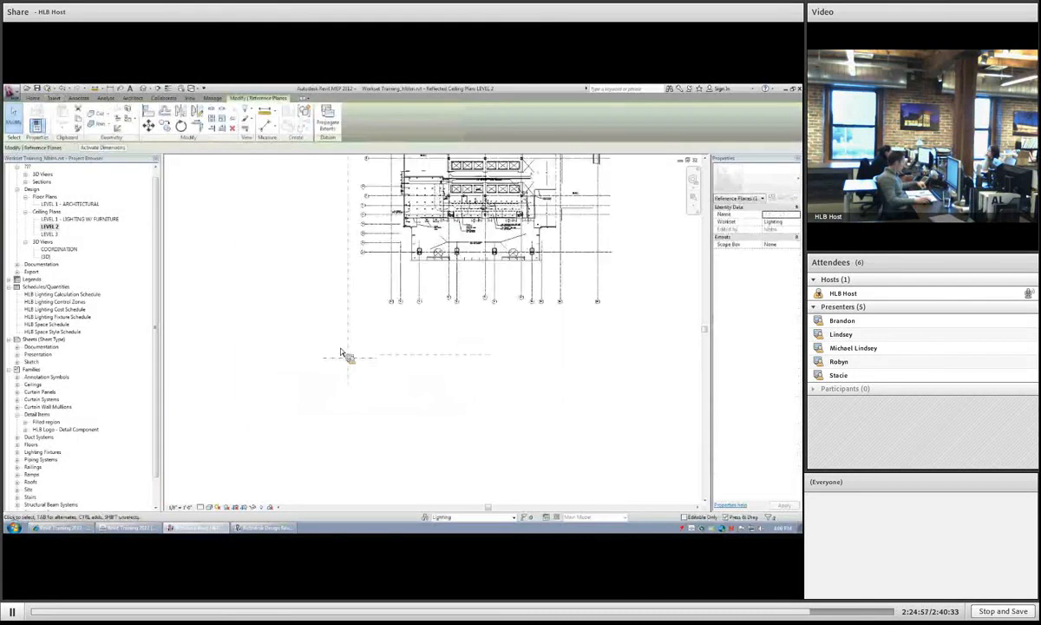
key("m")
key("v")
left_click(350, 359)
scroll(386, 256, "up", 4)
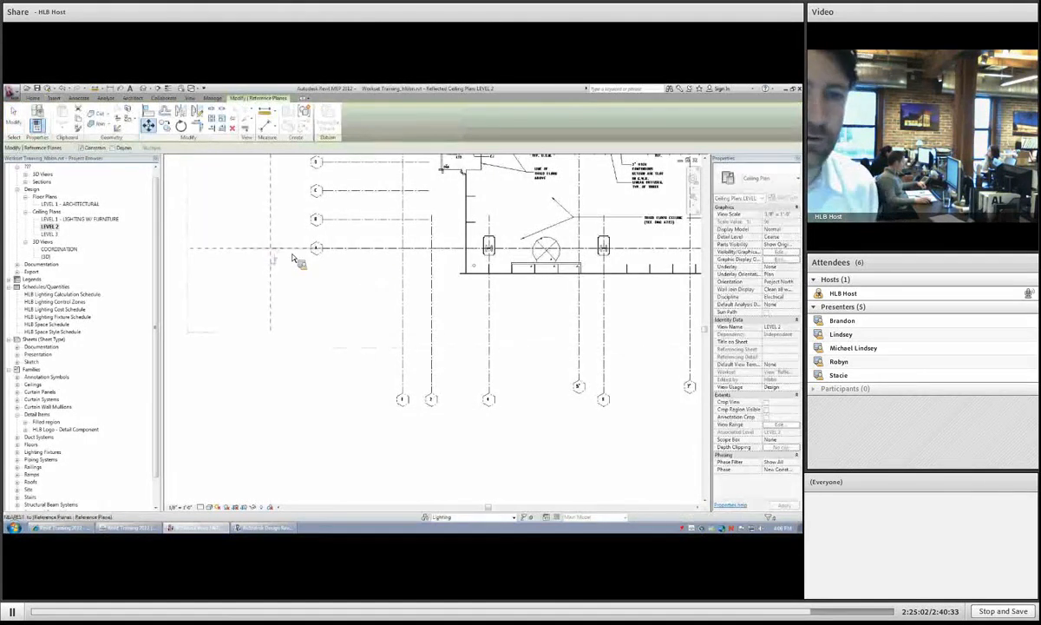
left_click(403, 250)
scroll(378, 284, "down", 3)
scroll(380, 292, "down", 3)
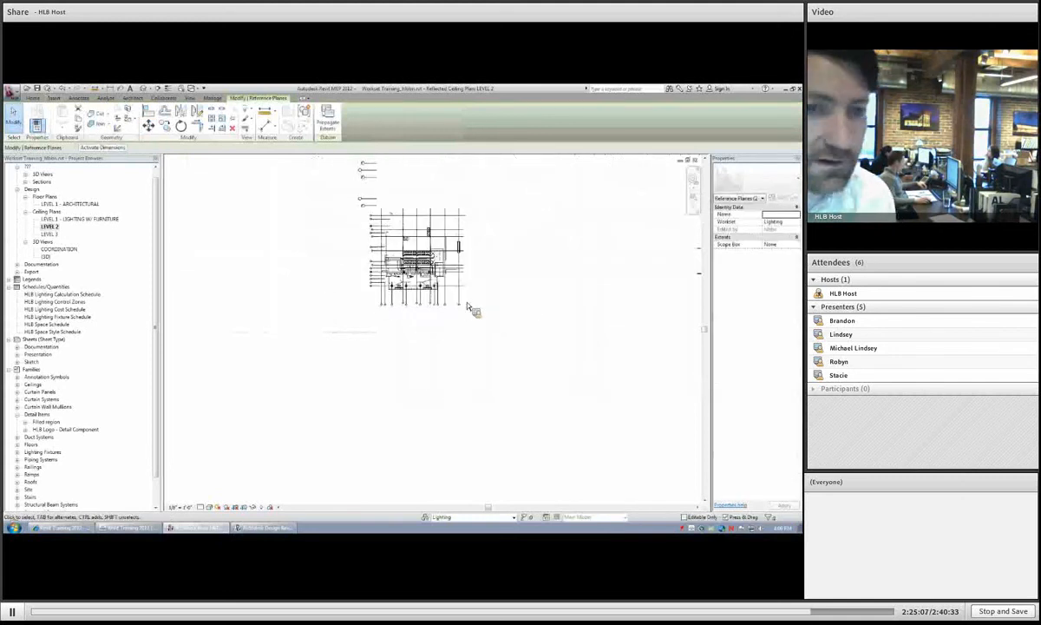
left_click(466, 304)
- Try to move the Flr-01-clg.dwg link and the section line in the LEVEL 1 - LIGHTING W/ FURNITURE plan to the reference planes' crossing
key("ctrl+Tab")
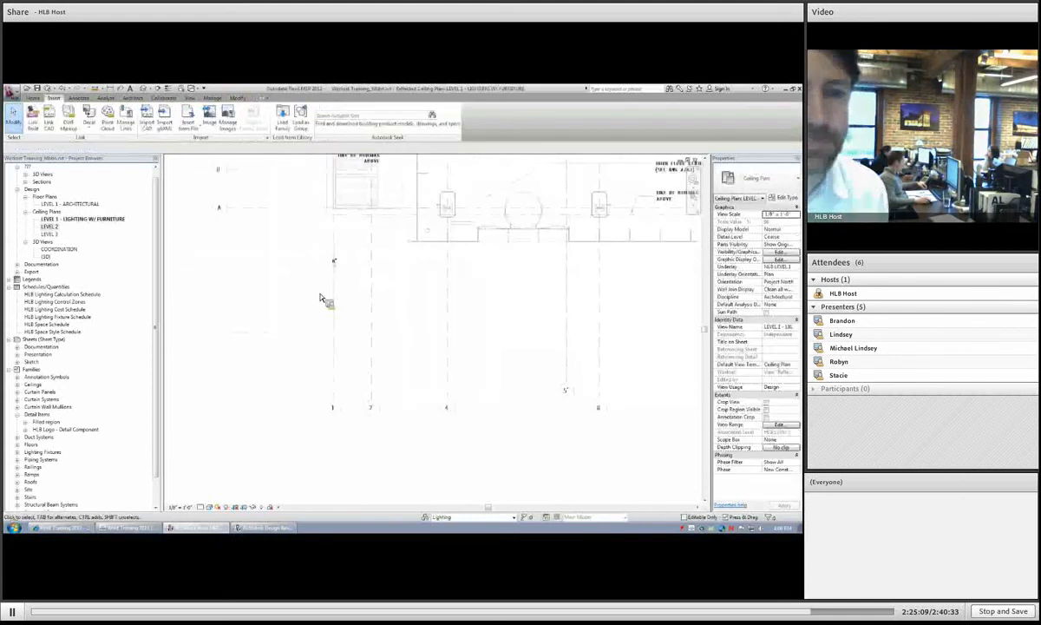
scroll(323, 295, "down", 6)
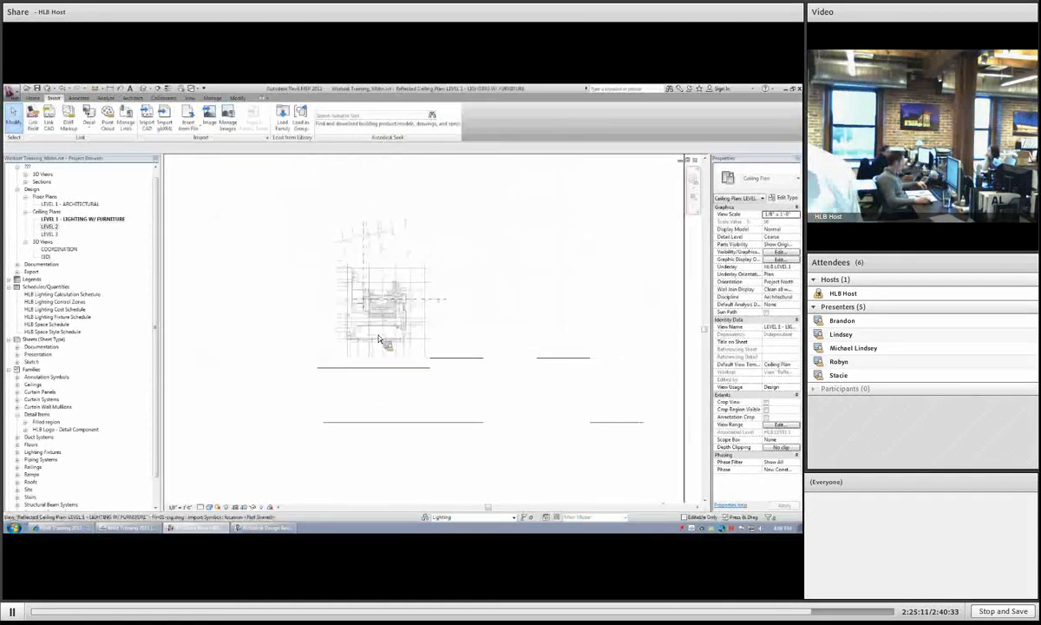
left_click(307, 365)
left_click(449, 365)
scroll(412, 317, "down", 1)
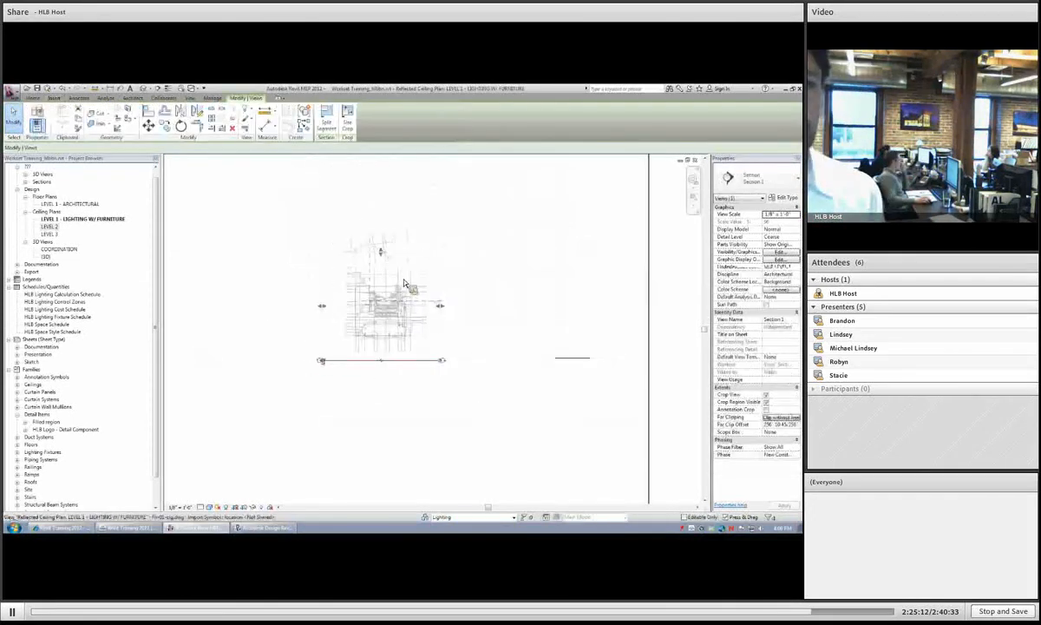
scroll(330, 357, "up", 3)
left_click(390, 327, "ctrl")
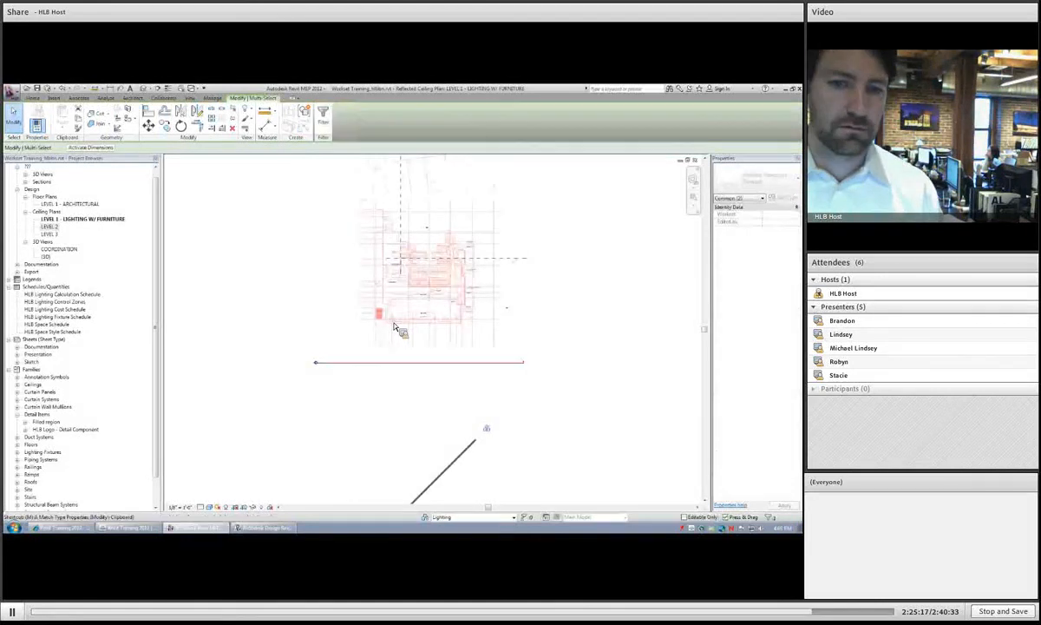
scroll(382, 330, "up", 5)
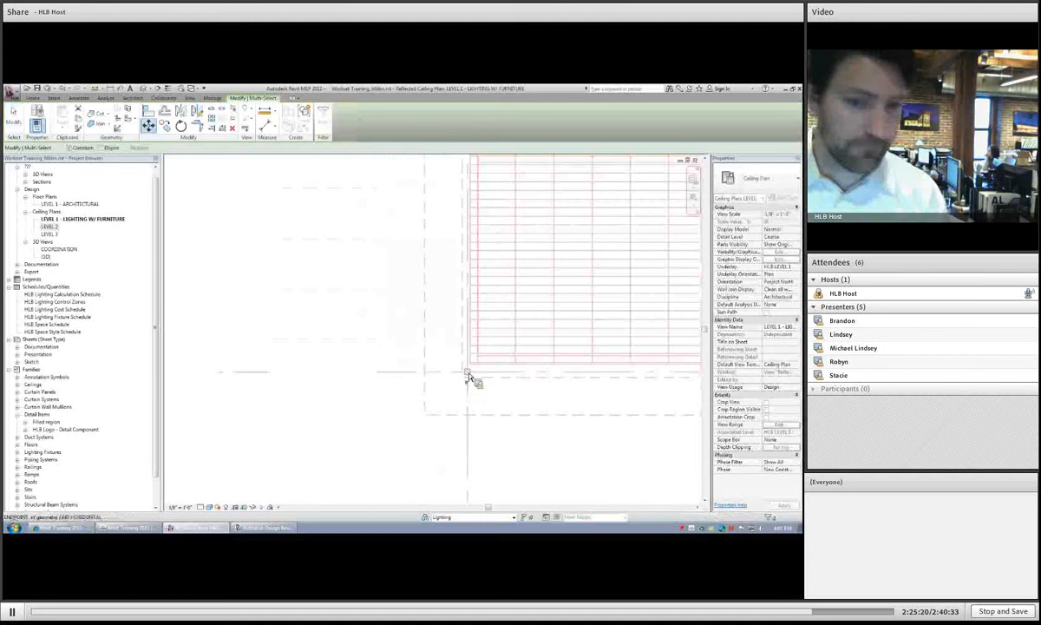
left_click(467, 350)
scroll(475, 317, "down", 3)
scroll(519, 248, "down", 3)
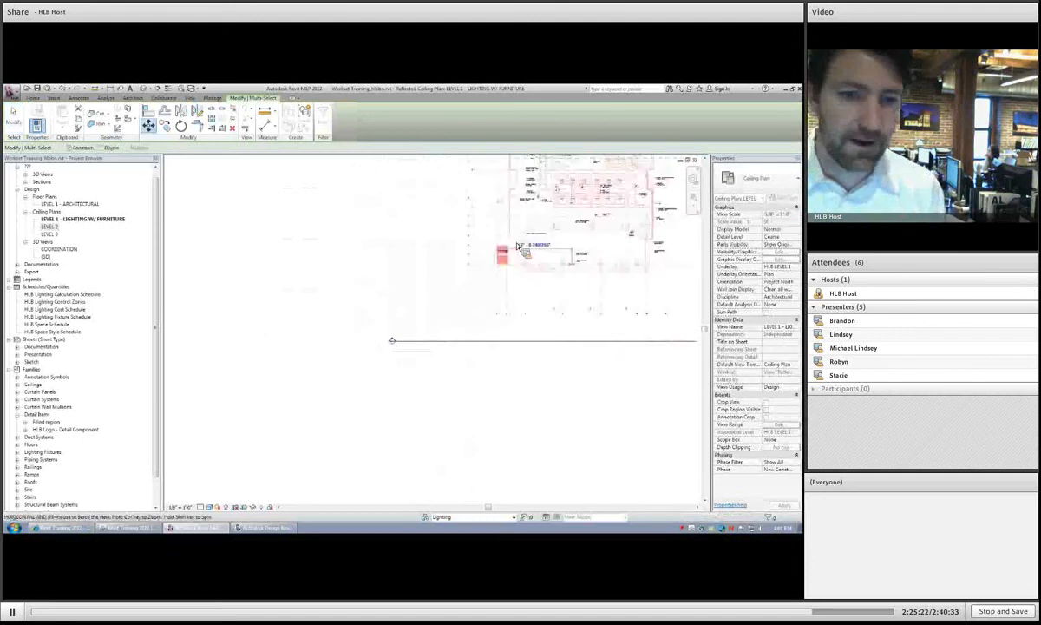
middle_click_drag(564, 255, 460, 260)
scroll(459, 261, "up", 6)
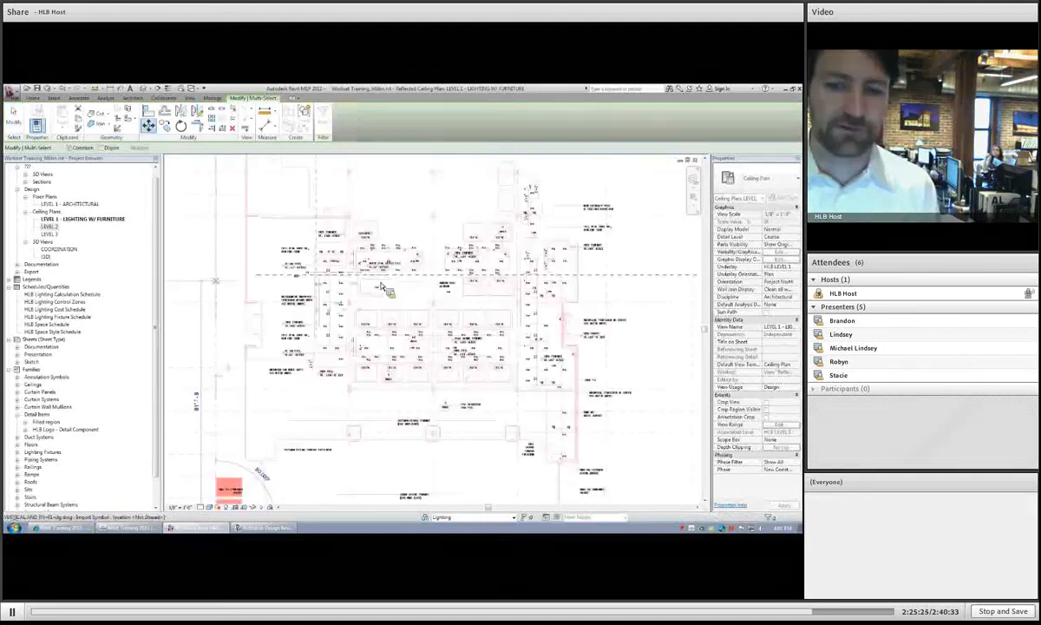
scroll(290, 277, "up", 5)
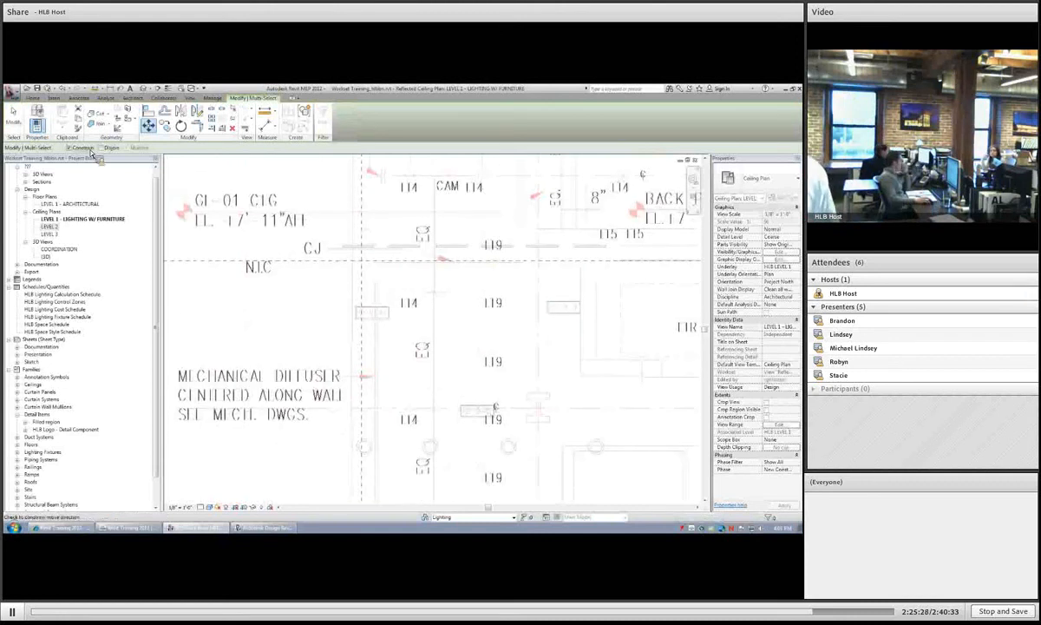
left_click(364, 265)
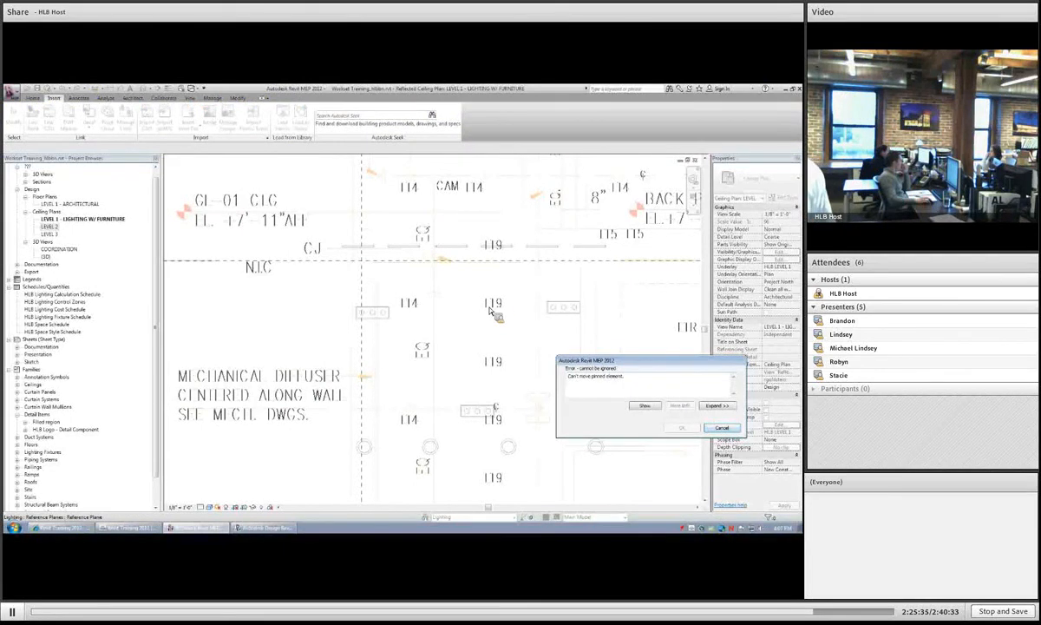
scroll(504, 290, "down", 2)
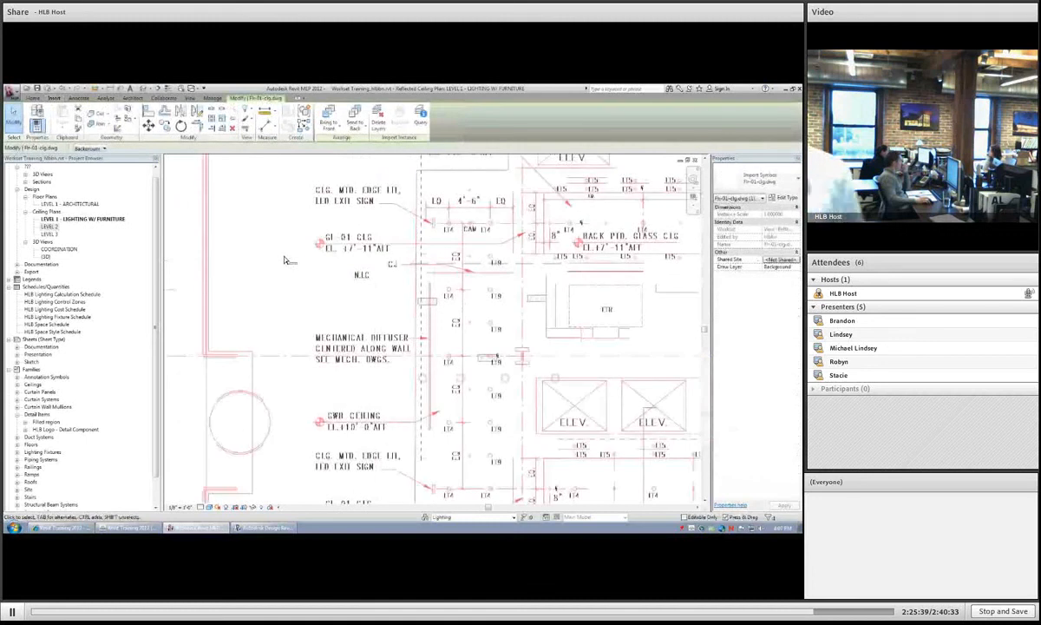
key("Escape")
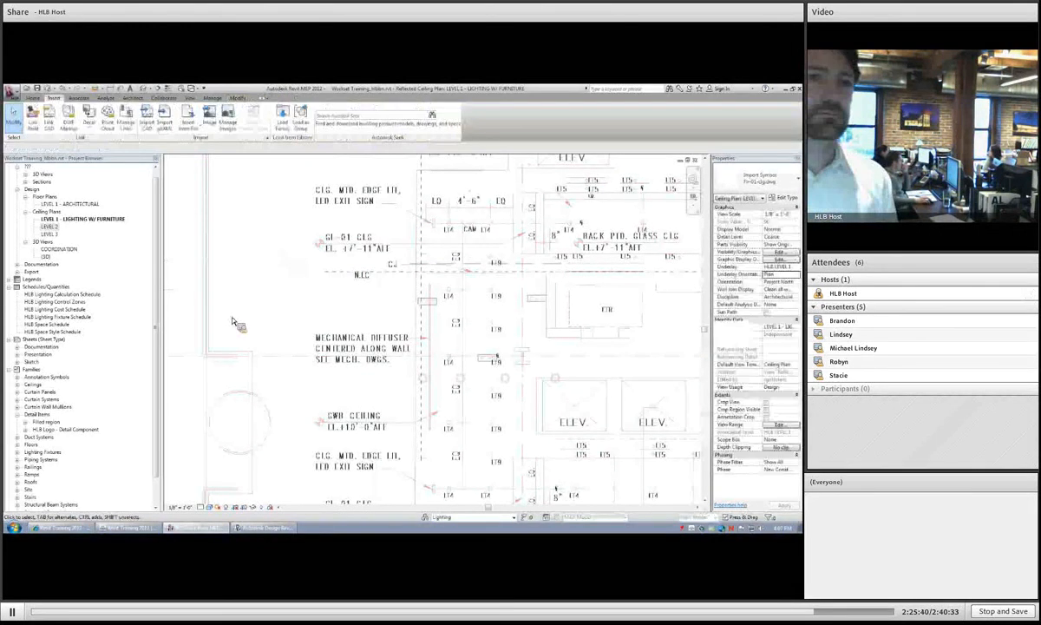
- Move the Flr-01-clg.dwg link and the section line so the intersection of grid lines 1 and A lands on the reference planes' crossing
scroll(233, 319, "down", 4)
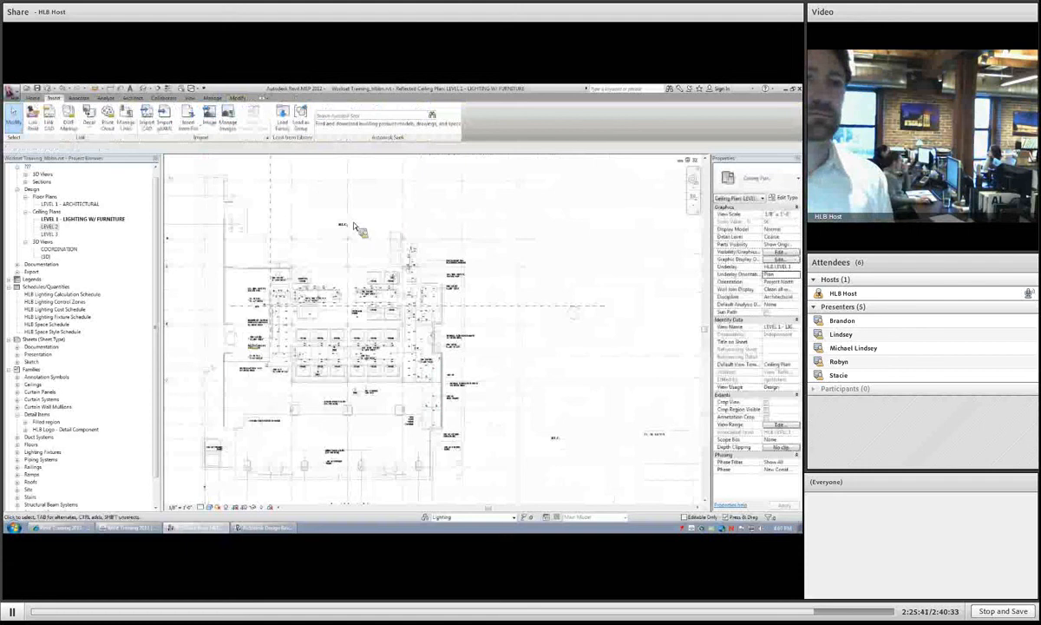
left_click(282, 375)
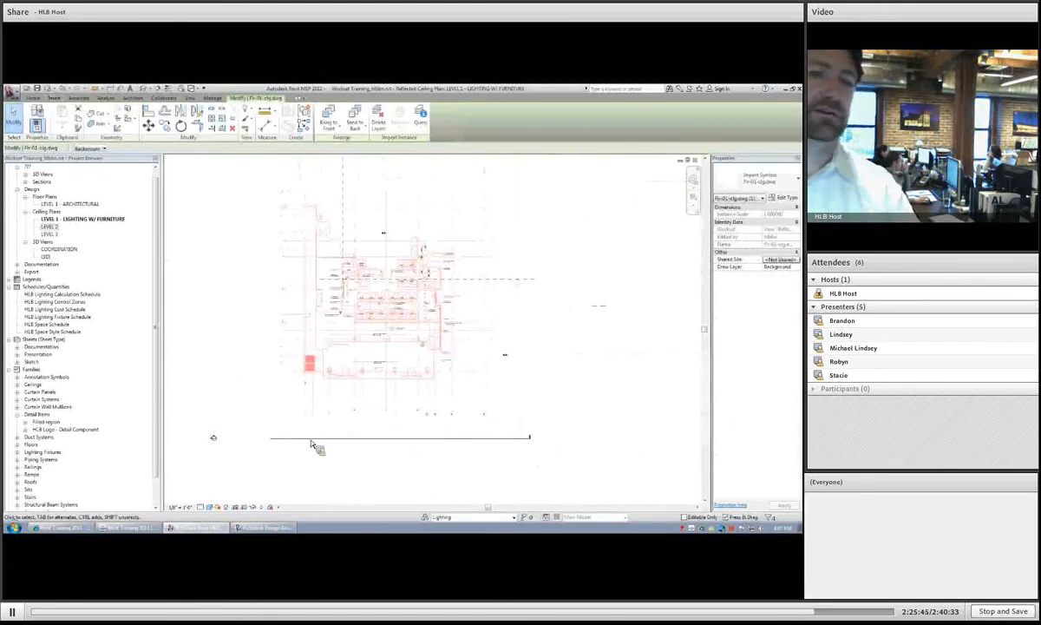
left_click(309, 438, "ctrl")
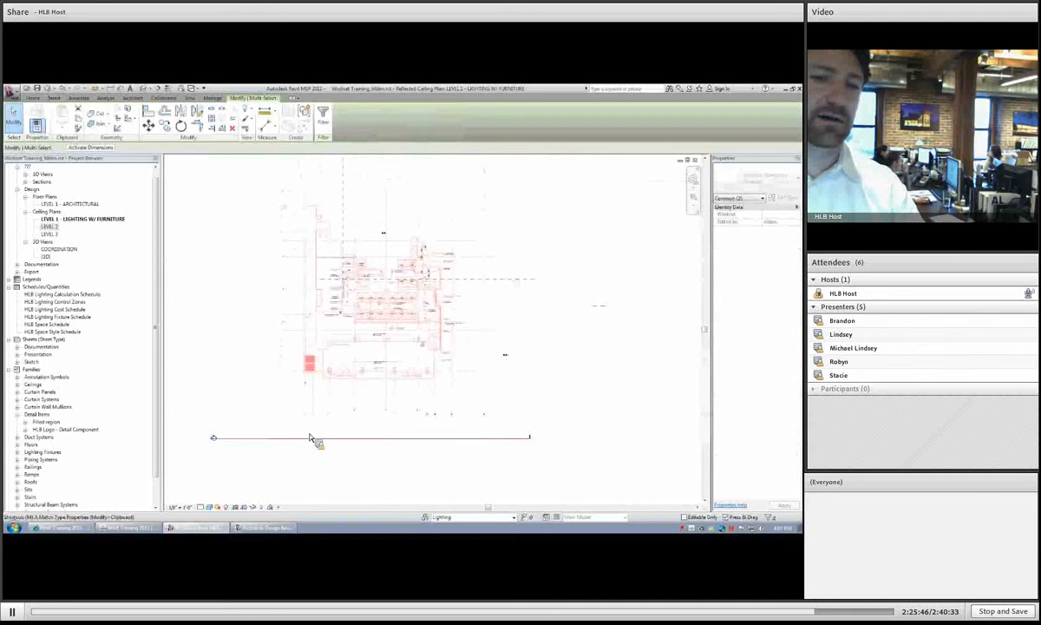
key("m")
key("v")
scroll(310, 438, "up", 6)
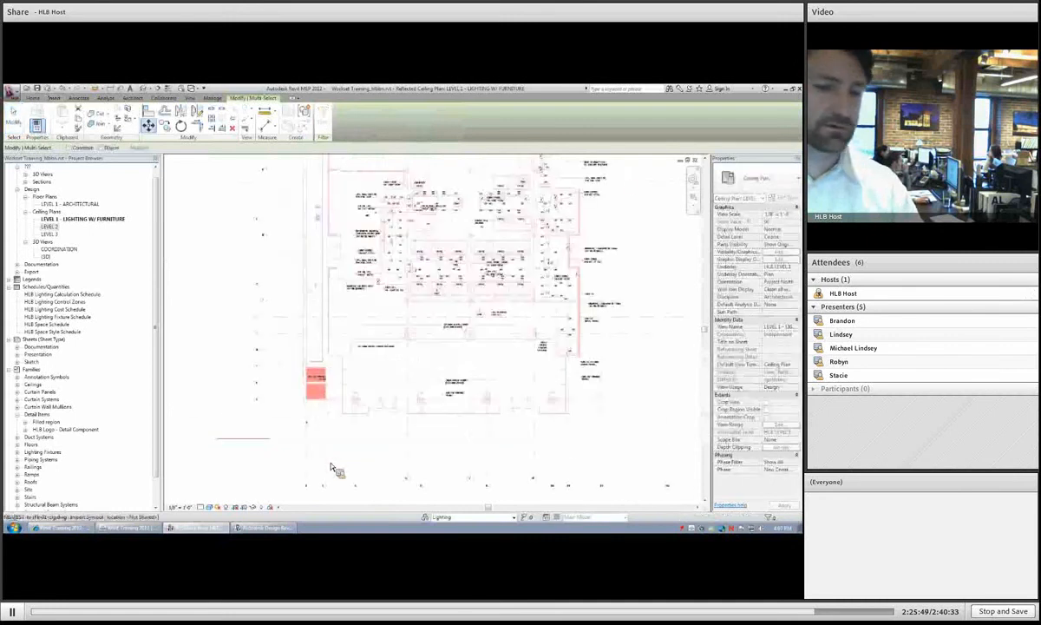
scroll(331, 430, "up", 3)
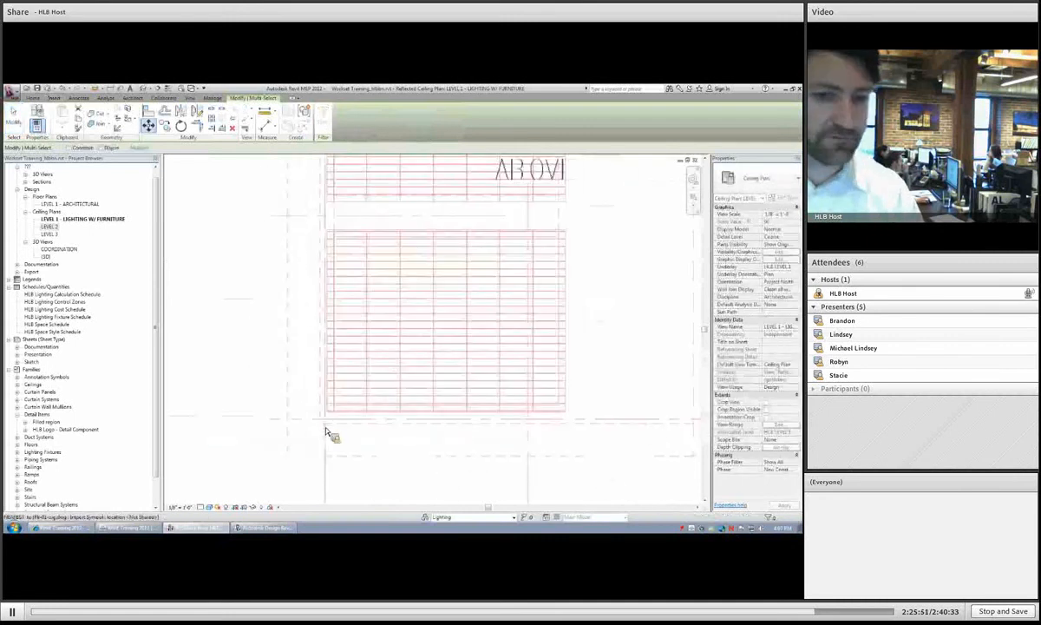
left_click(328, 426)
scroll(382, 284, "down", 5)
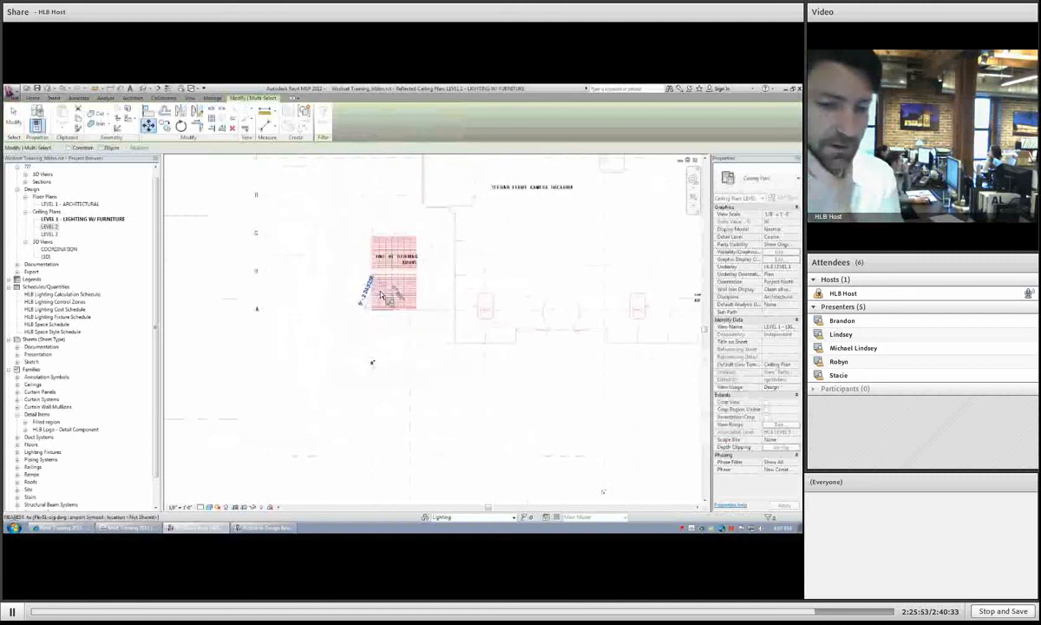
scroll(407, 340, "down", 4)
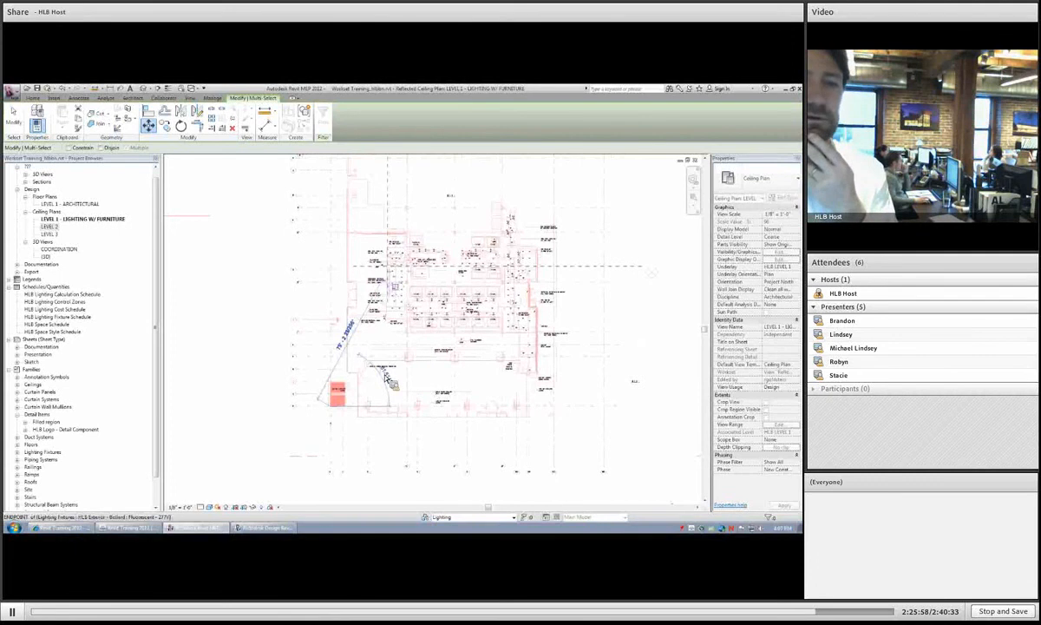
key("Escape")
key("Escape")
scroll(351, 388, "up", 6)
scroll(353, 383, "down", 5)
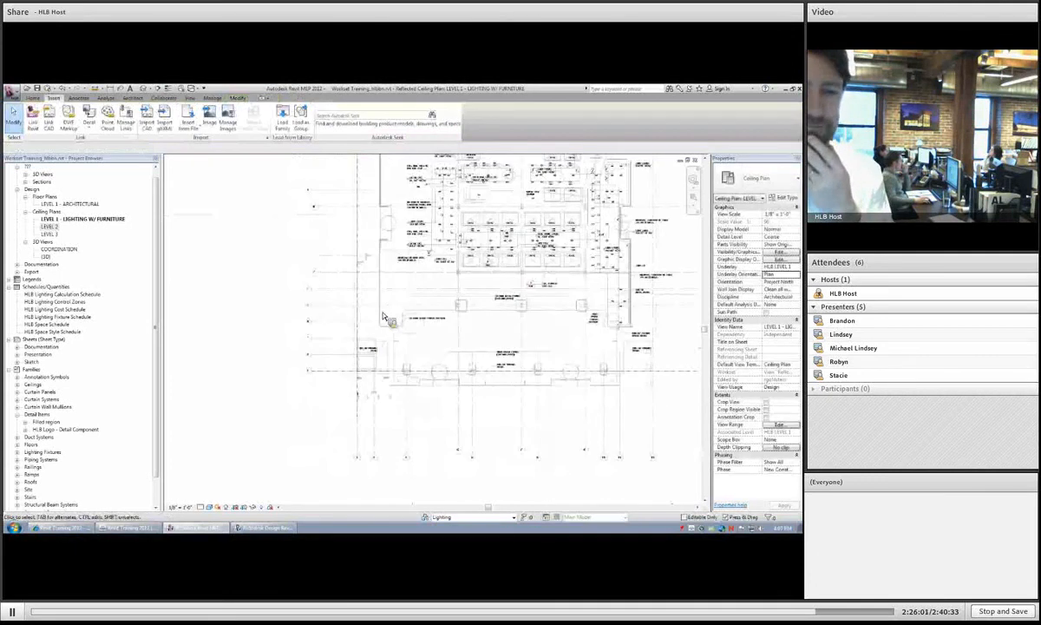
left_click(419, 247)
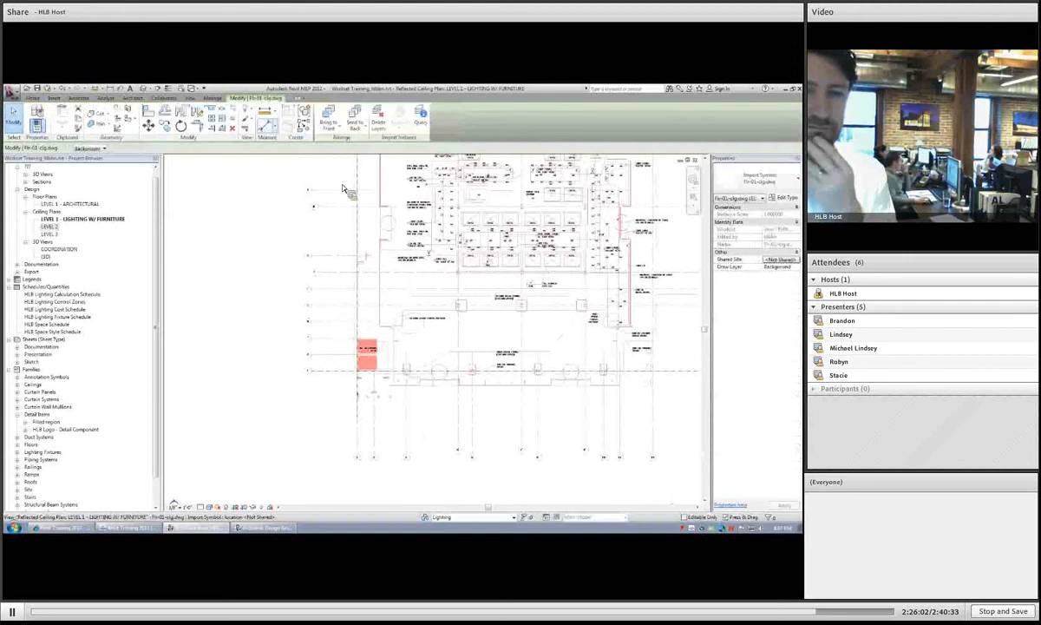
left_click(228, 192)
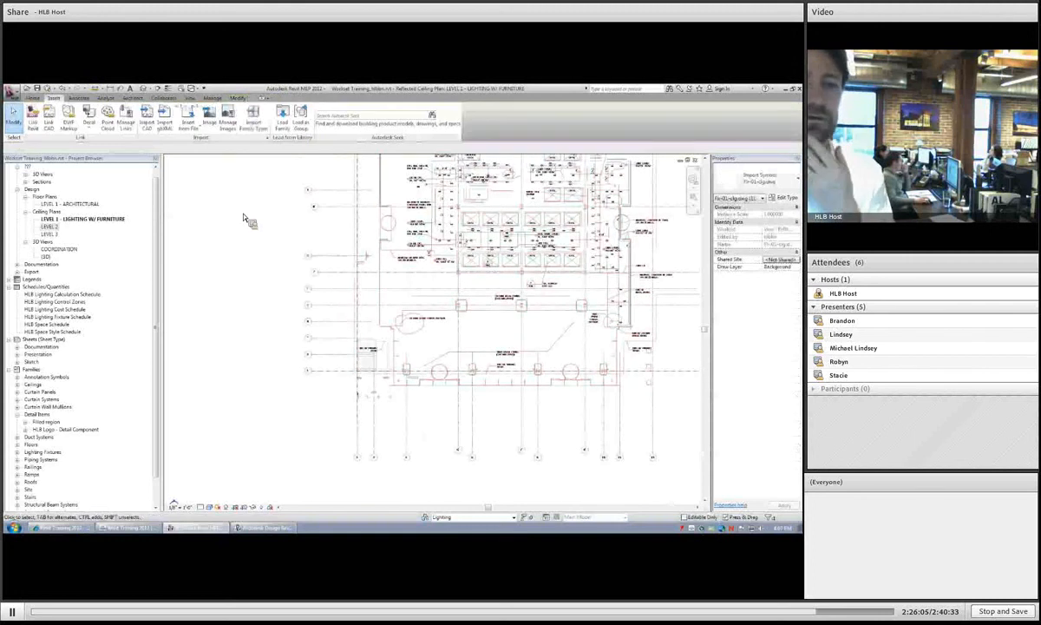
- Close the LEVEL 1 - ARCHITECTURAL, LEVEL 2 and section views and tile the remaining LEVEL 1 and LEVEL 3 ceiling plans
key("w")
key("t")
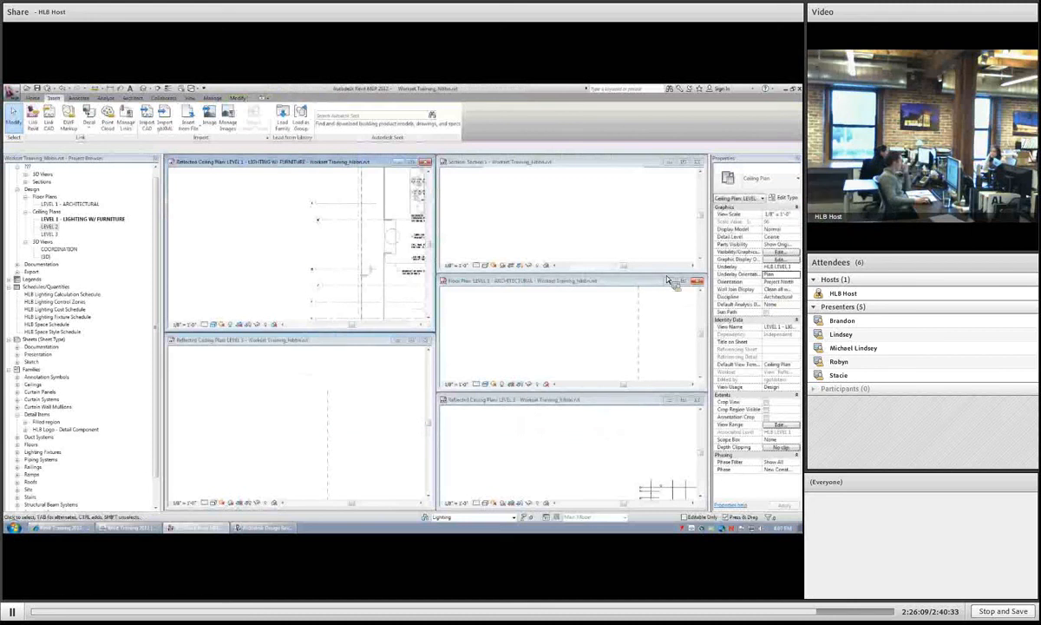
left_click(697, 282)
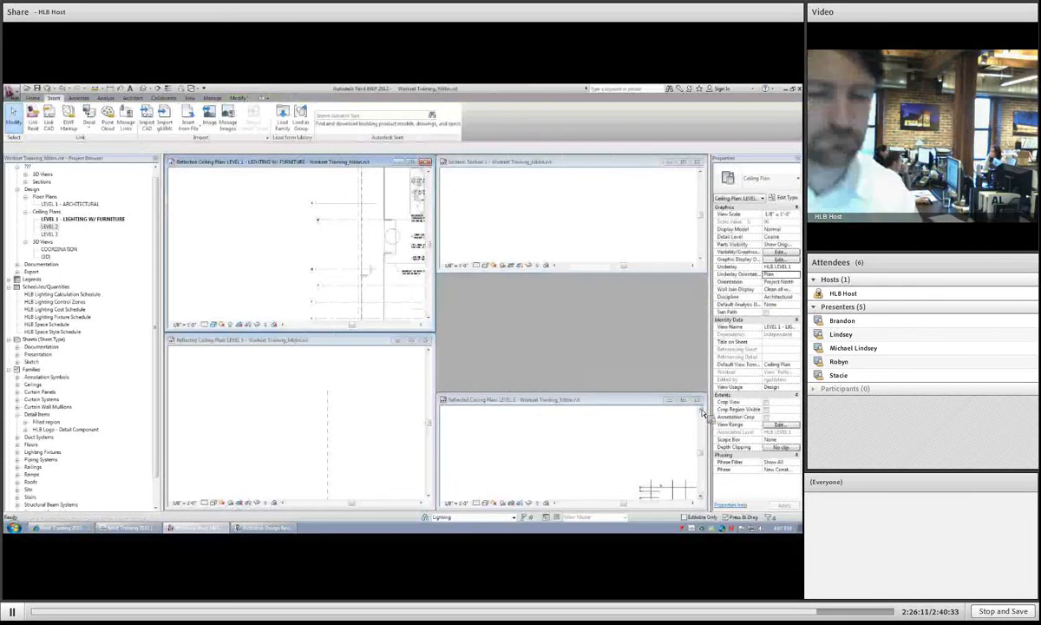
left_click(696, 400)
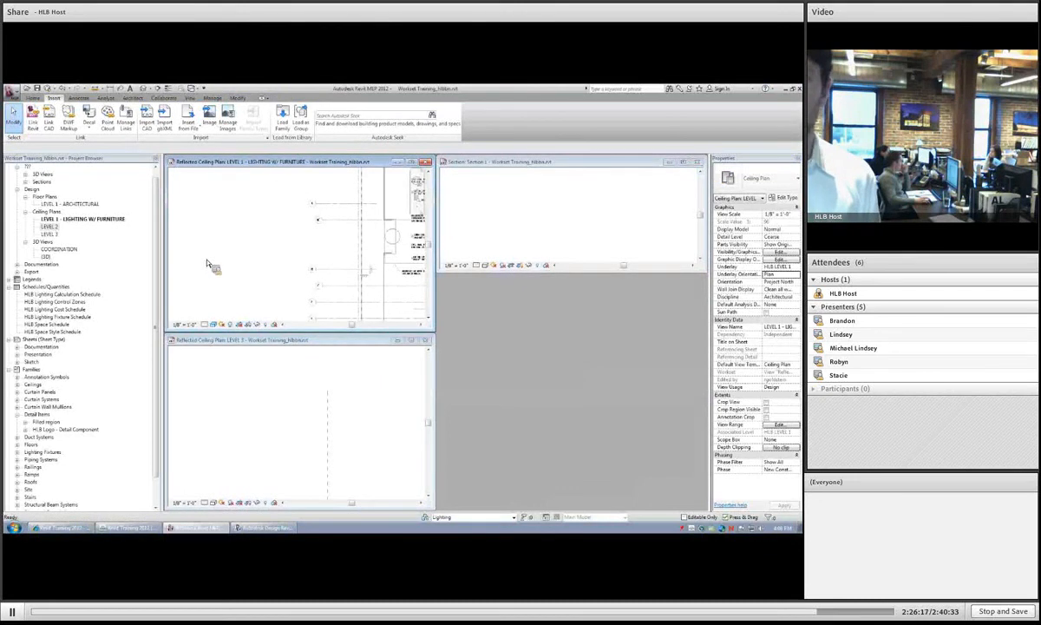
key("w")
key("t")
scroll(248, 301, "down", 5)
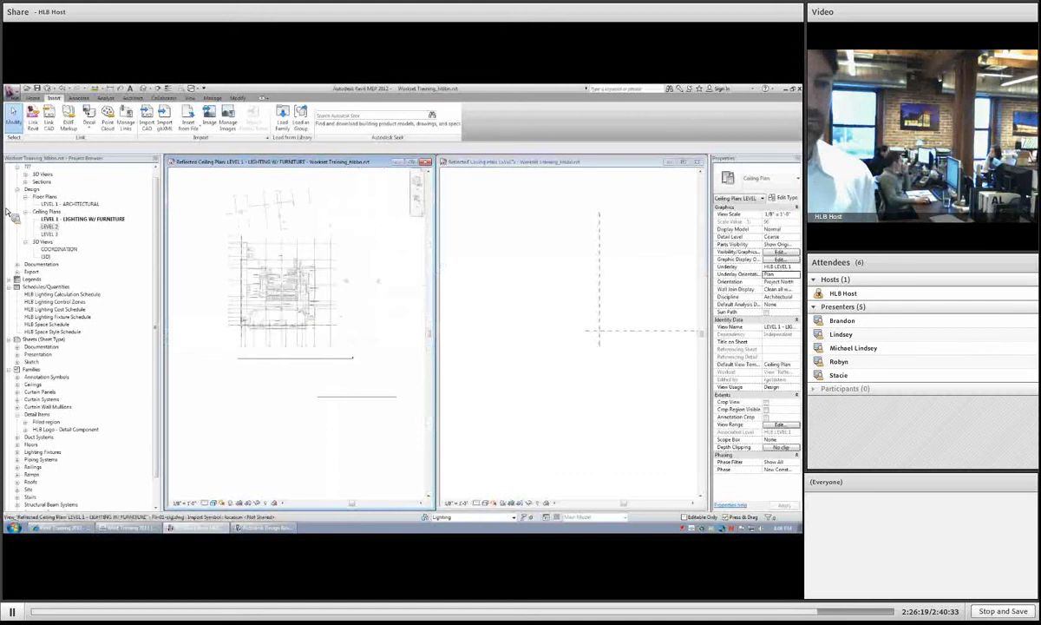
- Reopen the LEVEL 2 ceiling plan, close LEVEL 3, tile LEVEL 2 beside LEVEL 1 and select the Flr-02-clg.dwg link
double_click(50, 226)
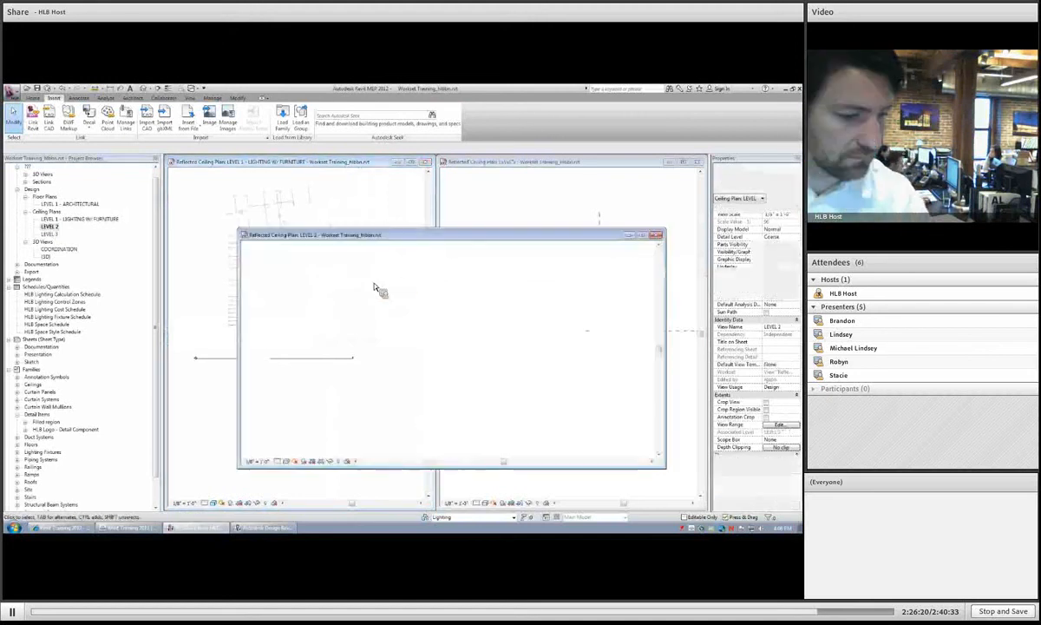
left_click(697, 162)
left_click(384, 215)
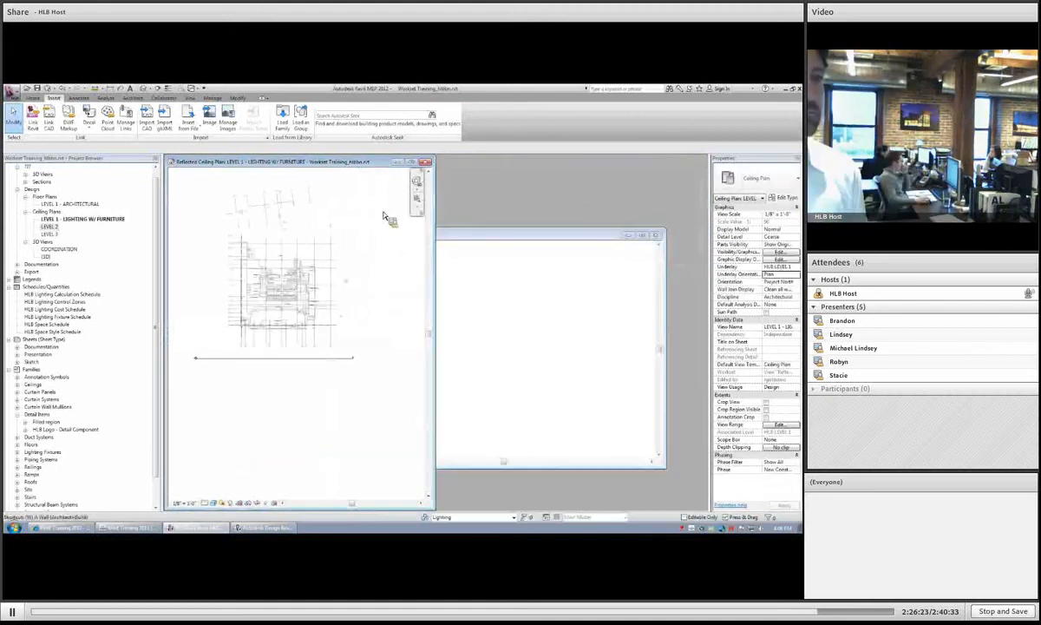
key("w")
key("t")
middle_click_drag(323, 333, 390, 330)
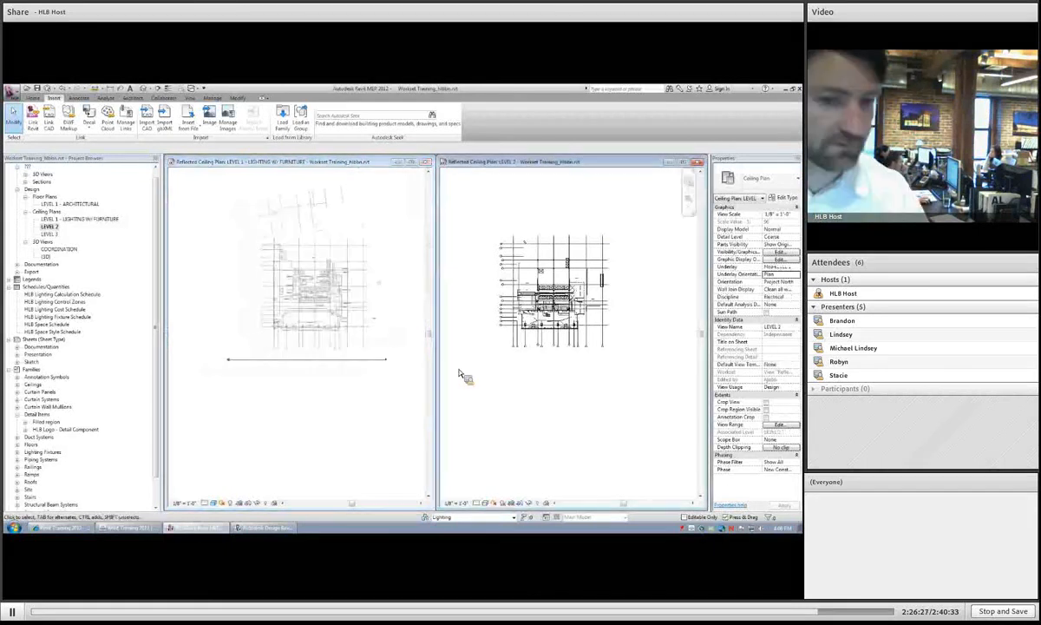
left_click(479, 311)
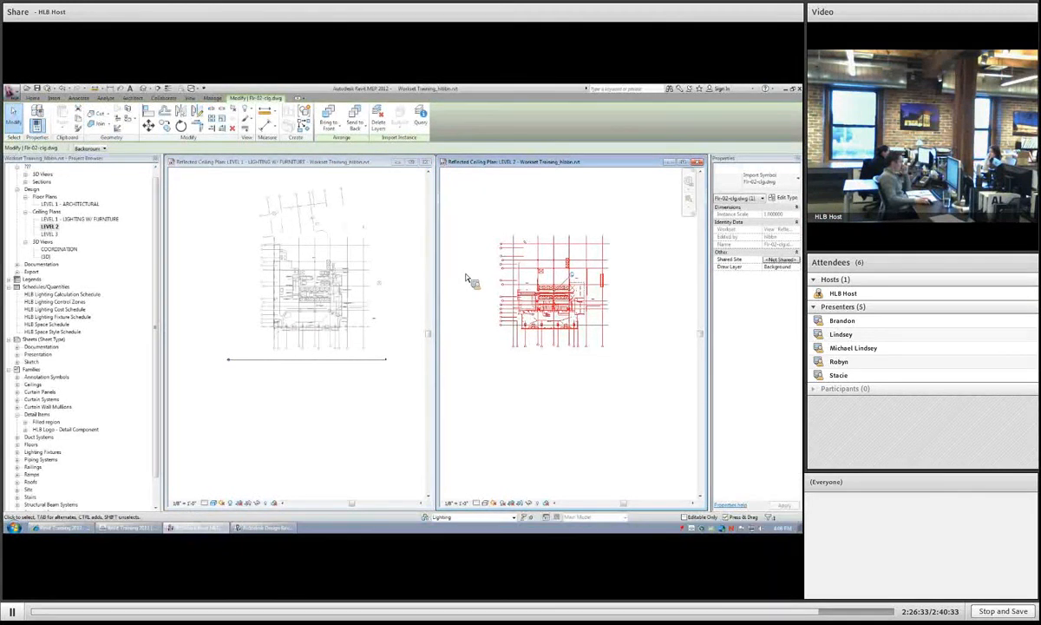
- Shorten the reference planes in the LEVEL 2 ceiling plan so they end outside the Flr-02-clg.dwg drawing
left_click(508, 382)
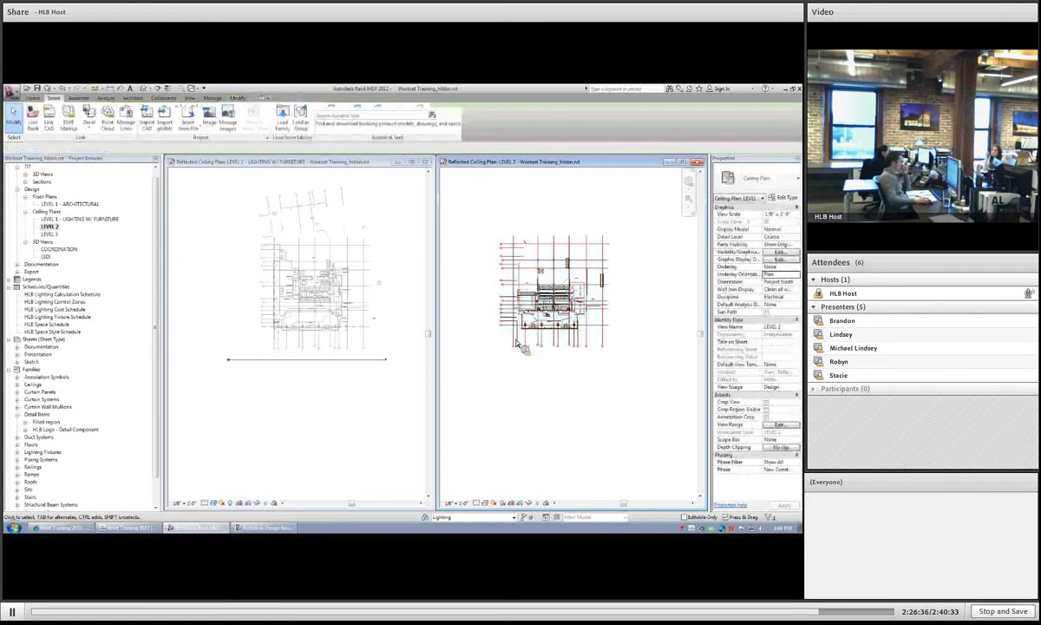
left_click(514, 344)
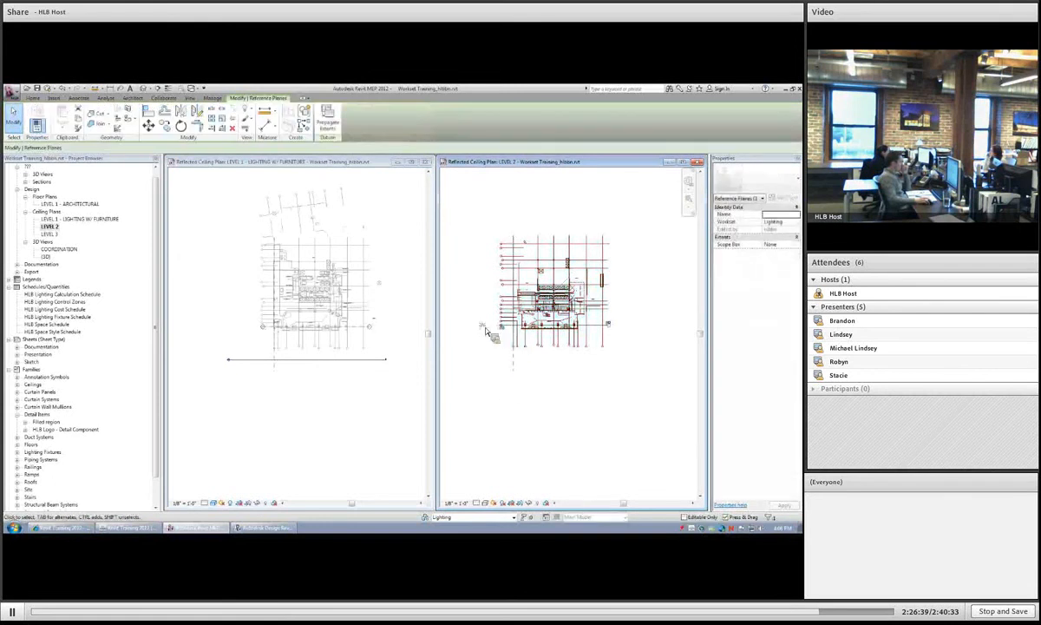
left_click(510, 332)
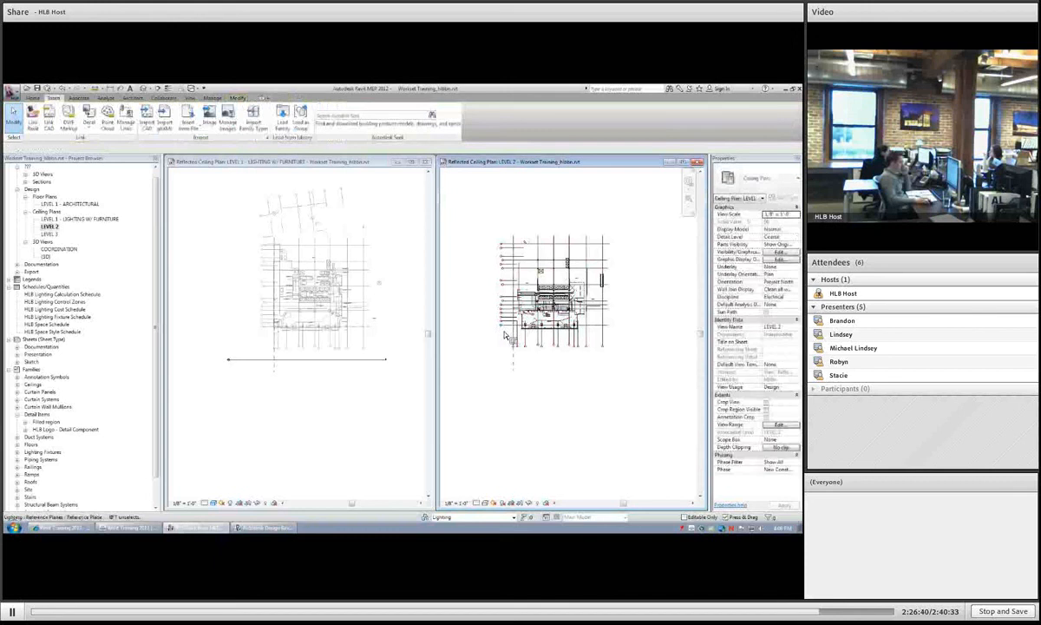
left_click(510, 332)
scroll(510, 333, "up", 2)
scroll(512, 335, "up", 2)
left_click_drag(502, 327, 473, 346)
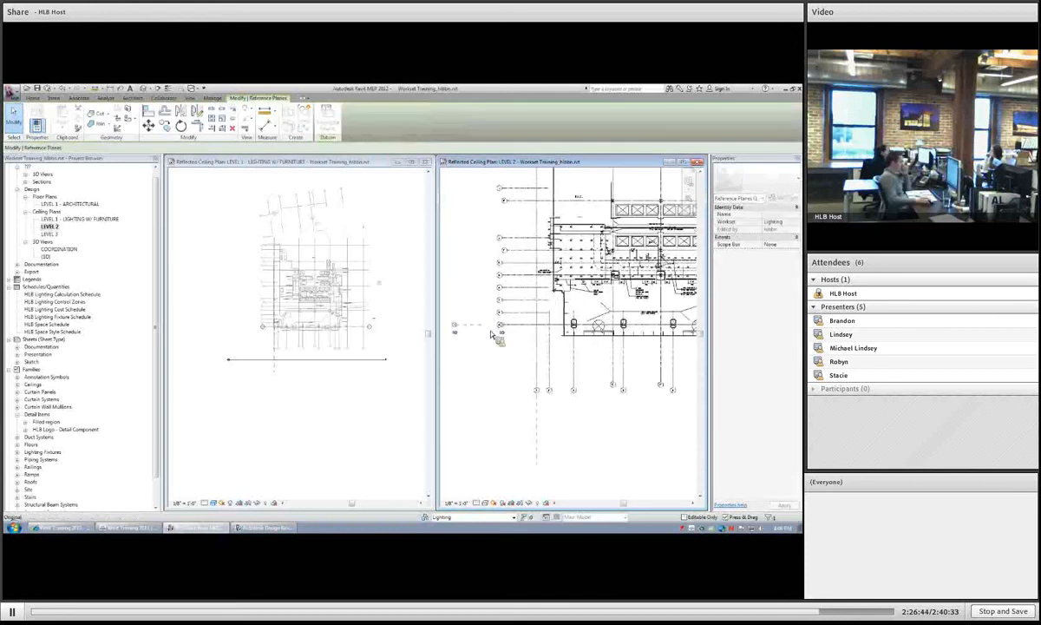
scroll(474, 344, "down", 2)
key("Escape")
scroll(484, 354, "down", 3)
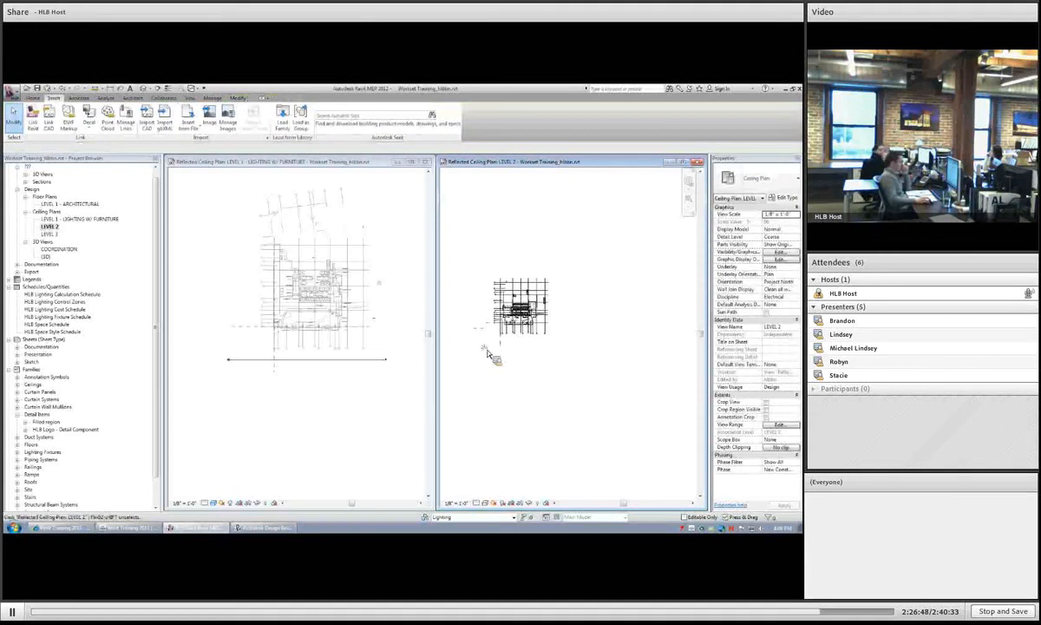
left_click(510, 326)
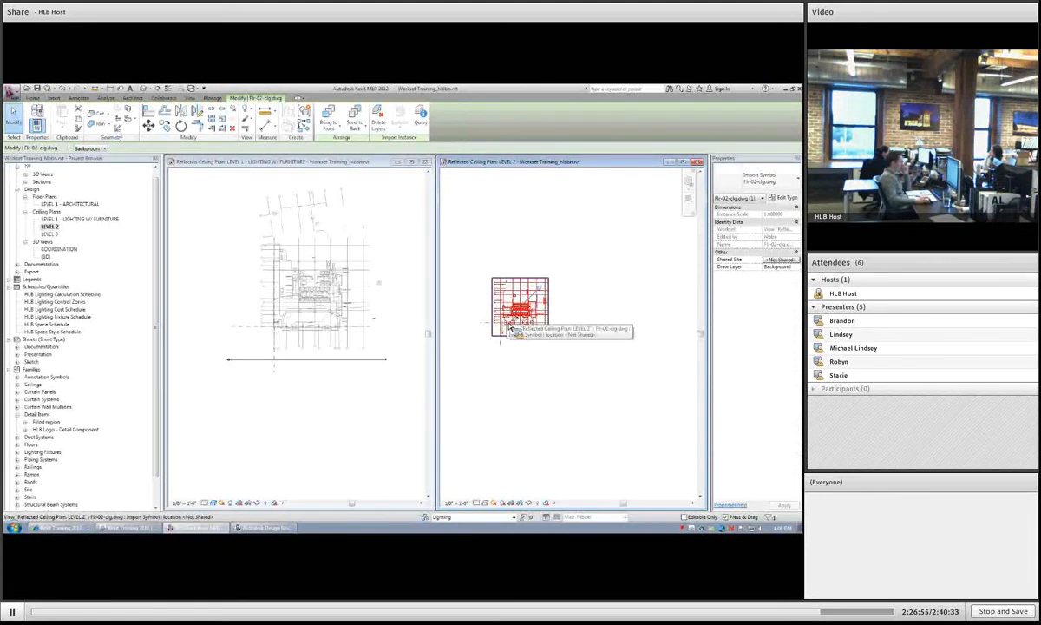
left_click(495, 367)
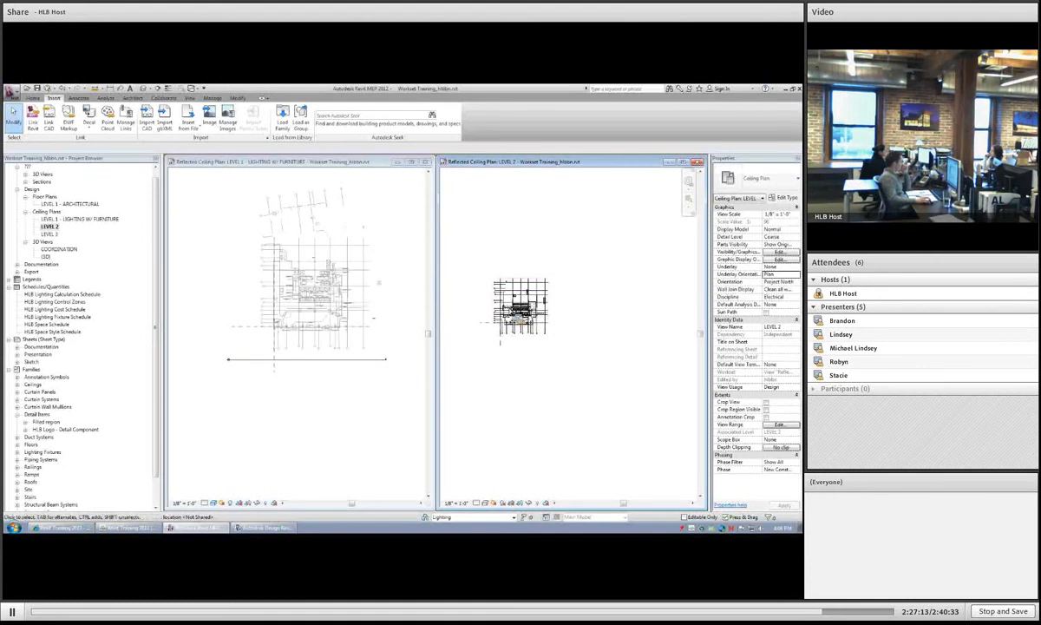
- Close the LEVEL 2 ceiling plan and maximize the LEVEL 1 - LIGHTING W/ FURNITURE plan
scroll(496, 295, "up", 2)
scroll(523, 324, "up", 2)
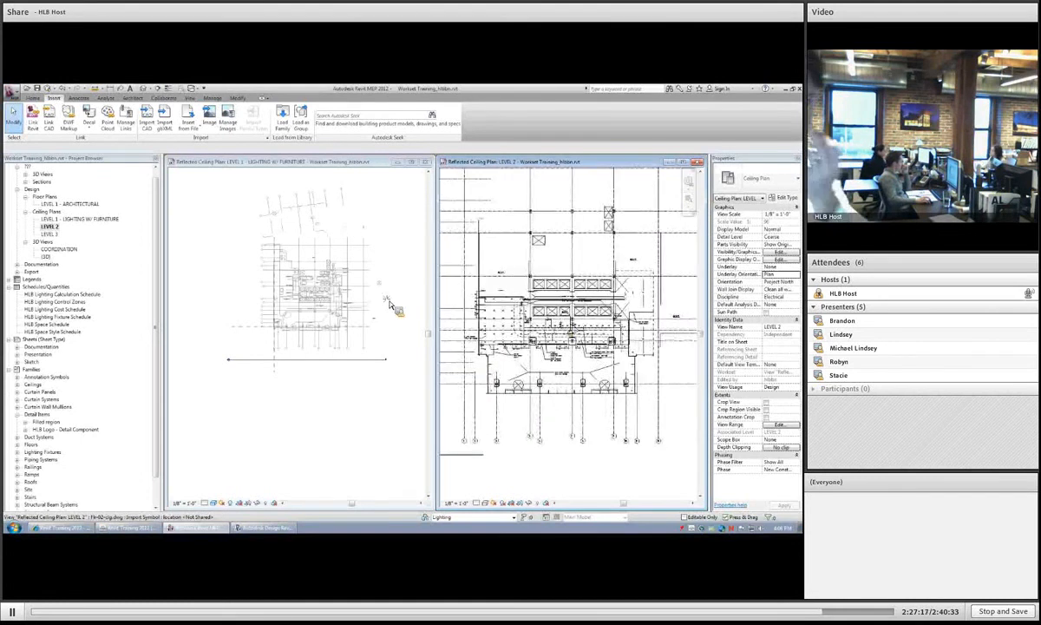
left_click(363, 281)
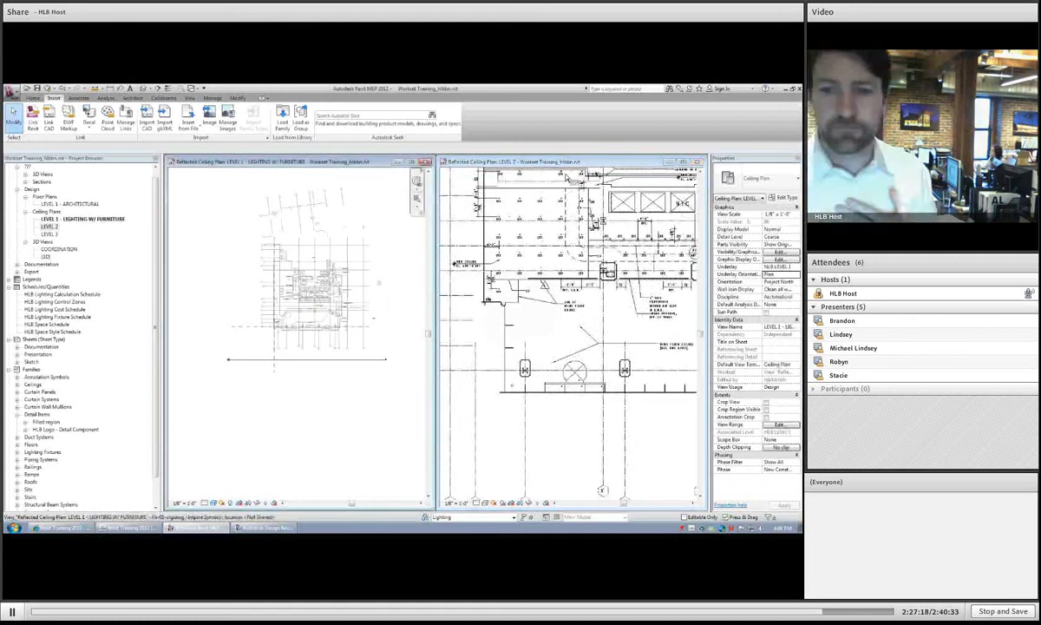
left_click(697, 161)
left_click(413, 162)
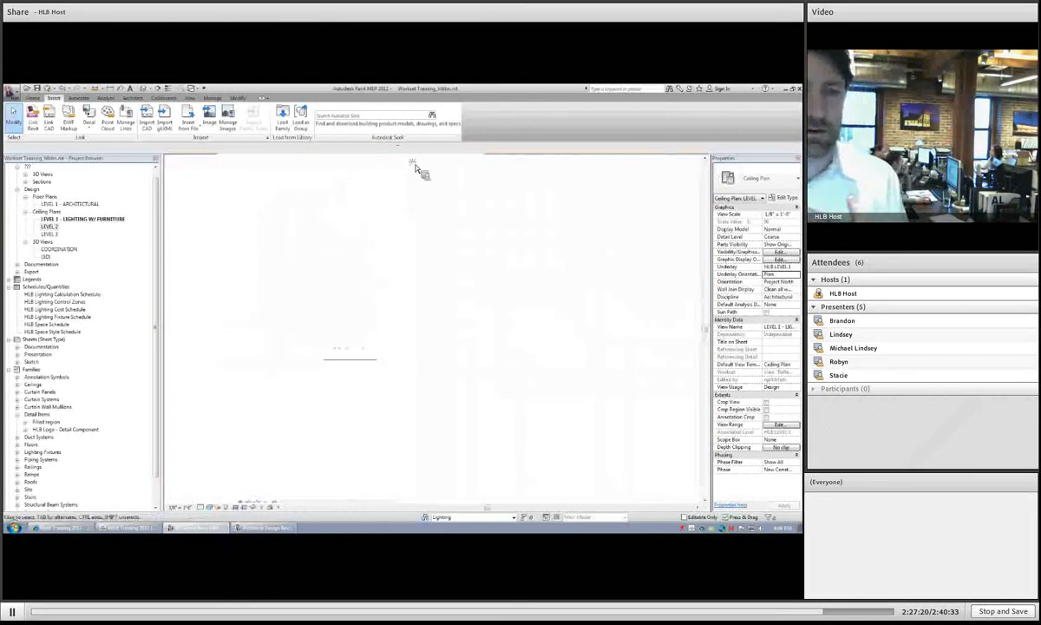
scroll(291, 316, "up", 4)
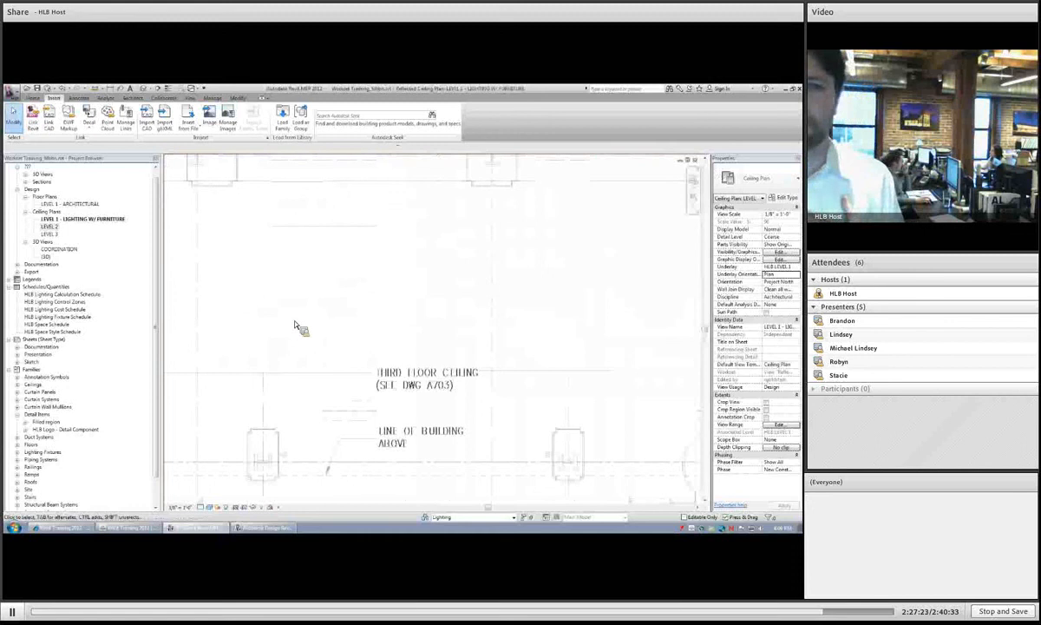
scroll(295, 327, "down", 1)
scroll(295, 327, "down", 1)
middle_click_drag(291, 330, 363, 324)
scroll(363, 324, "down", 3)
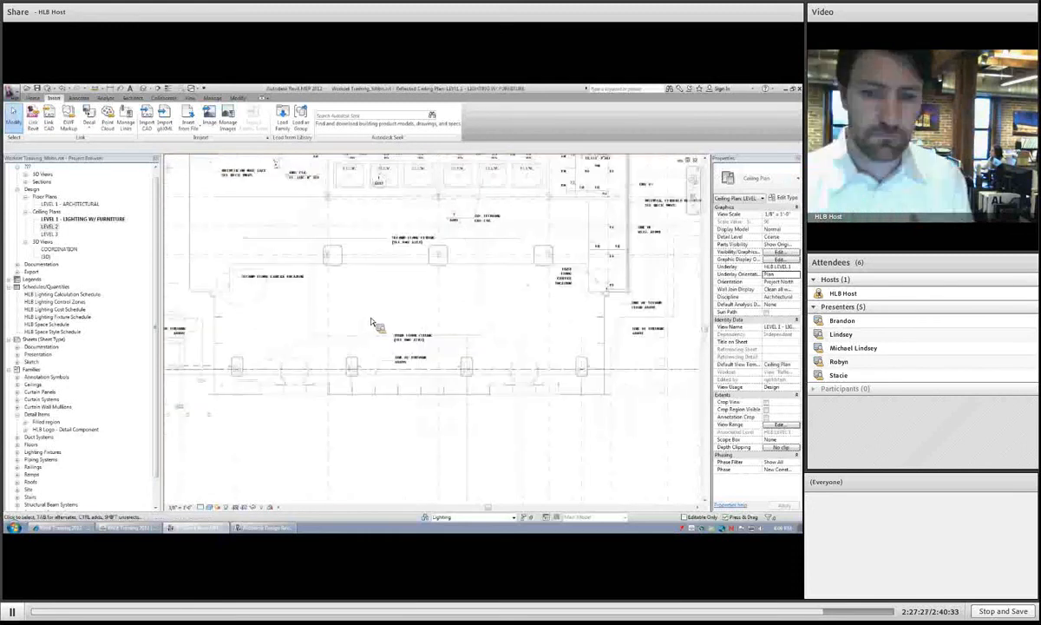
middle_click_drag(336, 338, 348, 344)
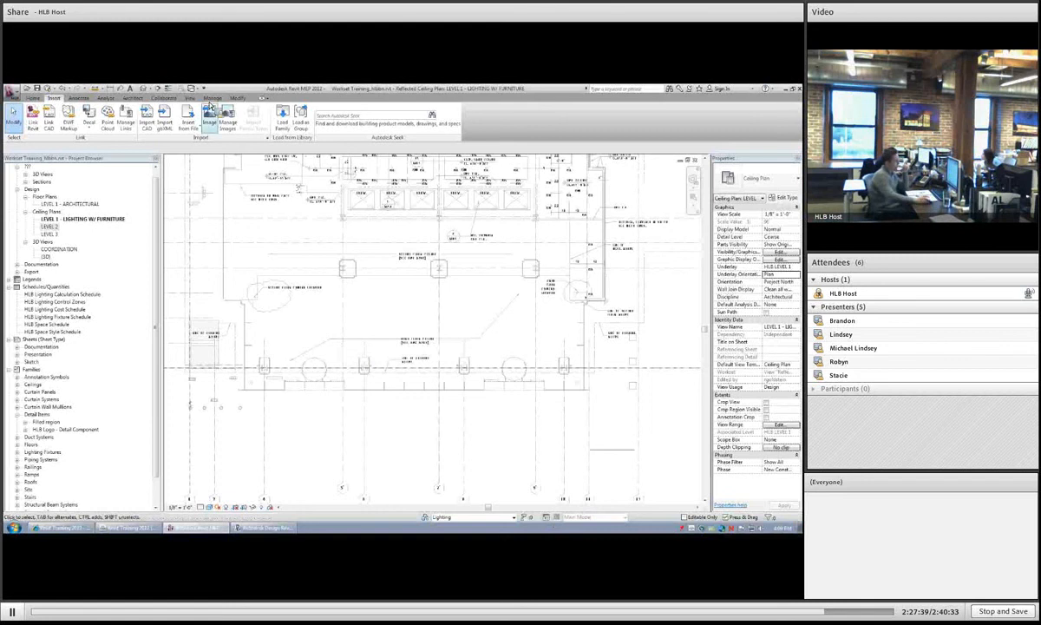
- Open the project's design options and create a new option set
left_click(162, 98)
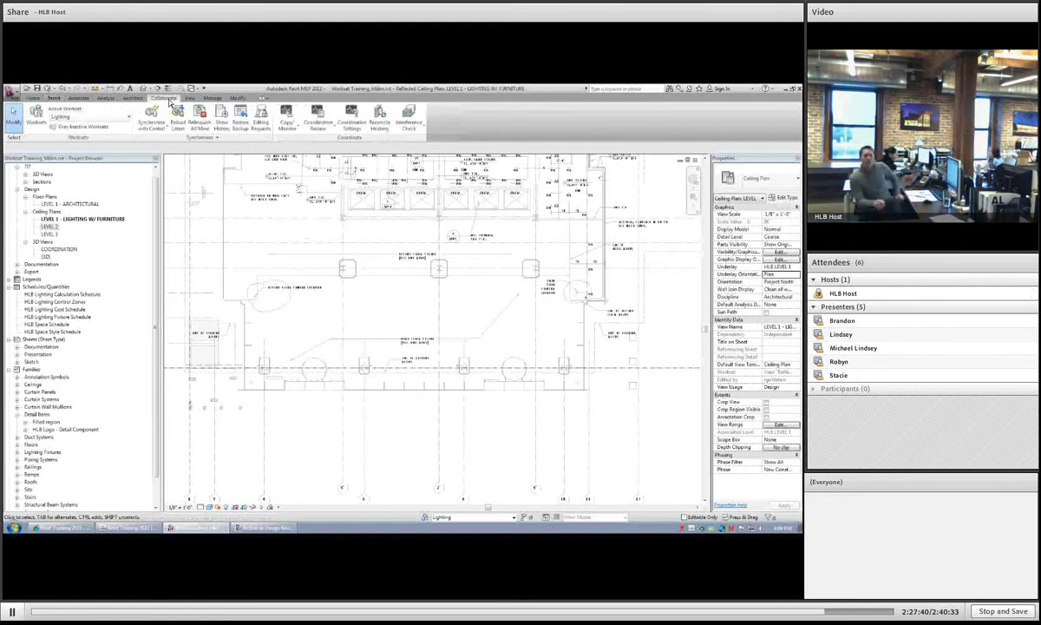
left_click(213, 98)
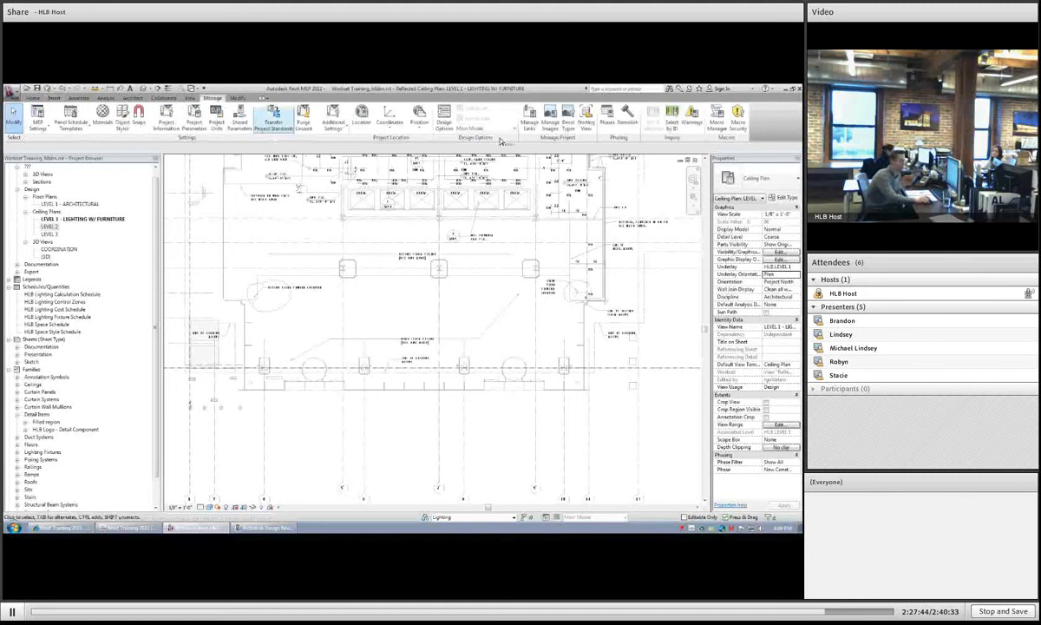
left_click(447, 126)
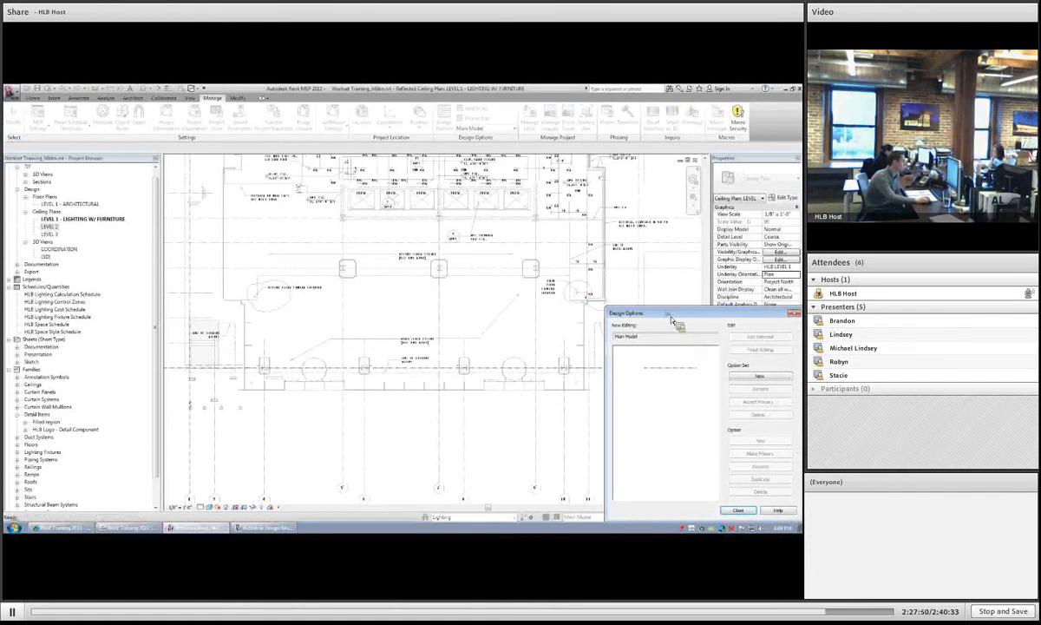
left_click_drag(677, 314, 531, 264)
left_click(614, 330)
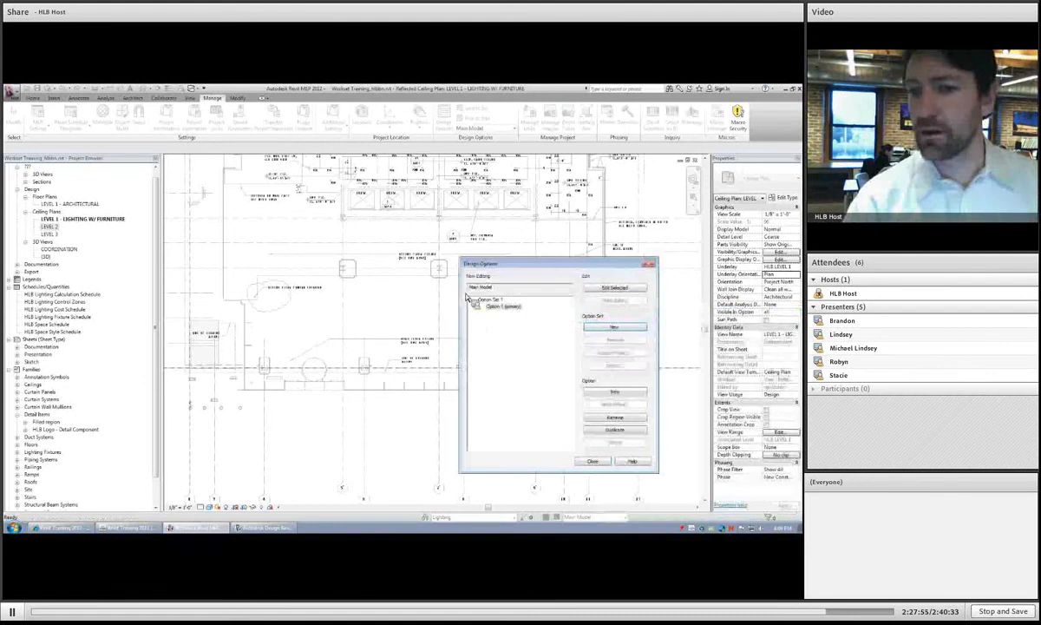
- Rename the new option set as LOADING DOCK LIGHTING
left_click(490, 300)
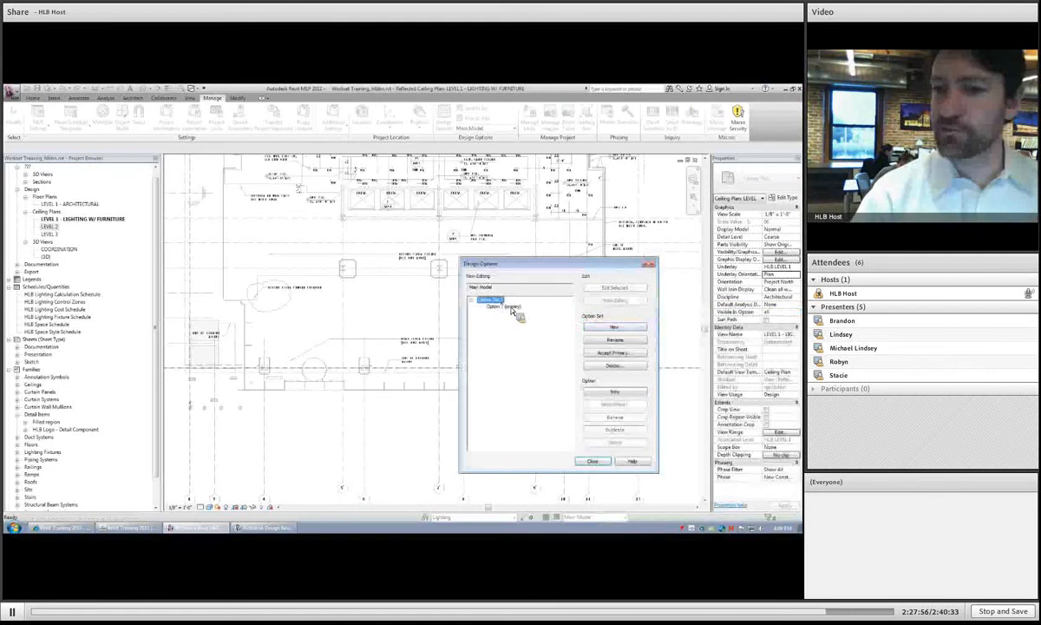
left_click(614, 339)
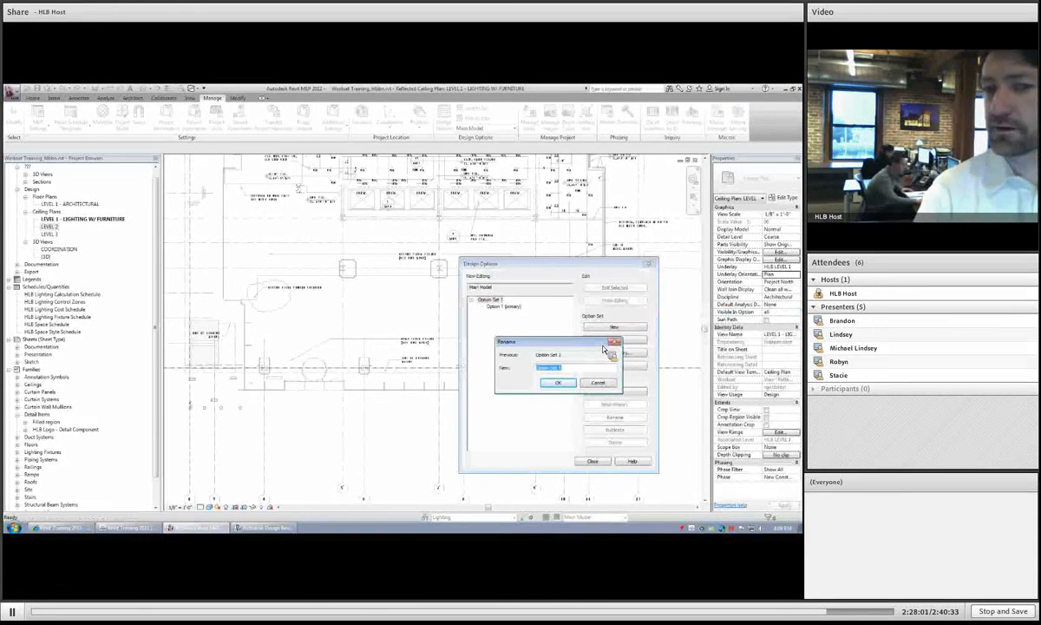
type("LOAD")
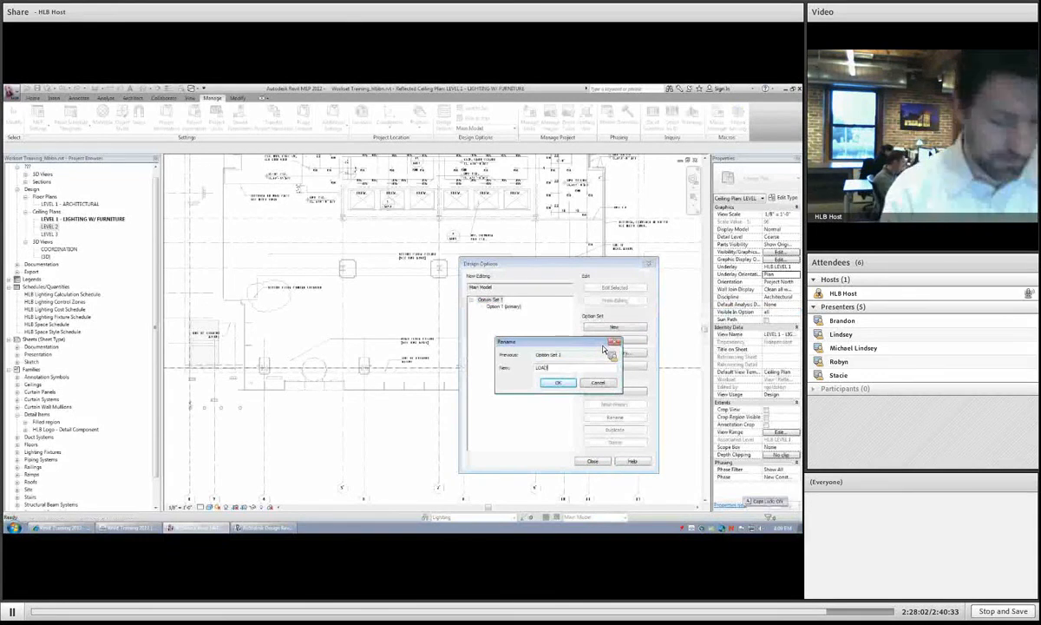
type("ING DOCK")
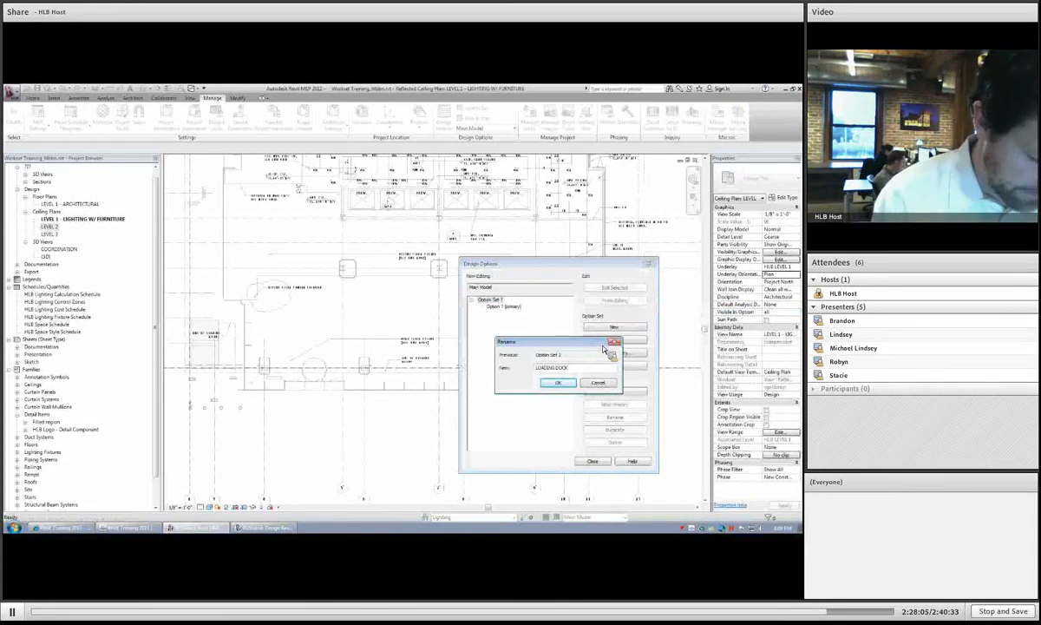
type("(")
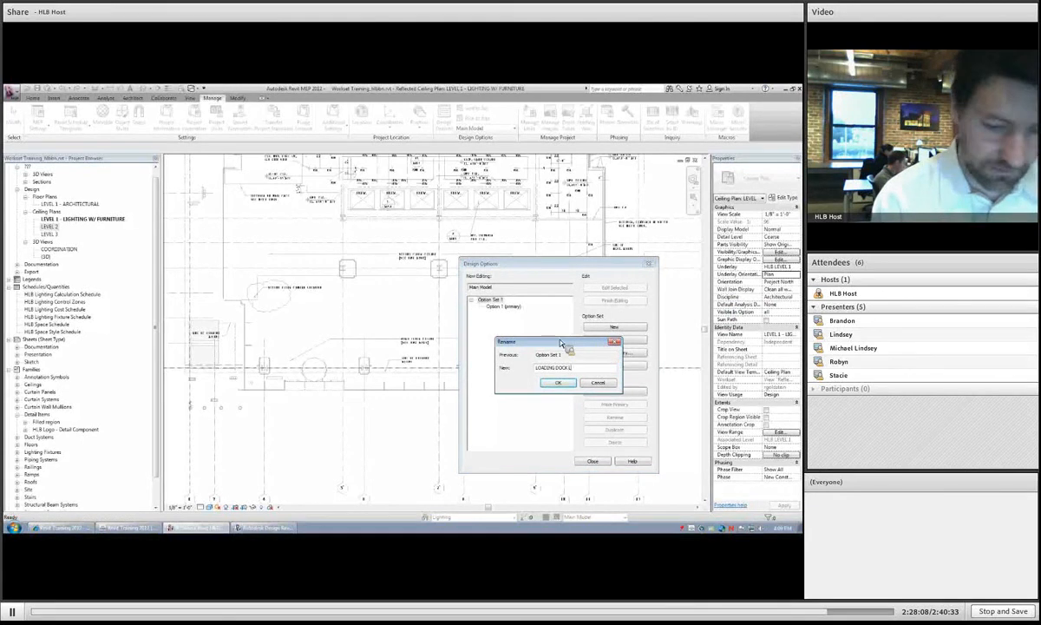
type("IGHTING")
key("Return")
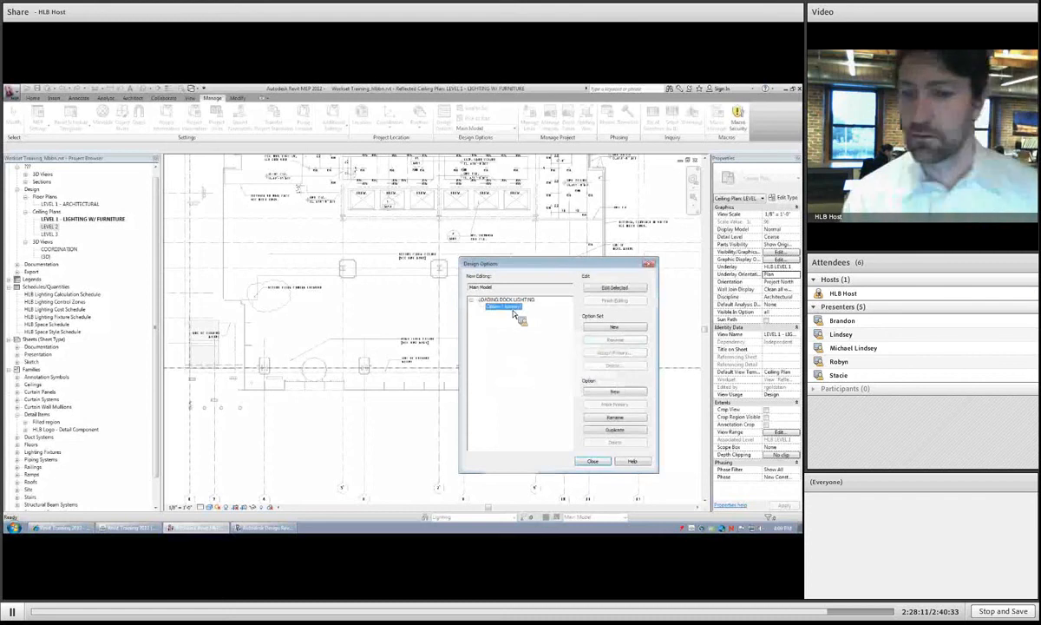
- Duplicate the primary option of the LOADING DOCK LIGHTING set twice and delete both copies
left_click(618, 434)
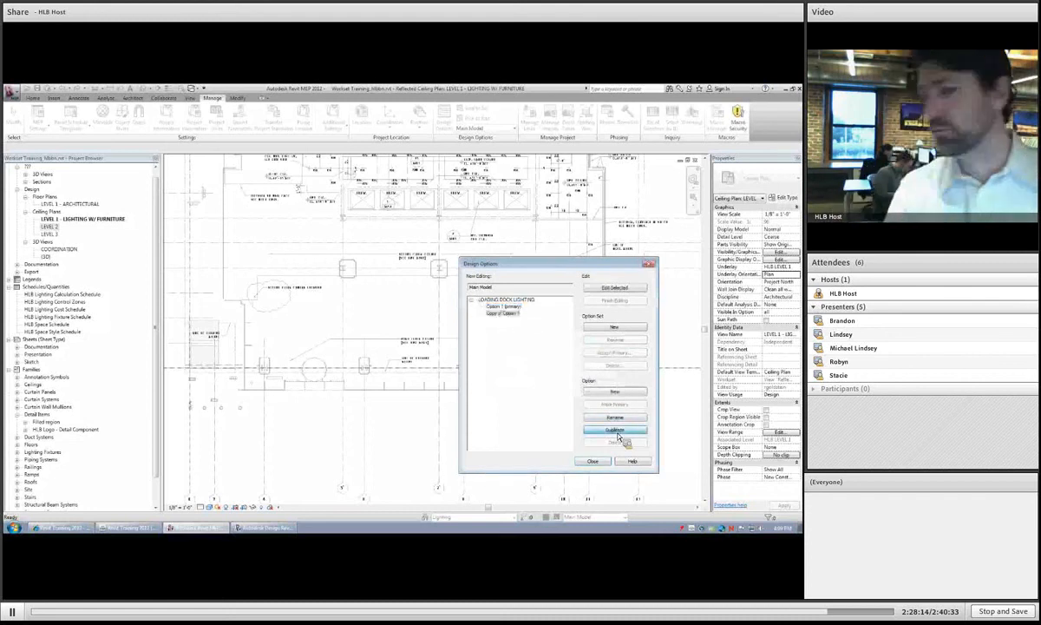
left_click(618, 434)
left_click(508, 312)
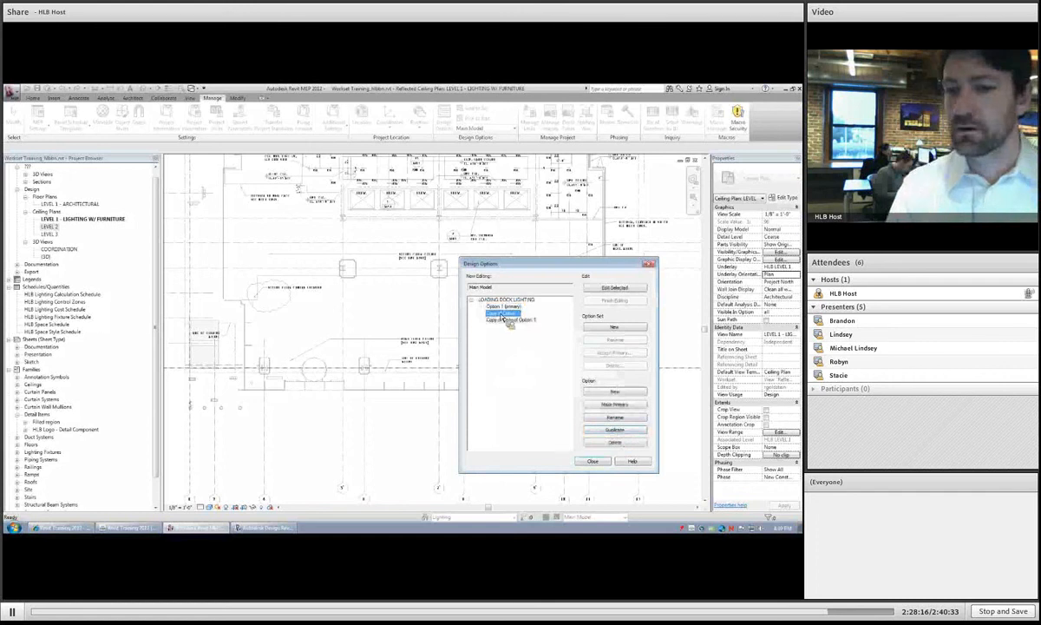
left_click(614, 442)
left_click(615, 442)
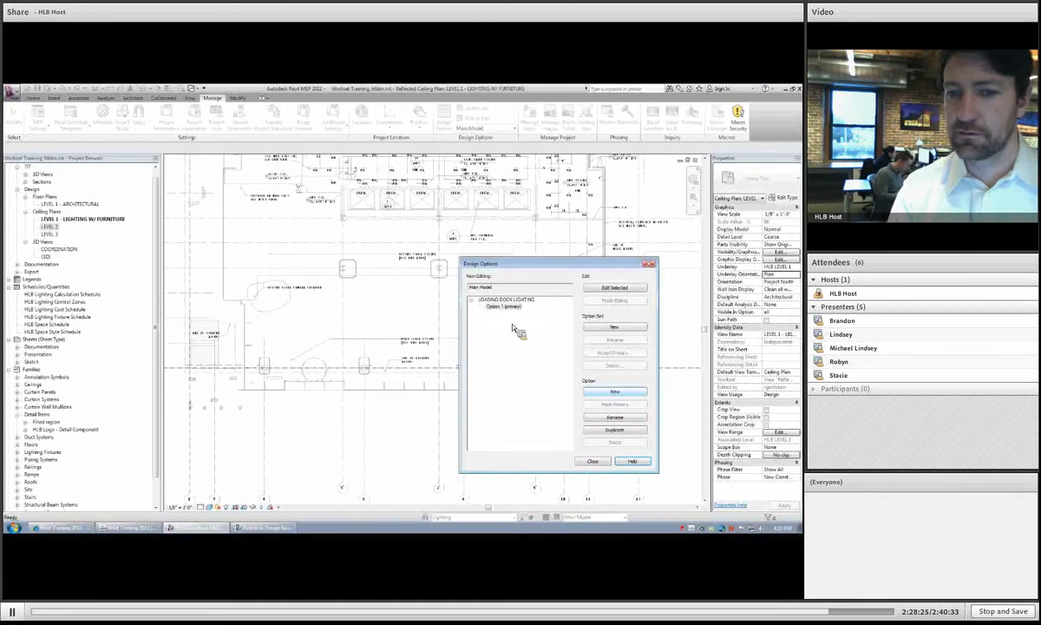
- Add two more options to the LOADING DOCK LIGHTING set and make Option 1 (primary) the active design option
left_click(592, 461)
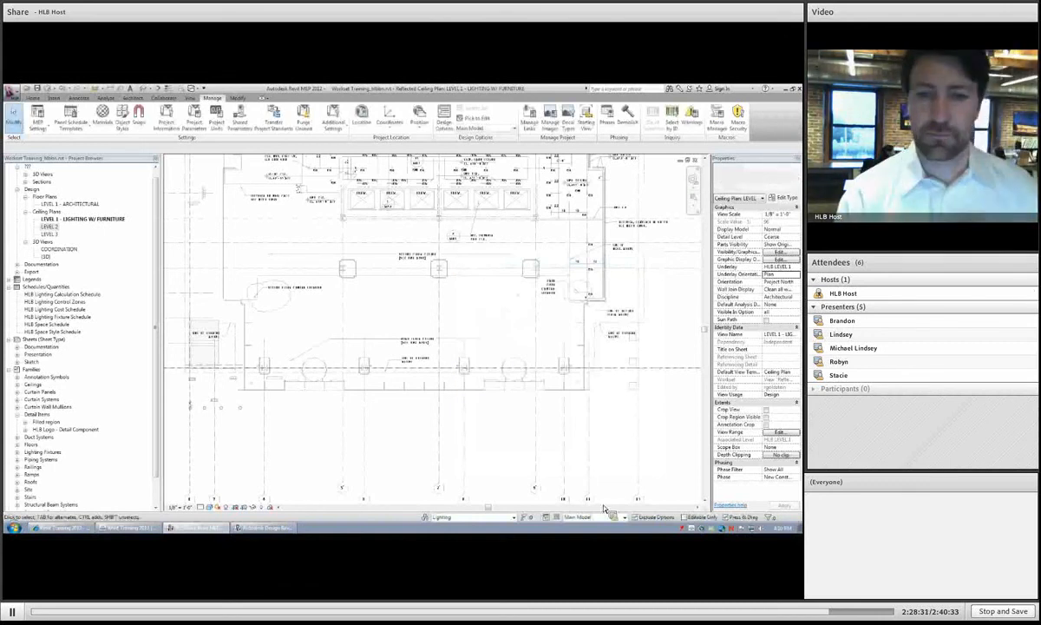
left_click(486, 129)
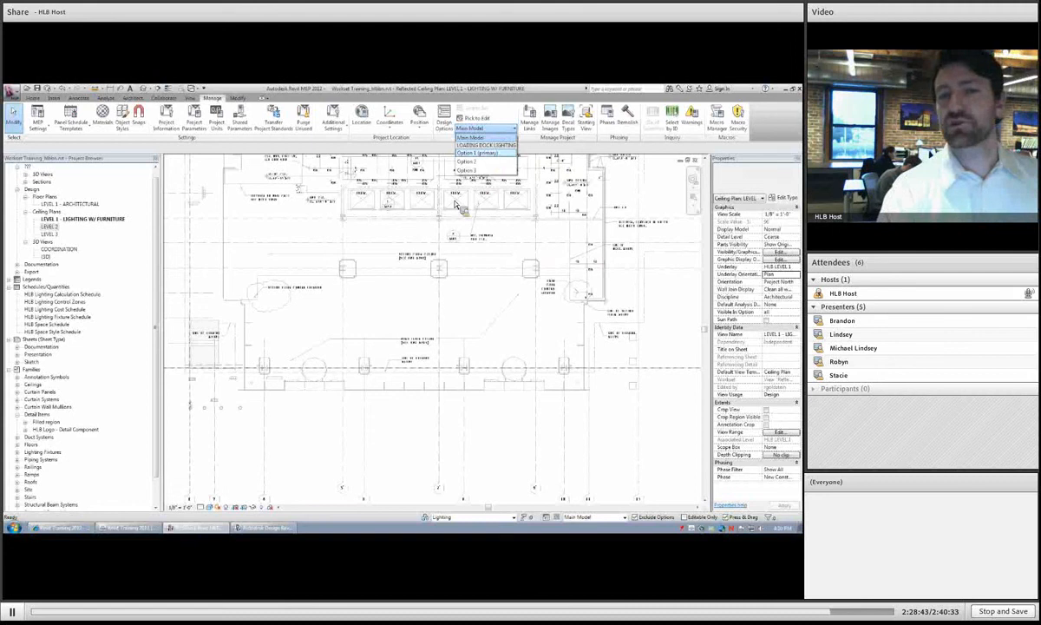
left_click(477, 152)
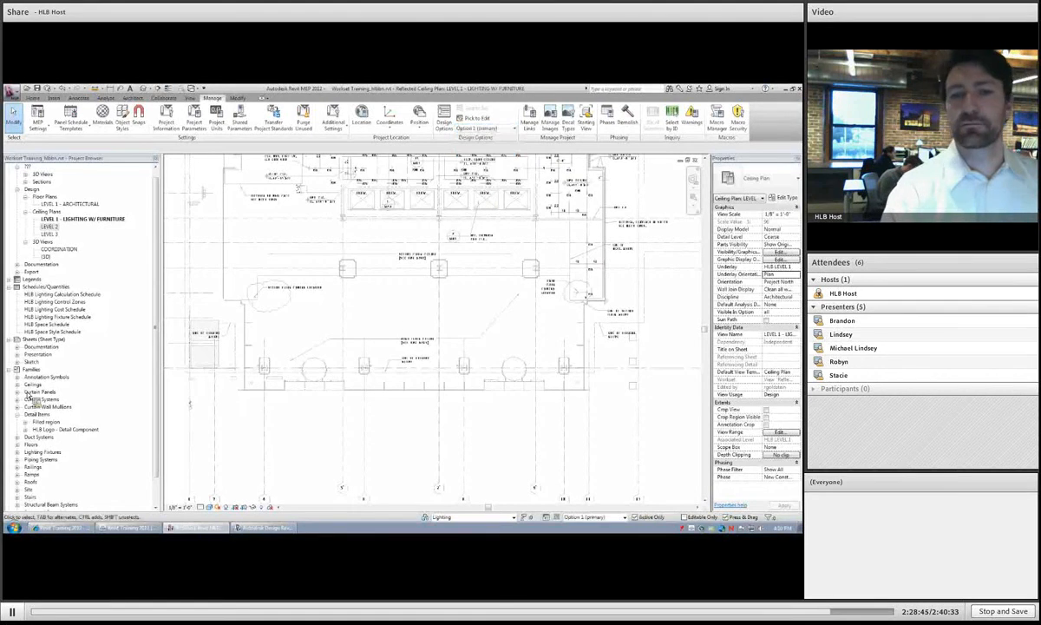
- Place three HLB Ceiling - Linear Pendants fixtures of type 12' Direct/Indirect one below another in the middle of the loading dock
scroll(33, 378, "down", 2)
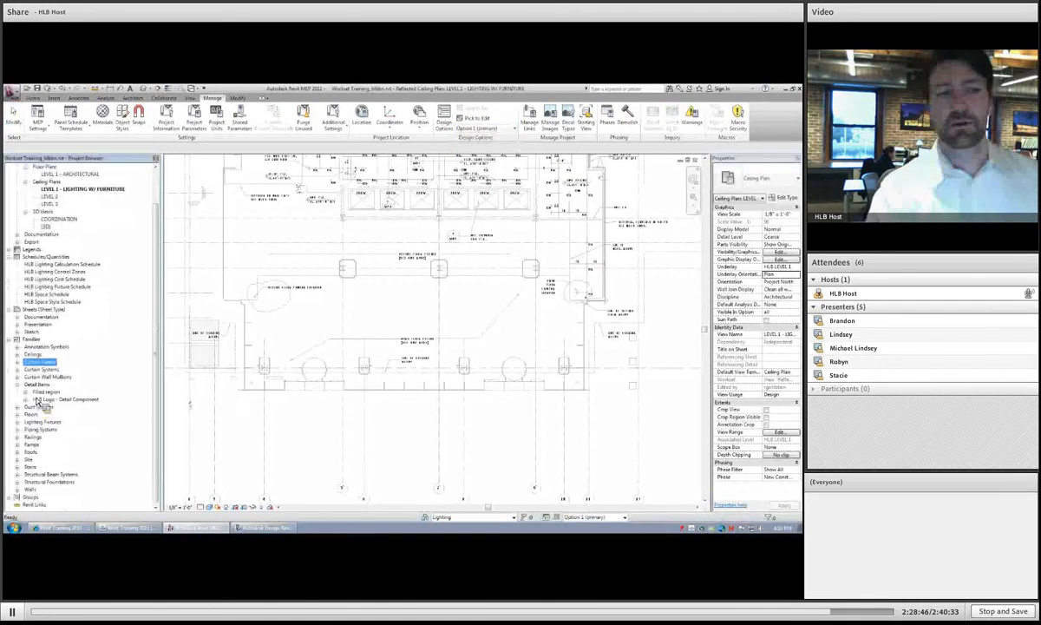
left_click(18, 384)
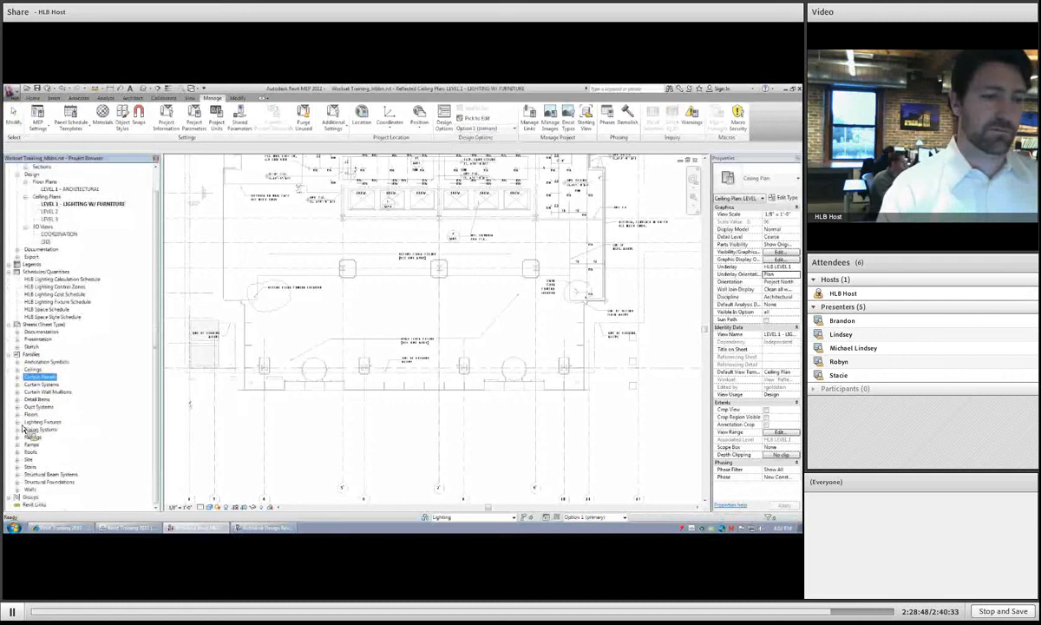
left_click(17, 422)
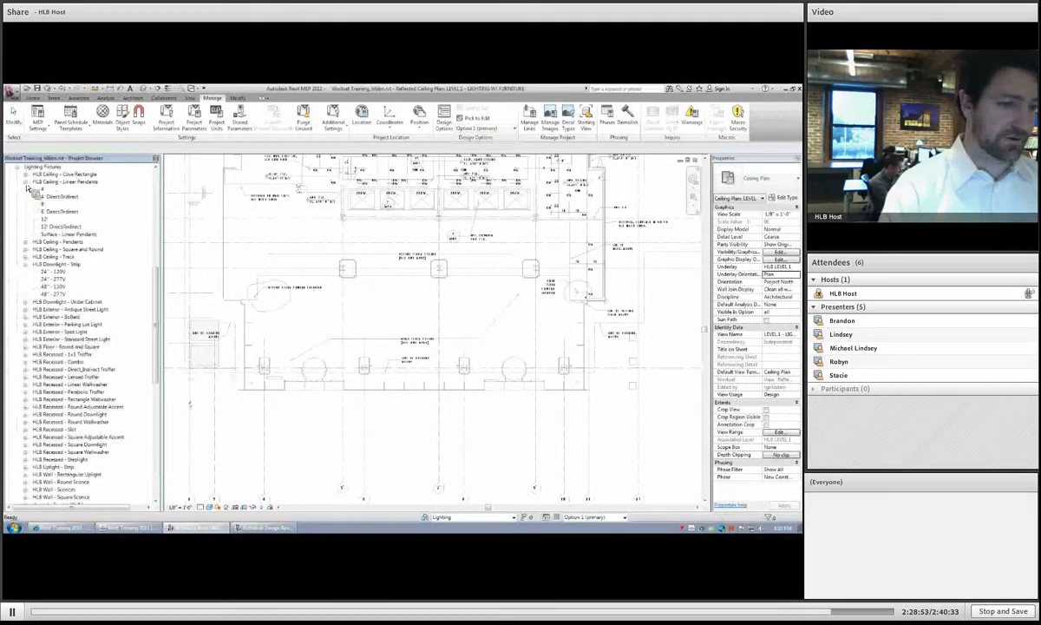
left_click(59, 227)
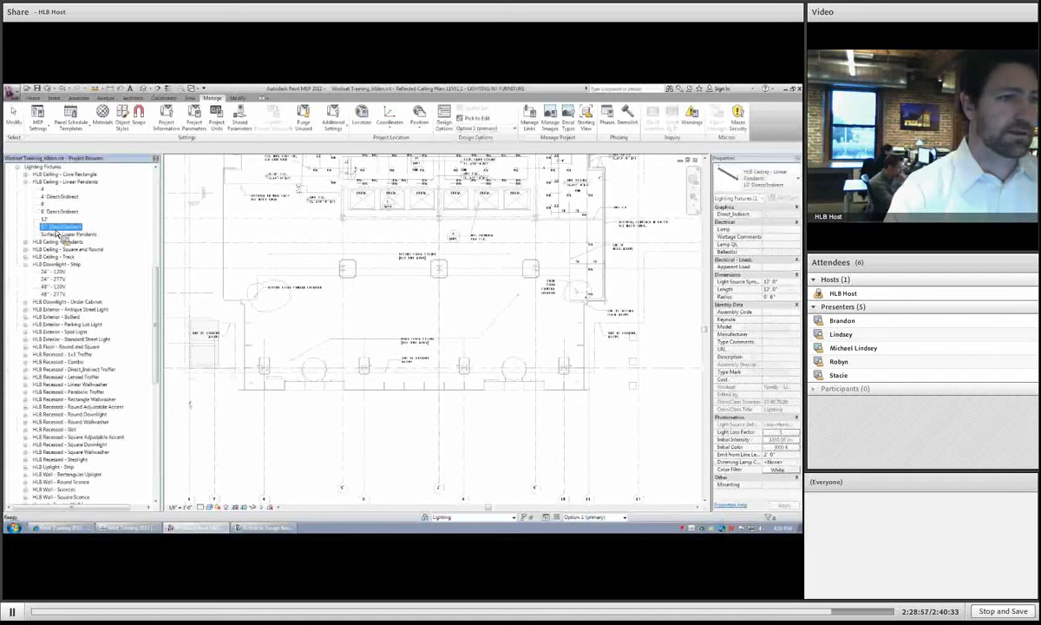
left_click_drag(56, 233, 274, 291)
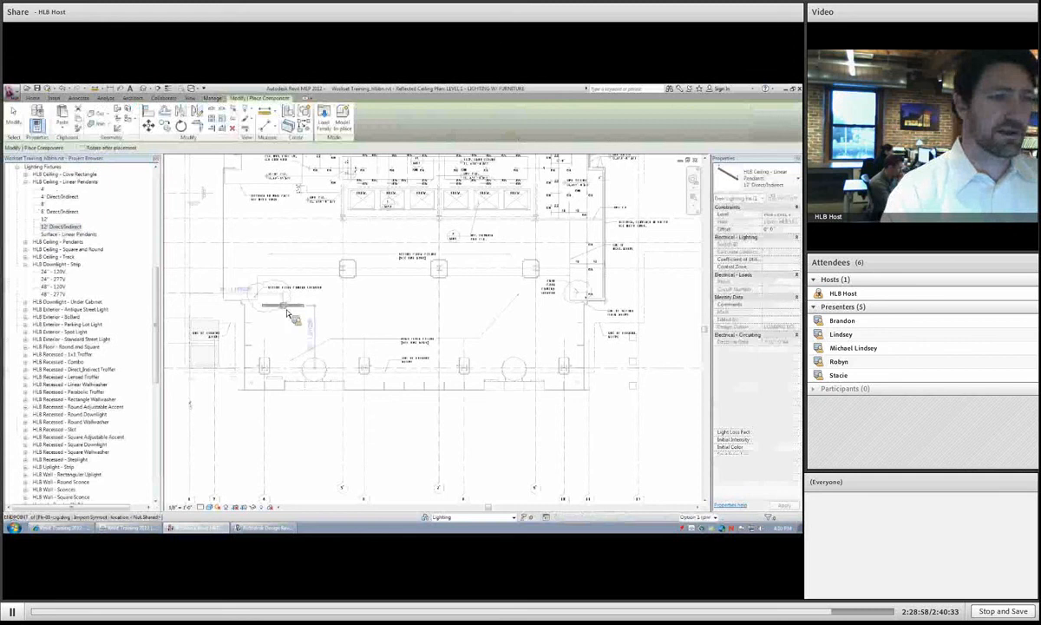
scroll(376, 301, "up", 2)
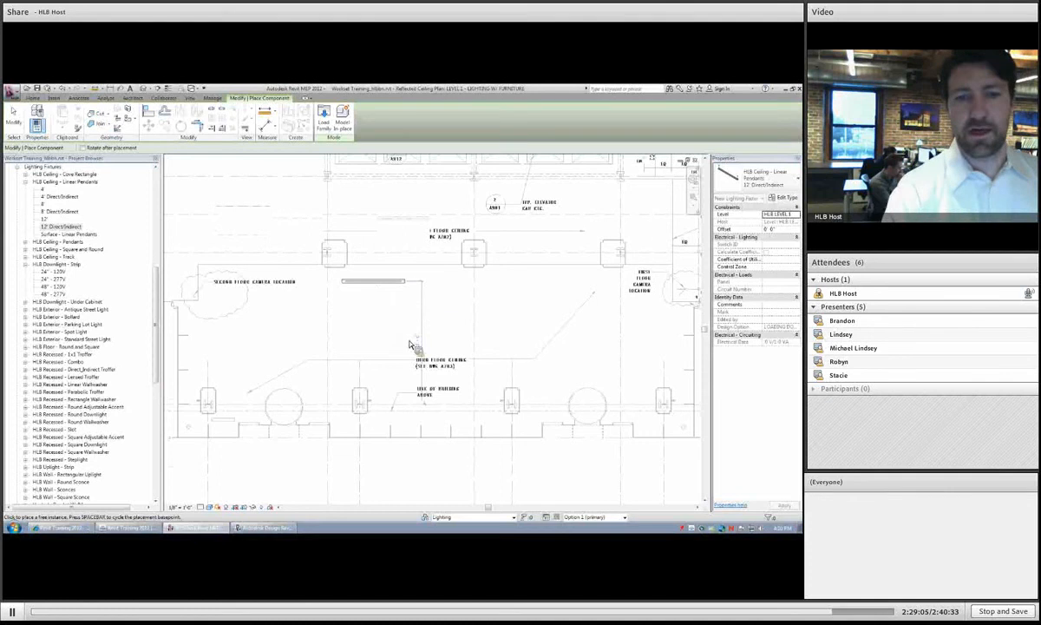
left_click(405, 281)
left_click(405, 333)
left_click(413, 382)
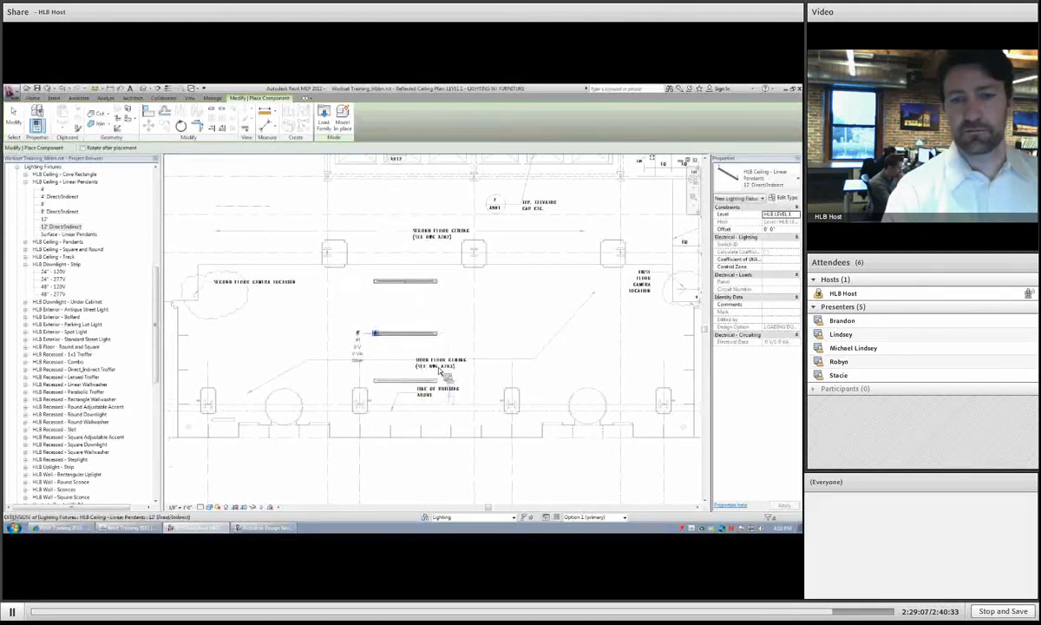
- Place six more 12' Direct/Indirect pendants in the loading dock, a column of three on each side of the middle column
left_click(550, 292)
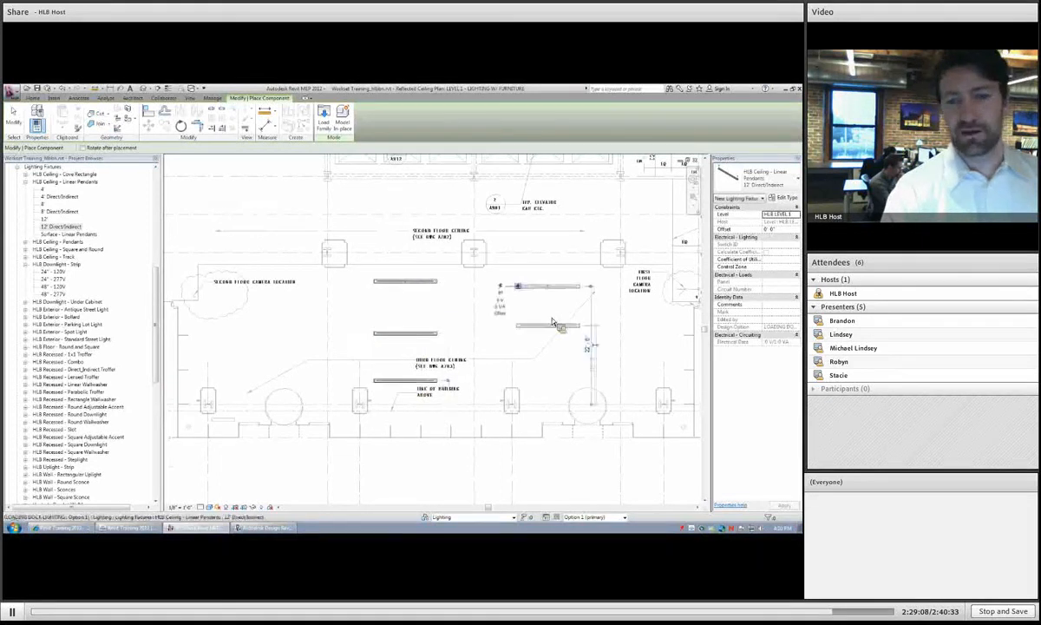
left_click(556, 345)
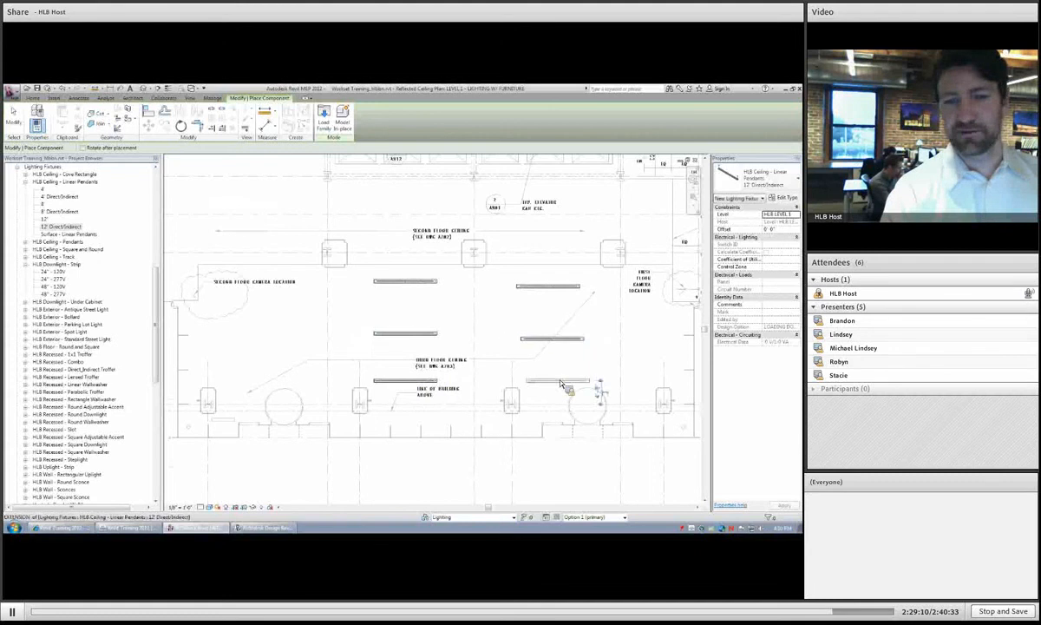
left_click(559, 380)
left_click(234, 283)
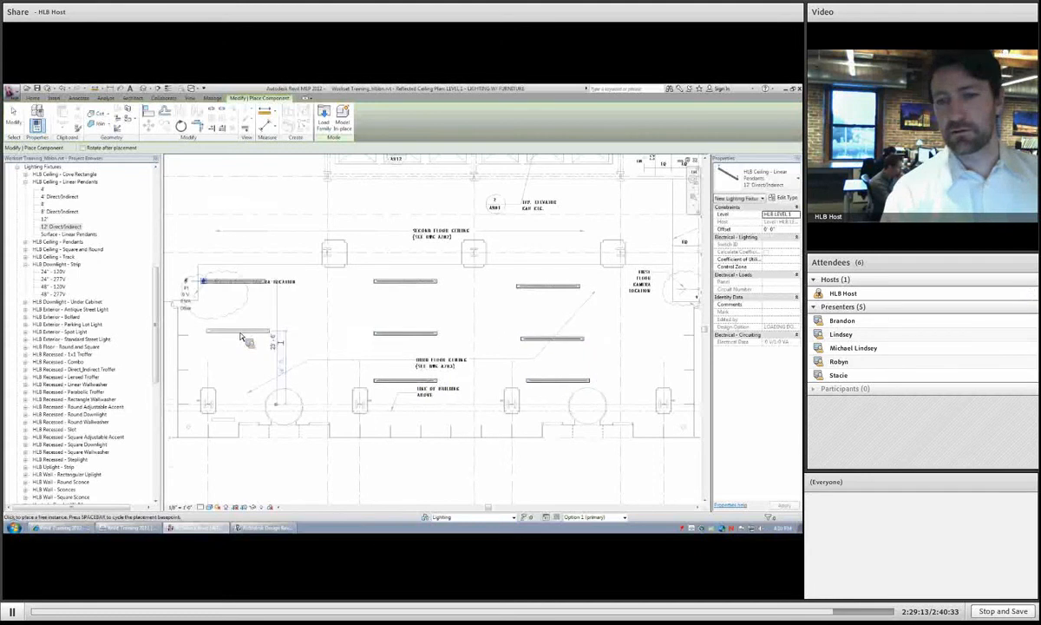
left_click(242, 347)
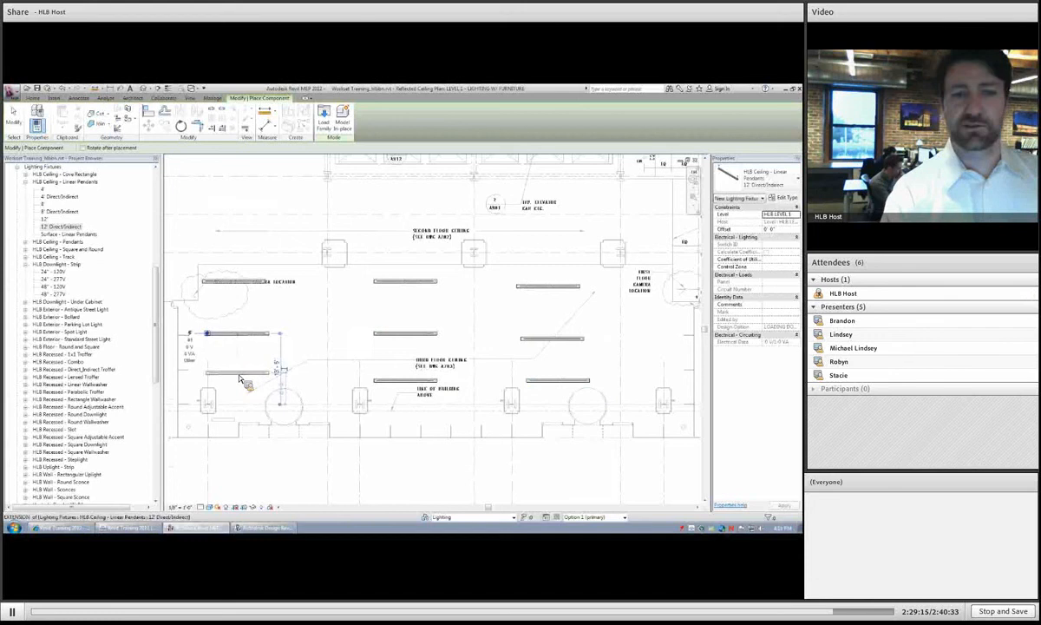
scroll(245, 378, "down", 3)
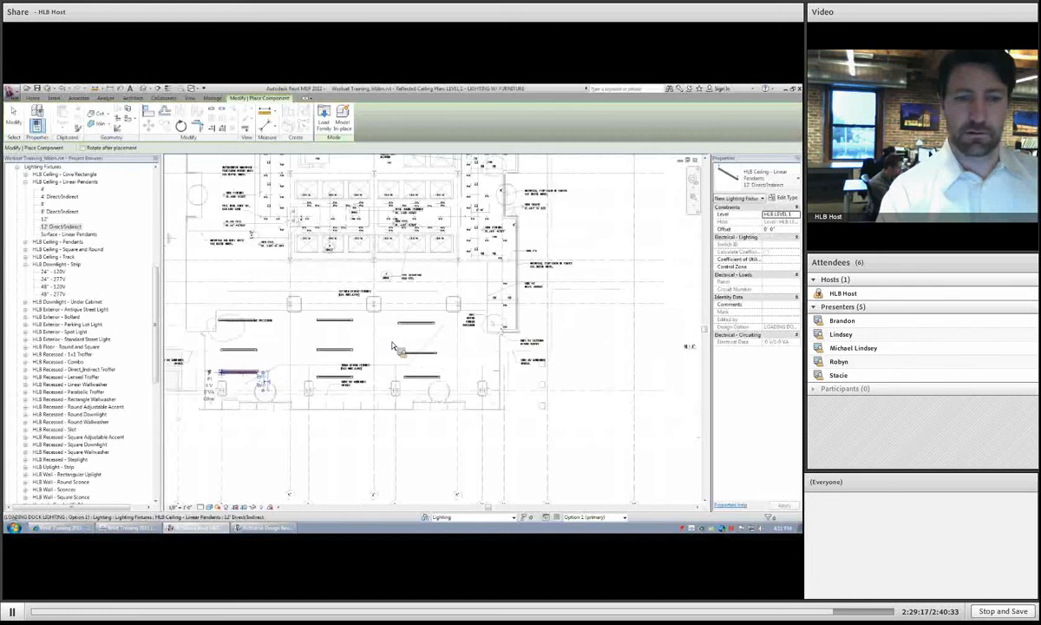
left_click(389, 346)
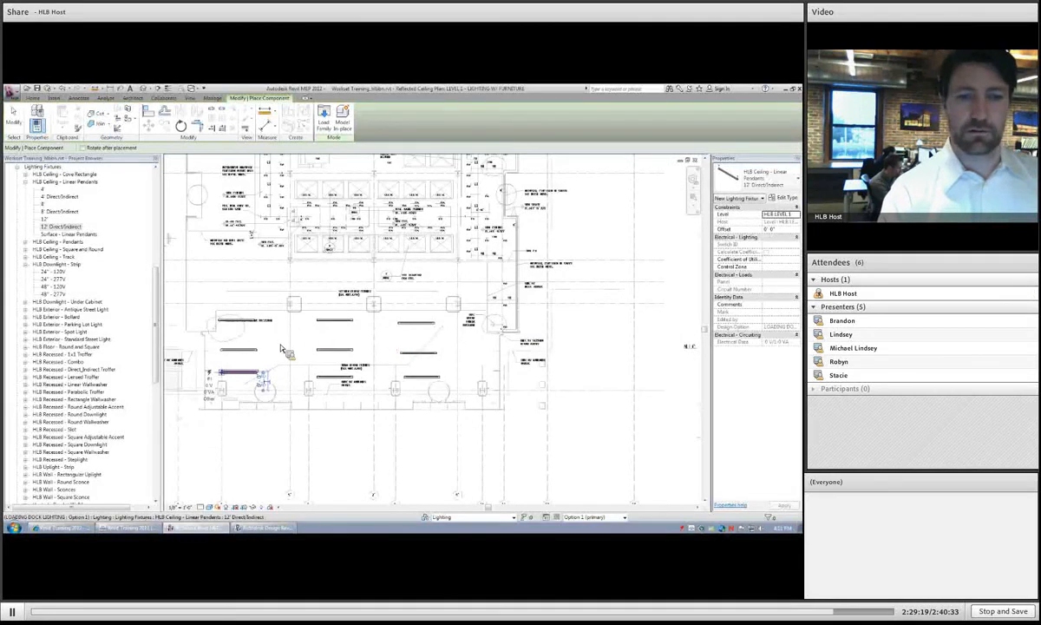
left_click(425, 311)
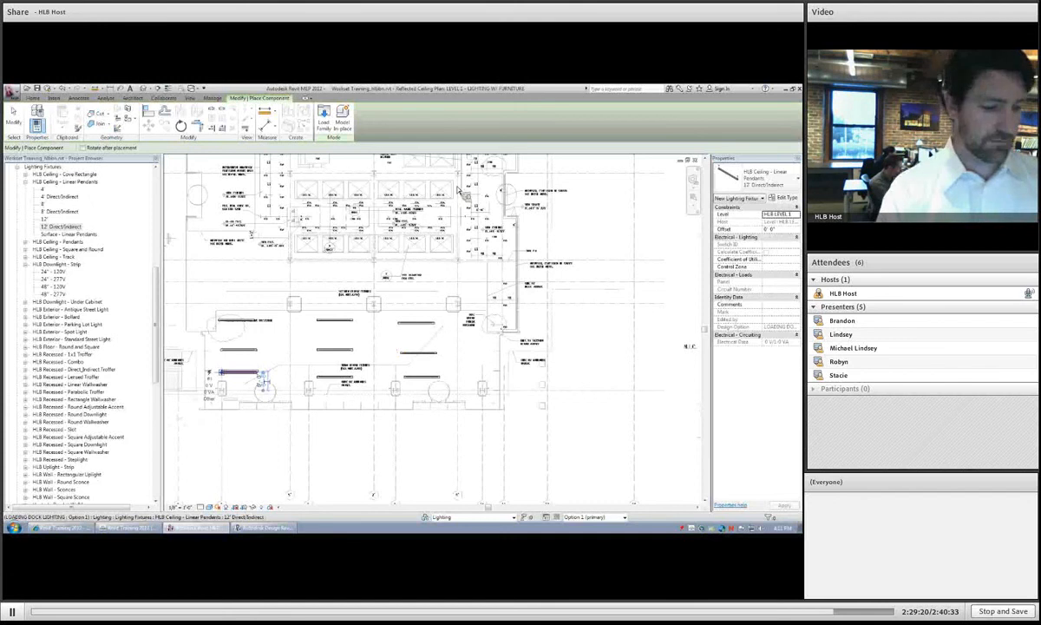
key("Escape")
key("Escape")
- Compare Option 2 with Option 1 (primary) by activating each in turn, and check the individual pendants in Option 1
left_click(477, 129)
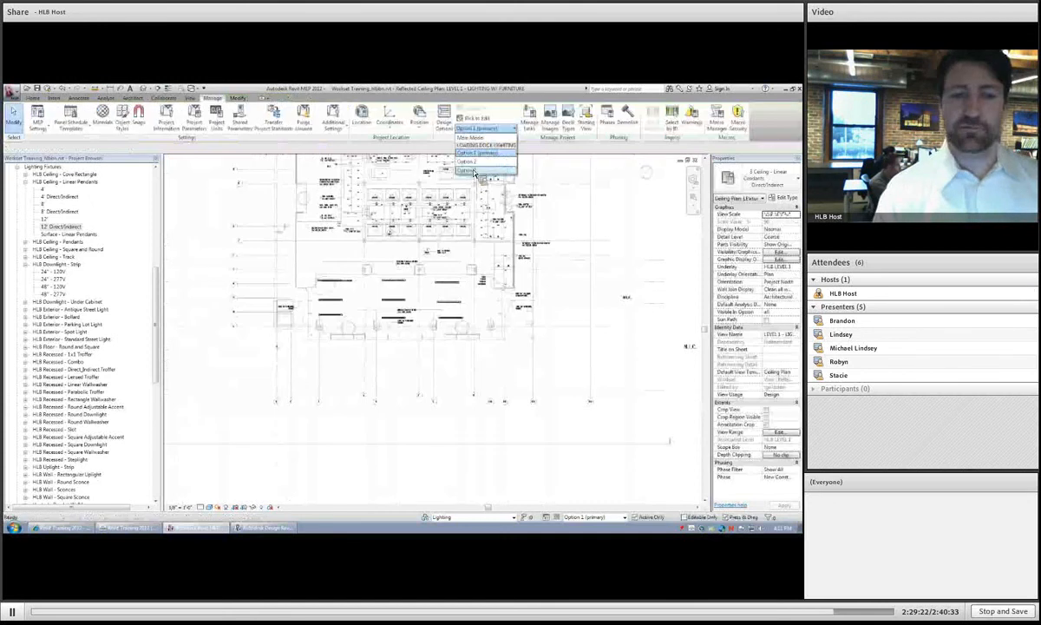
left_click(468, 161)
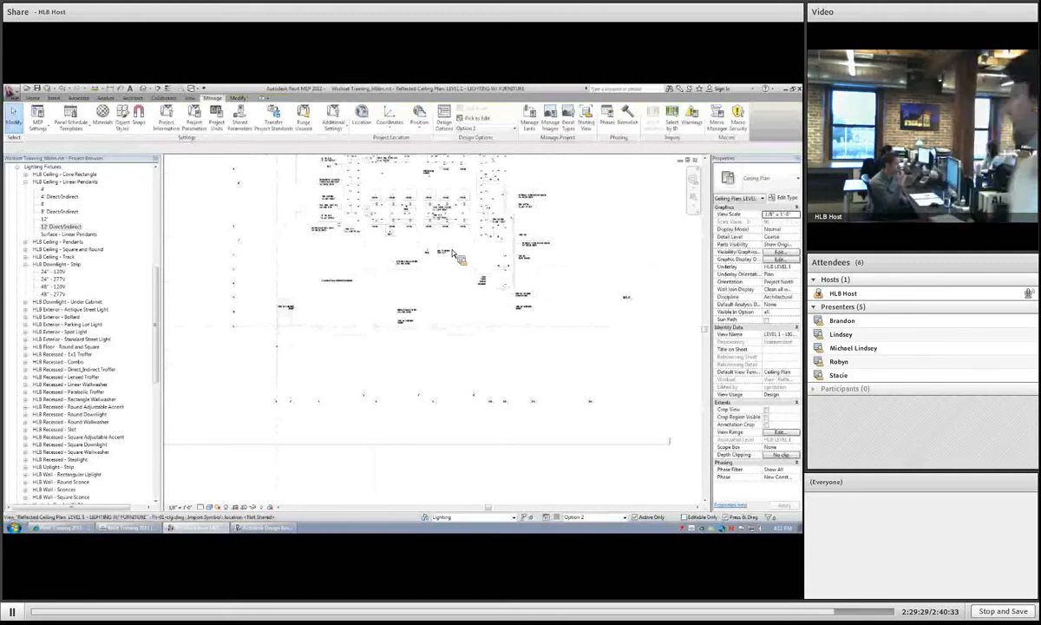
left_click(473, 128)
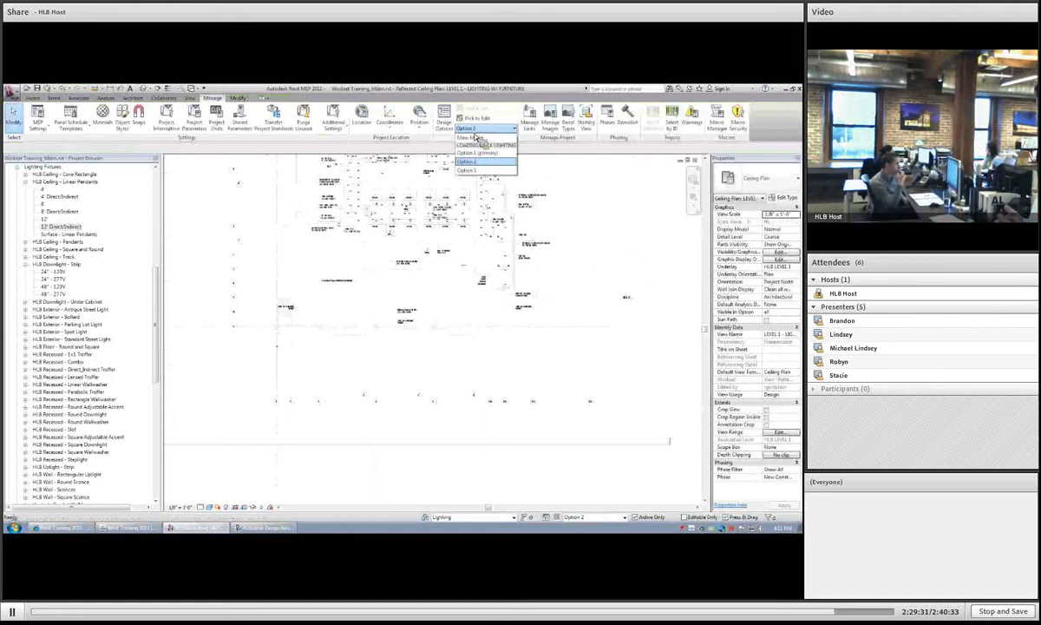
left_click(477, 152)
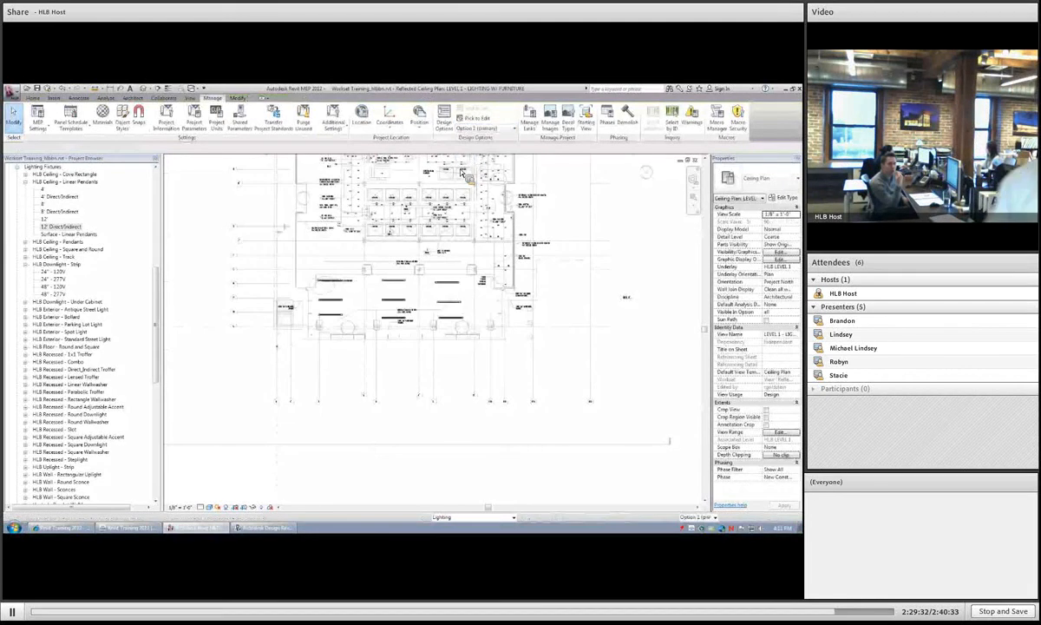
left_click(330, 299)
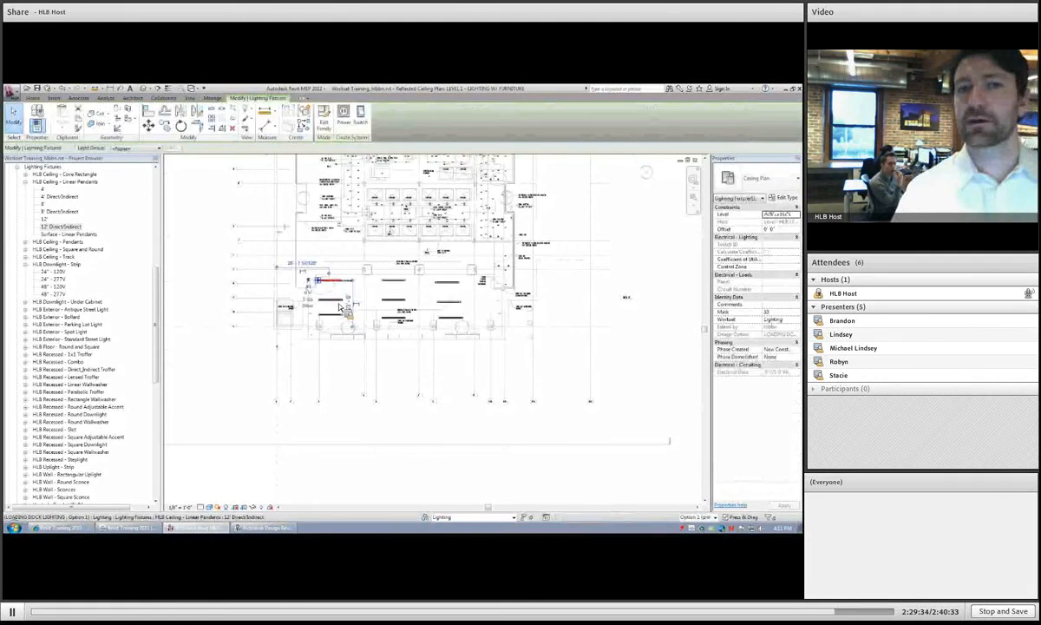
left_click(395, 282)
left_click(395, 300)
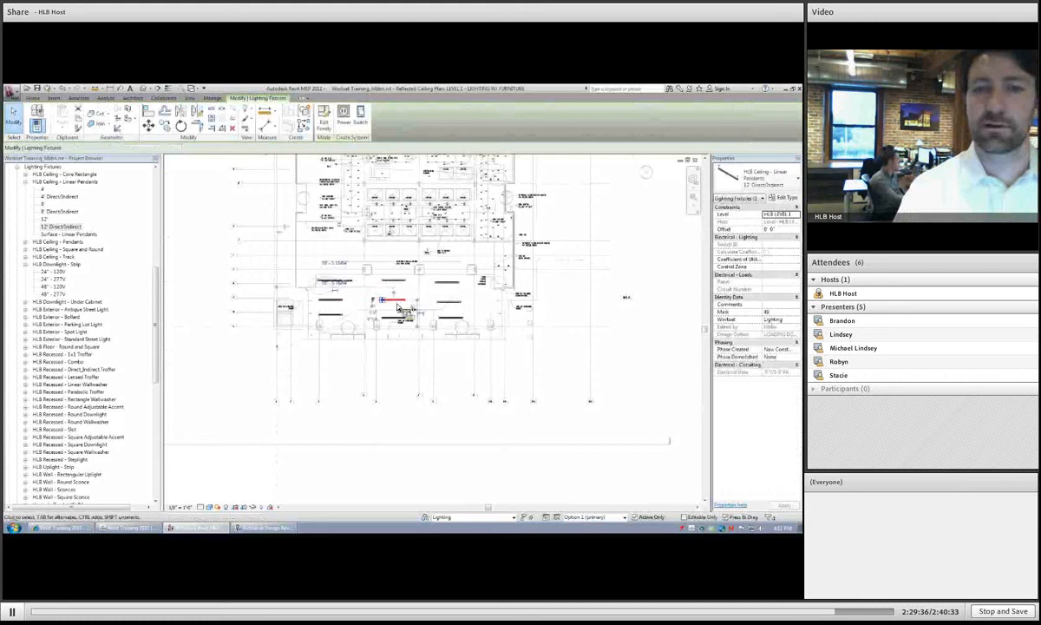
left_click(441, 284)
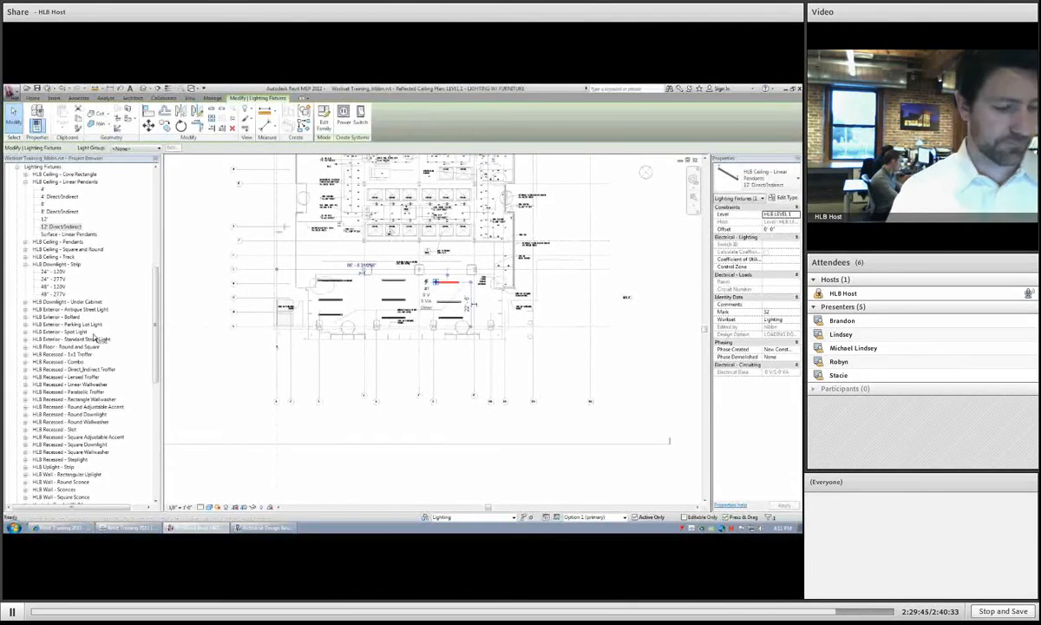
- Make Option 2 active and place six 250W Halogen - 277V antique street lights in two columns of three in the loading dock
left_click(63, 354)
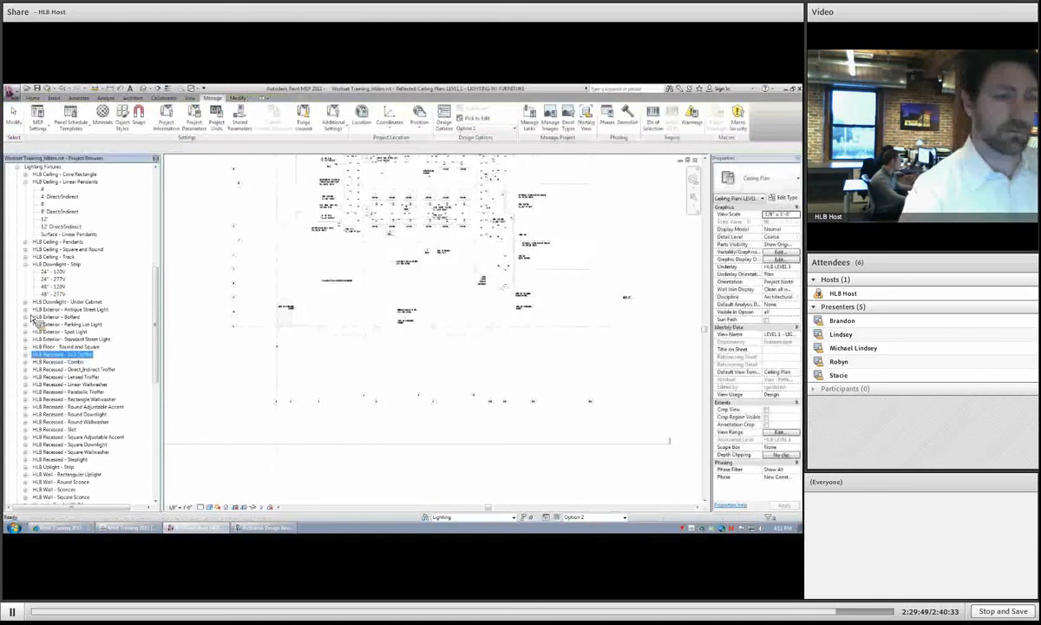
left_click(26, 309)
left_click(61, 323)
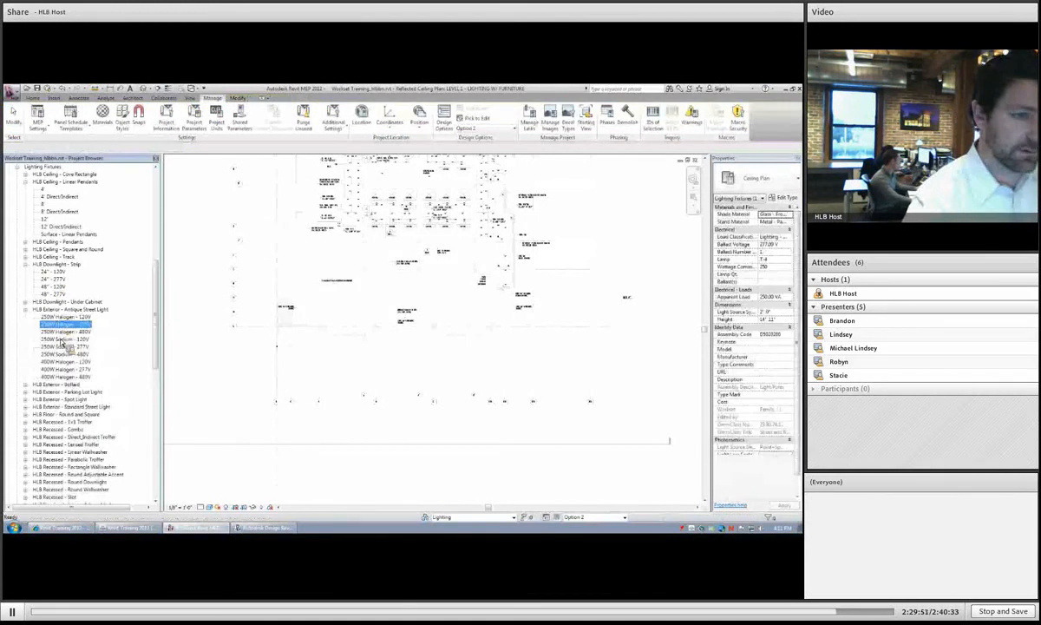
left_click_drag(61, 341, 331, 285)
scroll(360, 294, "up", 1)
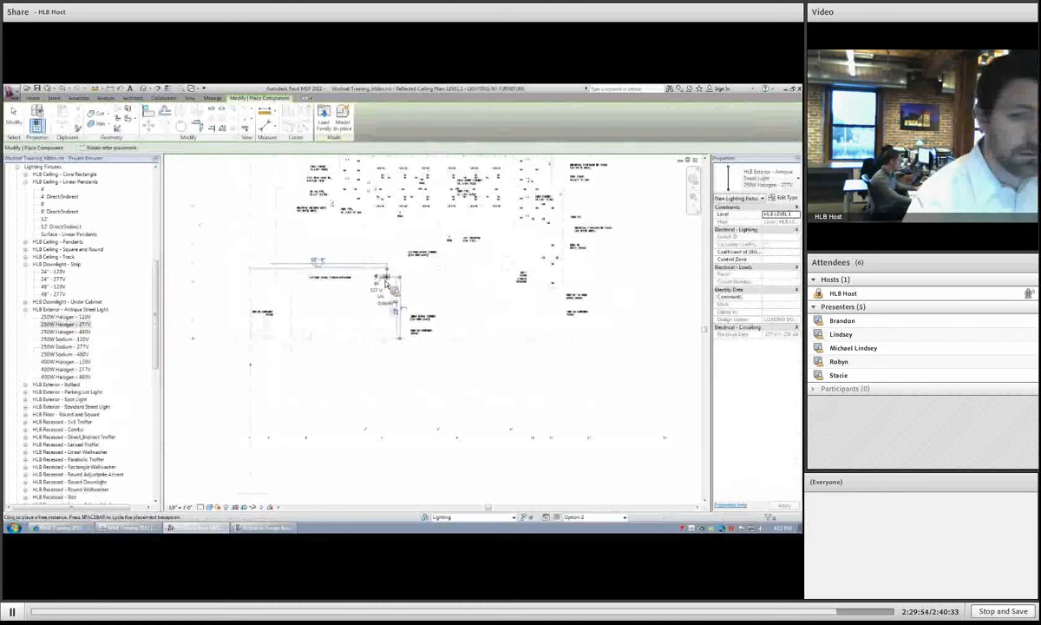
left_click(414, 292)
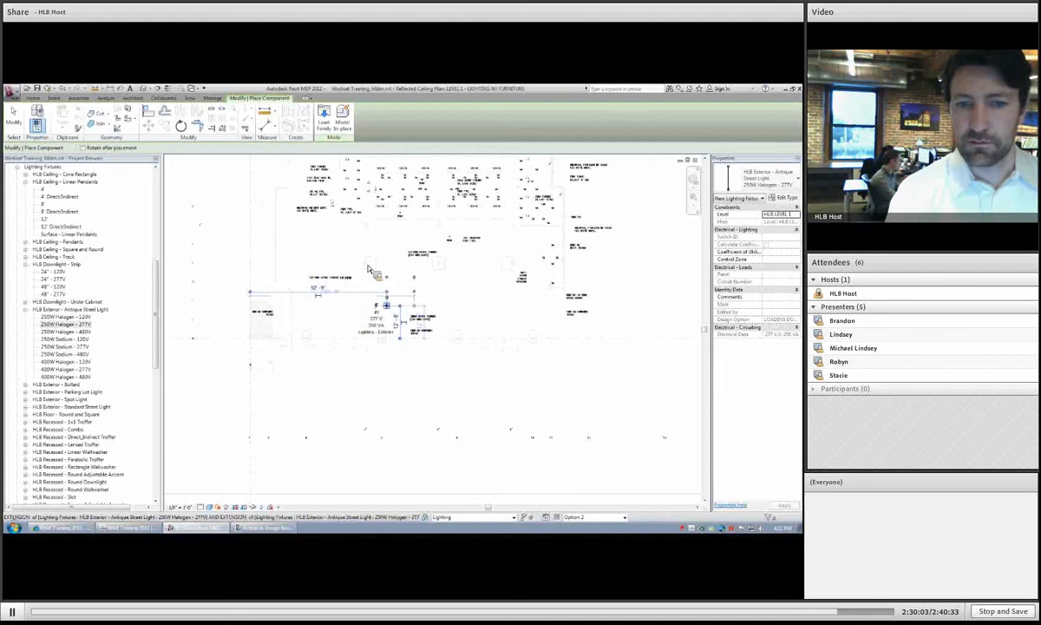
key("Escape")
key("Escape")
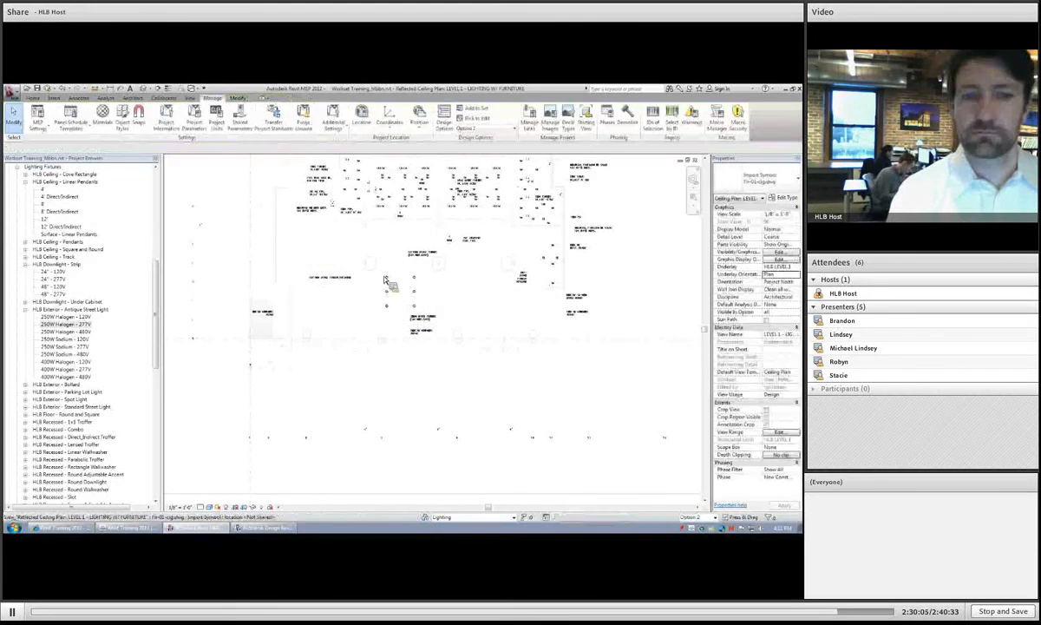
- Copy the group of six antique street lights to further positions across the loading dock using multiple copies
left_click(424, 295)
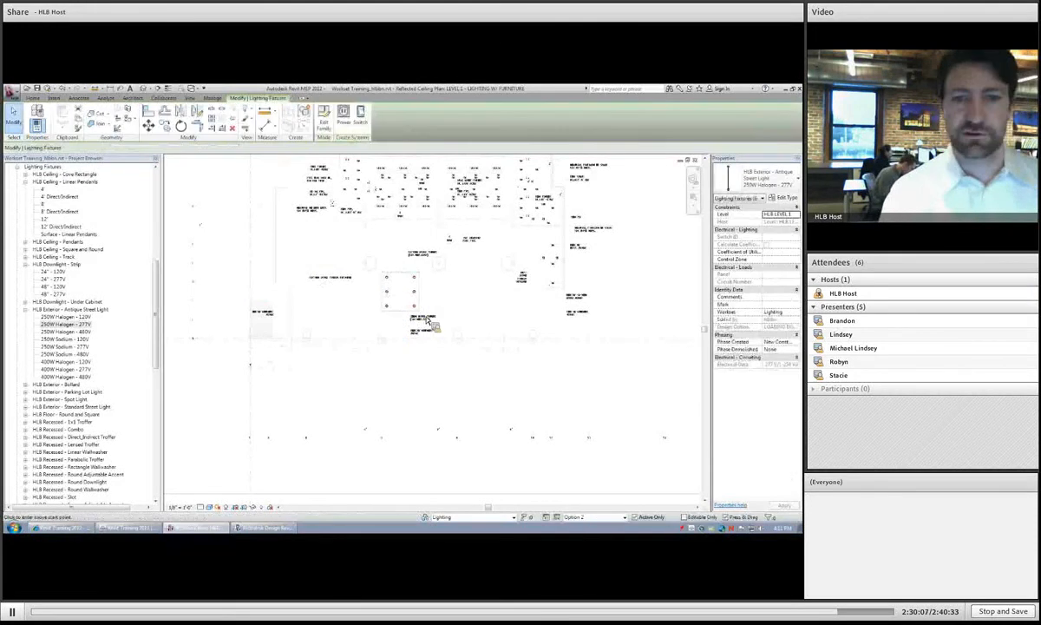
left_click(407, 293)
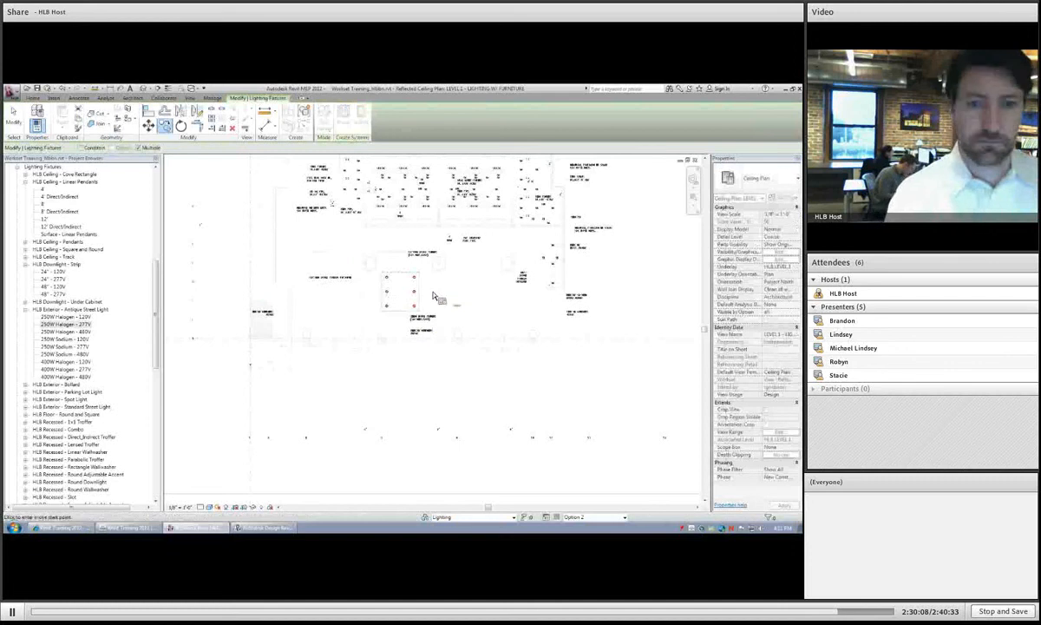
left_click(465, 298)
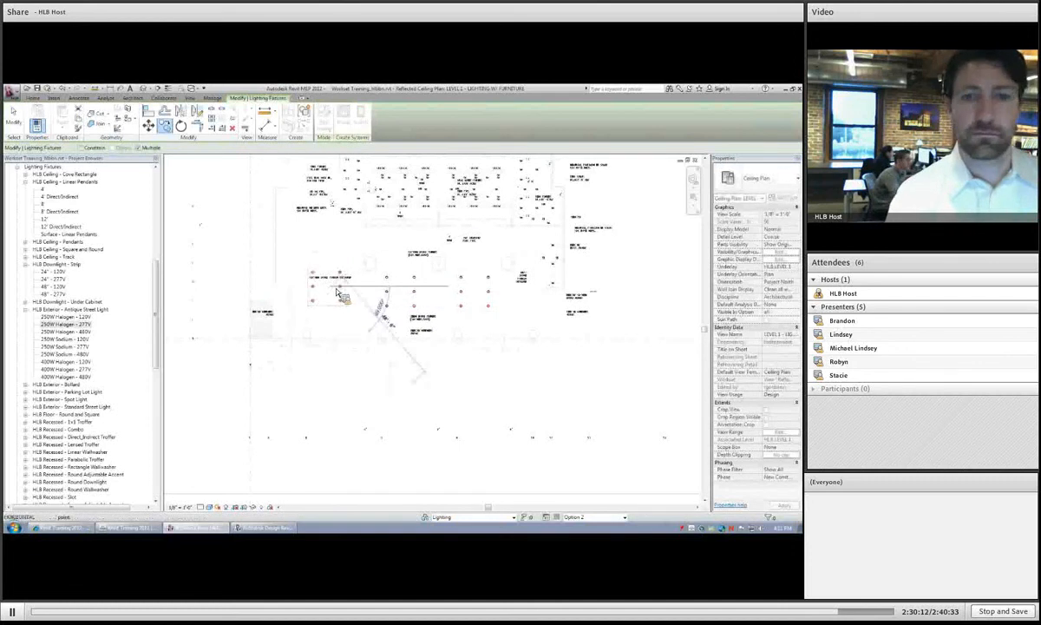
- Make Option 3 active and place four 2x4 HLB Recessed - Parabolic Troffer fixtures in a two-by-two arrangement in the loading dock
left_click(599, 521)
left_click(594, 510)
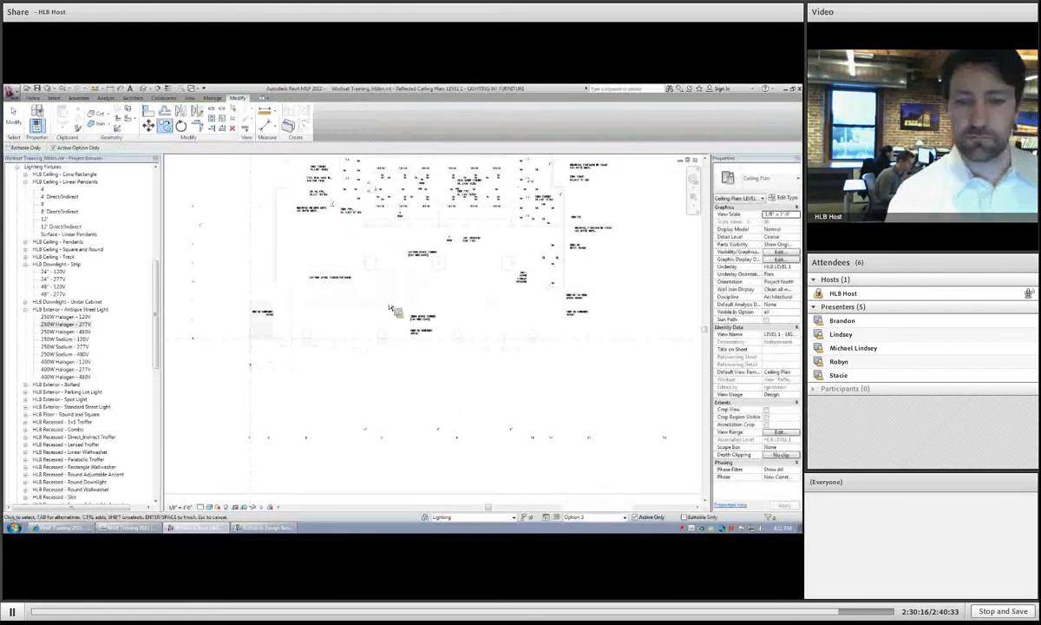
left_click(31, 376)
scroll(30, 377, "down", 3)
double_click(61, 385)
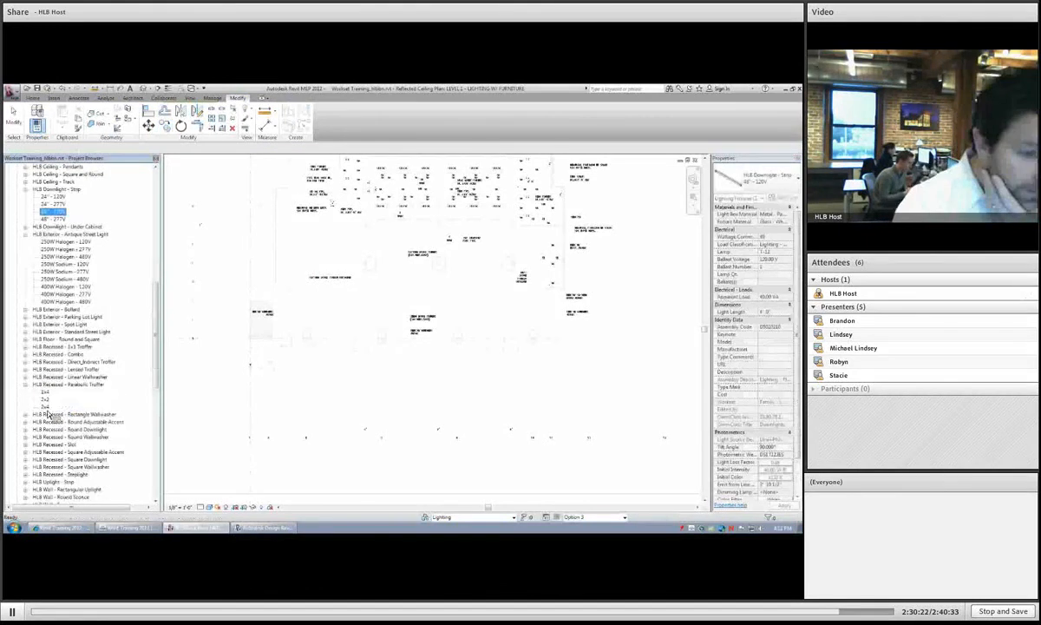
left_click_drag(47, 406, 349, 312)
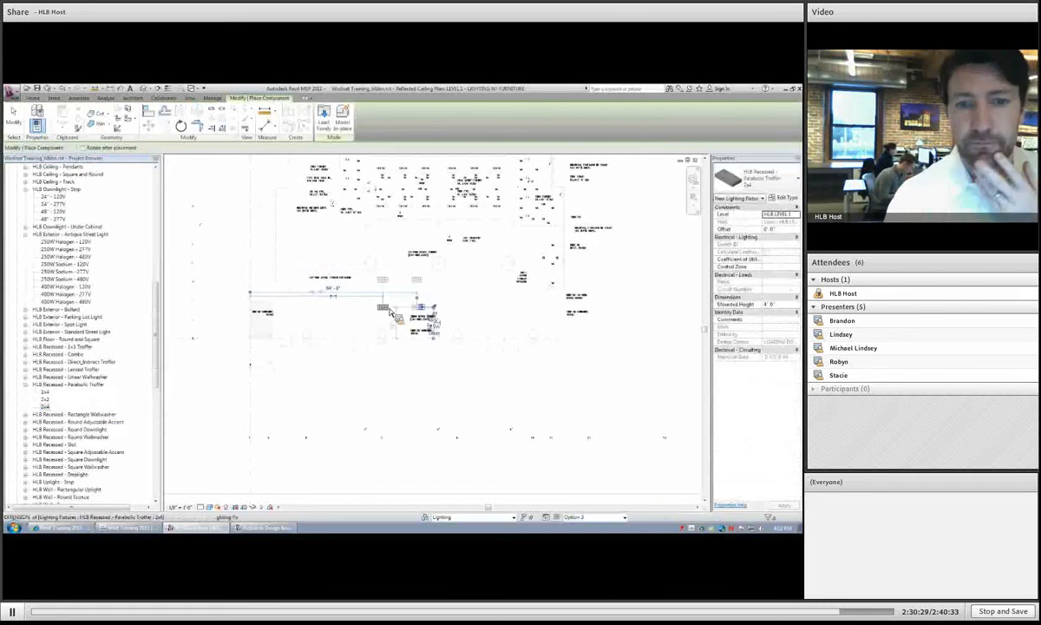
left_click(386, 312)
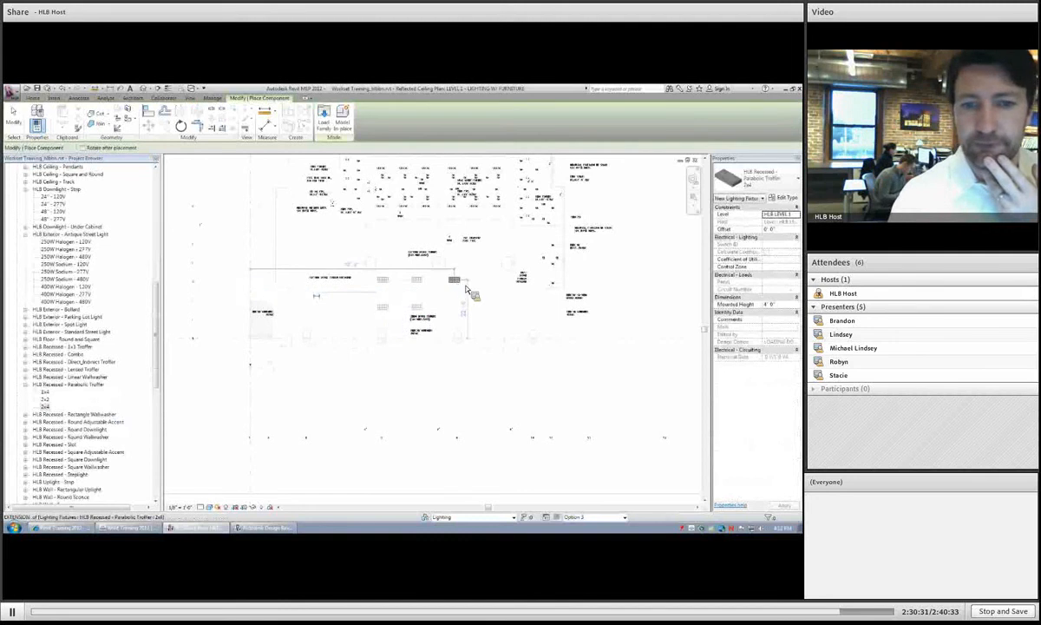
- Extend both rows of 2x4 parabolic troffers with two more fixtures each, and select the first troffer of the upper row
left_click(453, 280)
left_click(493, 280)
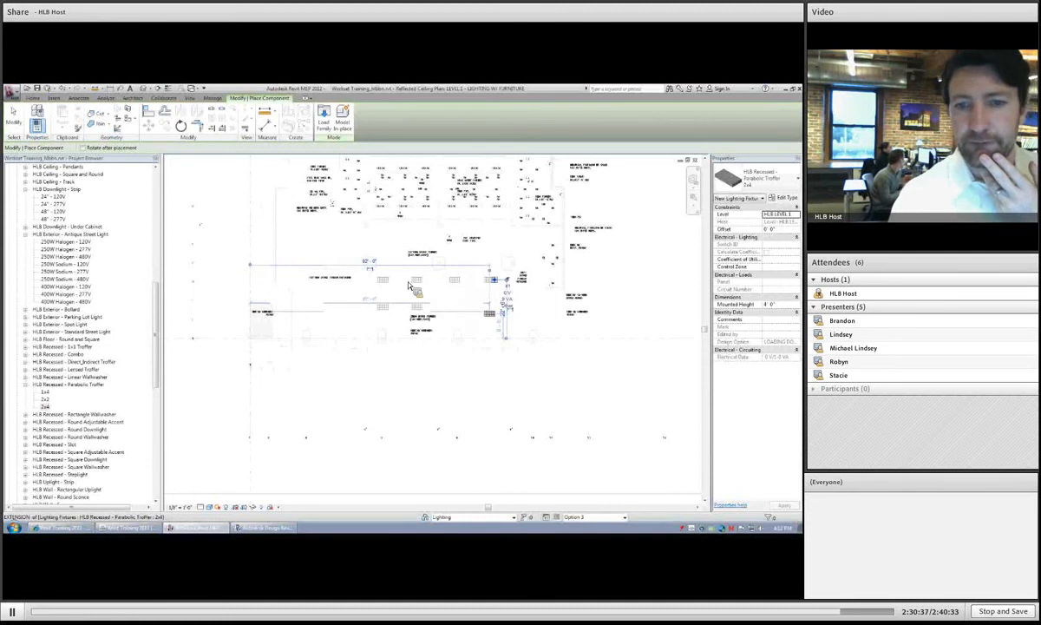
left_click(386, 288)
right_click(385, 285)
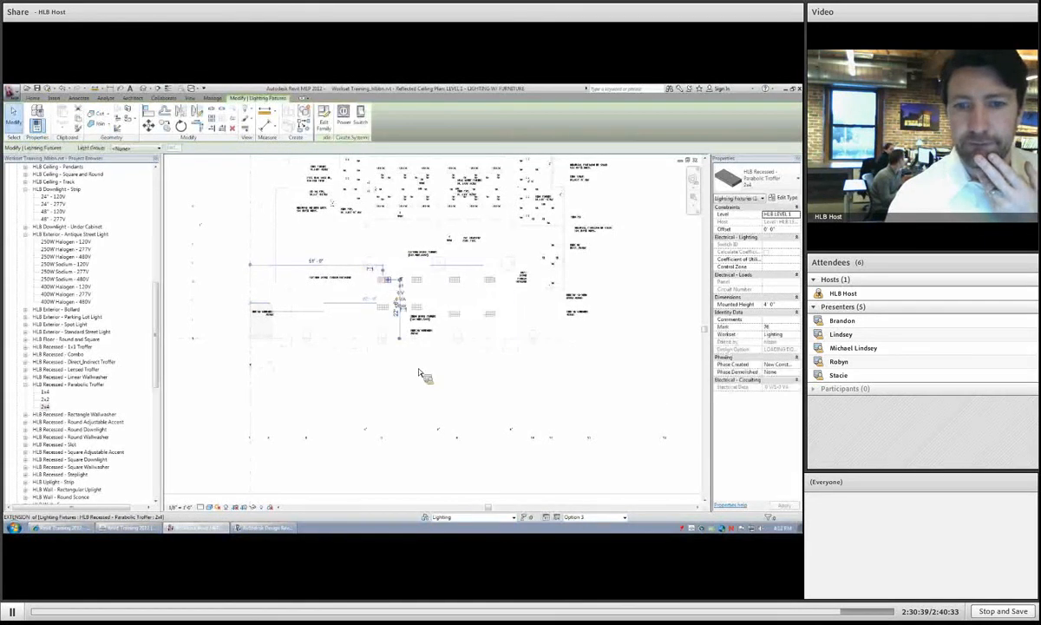
- Set the offset of all eight 2x4 parabolic troffers in the loading dock to 8' 0"
mouse_move(491, 374)
left_click(527, 384)
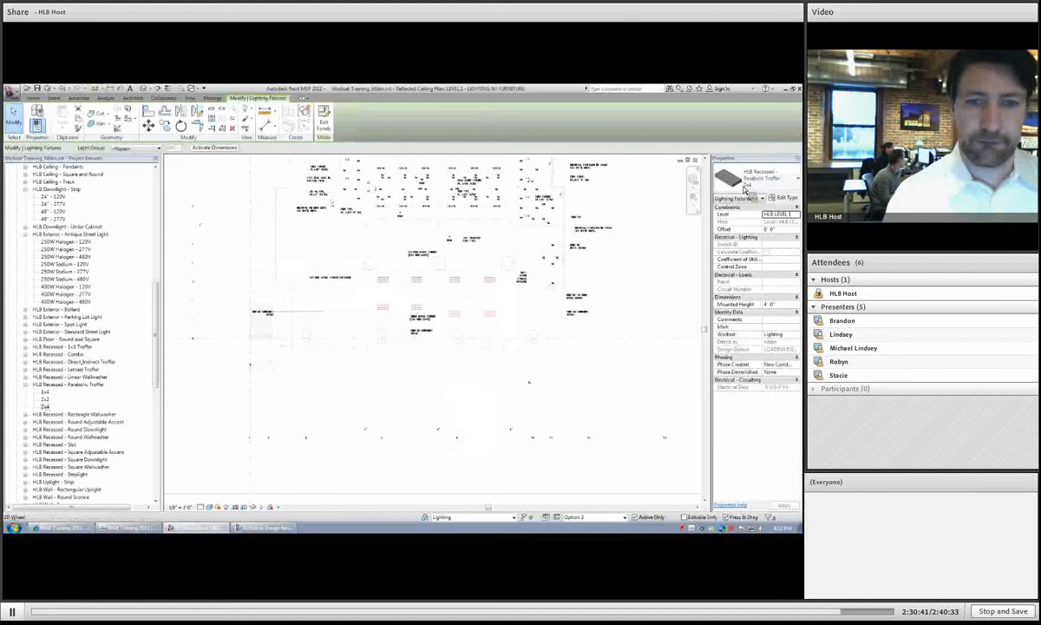
left_click_drag(785, 232, 753, 232)
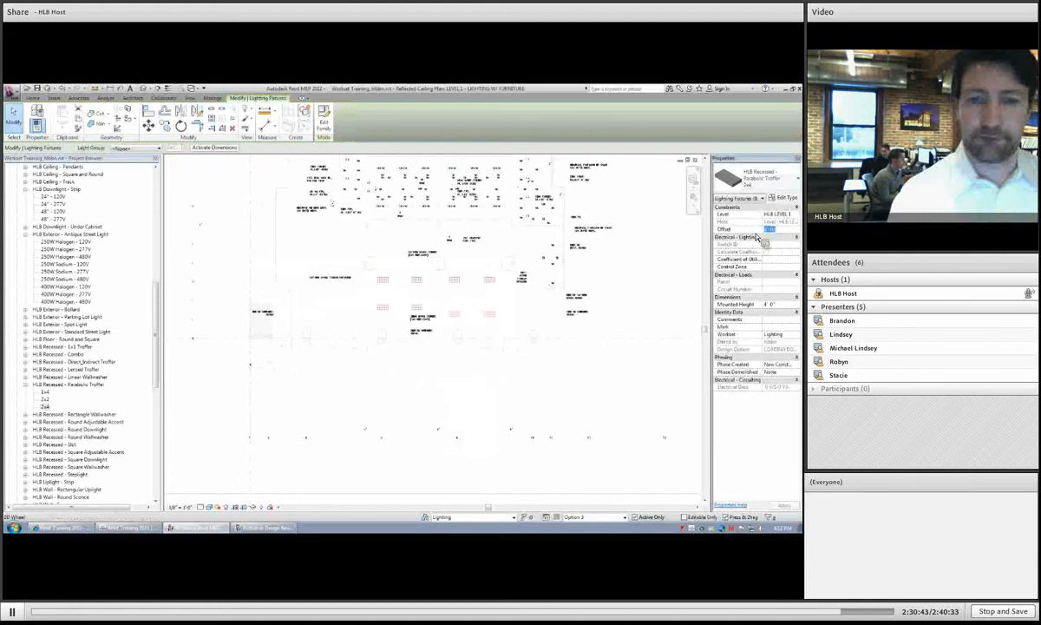
type("8")
key("Escape")
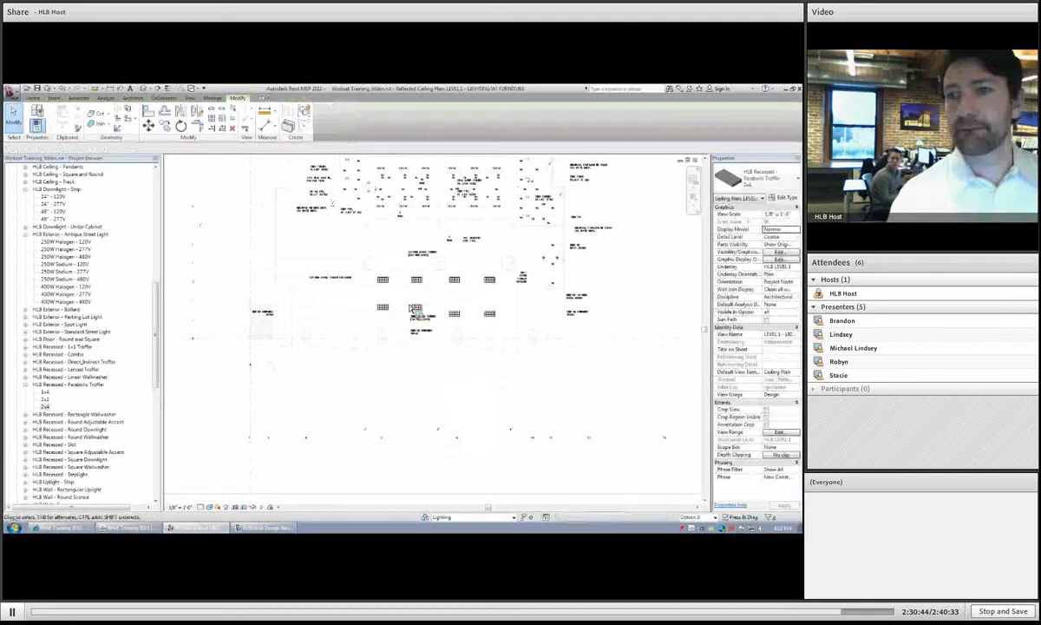
left_click(374, 274)
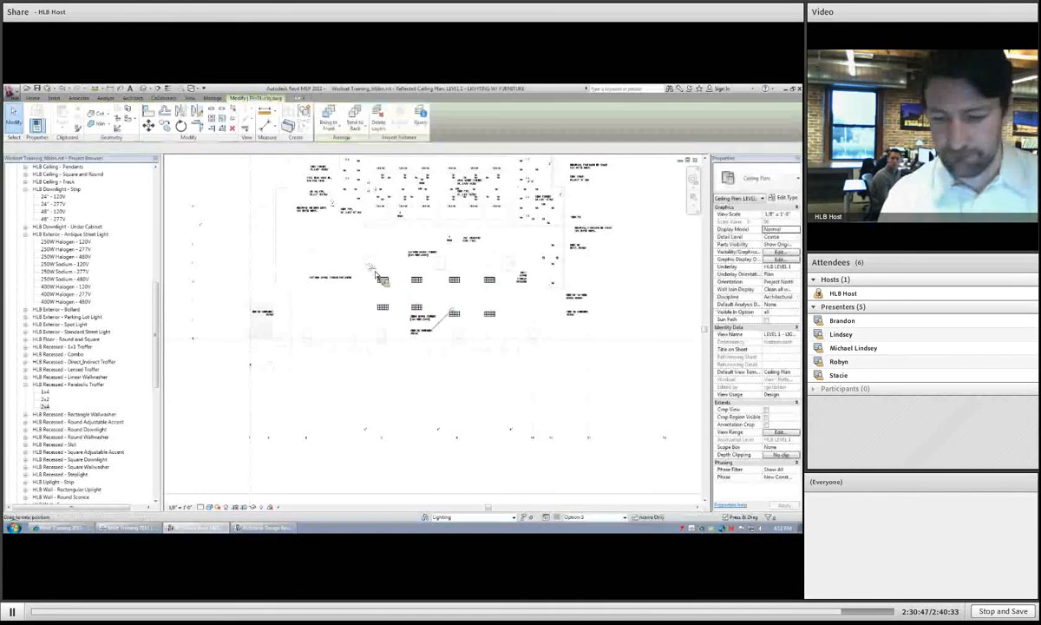
key("Escape")
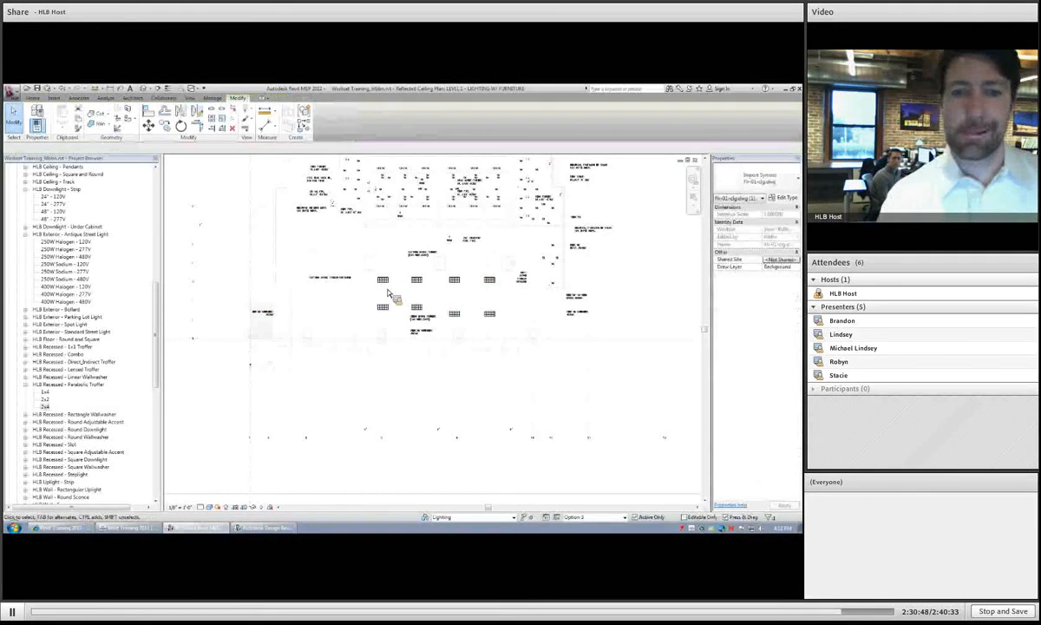
- Copy the four westernmost 2x4 troffers one grid bay west to extend both rows across the loading dock
left_click(382, 284)
left_click(416, 281, "ctrl")
left_click(416, 308, "ctrl")
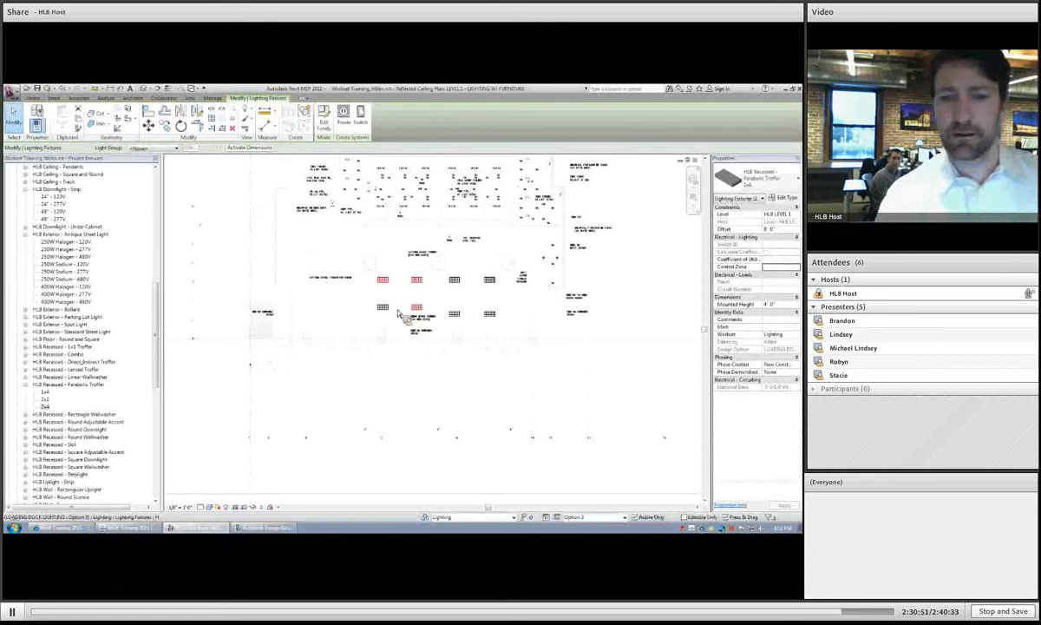
left_click(416, 307, "ctrl")
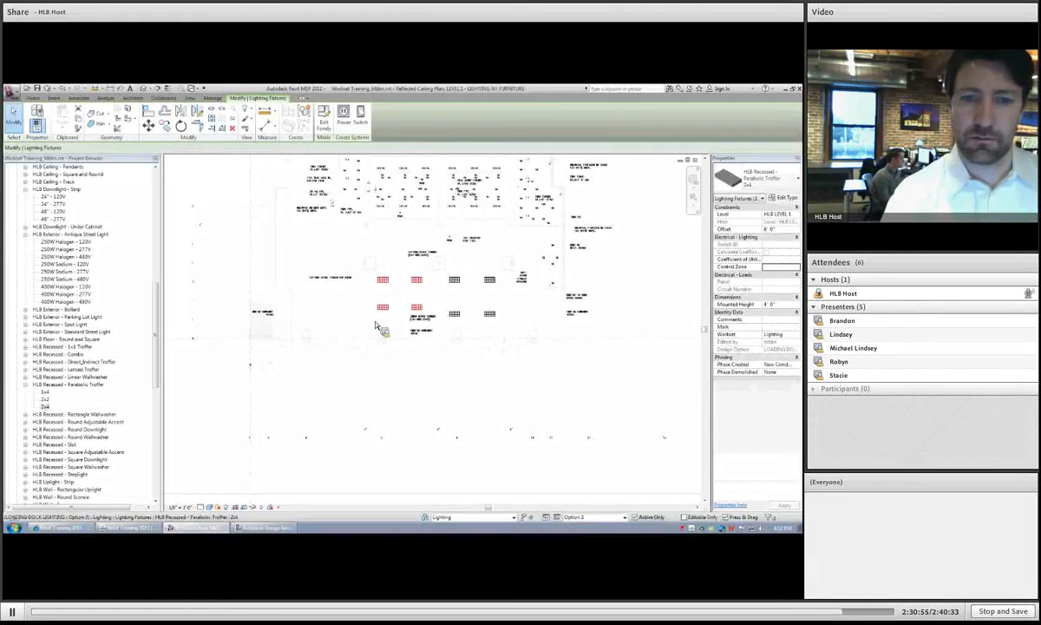
key("c")
key("o")
left_click(511, 430)
left_click(439, 431)
key("Escape")
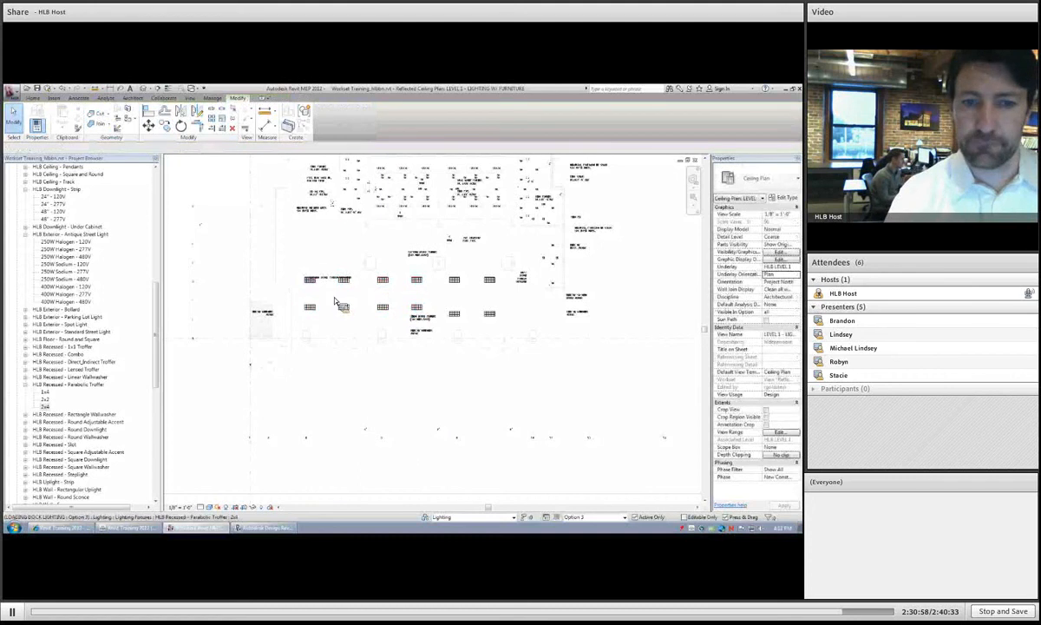
- Switch the active design option from Option 3 back to the Main Model
left_click(212, 97)
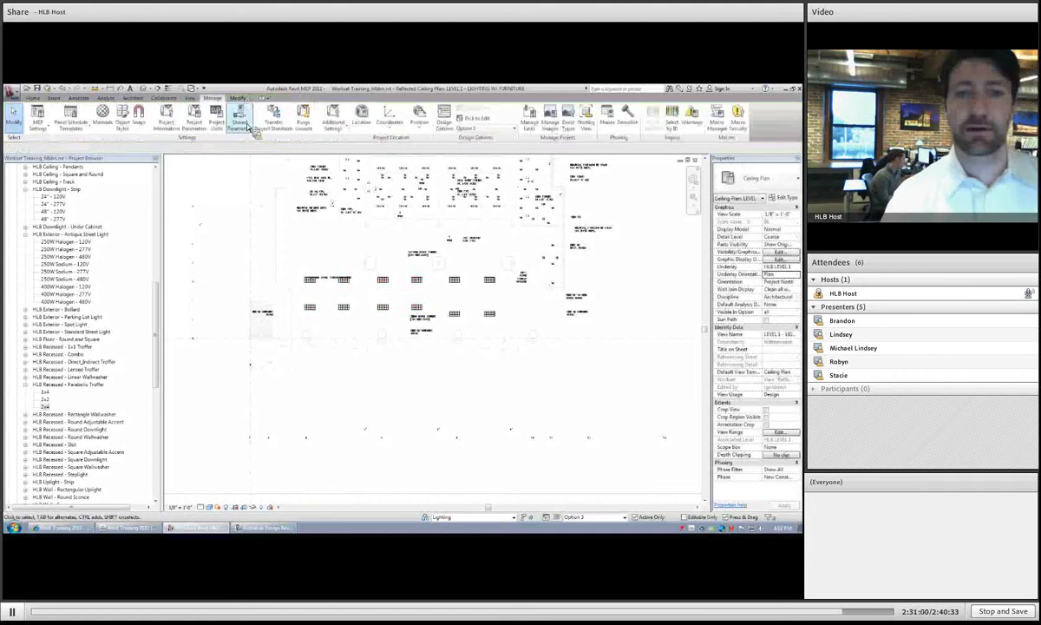
left_click(486, 128)
left_click(475, 139)
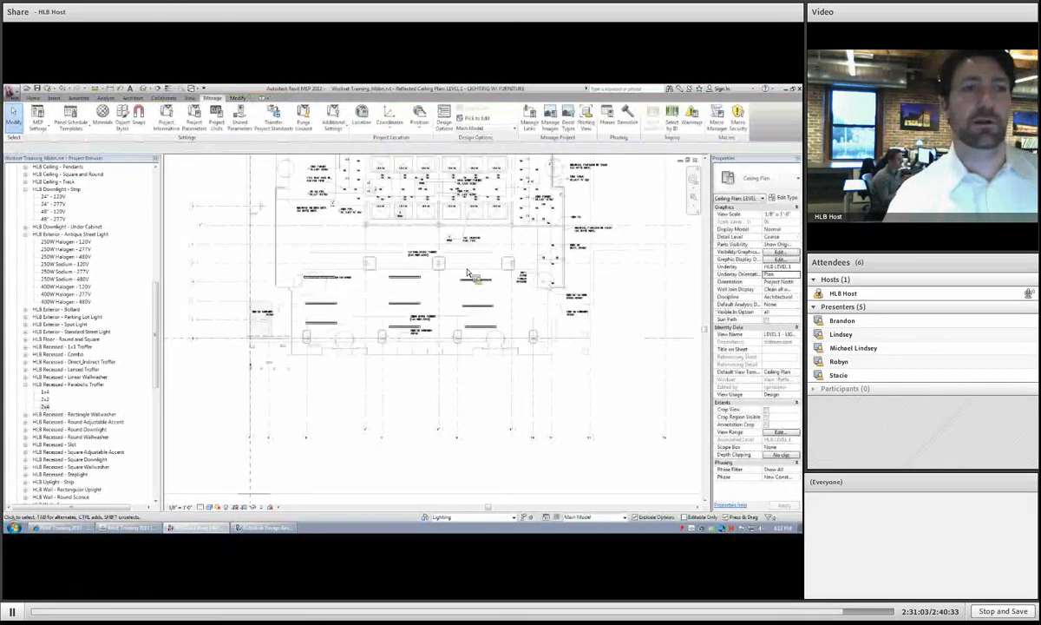
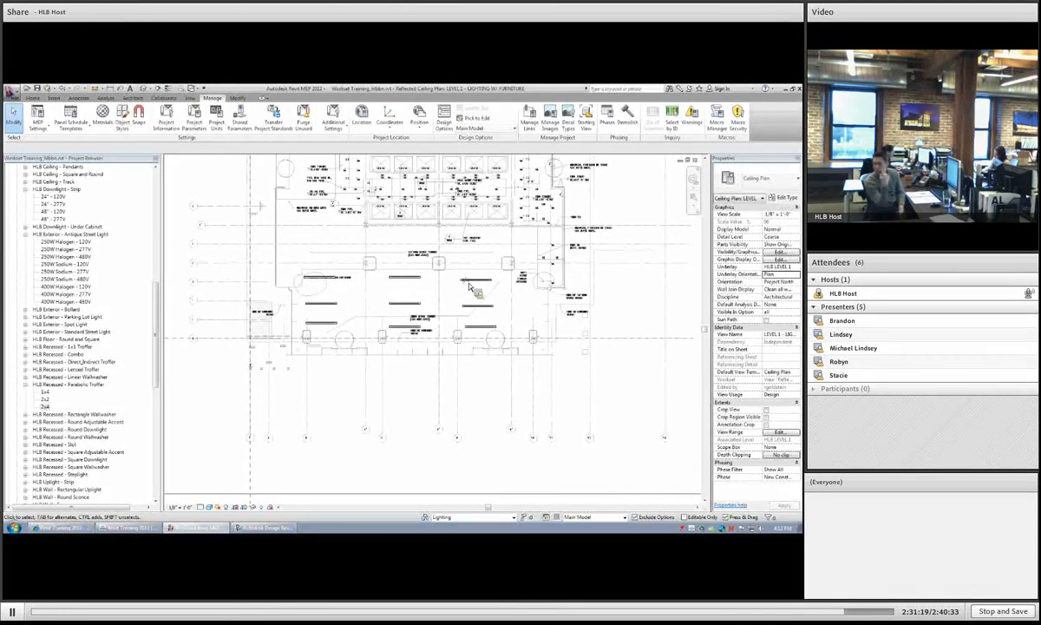
- Make Option 3 the primary option of the LOADING DOCK LIGHTING option set
left_click(496, 131)
left_click(484, 153)
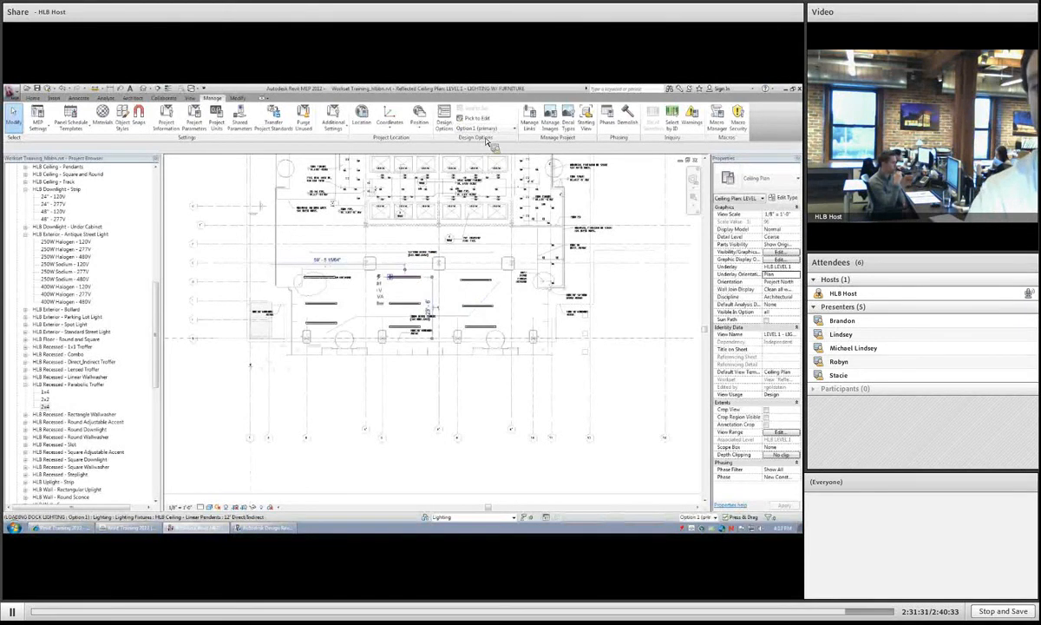
left_click(442, 128)
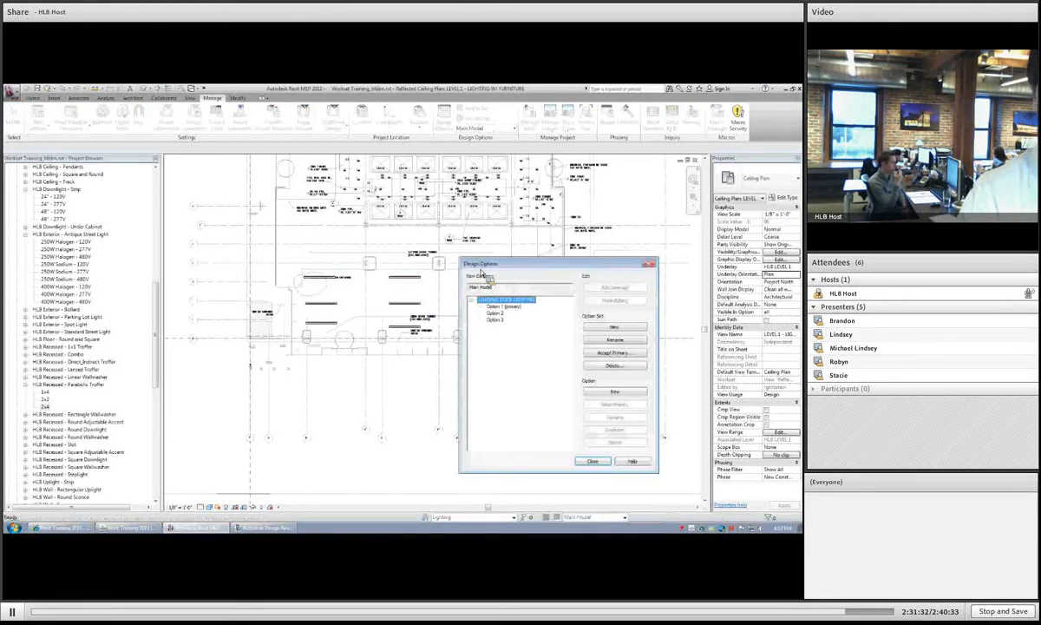
left_click_drag(473, 263, 429, 196)
left_click(453, 253)
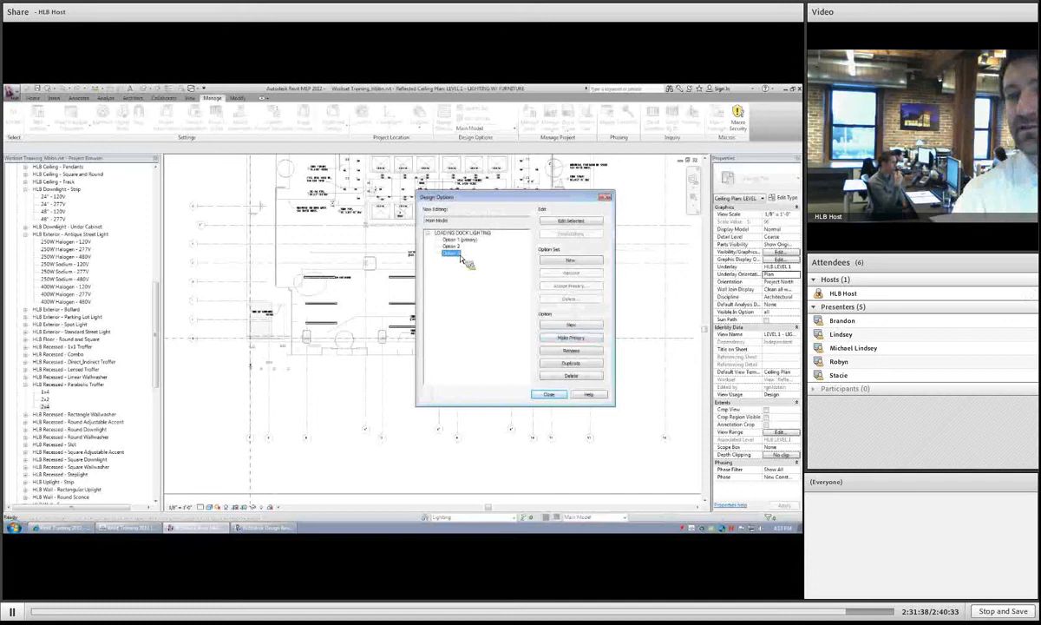
left_click(580, 338)
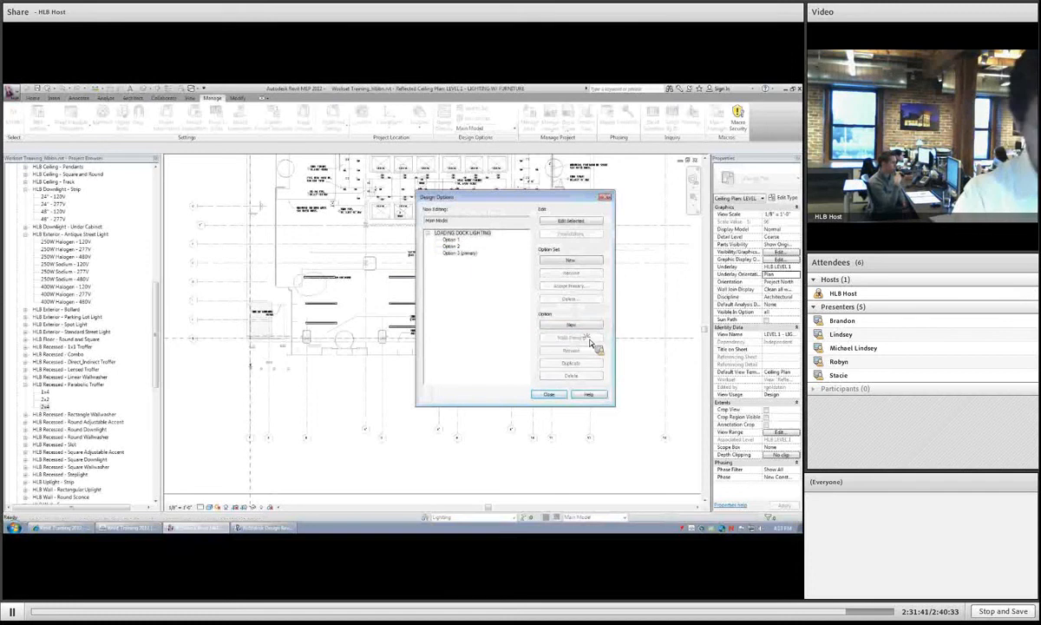
left_click(548, 395)
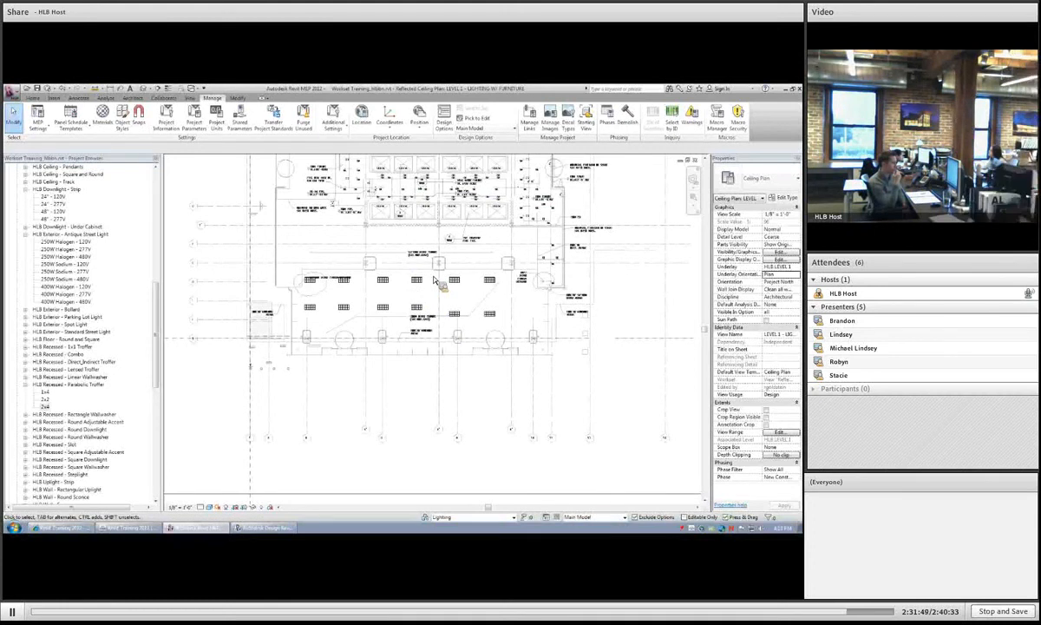
- Duplicate the LEVEL 1 - LIGHTING W/ FURNITURE ceiling plan view without detailing
left_click_drag(156, 300, 155, 249)
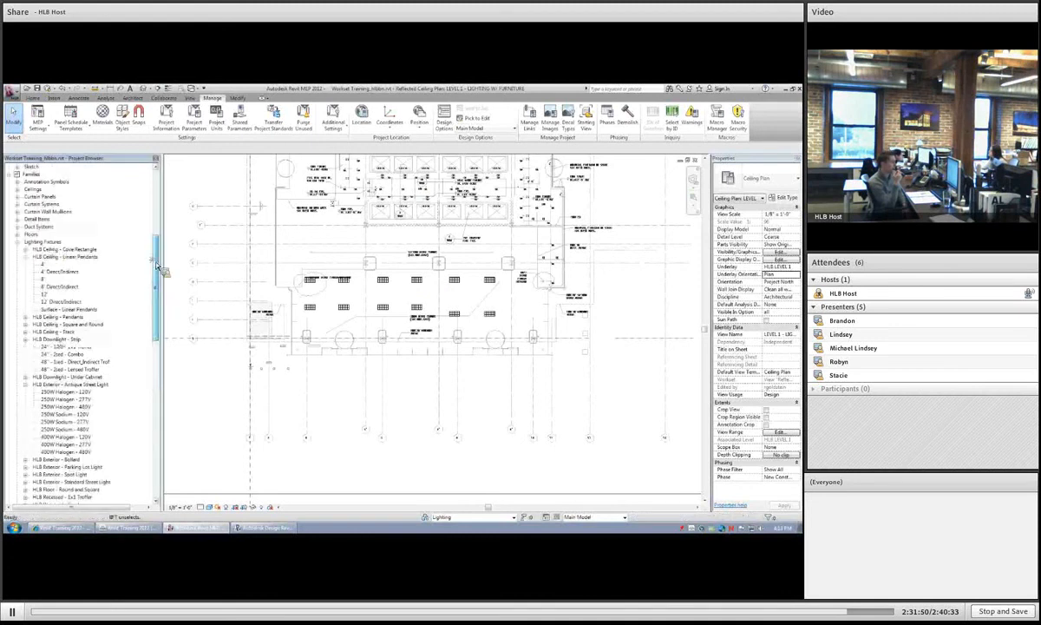
left_click(18, 257)
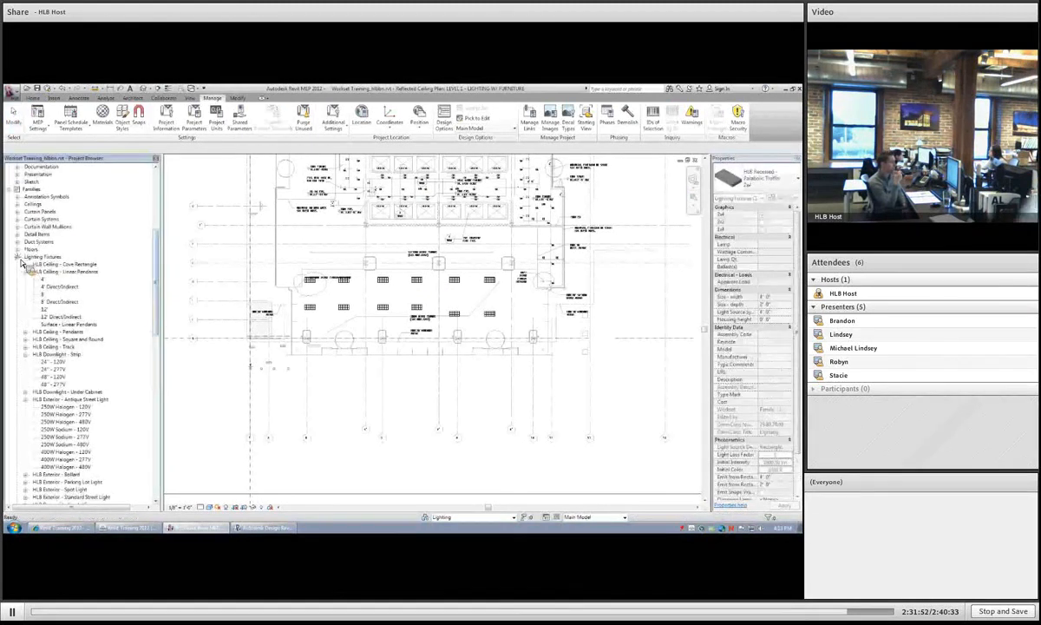
left_click(68, 206)
right_click(70, 209)
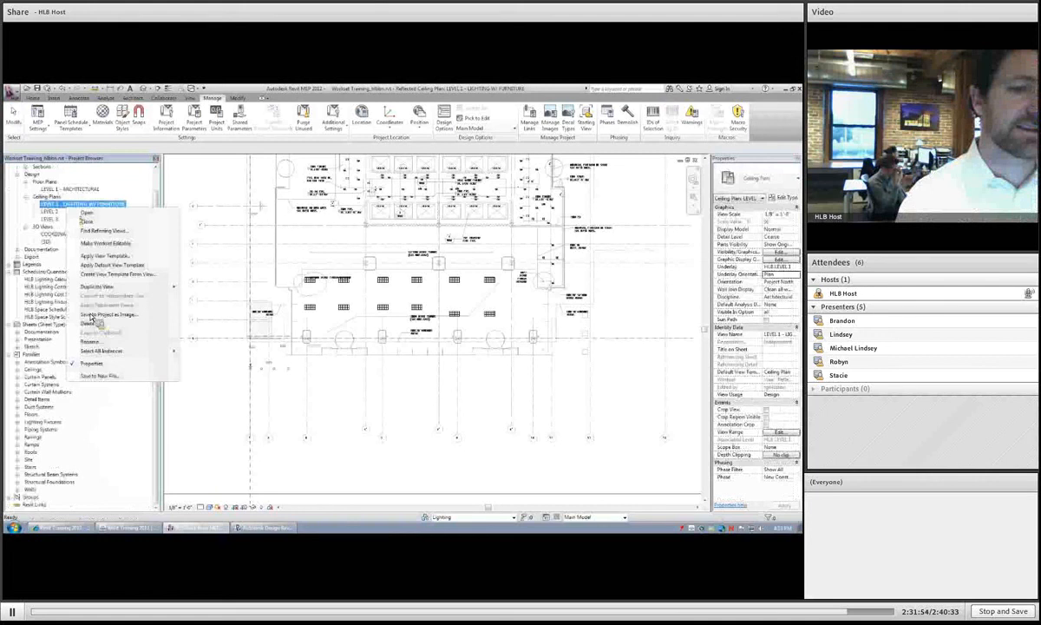
mouse_move(110, 288)
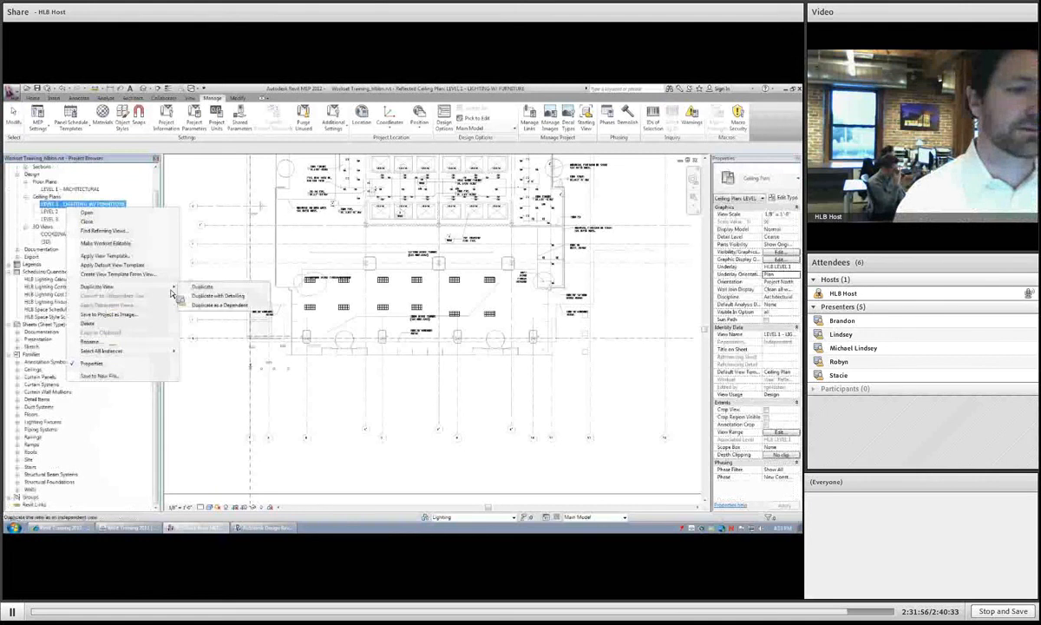
left_click(203, 287)
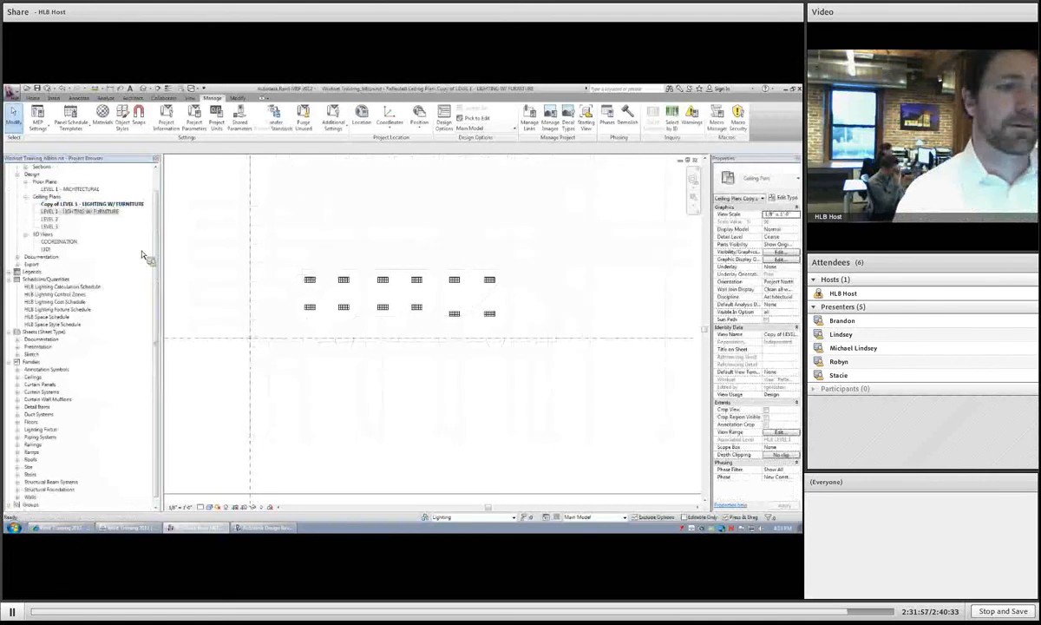
- Try to rename the original LEVEL 1 - LIGHTING W/ FURNITURE ceiling plan as LEVEL 1 - OPTION 1
right_click(83, 213)
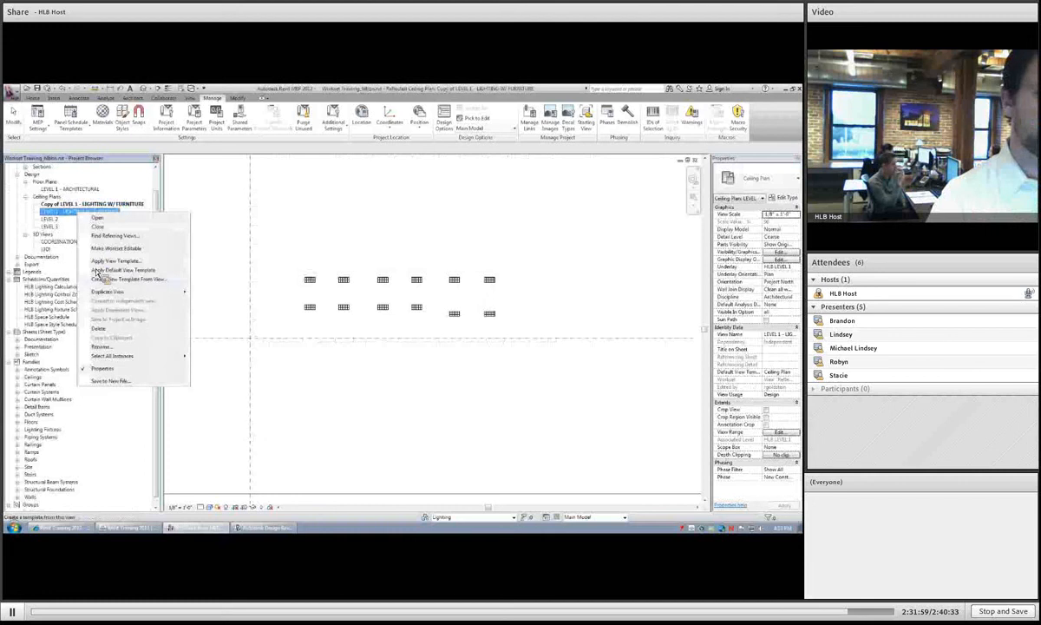
left_click(105, 346)
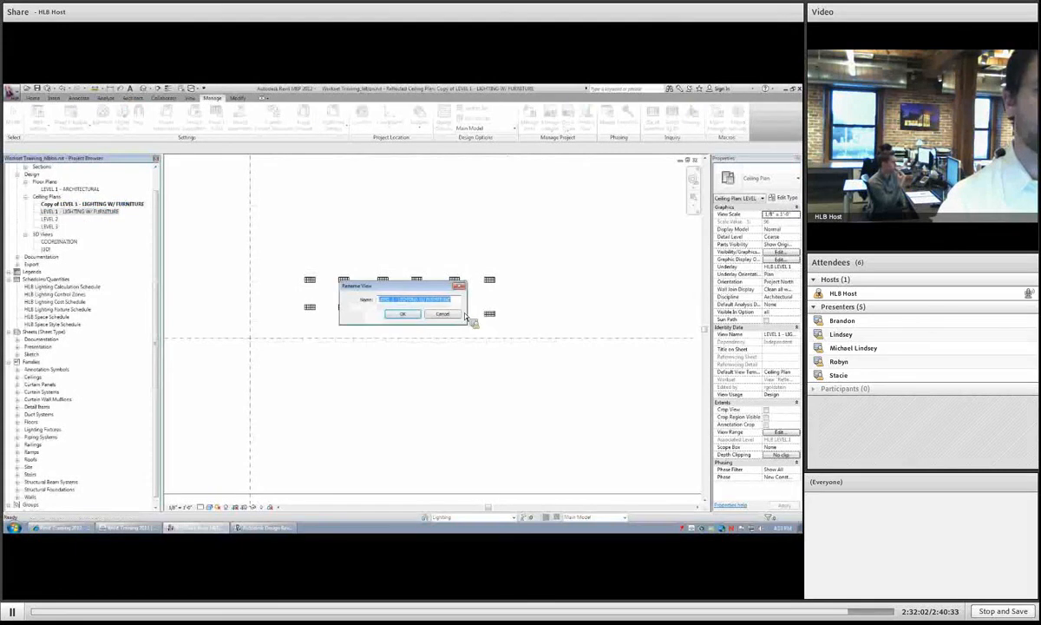
left_click_drag(455, 301, 403, 304)
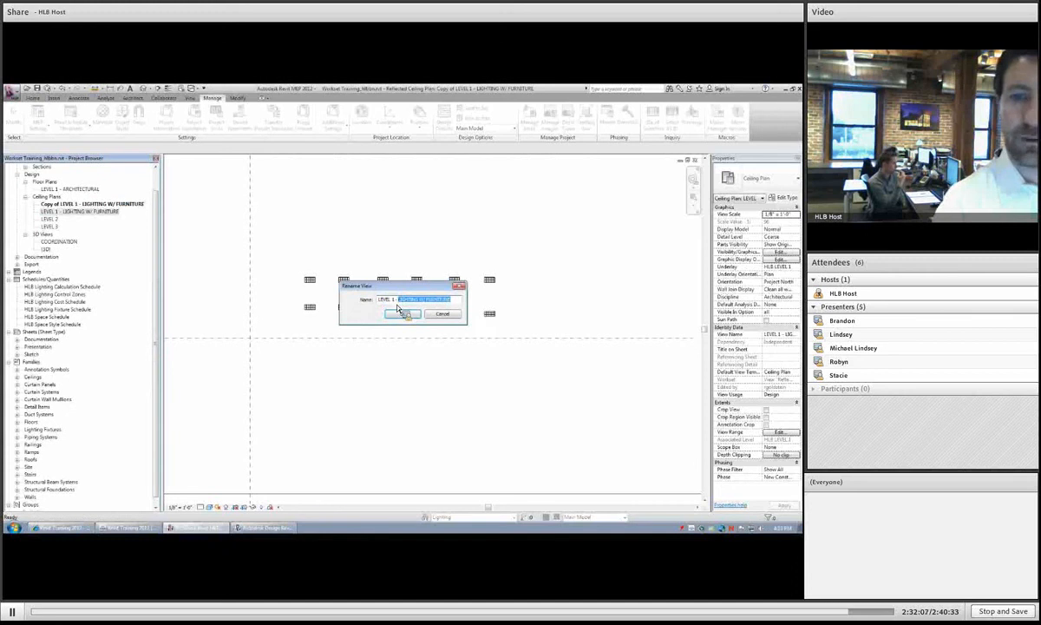
type("OPTIONS")
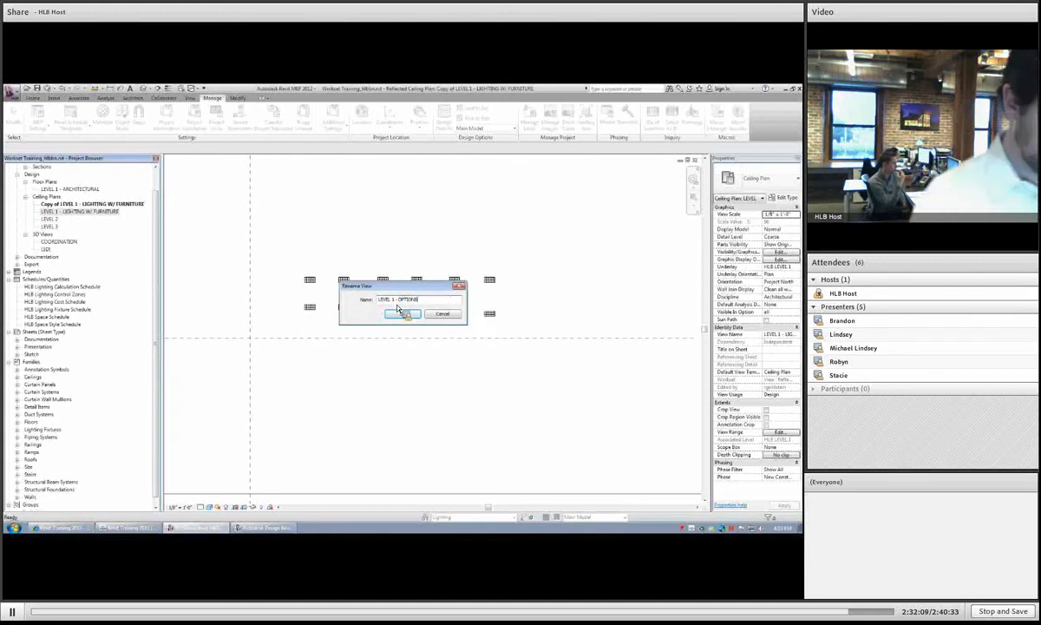
key("BackSpace")
type("1")
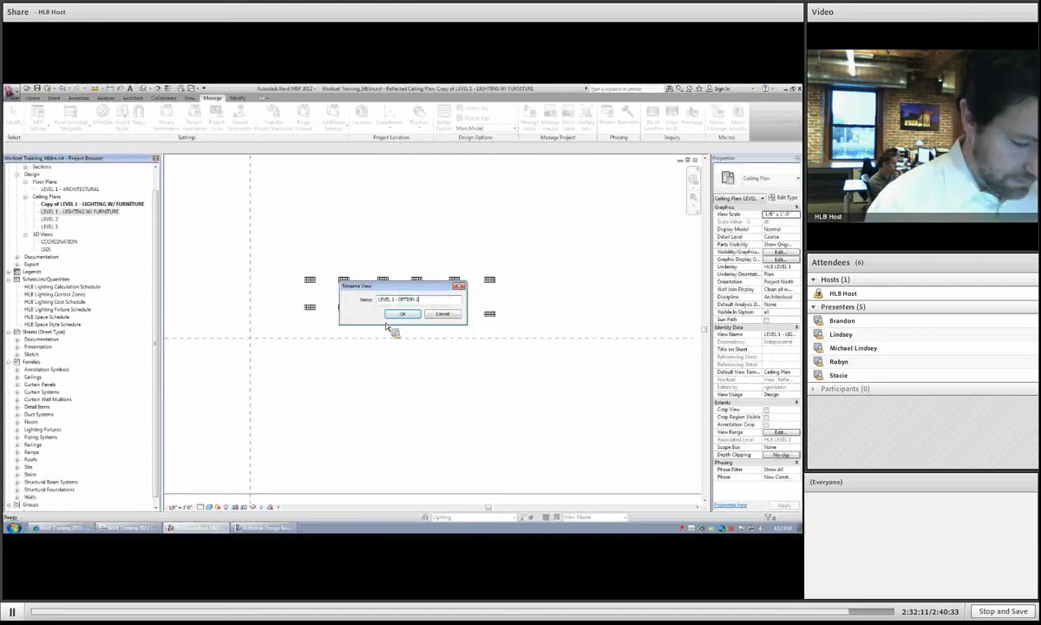
left_click(401, 314)
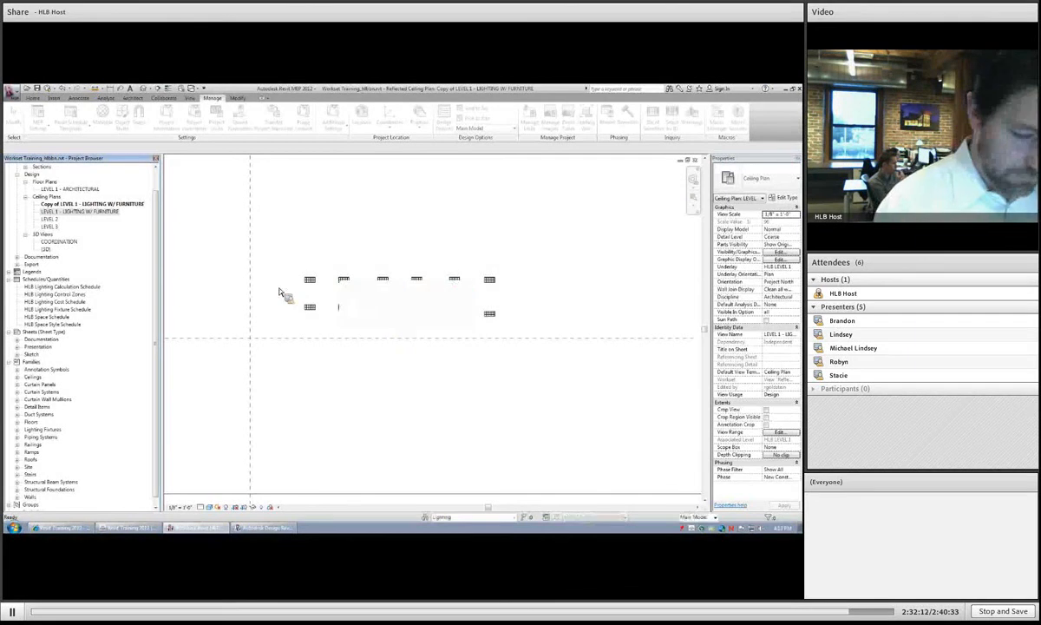
right_click(76, 210)
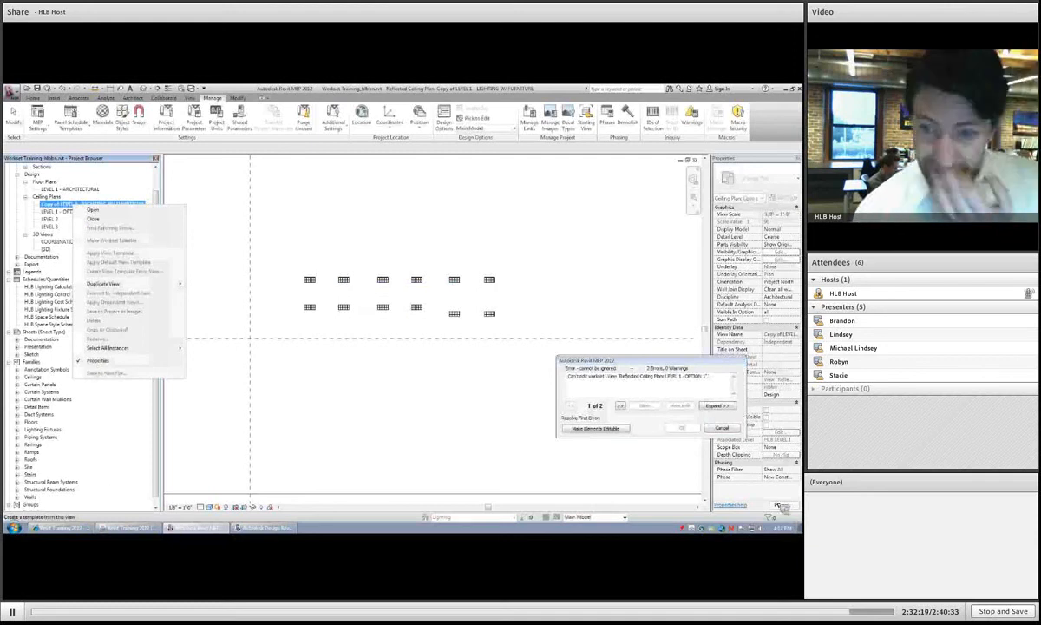
left_click(614, 432)
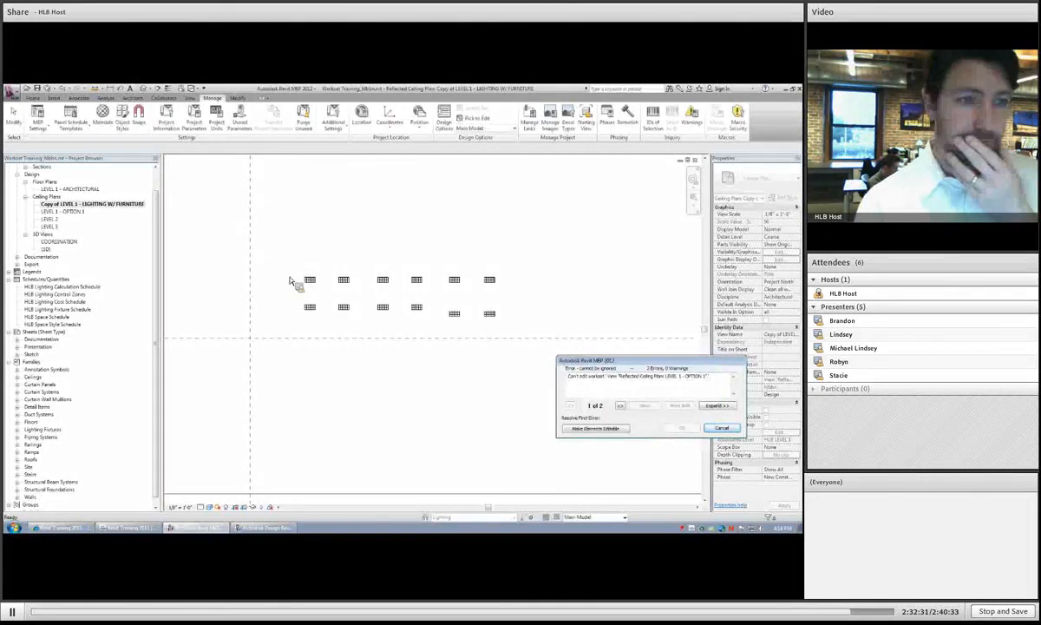
left_click(722, 428)
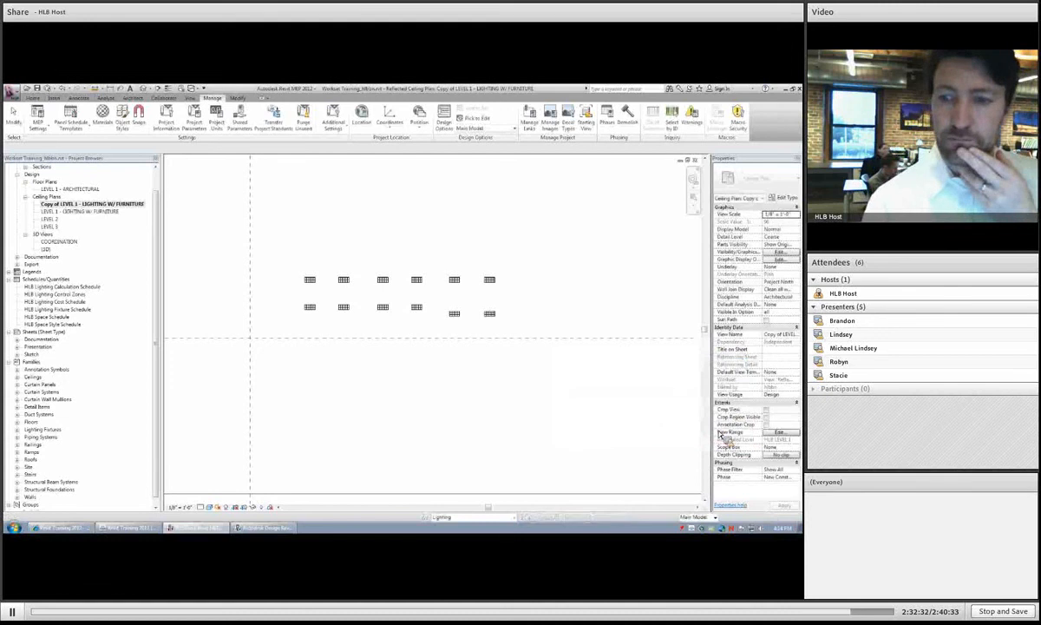
- Duplicate the LEVEL 1 - LIGHTING W/ FURNITURE ceiling plan again and name the second copy LEVEL 1 - OPTION 1
right_click(62, 206)
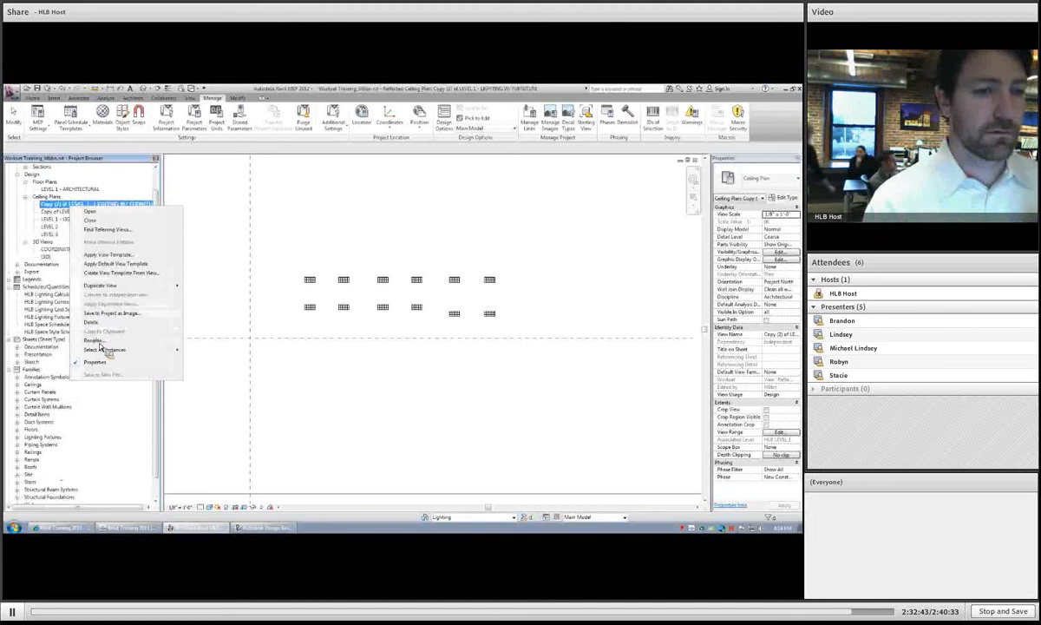
left_click(85, 336)
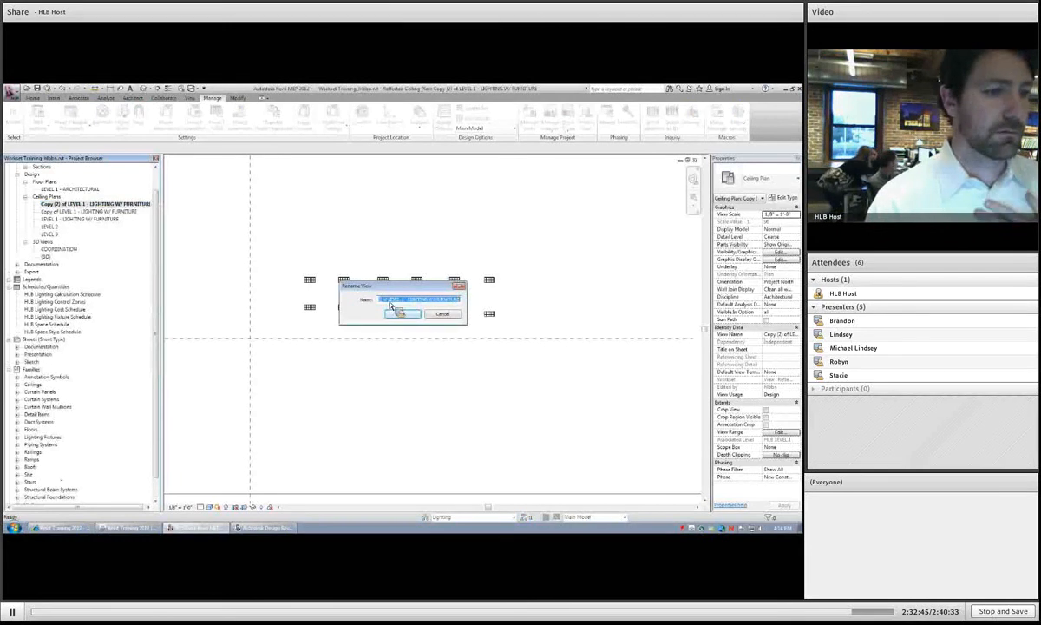
left_click_drag(405, 299, 440, 308)
key("Delete")
type("OP")
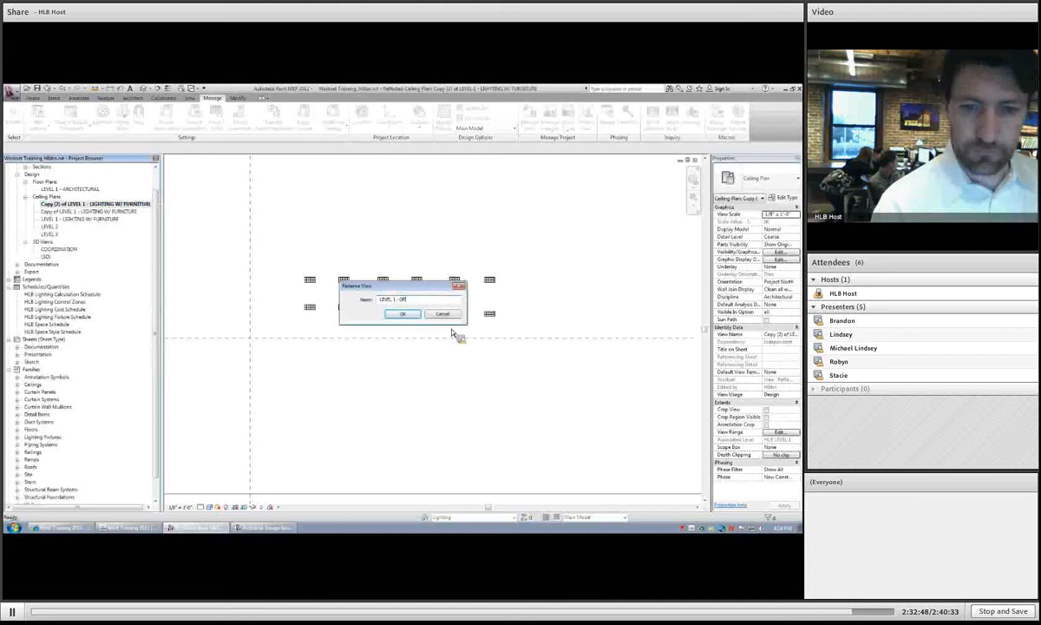
type("TION 1")
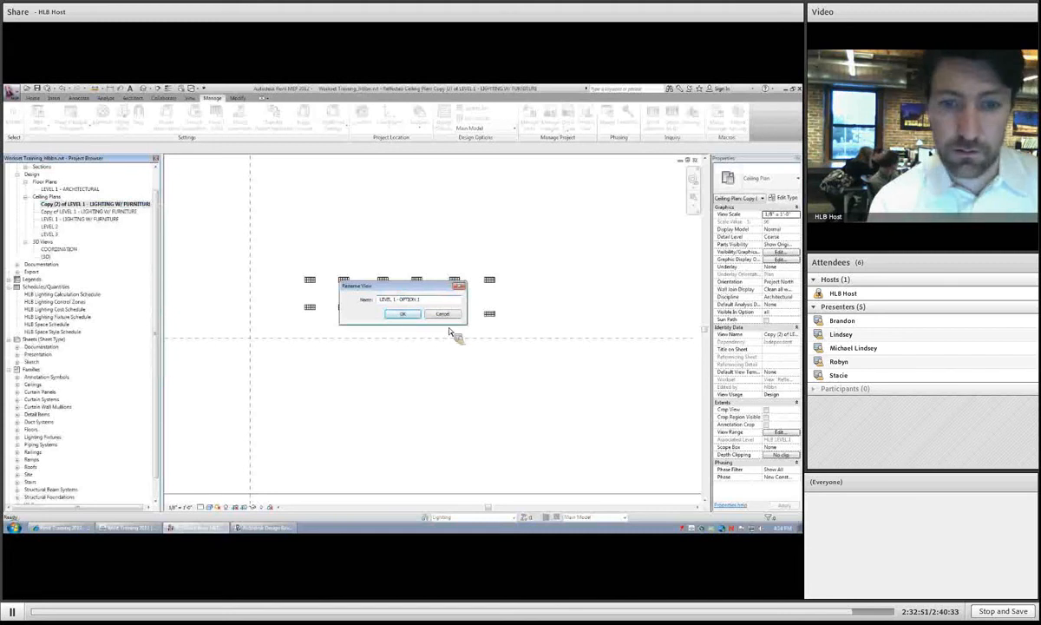
key("Return")
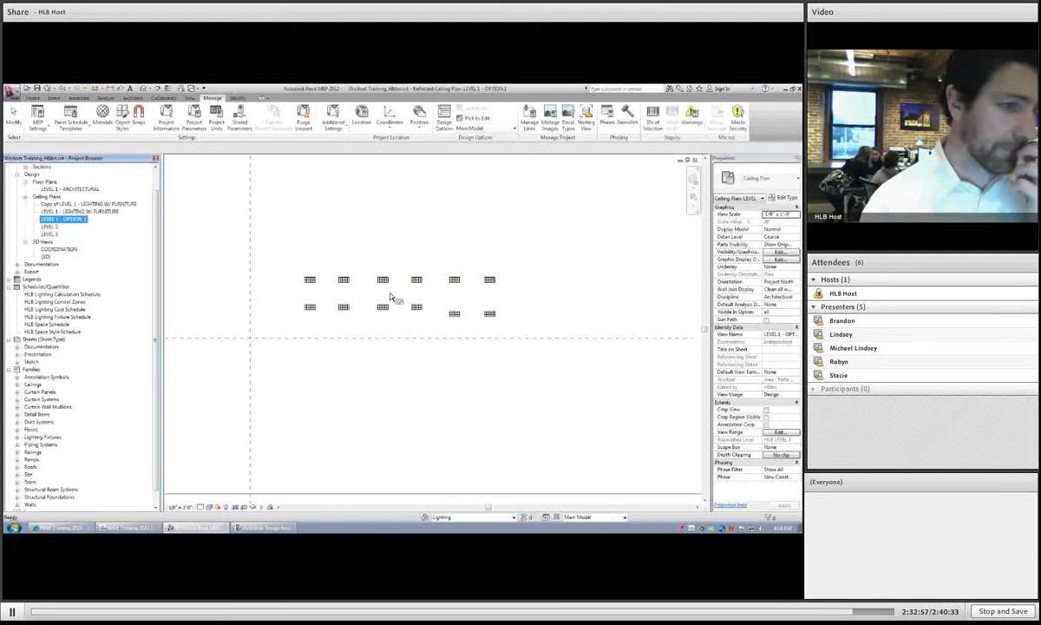
- Rename the copy of the LEVEL 1 - LIGHTING W/ FURNITURE ceiling plan as LEVEL 1 - OPTION 2
left_click_drag(398, 304, 451, 302)
key("BackSpace")
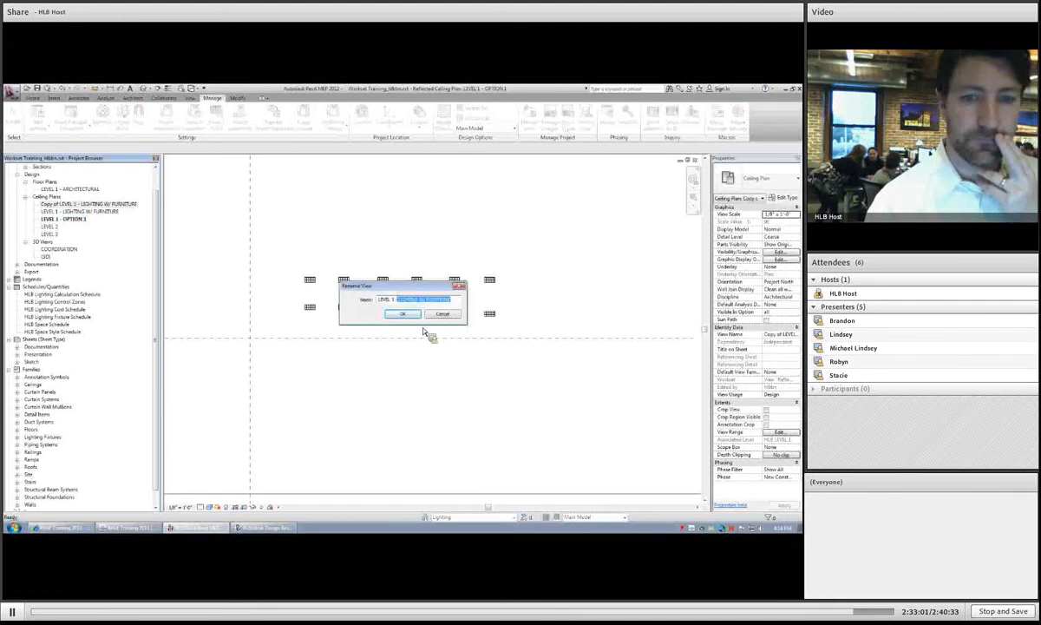
type("OPTION 1")
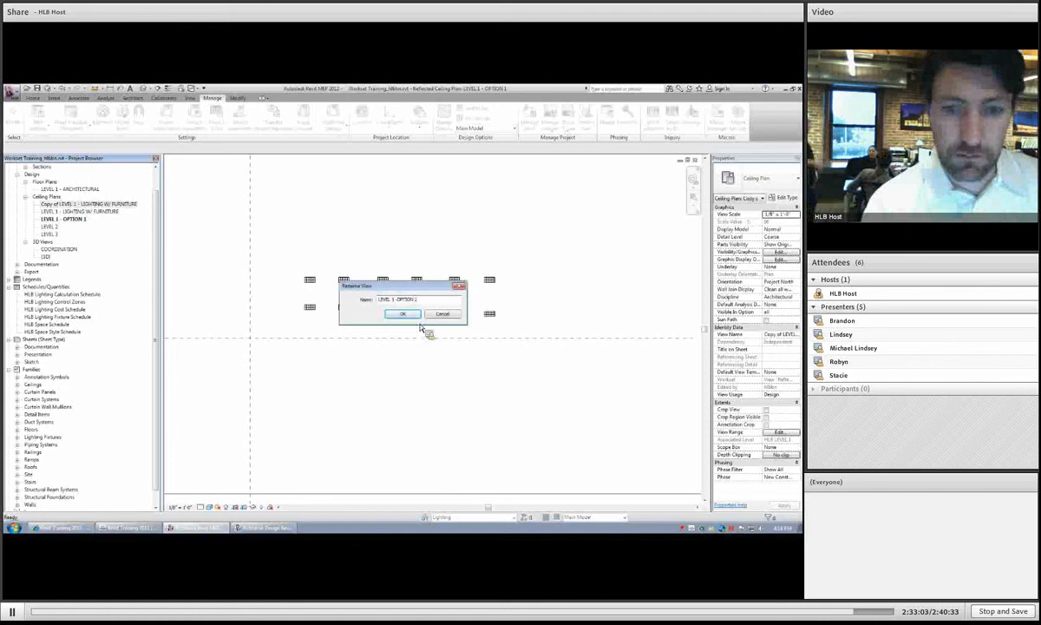
left_click(404, 314)
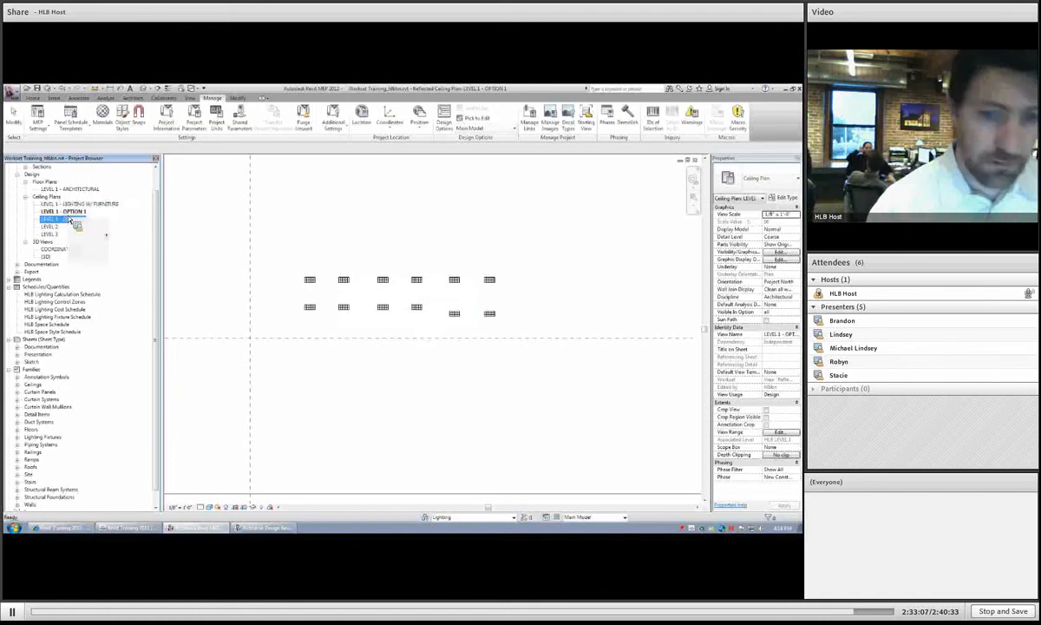
- Duplicate the LEVEL 1 - OPTION 2 ceiling plan and name the copy LEVEL 1 - OPTION 3
right_click(80, 220)
mouse_move(131, 296)
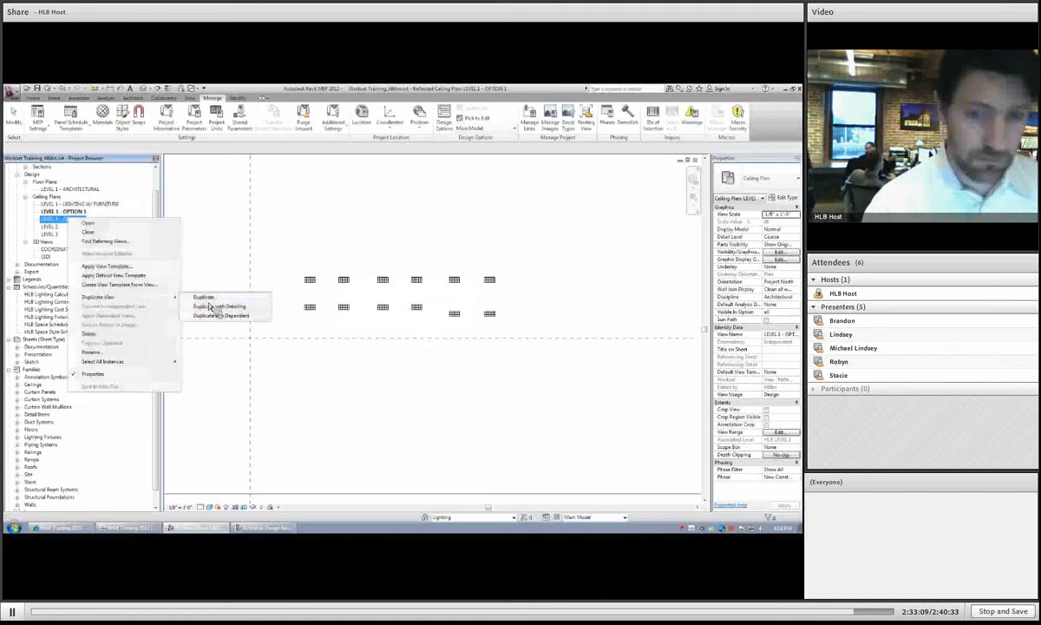
left_click(209, 306)
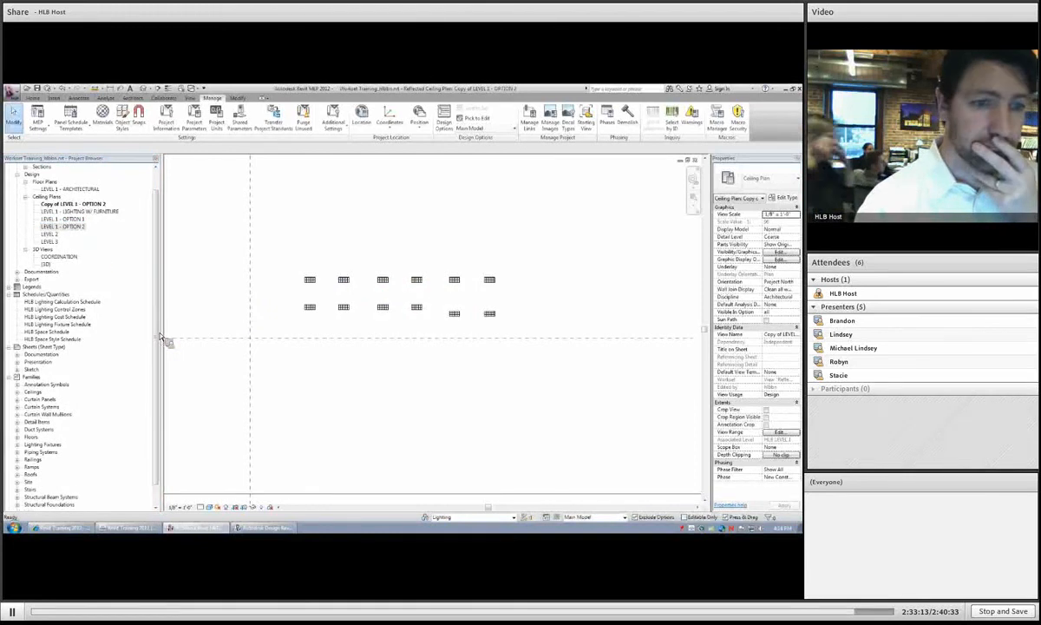
key("F2")
left_click_drag(396, 301, 362, 306)
key("BackSpace")
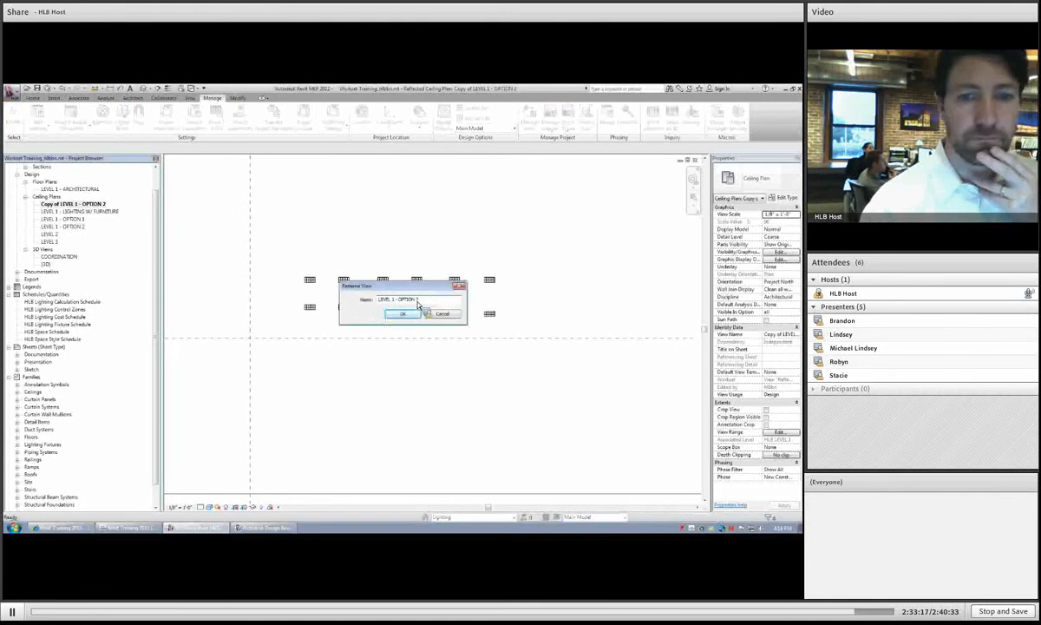
type("3")
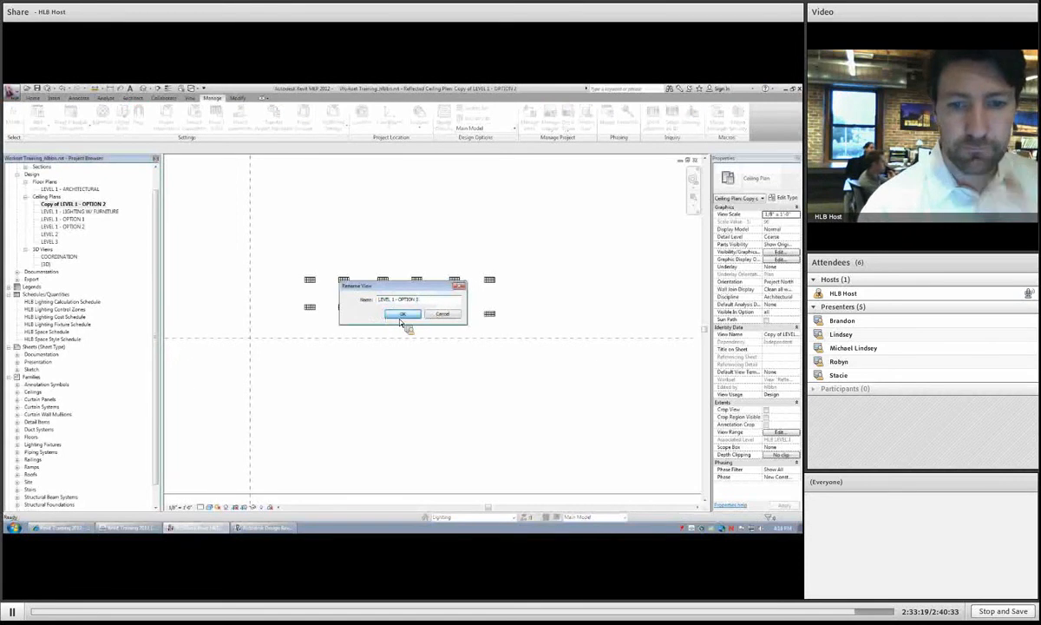
left_click(401, 317)
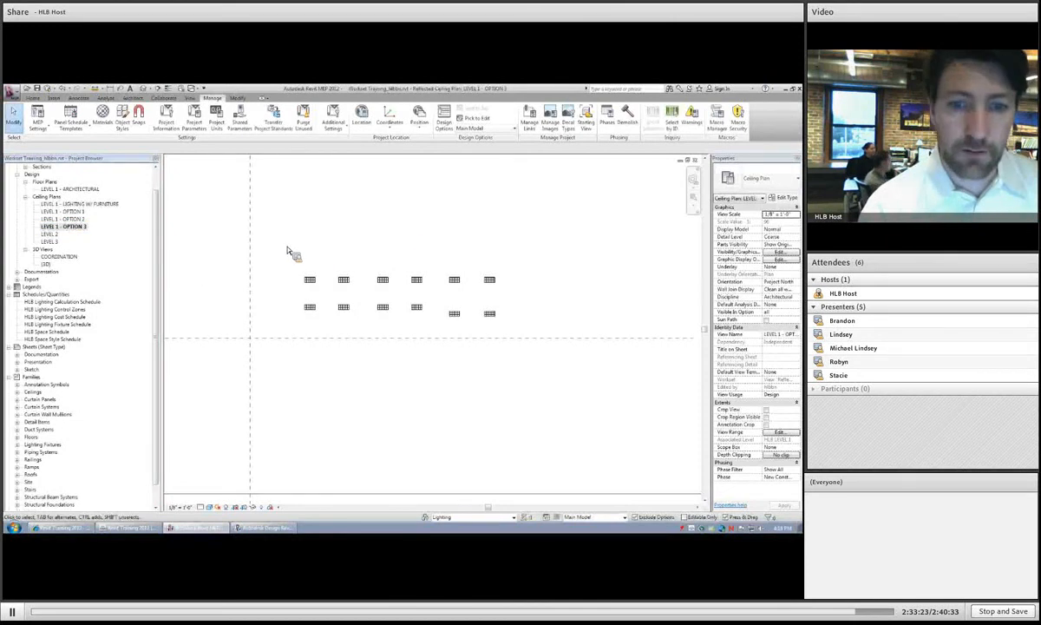
- Copy the Flr-01-clg.dwg background from LEVEL 1 - LIGHTING W/ FURNITURE and paste it in the same place in LEVEL 1 - OPTION 1
key("v")
key("g")
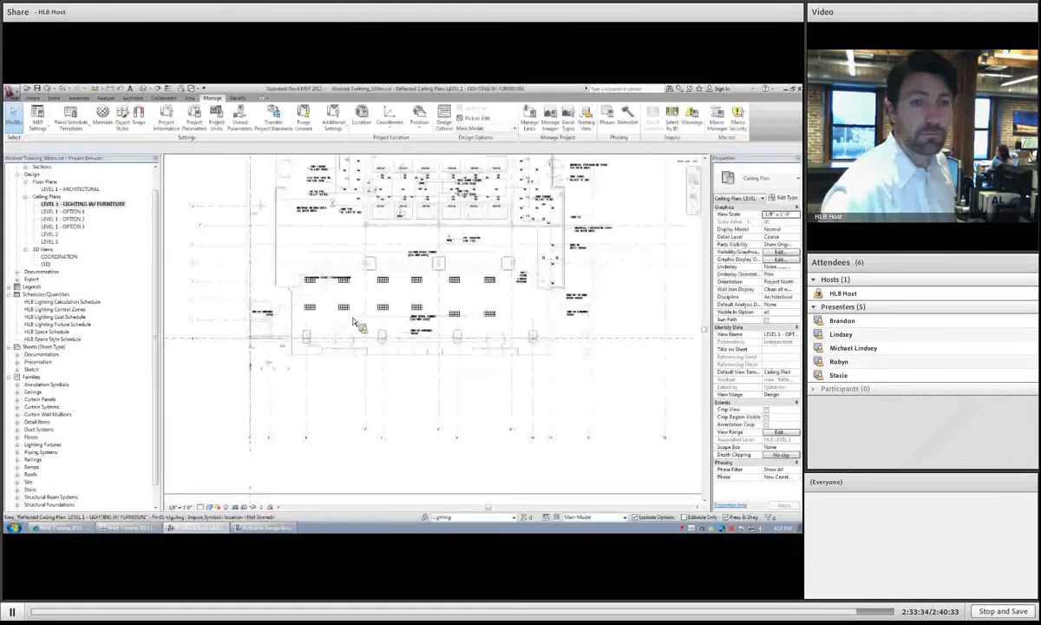
left_click(386, 269)
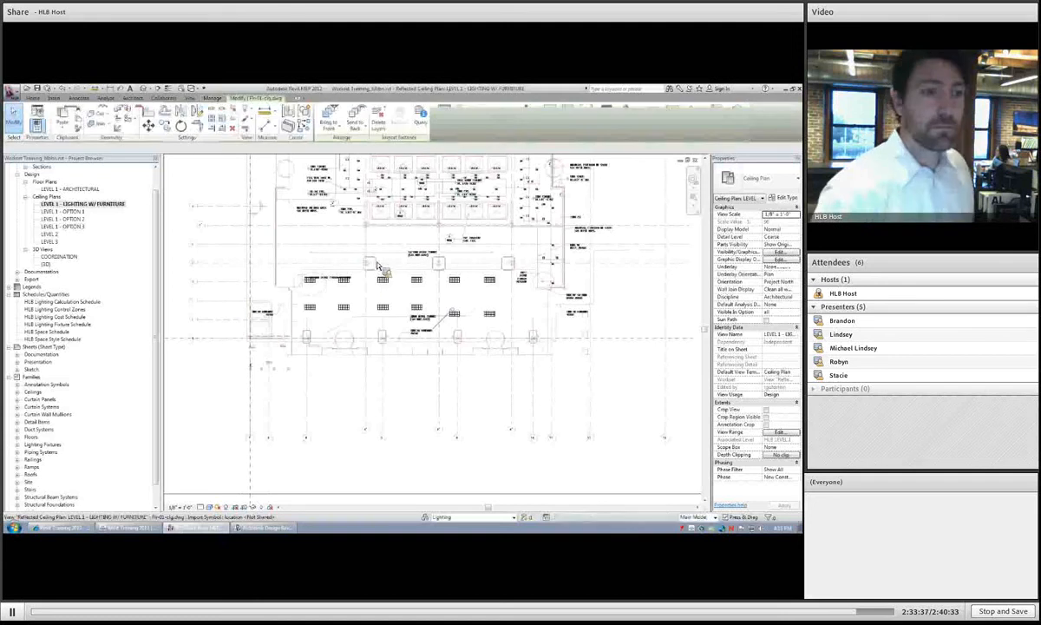
left_click(60, 212)
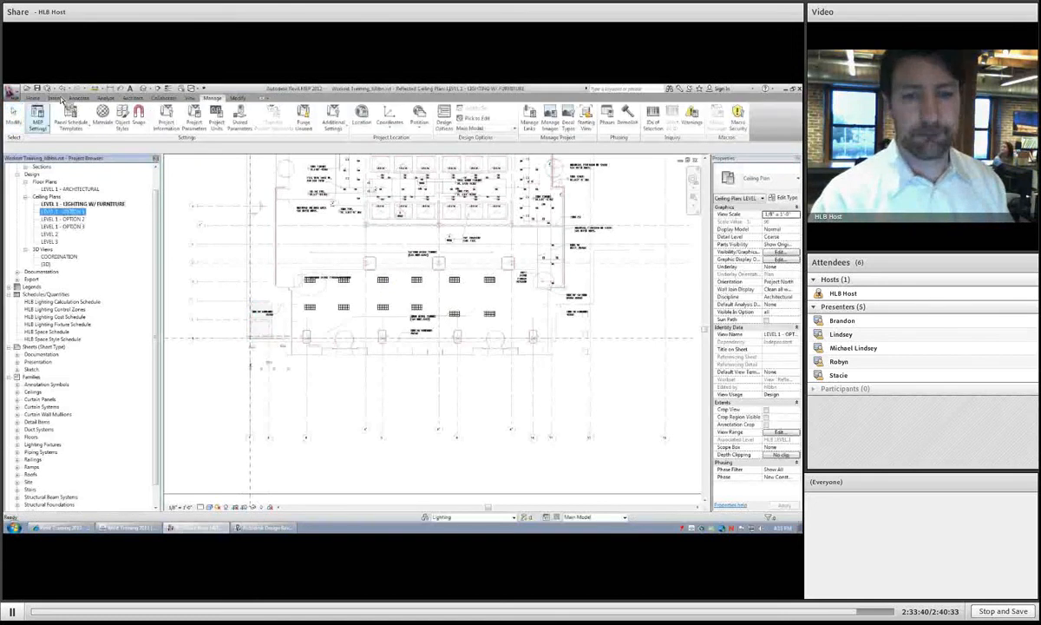
right_click(58, 215)
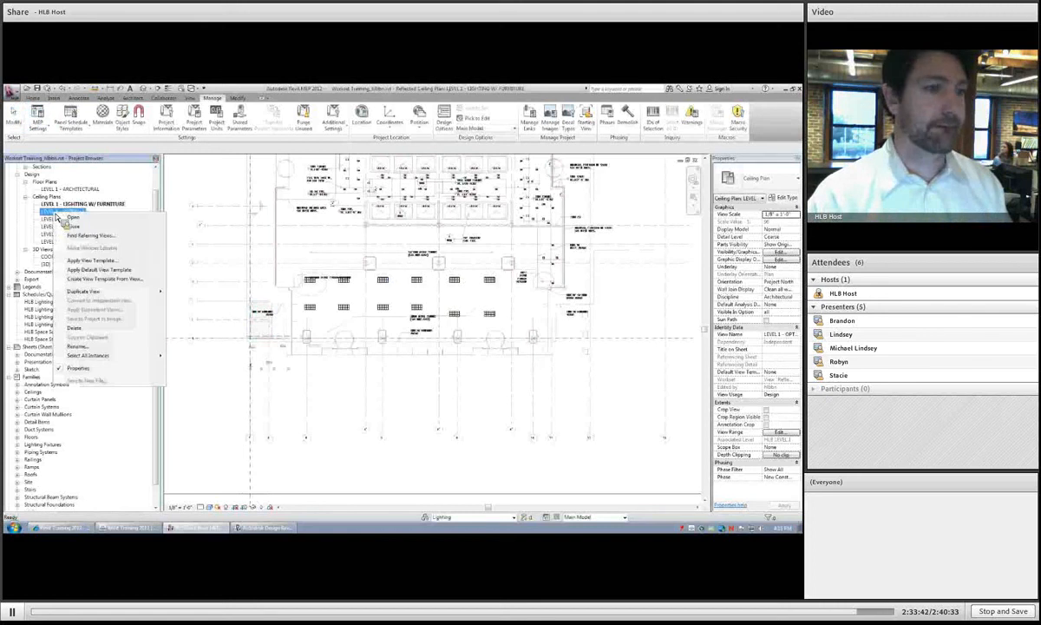
left_click(71, 216)
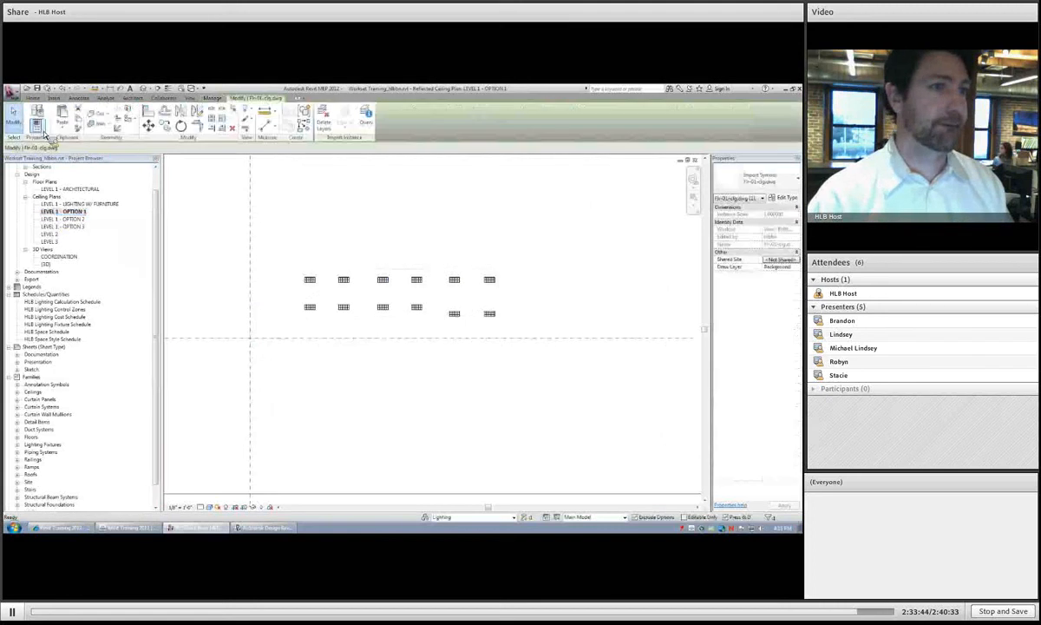
left_click(62, 127)
left_click(73, 191)
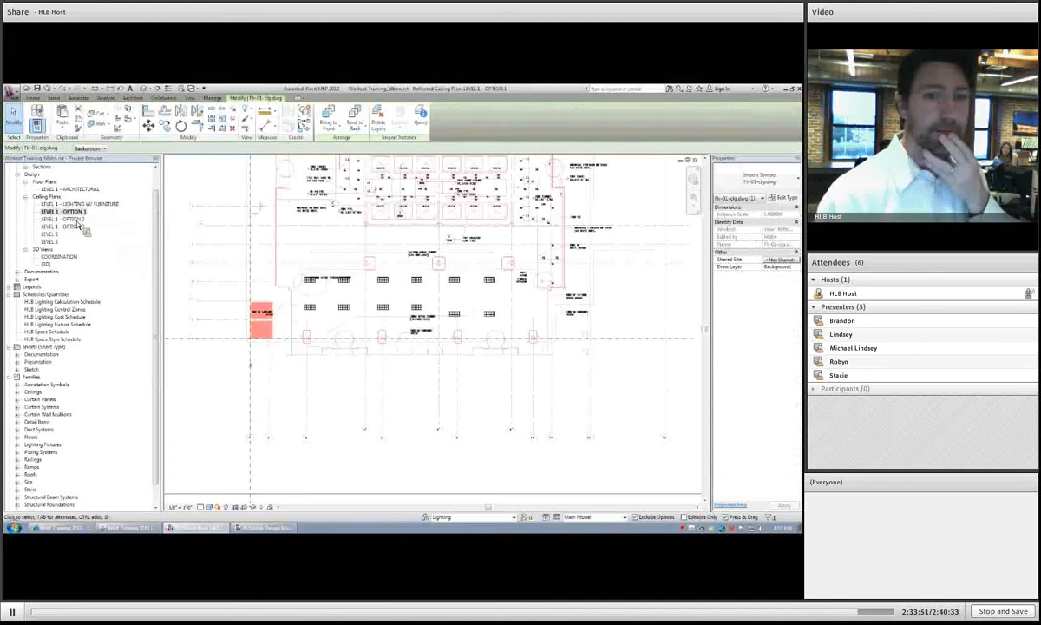
- Paste the copied CAD ceiling background in the same place in the LEVEL 1 - OPTION 3 ceiling plan
double_click(63, 226)
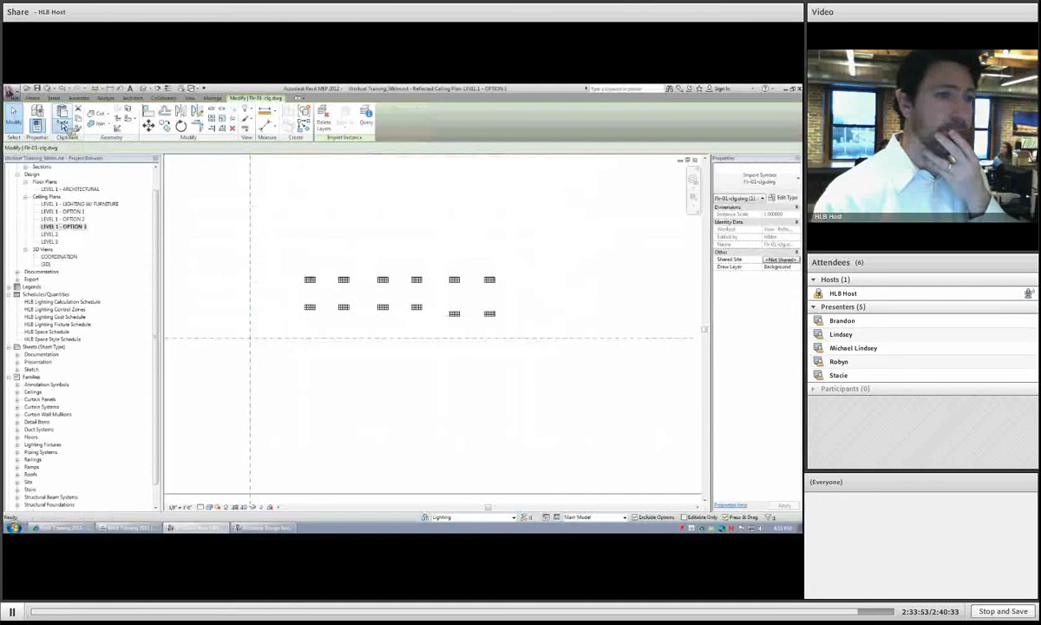
left_click(63, 128)
left_click(88, 195)
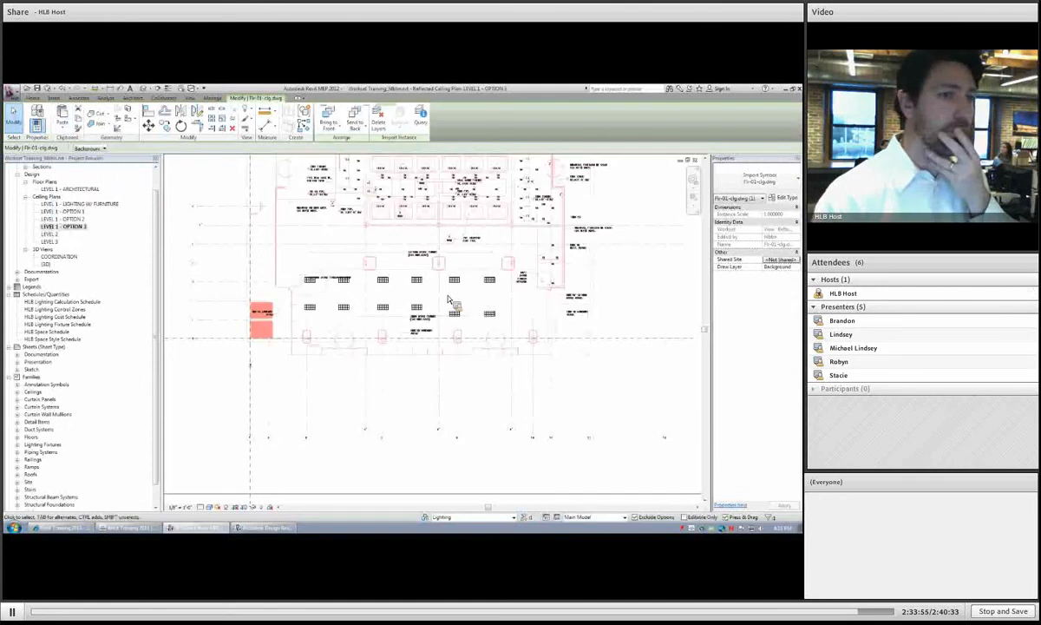
- Set the LEVEL 1 - OPTION 3 view's visibility overrides to show Option 3 (primary) of the LOADING DOCK LIGHTING set
key("v")
key("g")
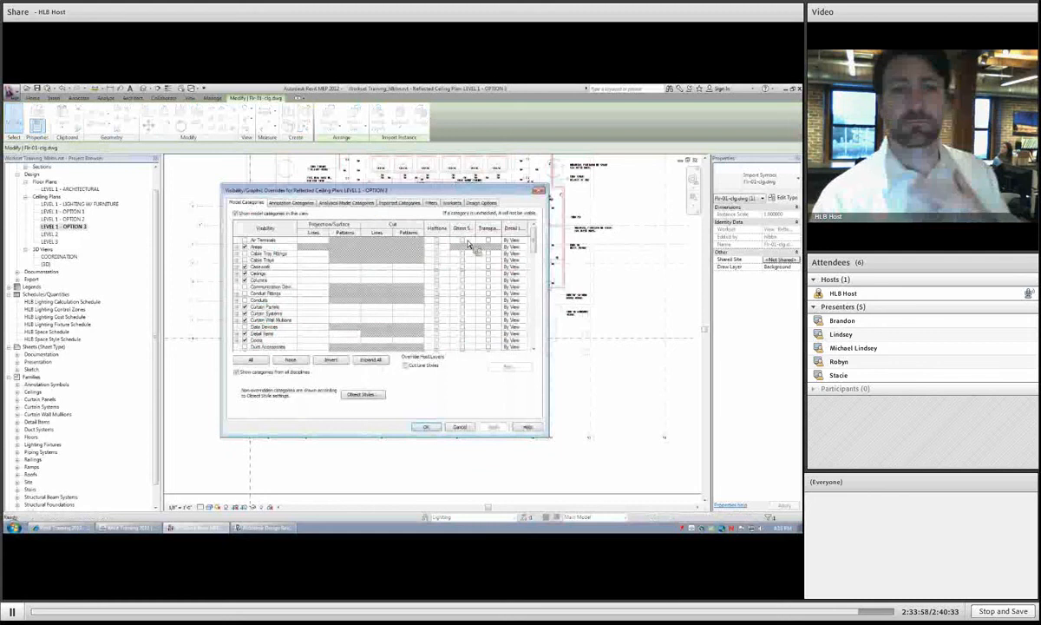
left_click(482, 202)
left_click(525, 227)
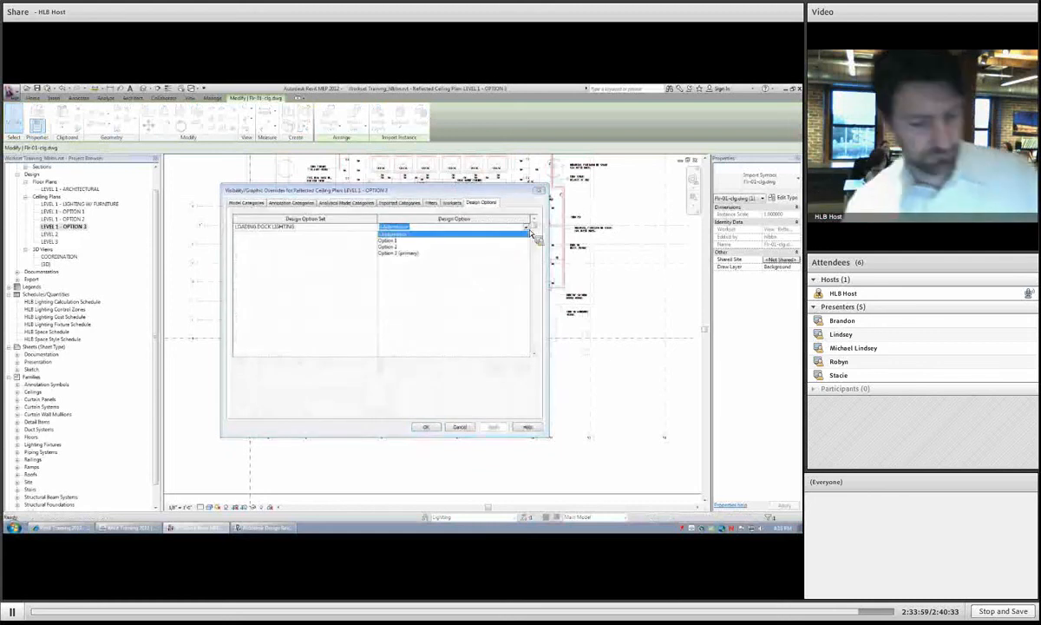
left_click(431, 248)
left_click(425, 427)
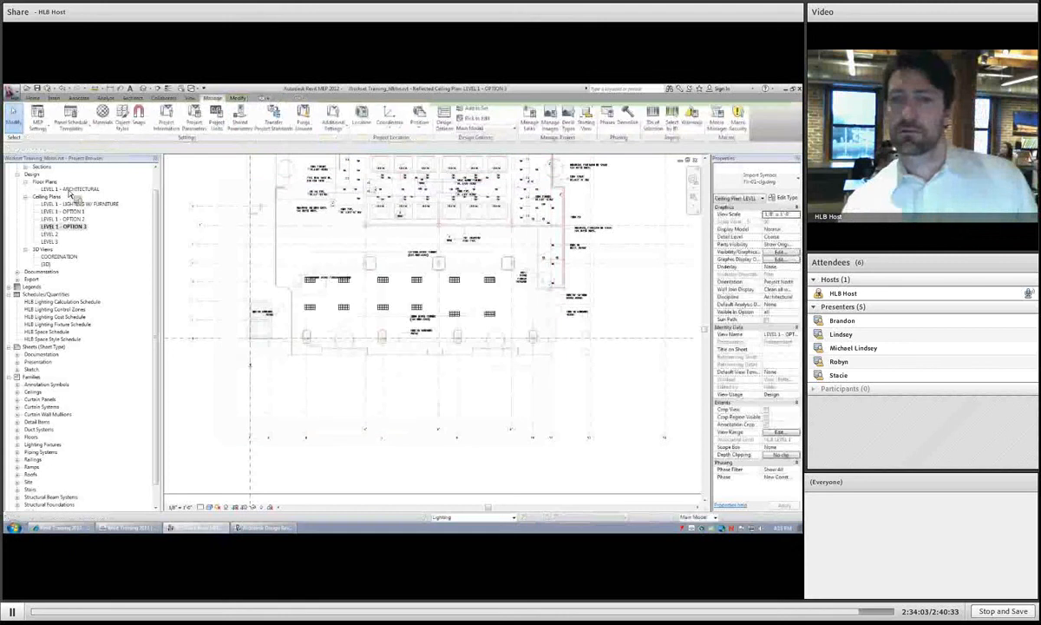
- Set the LEVEL 1 - OPTION 2 view's visibility overrides to show Option 2 of the LOADING DOCK LIGHTING set
left_click(67, 219)
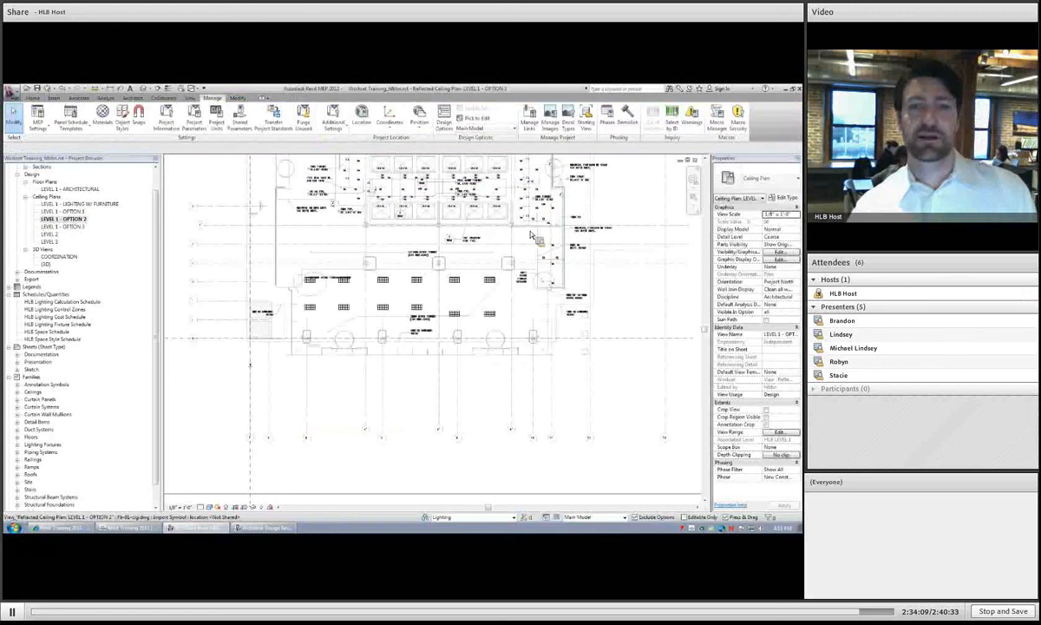
key("v")
key("v")
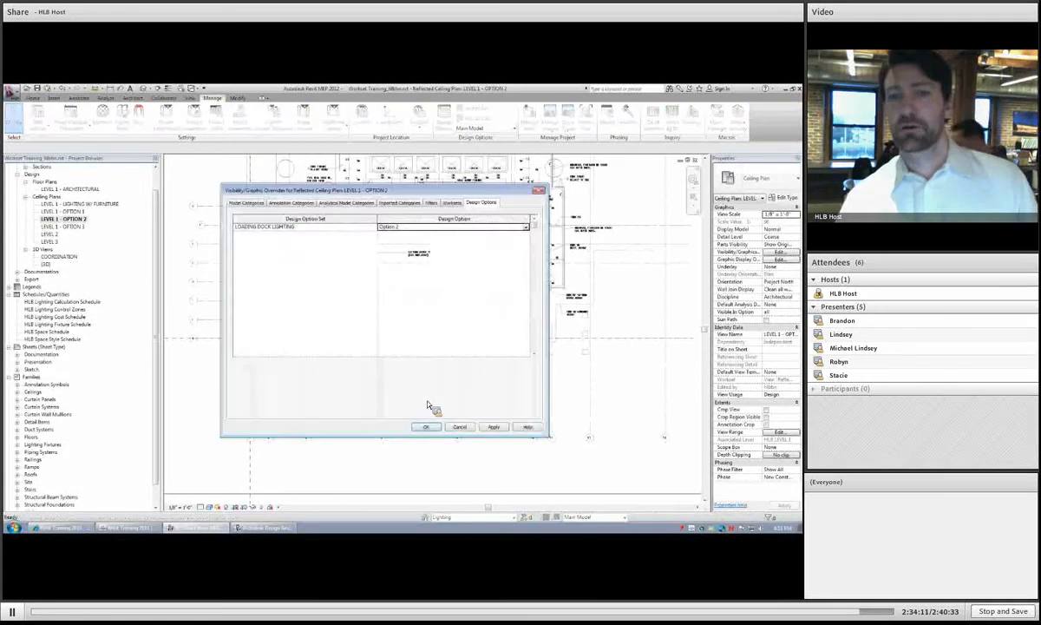
left_click(426, 426)
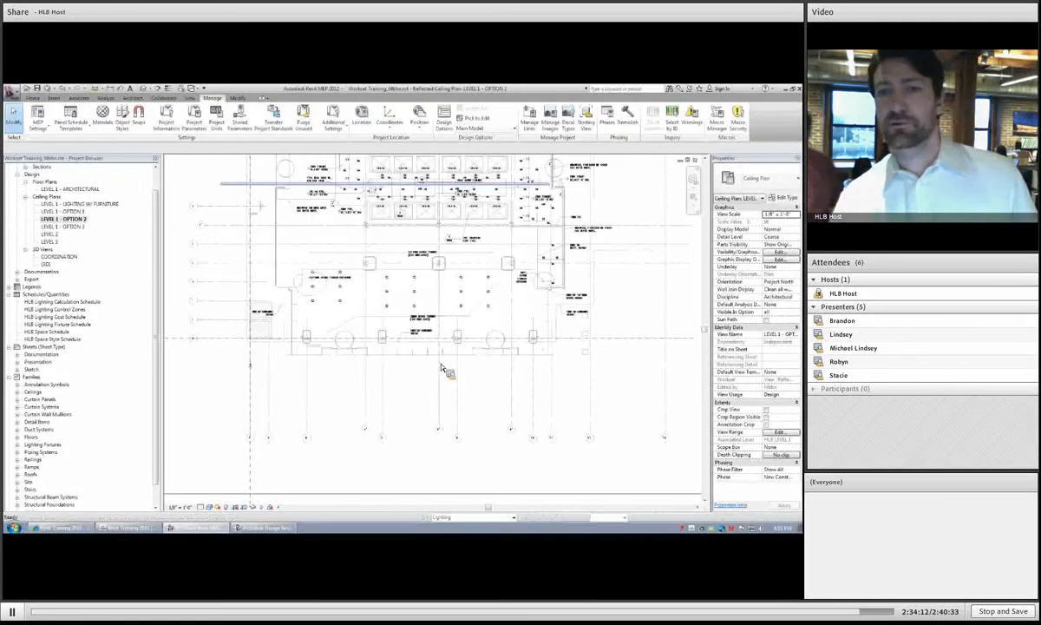
- Set the LEVEL 1 - OPTION 1 view's visibility overrides to show Option 1 of the LOADING DOCK LIGHTING set
double_click(68, 211)
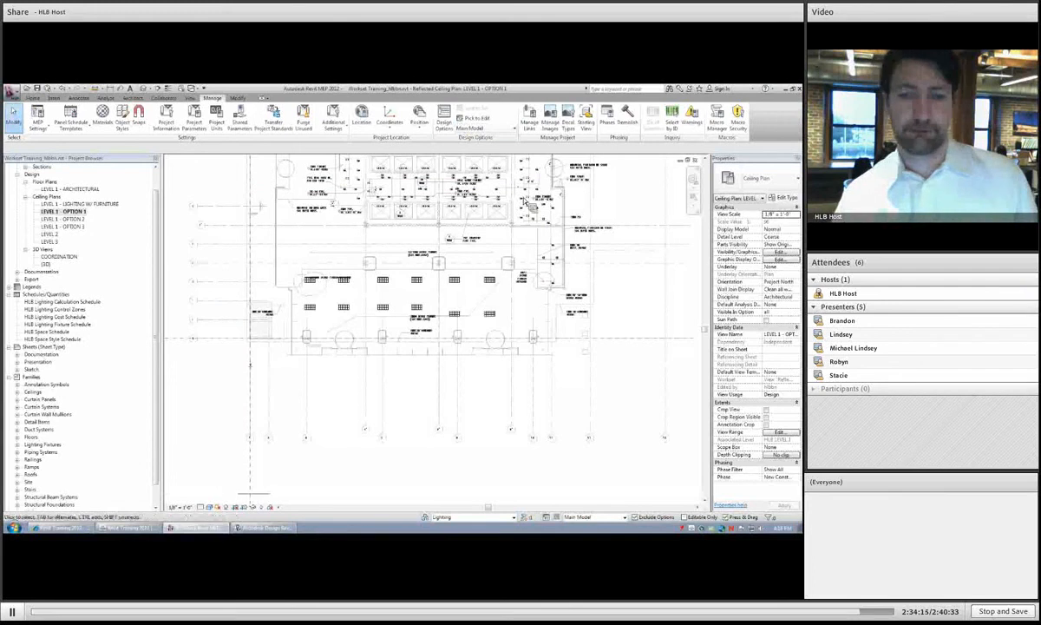
key("v")
key("v")
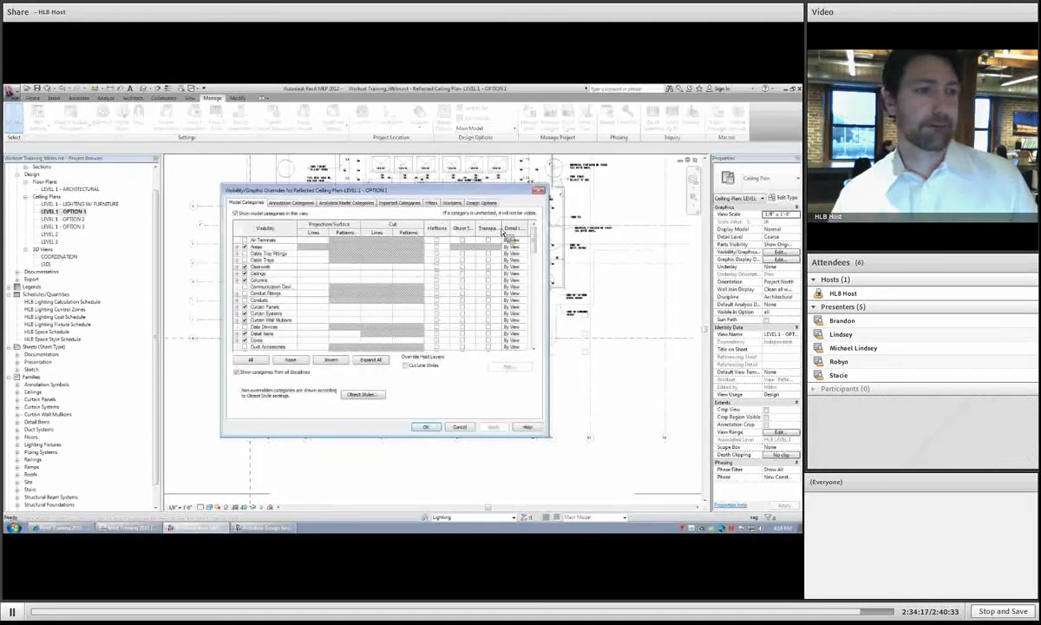
left_click(481, 202)
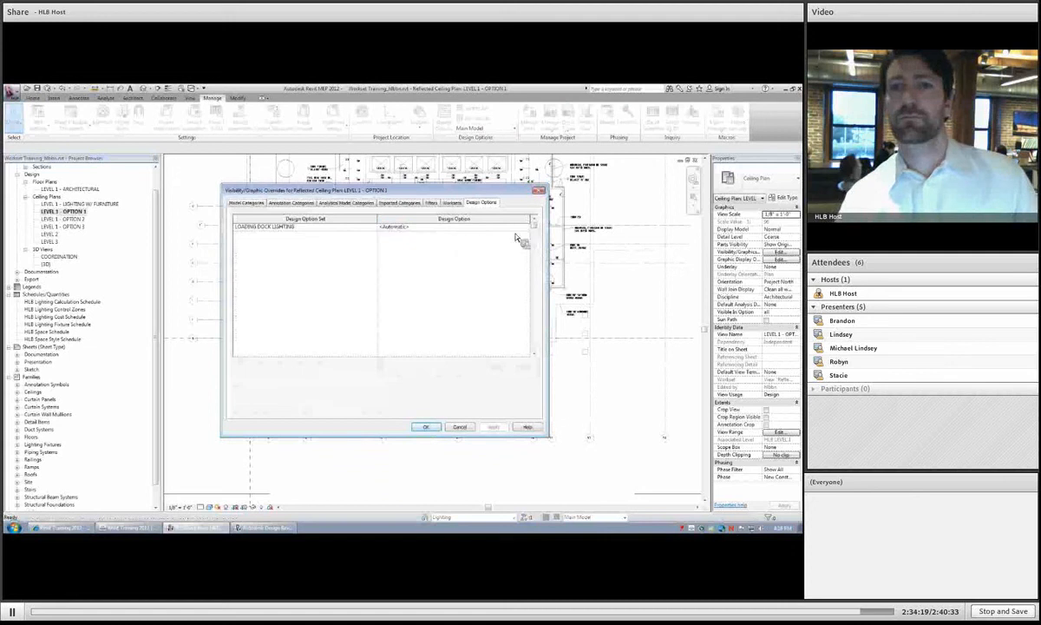
left_click(441, 225)
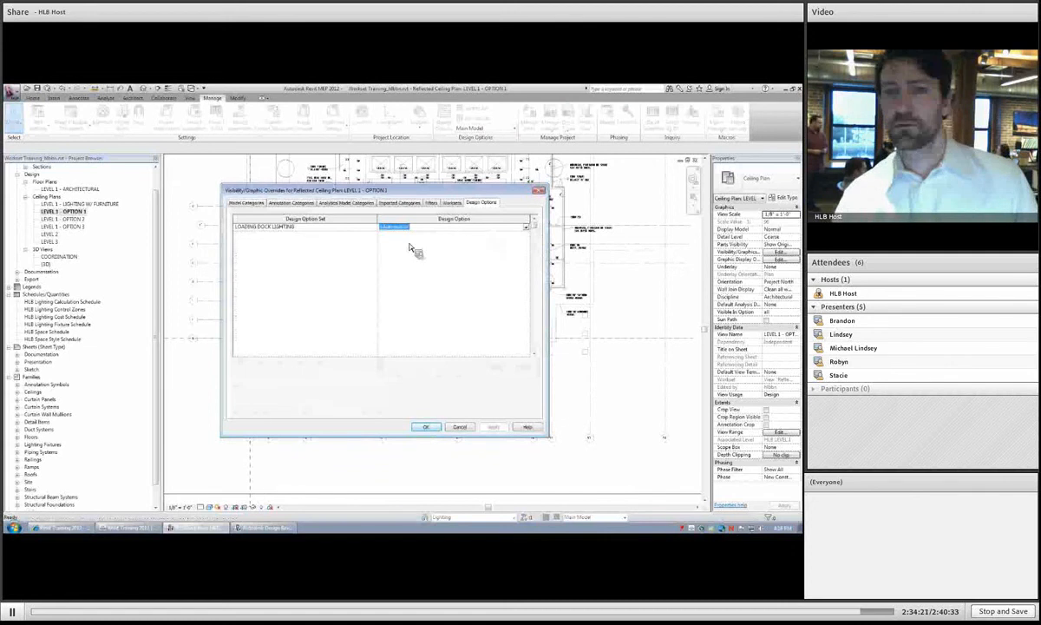
left_click(503, 227)
left_click(387, 242)
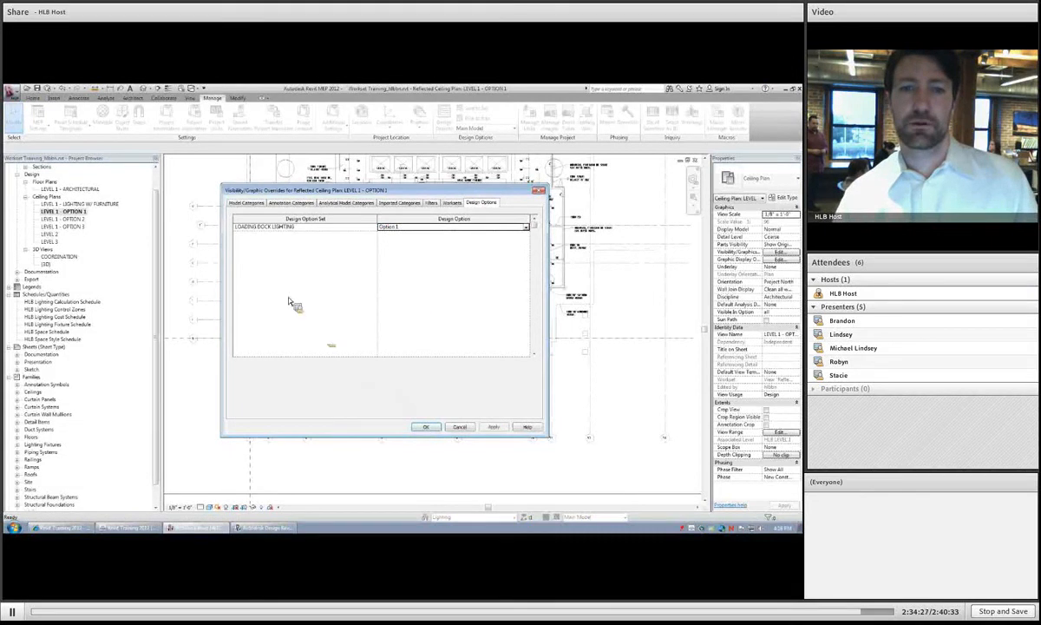
key("Escape")
- Tile all the open ceiling plan views in the drawing area
key("w")
key("t")
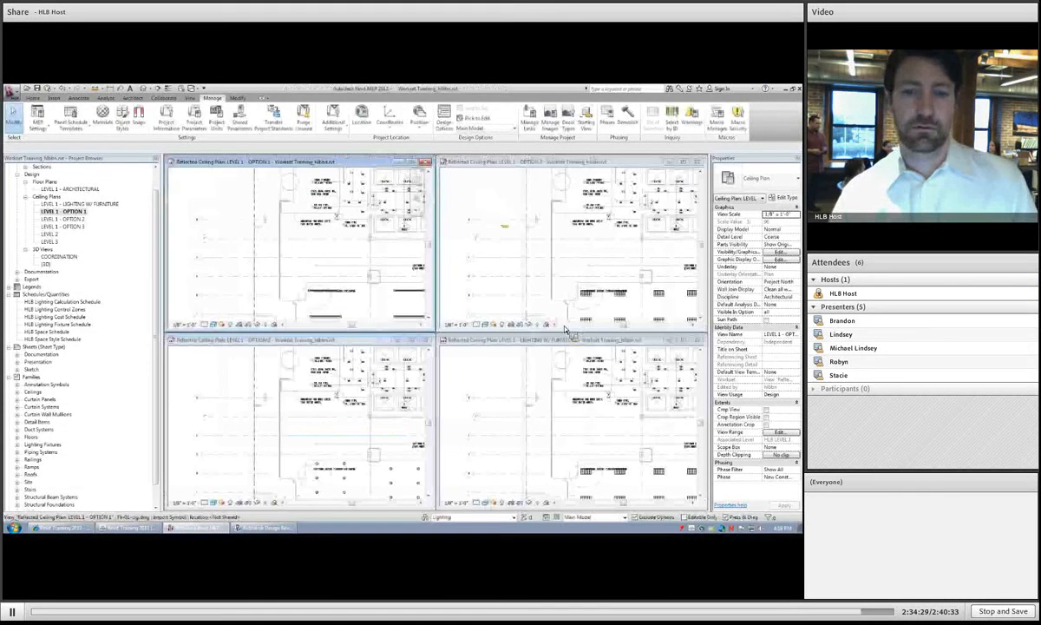
left_click(322, 261)
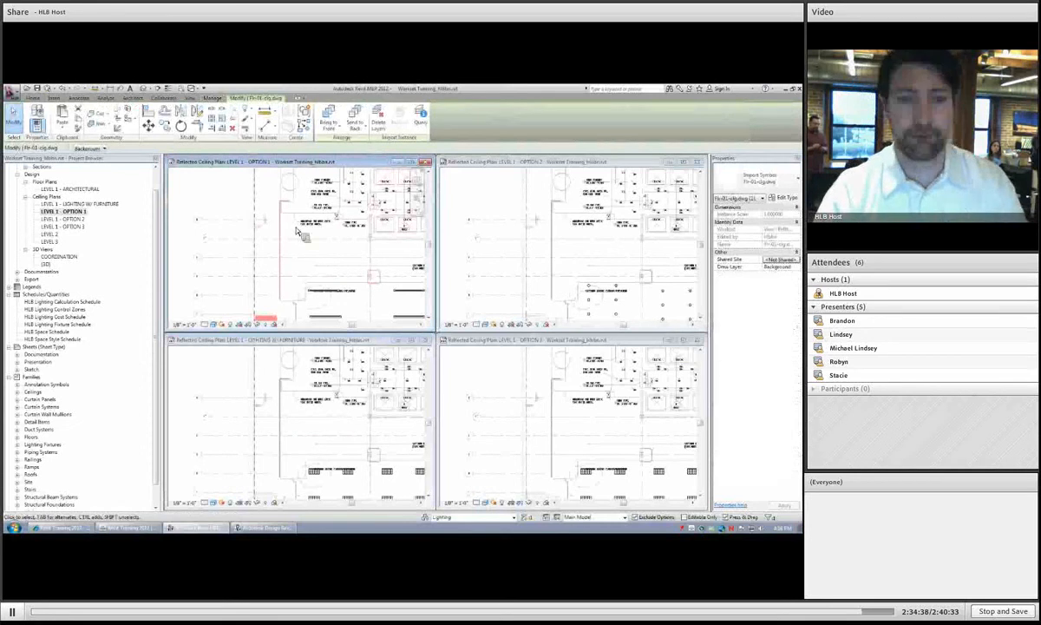
- Close the LEVEL 1 - LIGHTING W/ FURNITURE view and retile the three option ceiling plans to compare their loading dock lighting
left_click(425, 340)
left_click(229, 208)
key("w")
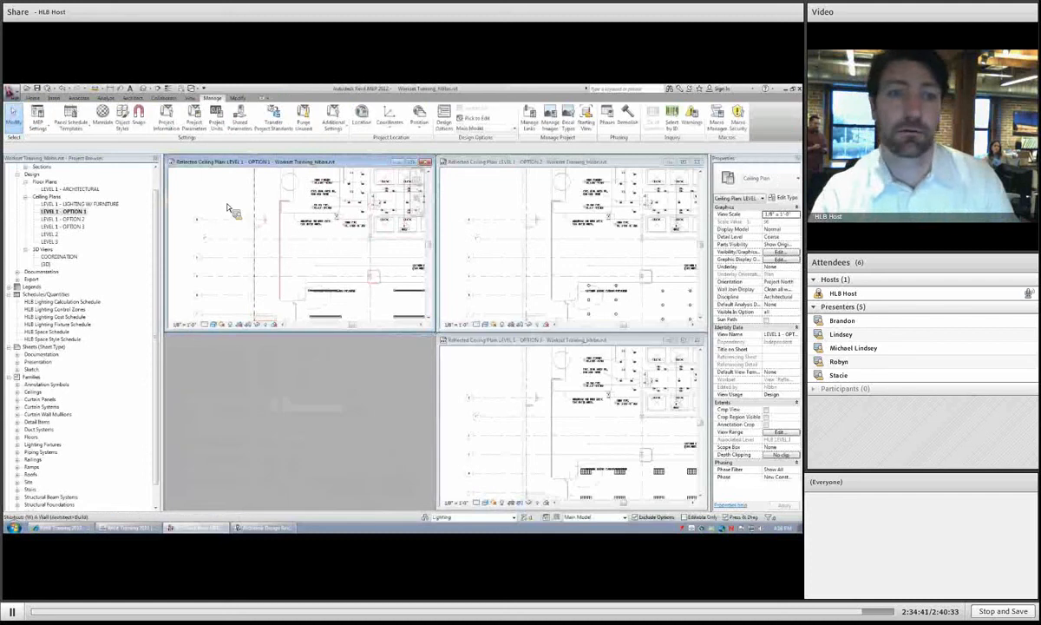
key("t")
middle_click_drag(556, 363, 553, 302)
middle_click_drag(401, 430, 326, 377)
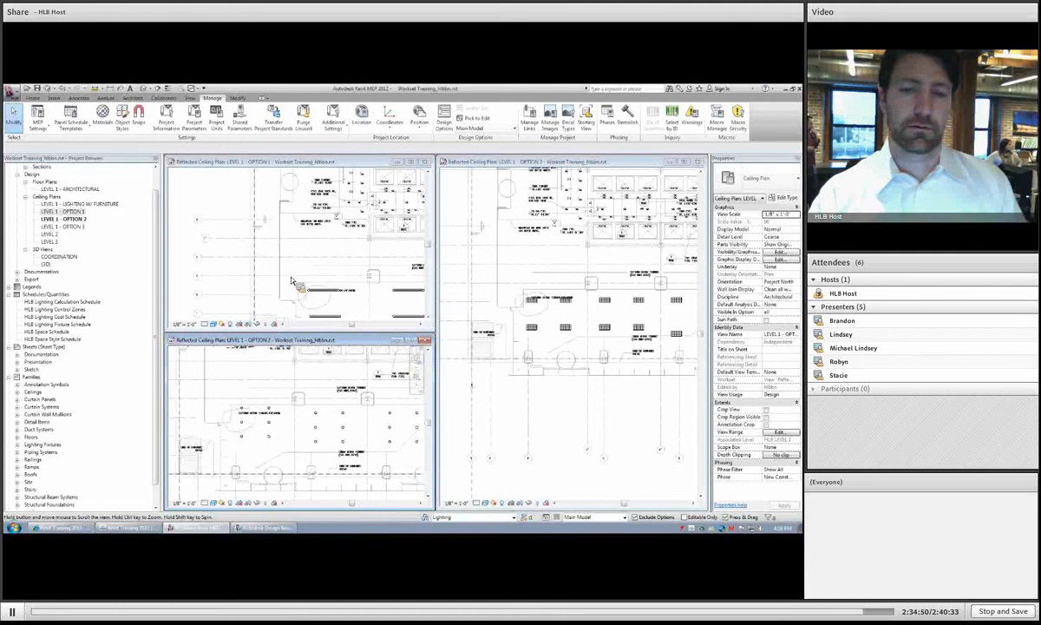
scroll(292, 282, "down", 2)
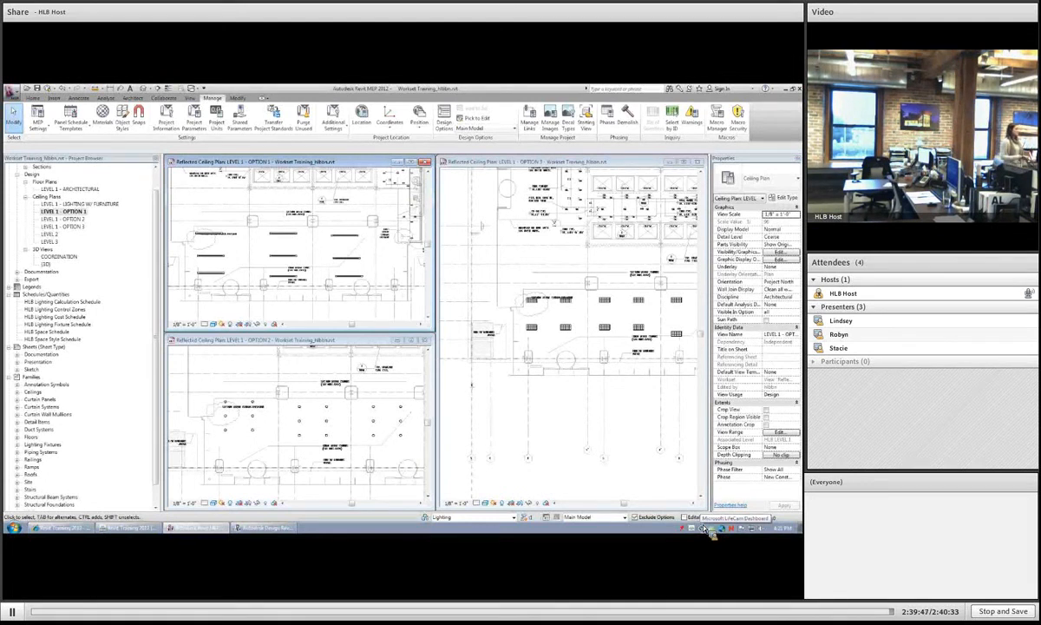
- Save the workset training project file with its new option ceiling plans
left_click(14, 91)
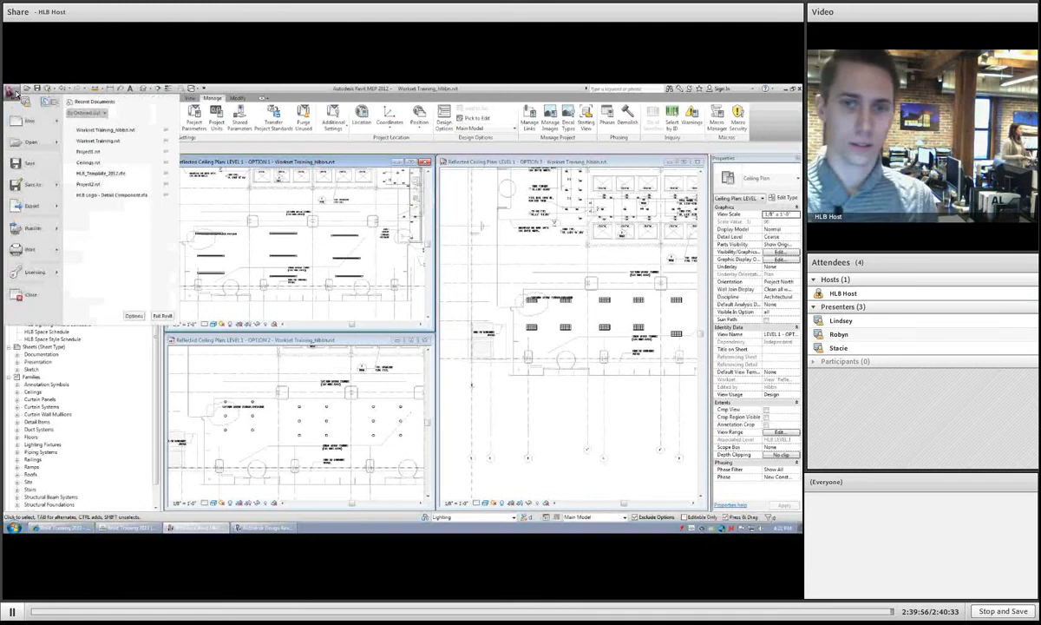
left_click(48, 166)
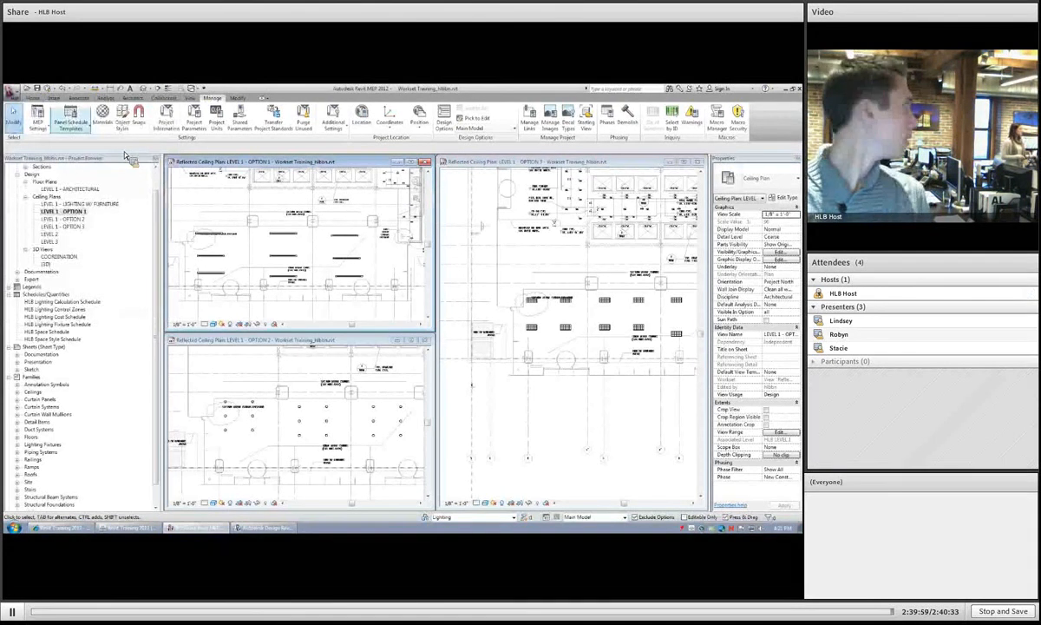
left_click(33, 98)
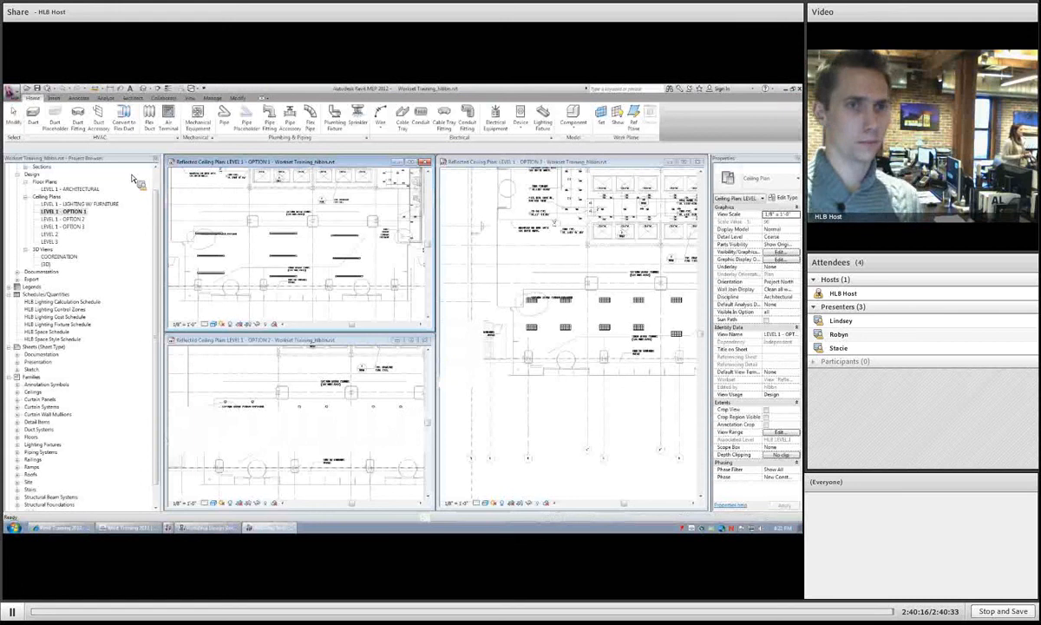
- Exit Revit, relinquishing elements and worksets, and switch to the Adobe Connect meeting window
left_click(12, 90)
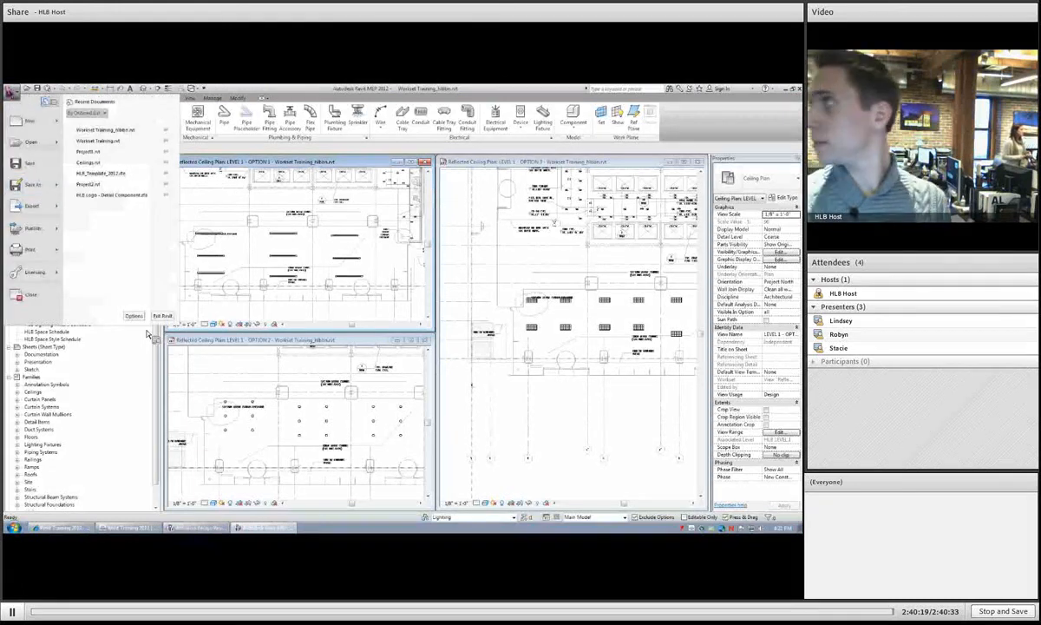
left_click(168, 315)
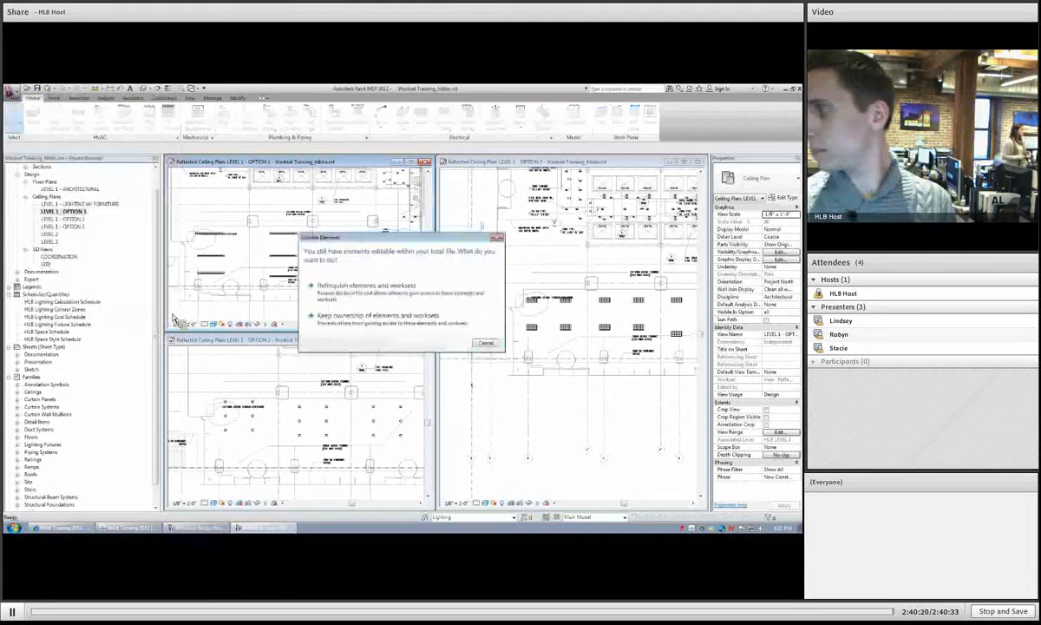
left_click(389, 284)
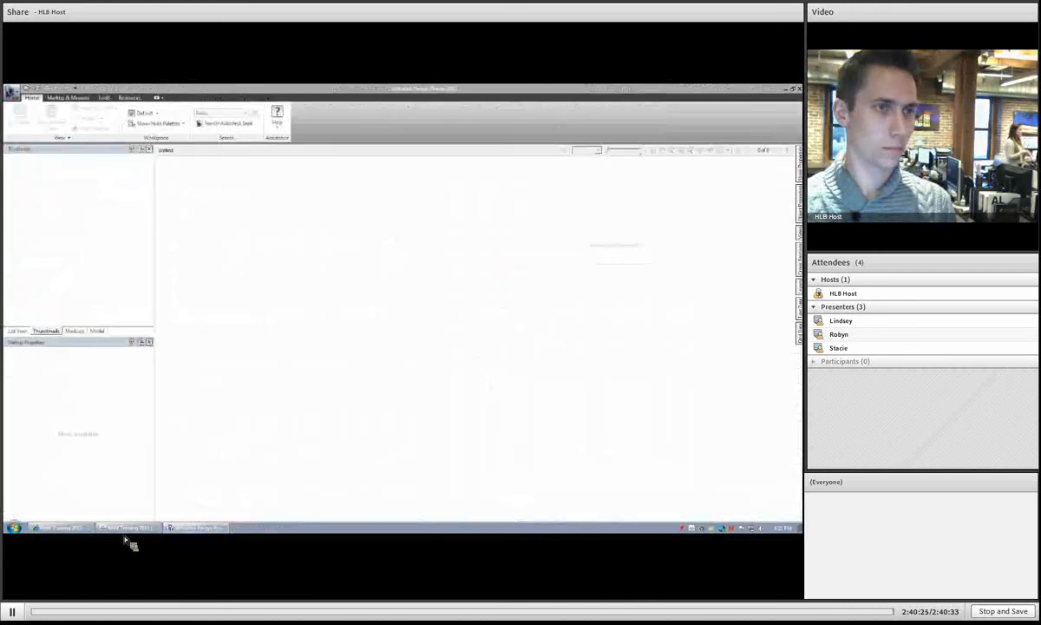
left_click(126, 529)
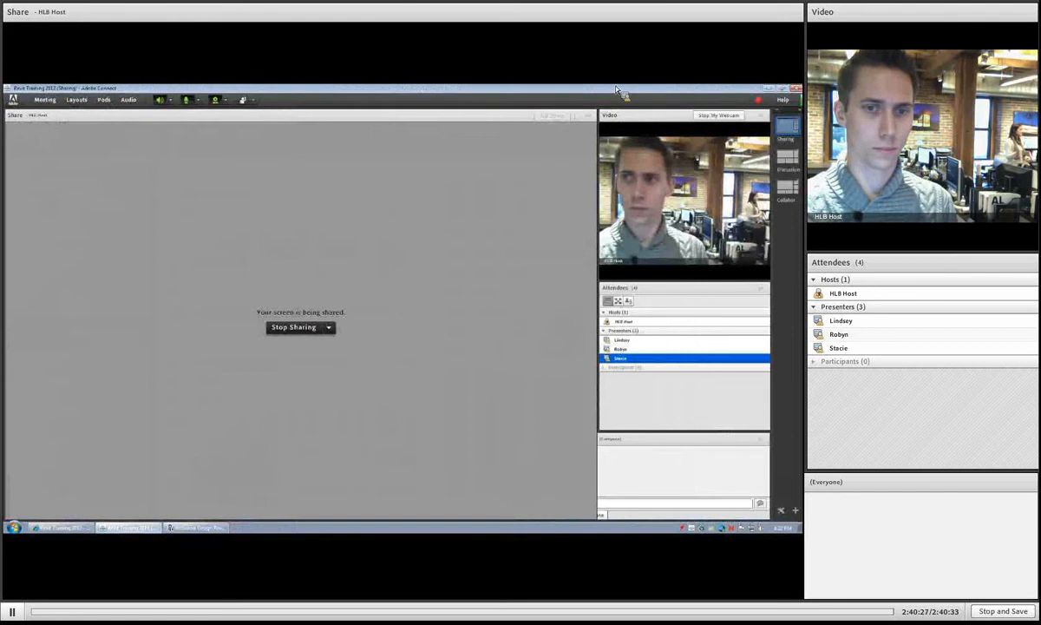